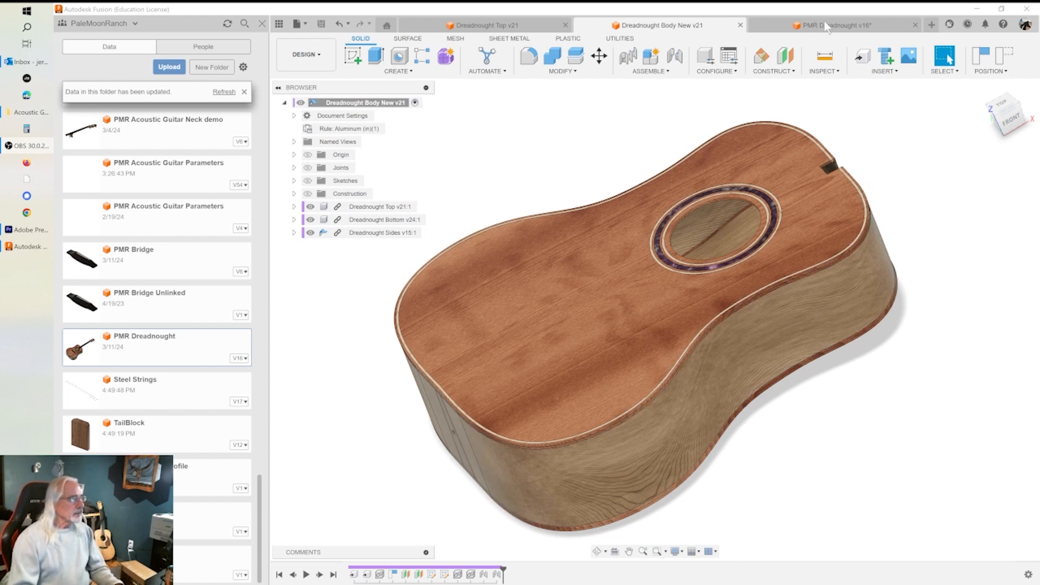
Close the PMR Dreadnought and Dreadnought Body New designs, and roll the Dreadnought Top history back to just after its first feature.
left_click(916, 25)
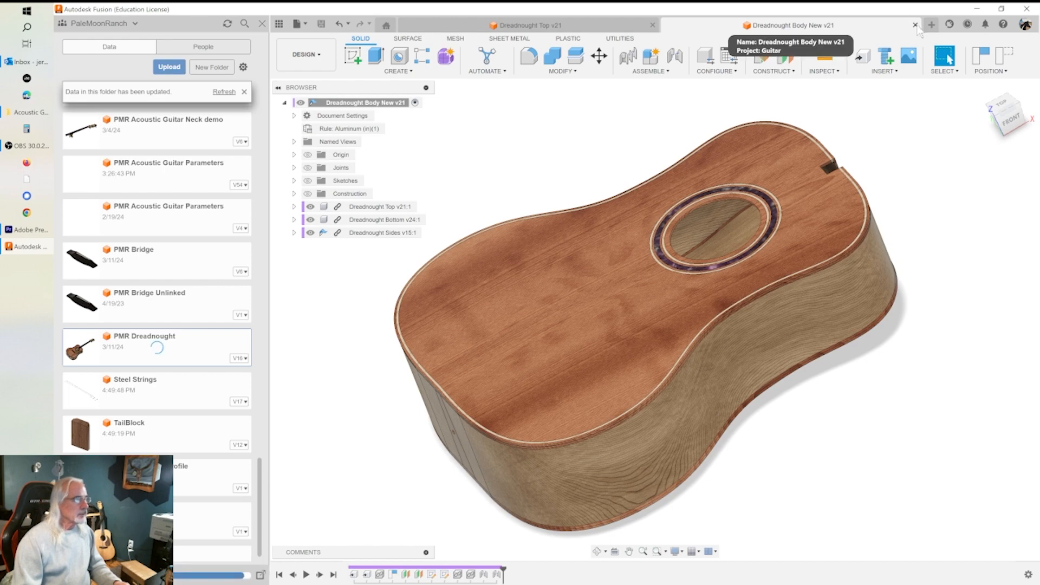
left_click(915, 25)
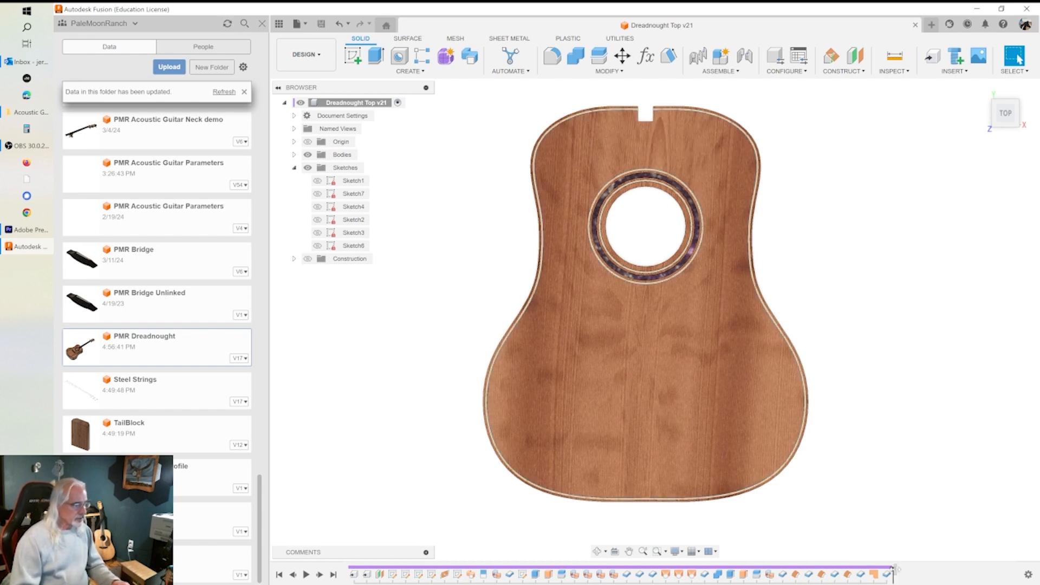
left_click_drag(895, 569, 357, 578)
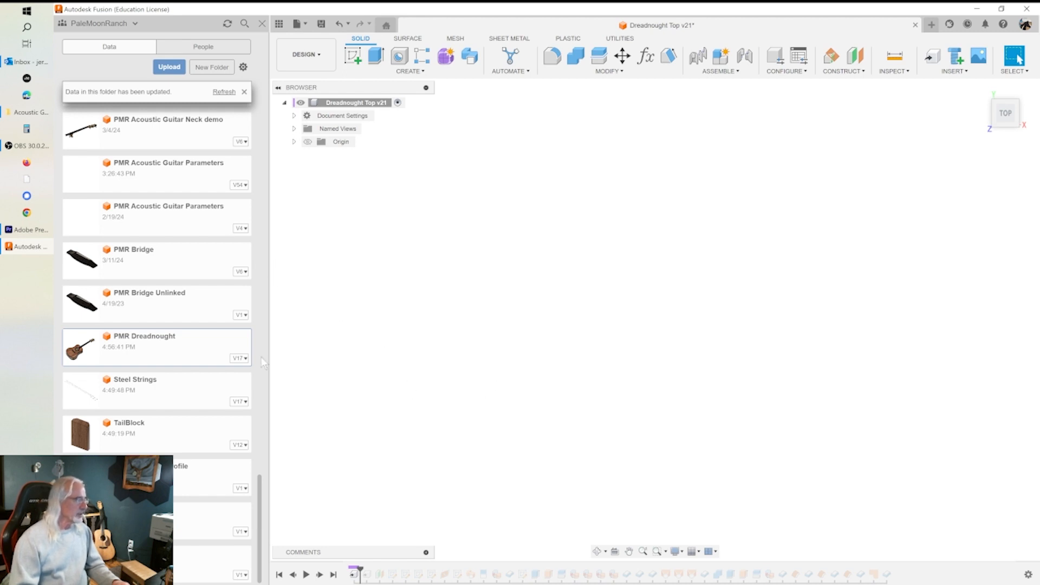
Browse the project files for the parameter designs and check which design the first timeline feature is derived from.
left_click(261, 406)
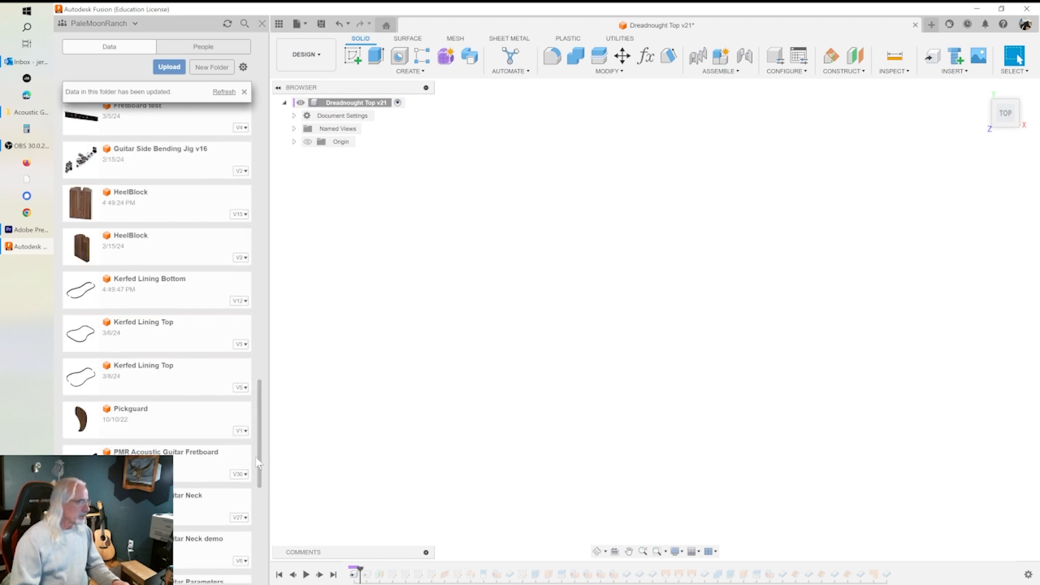
scroll(264, 478, "down", 2)
scroll(265, 505, "down", 2)
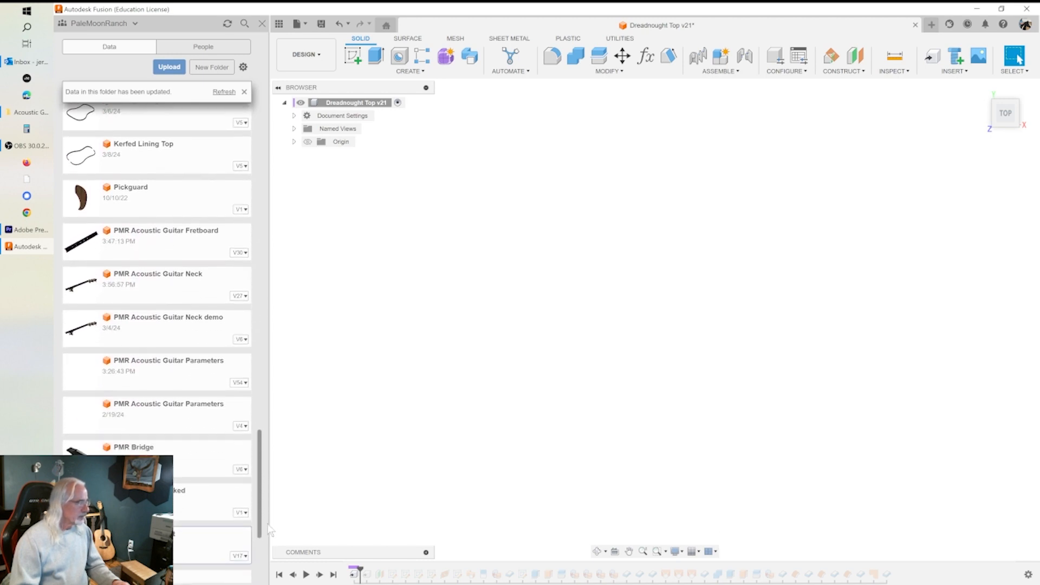
left_click(354, 574)
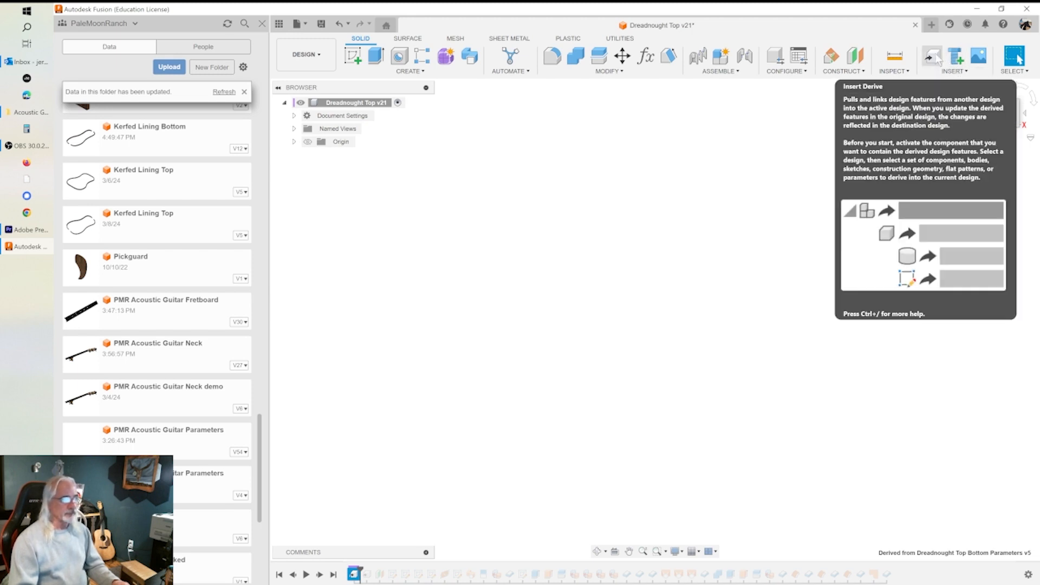
left_click(954, 71)
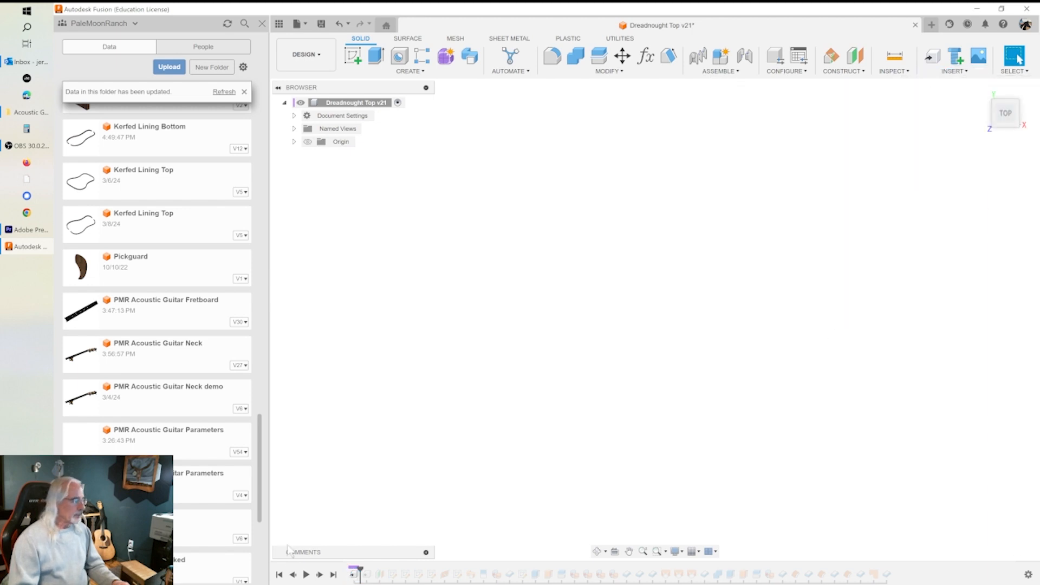
Open the first derive feature for editing, examine its parameter options, and leave without changing it.
right_click(353, 574)
left_click(427, 440)
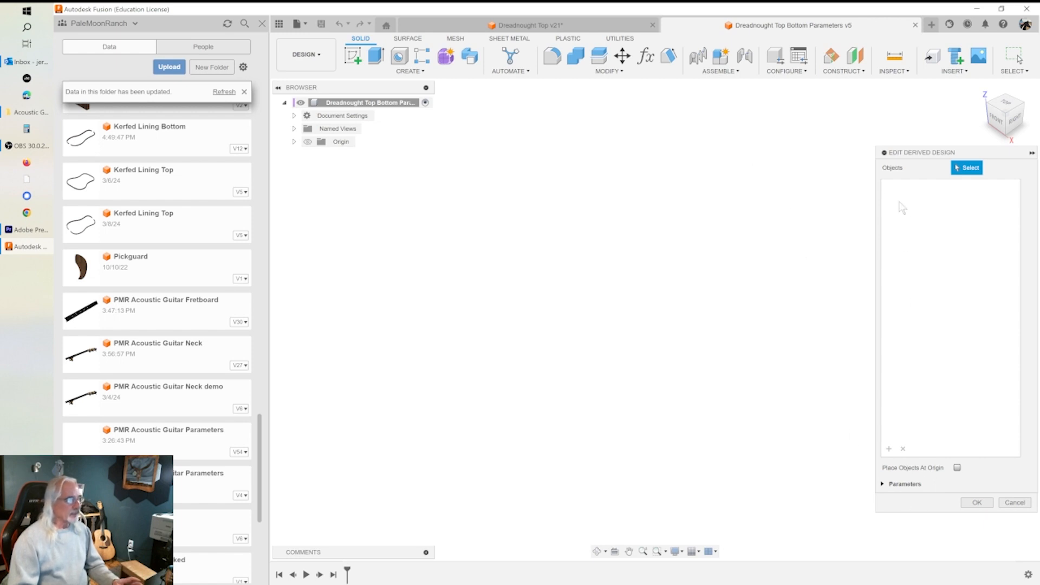
left_click(884, 484)
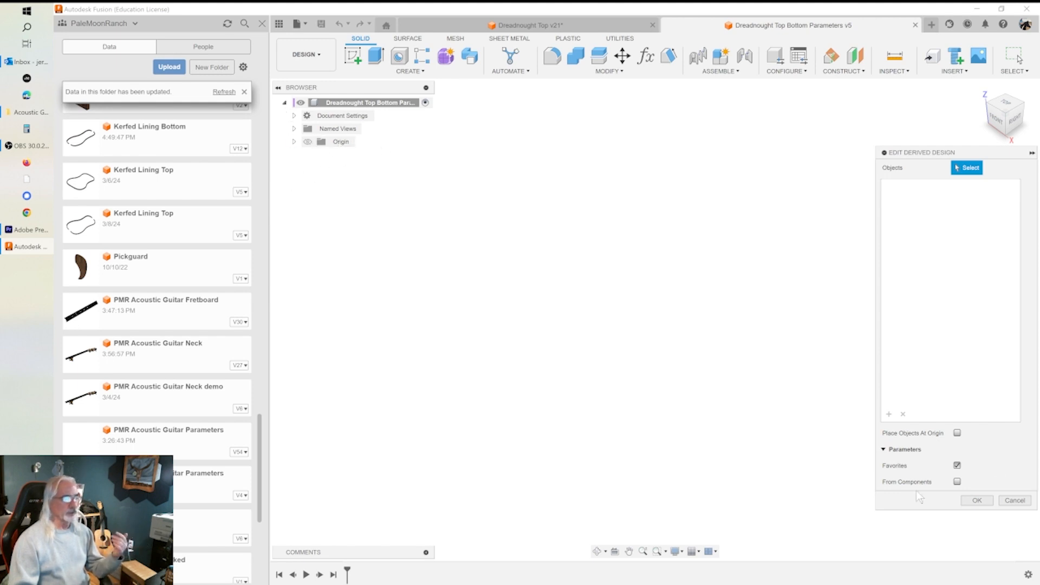
left_click(1023, 501)
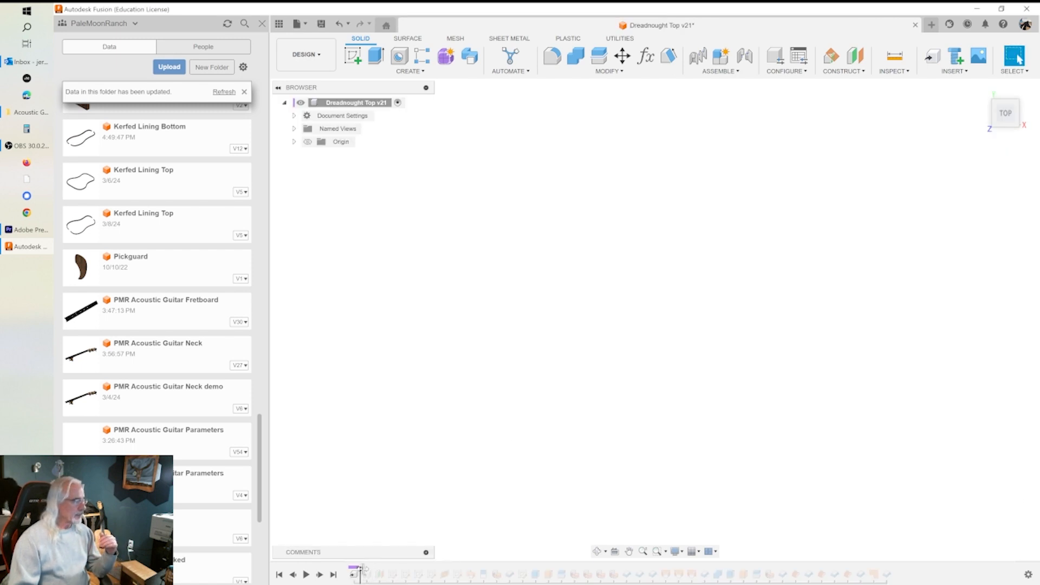
Advance the history past the second derive feature and examine the favorite and linked parameters from both source designs.
left_click_drag(361, 569, 373, 569)
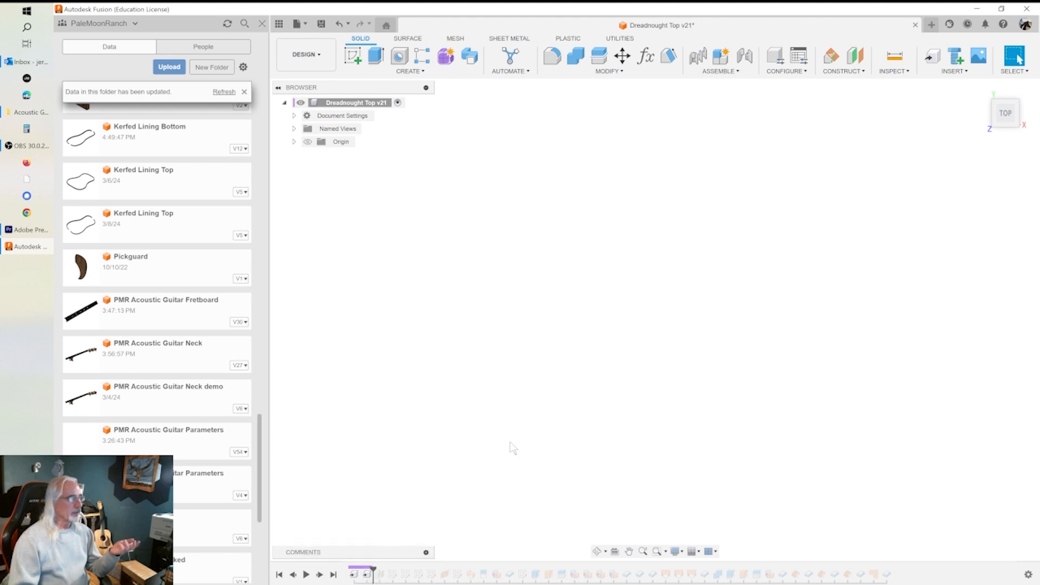
left_click(651, 61)
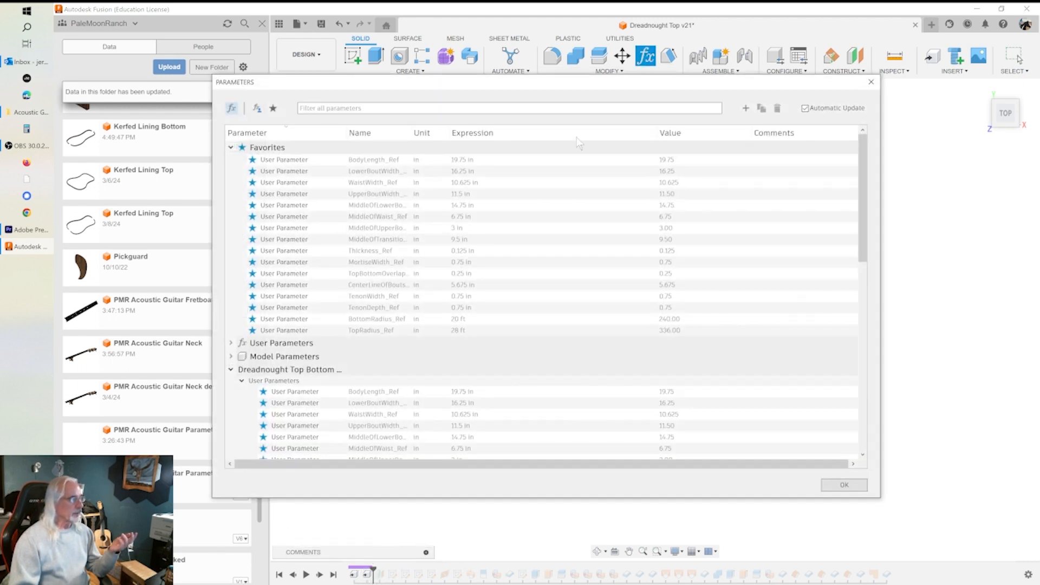
scroll(473, 350, "down", 5)
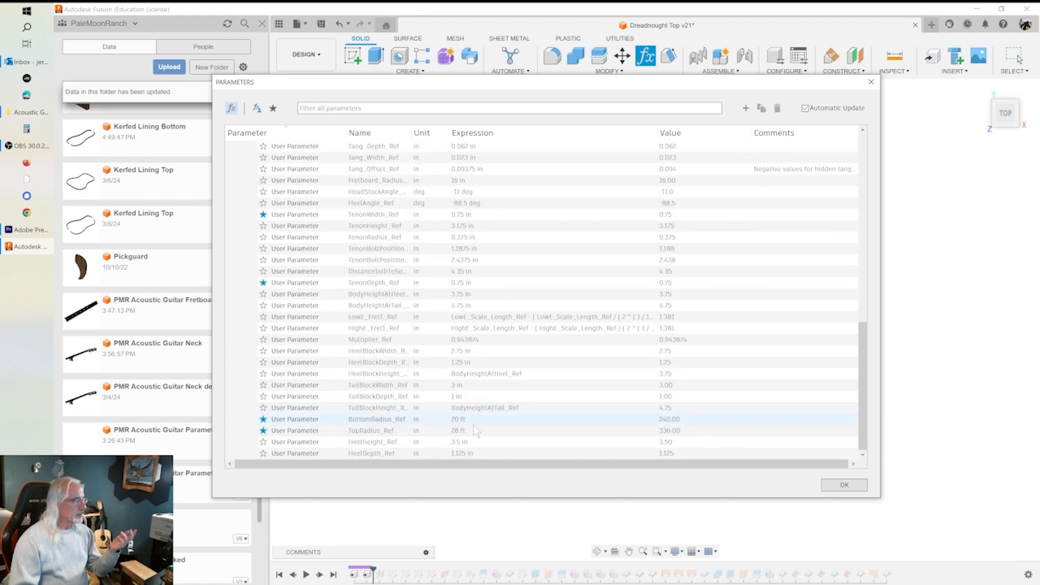
scroll(274, 318, "up", 9)
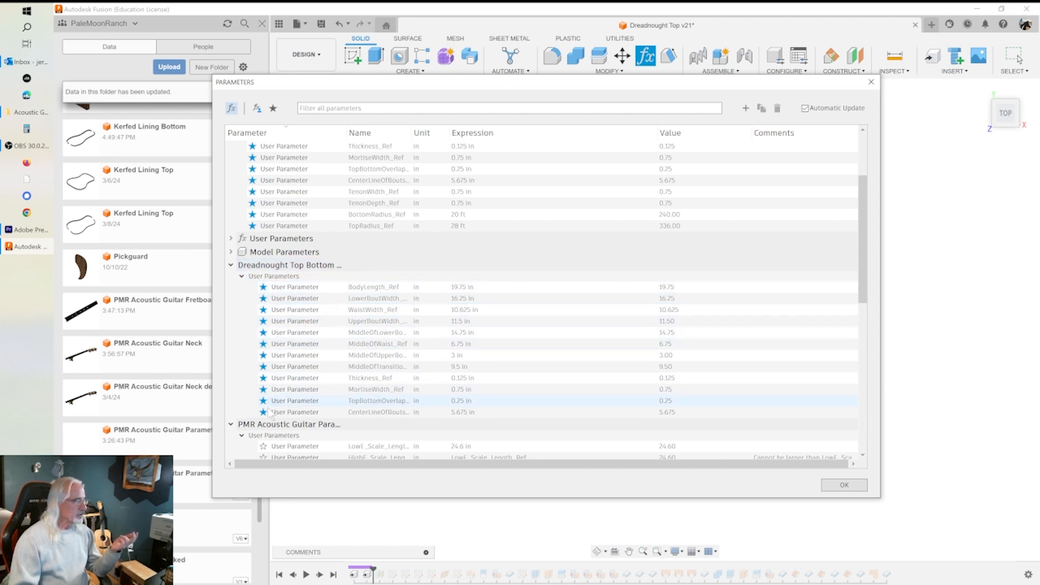
scroll(347, 347, "up", 3)
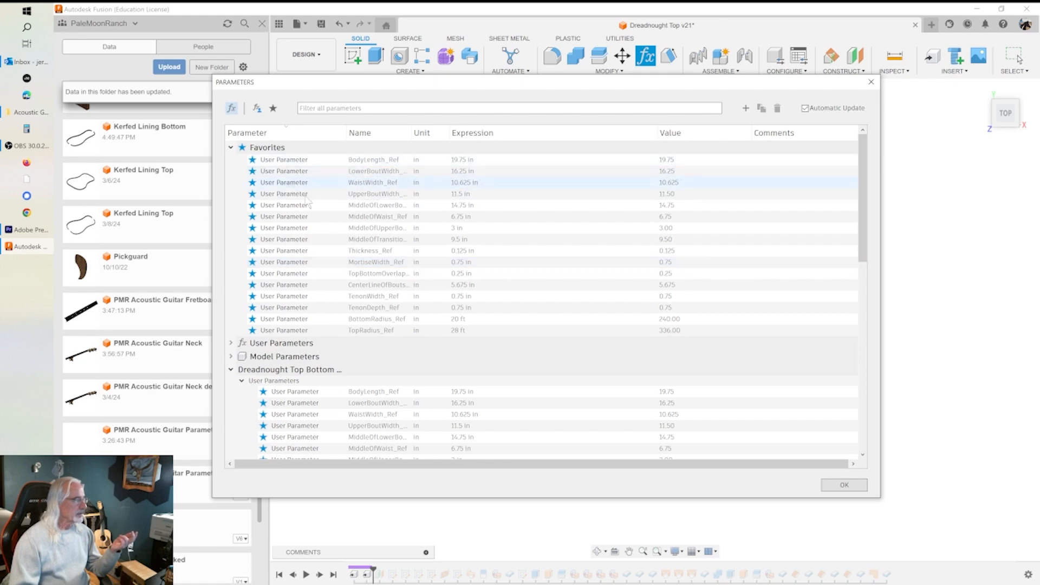
scroll(357, 379, "down", 10)
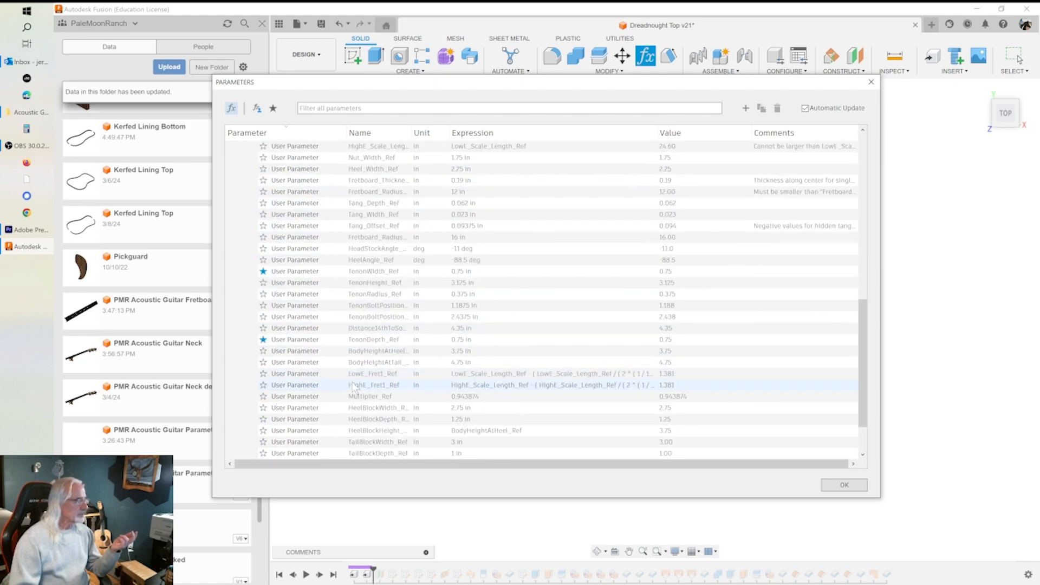
scroll(334, 305, "up", 5)
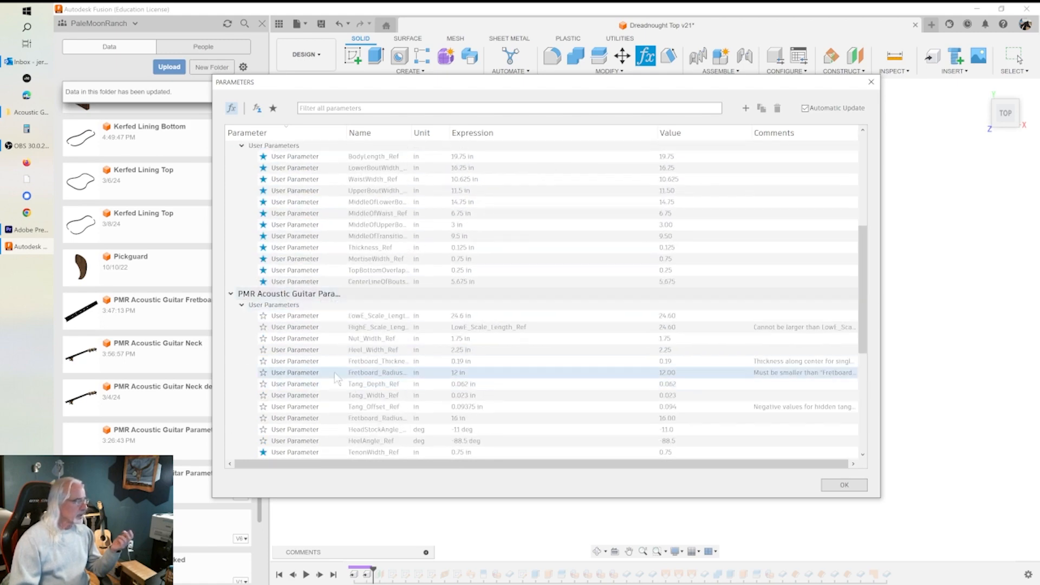
scroll(314, 347, "down", 4)
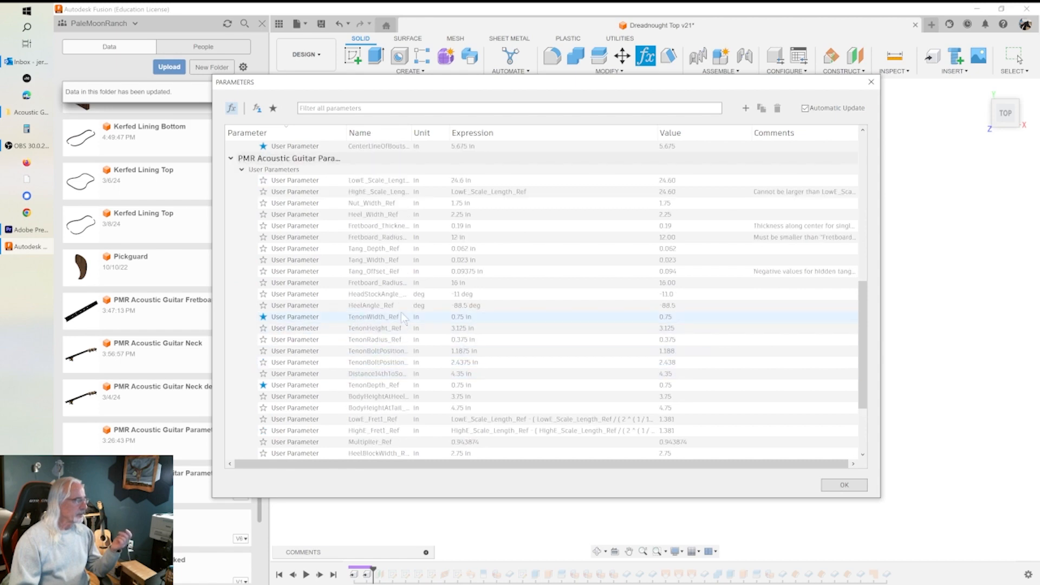
scroll(312, 363, "down", 1)
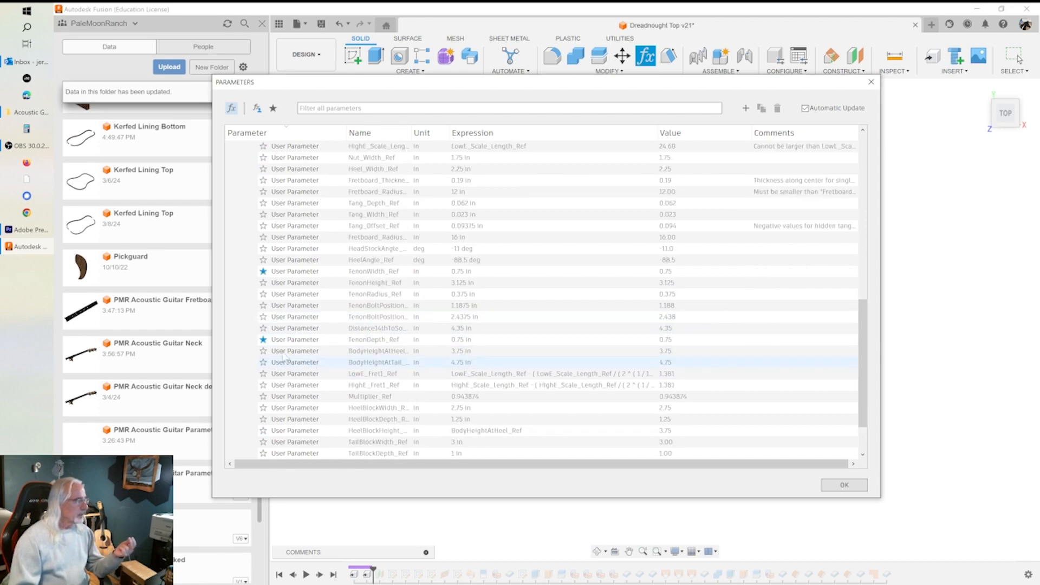
scroll(378, 351, "down", 1)
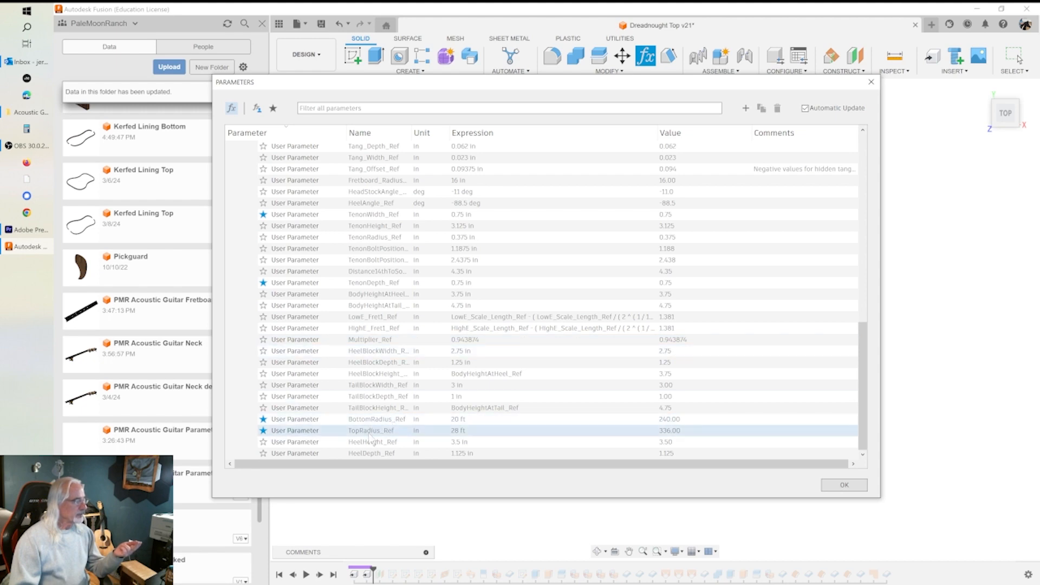
left_click(846, 485)
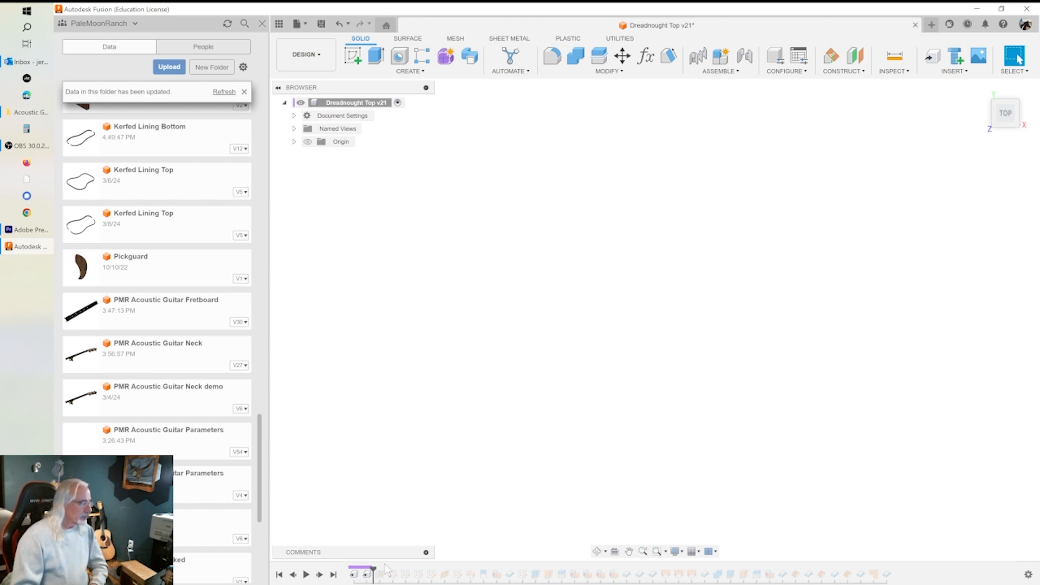
Advance the history past the offset plane and show Plane2 together with the origin geometry.
left_click_drag(374, 569, 385, 569)
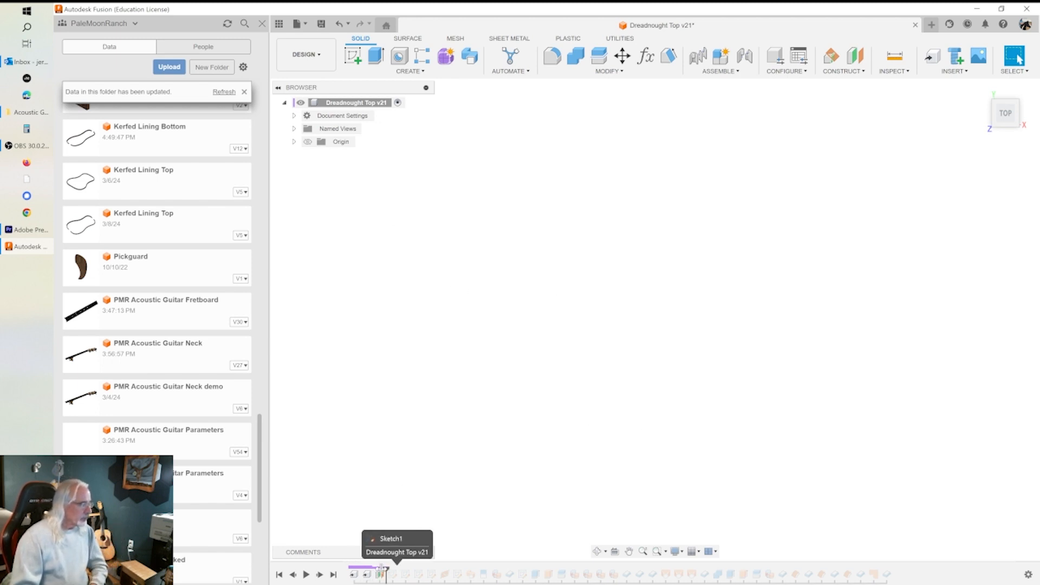
left_click(295, 154)
left_click(317, 169)
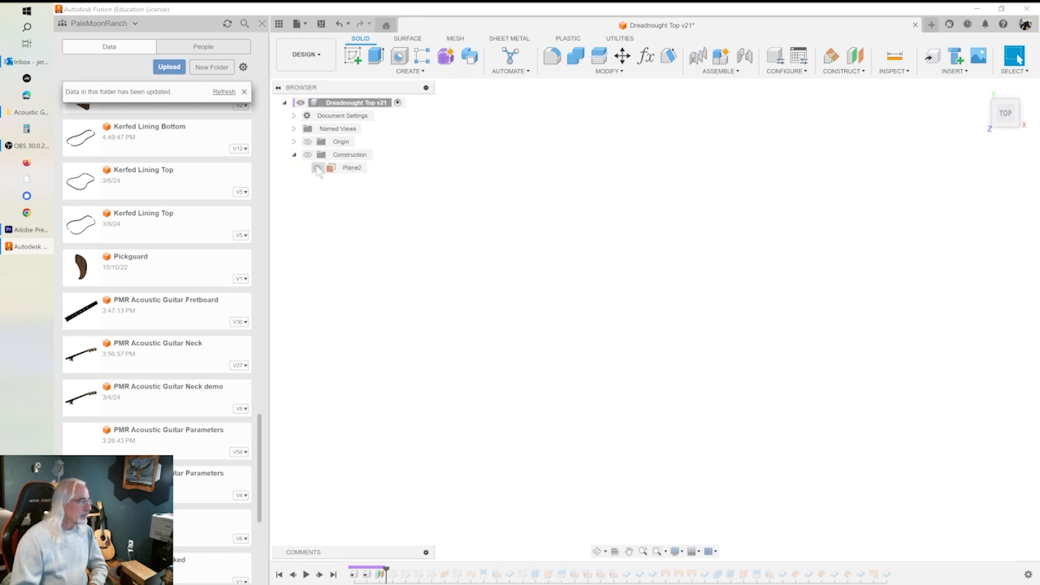
left_click(318, 168)
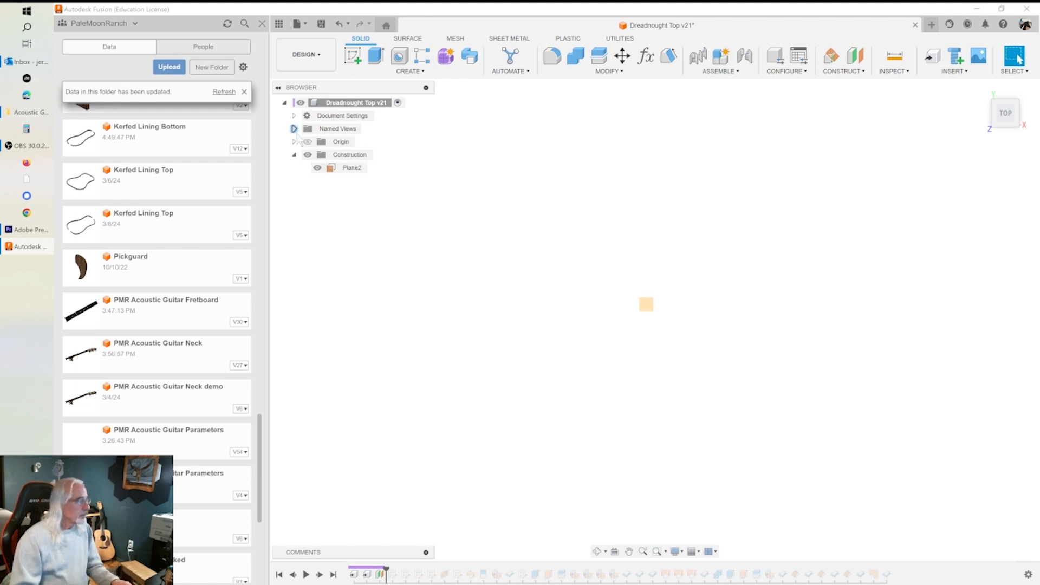
left_click(307, 142)
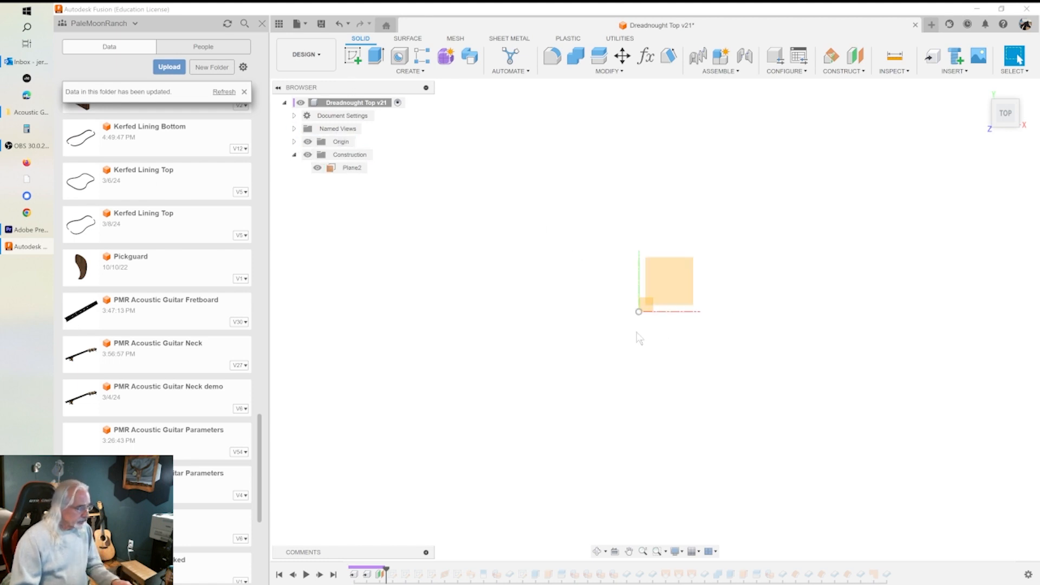
Examine Plane2's offset definition and its distance expression, then leave the feature unchanged.
double_click(352, 167)
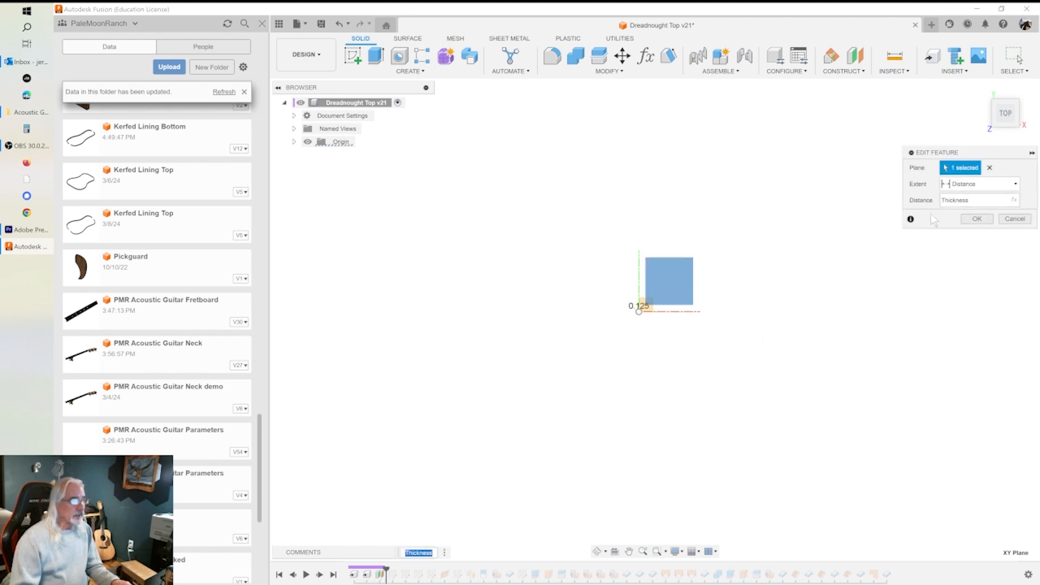
middle_click_drag(785, 251, 750, 165, "shift")
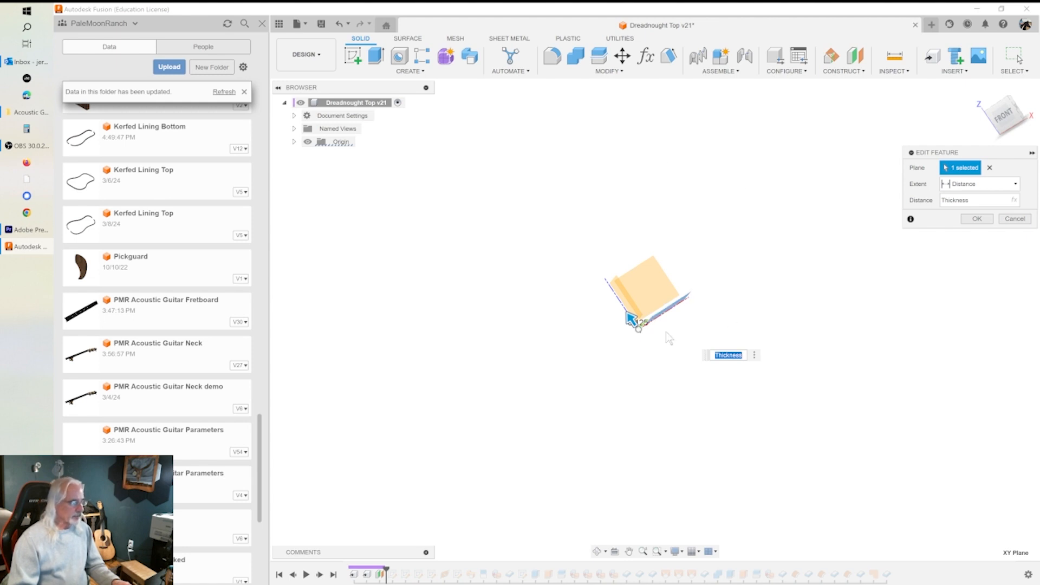
left_click(1015, 219)
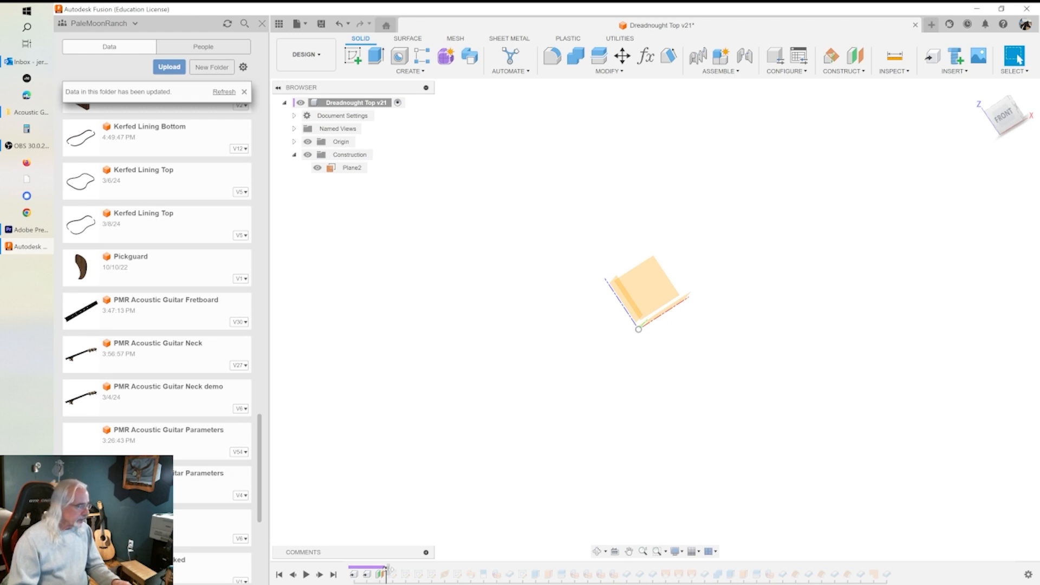
Advance the history past Sketch1, hide the origin and construction geometry, and show the body outline sketch from above.
left_click_drag(386, 568, 399, 567)
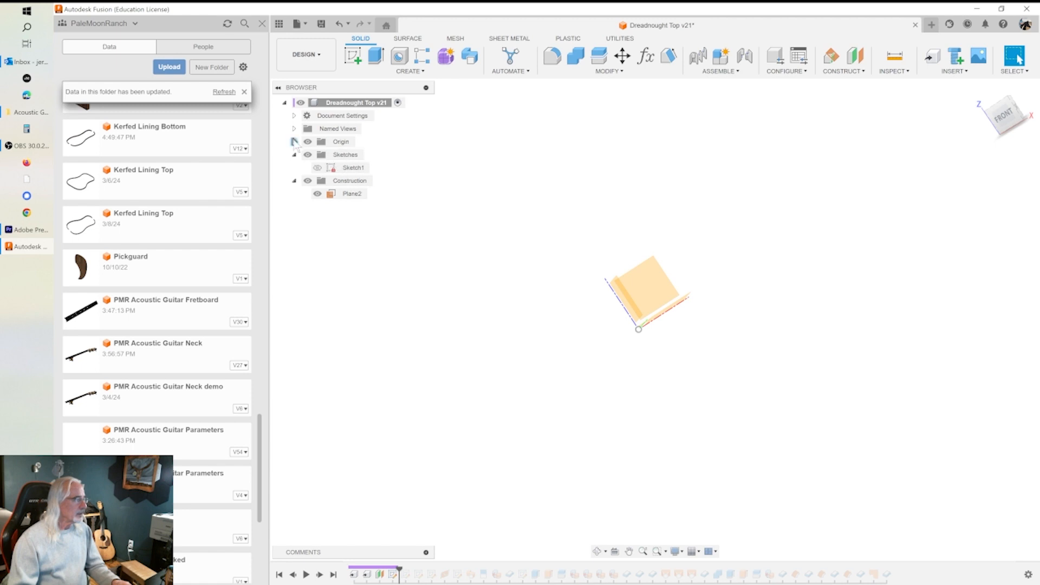
left_click(307, 141)
left_click(307, 181)
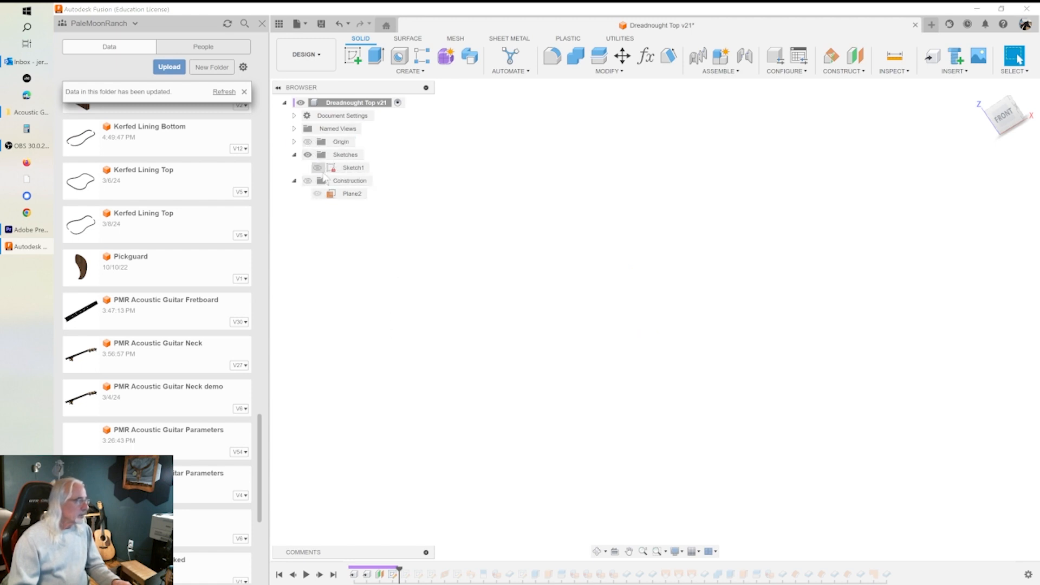
left_click(318, 167)
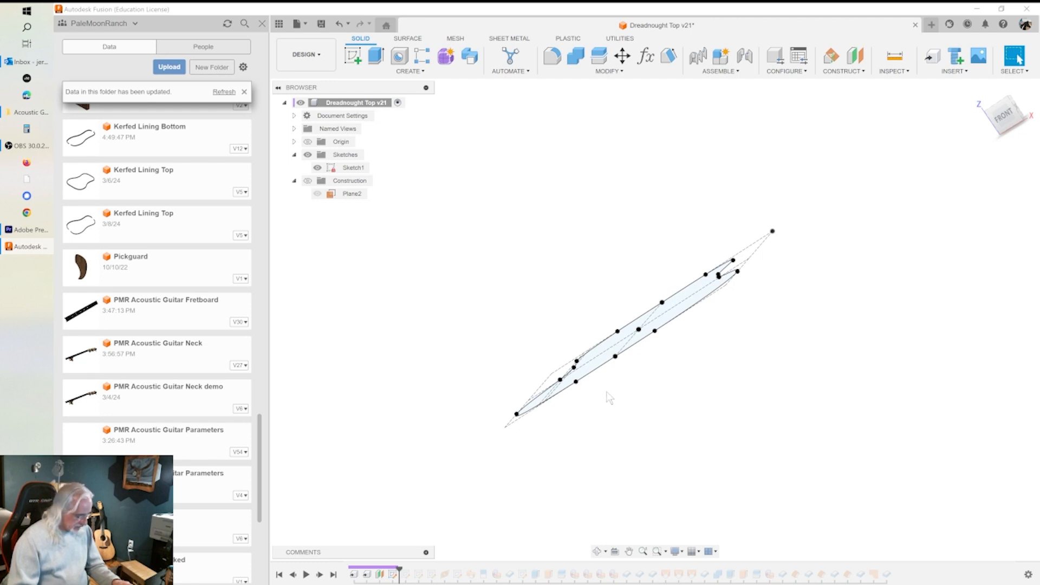
mouse_move(657, 344)
middle_mouse_down("shift")
mouse_move(661, 332)
mouse_move(673, 395)
mouse_move(699, 399)
mouse_move(674, 391)
mouse_move(722, 372)
mouse_move(697, 404)
mouse_move(705, 415)
middle_mouse_up("shift")
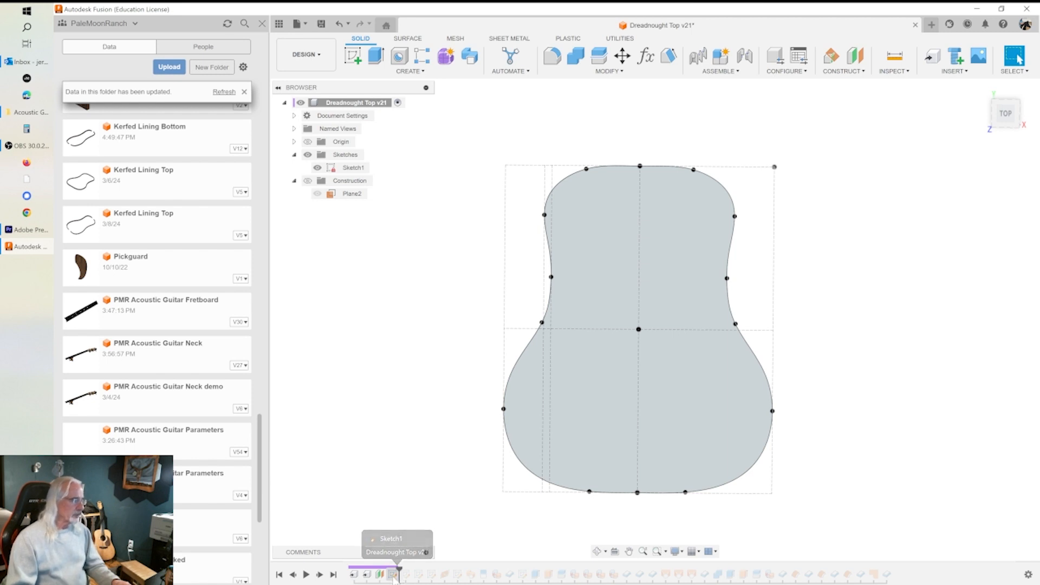
Open Sketch1 for editing and check the available spline types without starting one.
double_click(393, 575)
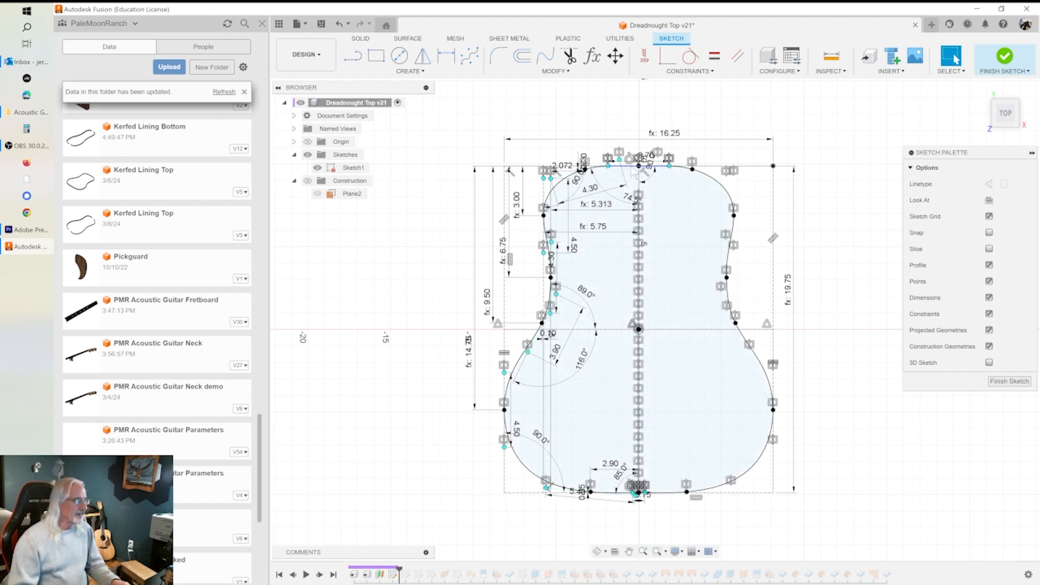
left_click(411, 71)
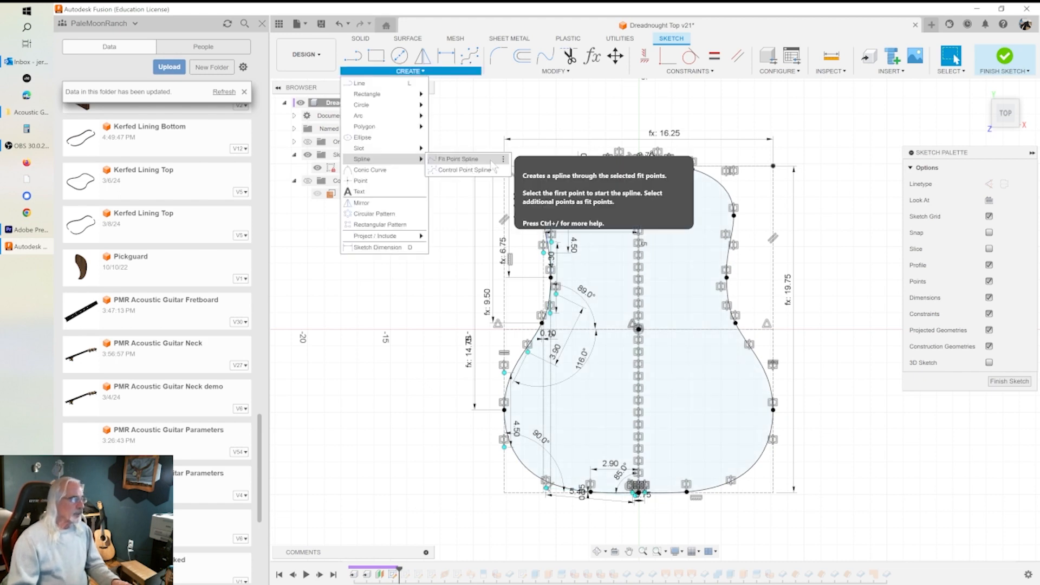
left_click(875, 289)
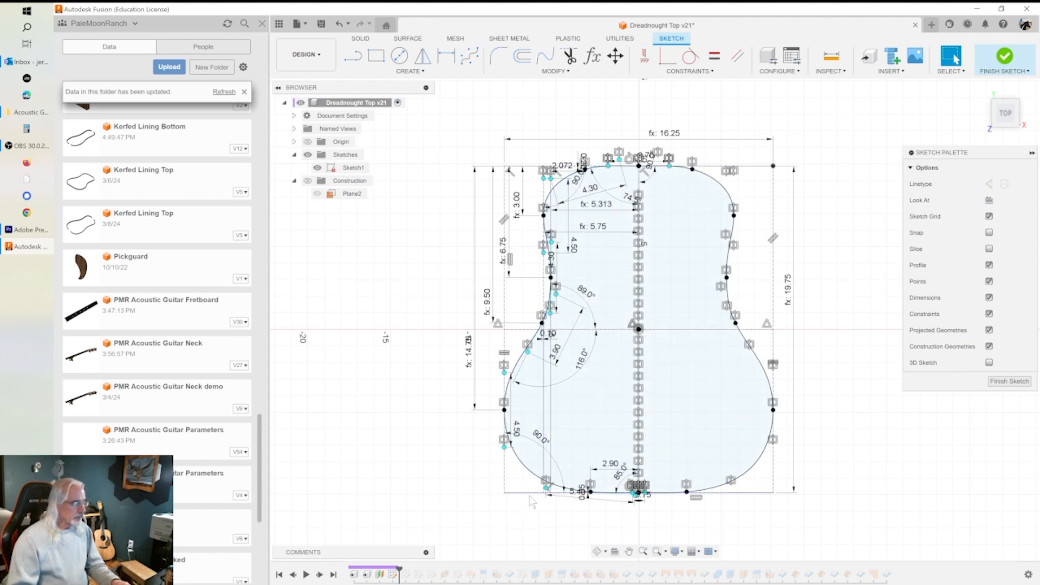
Examine the expressions driving the overall body length and lower bout width dimensions in Sketch1, leaving both unchanged.
scroll(531, 488, "up", 5)
scroll(522, 385, "down", 2)
scroll(523, 382, "down", 3)
middle_click_drag(553, 385, 578, 379)
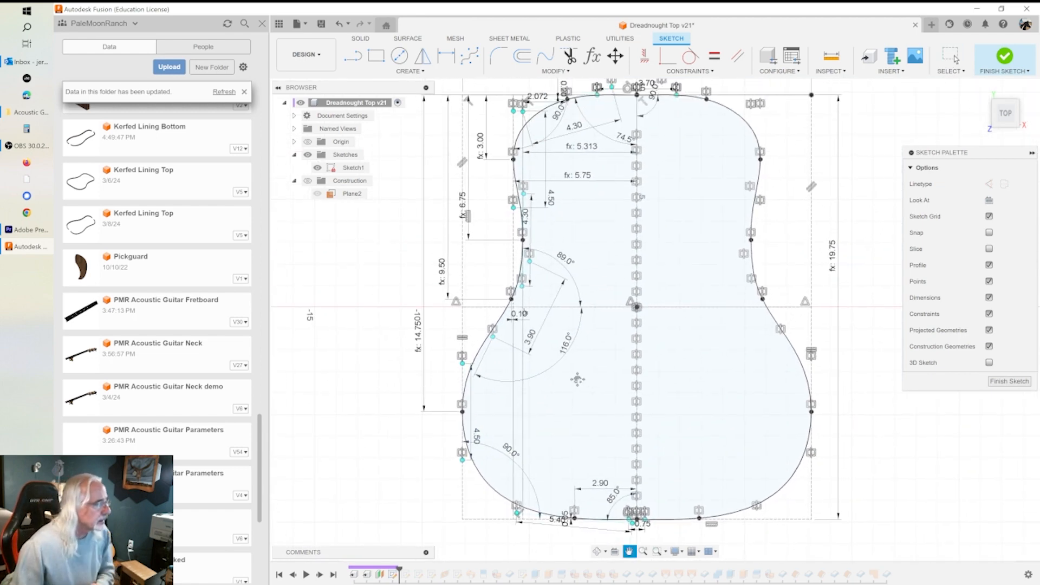
scroll(596, 322, "down", 3)
scroll(596, 322, "up", 2)
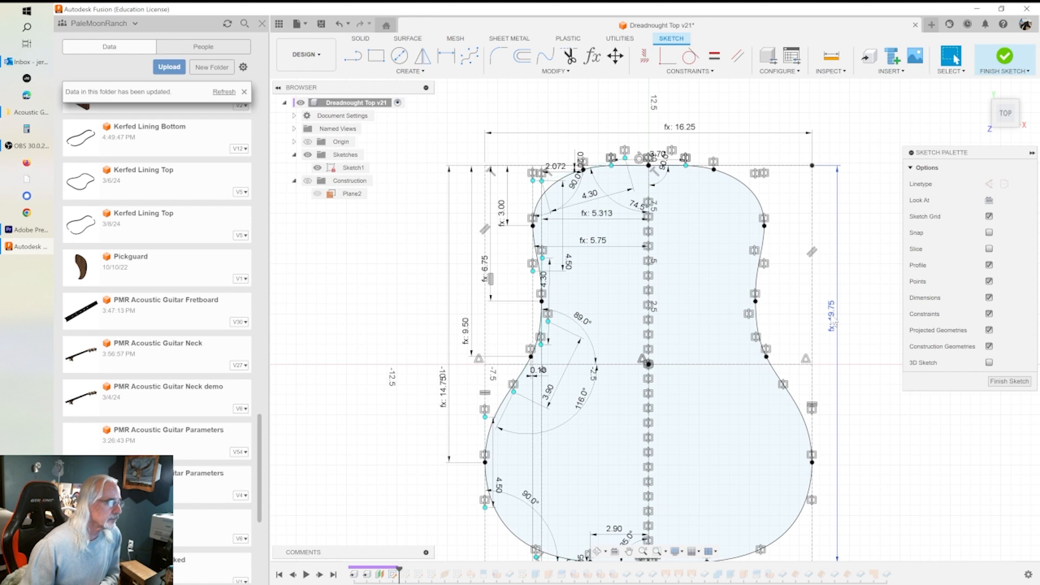
double_click(834, 321)
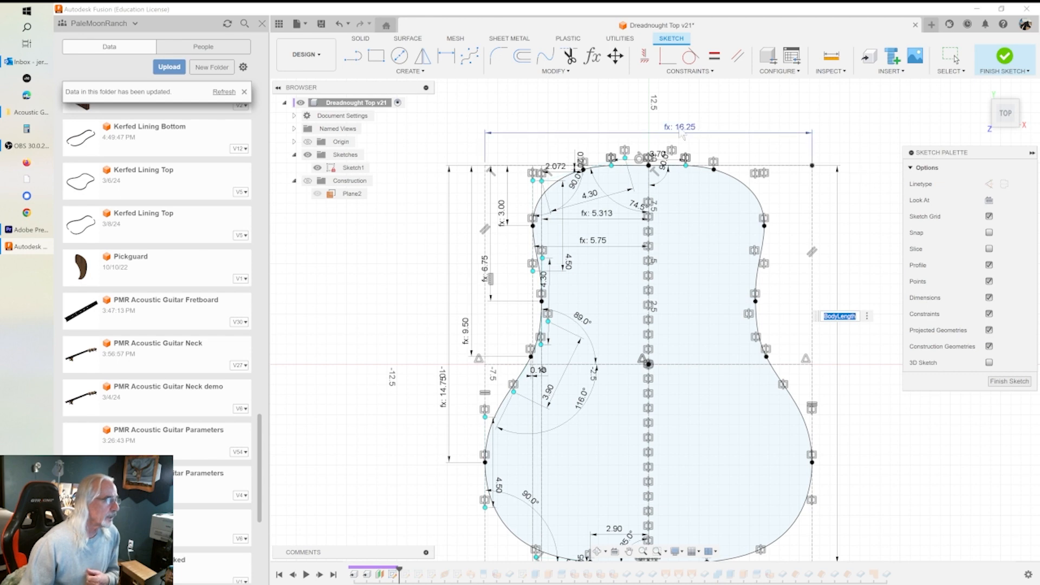
type("d74")
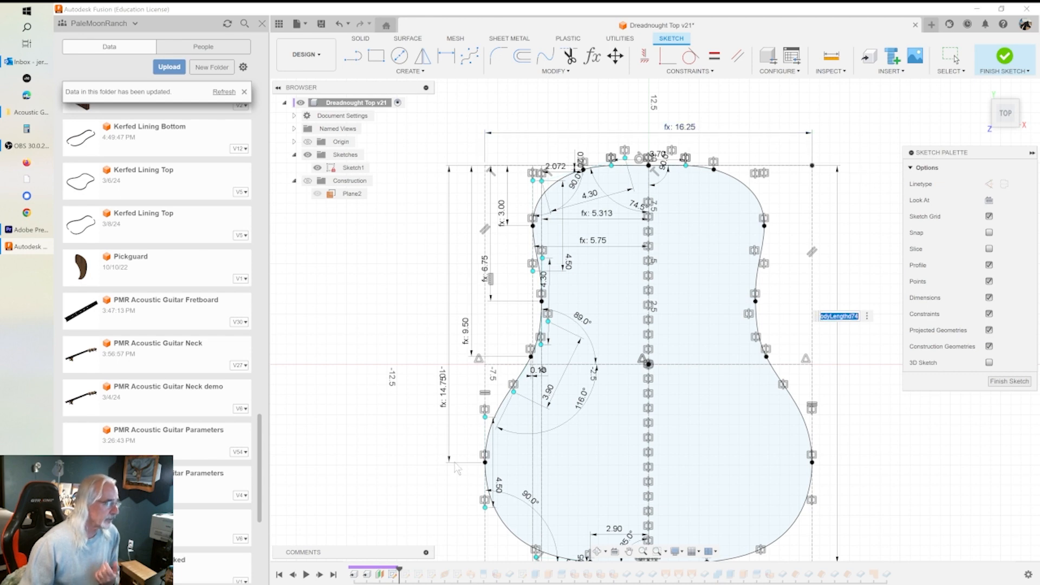
key("Return")
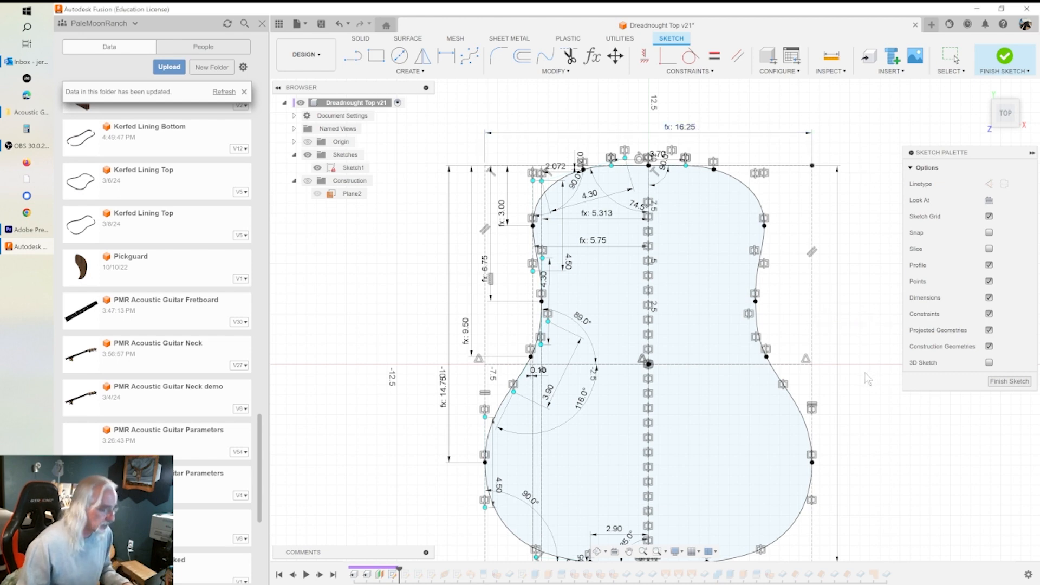
double_click(684, 127)
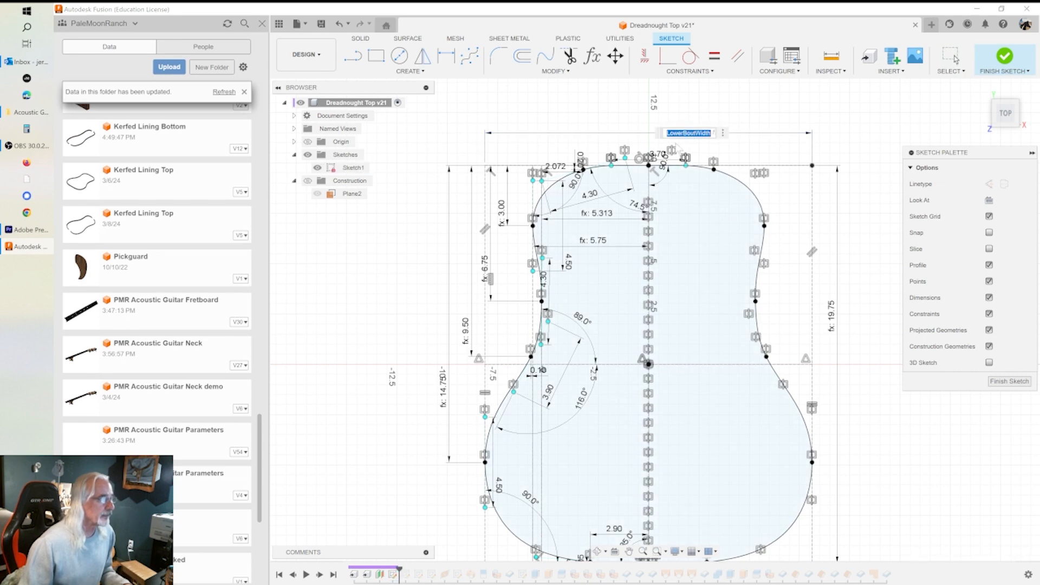
key("Return")
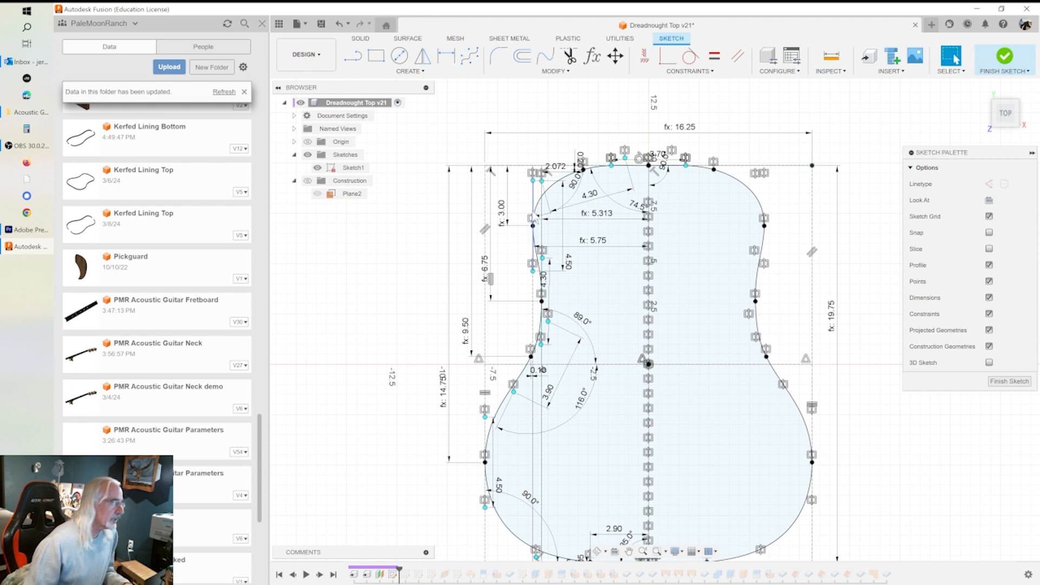
Move the 5.313 and 5.75 half-width dimensions above the body outline and raise the overall width dimension to make room.
mouse_move(546, 258)
middle_mouse_down()
mouse_move(581, 175)
mouse_move(547, 233)
middle_mouse_up()
left_click_drag(603, 195, 611, 107)
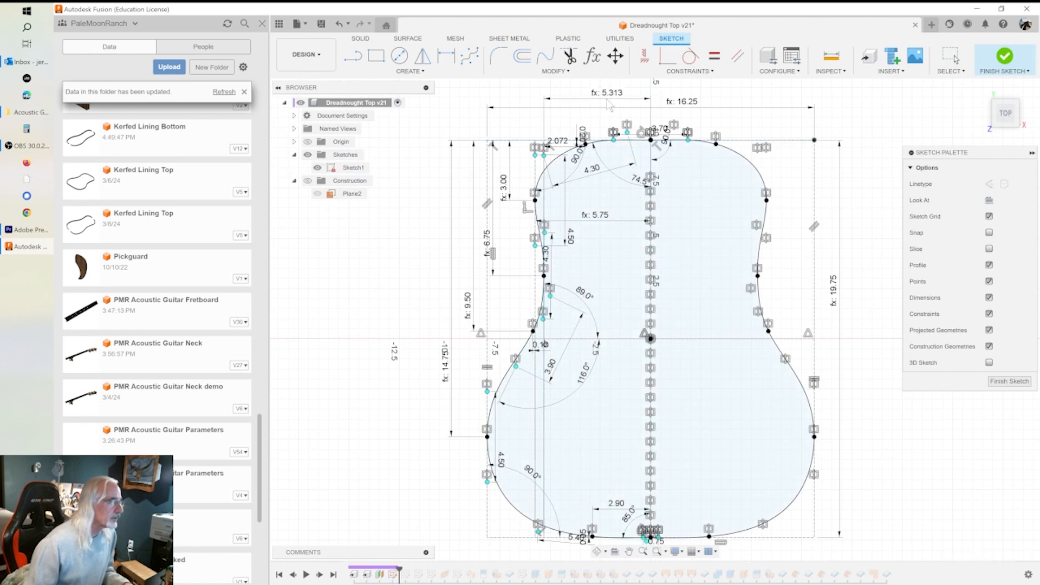
left_click_drag(598, 215, 606, 120)
left_click_drag(682, 101, 688, 80)
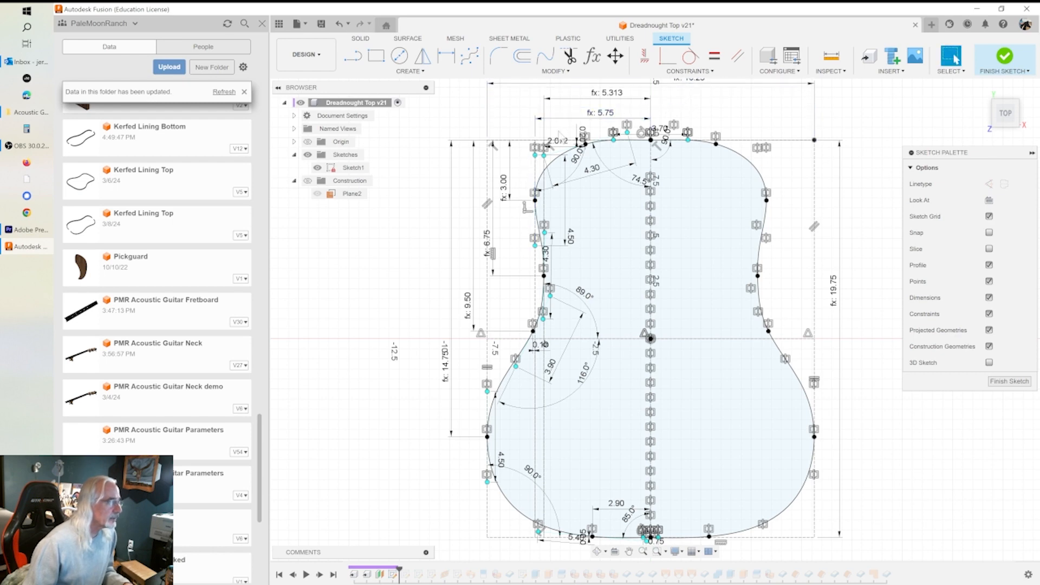
Examine the expressions of the upper bout and waist half-width dimensions, and inspect the spline handle dimensions at the upper bout.
double_click(602, 113)
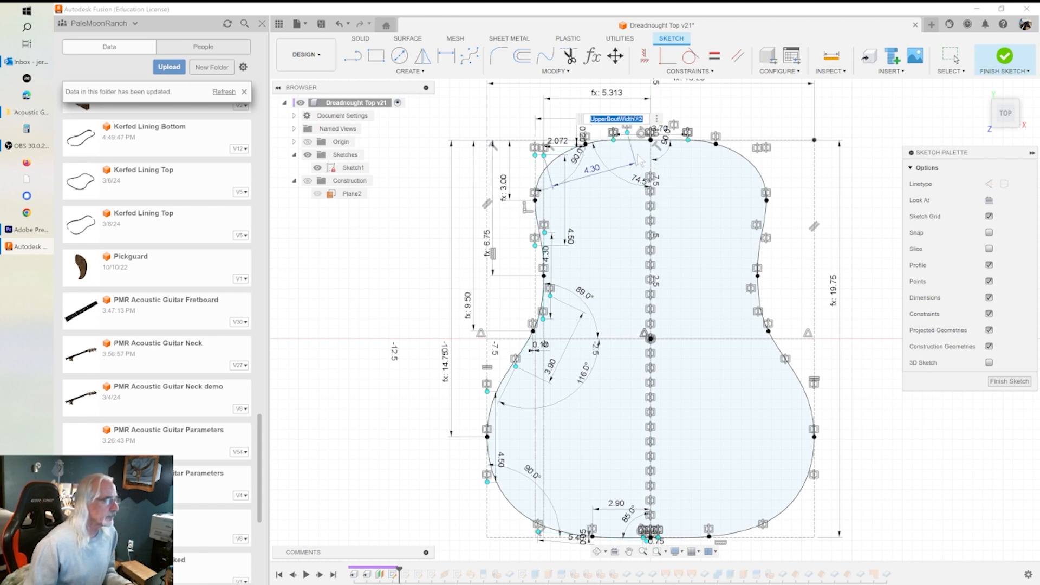
key("Return")
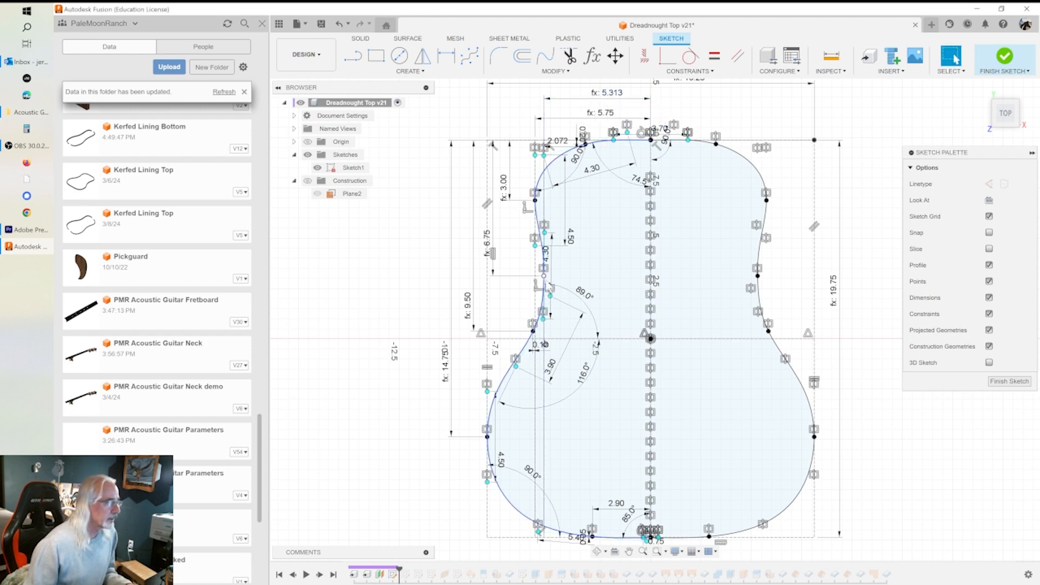
double_click(620, 93)
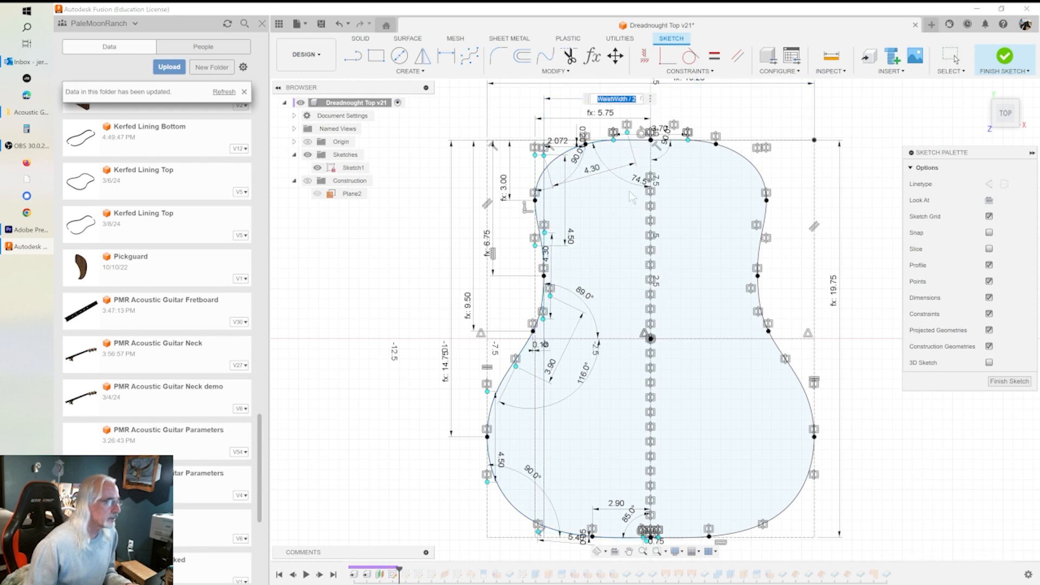
key("Escape")
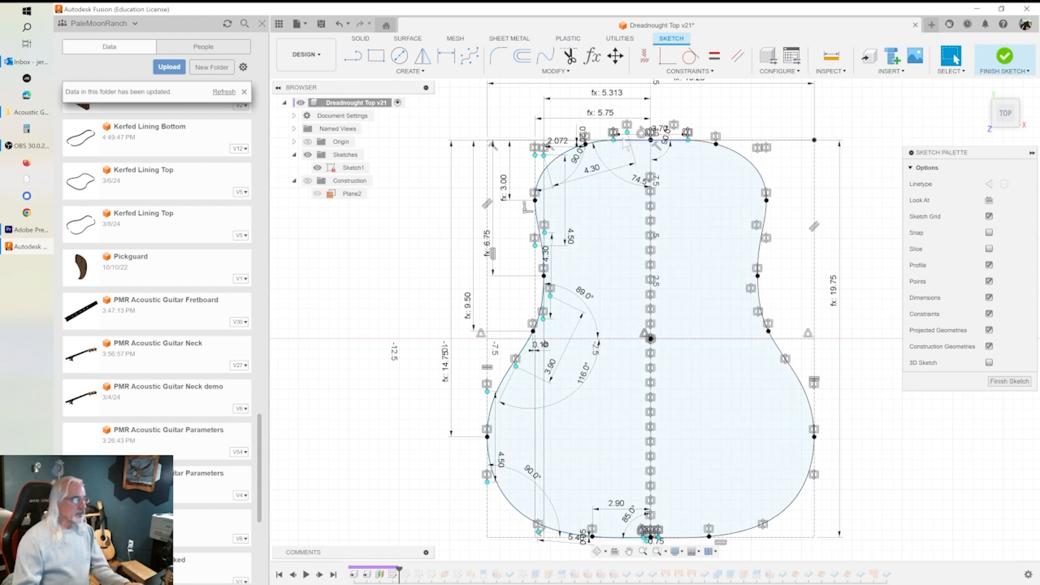
scroll(585, 222, "down", 3)
scroll(591, 135, "up", 6)
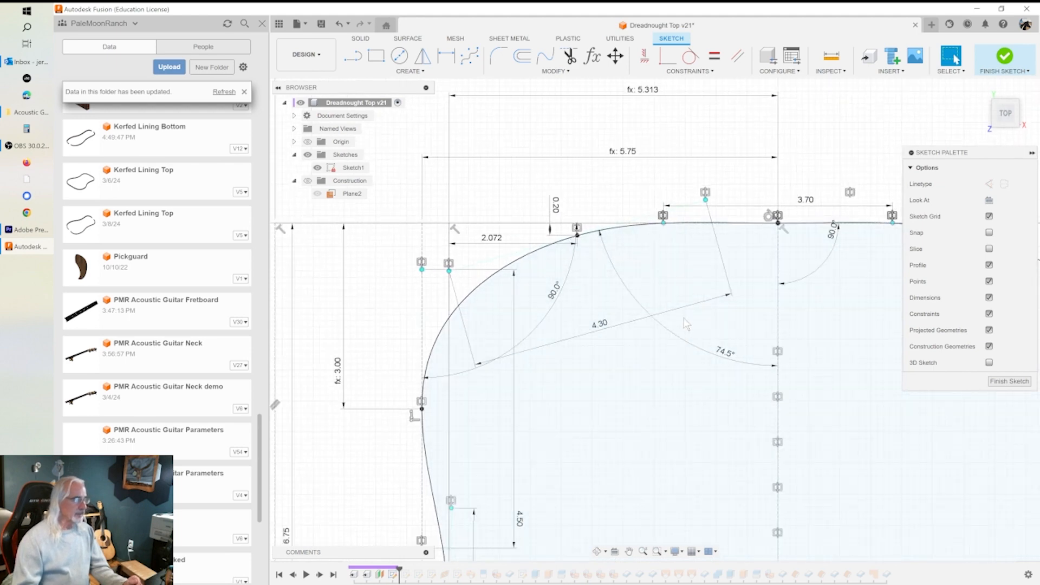
mouse_move(679, 305)
middle_mouse_down()
mouse_move(682, 243)
mouse_move(720, 229)
middle_mouse_up()
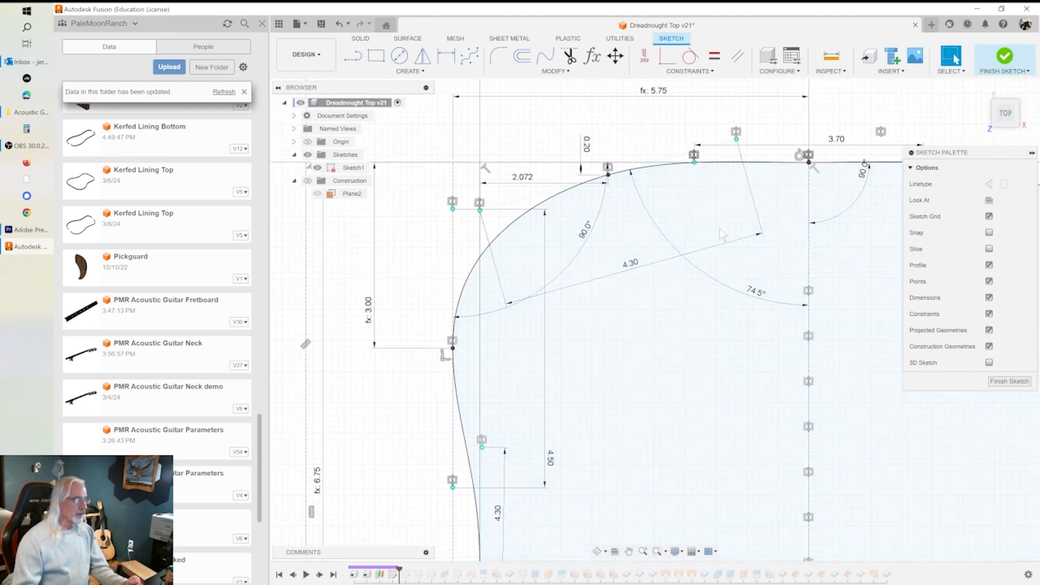
scroll(618, 406, "down", 5)
scroll(617, 406, "up", 1)
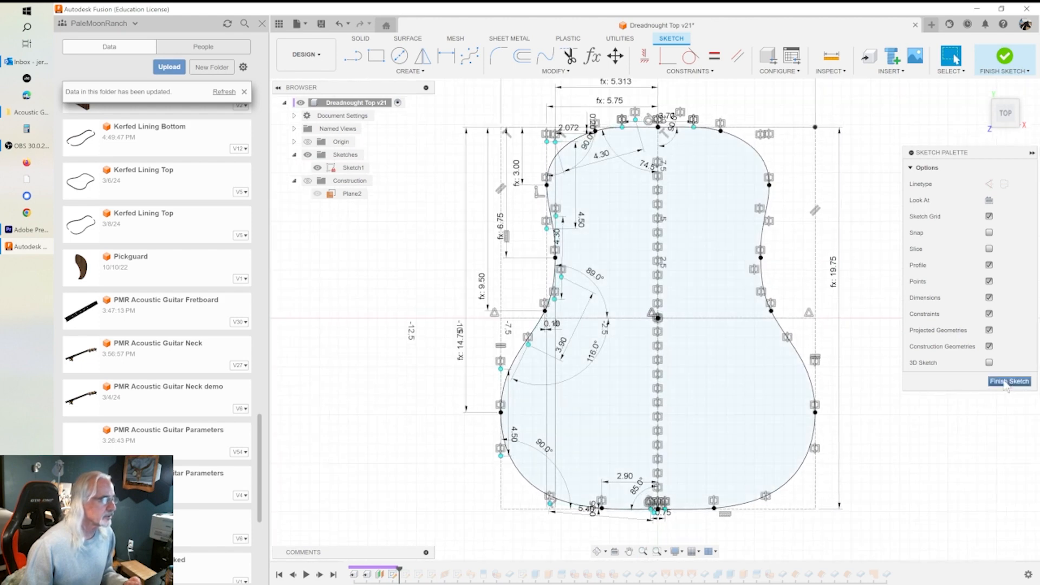
Undo the sketch dimension moves and leave Sketch1.
left_click(339, 25)
left_click(339, 25)
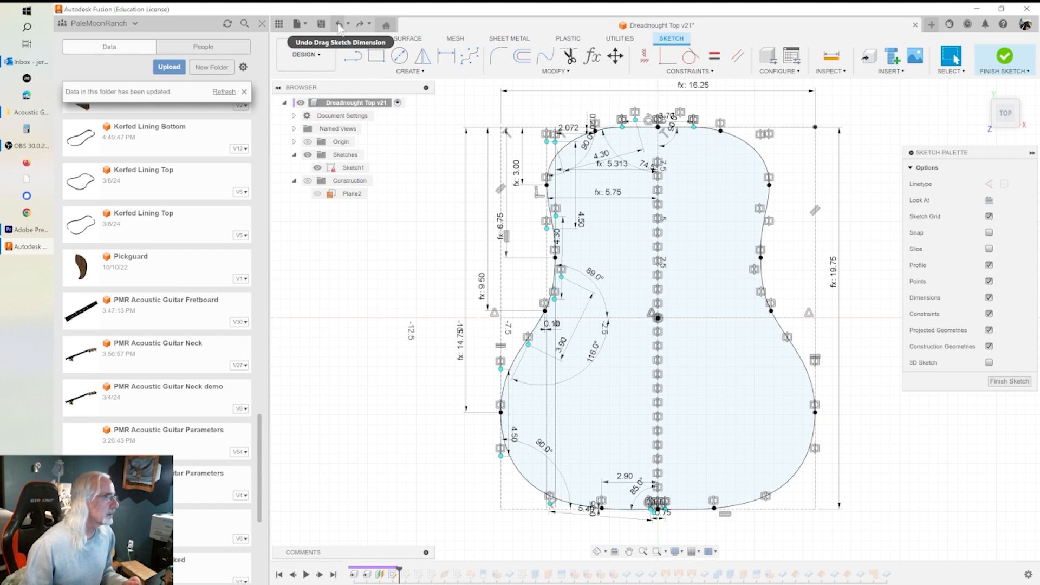
left_click(339, 25)
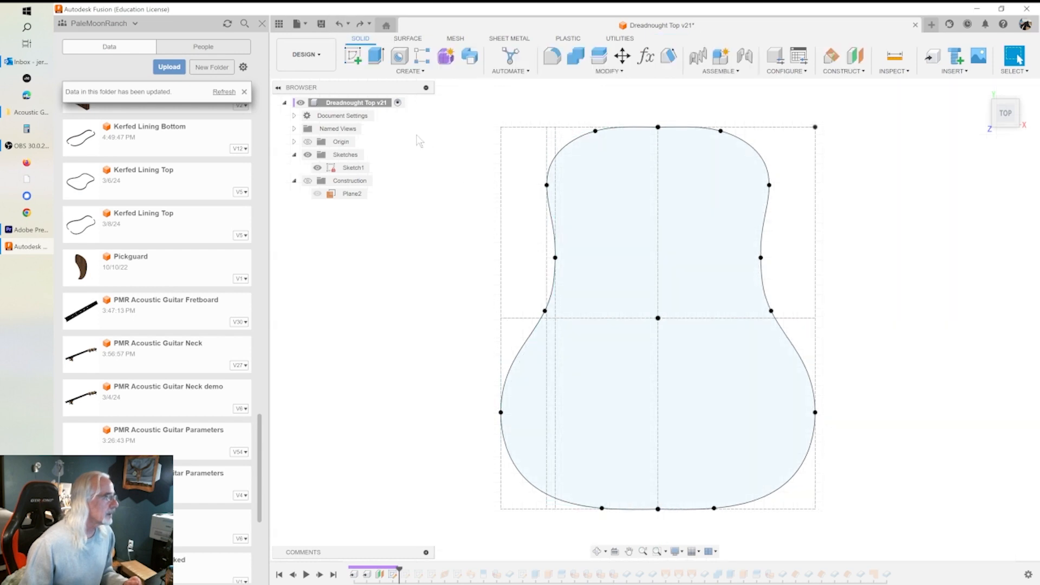
Advance the history past Sketch7, show that sketch and hide Sketch1.
left_click_drag(399, 569, 412, 569)
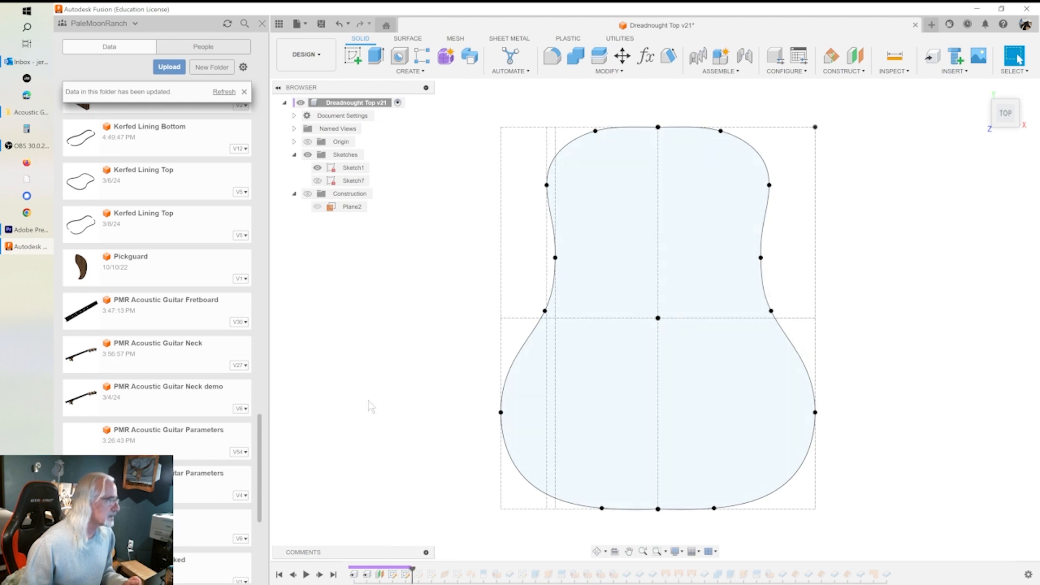
left_click(317, 181)
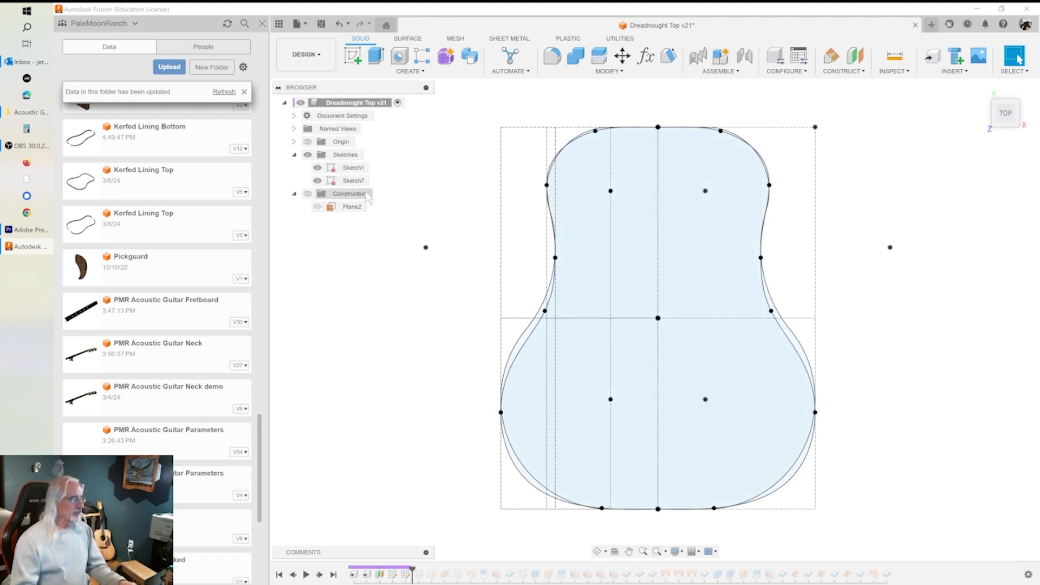
left_click(324, 168)
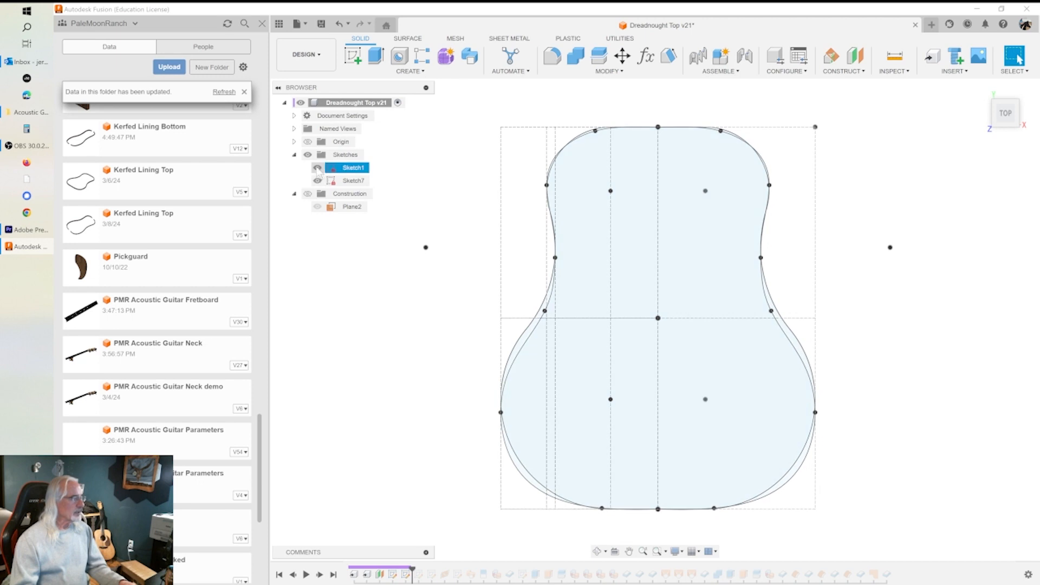
left_click(317, 168)
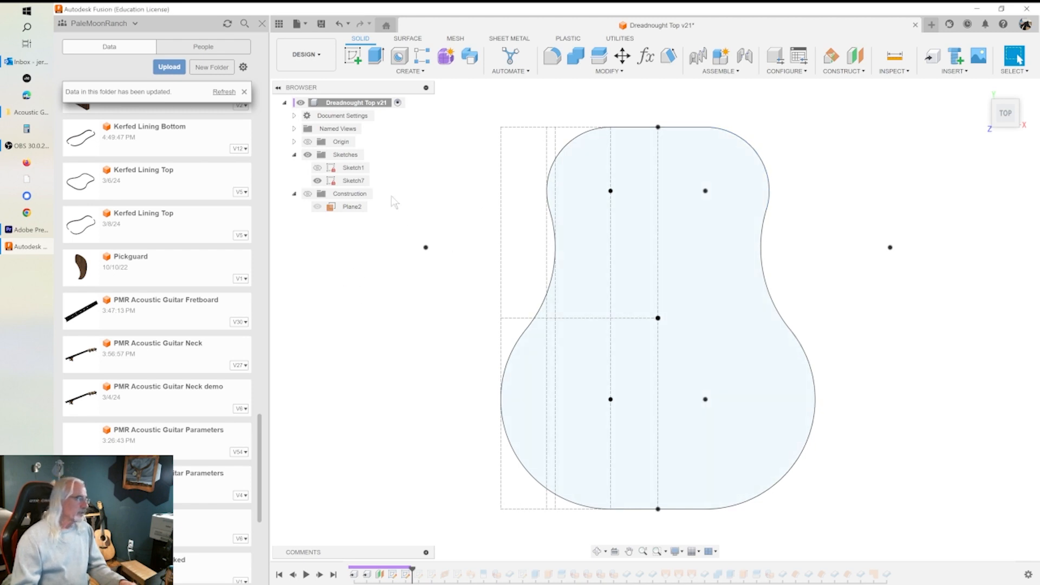
Open Sketch7 for editing and compare its arc-based outline with Sketch1 by briefly showing Sketch1.
double_click(406, 574)
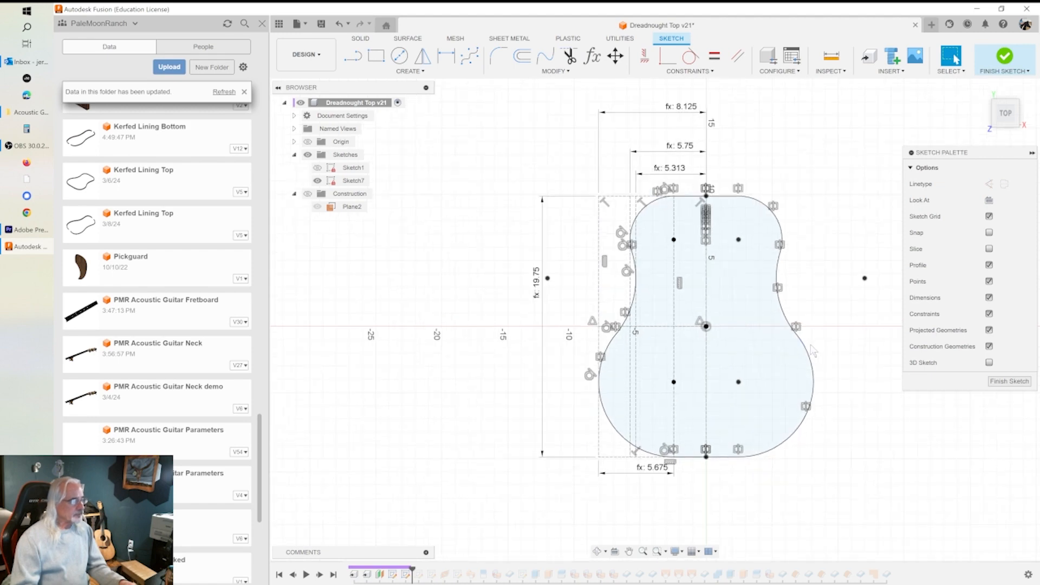
scroll(813, 351, "up", 2)
scroll(649, 191, "down", 1)
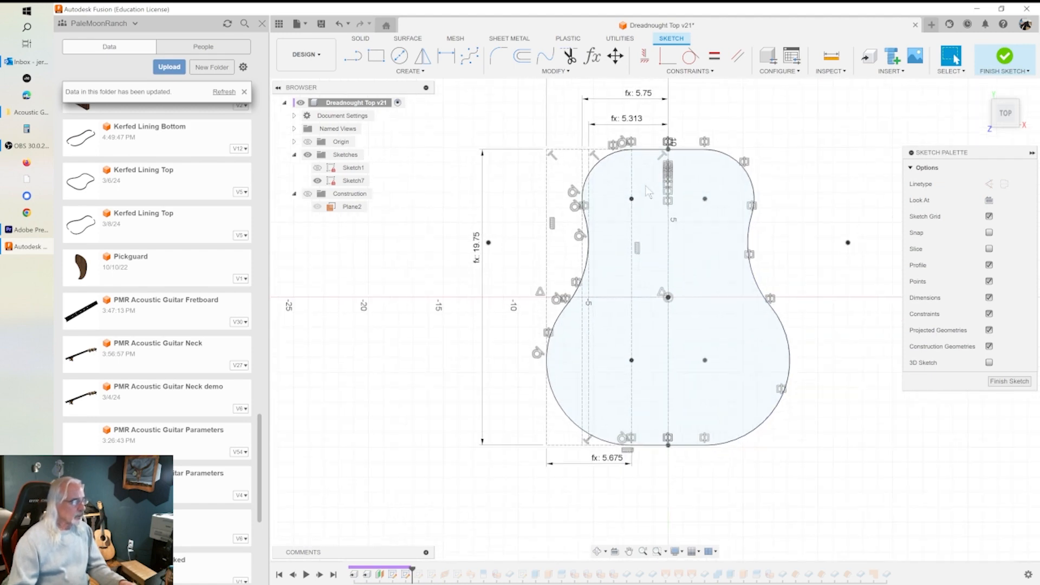
scroll(656, 184, "down", 2)
scroll(671, 171, "up", 1)
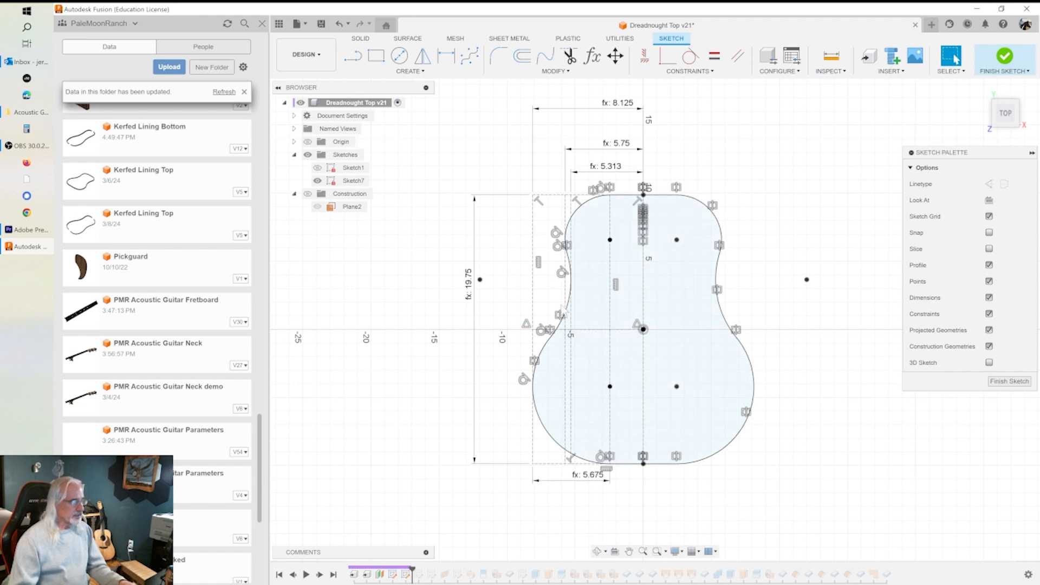
scroll(769, 312, "up", 2)
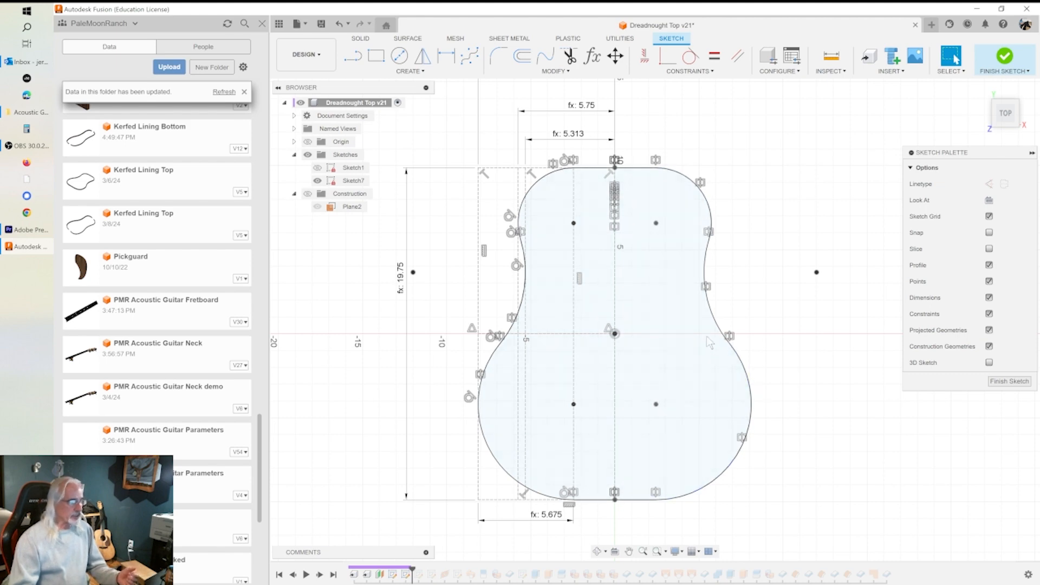
left_click(317, 167)
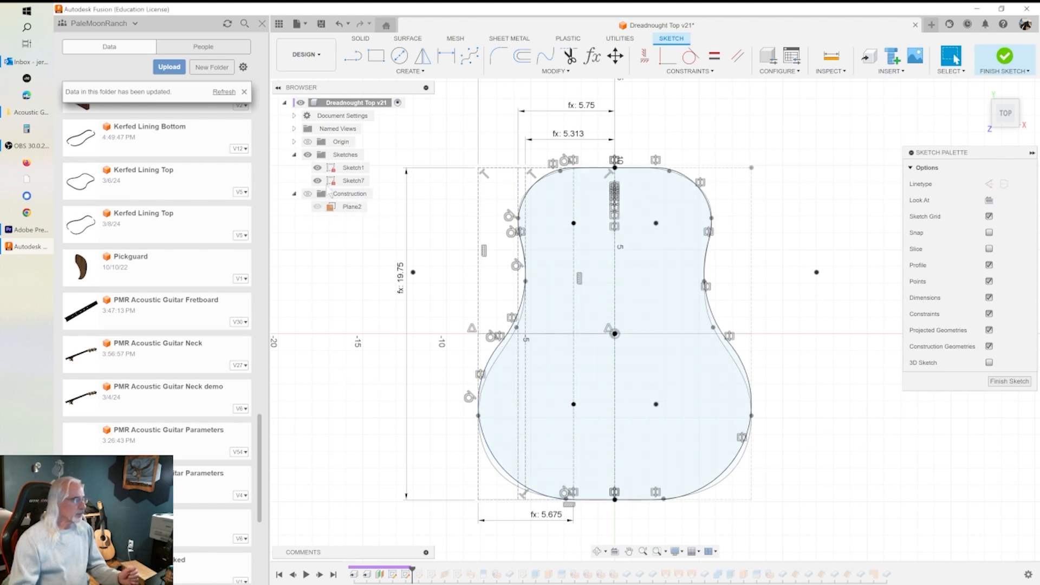
left_click(318, 168)
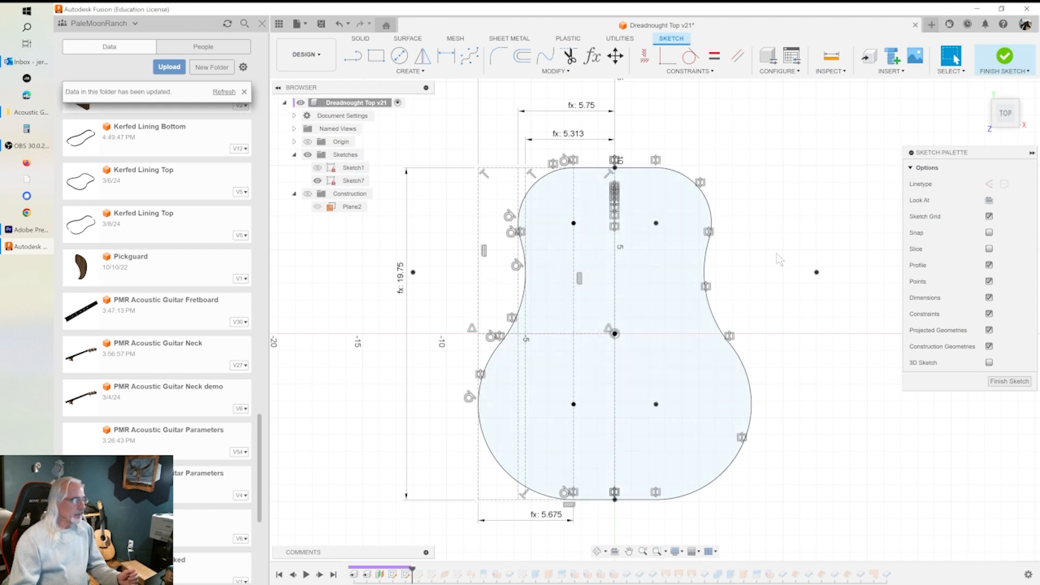
Delete the mirrored half of the body outline in Sketch7, from the upper centre line segment around to the lower one.
left_click(642, 168)
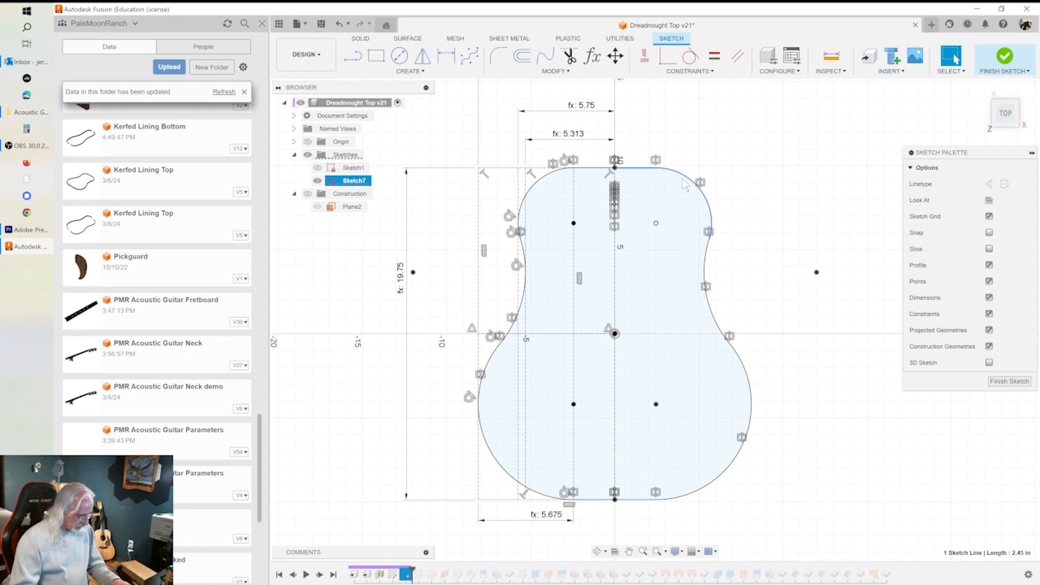
left_click(683, 179, "shift")
left_click(707, 277, "shift")
left_click(727, 467, "shift")
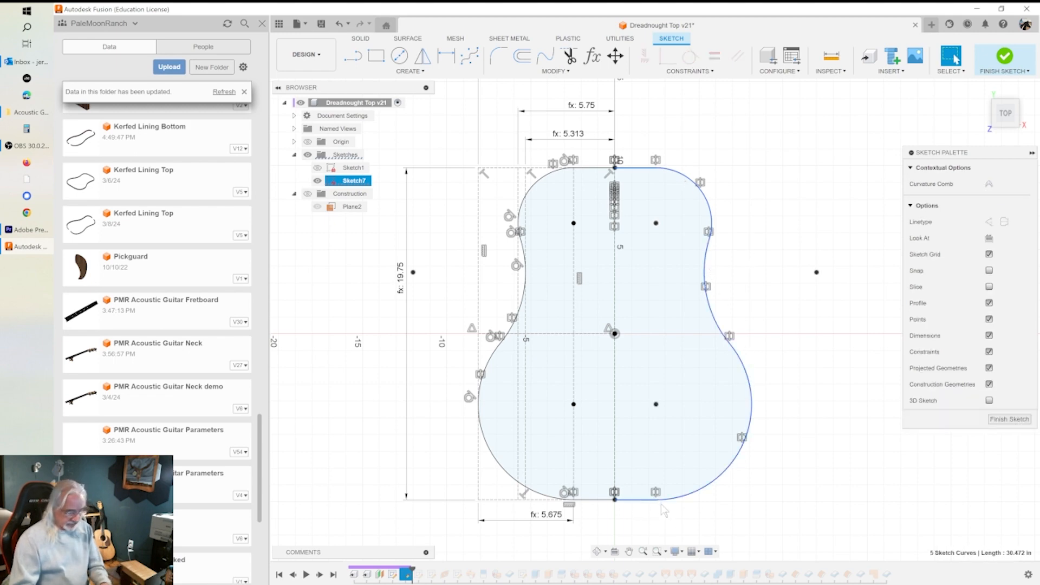
key("Delete")
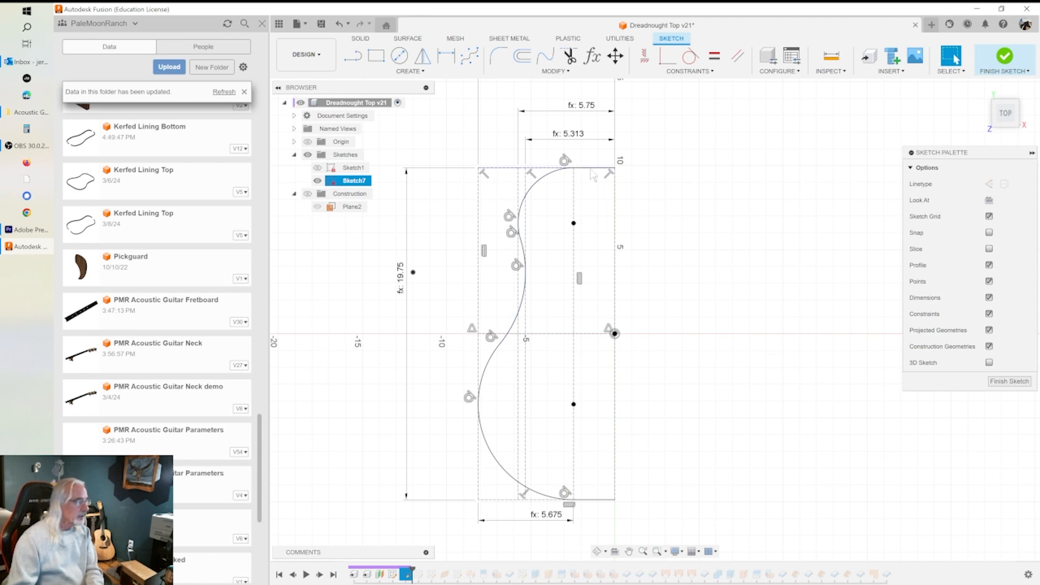
Delete the remaining upper bout, waist and lower bout arcs, keeping the construction lines and the short end segments.
left_click(548, 181)
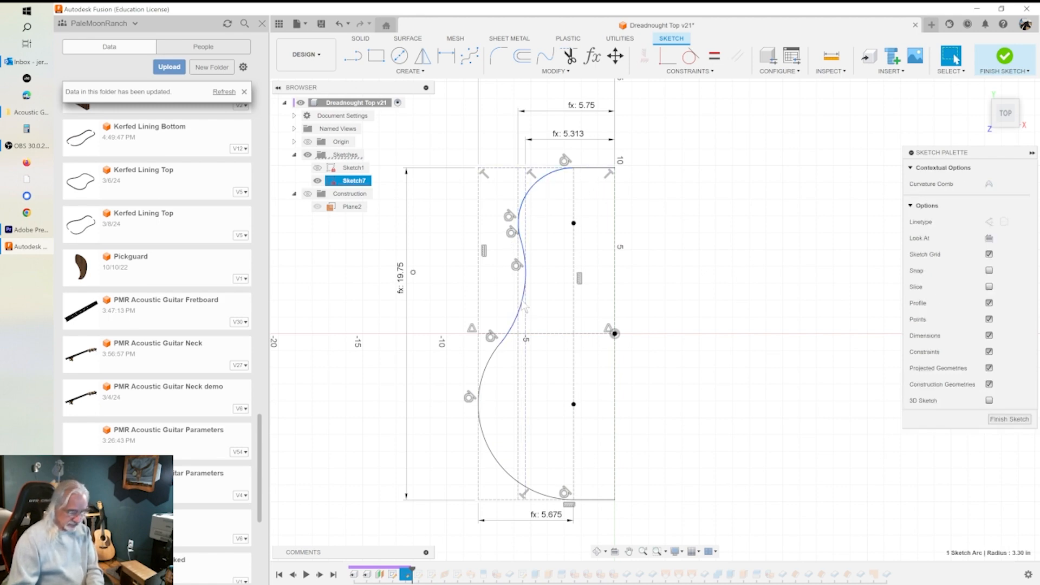
key("Delete")
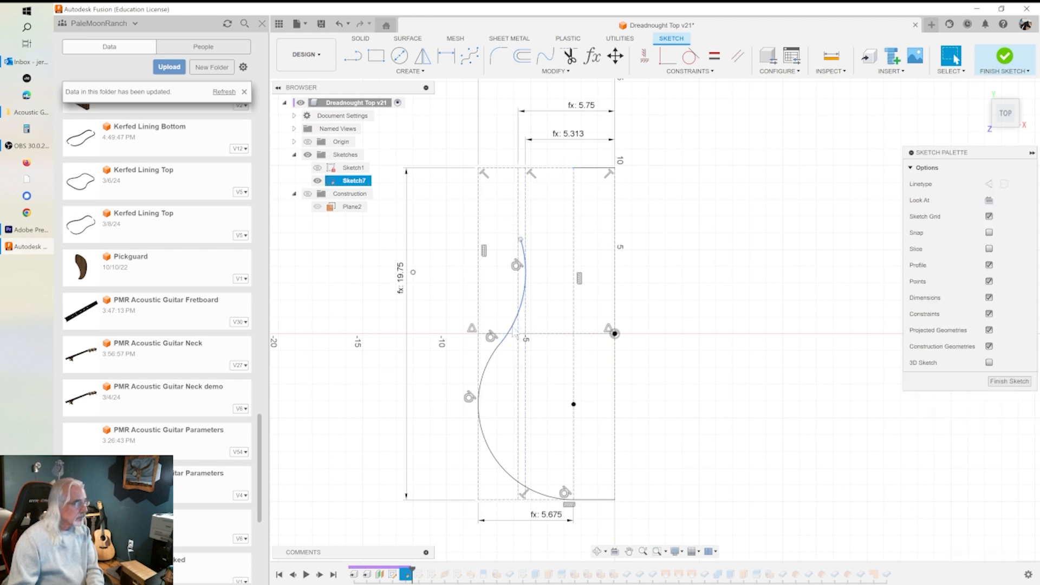
left_click(515, 330)
left_click(480, 382)
key("Delete")
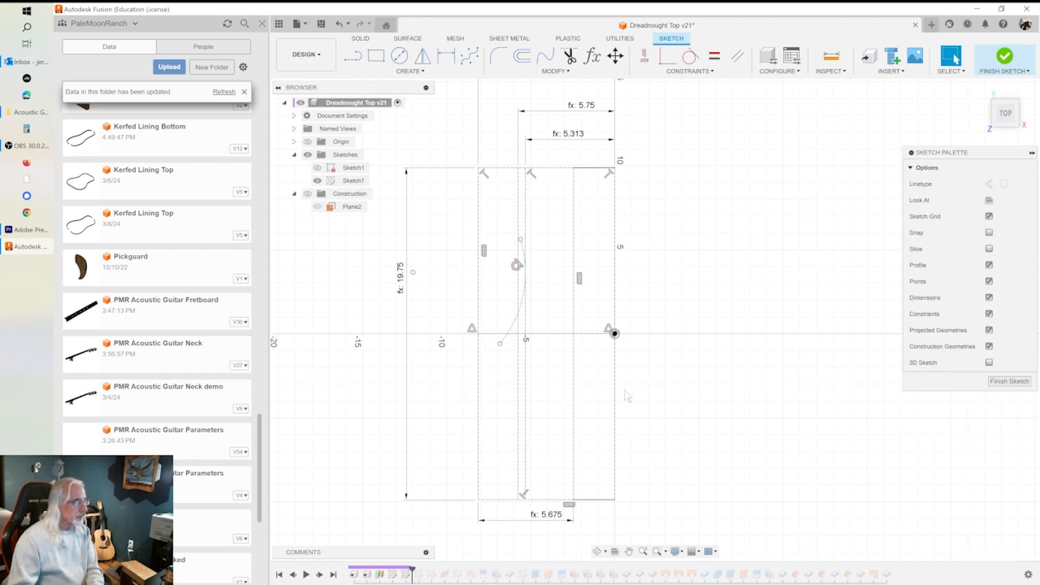
left_click(509, 331)
key("Delete")
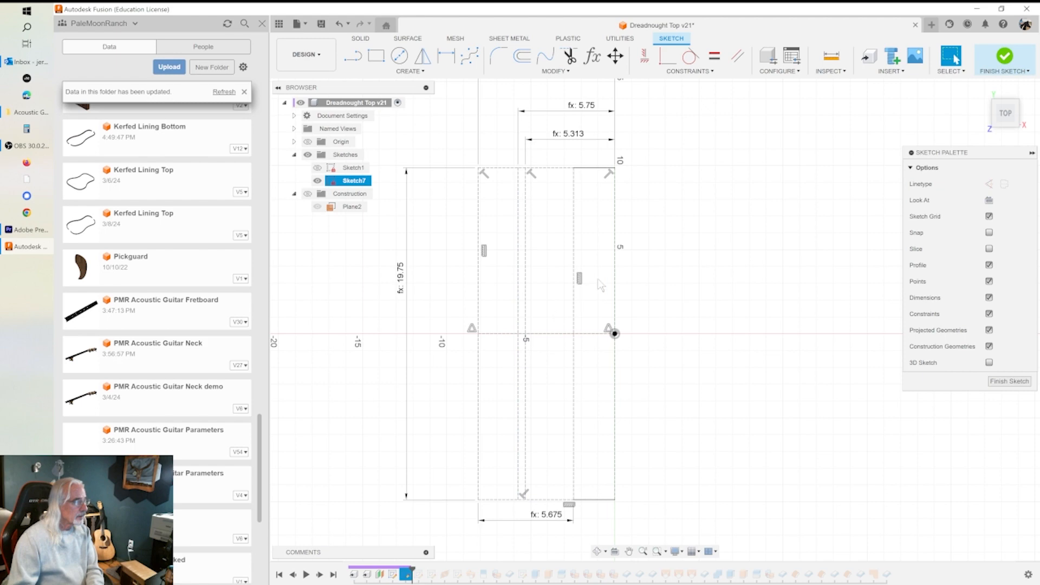
Delete the short solid line segments at the upper and lower ends of the body, keeping the construction lines beneath them.
left_click(629, 551)
left_click_drag(650, 330, 686, 363)
key("Escape")
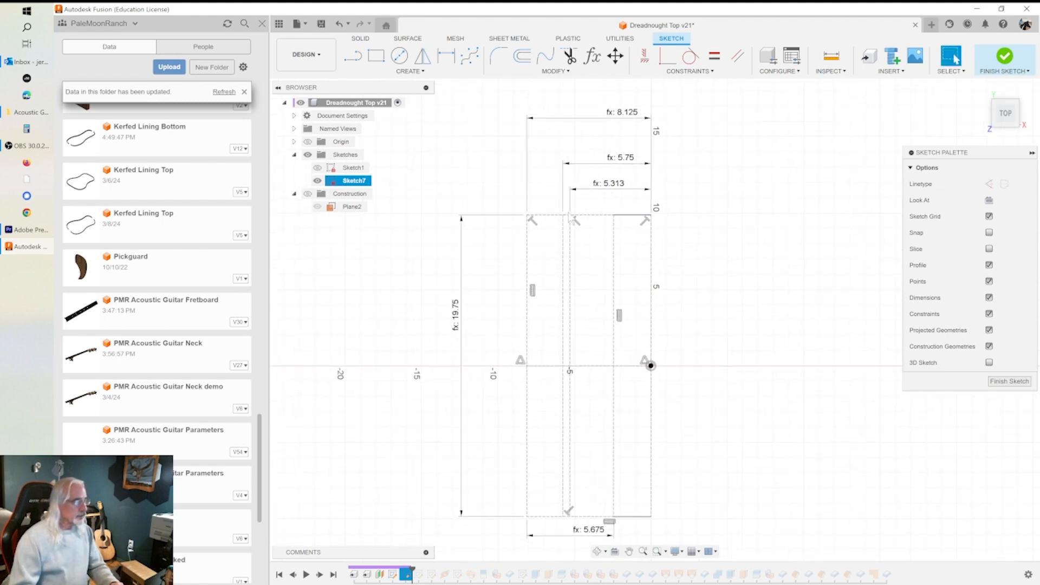
left_click(635, 215)
left_click(636, 216)
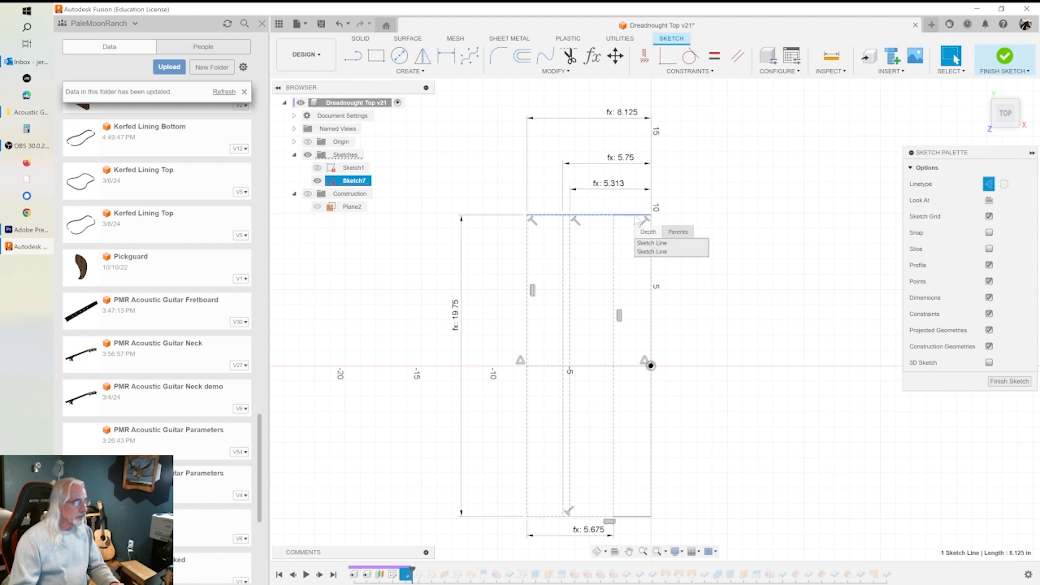
left_click(653, 251)
key("Escape")
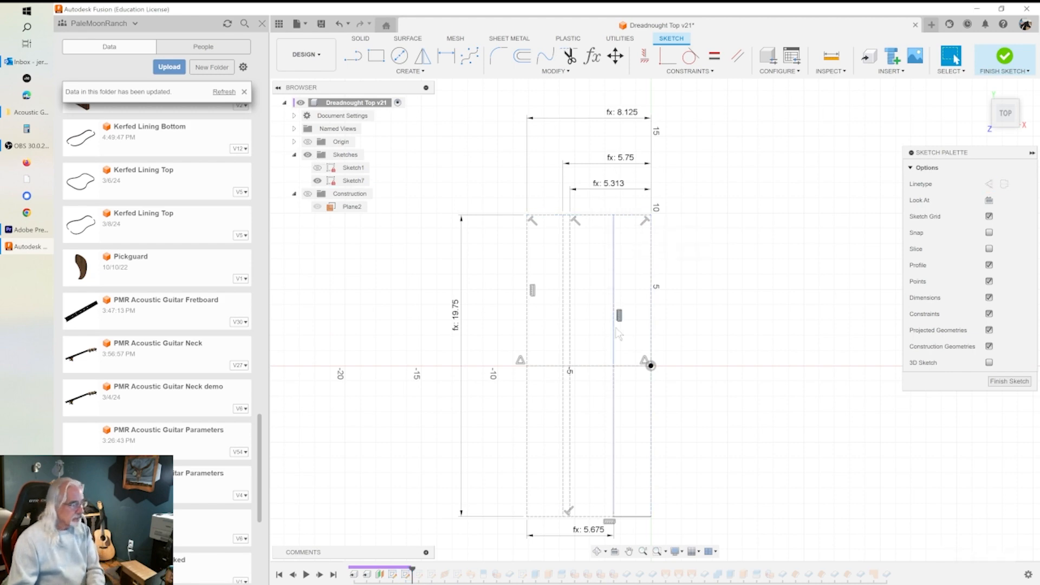
left_click(632, 519)
left_click(648, 550)
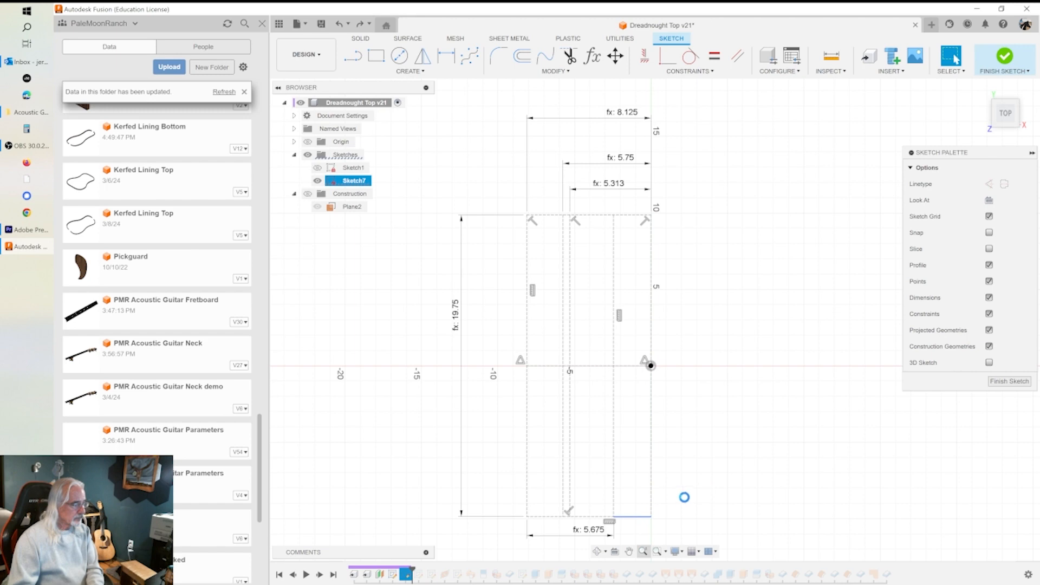
key("Escape")
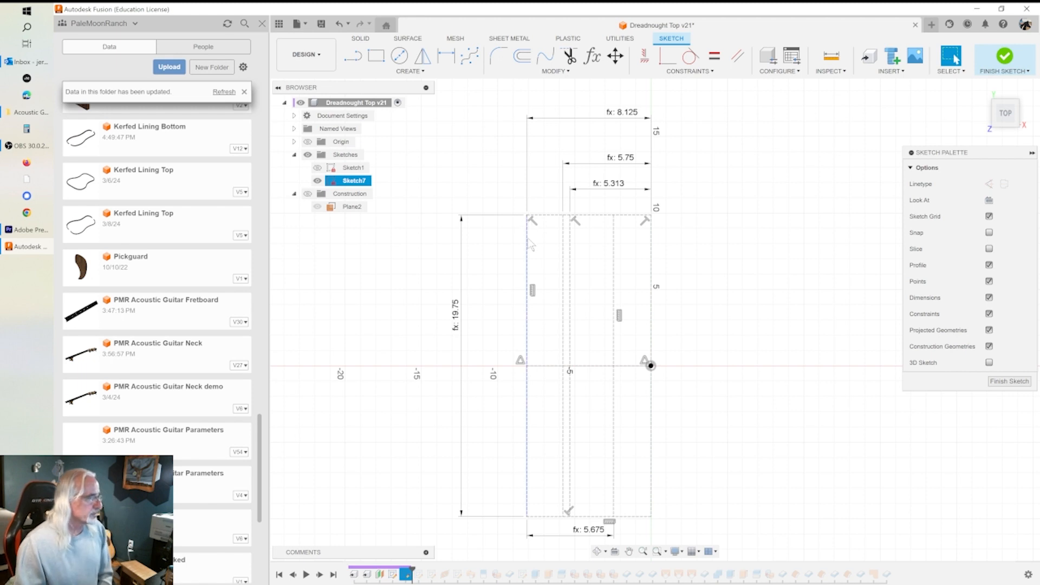
Review the parameter expressions behind the body length, lower bout, upper bout and waist width dimensions and the lower horizontal offset dimension.
double_click(458, 323)
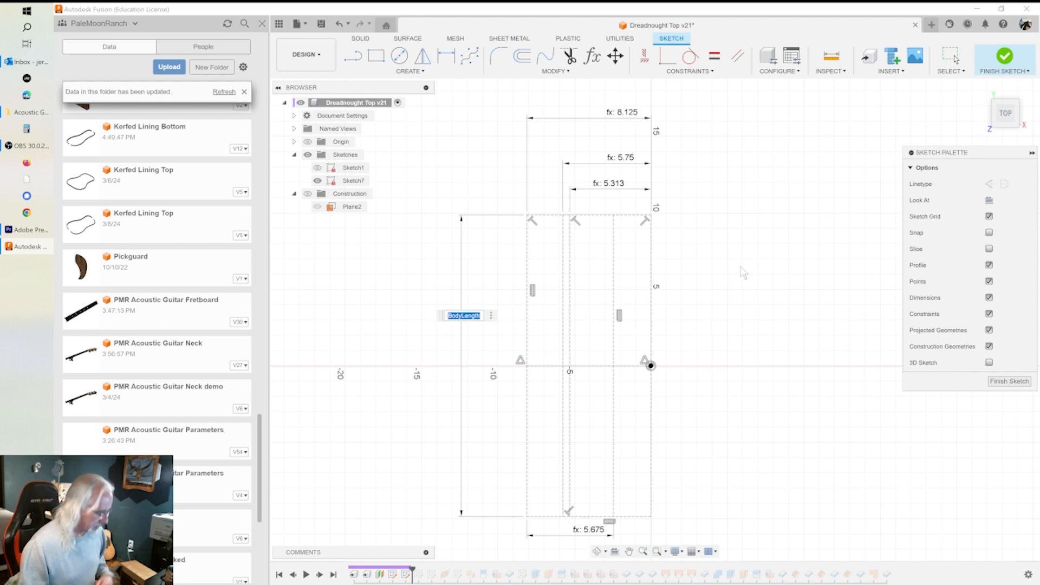
key("Return")
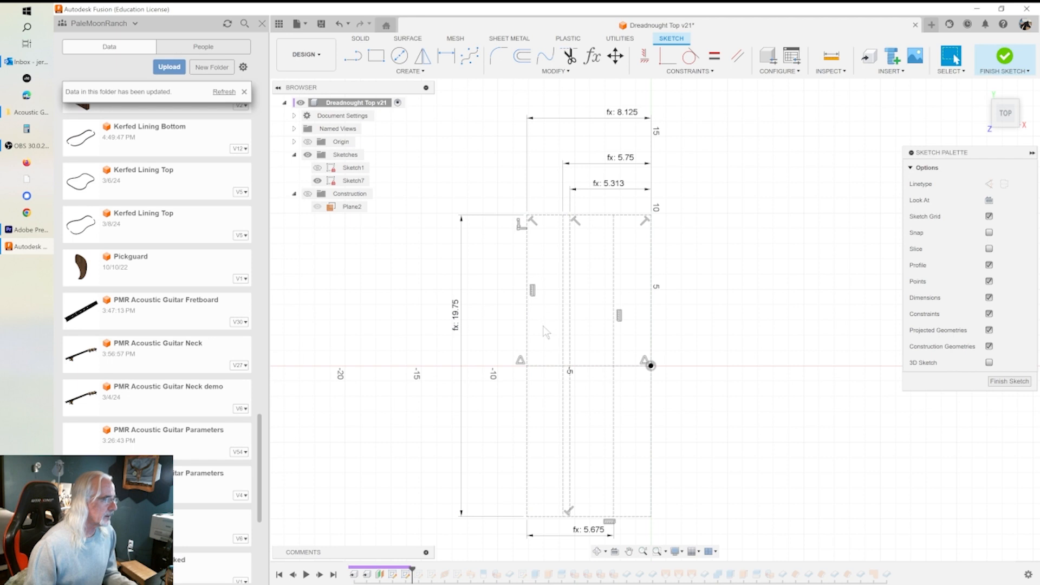
left_click(548, 216)
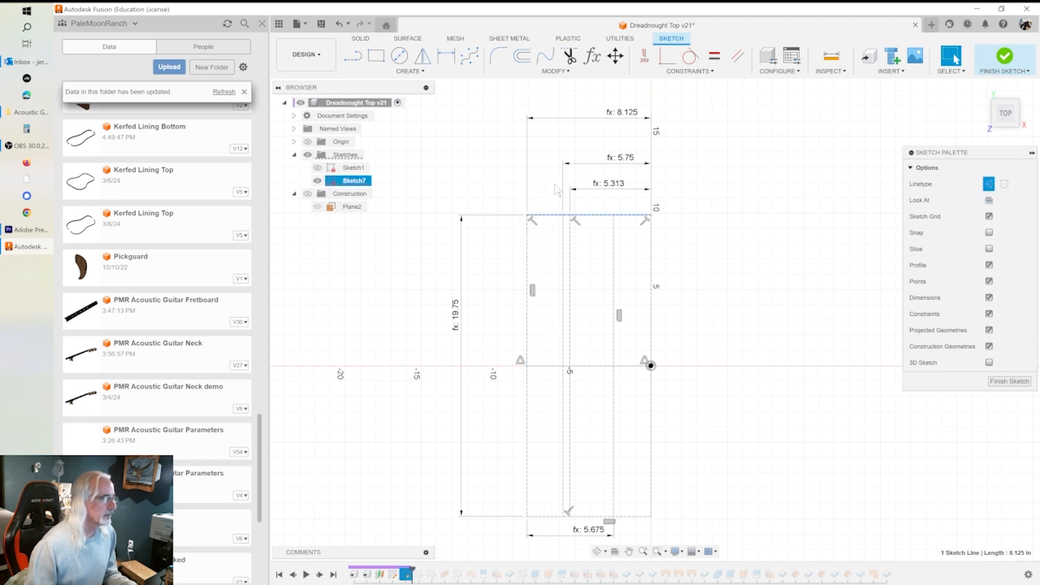
double_click(630, 117)
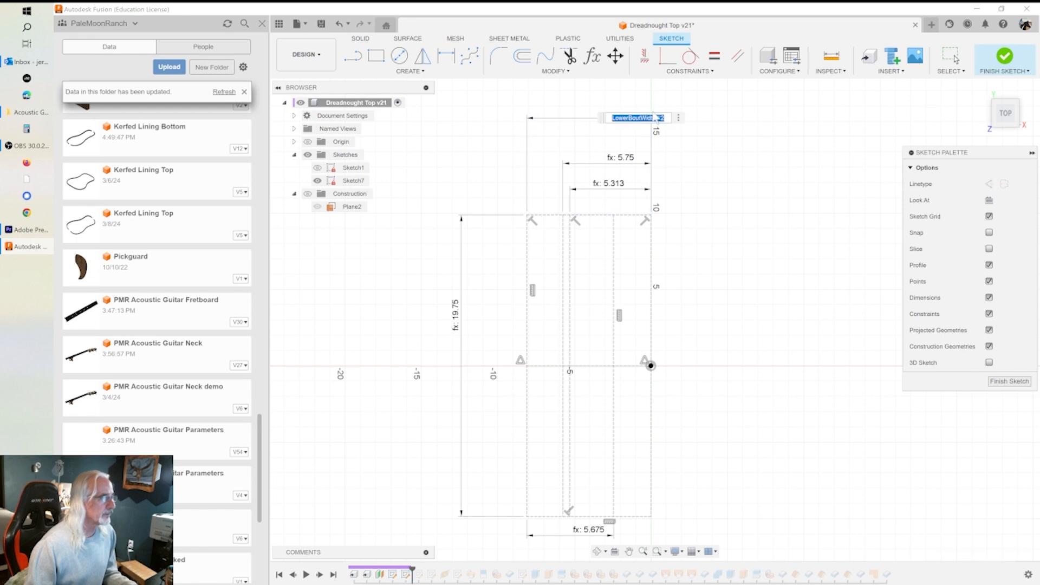
key("Return")
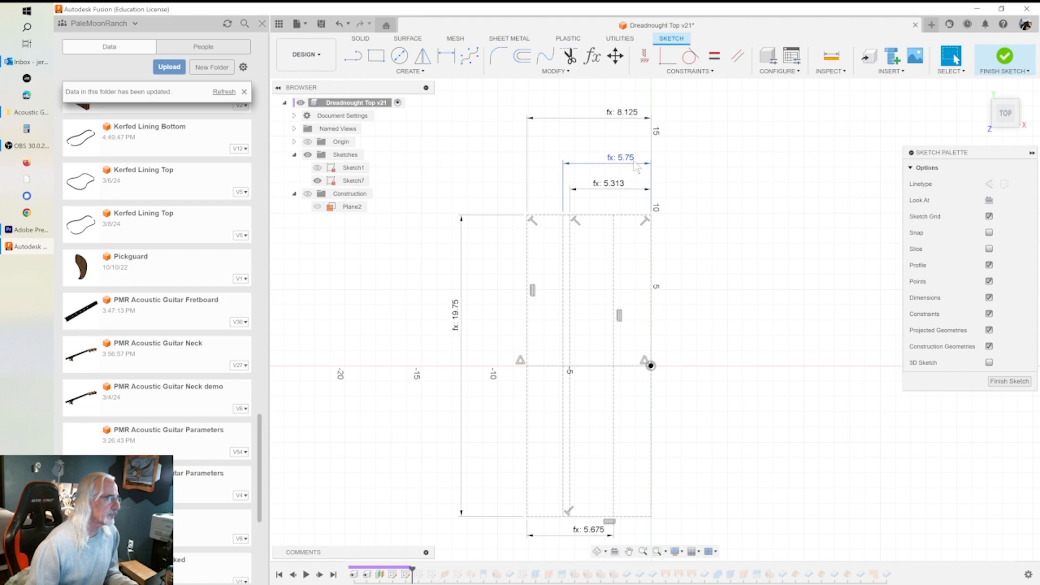
left_click(564, 243)
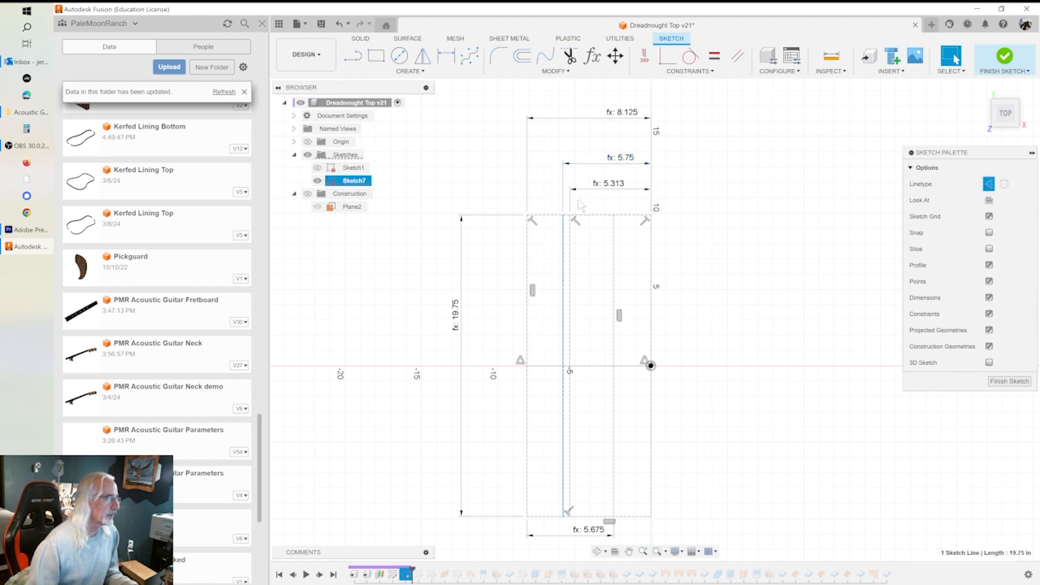
double_click(622, 162)
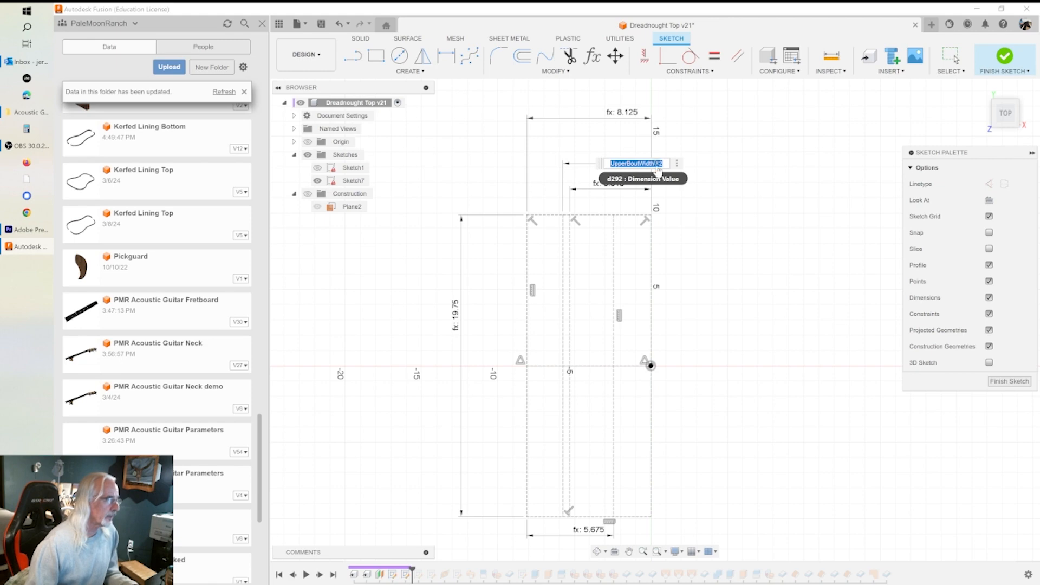
key("Return")
double_click(621, 190)
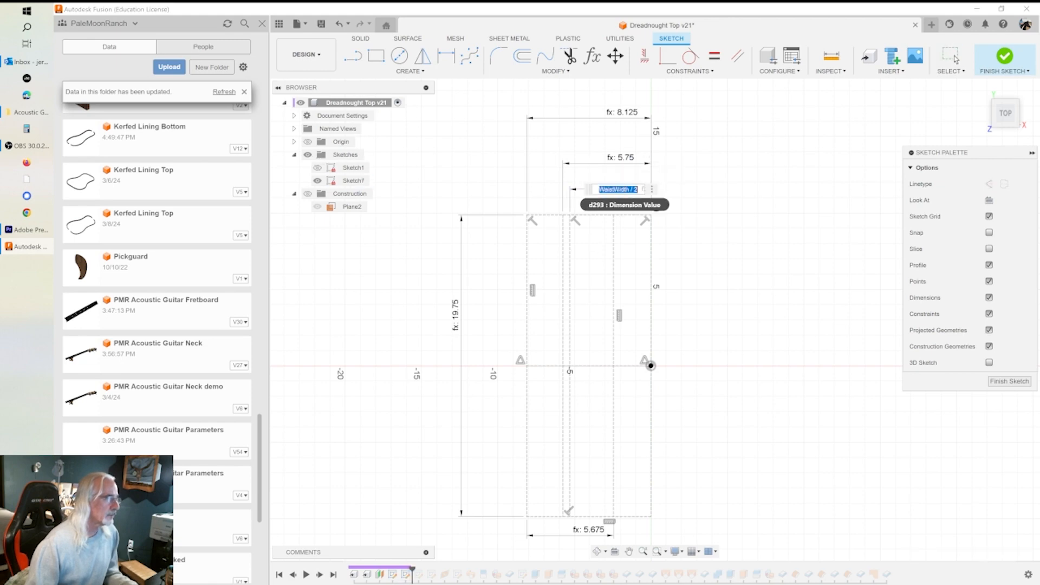
key("Return")
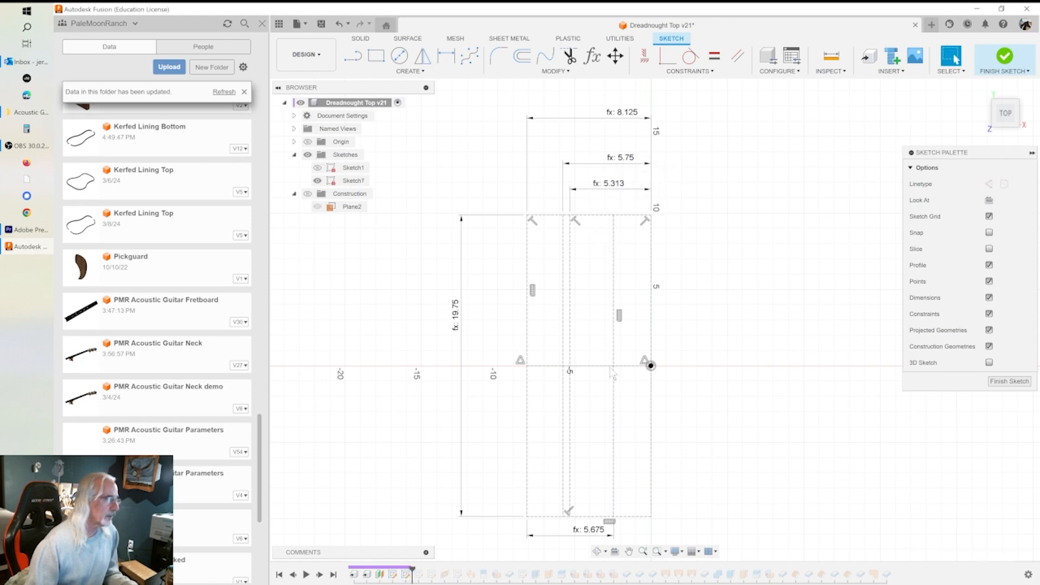
double_click(590, 530)
key("Return")
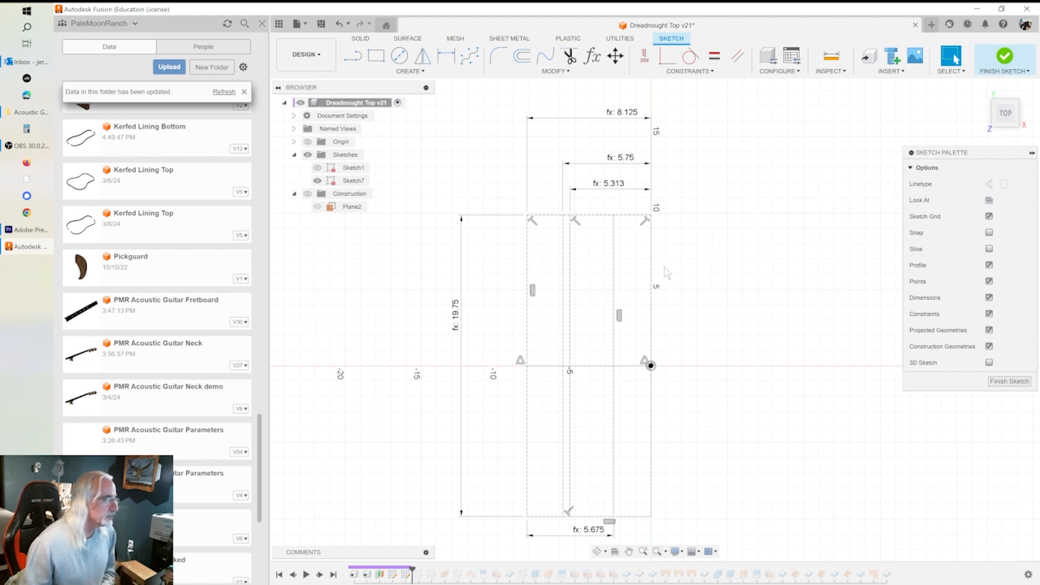
Draw a circle about 4.4 in in diameter centred on the inner vertical construction line, in the upper bout area.
scroll(727, 201, "down", 2)
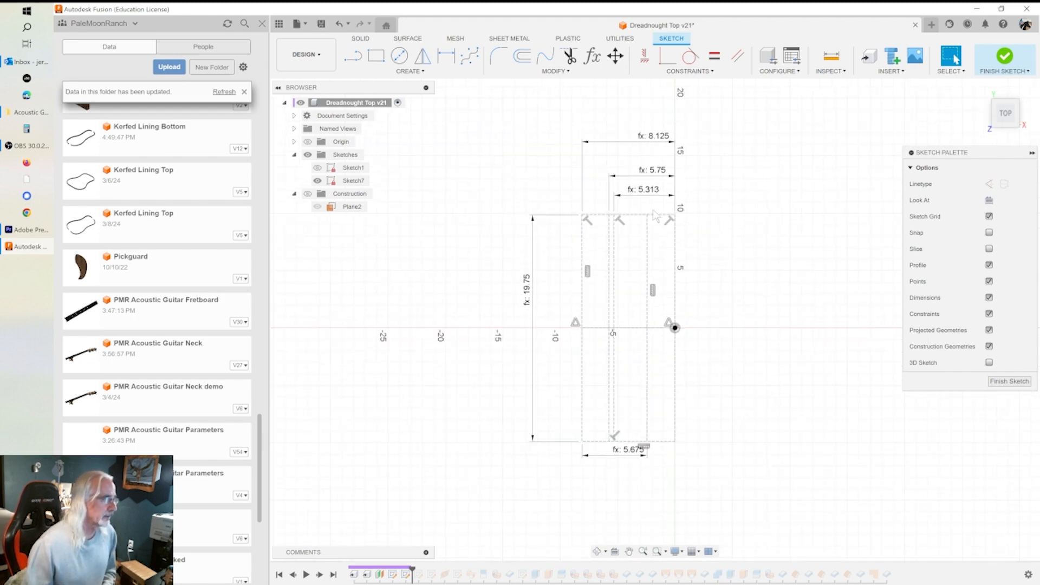
scroll(652, 239, "up", 2)
scroll(666, 245, "up", 1)
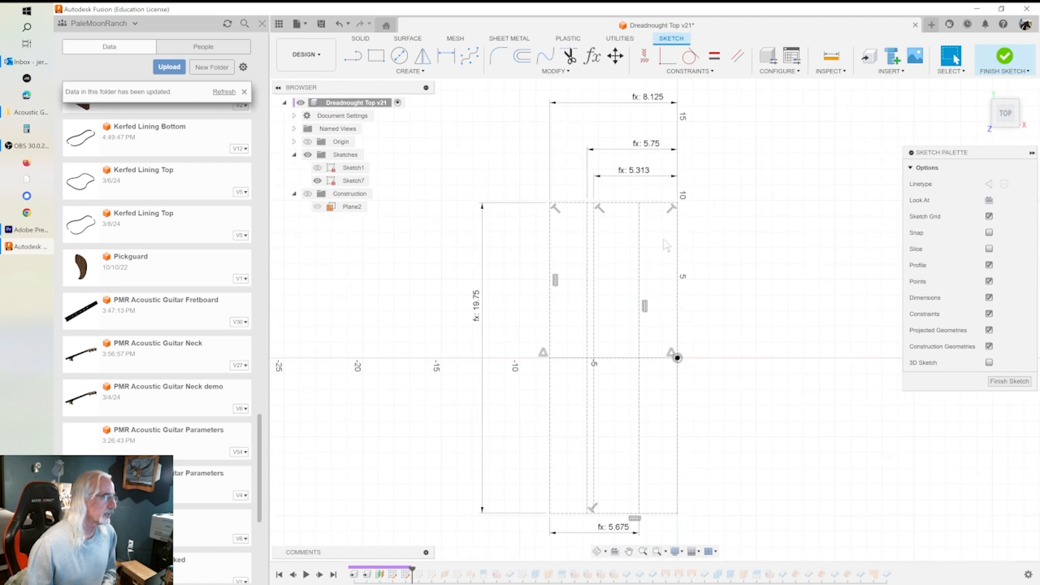
left_click(399, 55)
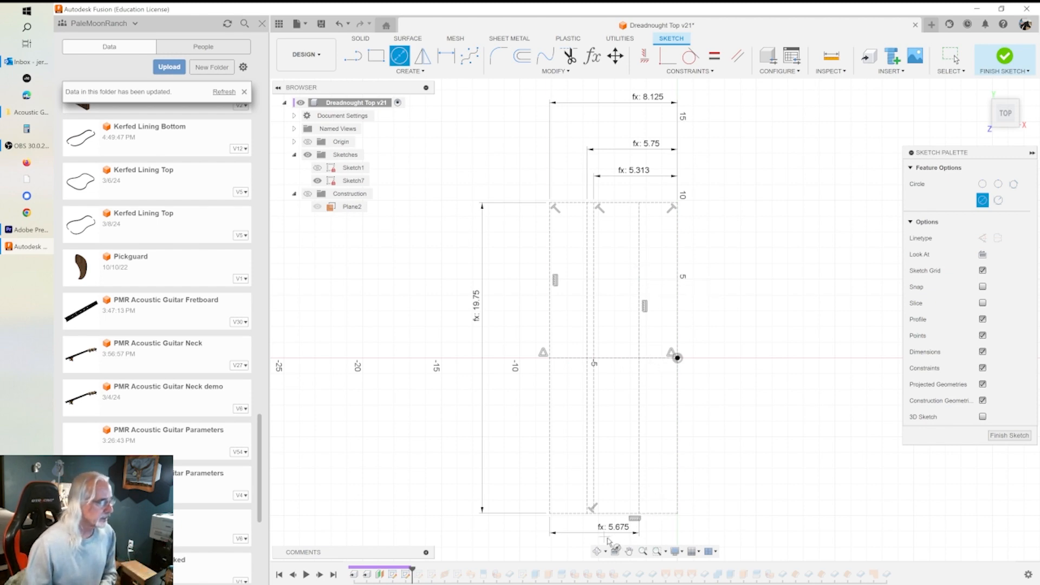
left_click(640, 260)
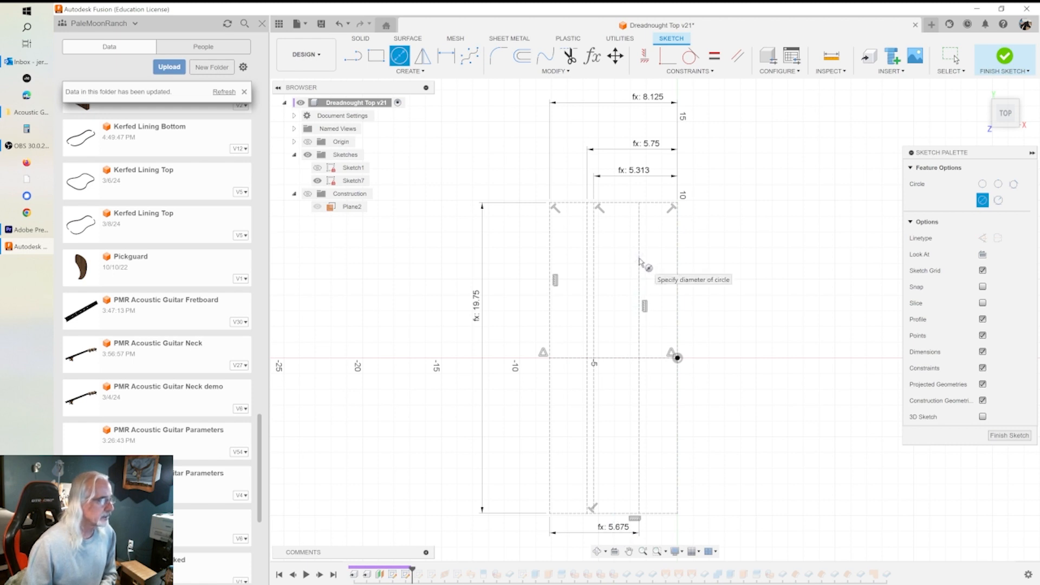
left_click(656, 293)
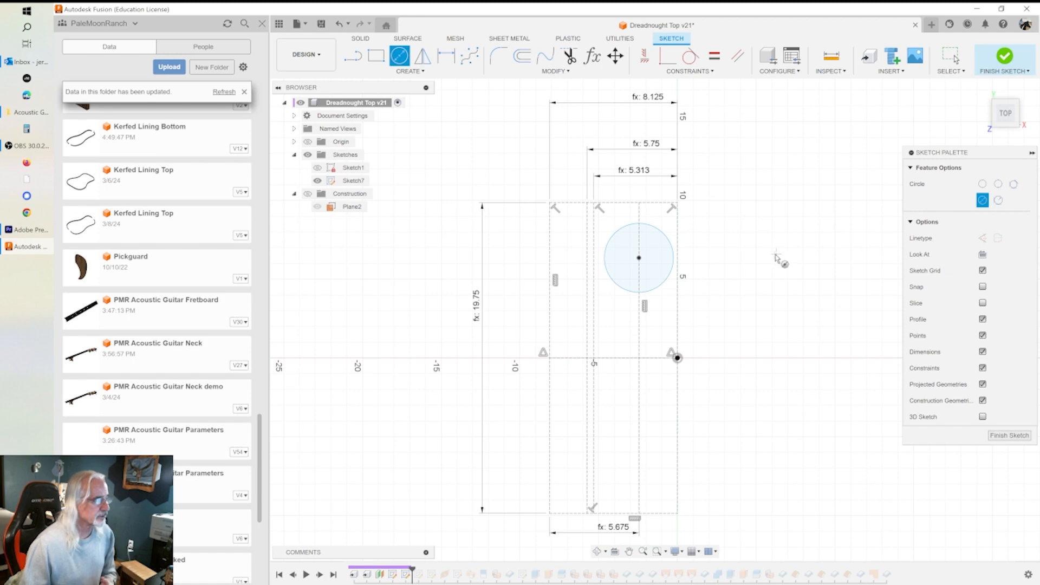
key("Escape")
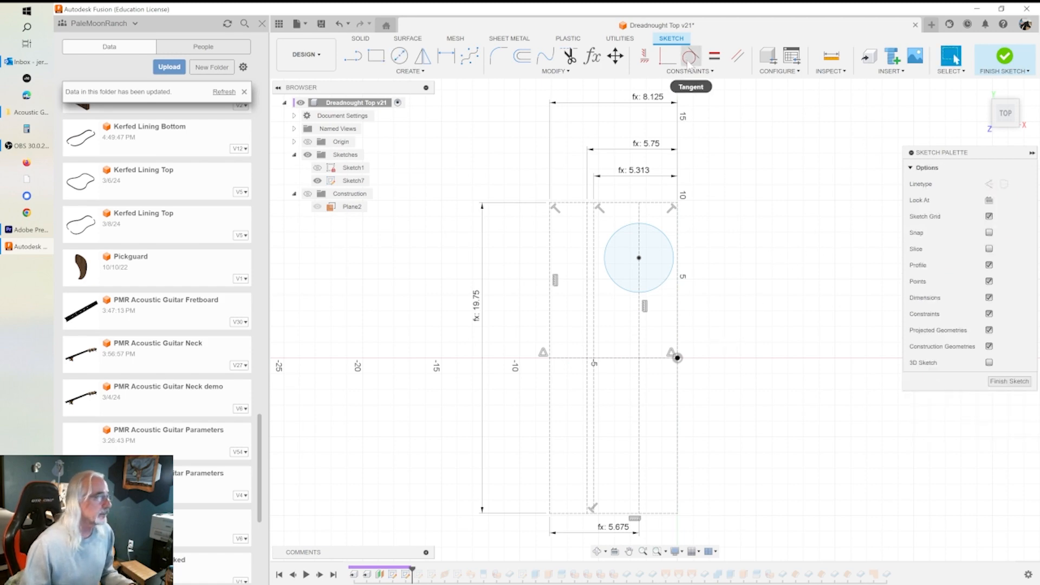
Make the upper circle tangent to the upper horizontal construction line and to the upper bout width line.
left_click(688, 60)
left_click(629, 226)
left_click(619, 203)
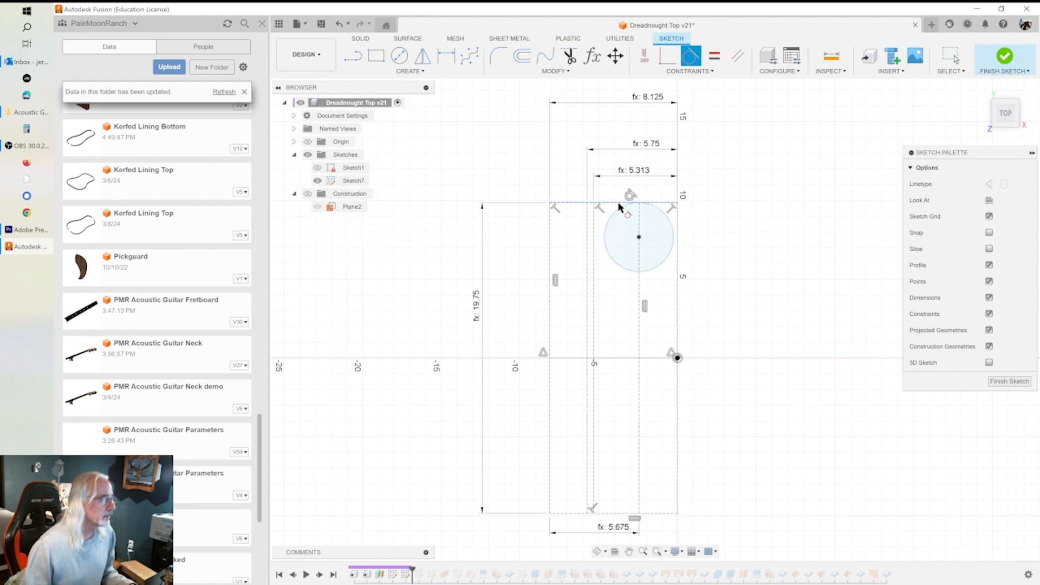
left_click(615, 264)
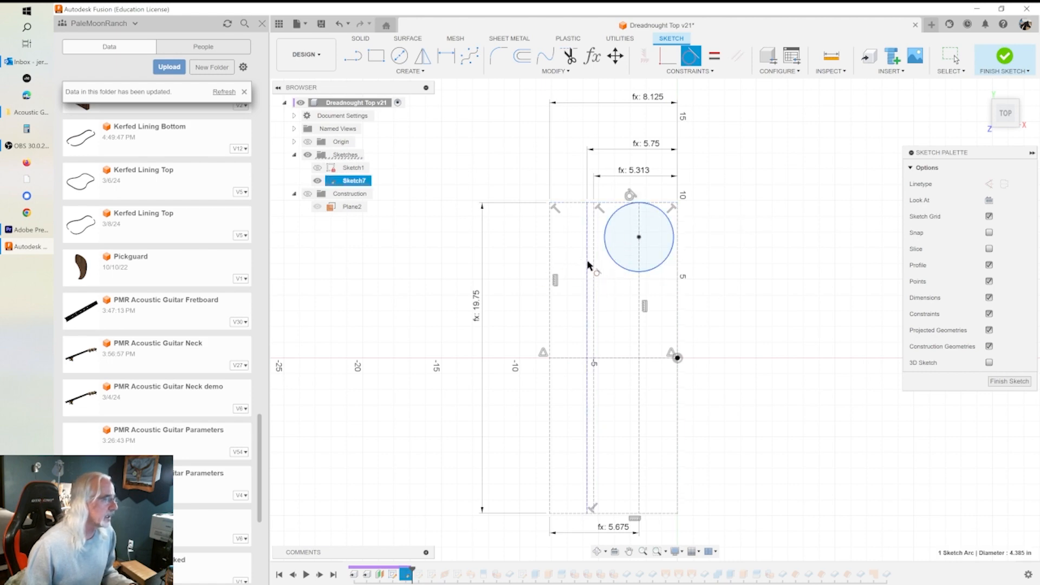
left_click(588, 269)
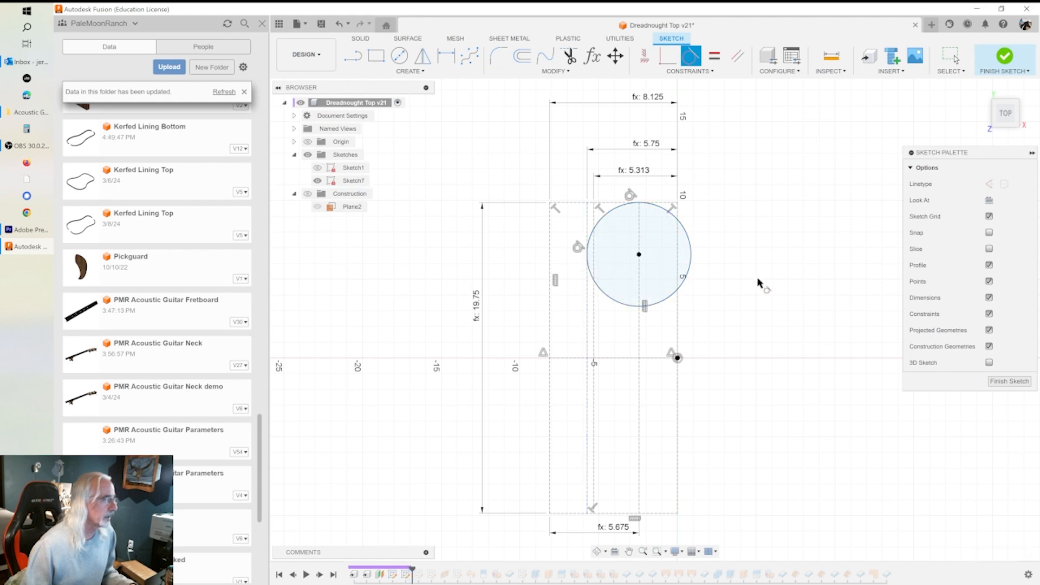
key("Escape")
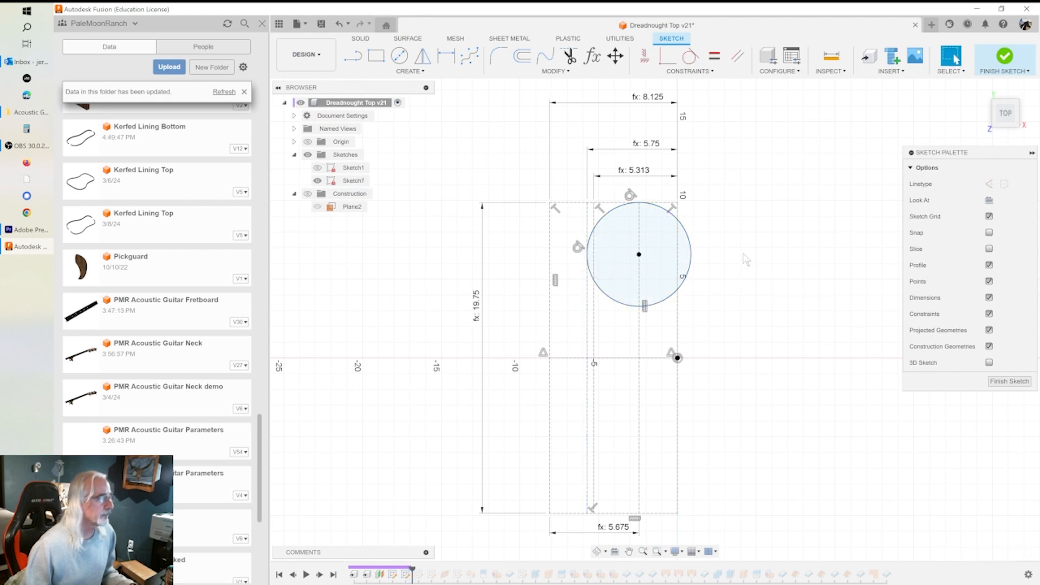
Trim the upper circle and delete its leftover piece, keeping only the outer arc from the upper edge to the waist width line.
left_click(569, 55)
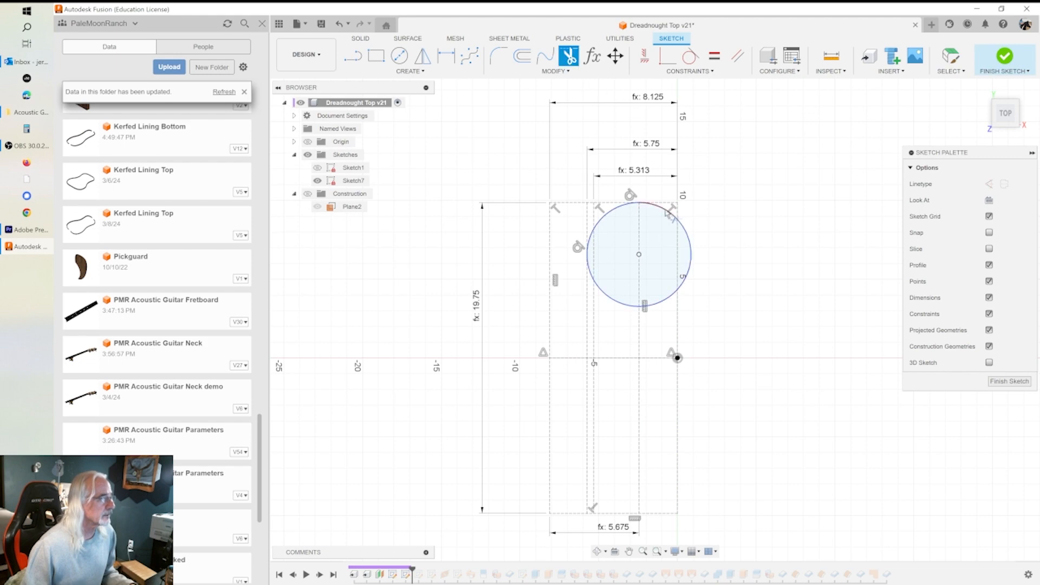
left_click(665, 212)
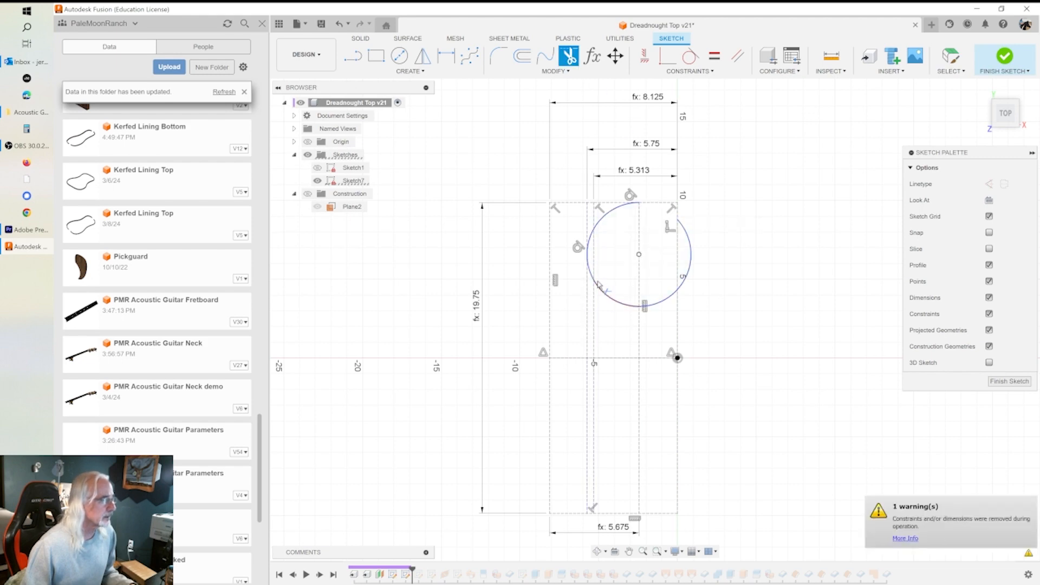
left_click(605, 293)
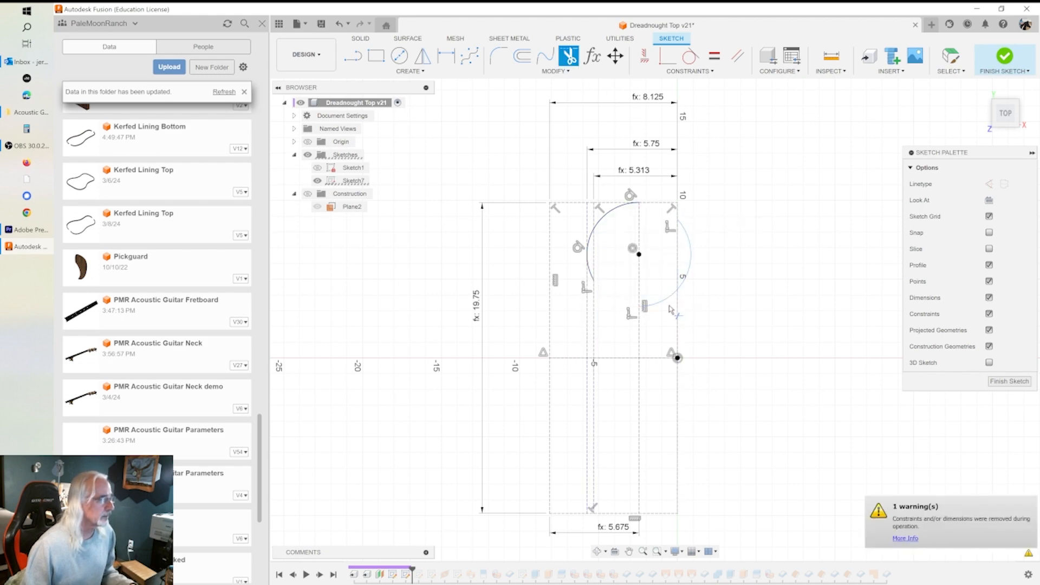
key("Escape")
left_click(689, 253)
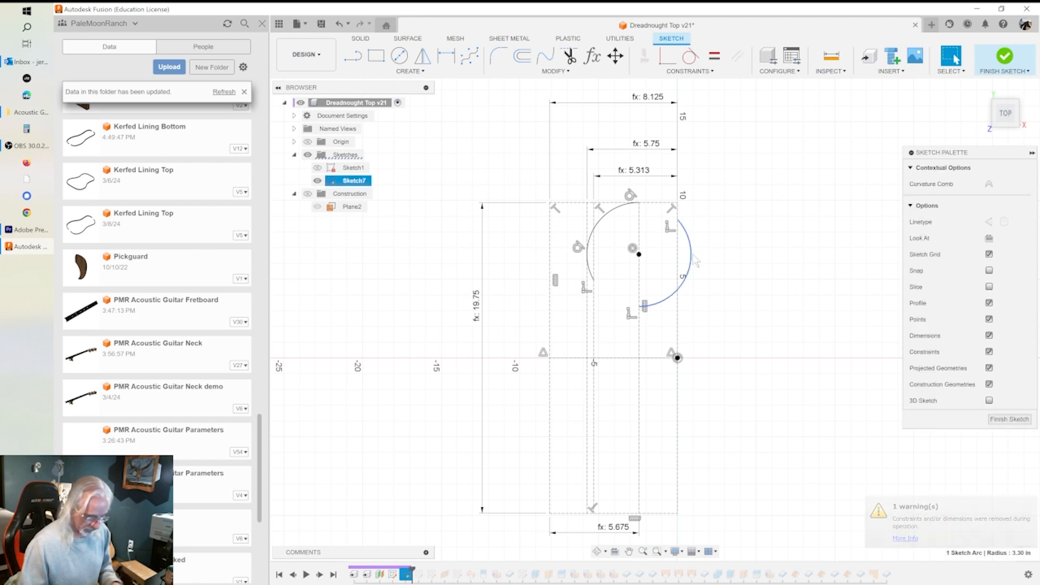
key("Delete")
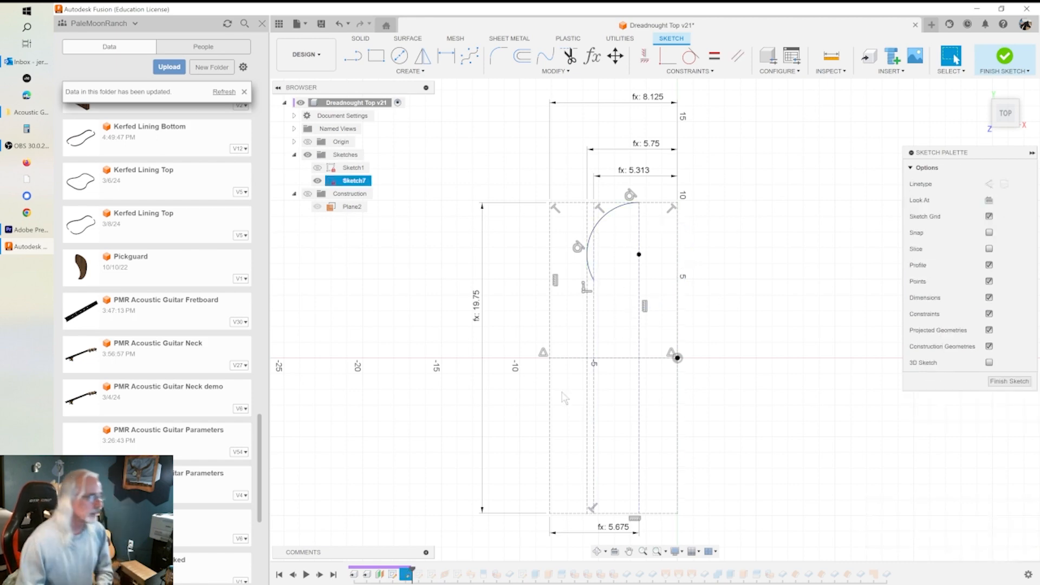
Draw a circle about 4 in in diameter centred on the inner vertical construction line, in the lower bout area.
left_click(400, 55)
left_click(639, 448)
left_click(660, 472)
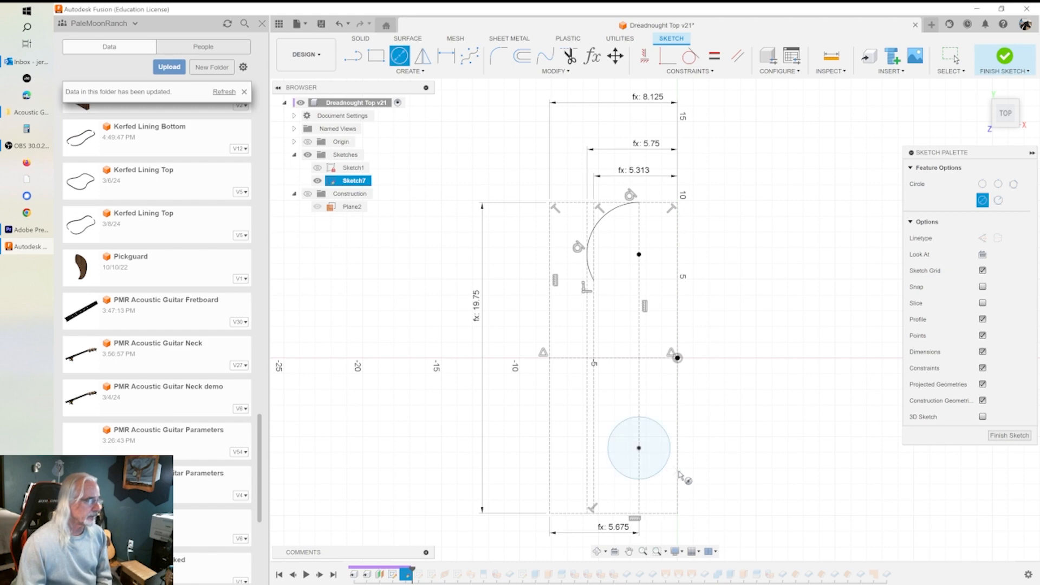
key("Escape")
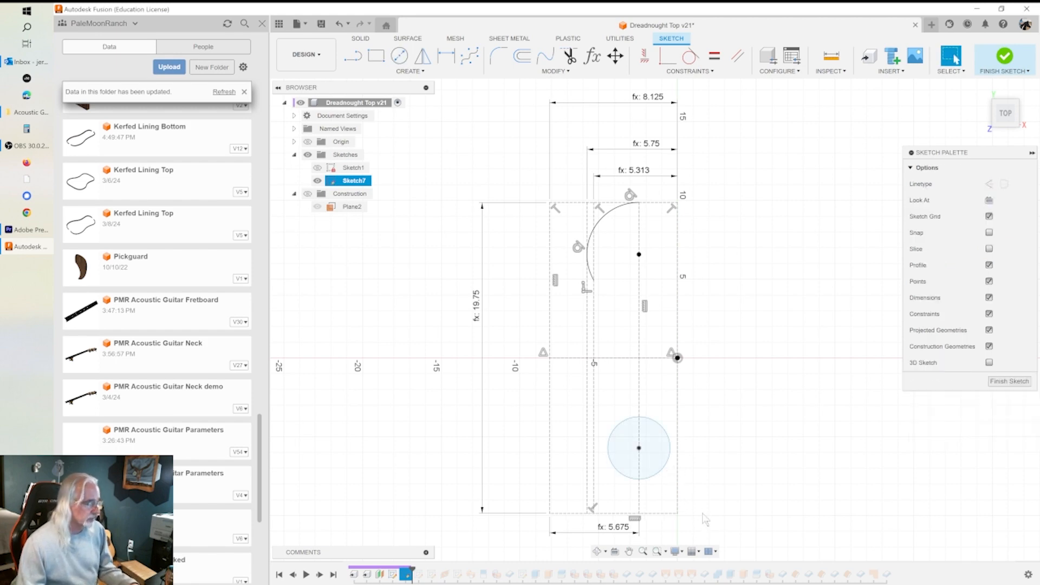
Make the lower circle tangent to the lower horizontal construction line and to the lower bout width line.
left_click(690, 55)
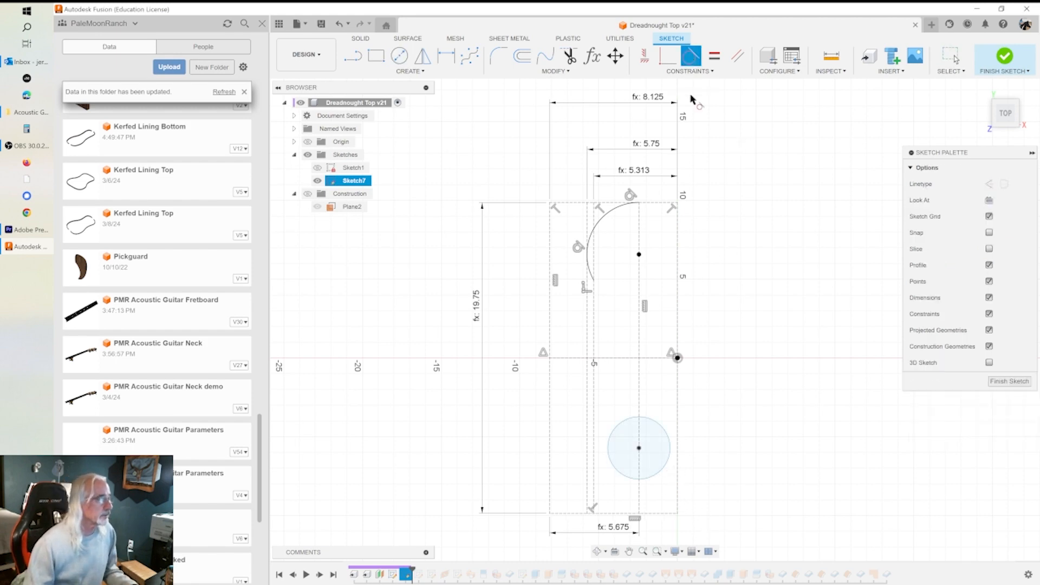
left_click(627, 479)
left_click(620, 513)
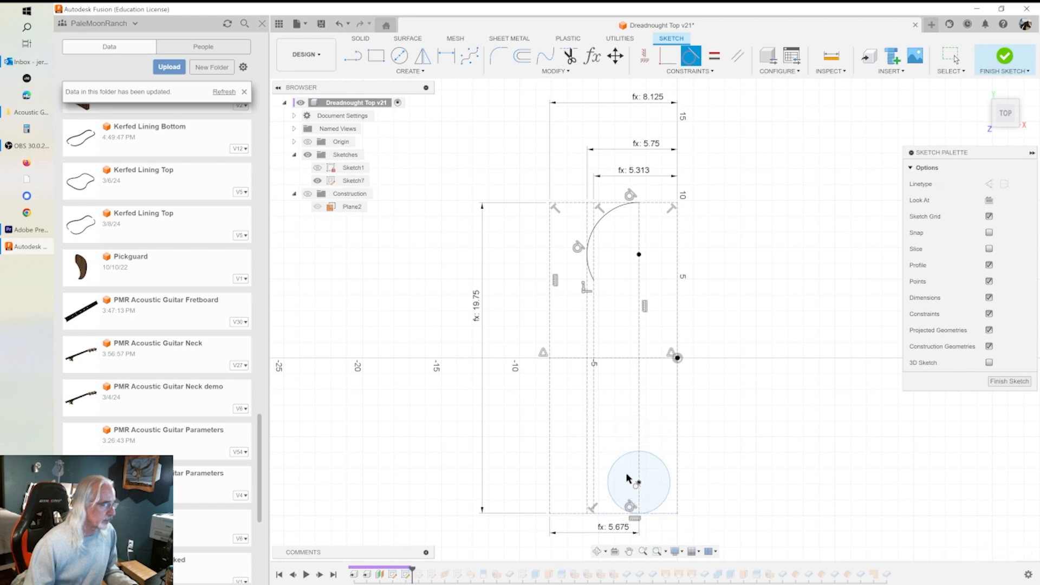
left_click(613, 471)
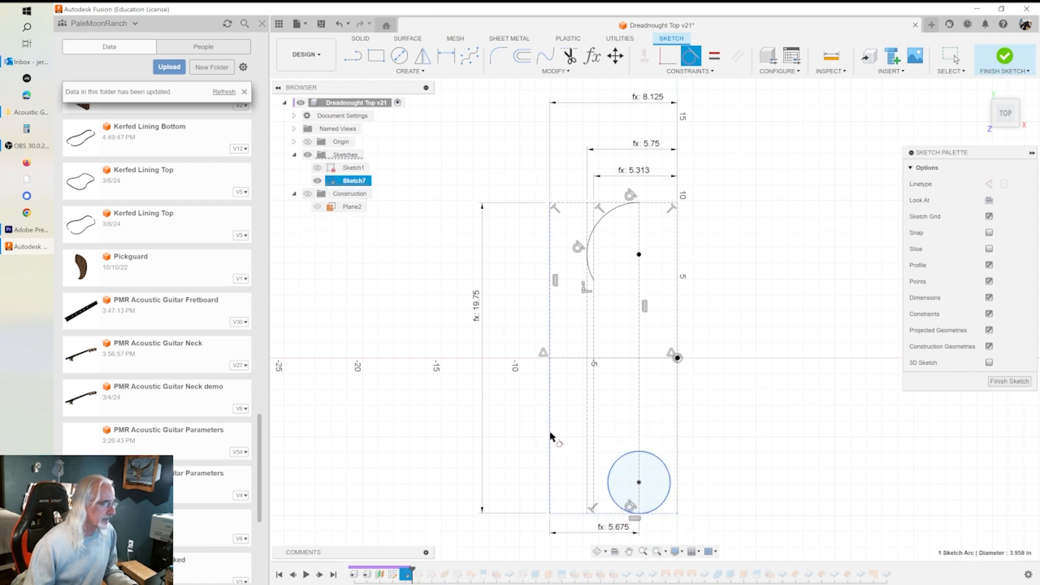
left_click(550, 435)
key("Escape")
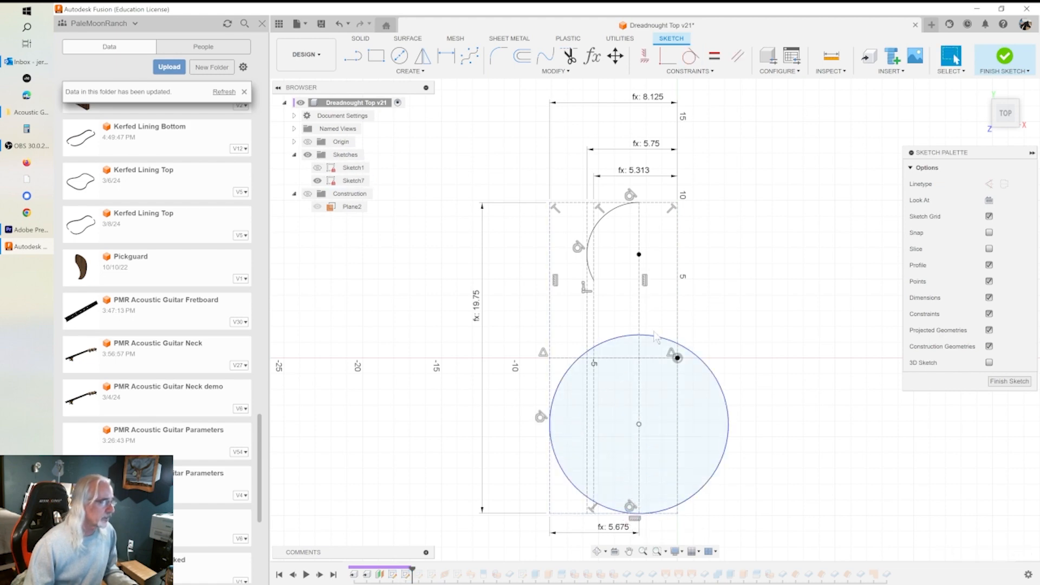
Trim the lower circle and delete its leftover piece, keeping only the outer arc from the waist width line to the lower edge.
left_click(569, 56)
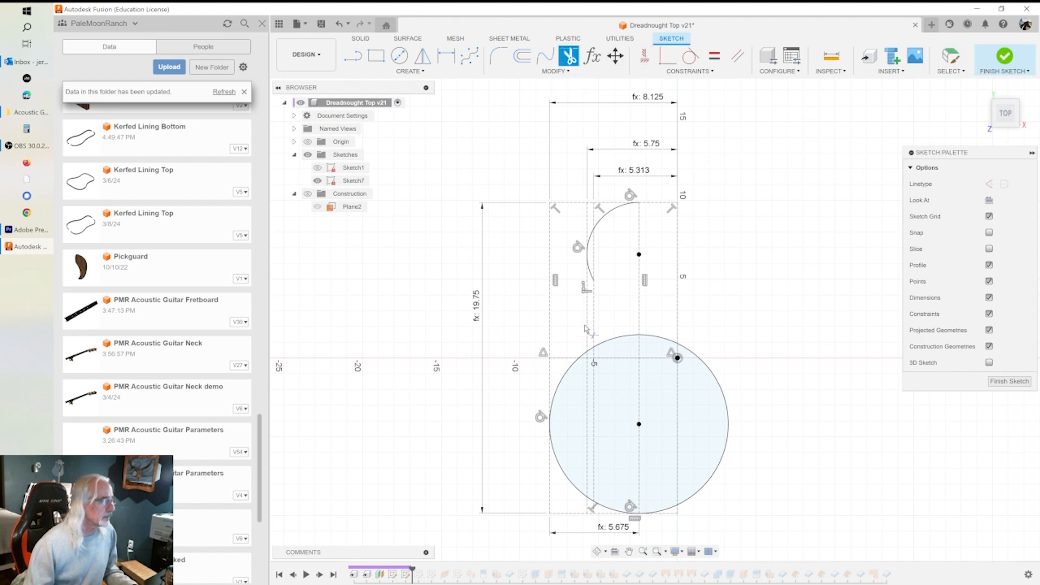
left_click(622, 342)
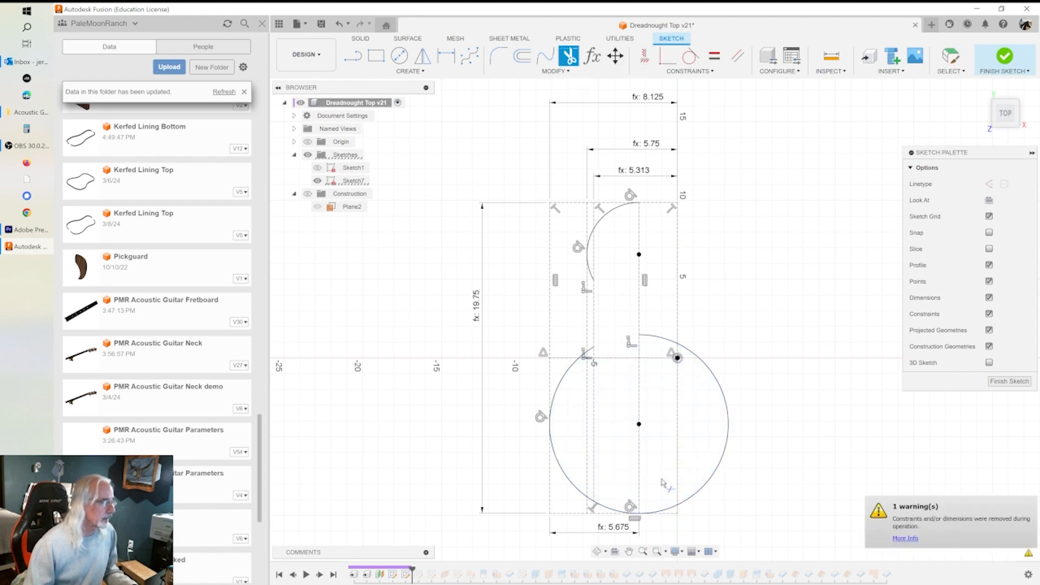
left_click(665, 512)
key("Escape")
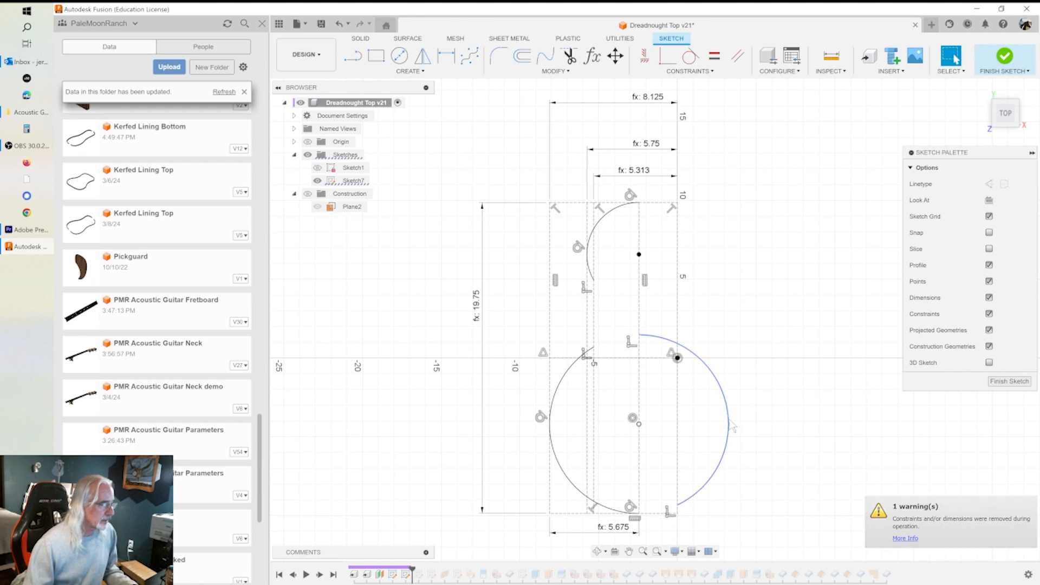
left_click(731, 427)
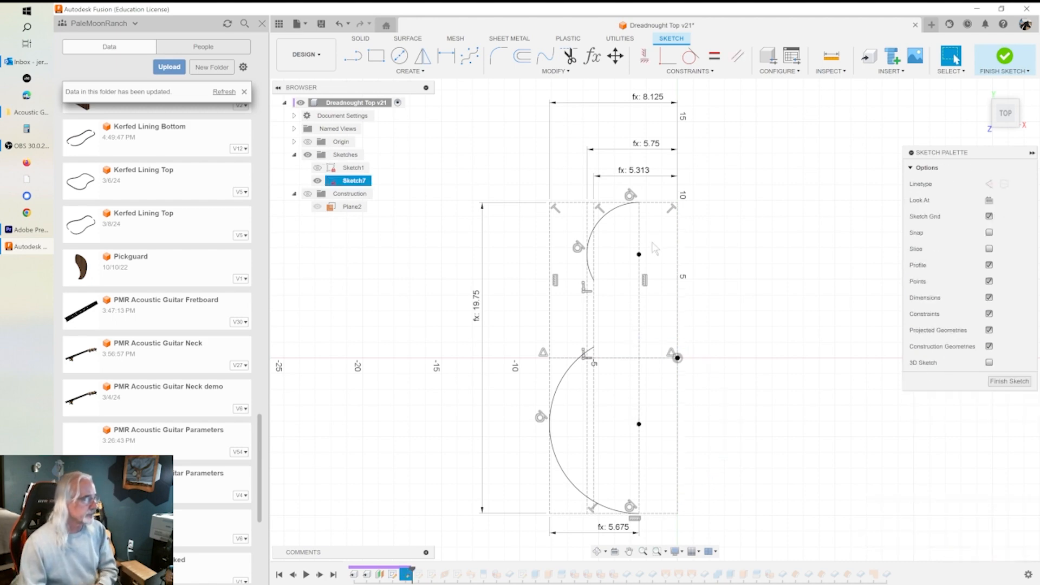
Draw a circle about 6.45 in in diameter outside the outline, beside the gap between the upper and lower arcs.
left_click(400, 55)
left_click(509, 294)
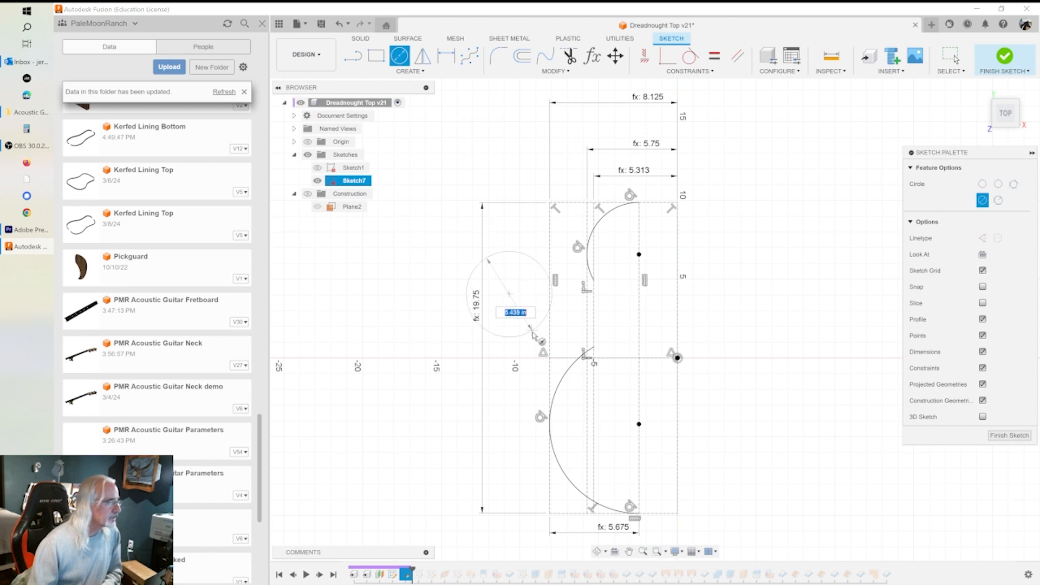
left_click(537, 341)
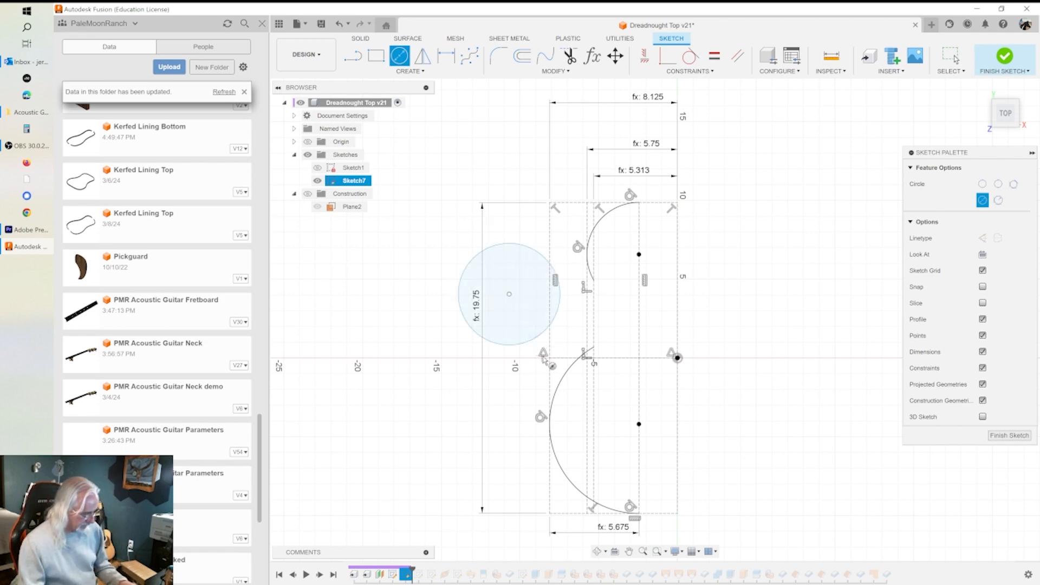
key("Escape")
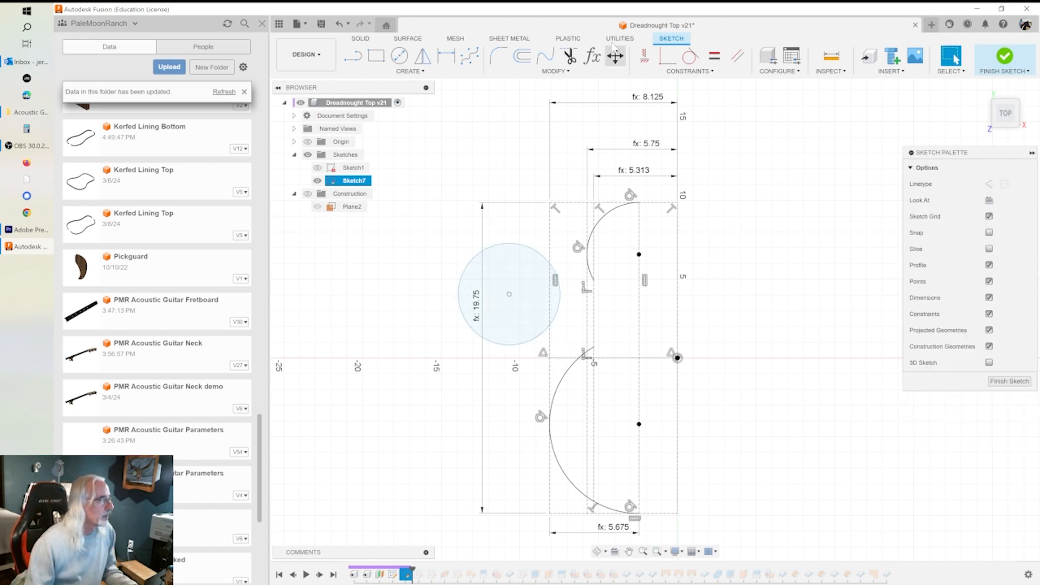
Make the waist circle tangent to the upper bout arc and to the lower bout arc.
left_click(691, 55)
left_click(532, 252)
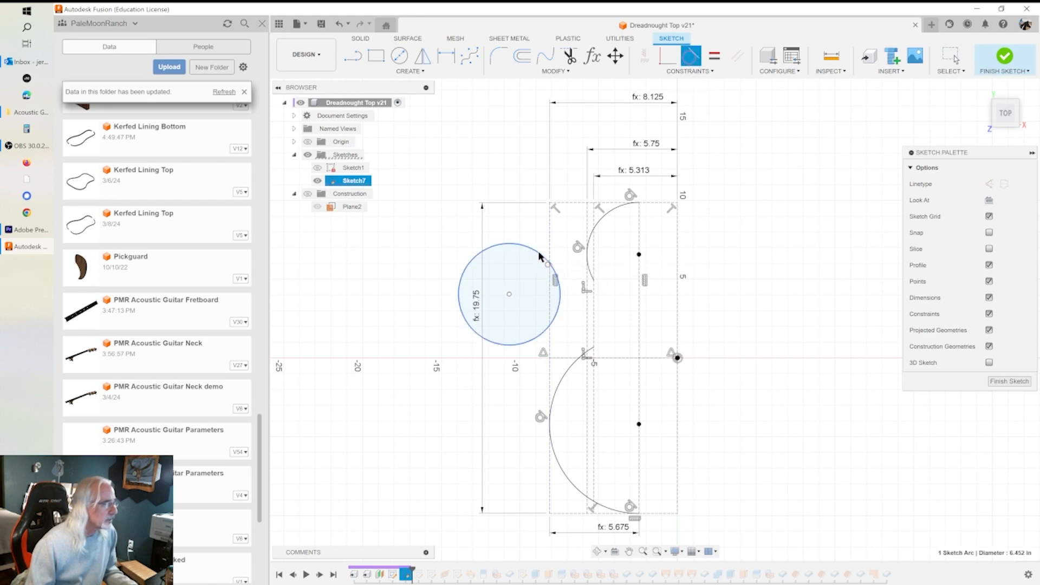
left_click(598, 286)
left_click(572, 370)
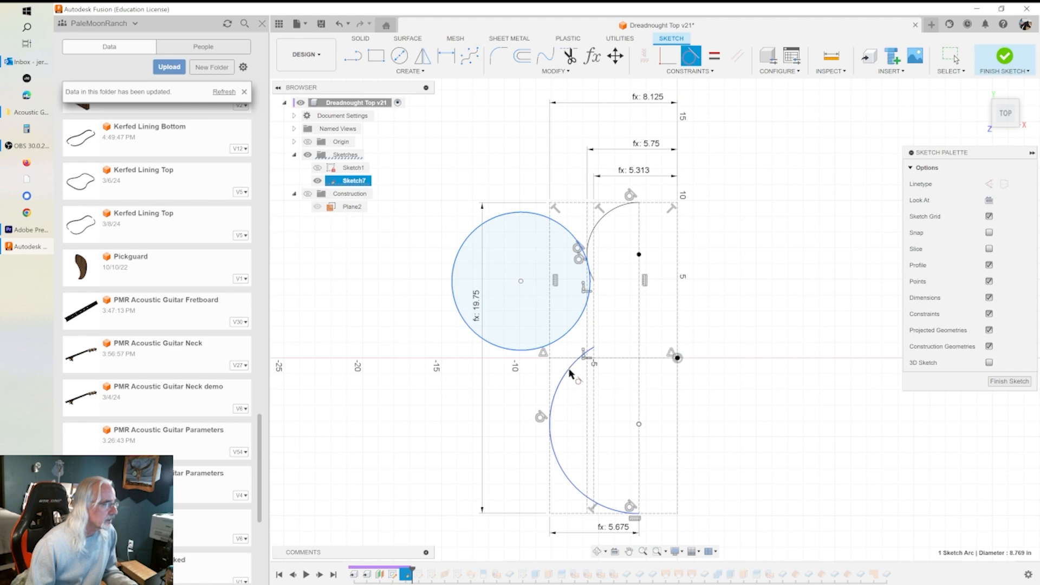
key("Escape")
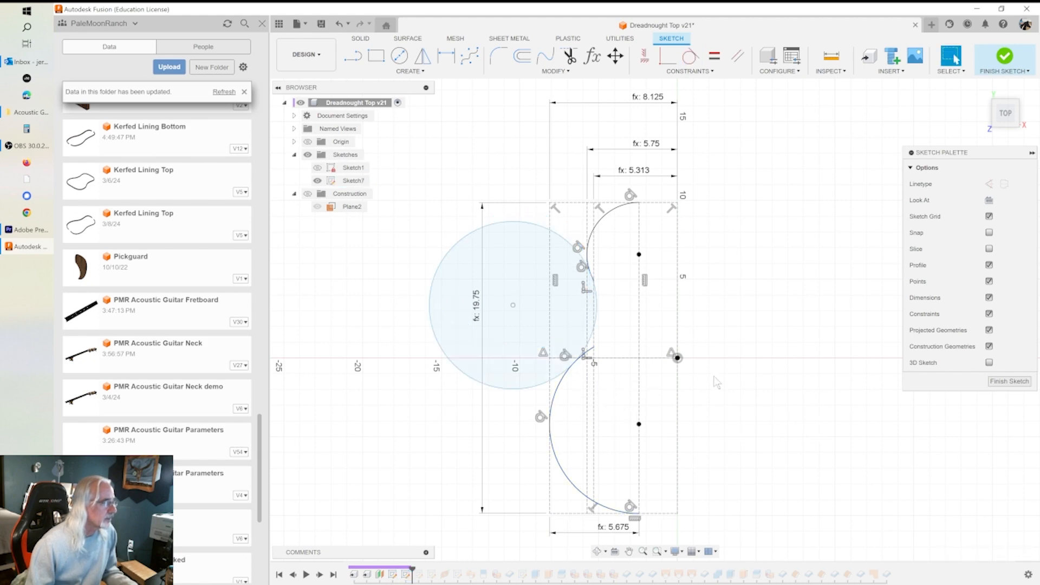
Trim the waist circle's segments between the outer construction line and its contacts with the upper and lower bout arcs.
left_click(569, 56)
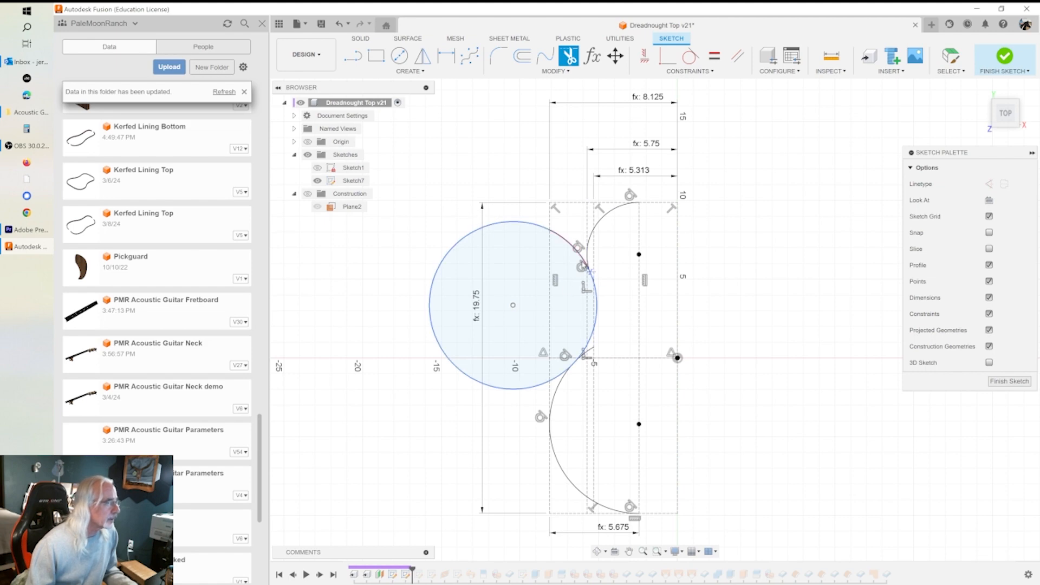
left_click(582, 265)
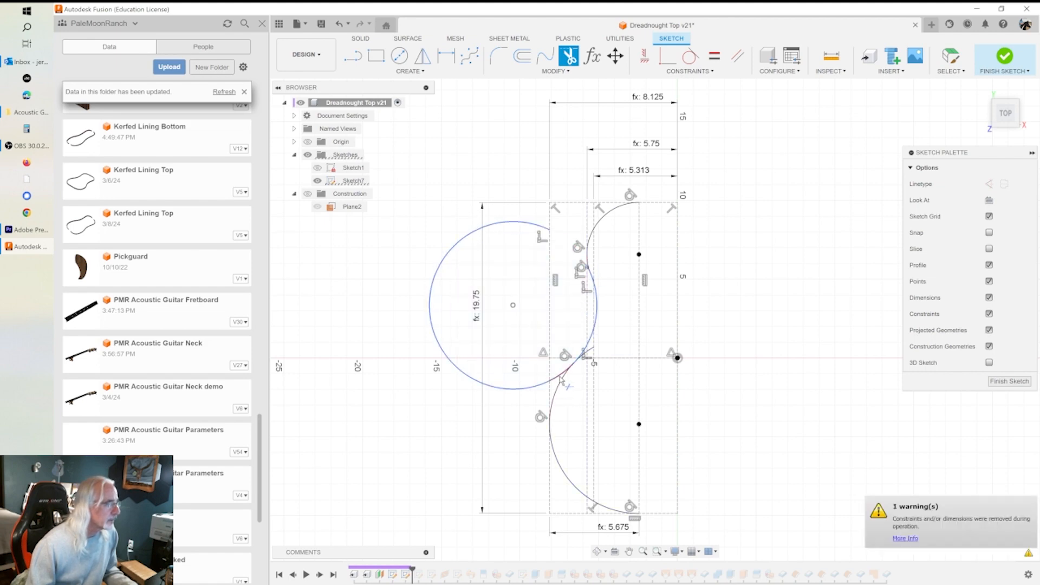
left_click(559, 377)
Trim the ends of the lower and upper bout arcs that overrun their junctions with the waist arc.
scroll(596, 360, "up", 8)
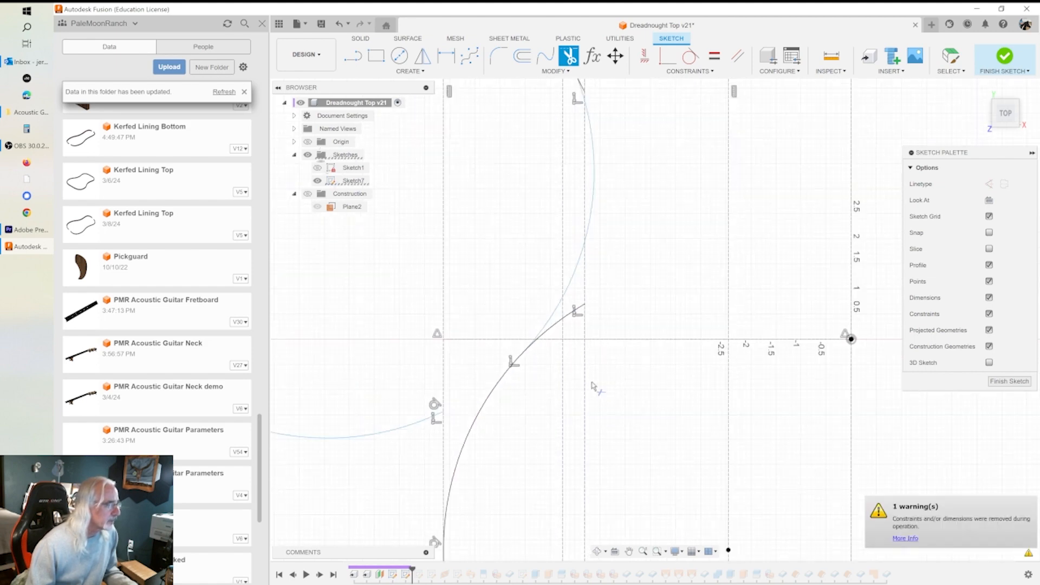
left_click(536, 311)
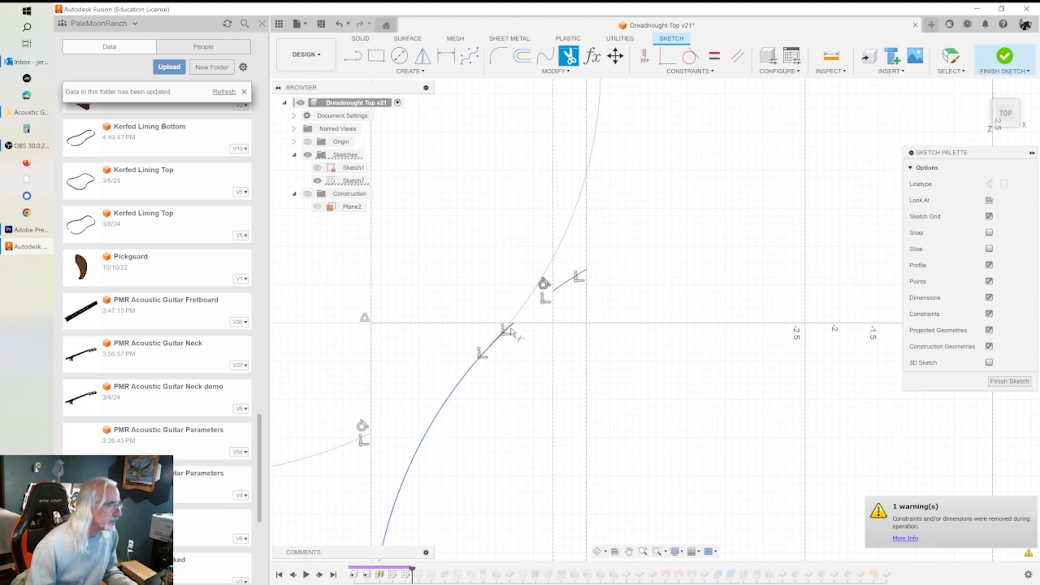
left_click(570, 286)
scroll(653, 243, "down", 2)
middle_click_drag(653, 245, 672, 404)
scroll(623, 169, "up", 4)
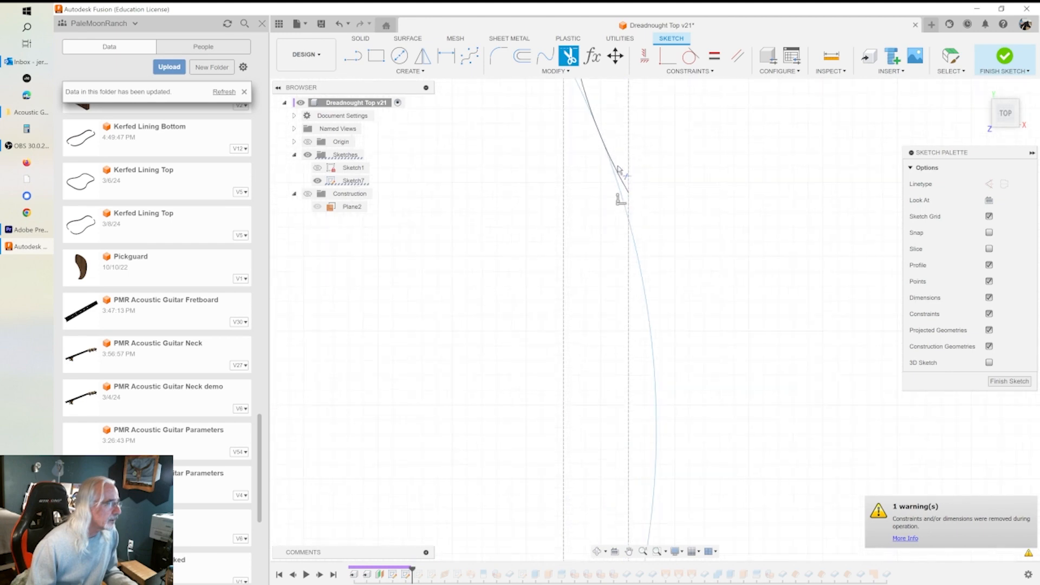
left_click(623, 182)
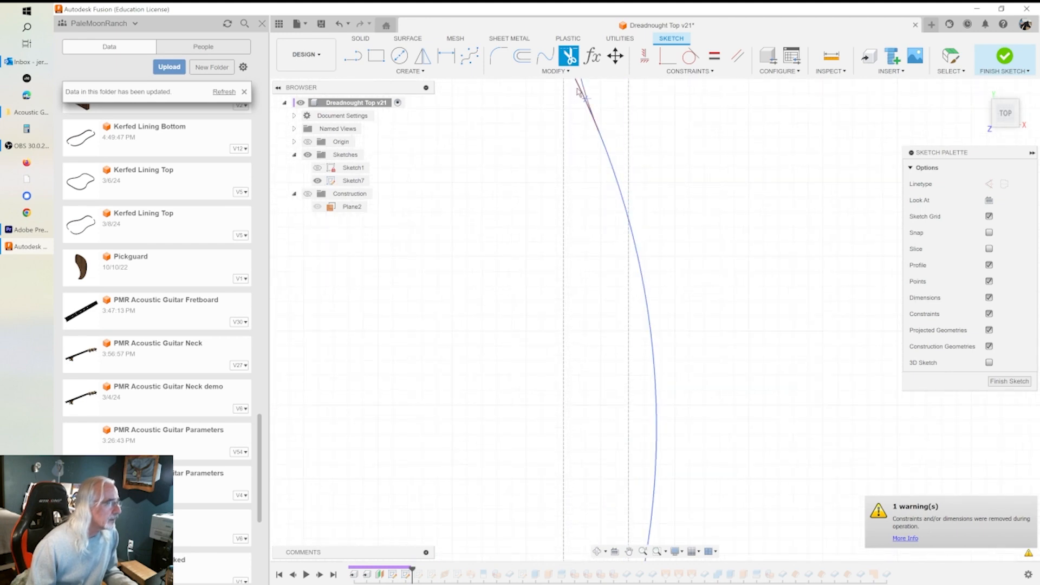
Delete the leftover outer piece of the waist circle, keeping only the waist arc between the two bout arcs.
scroll(644, 228, "down", 2)
scroll(653, 231, "down", 7)
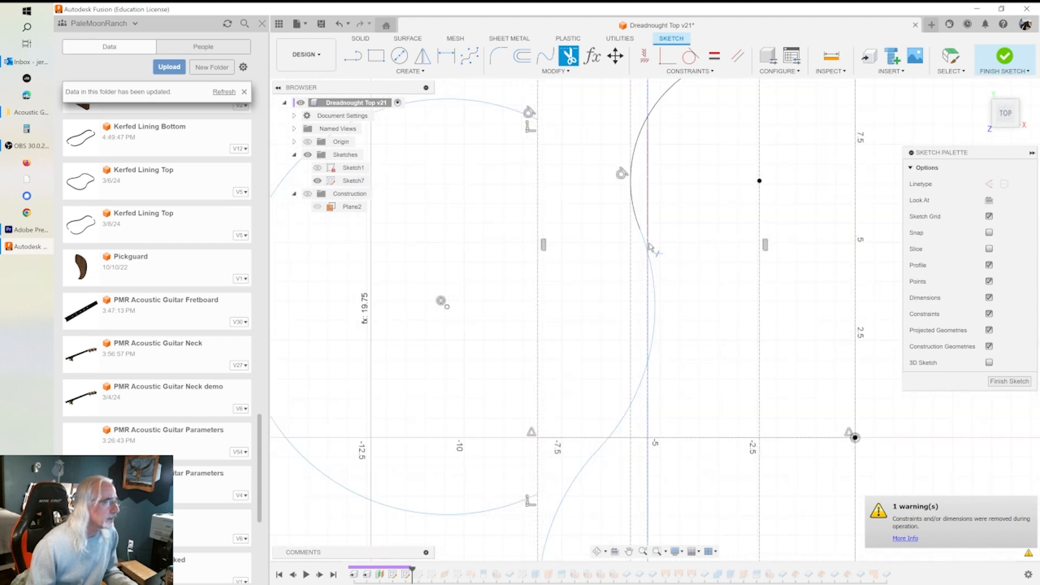
key("Escape")
left_click(425, 279)
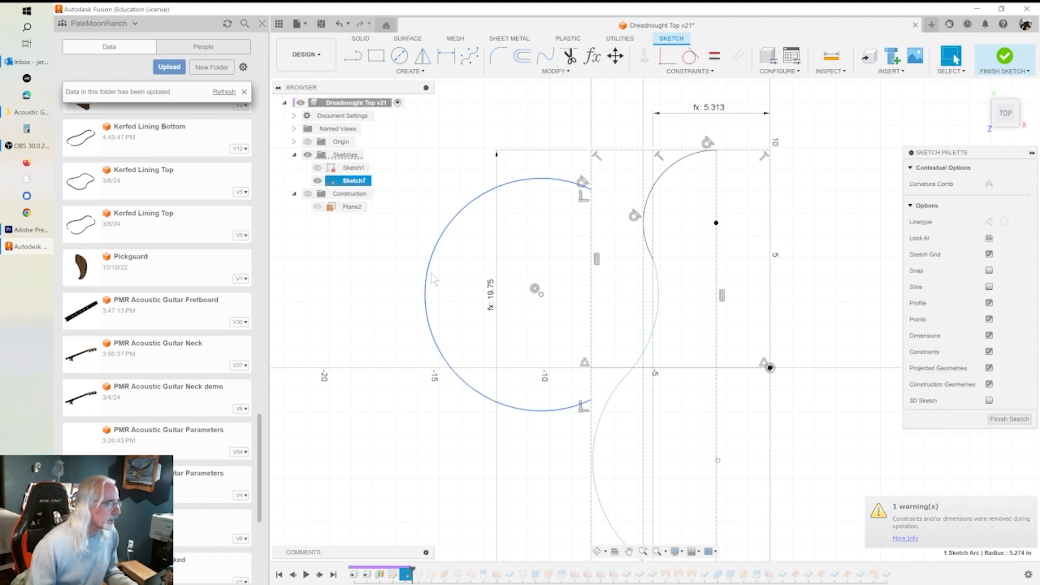
key("Delete")
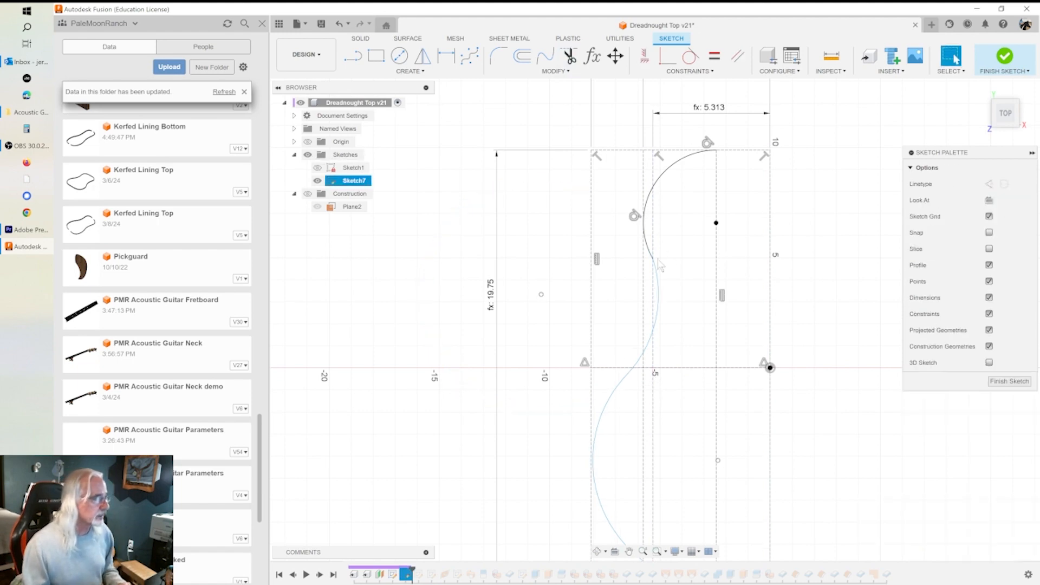
Make the waist arc tangent to the 5.313 waist width line.
scroll(682, 309, "down", 2)
left_click(694, 61)
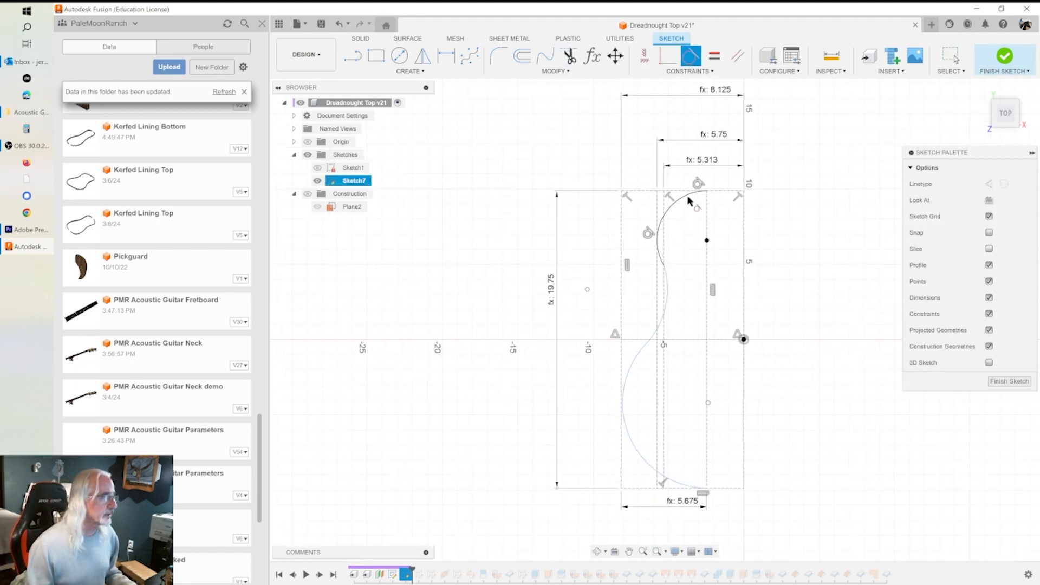
left_click(668, 268)
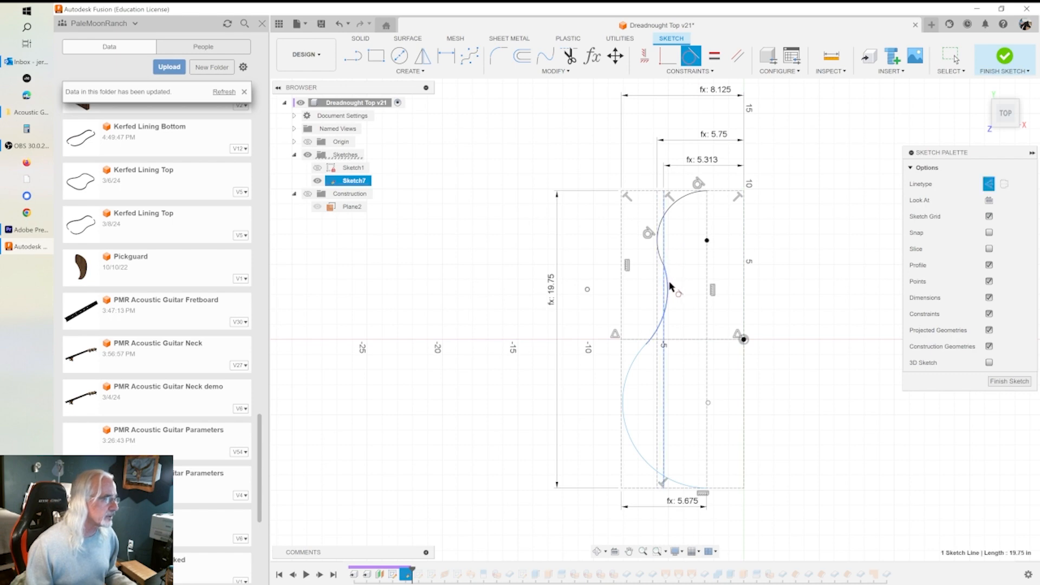
left_click(669, 293)
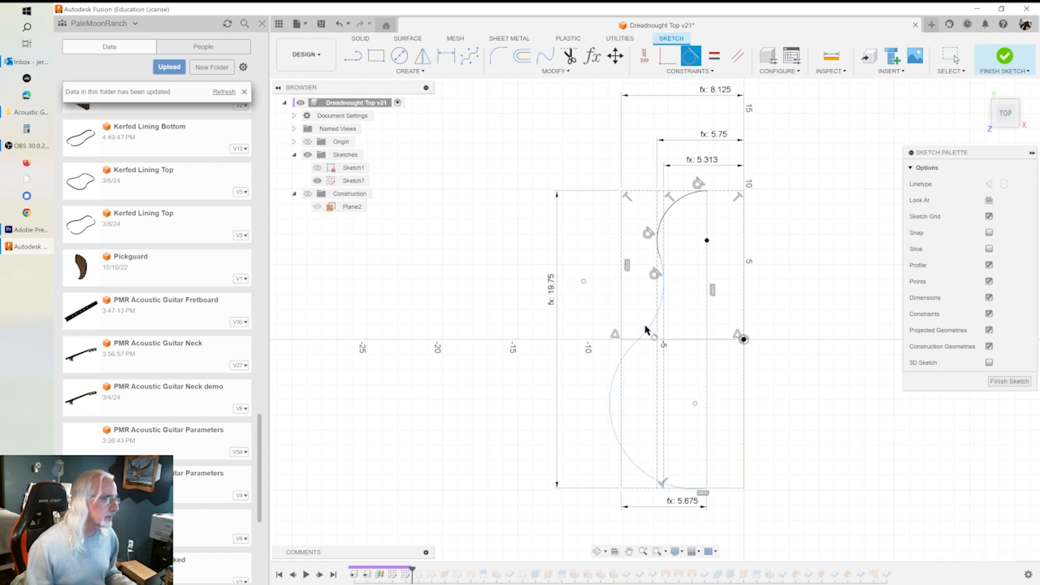
Make the lower bout arc tangent to the waist arc, the lower bout width line and the lower horizontal construction line.
left_click(640, 342)
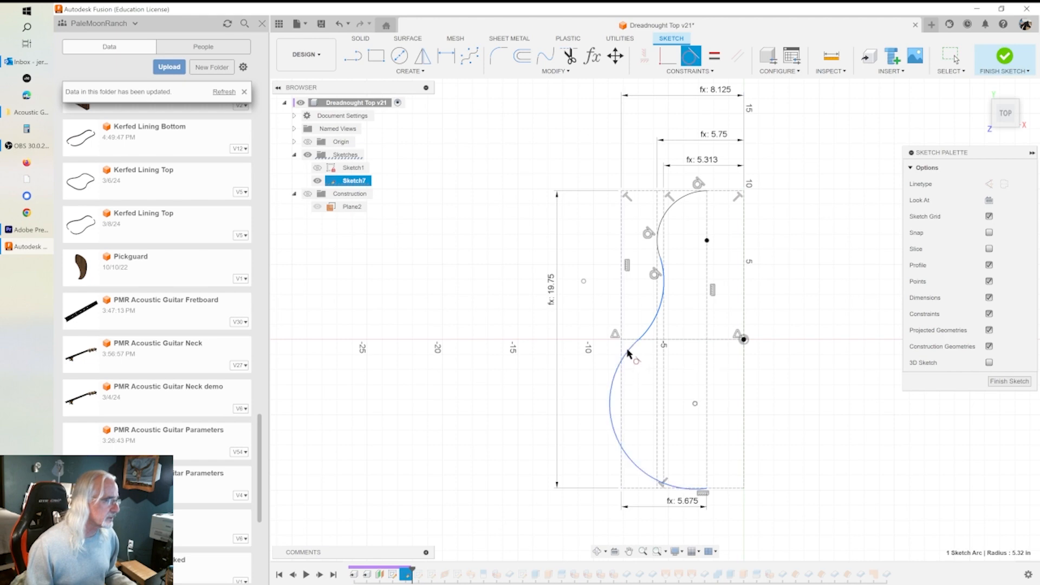
left_click(618, 381)
left_click(614, 388)
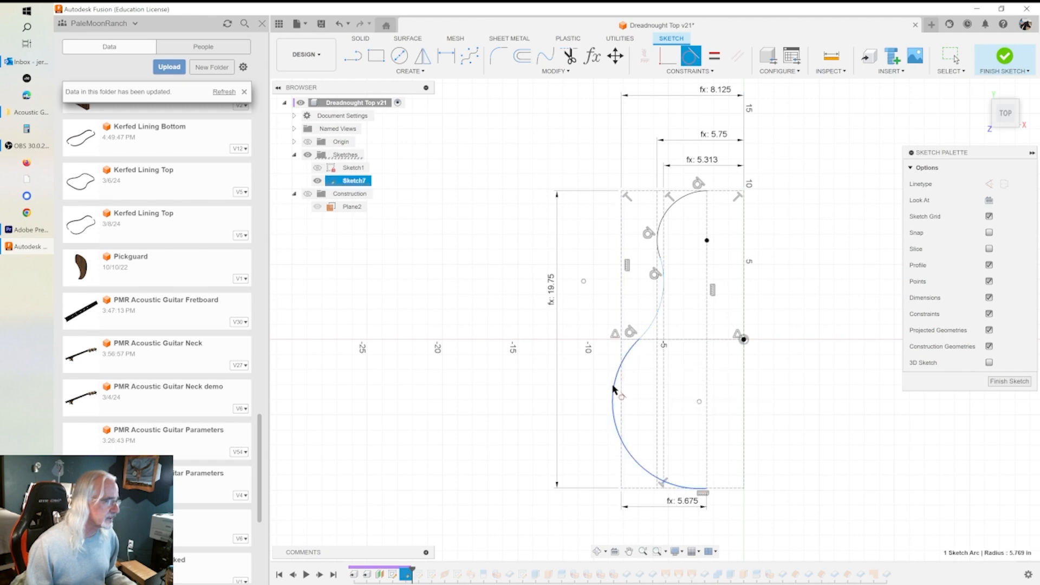
left_click(622, 415)
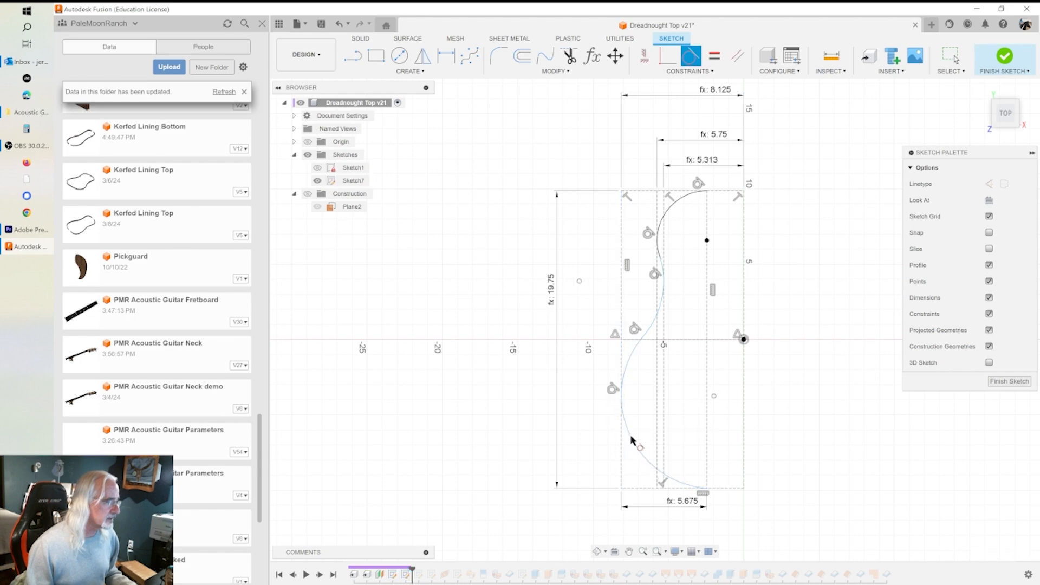
left_click(696, 490)
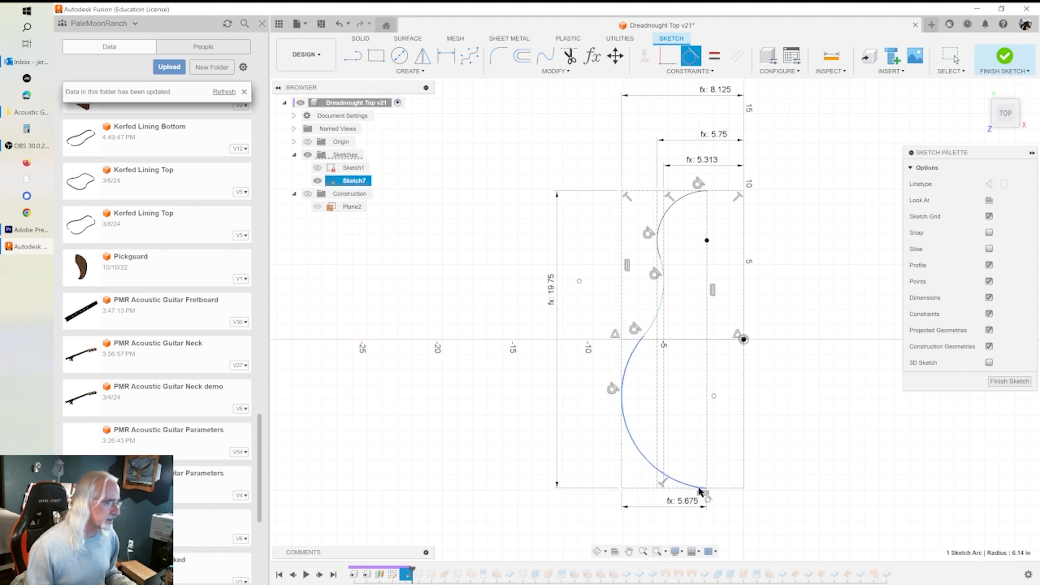
left_click(714, 491)
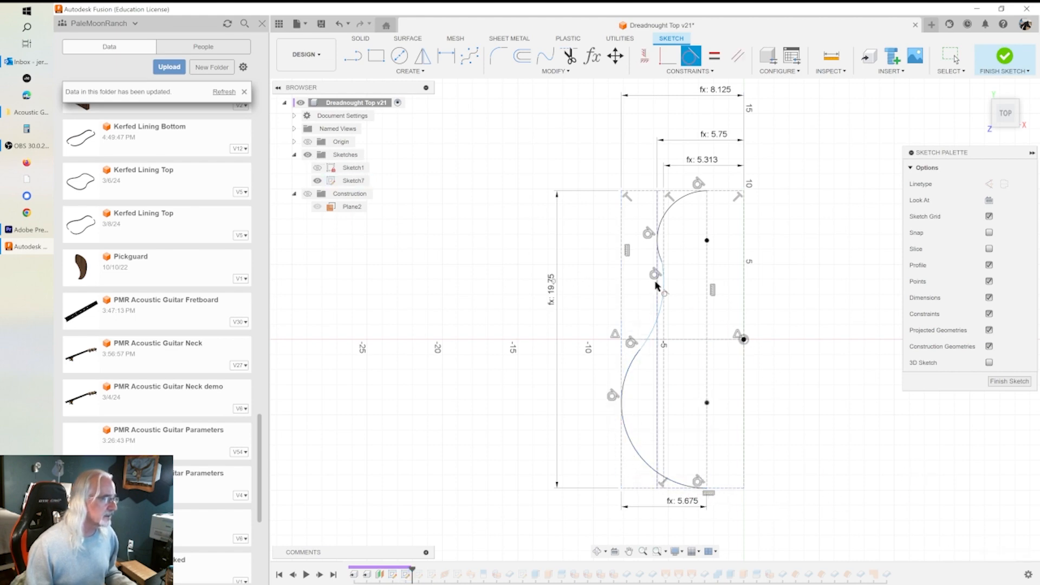
Make the upper bout arc tangent to the waist arc.
scroll(663, 341, "up", 3)
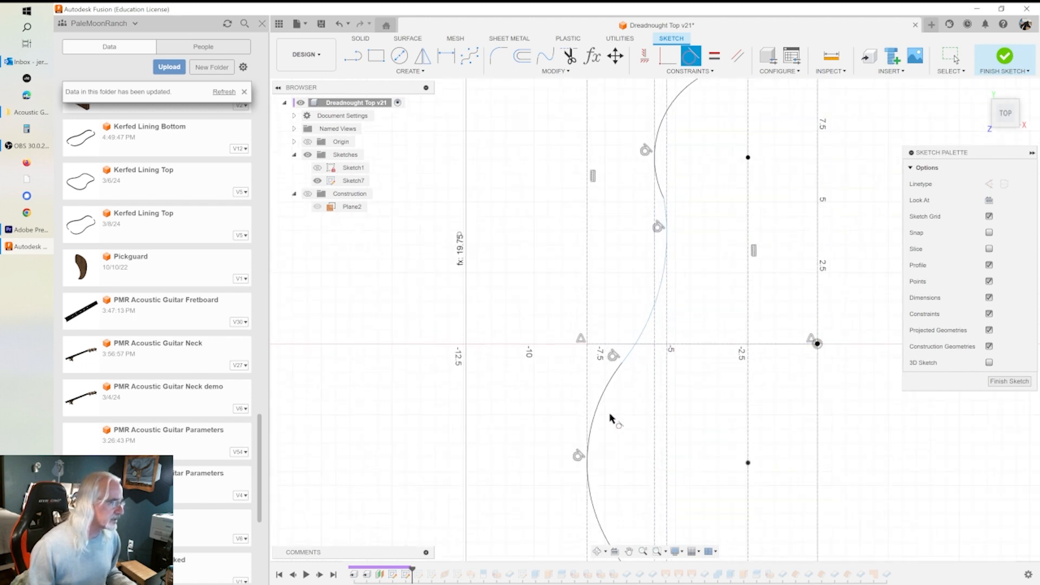
left_click(660, 191)
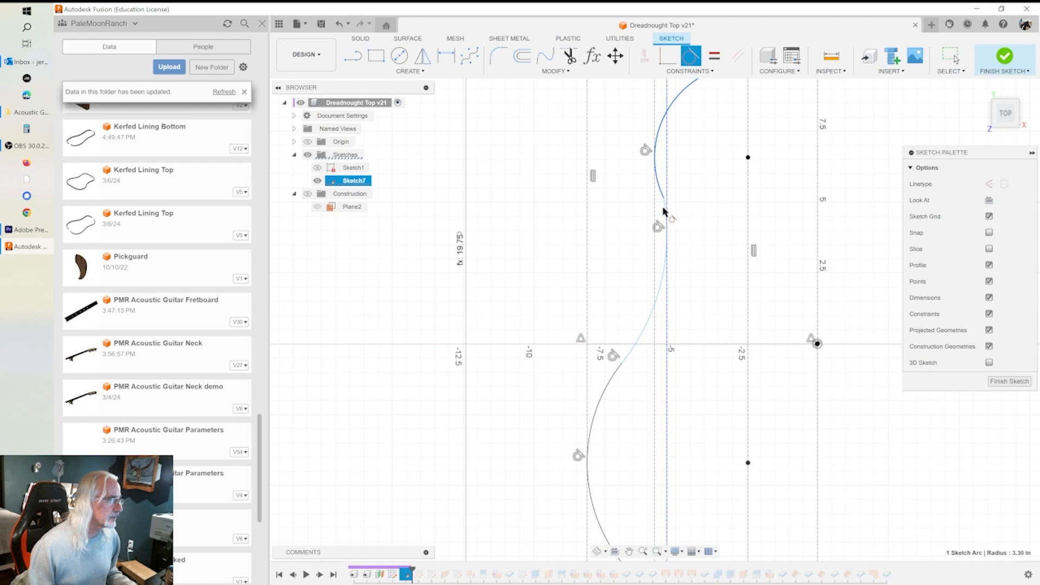
left_click(665, 212)
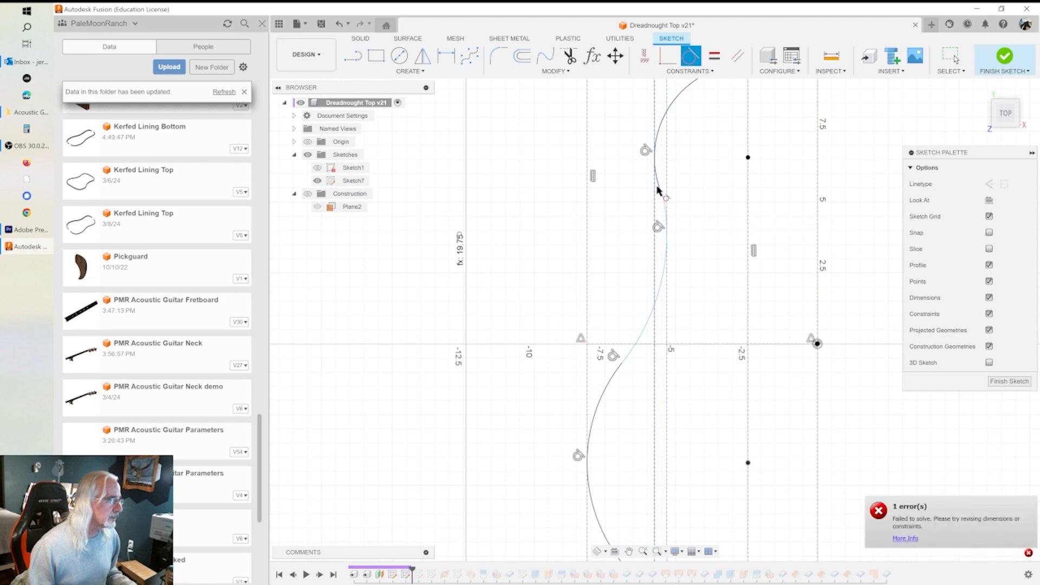
left_click_drag(659, 189, 662, 298)
scroll(709, 363, "down", 5)
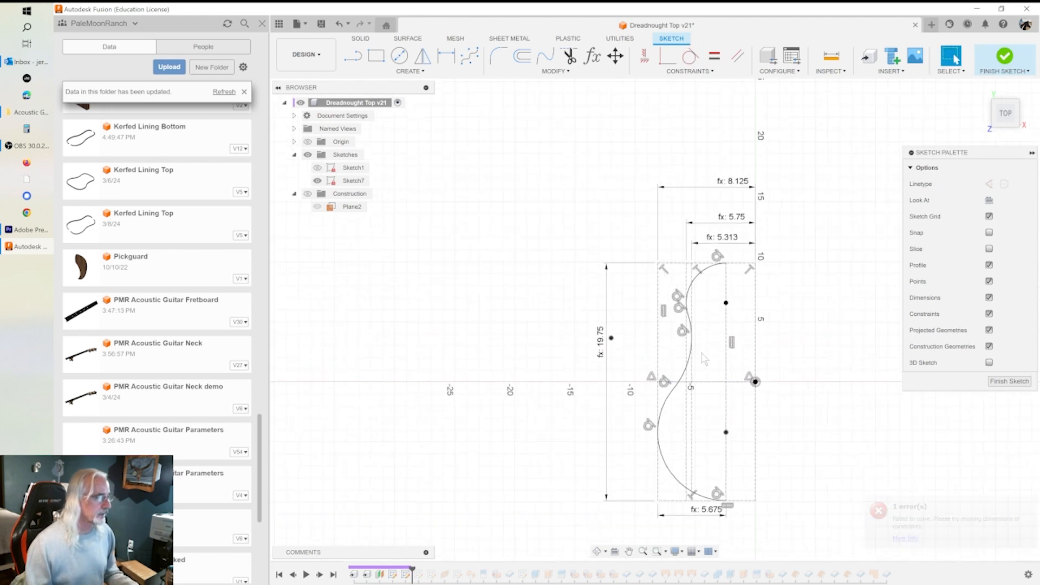
Show Sketch1 to compare the original body outline with the rebuilt arcs.
scroll(824, 338, "up", 3)
mouse_move(849, 399)
middle_mouse_down()
mouse_move(805, 304)
mouse_move(829, 305)
mouse_move(791, 300)
middle_mouse_up()
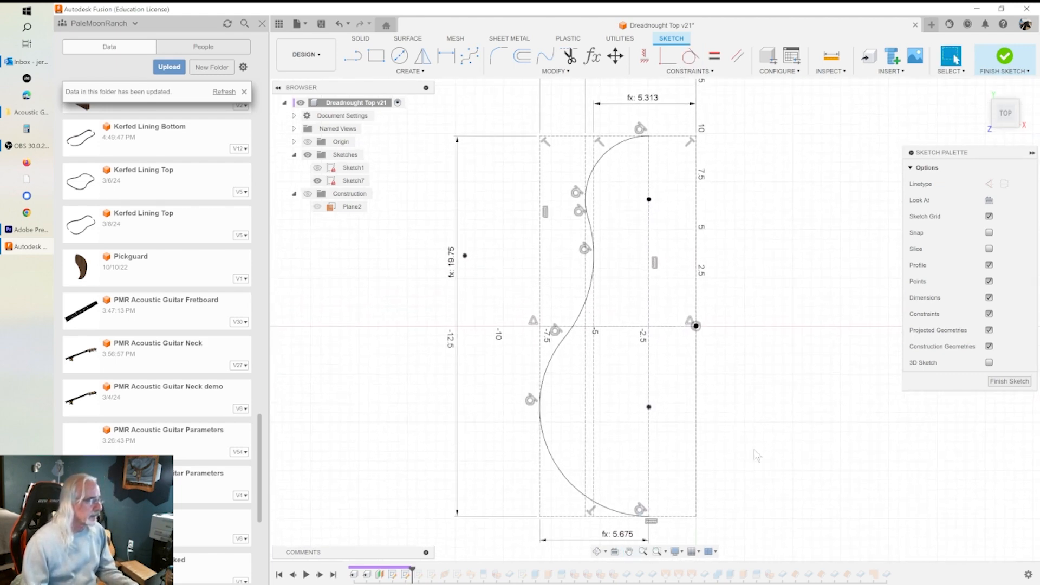
left_click(323, 169)
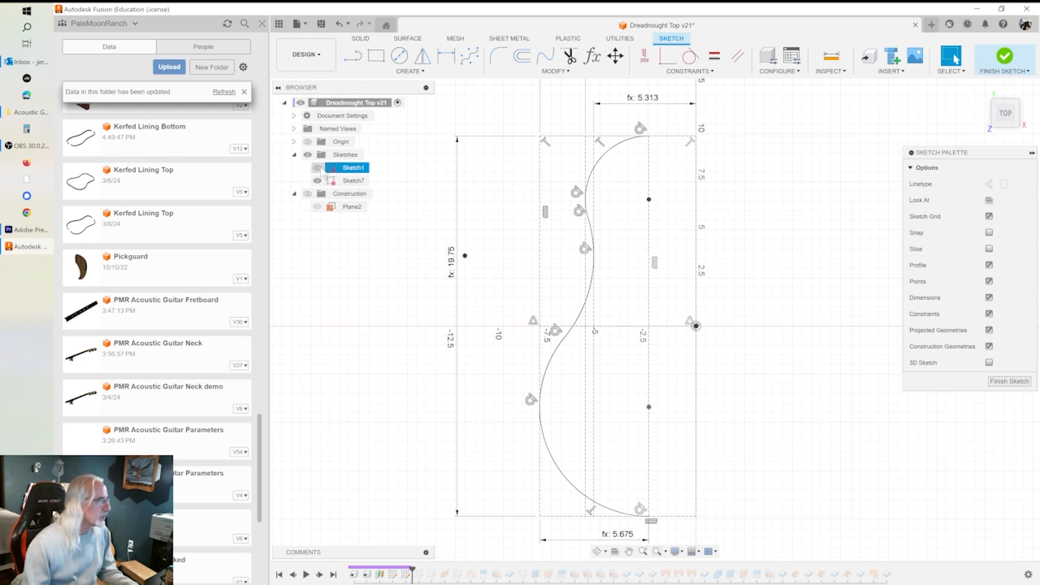
left_click(318, 168)
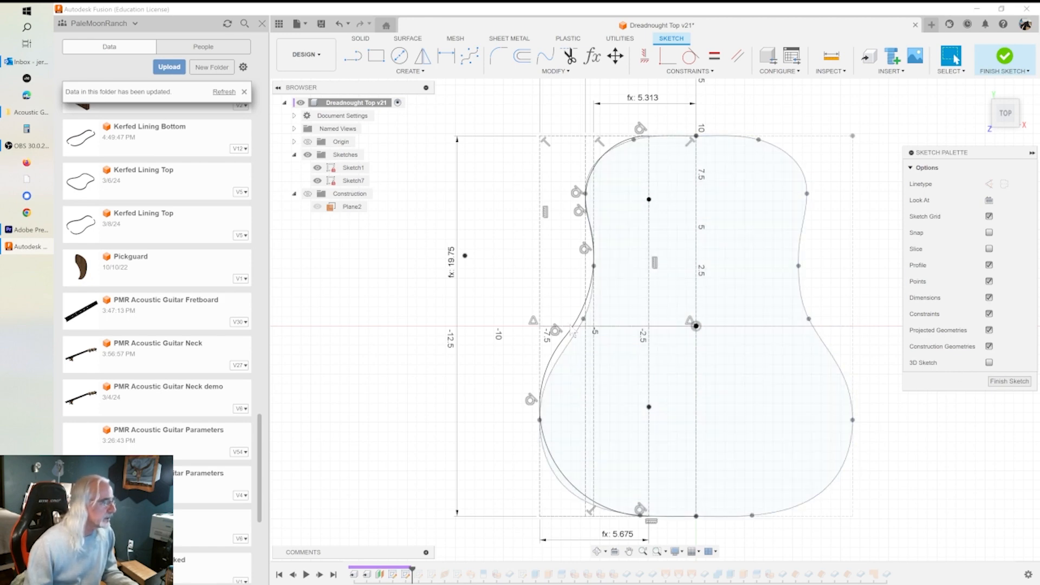
Try to add a radius dimension to the fully constrained lower bout arc.
left_click(560, 473)
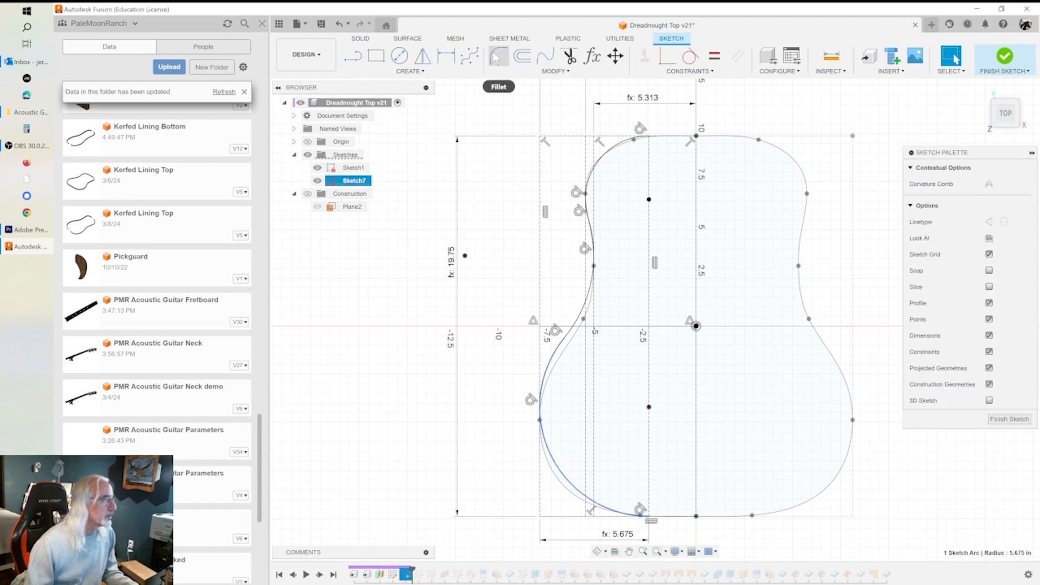
left_click(446, 56)
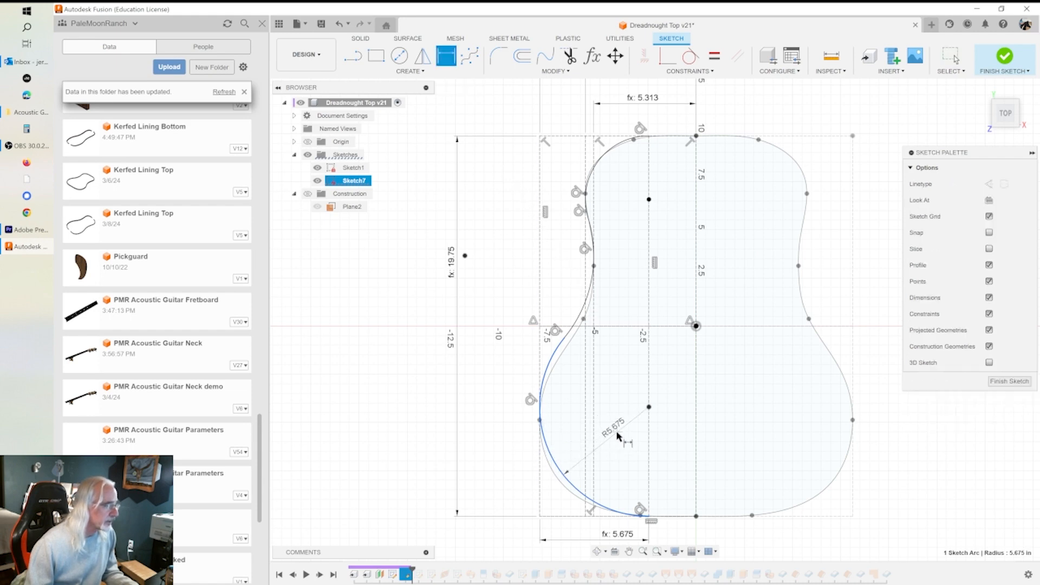
left_click(620, 435)
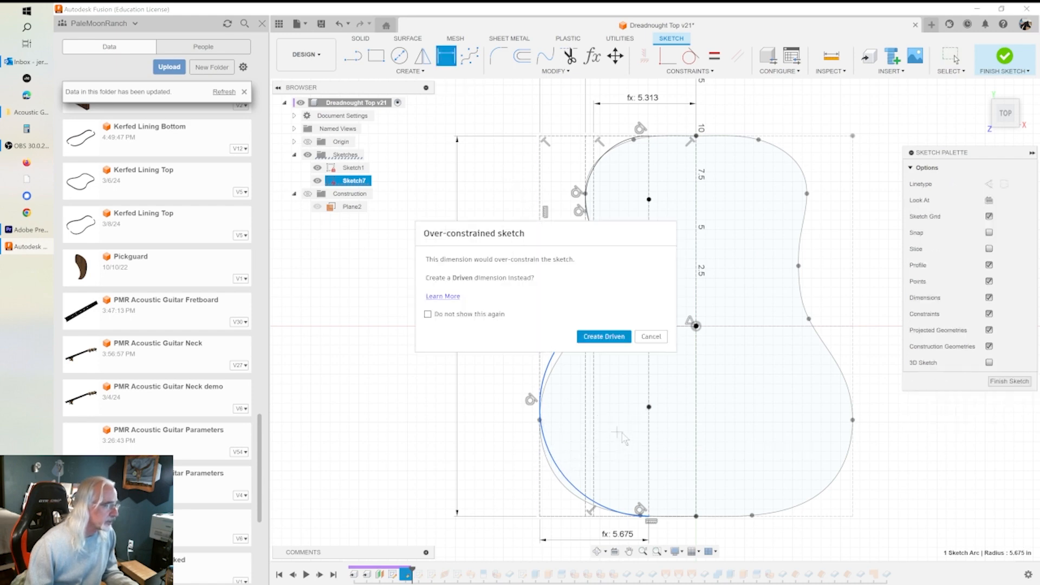
left_click(653, 337)
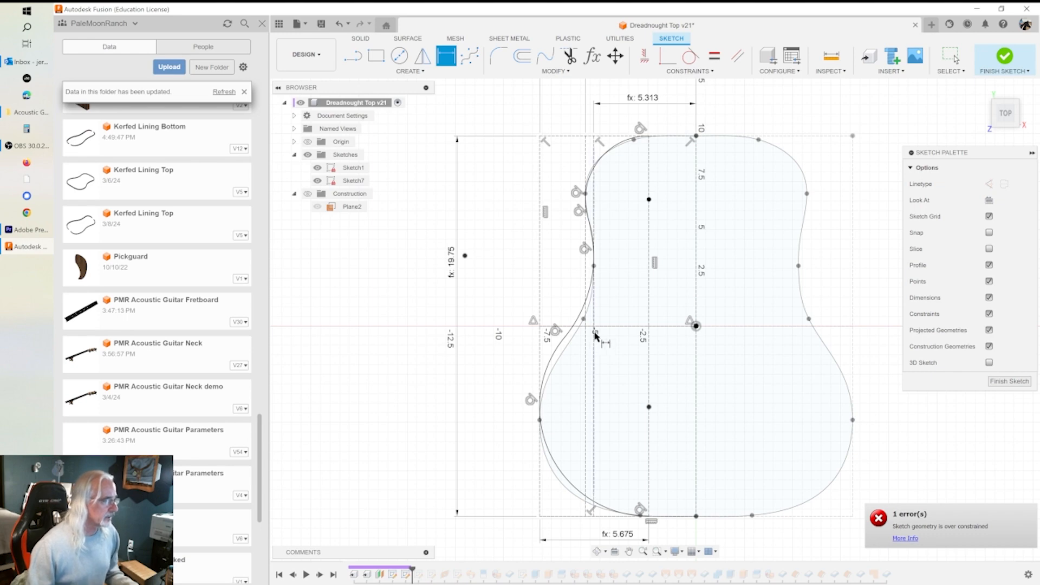
key("Escape")
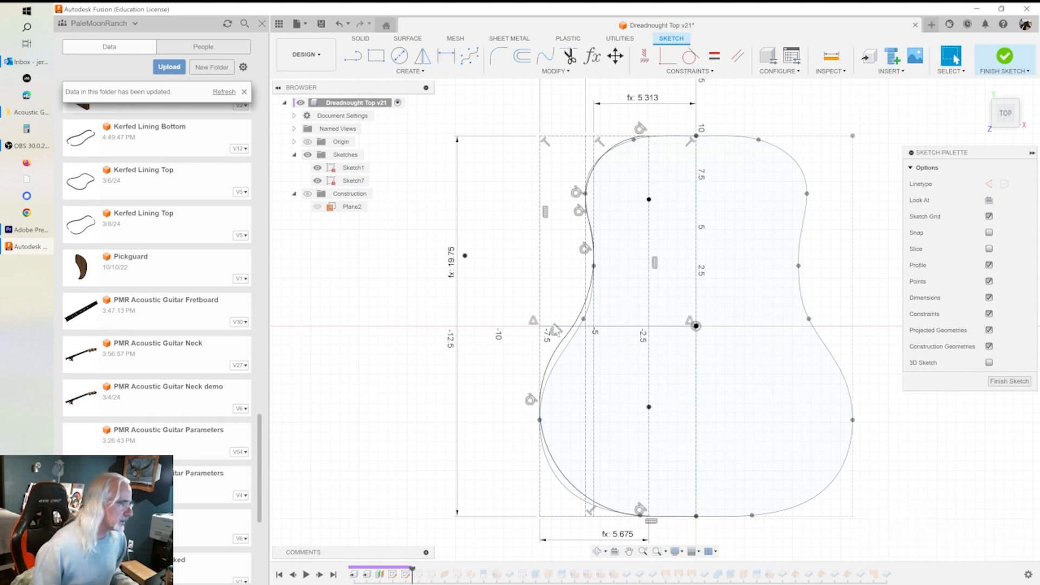
Delete the lower bout arc's tangent constraints to the waist arc and to the lower bout width line.
left_click(561, 339)
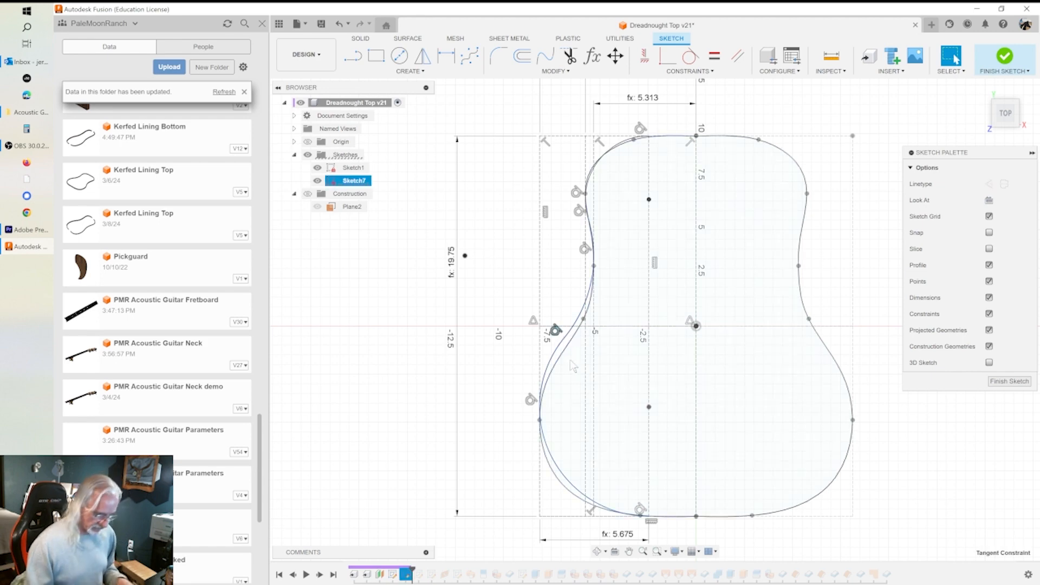
left_click(531, 401)
key("Delete")
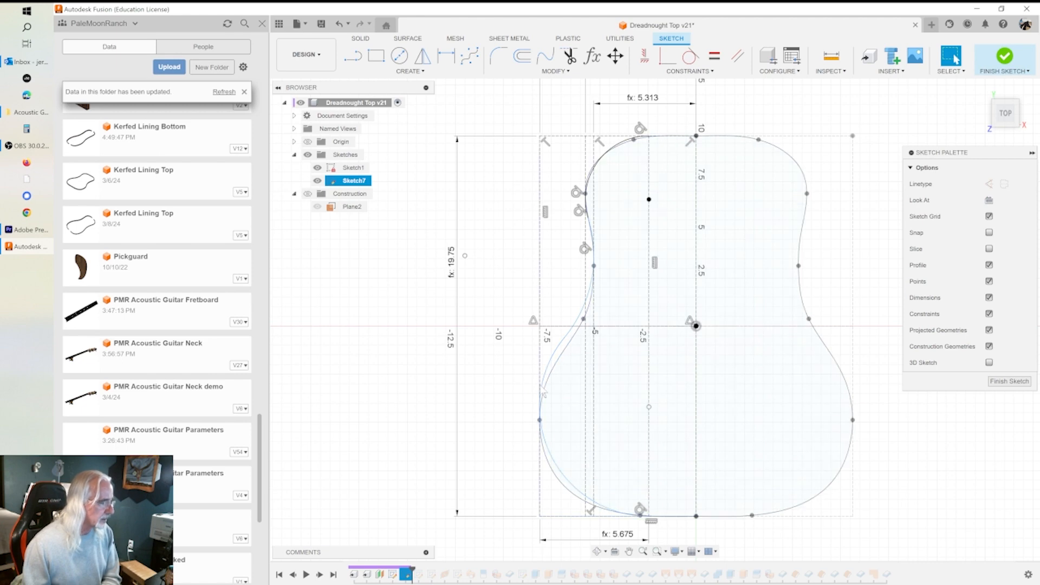
Reapply a tangent constraint between the lower bout arc and the outer lower bout width line.
left_click(553, 464)
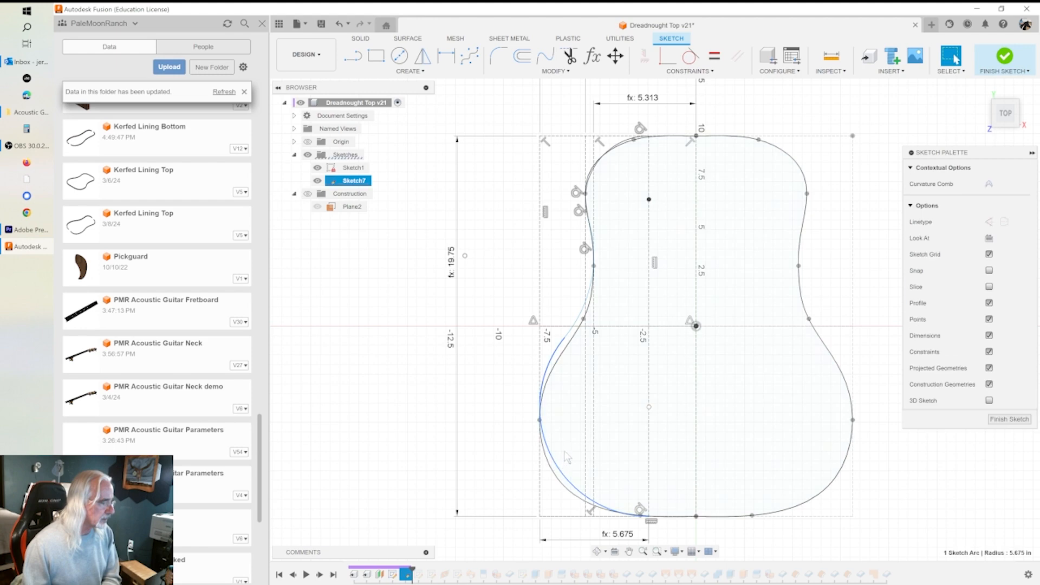
left_click(691, 55)
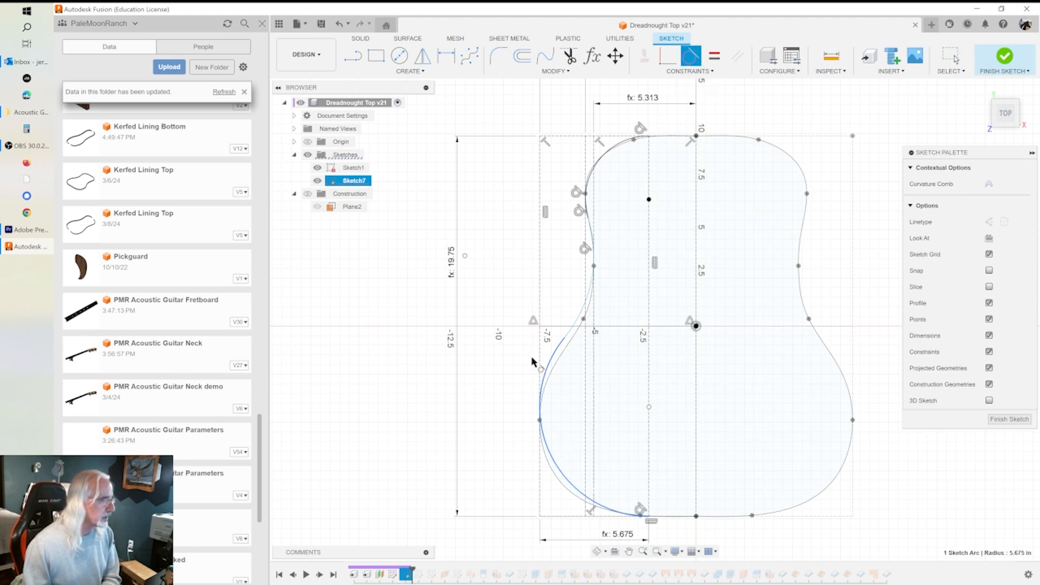
left_click(540, 371)
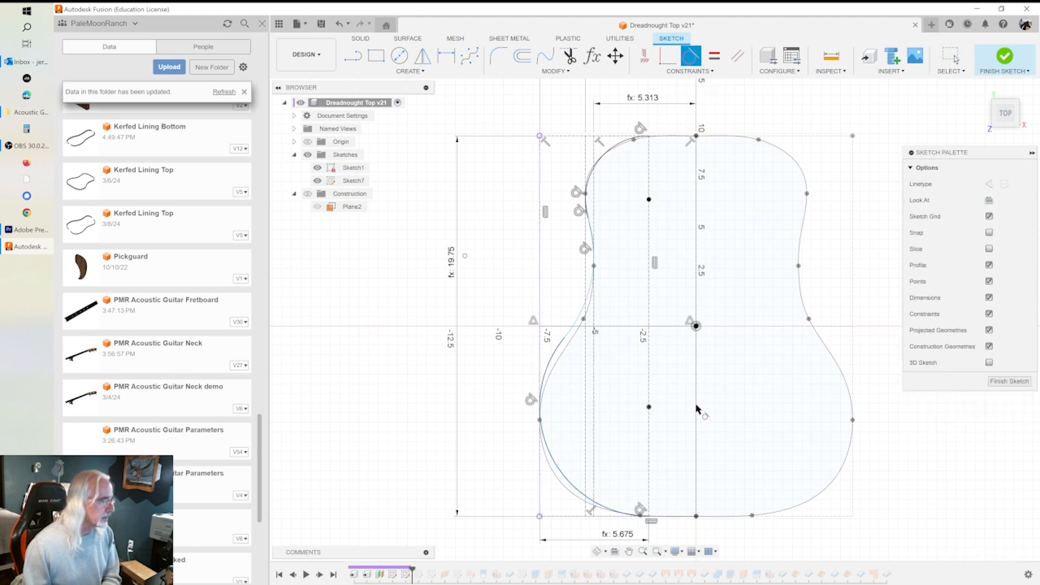
key("Escape")
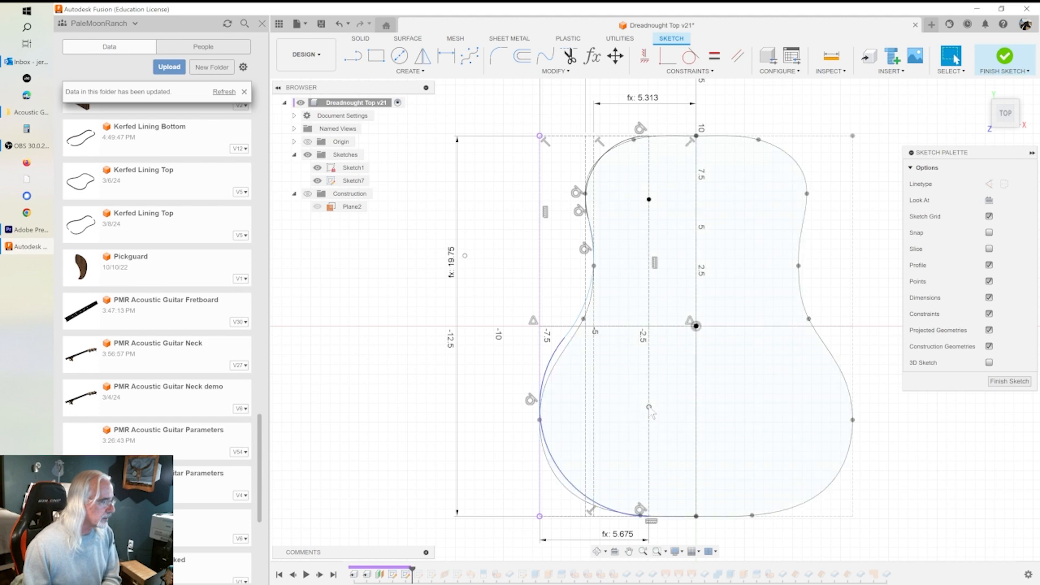
Try to dimension the lower bout arc's radius with the width line tangency in place.
left_click(448, 57)
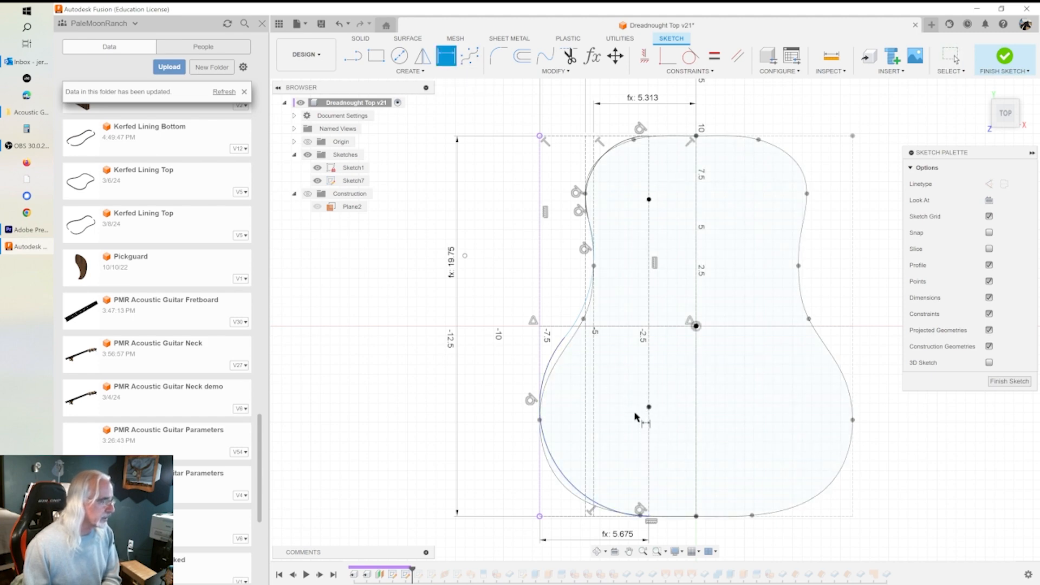
left_click(553, 463)
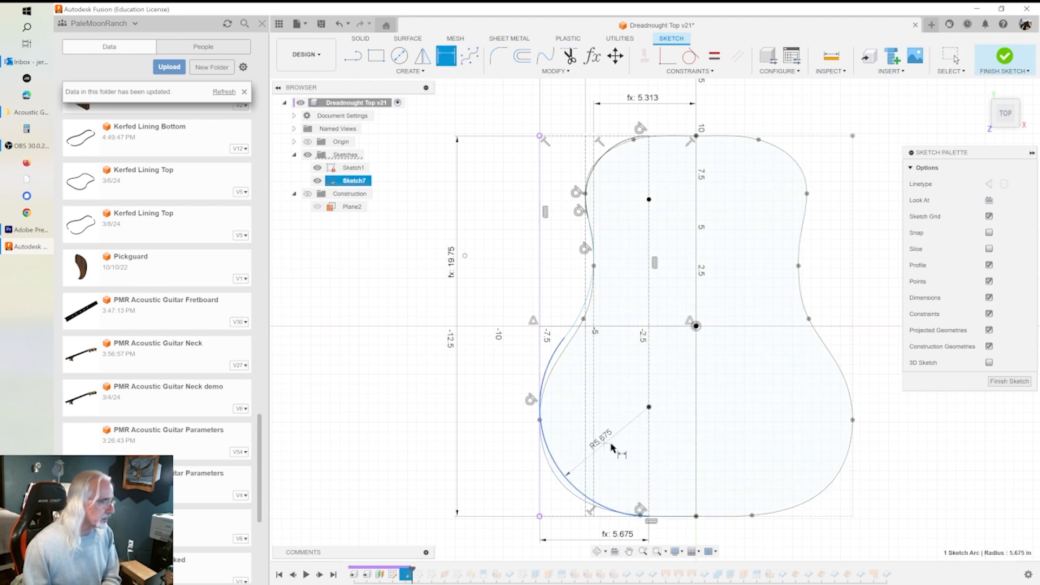
left_click(645, 428)
left_click(655, 338)
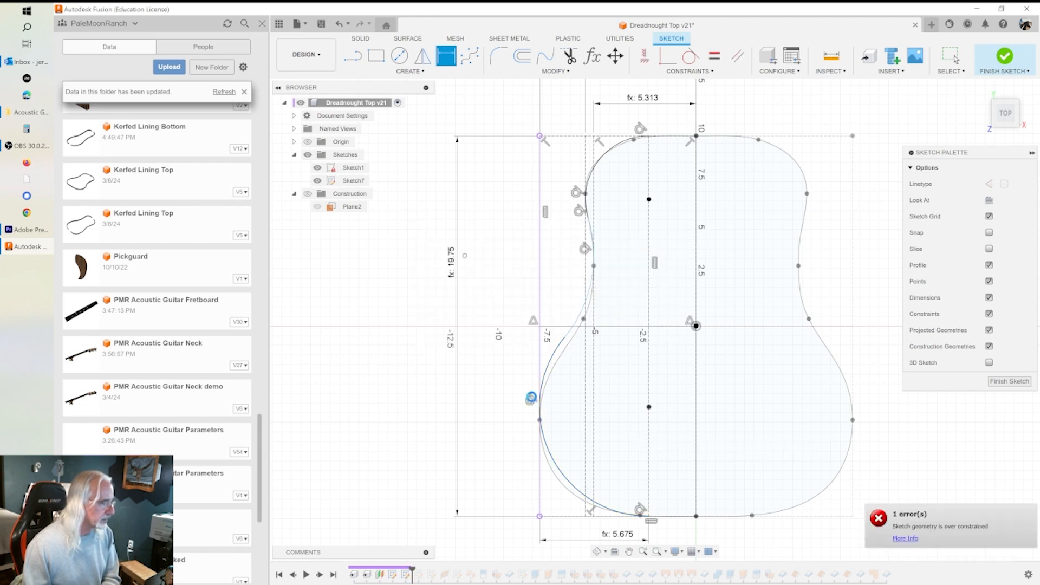
key("Escape")
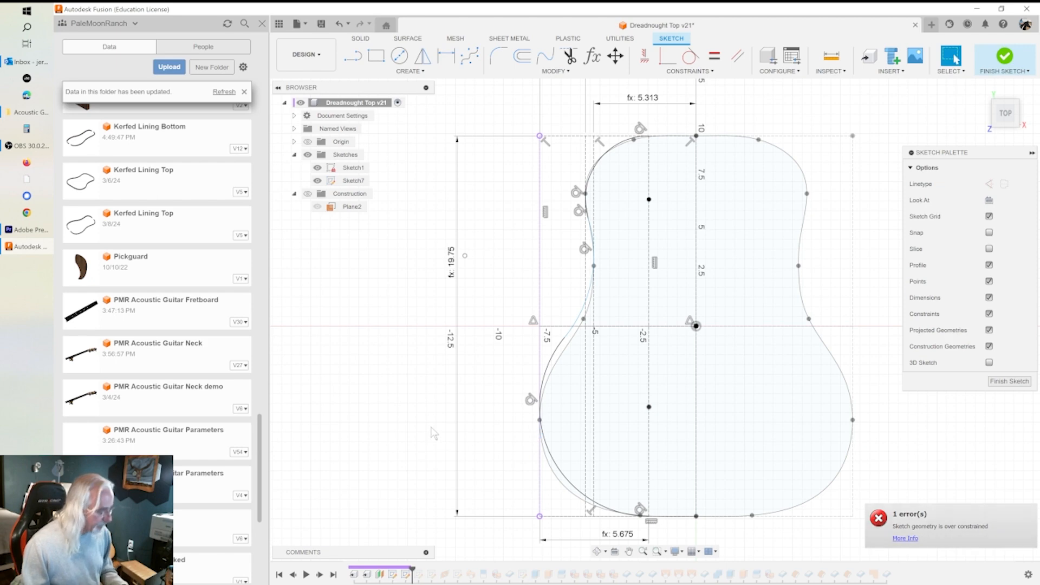
Remove the tangency between the lower bout arc and the width line, and dimension the arc's radius as 5.3.
left_click(531, 401)
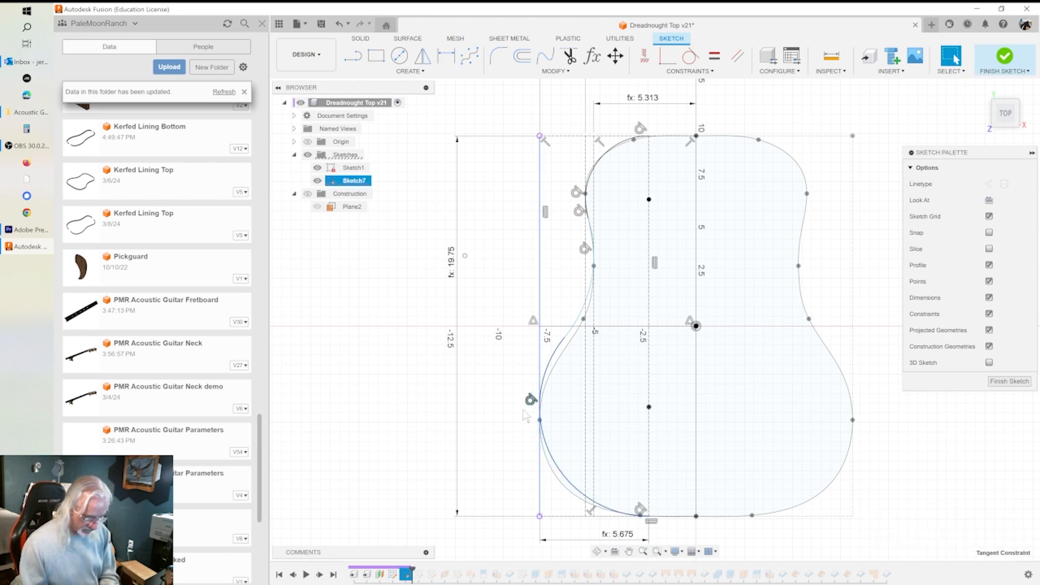
left_click(446, 55)
left_click(564, 476)
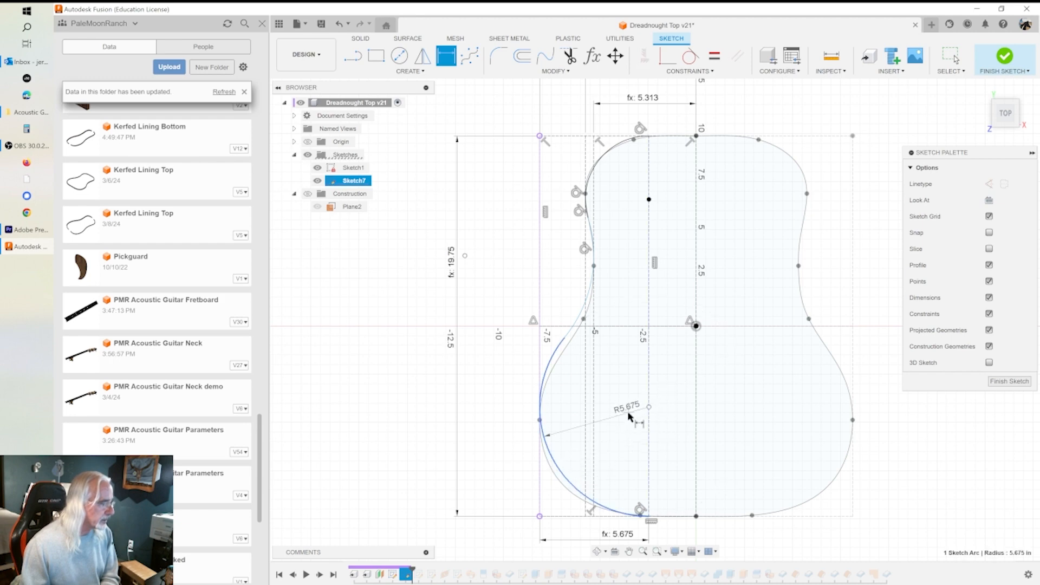
left_click(630, 416)
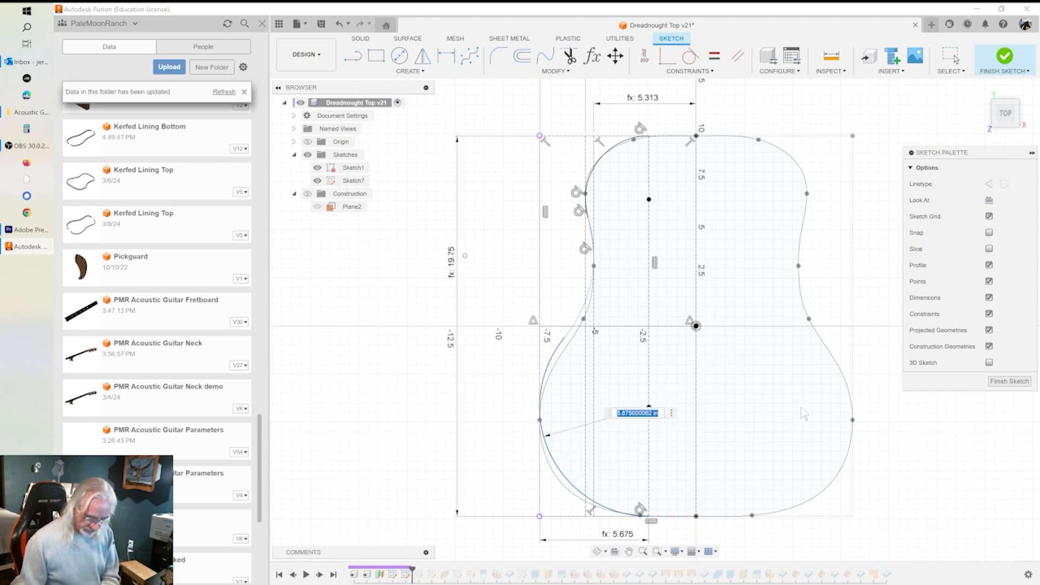
type("5.3")
key("Return")
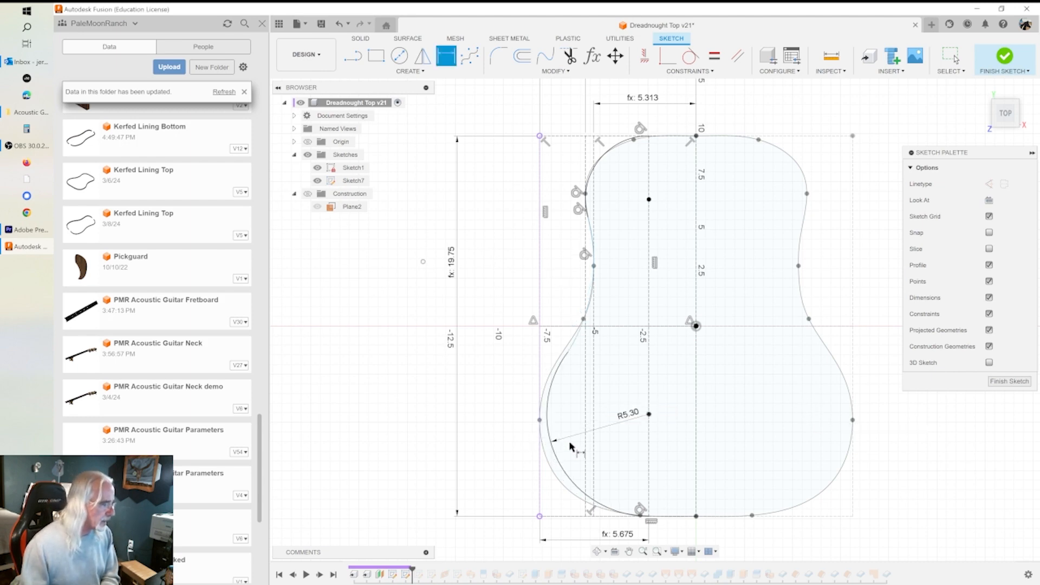
Delete the tangent constraint between the lower bout arc and the lower horizontal construction line.
middle_click(751, 278)
middle_click(751, 277)
scroll(665, 444, "up", 10)
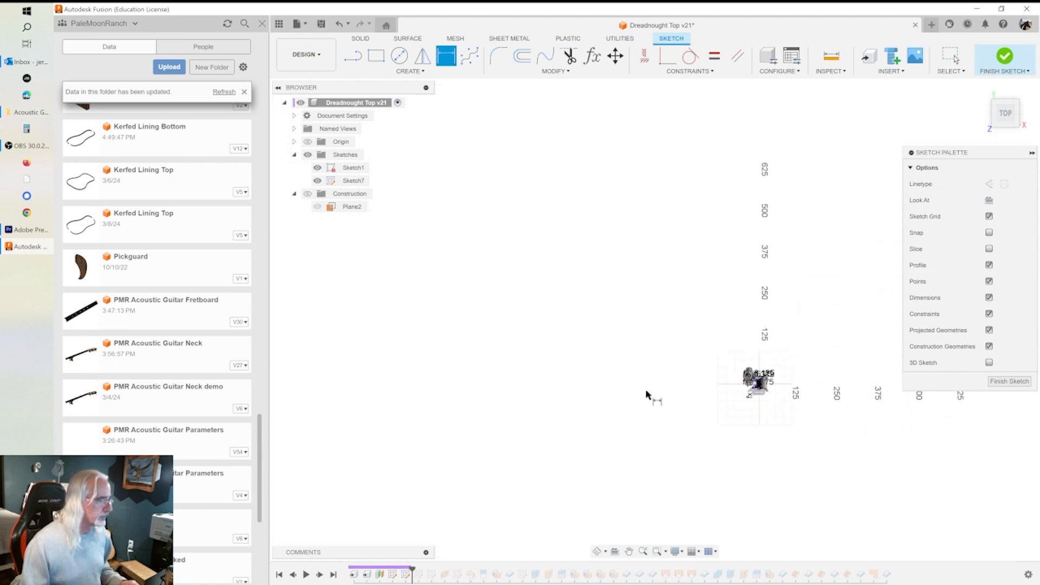
scroll(720, 398, "up", 8)
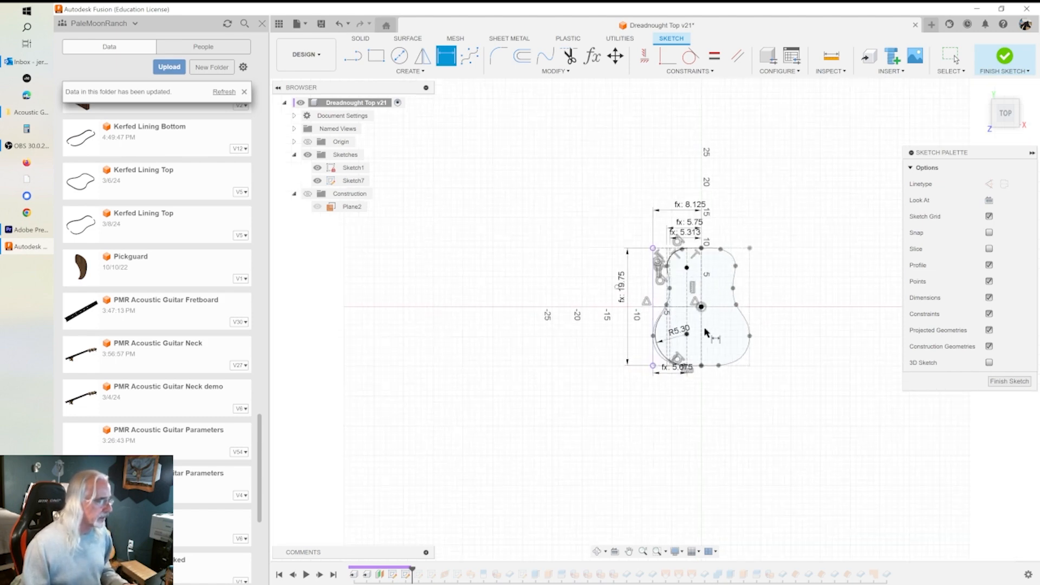
middle_click_drag(696, 332, 673, 388)
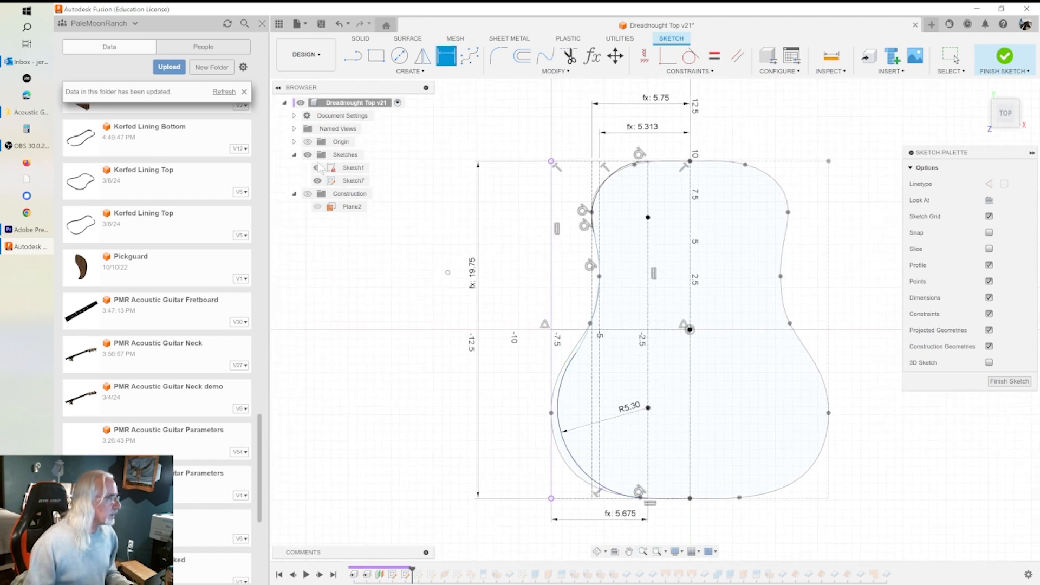
left_click(317, 168)
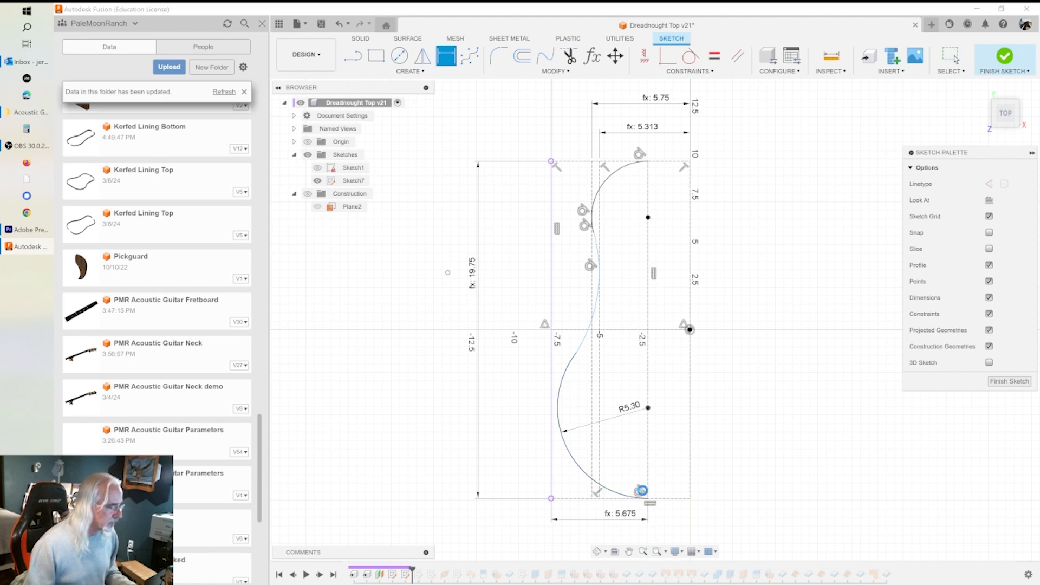
key("Escape")
left_click(640, 492)
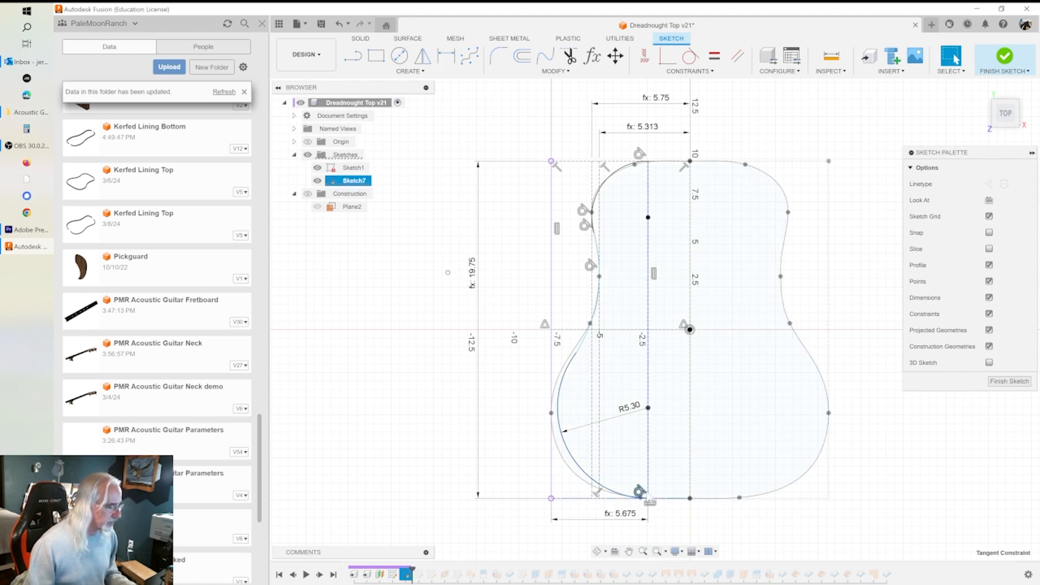
key("Delete")
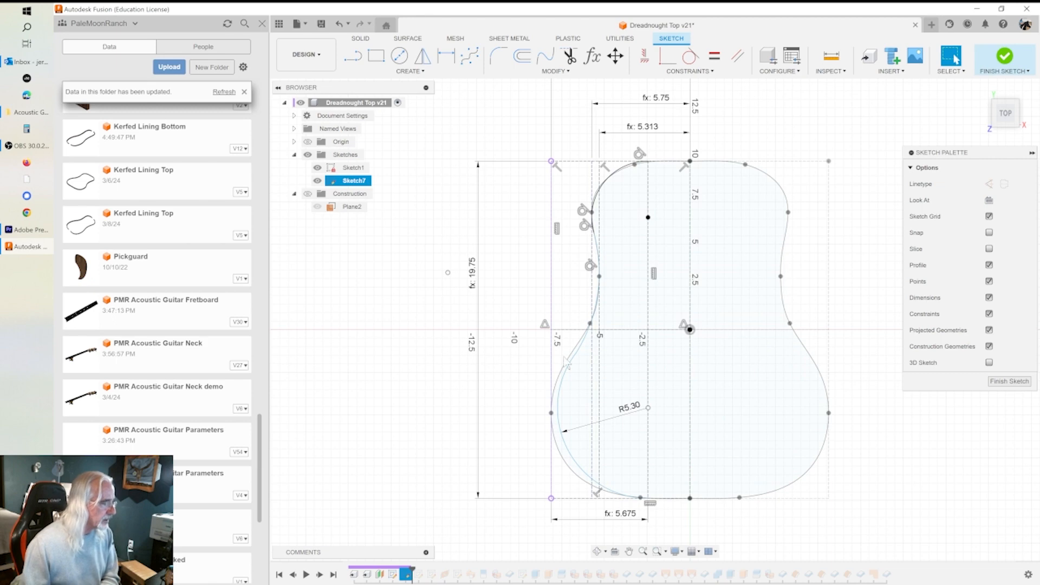
Make the 5.30 radius lower bout arc tangent to the outer lower bout width line.
left_click(690, 56)
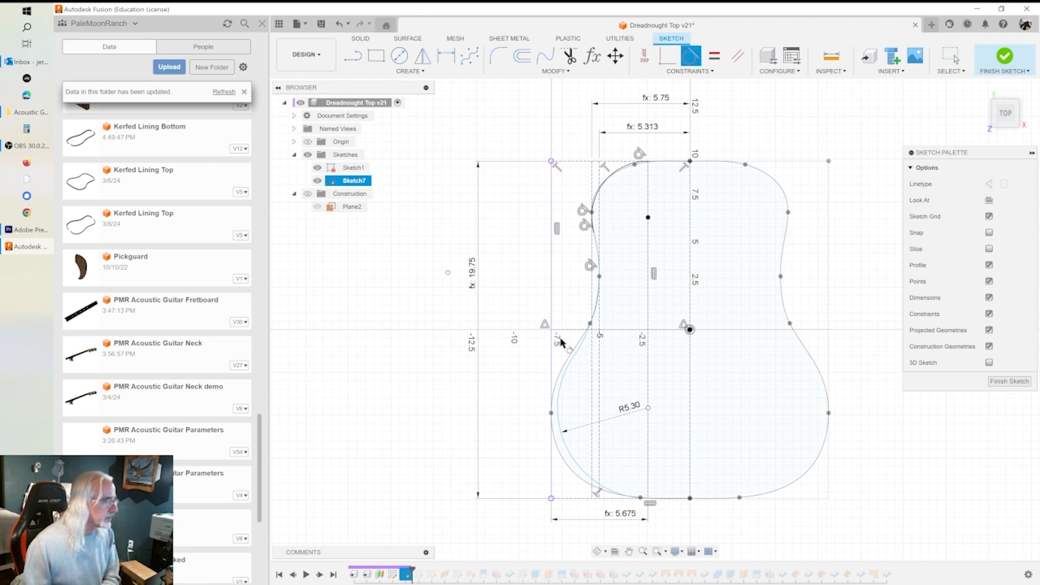
left_click(554, 381)
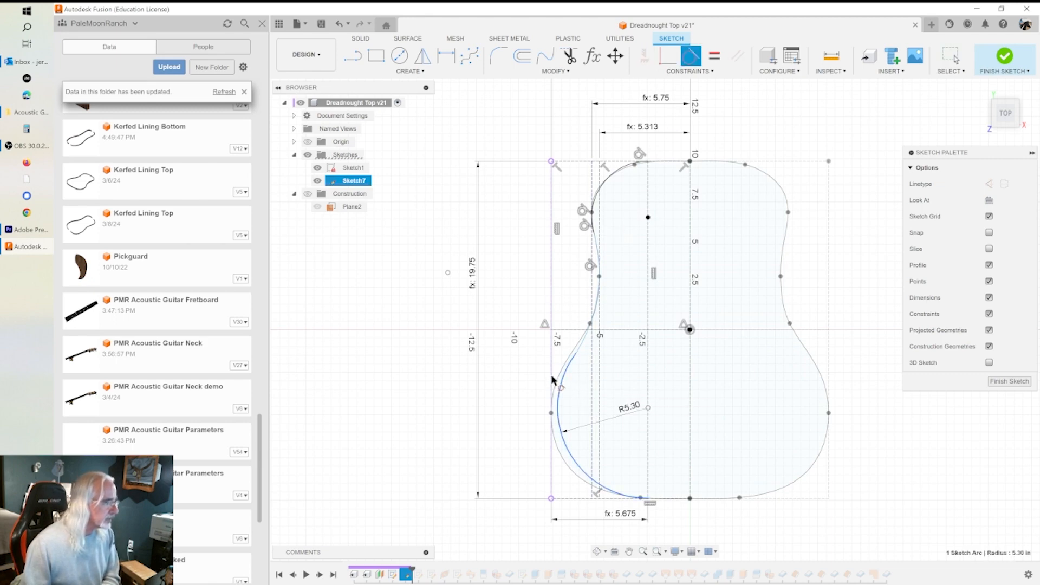
left_click(553, 379)
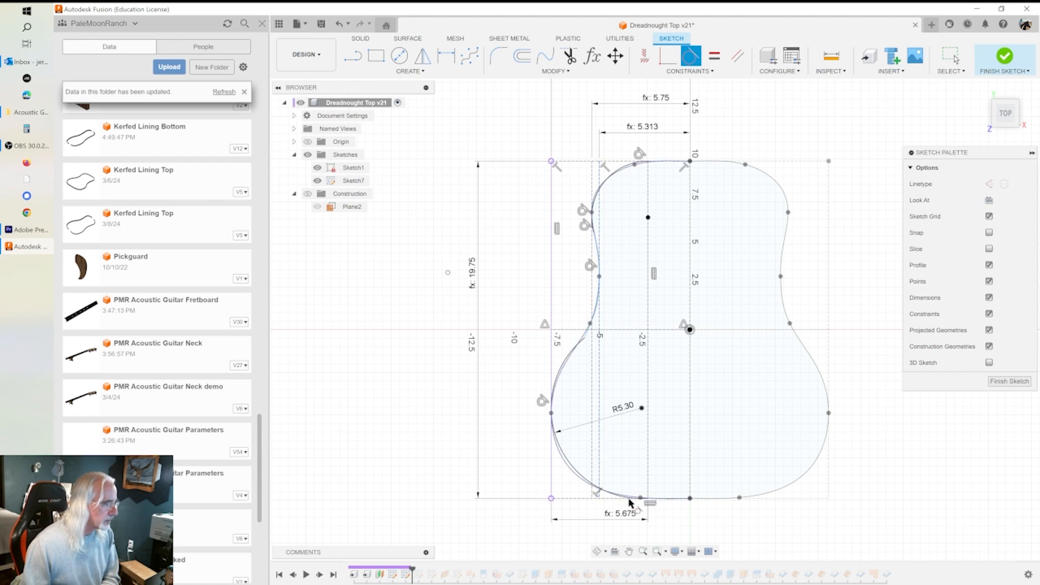
Hide Sketch1 and try to make the lower bout arc tangent to the lower horizontal construction line.
left_click(318, 168)
left_click(586, 483)
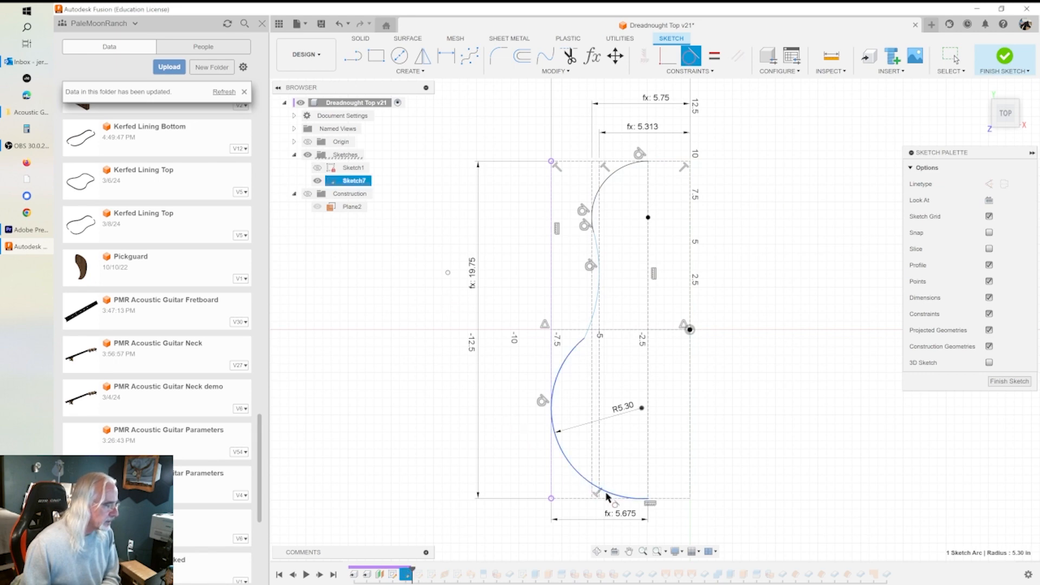
left_click(611, 499)
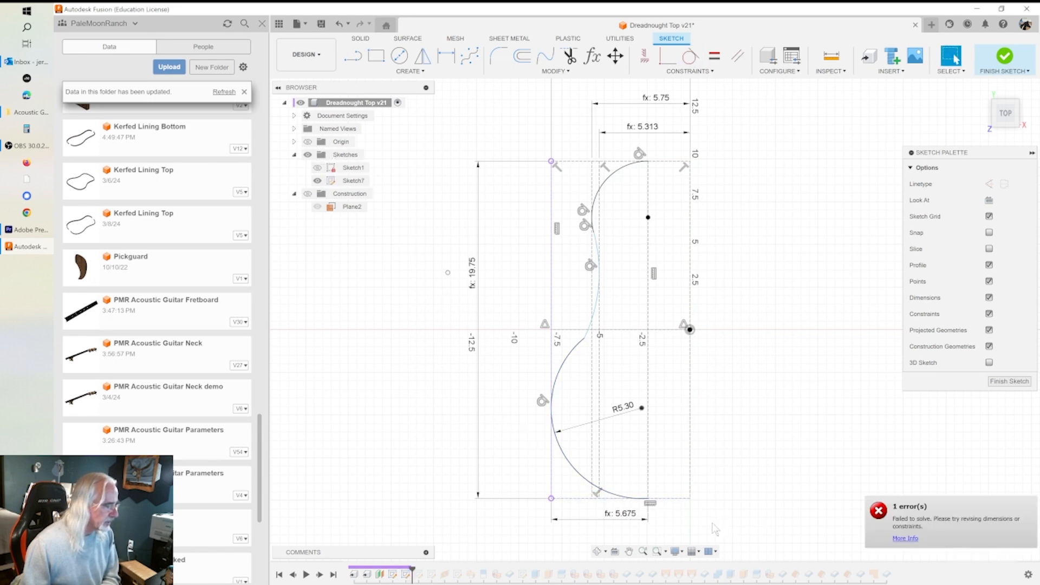
Delete the coincident constraints of the 5.30 radius lower bout arc.
scroll(649, 501, "up", 5)
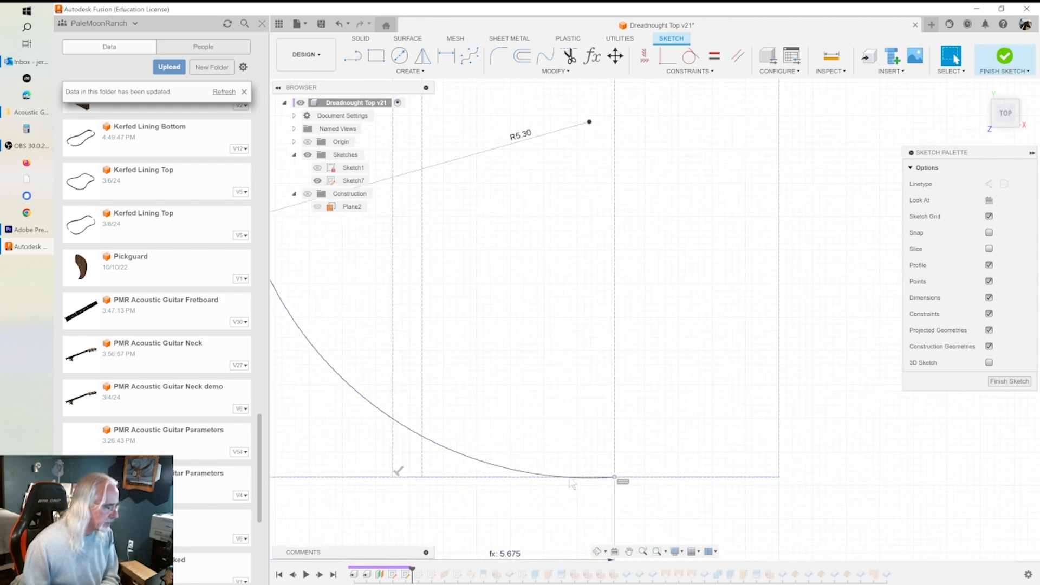
left_click(526, 471)
left_click(603, 479)
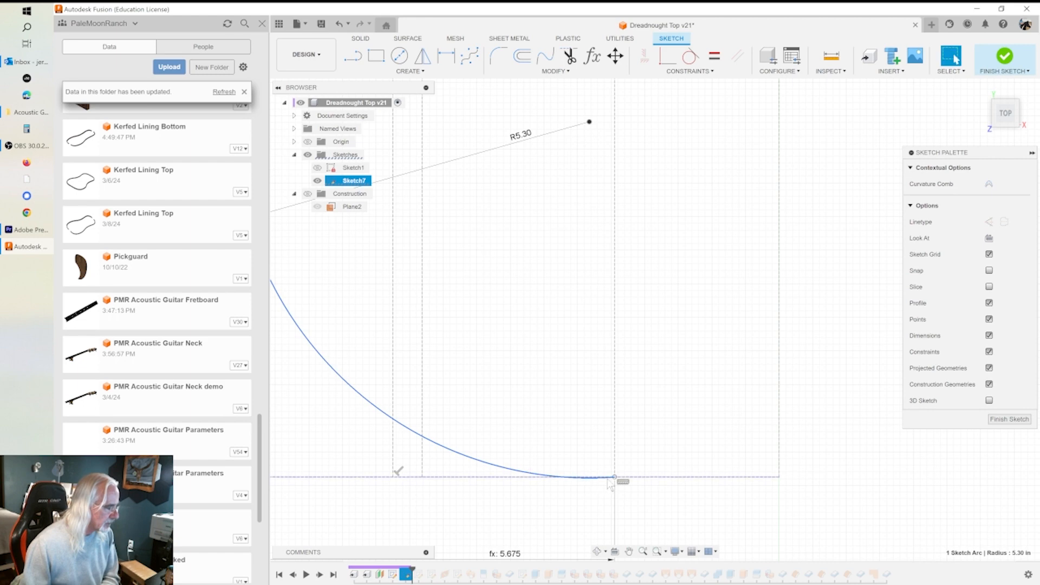
left_click(522, 471)
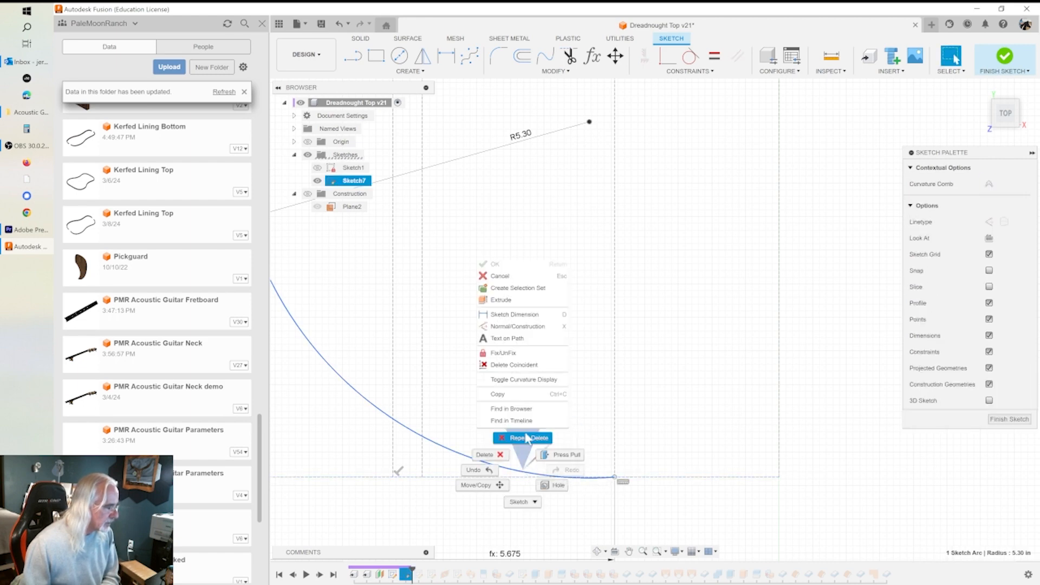
left_click(524, 365)
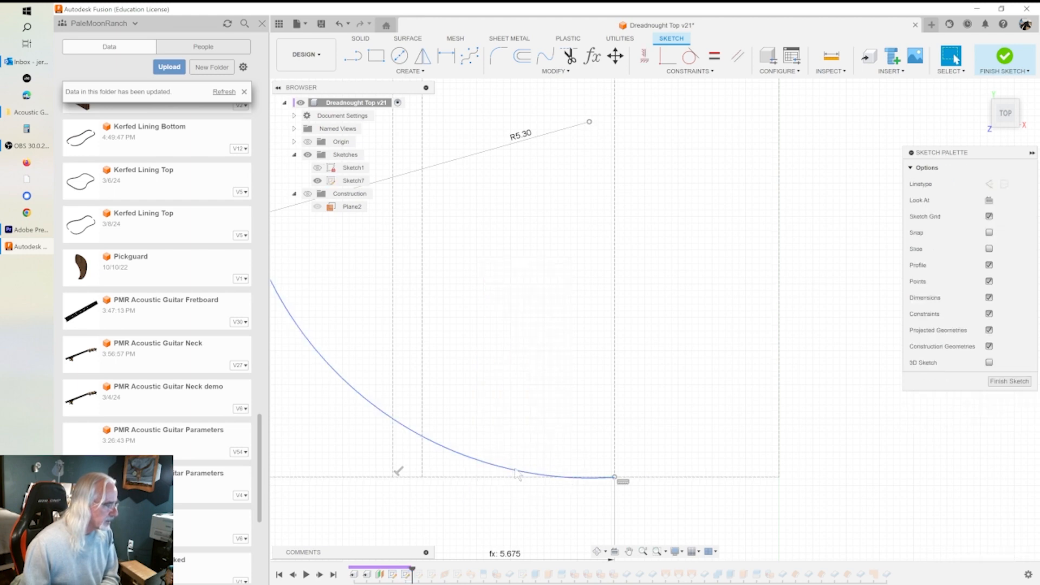
Make the lower bout arc tangent to the lower horizontal construction line.
scroll(662, 307, "down", 5)
scroll(679, 267, "up", 10)
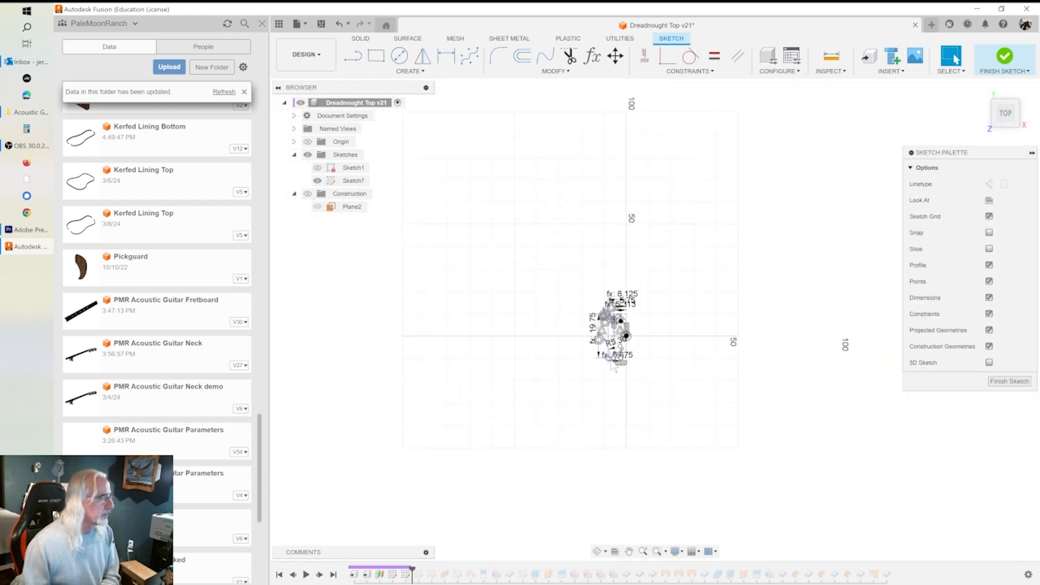
scroll(705, 252, "up", 1)
mouse_move(662, 330)
middle_mouse_down()
mouse_move(678, 274)
mouse_move(690, 285)
middle_mouse_up()
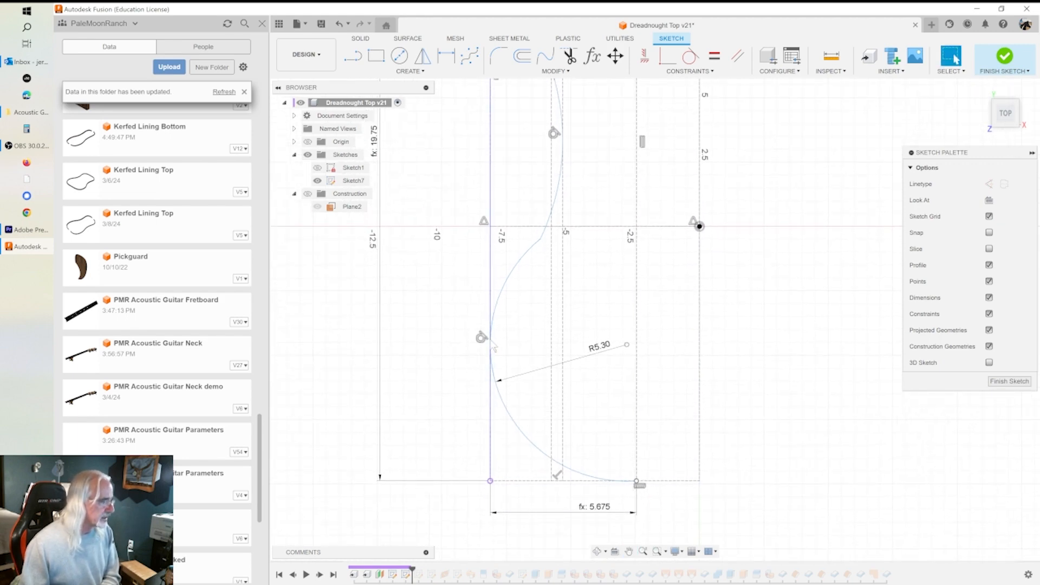
left_click(690, 56)
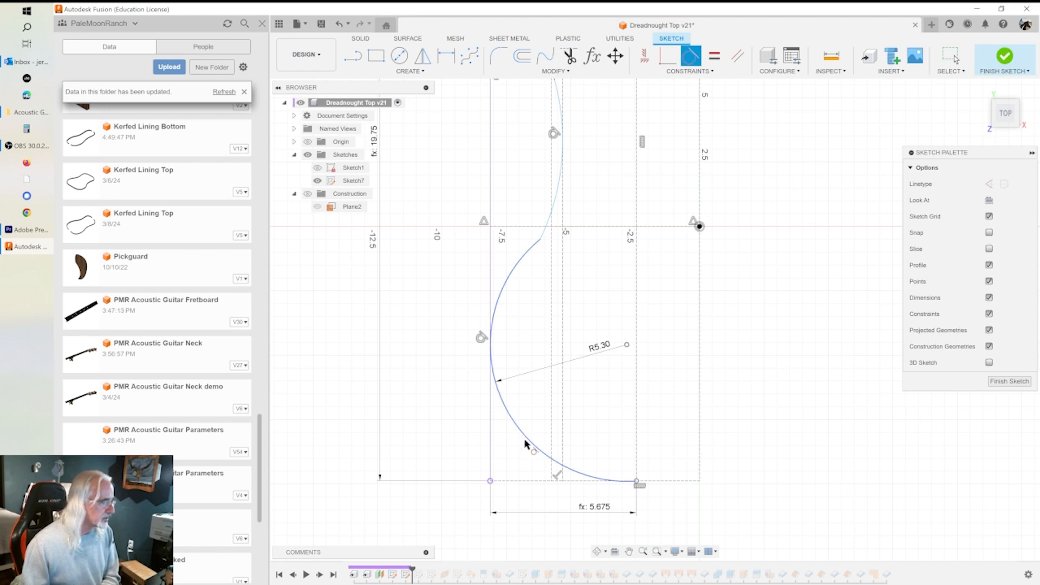
left_click(577, 483)
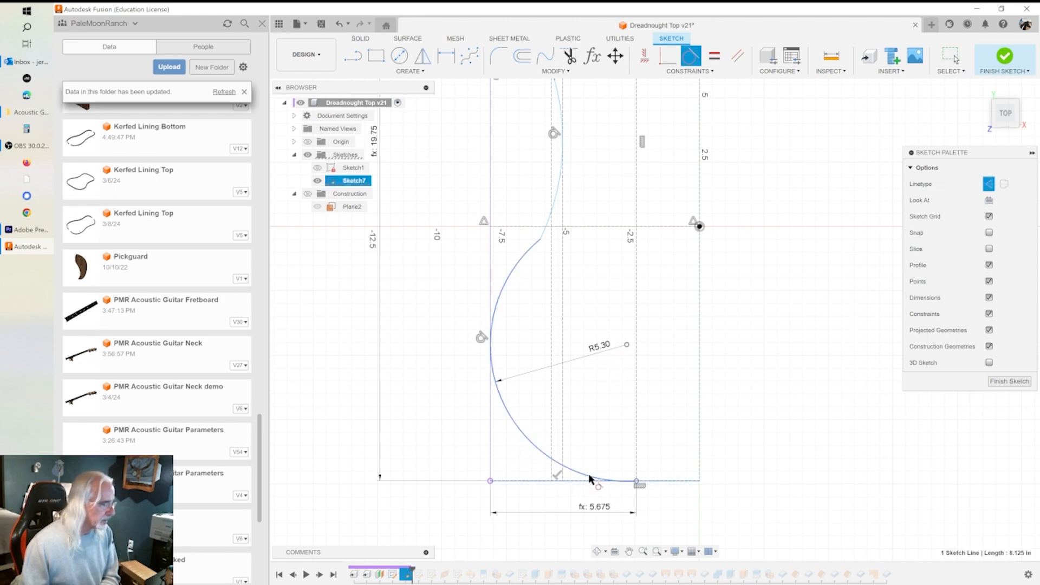
left_click(591, 479)
scroll(749, 474, "down", 1)
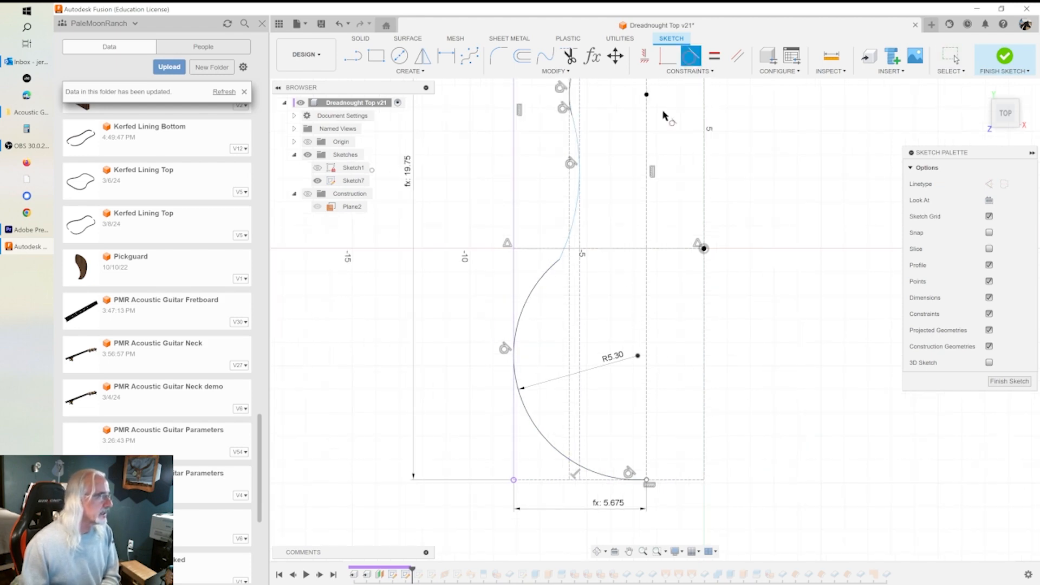
Make the waist arc tangent to the lower bout arc.
left_click(570, 247)
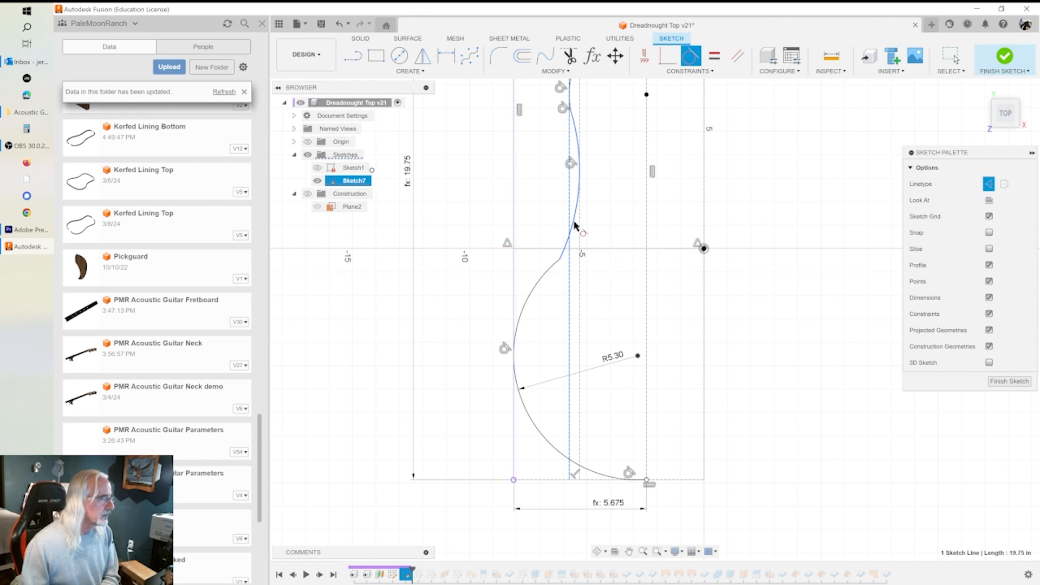
left_click(576, 225)
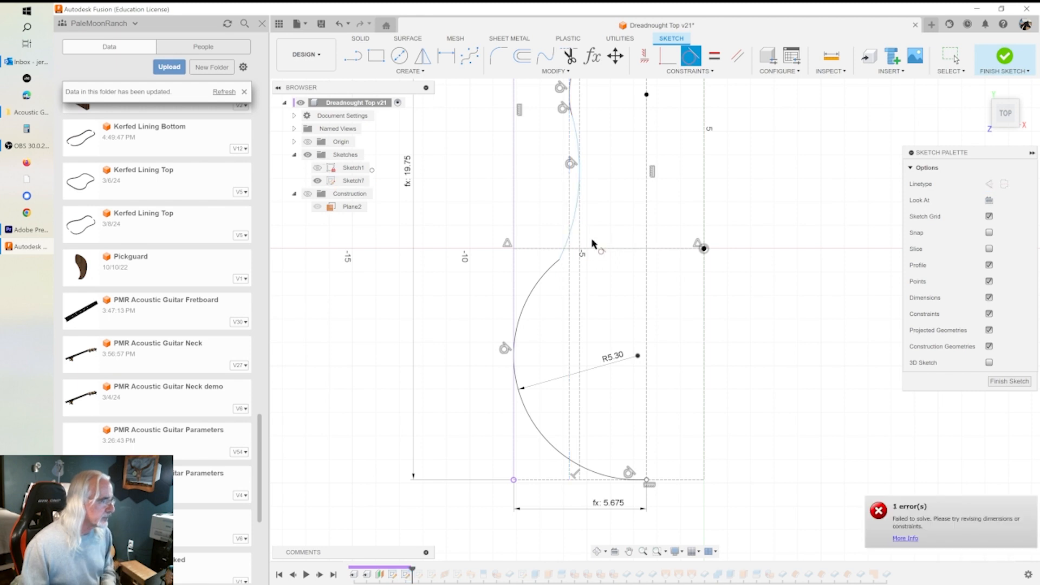
left_click(556, 271)
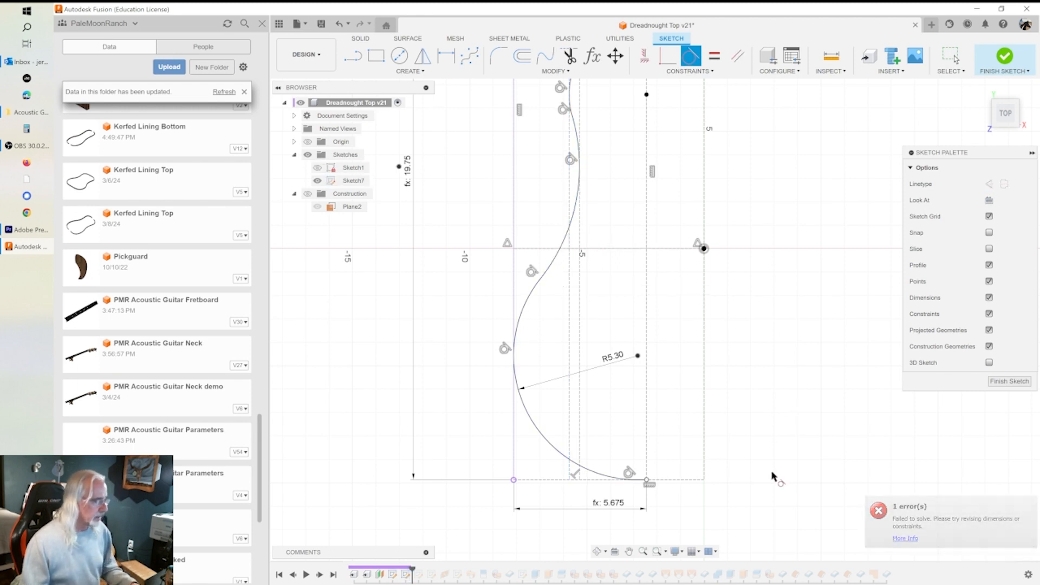
key("Escape")
Show Sketch1 and compare its original body outline with the new half outline in Sketch7.
scroll(762, 430, "down", 3)
middle_click_drag(774, 389, 597, 352)
left_click(318, 167)
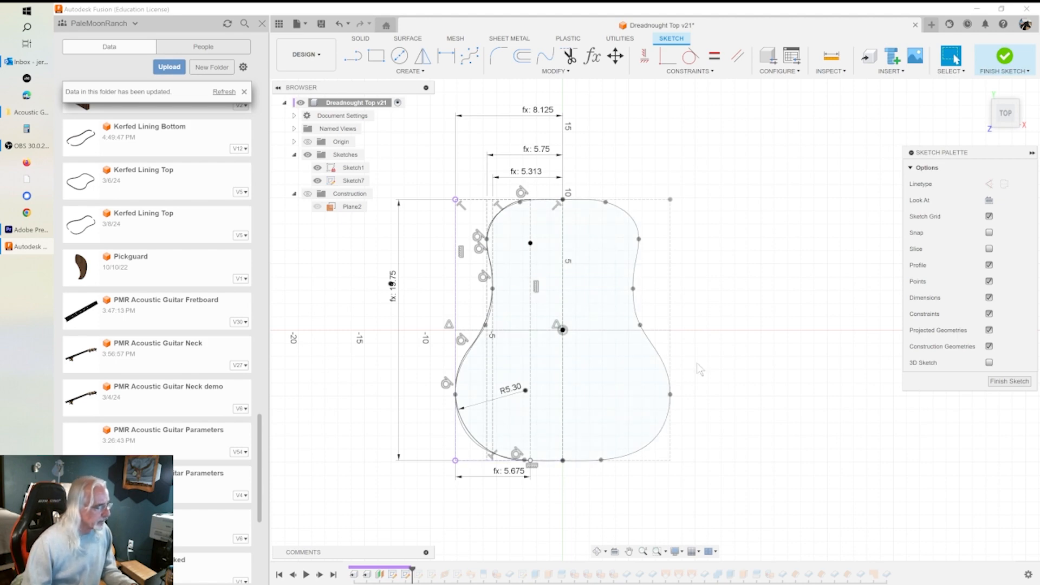
scroll(605, 393, "down", 1)
middle_click_drag(605, 391, 649, 400)
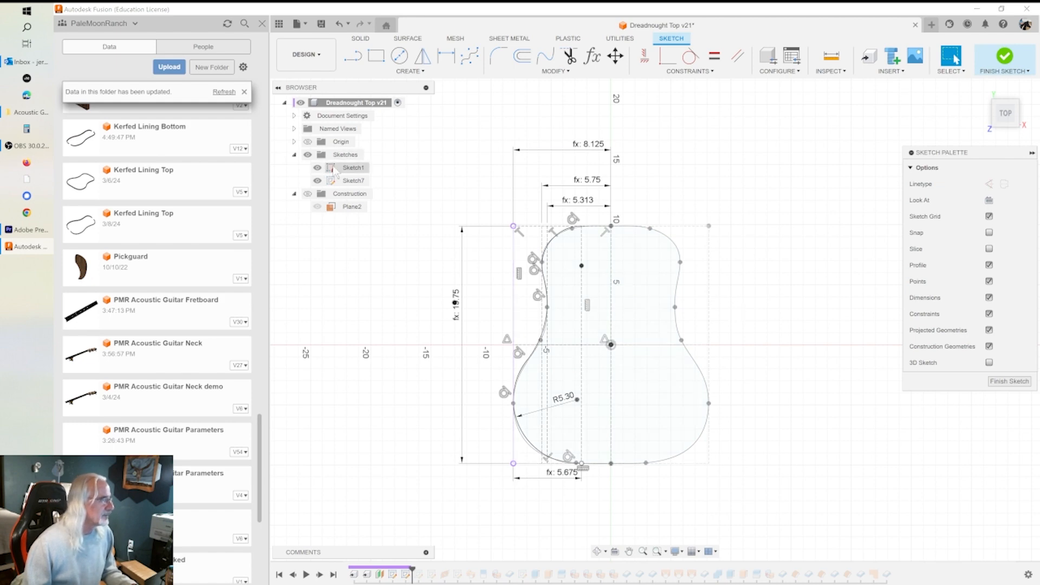
left_click(334, 170)
left_click(785, 386)
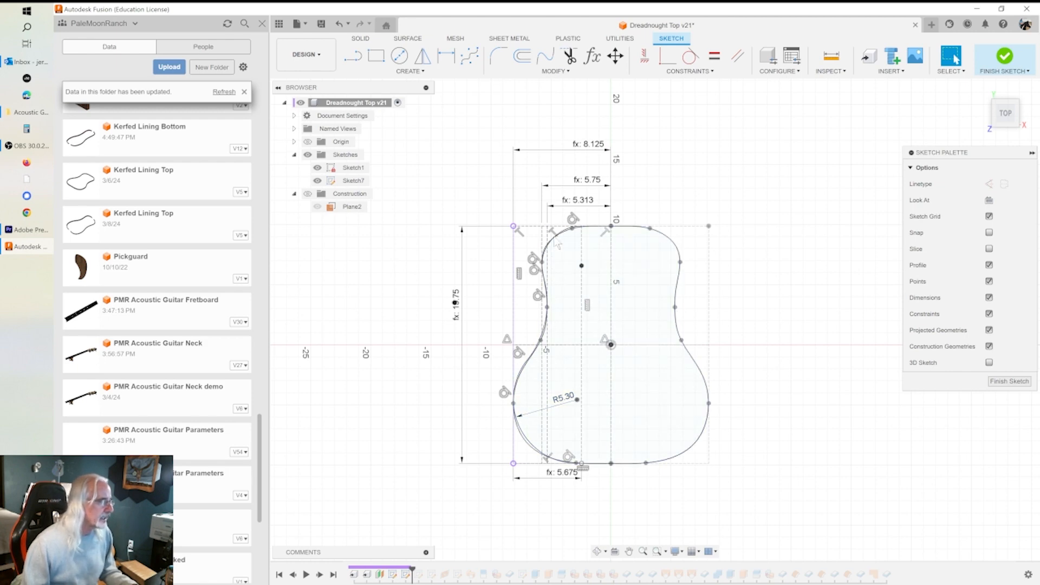
Hide Sketch1 and clear the selection.
left_click(331, 169)
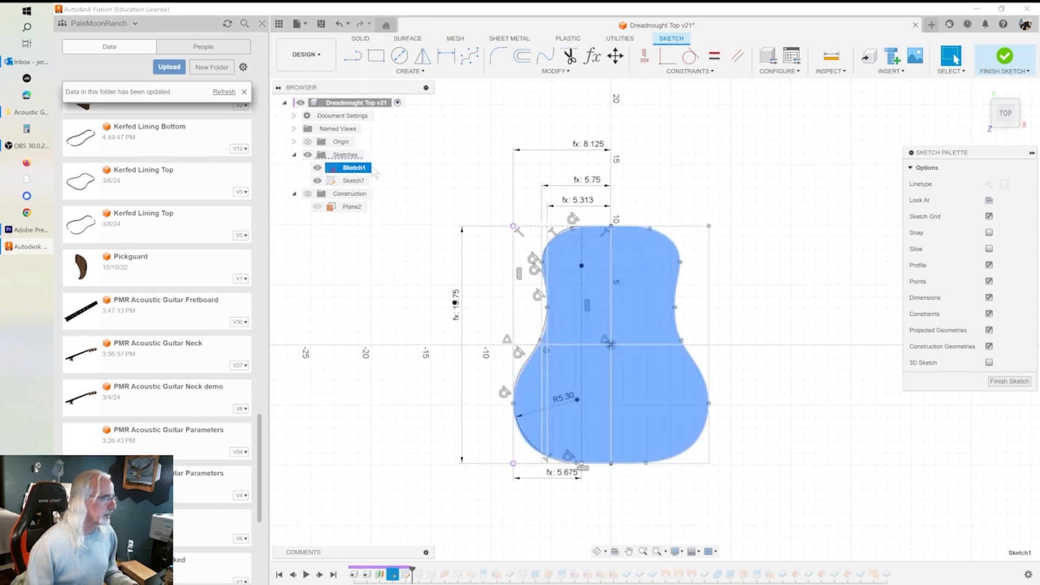
left_click(318, 168)
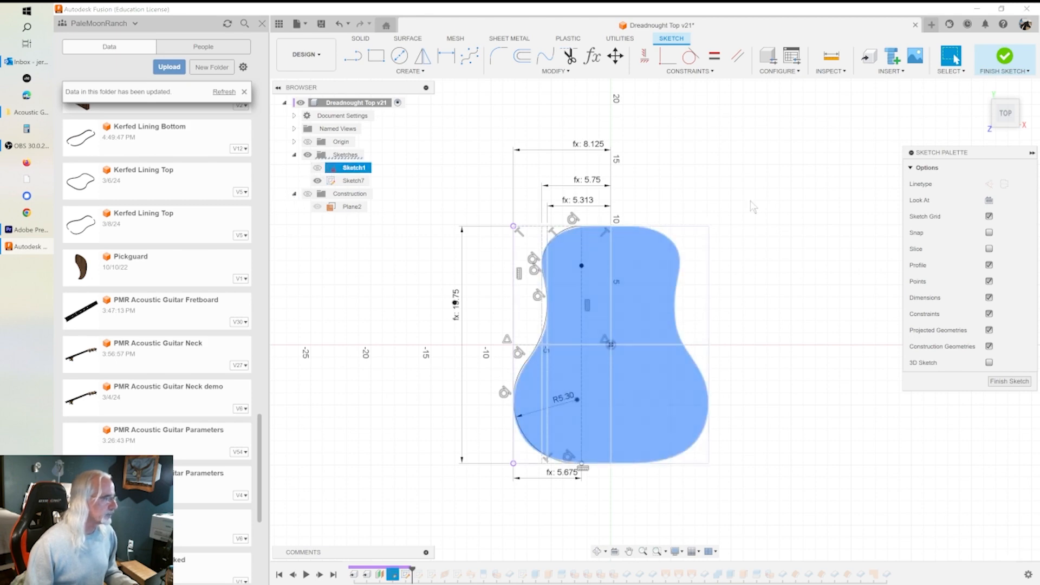
left_click(759, 226)
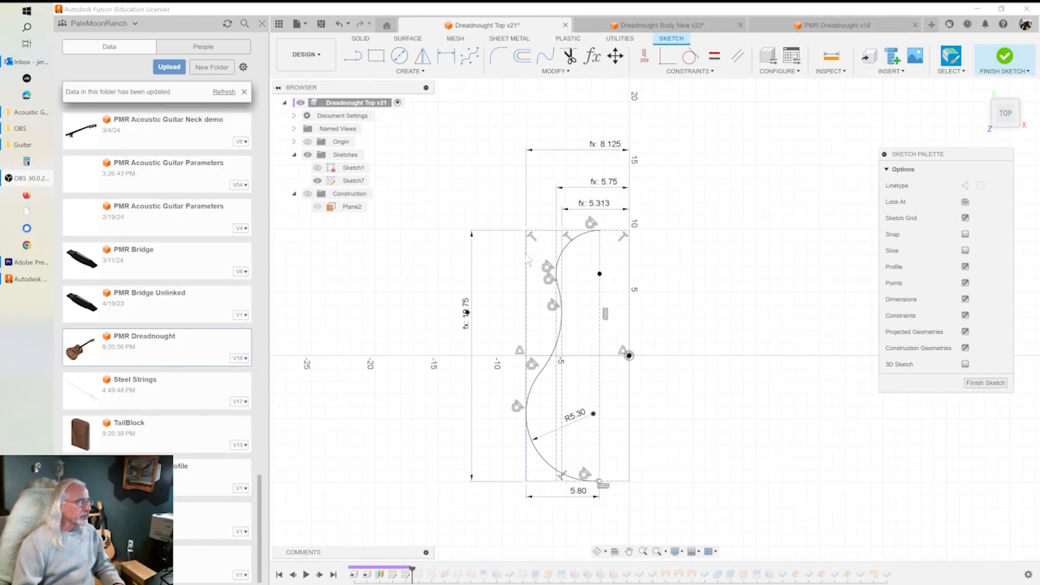
Draw two horizontal construction lines from the outer width line to the centerline, one across the upper bout and one across the lower bout.
left_click(353, 61)
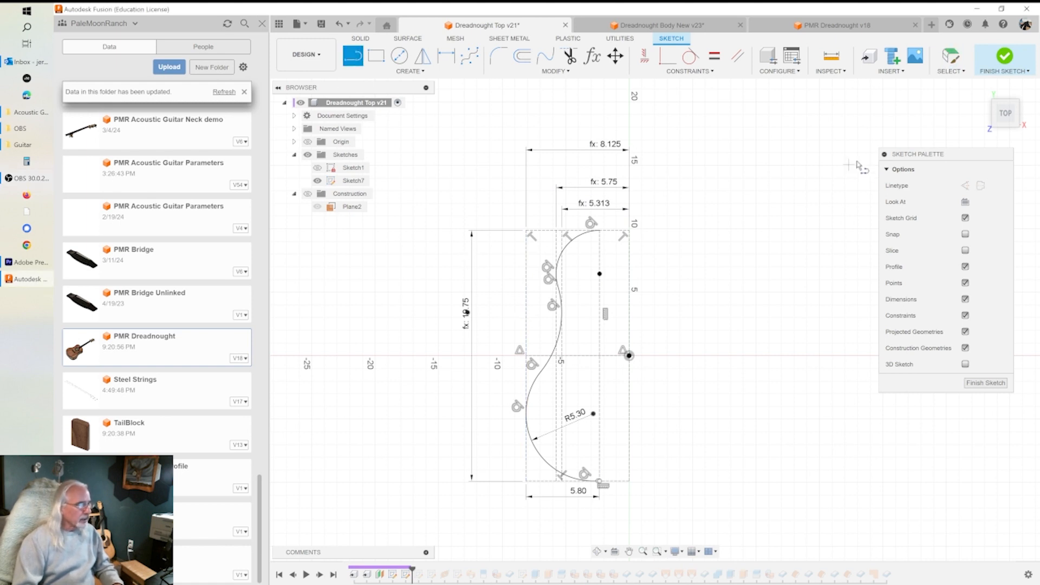
left_click(965, 186)
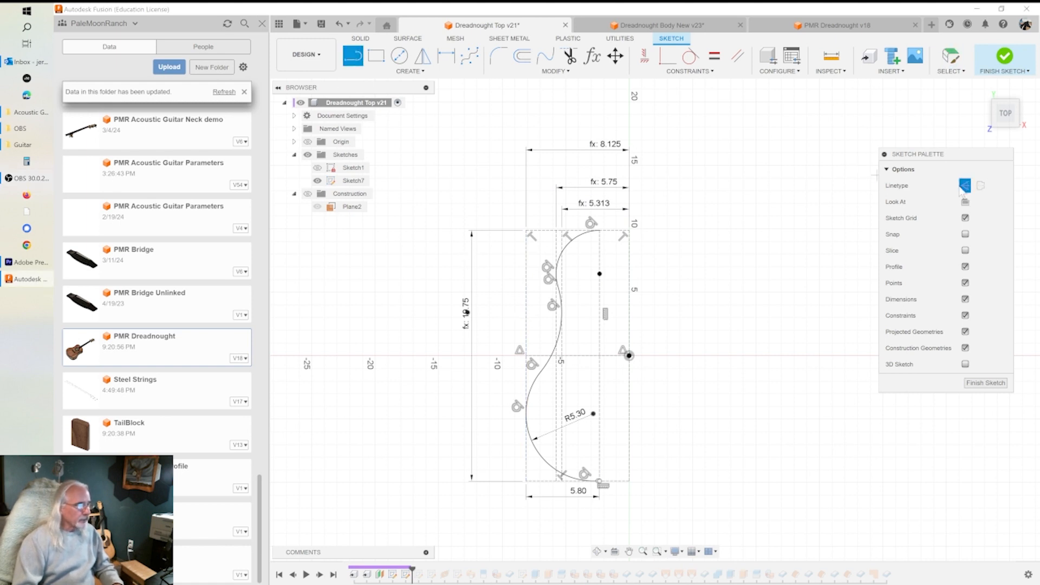
left_click(526, 276)
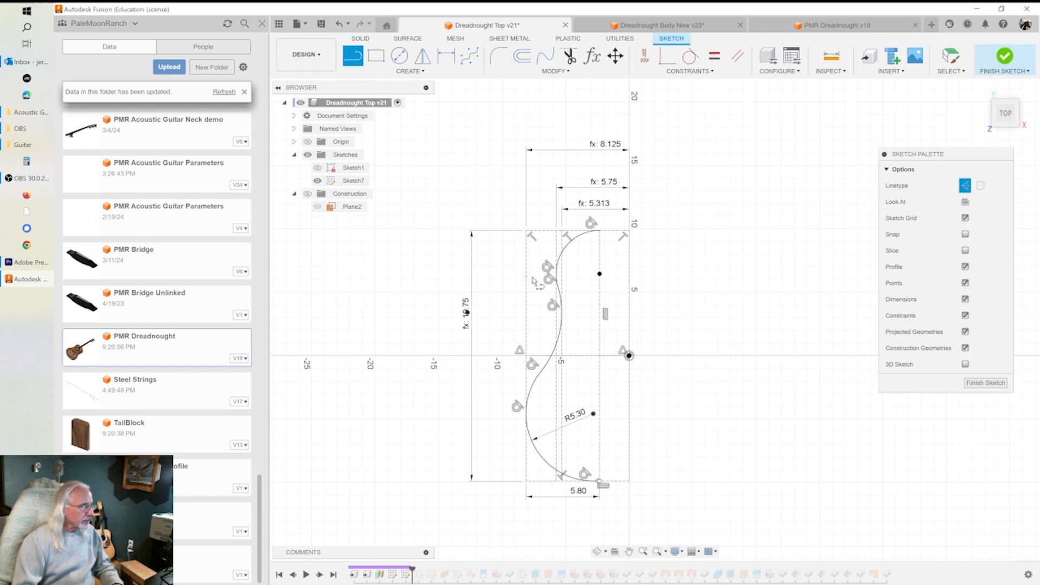
double_click(629, 277)
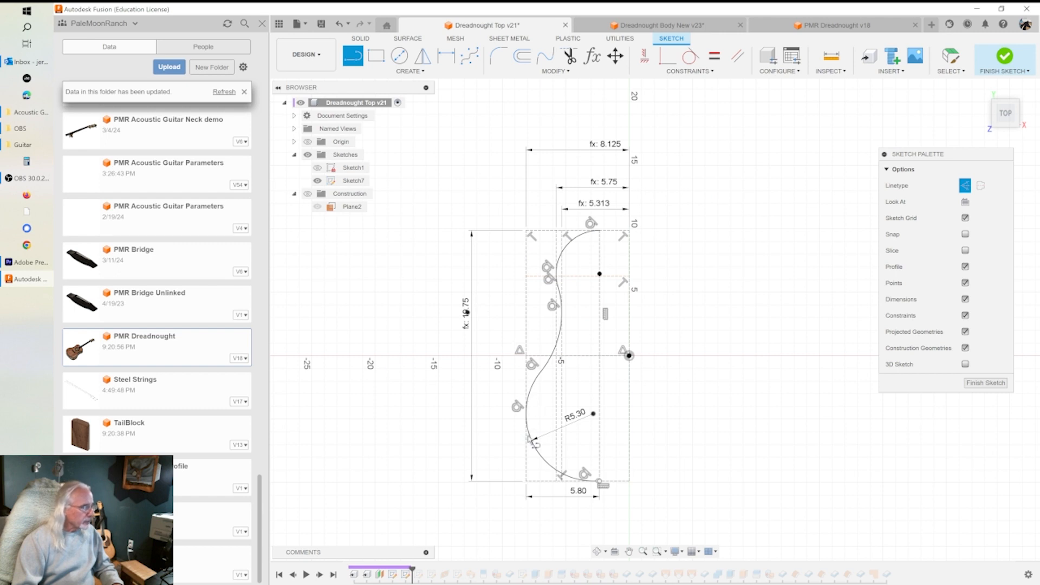
left_click(526, 448)
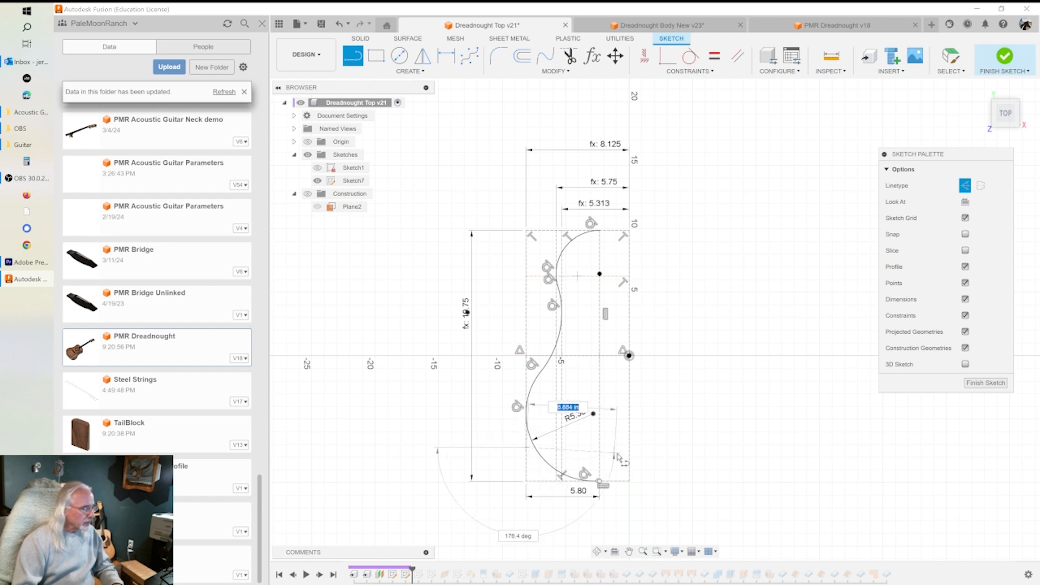
key("Escape")
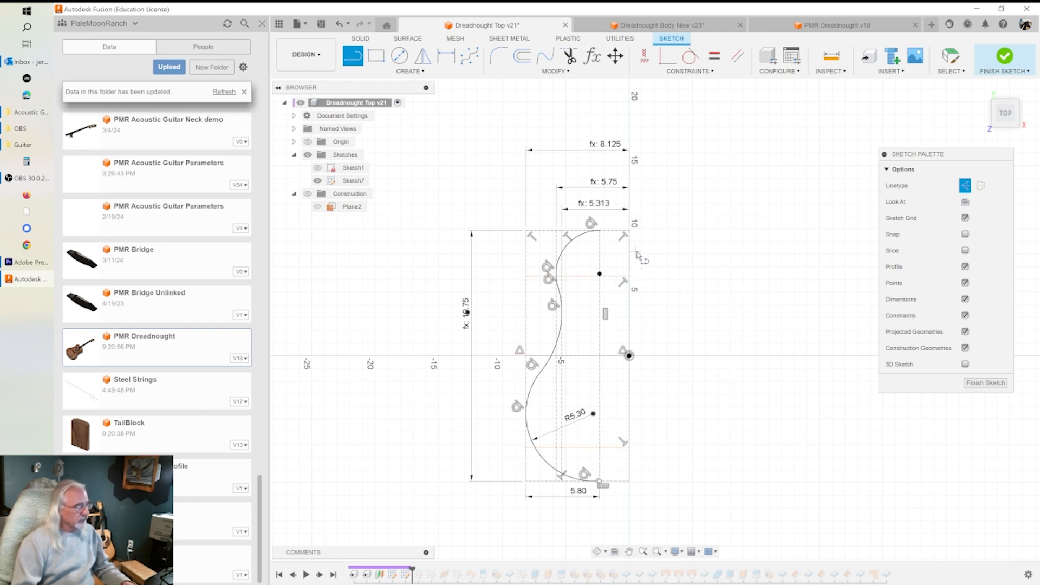
key("Escape")
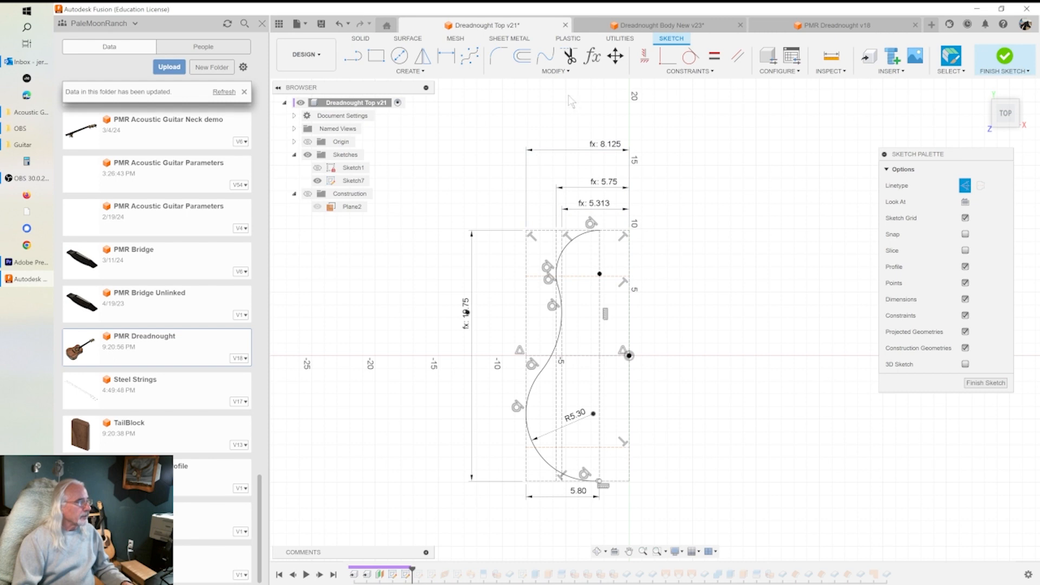
Dimension the upper bout construction line's distance from the body's upper edge with the MiddleOfLowerBout parameter.
left_click(448, 57)
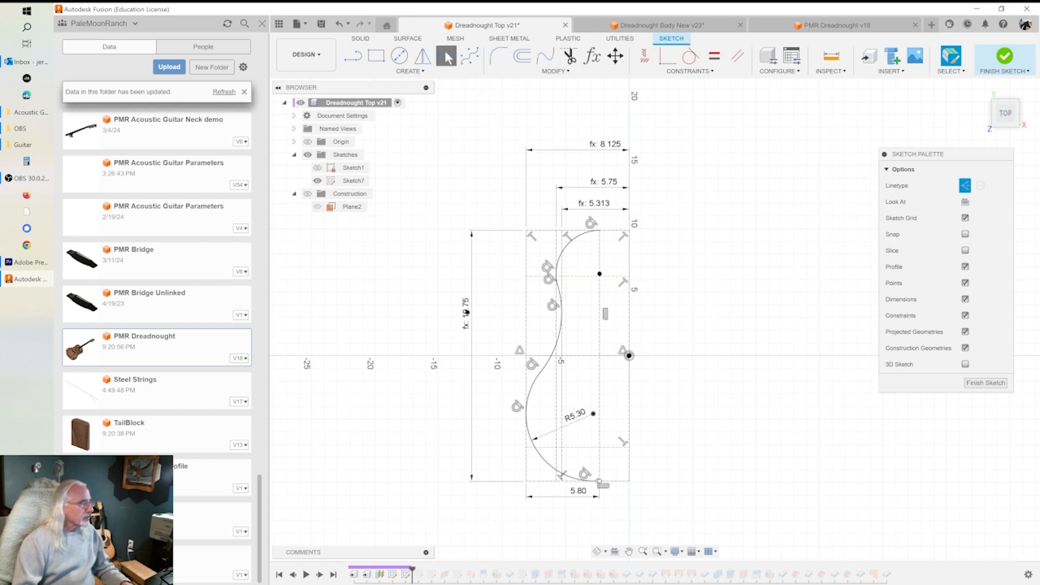
left_click(541, 277)
left_click(526, 231)
left_click(502, 248)
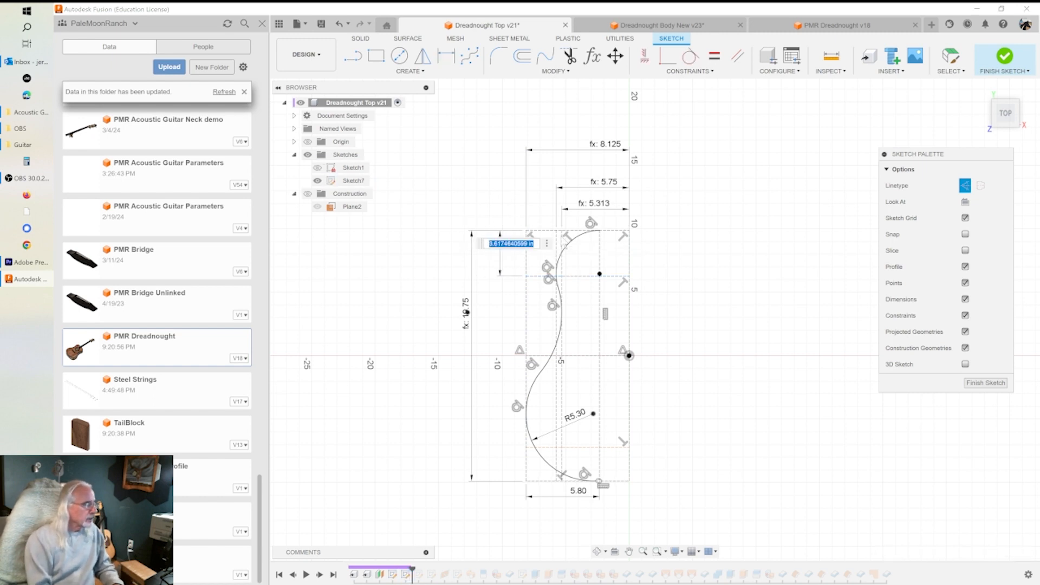
type("low")
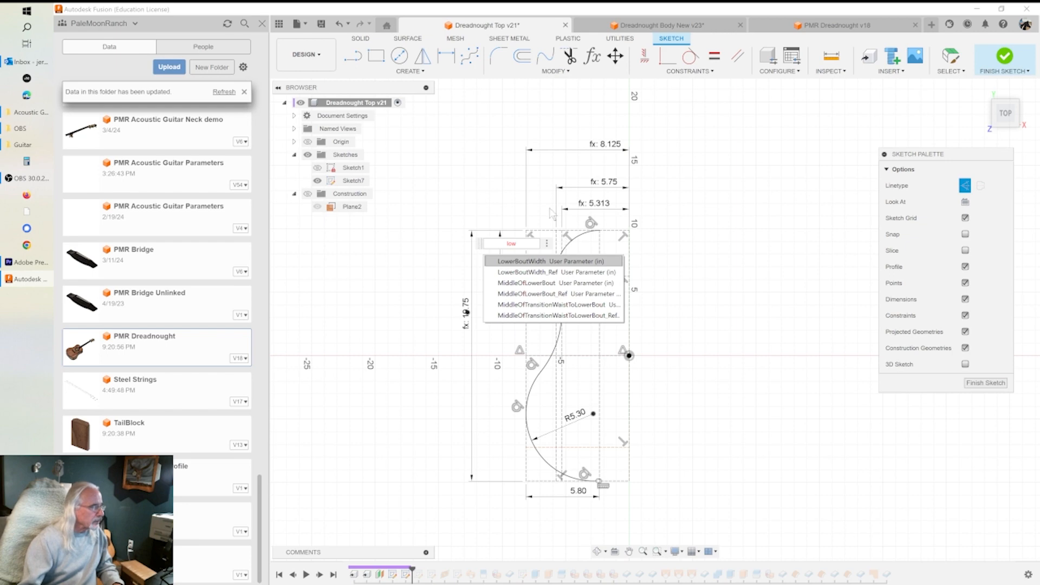
left_click(551, 283)
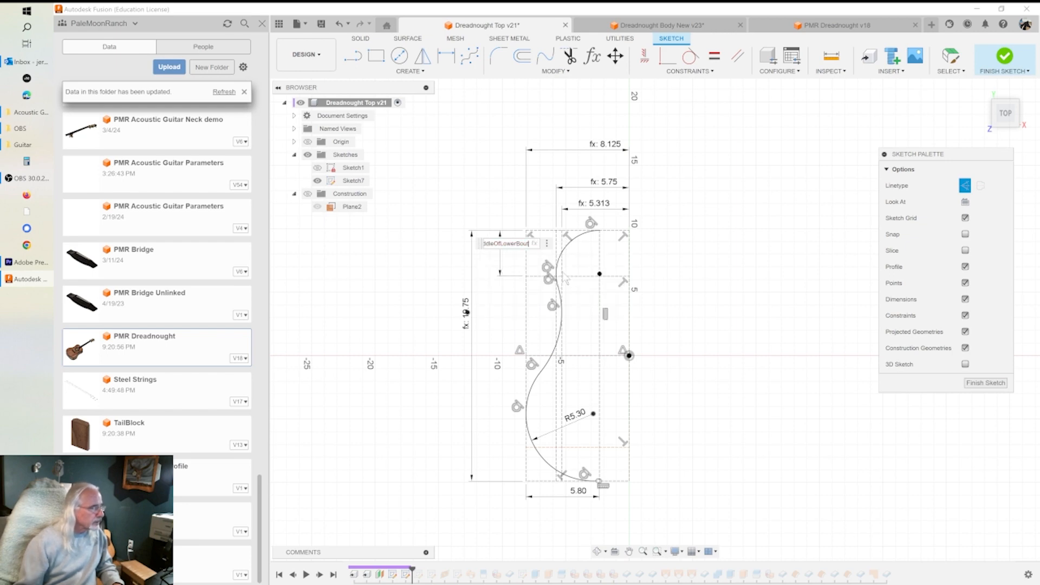
key("Return")
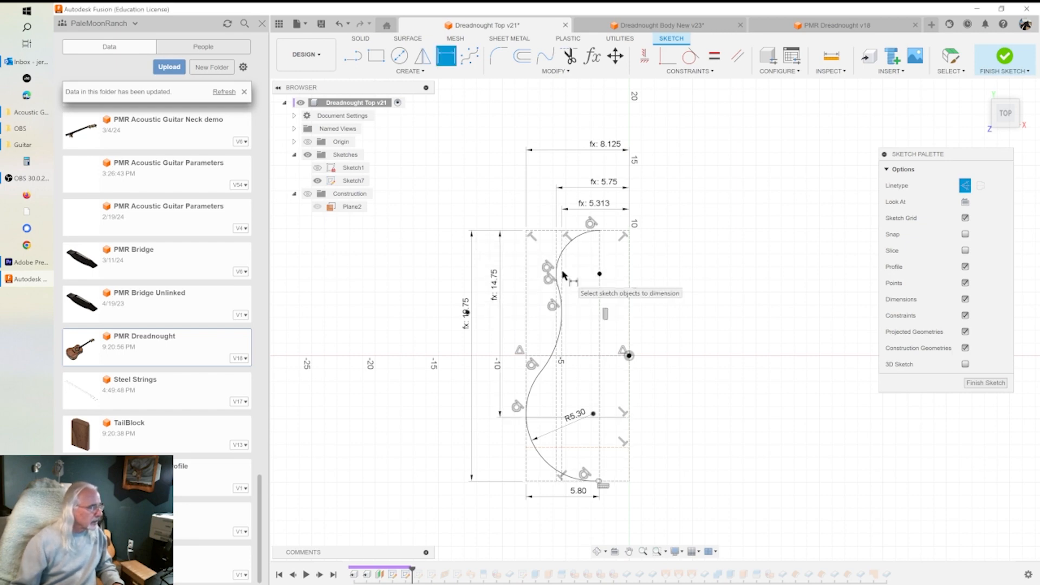
Set the upper bout construction line's distance from the upper edge to the MiddleOfUpperBout parameter.
double_click(495, 285)
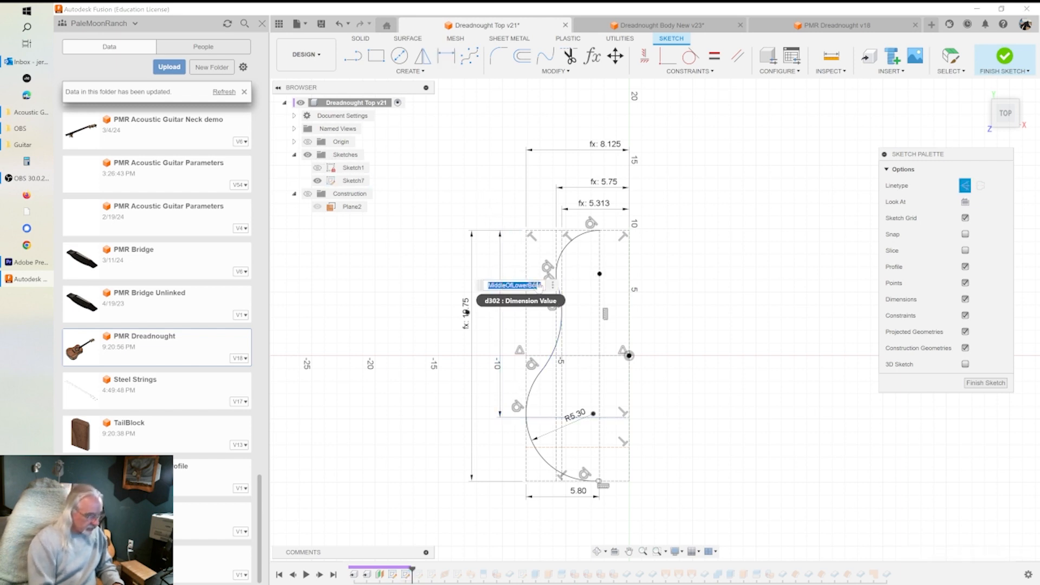
type("mi")
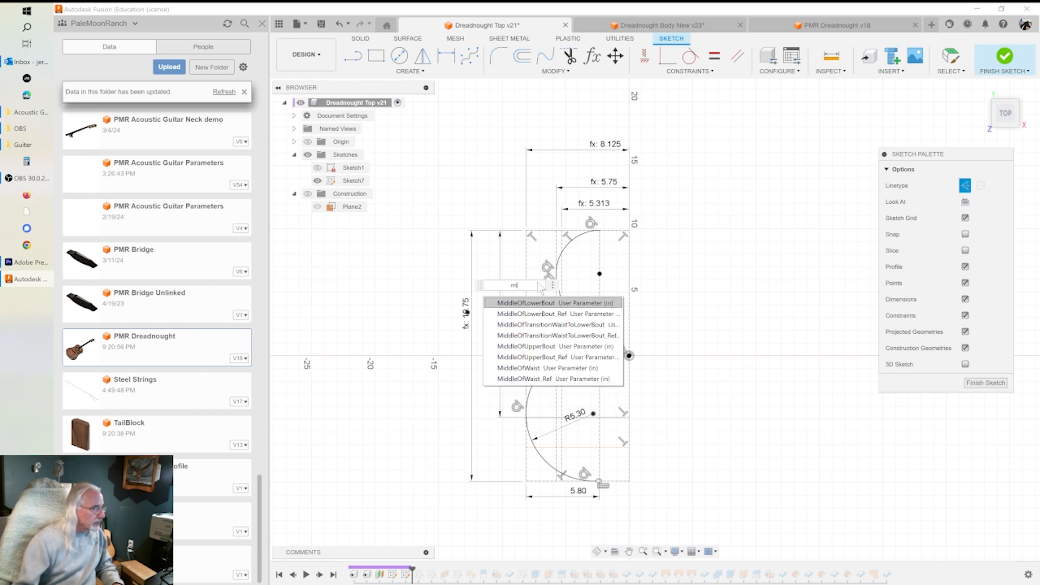
left_click(542, 348)
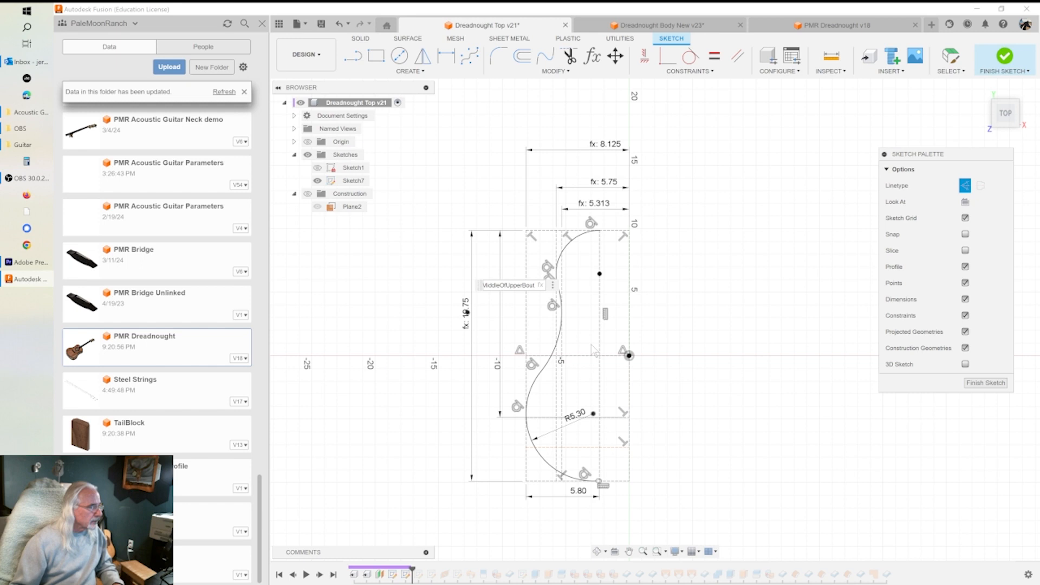
key("Return")
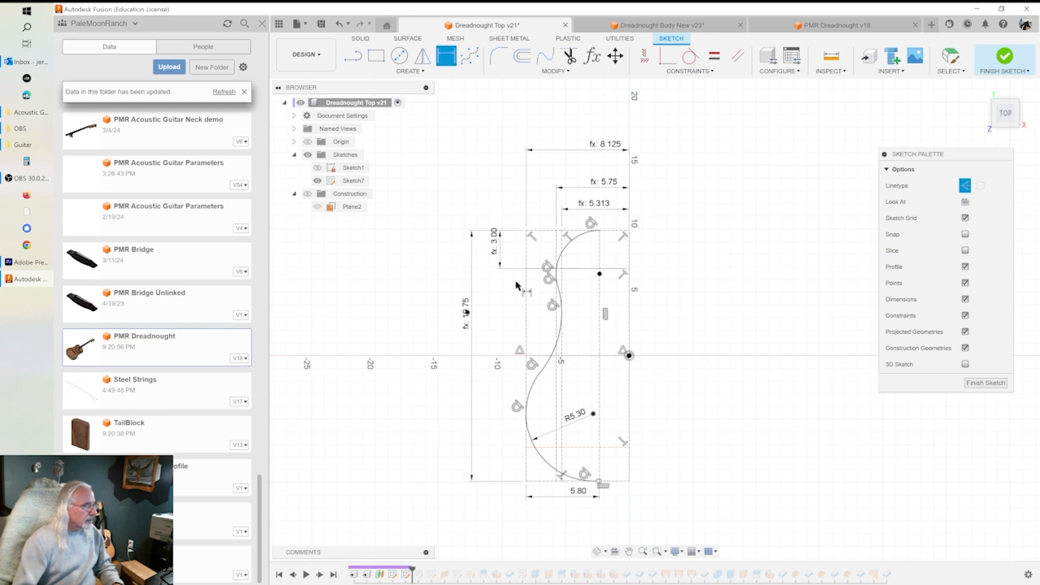
Dimension the lower bout construction line's distance from the body's upper edge with the MiddleOfLowerBout parameter.
left_click(526, 230)
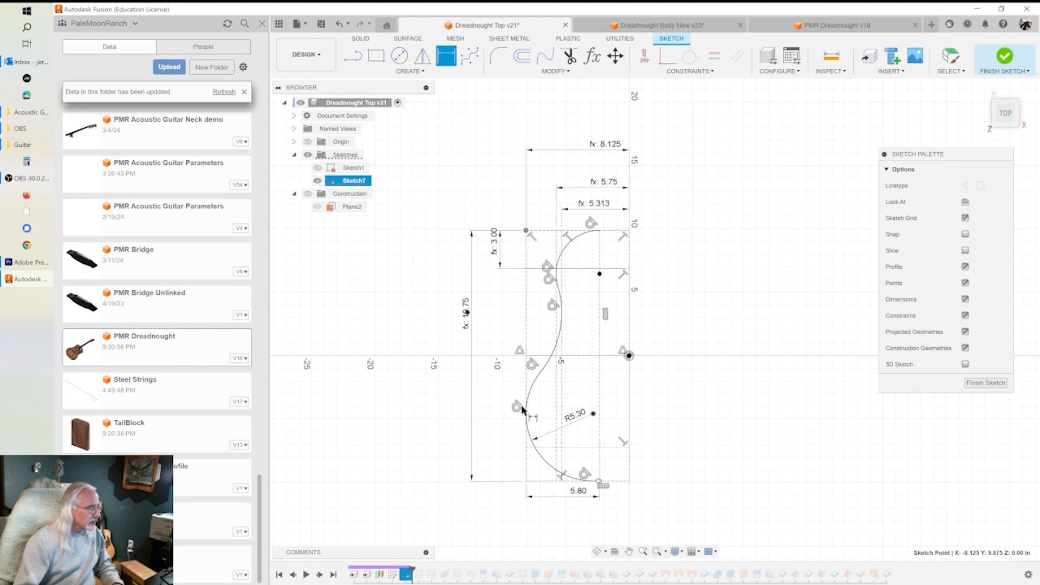
left_click(527, 448)
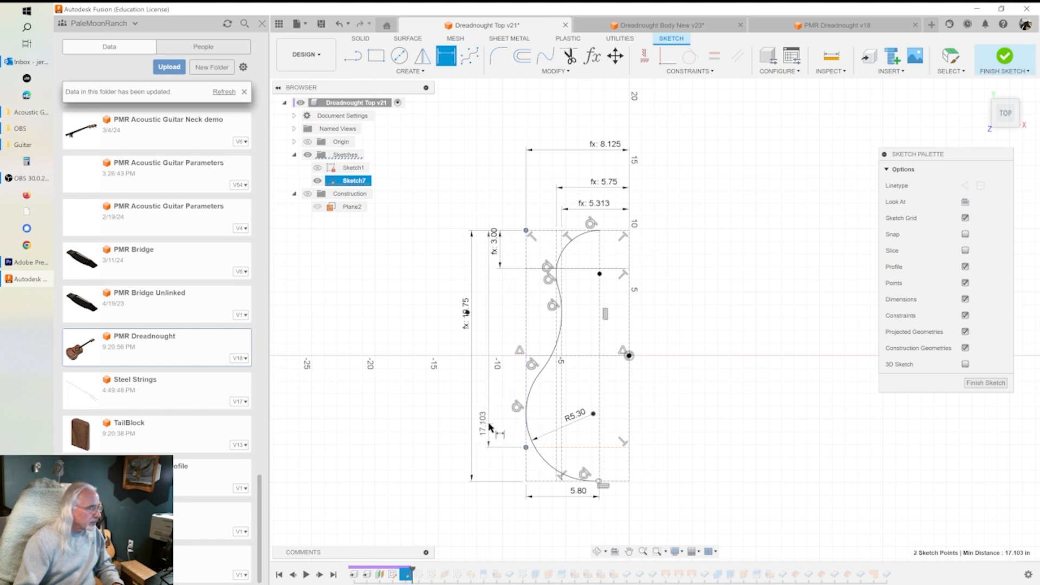
left_click(489, 427)
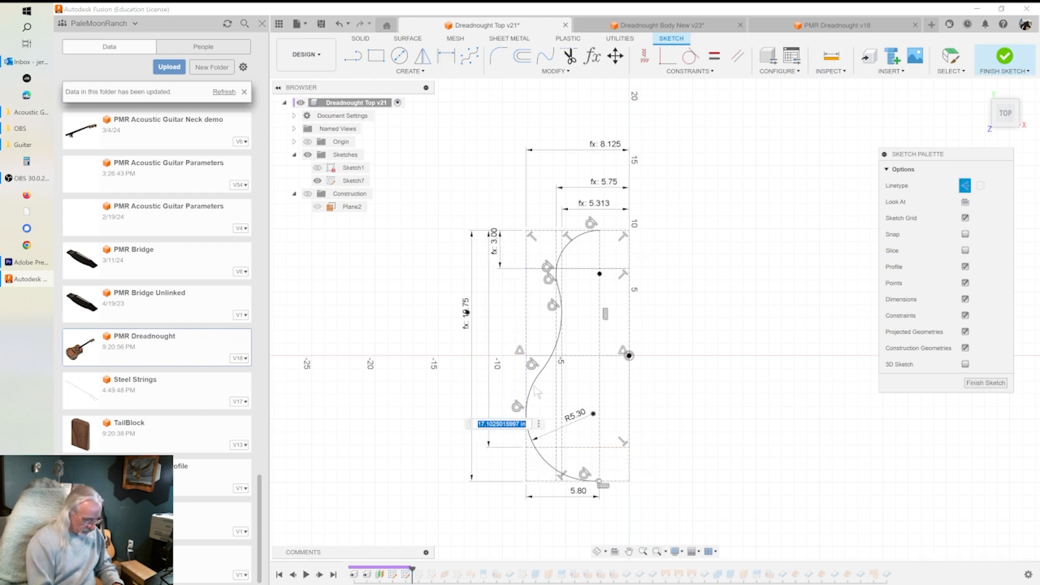
type("mi")
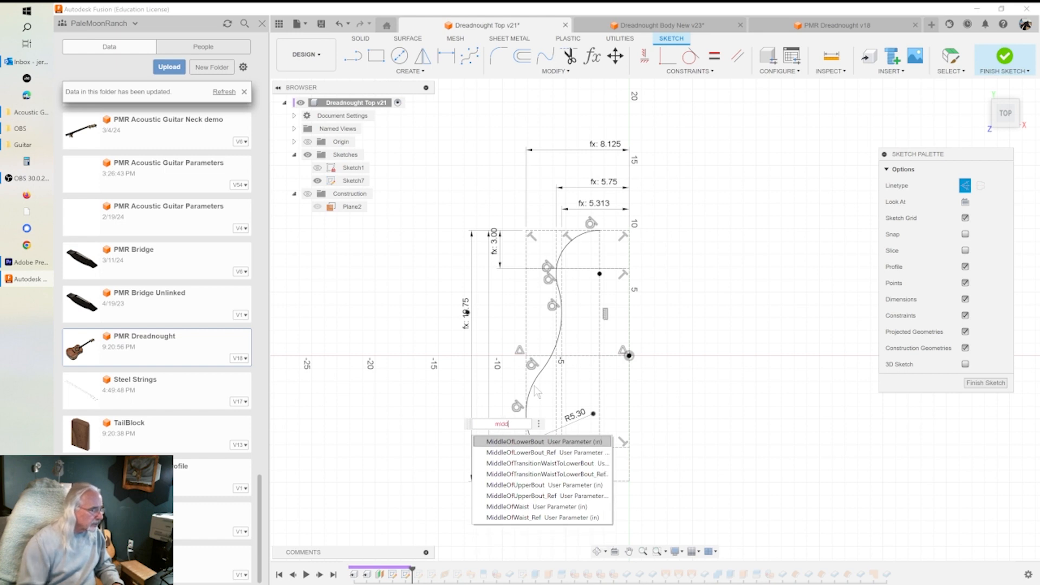
type("dd")
key("Return")
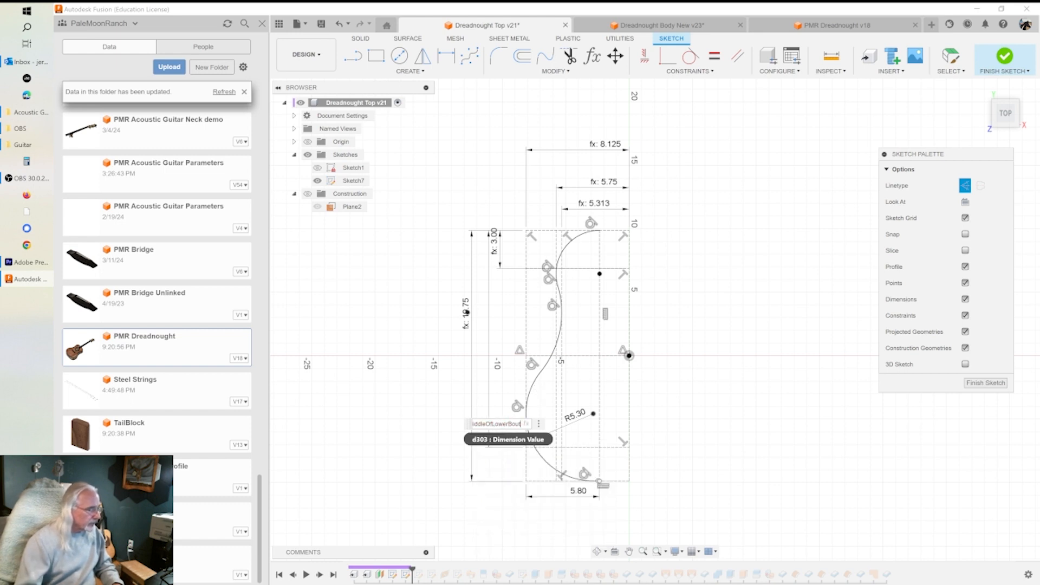
key("Return")
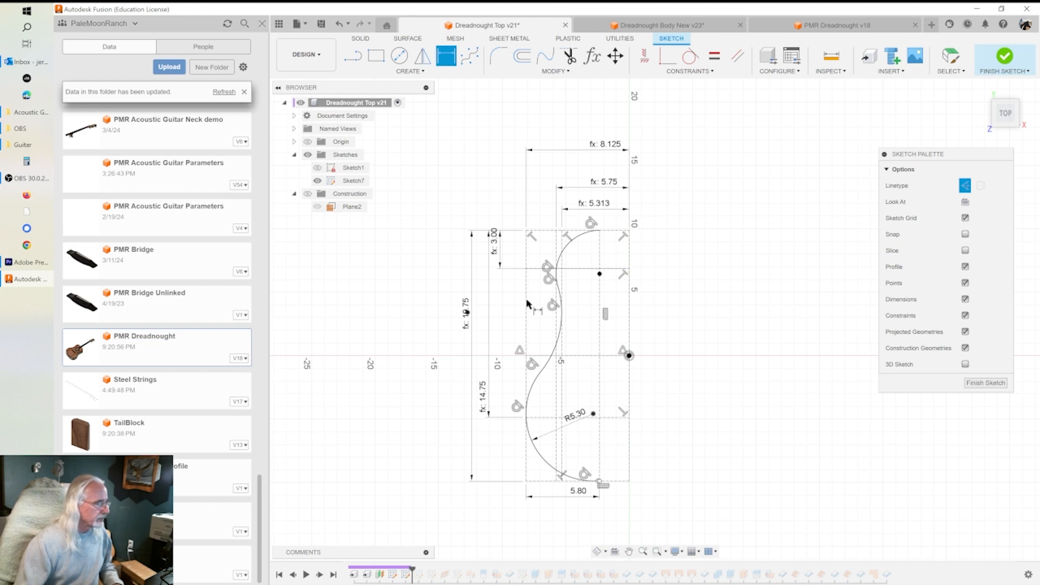
key("Escape")
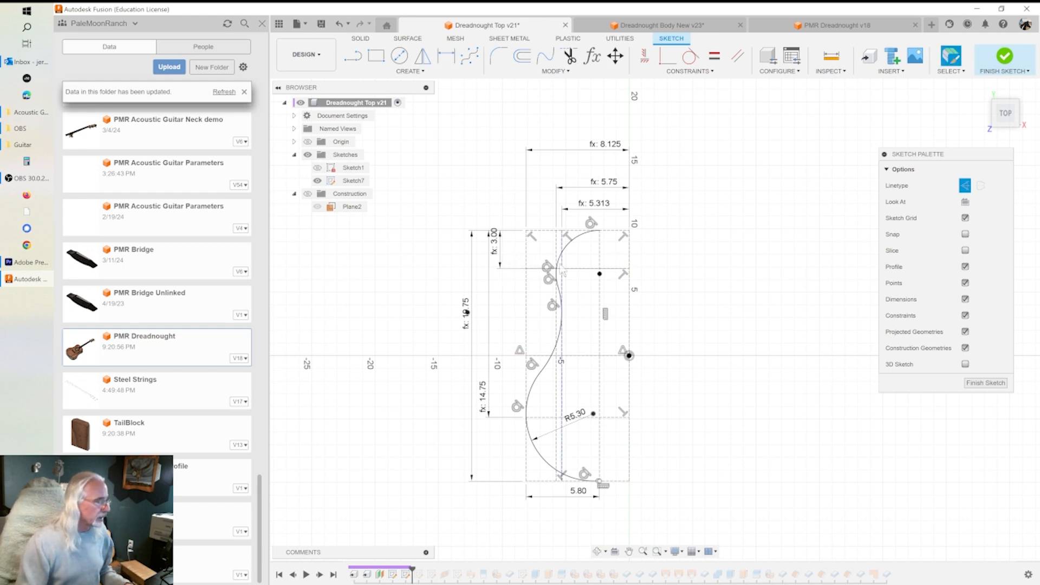
Move the upper bout midline's distance dimension closer to the outline and briefly show Sketch1 to compare the outlines.
left_click_drag(498, 251, 512, 262)
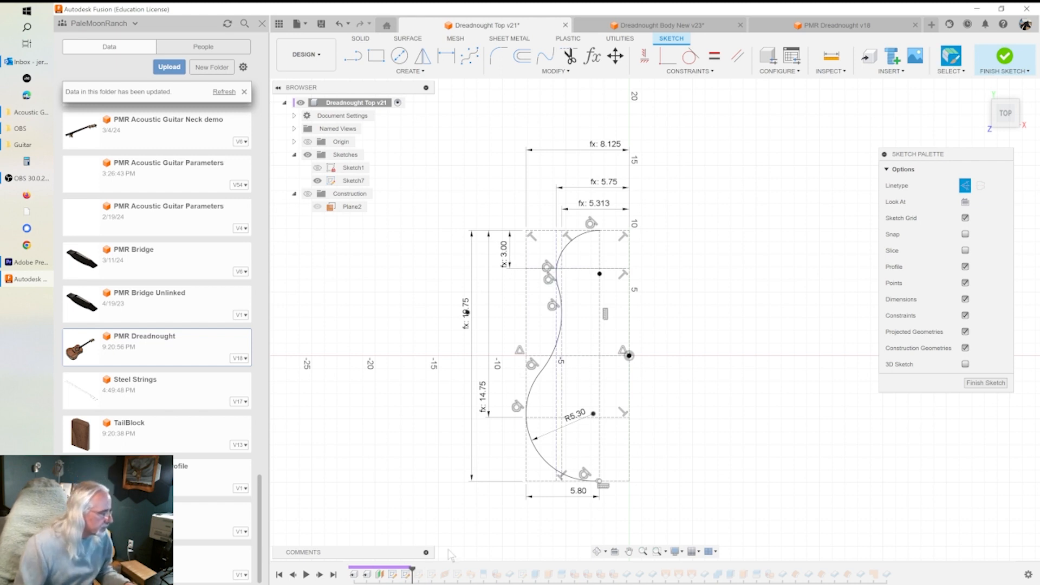
left_click(317, 168)
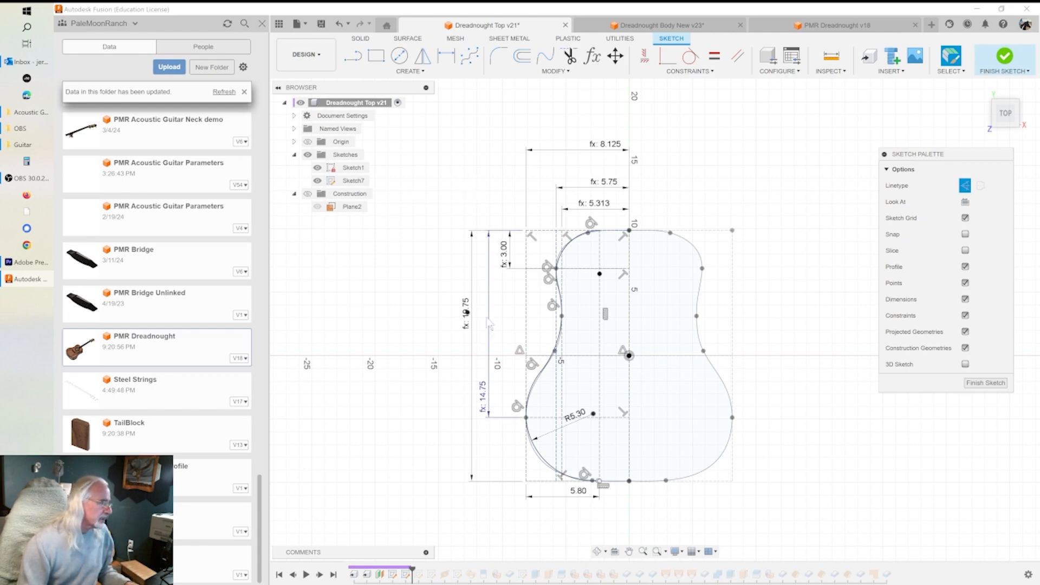
left_click(317, 167)
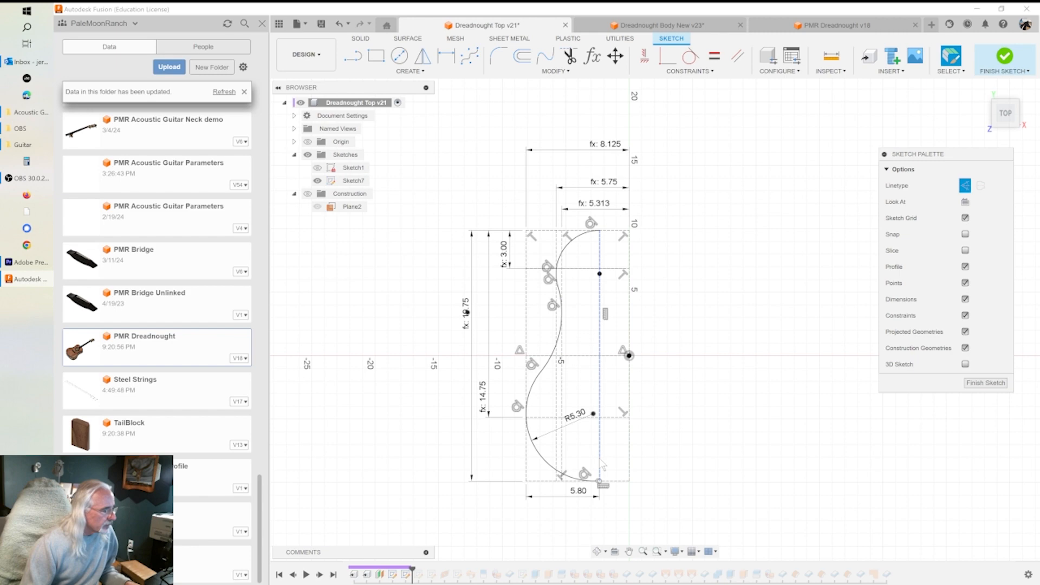
Try deleting the R5.30 and 5.80 dimensions of the lower bout and shifting the vertical construction line toward the outer width line.
left_click(583, 418)
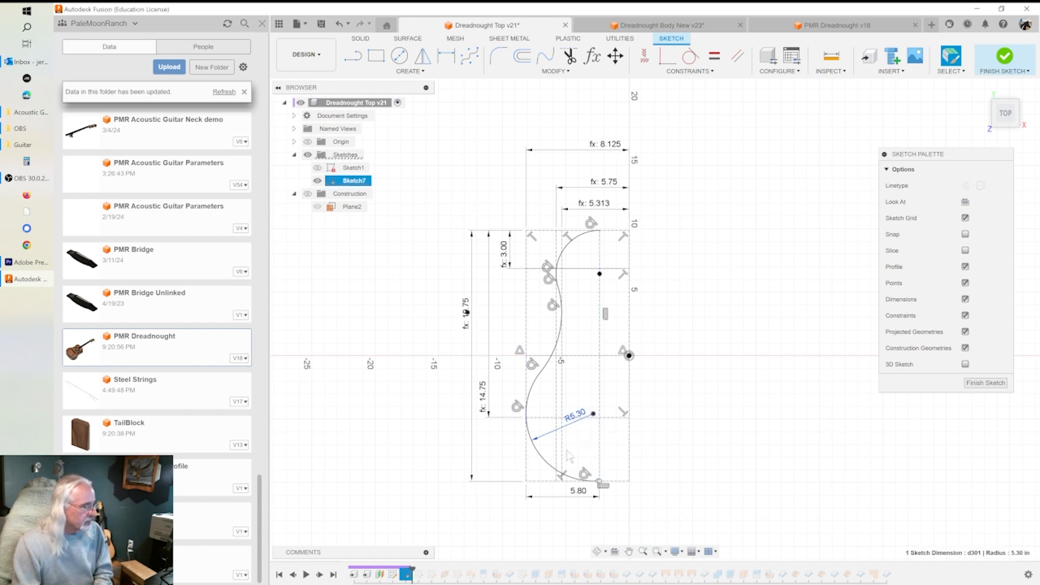
key("Delete")
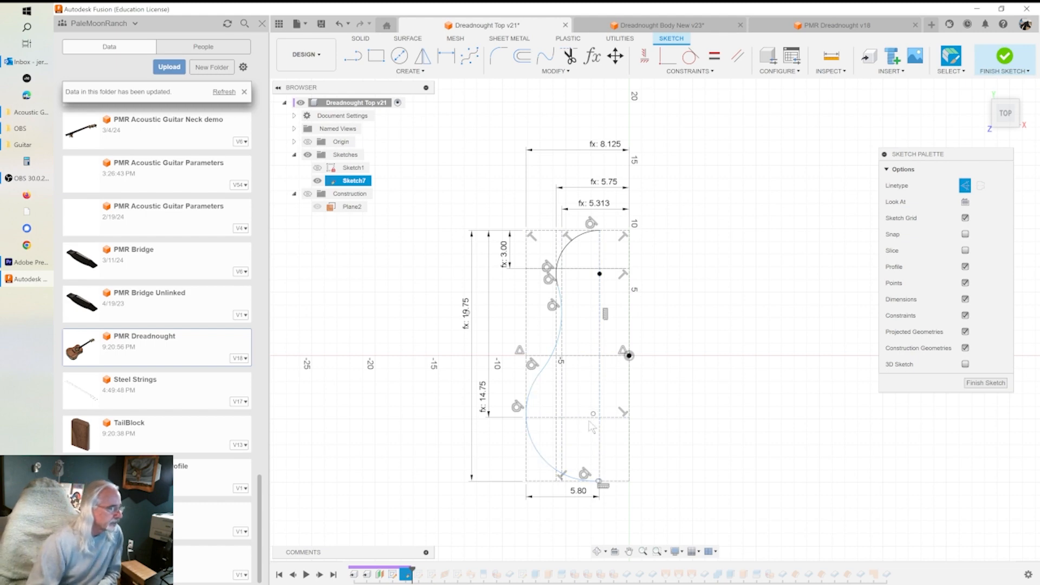
left_click(600, 404)
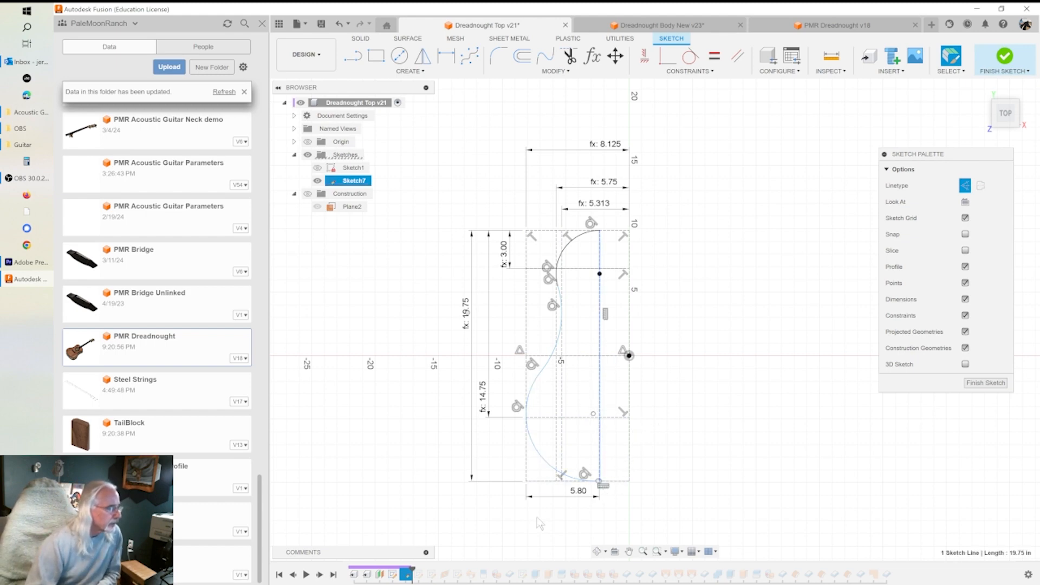
left_click(578, 496)
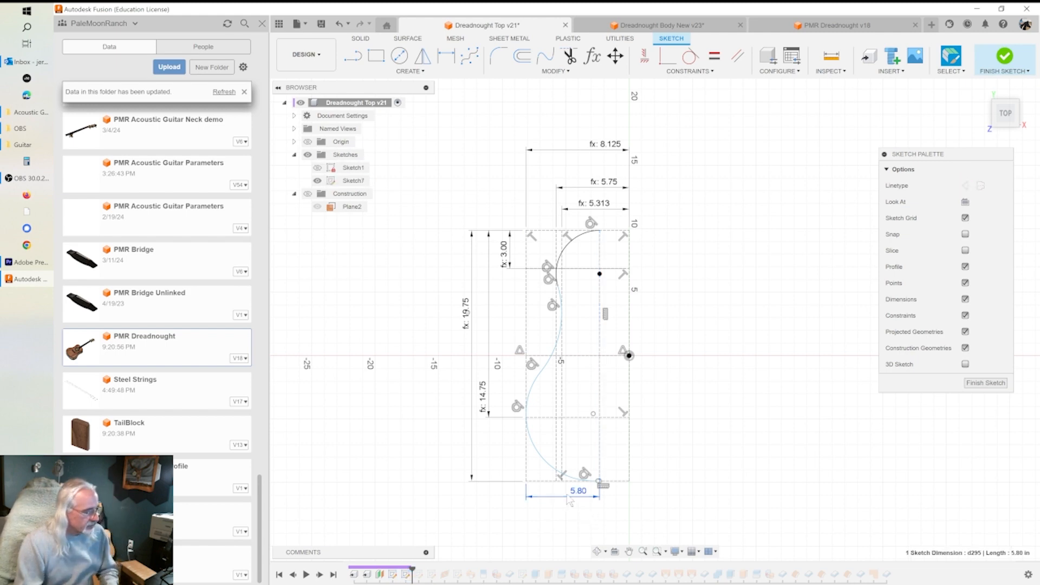
key("Delete")
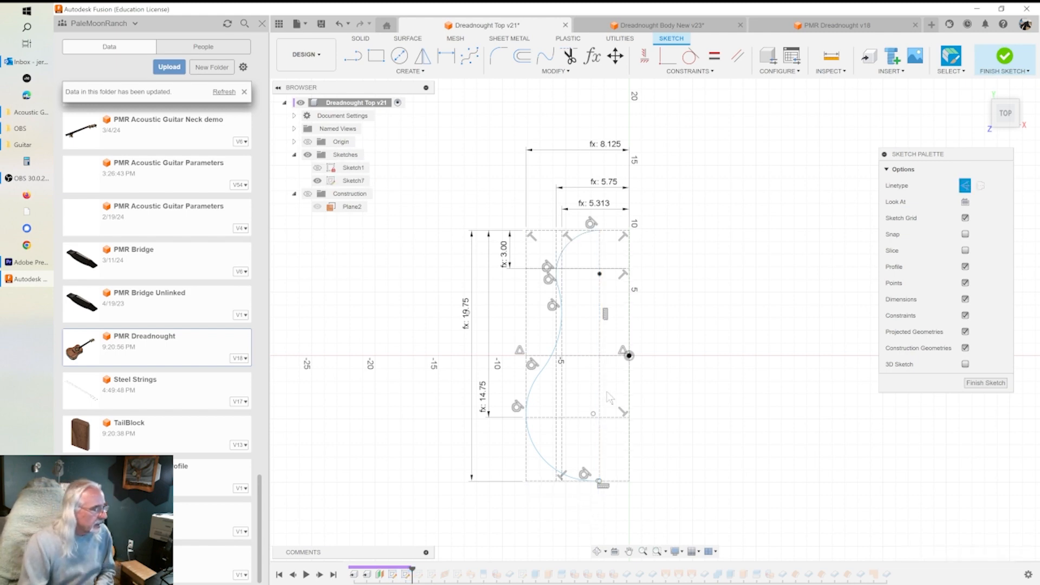
left_click_drag(602, 396, 600, 391)
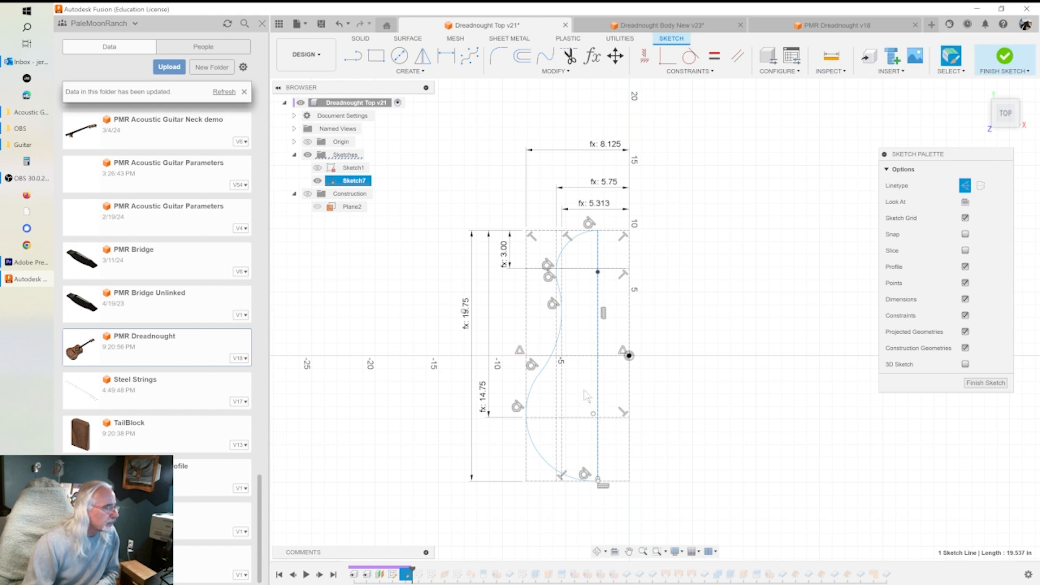
Undo the construction line move and the deletion of the two lower bout dimensions.
left_click(339, 26)
left_click(340, 26)
left_click(339, 26)
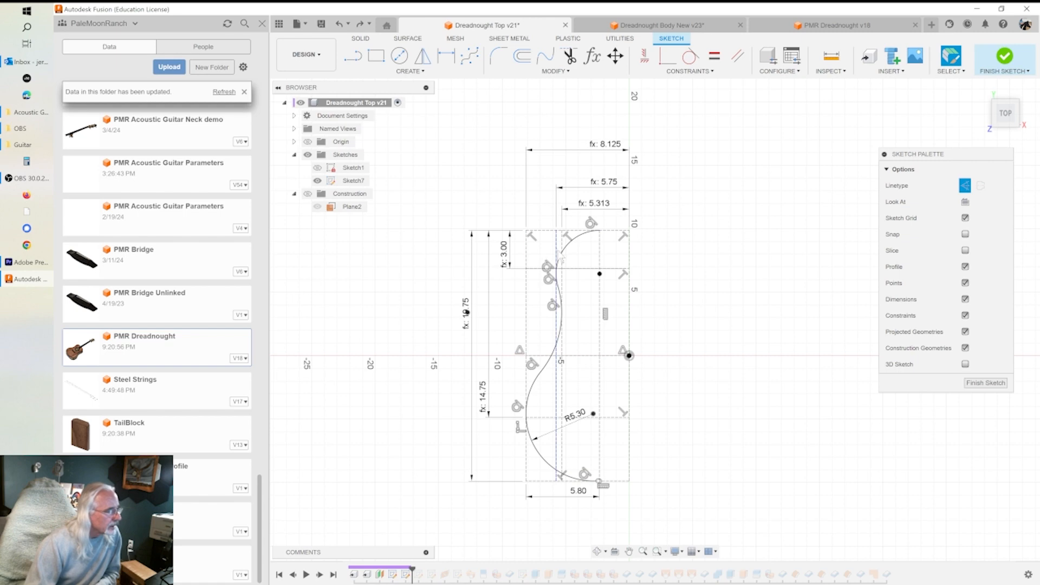
Delete the 5.80 dimension below the lower bout and move the vertical construction line through the arc centers slightly outward.
left_click(579, 493)
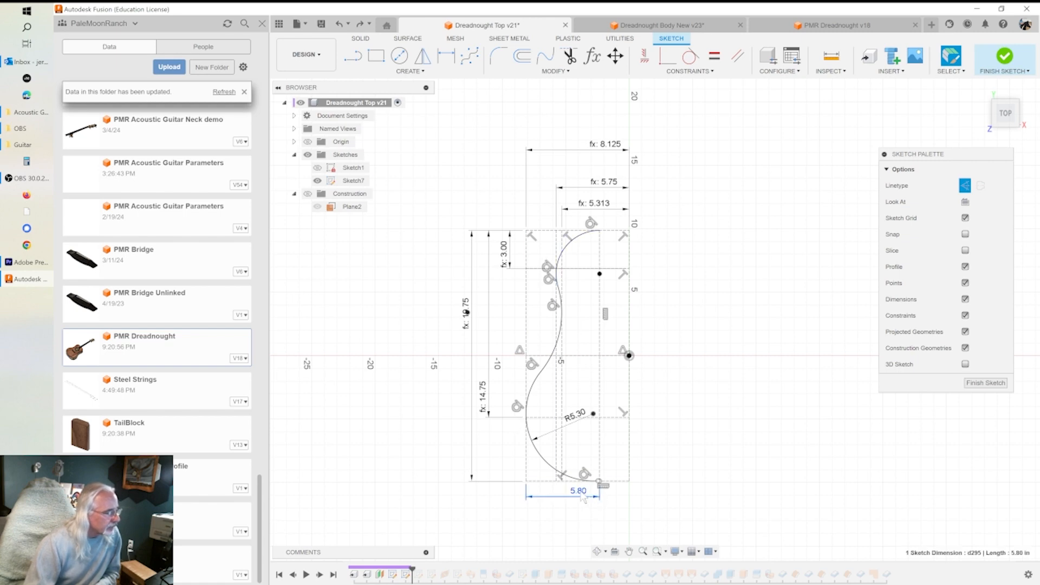
left_click(559, 320)
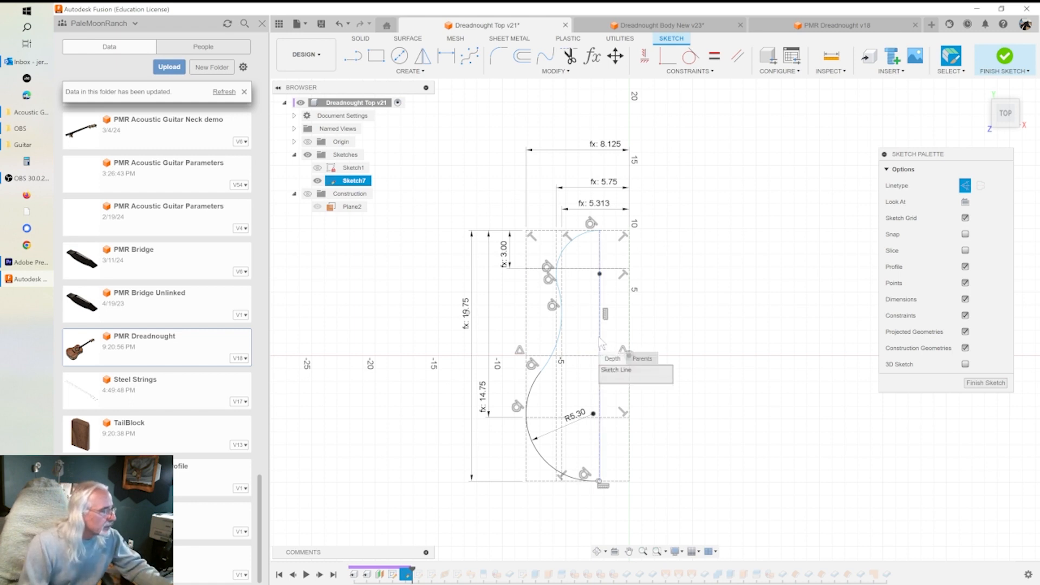
left_click_drag(603, 343, 598, 347)
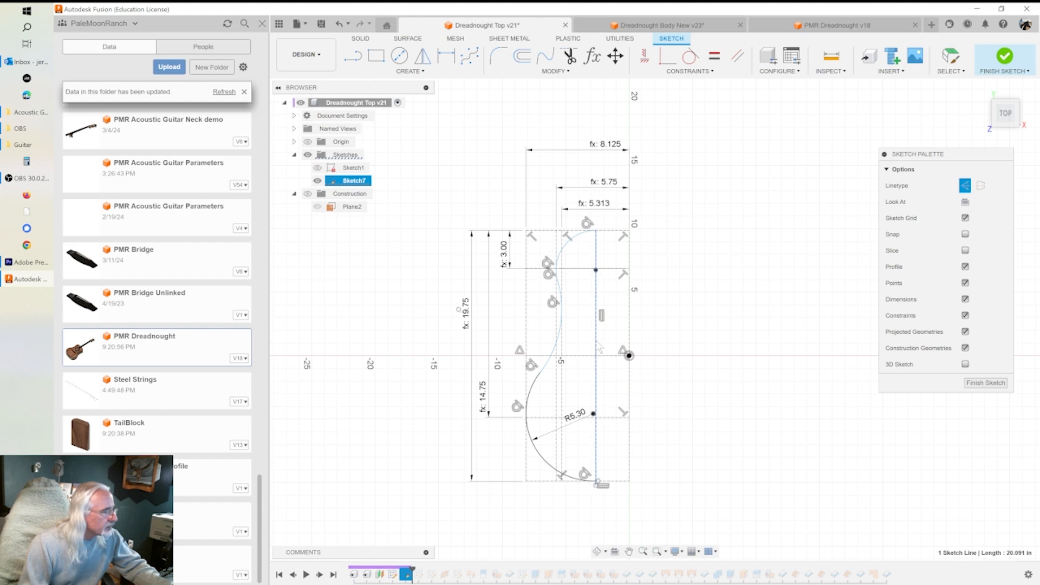
left_click_drag(598, 348, 598, 350)
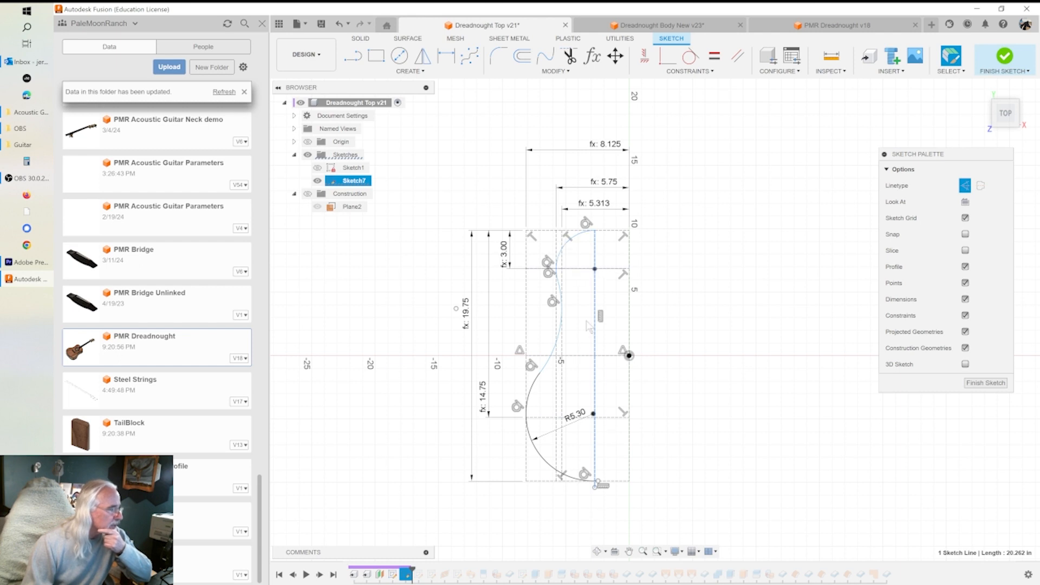
left_click_drag(600, 375, 600, 385)
Dimension the vertical construction line's horizontal distance from the lower outer corner of the width line as 5.5 in.
left_click(446, 56)
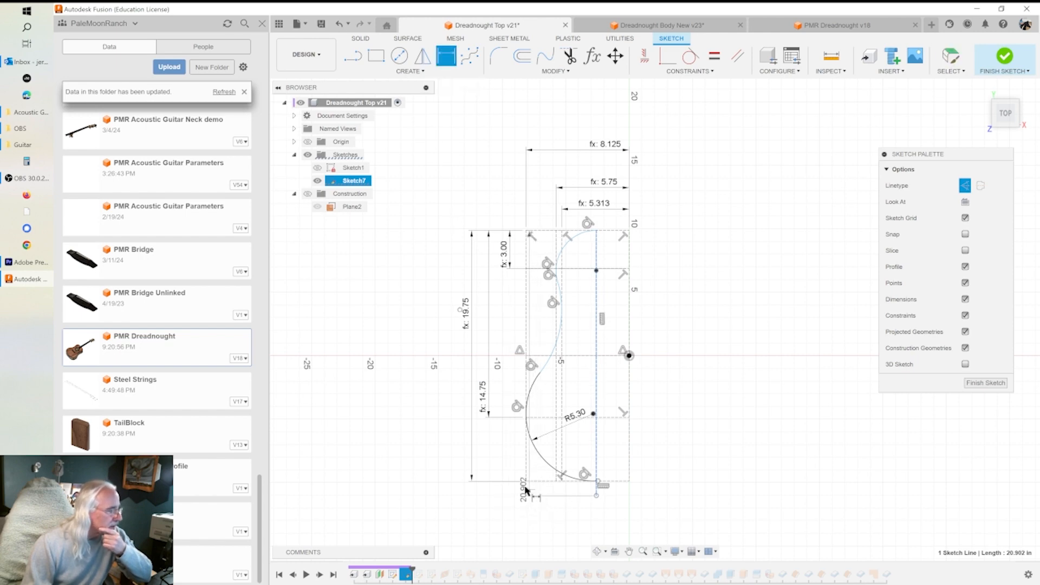
left_click(526, 482)
left_click(563, 512)
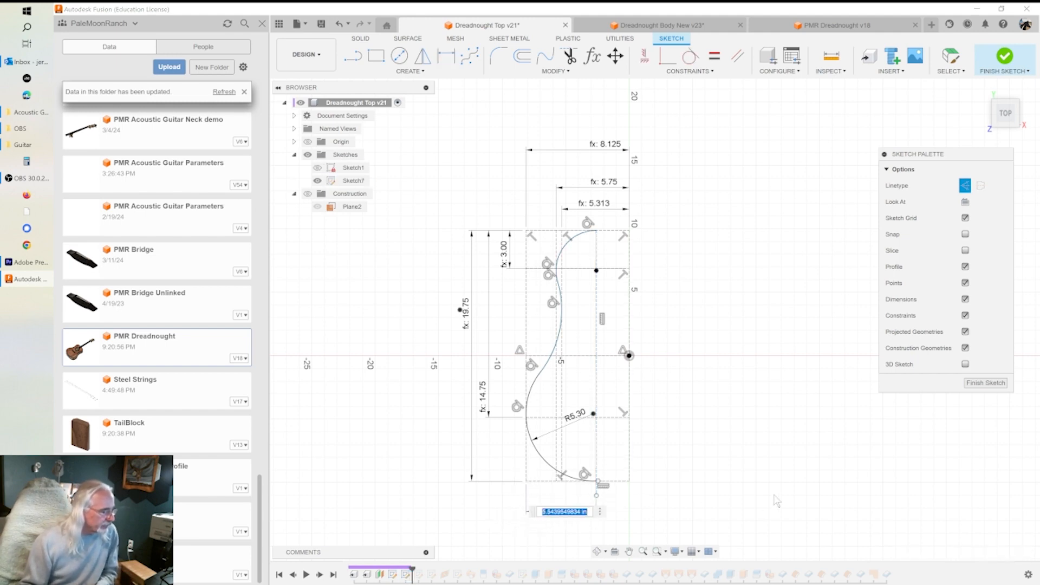
type("5.5")
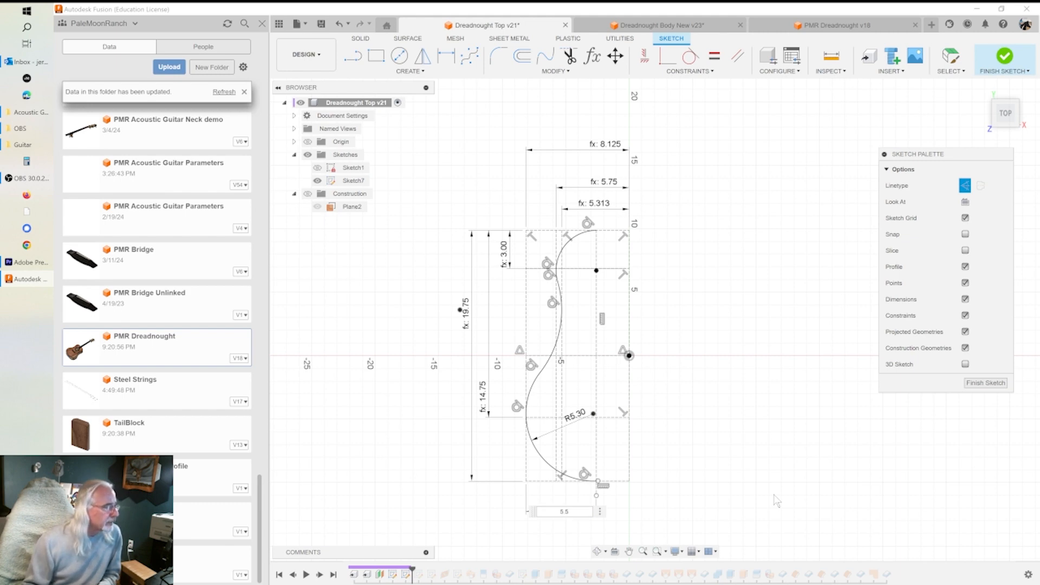
key("Return")
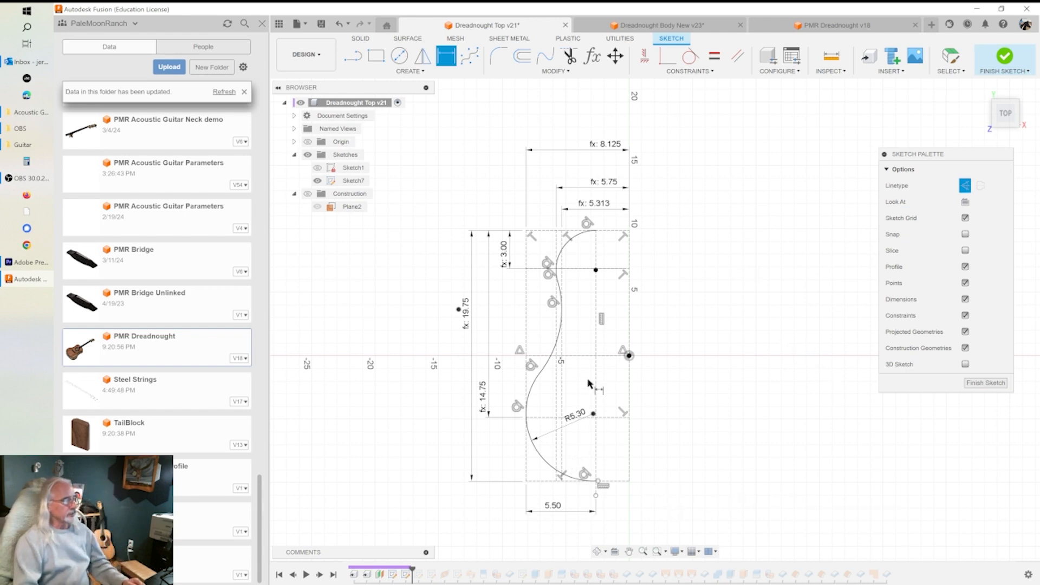
Trim the lower bout arc's overhang past the vertical construction line and back to its tangent point on the lower edge.
scroll(592, 268, "up", 4)
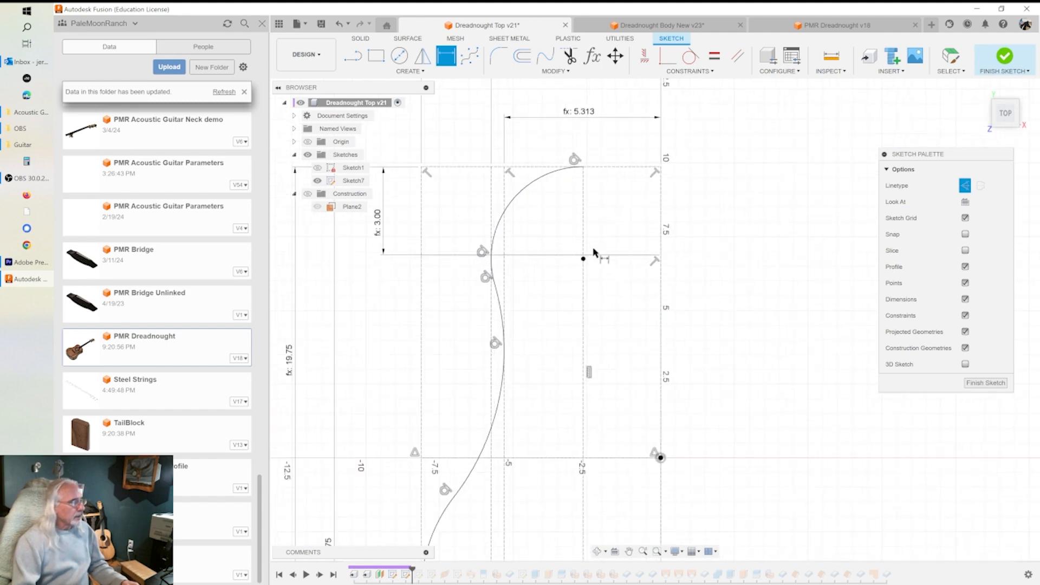
scroll(605, 234, "down", 3)
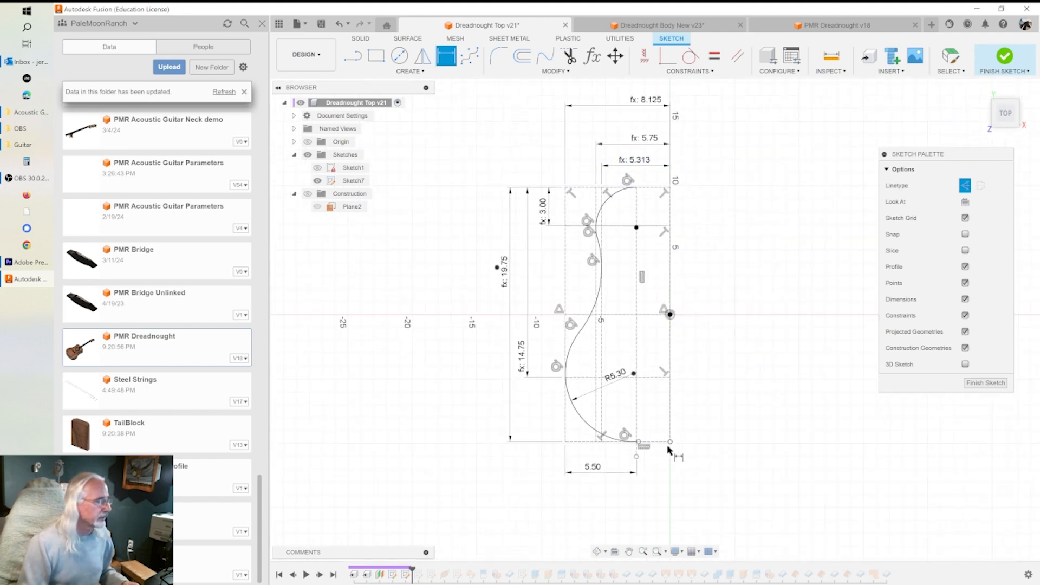
scroll(651, 187, "up", 2)
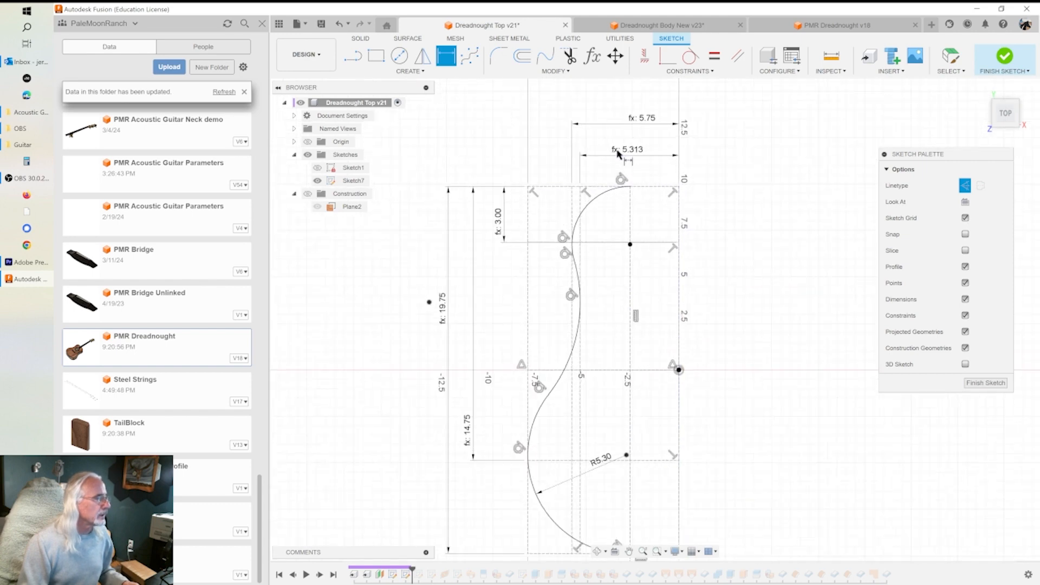
key("Escape")
scroll(663, 488, "up", 1)
middle_click_drag(662, 455, 660, 332)
key("t")
scroll(617, 401, "up", 6)
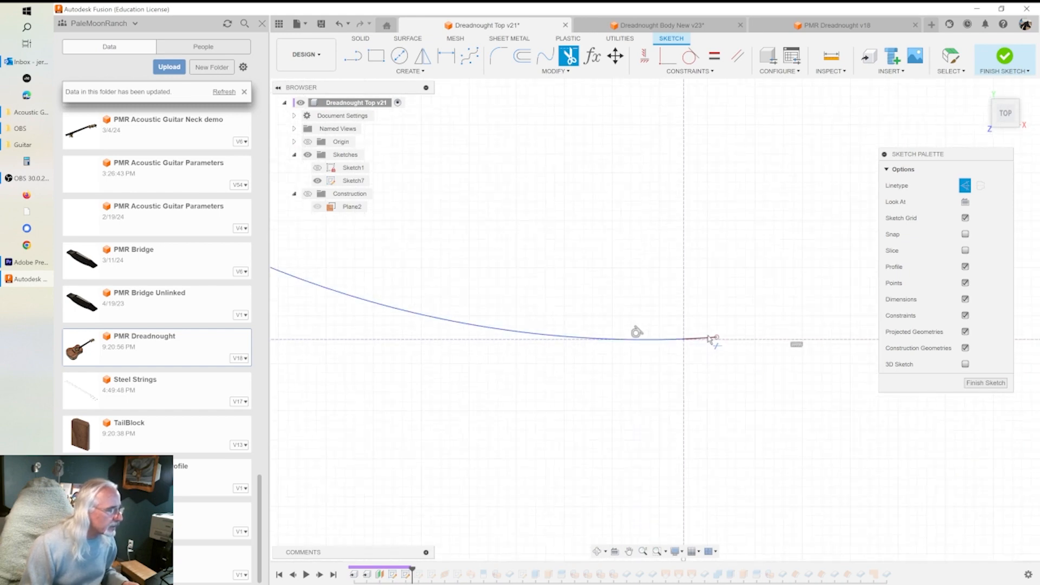
left_click(708, 339)
scroll(672, 374, "up", 4)
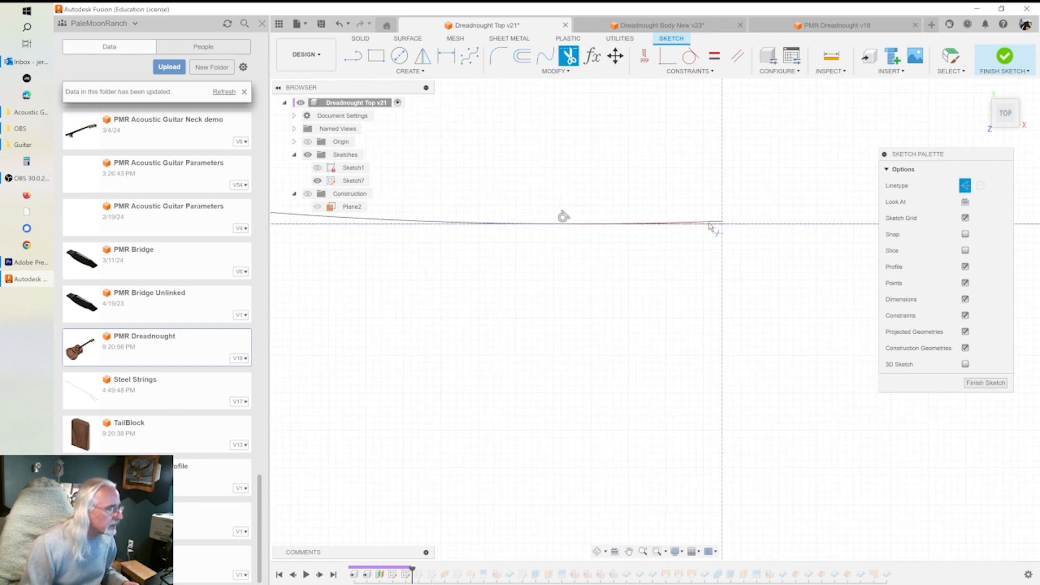
left_click(717, 225)
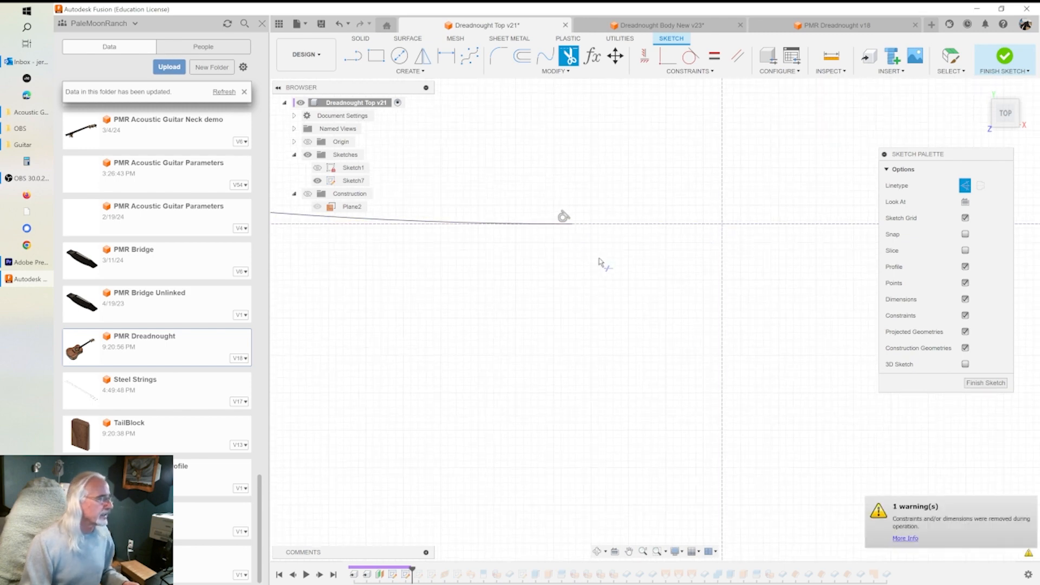
key("Escape")
Draw a horizontal line from the inner end of the lower bout arc along the lower edge to the vertical centerline.
scroll(610, 386, "down", 5)
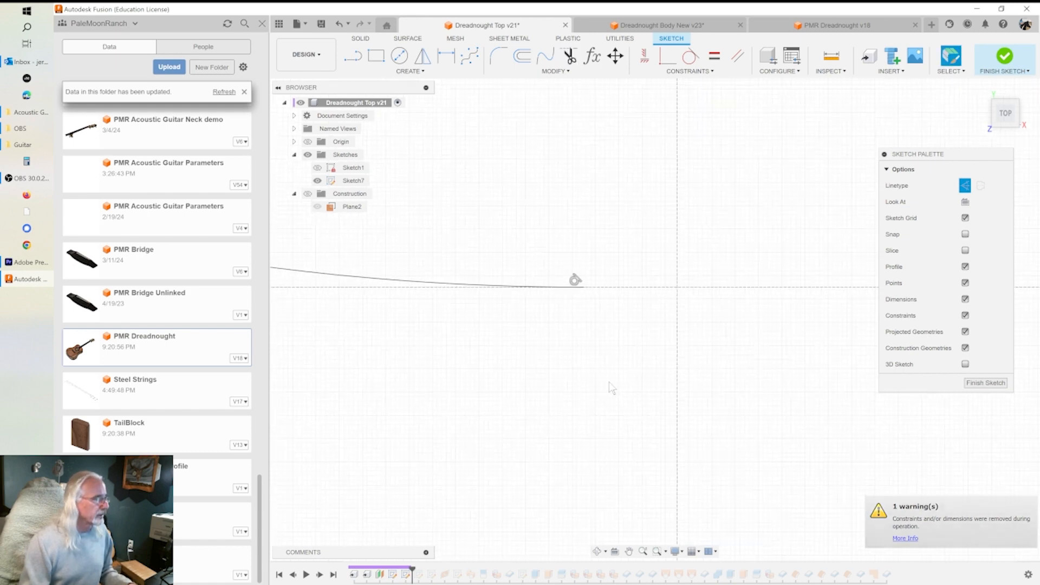
left_click(353, 55)
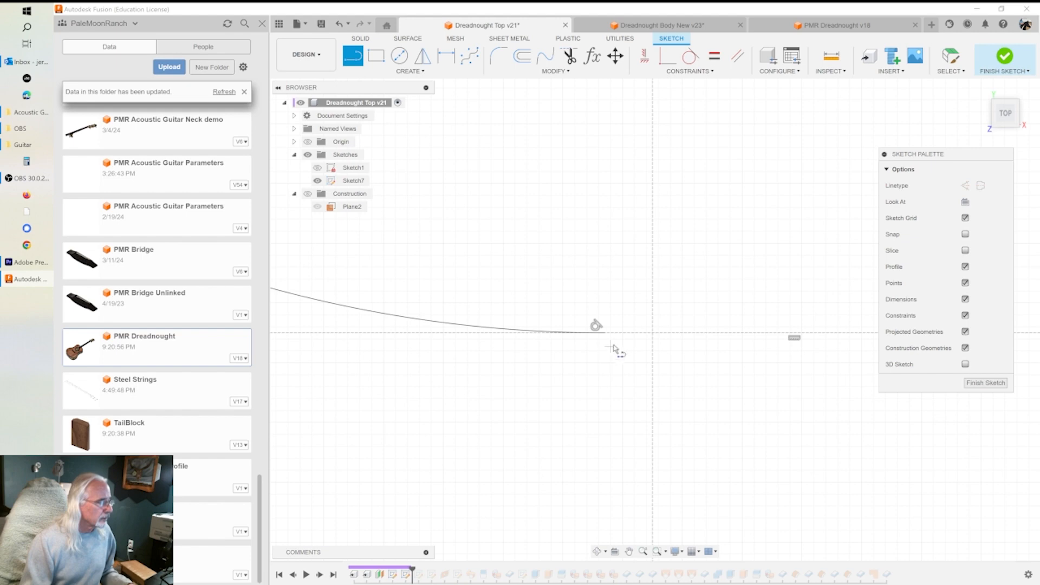
left_click(605, 333)
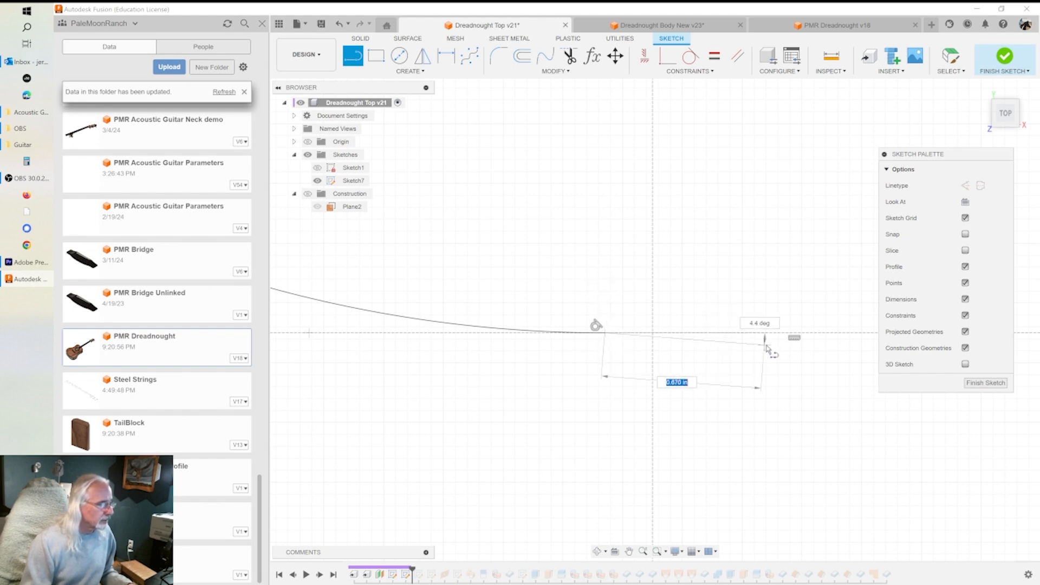
scroll(776, 406, "down", 1)
middle_click_drag(829, 402, 477, 442)
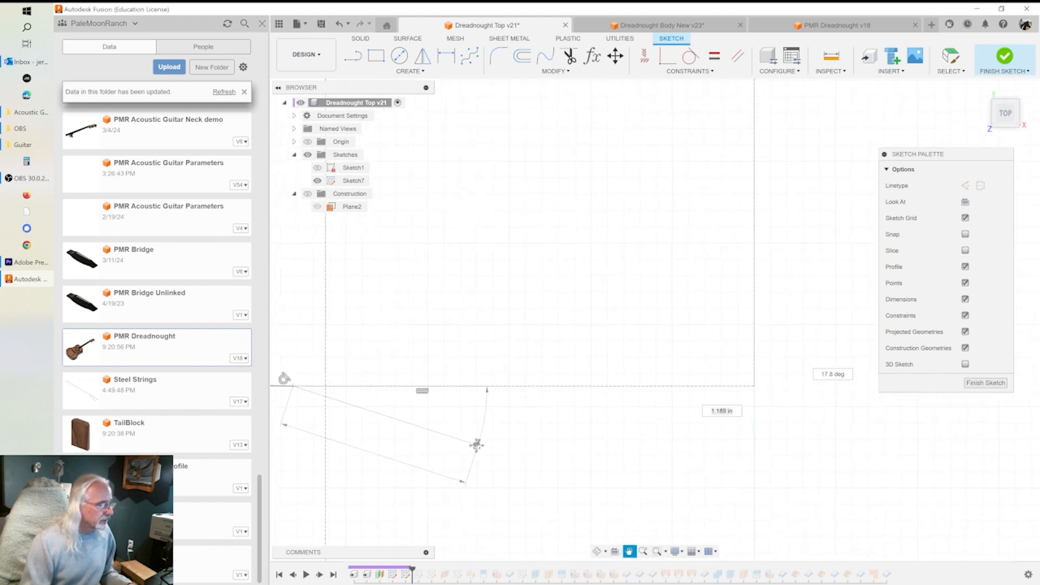
left_click(725, 391)
Draw a 2.625 in horizontal line from the inner end of the upper bout arc along the upper edge to the vertical centerline.
scroll(694, 425, "down", 7)
scroll(660, 260, "down", 3)
middle_click_drag(660, 214, 677, 554)
scroll(665, 334, "up", 6)
scroll(650, 274, "up", 6)
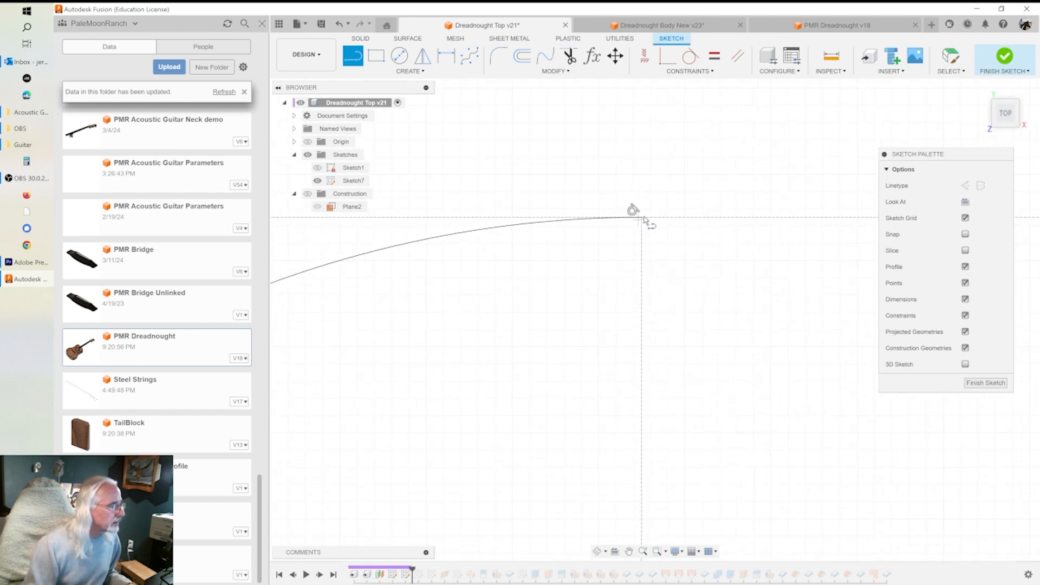
left_click(642, 217)
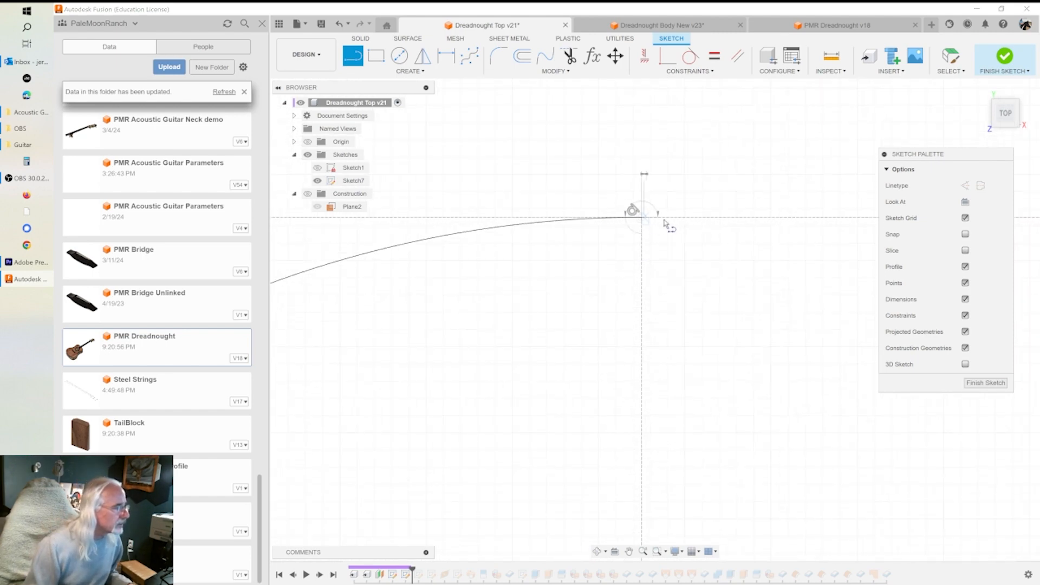
mouse_move(801, 297)
middle_mouse_down()
mouse_move(367, 355)
mouse_move(214, 362)
middle_mouse_up()
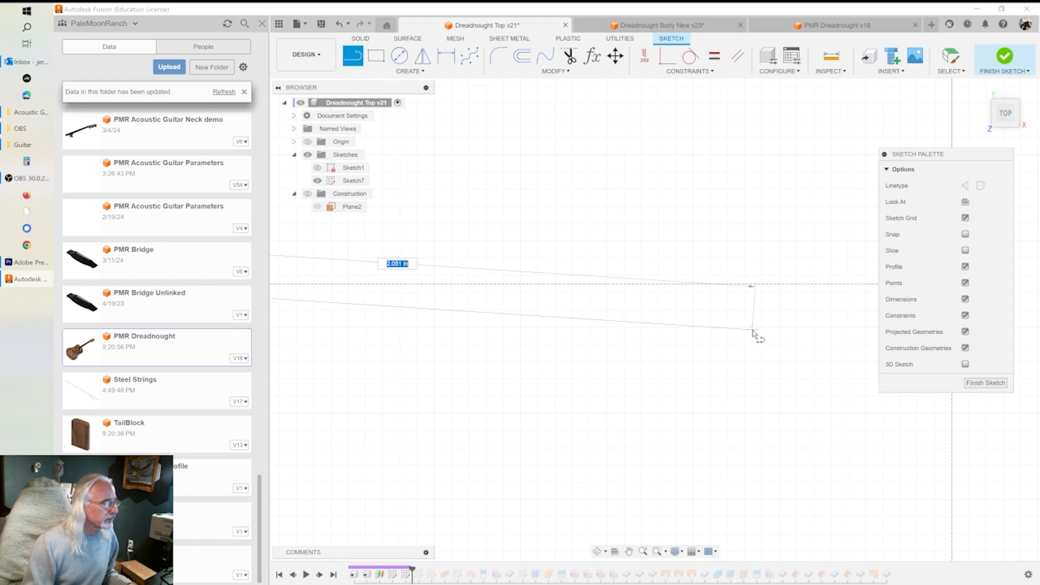
middle_click_drag(792, 320, 467, 348)
left_click(588, 306)
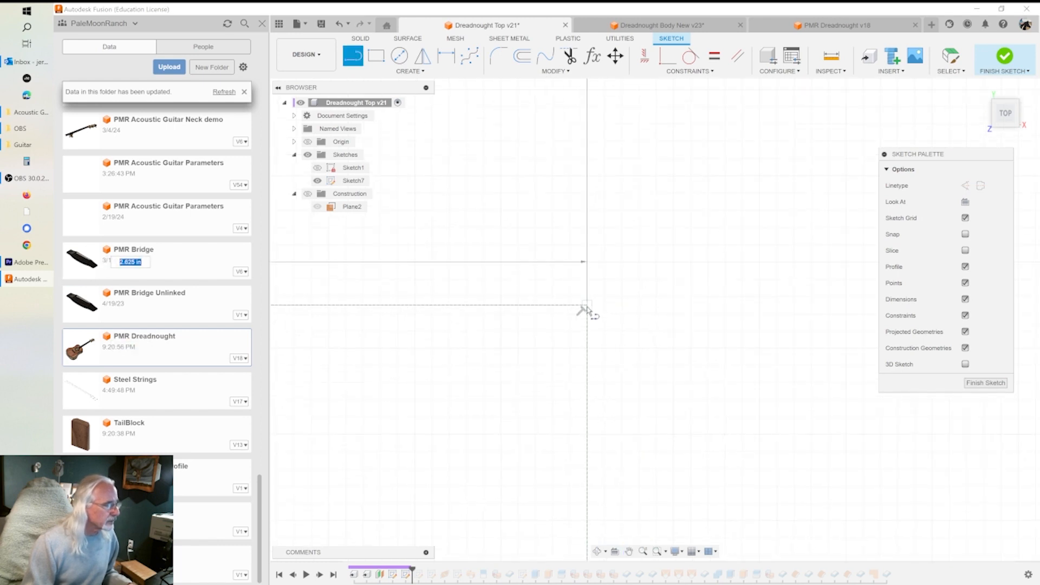
scroll(672, 380, "down", 6)
key("Escape")
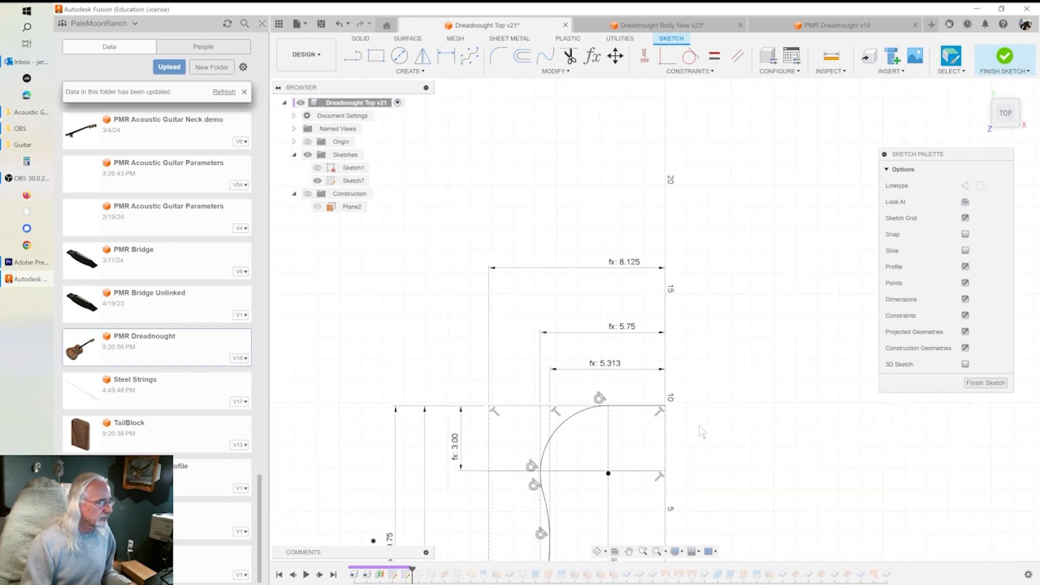
Hide the sketch's construction geometries, projected geometries, constraints, points and dimensions so only the half outline is displayed.
scroll(701, 432, "down", 3)
scroll(705, 325, "up", 4)
scroll(707, 295, "down", 3)
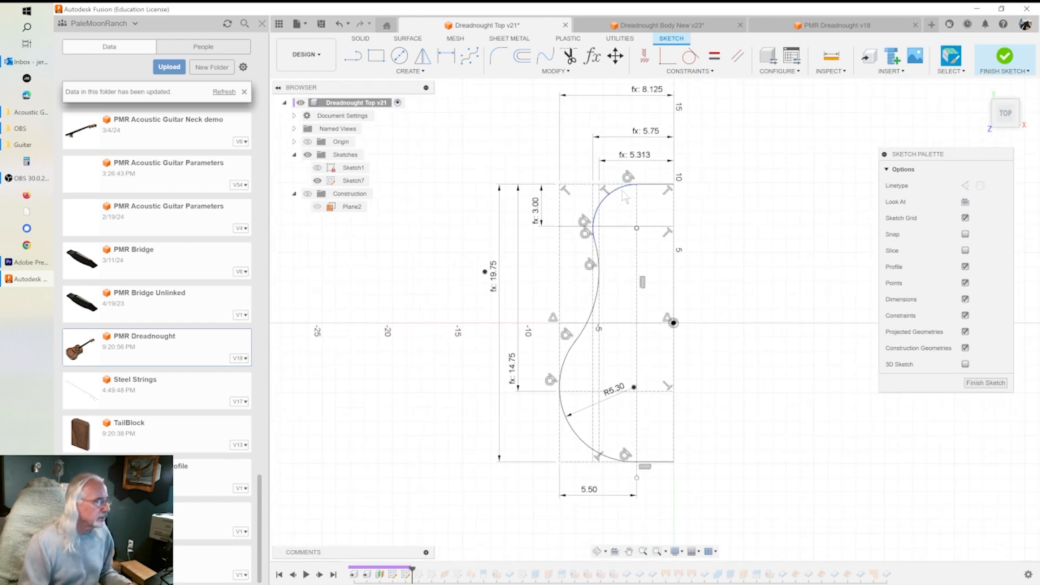
left_click(966, 348)
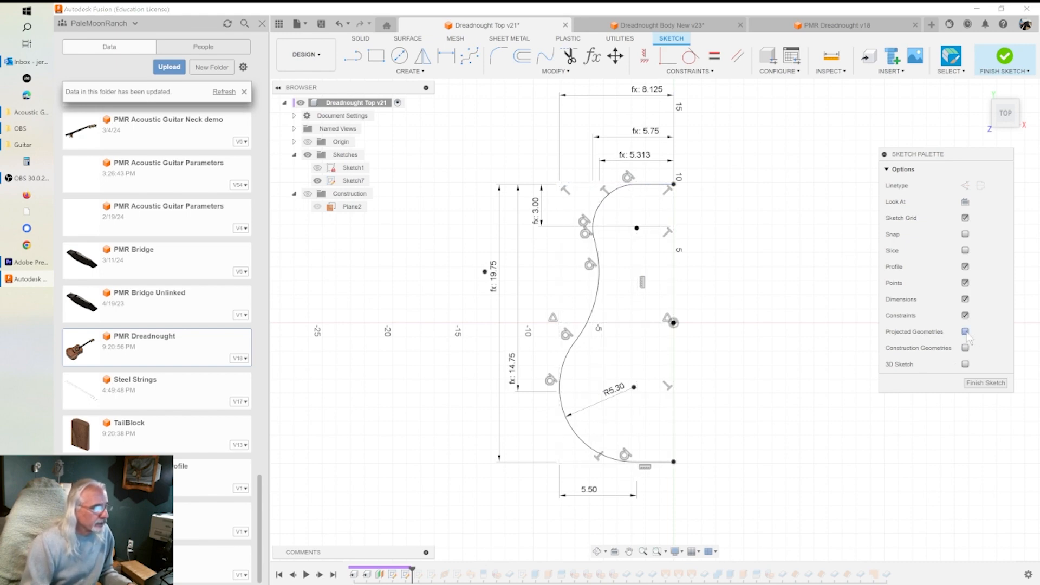
left_click(966, 316)
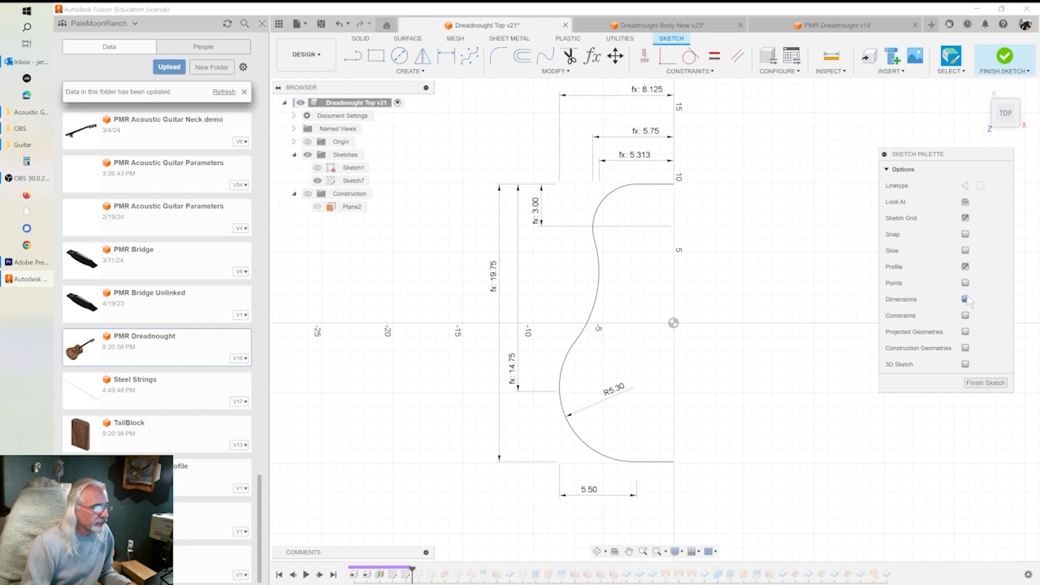
left_click(965, 300)
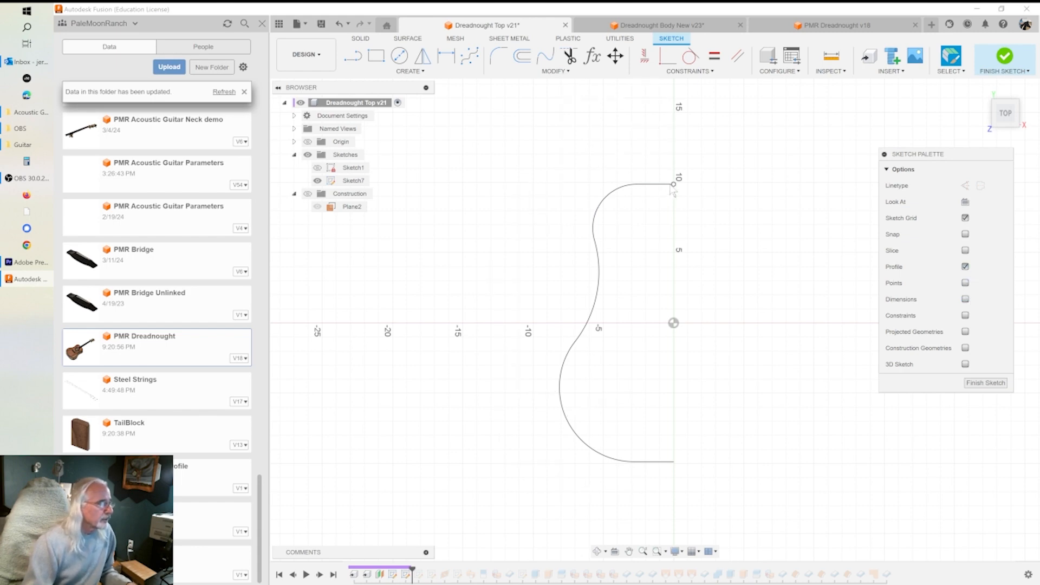
Examine the join between the upper bout arc and its closing line, and the overall shape of the half outline.
scroll(637, 186, "up", 5)
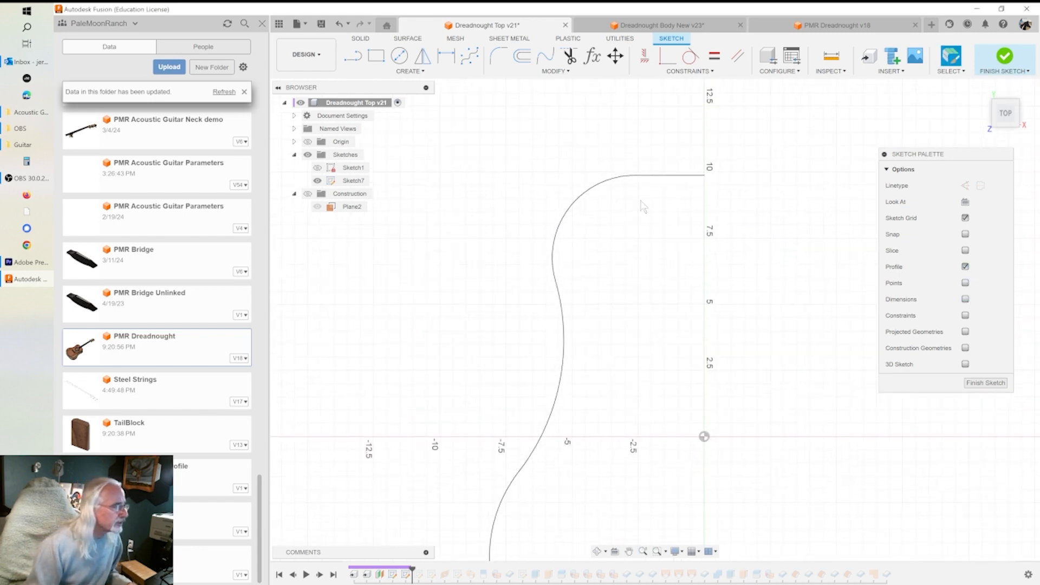
scroll(639, 181, "up", 2)
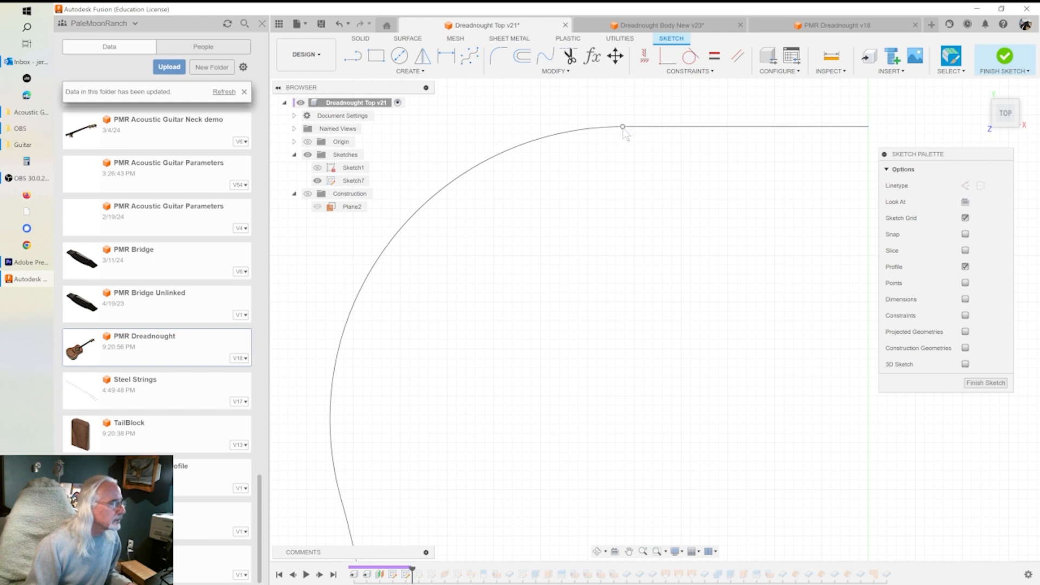
scroll(626, 130, "up", 3)
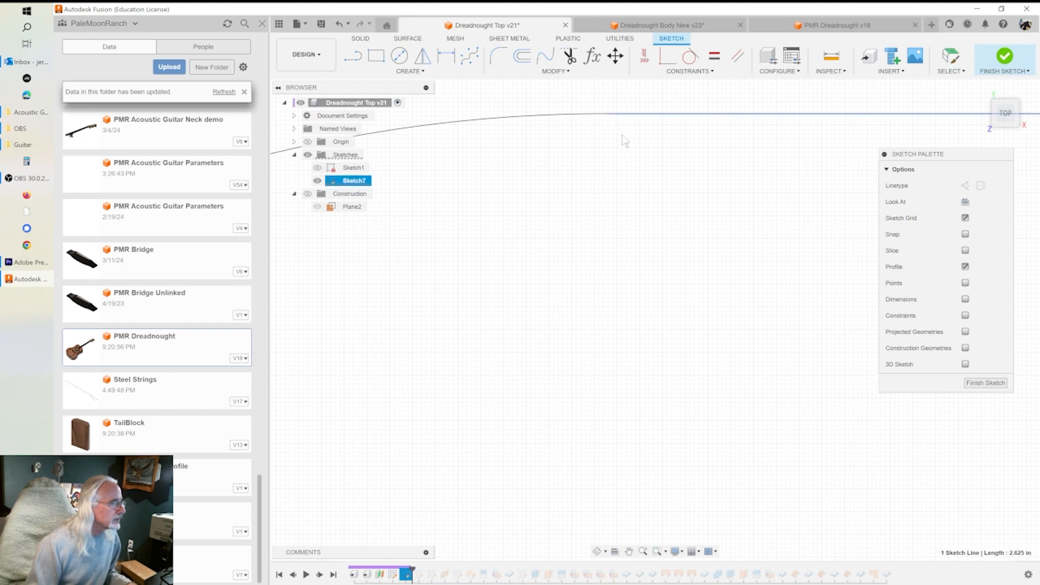
scroll(655, 157, "up", 2)
scroll(753, 263, "down", 3)
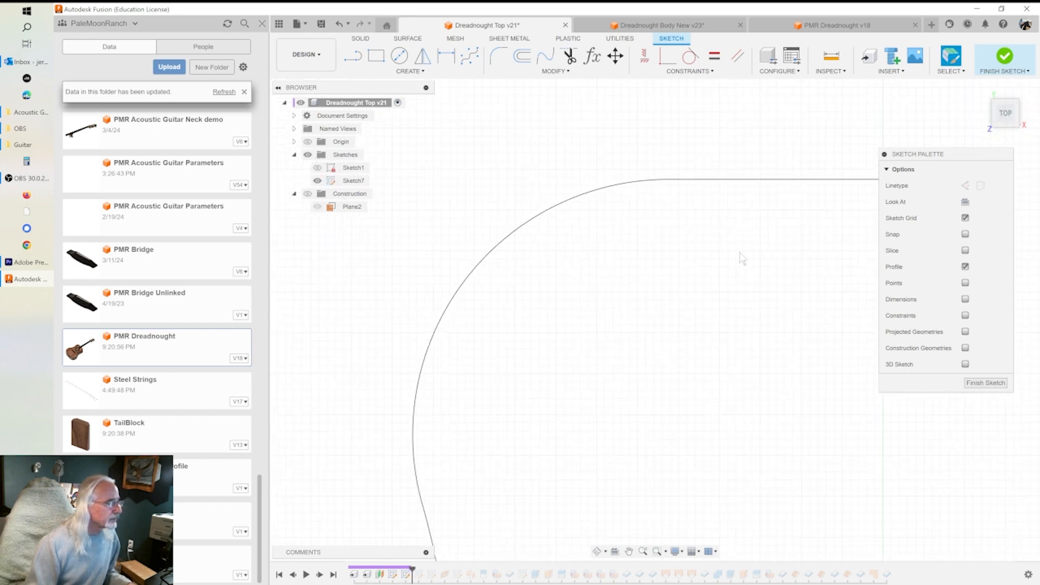
scroll(783, 298, "down", 5)
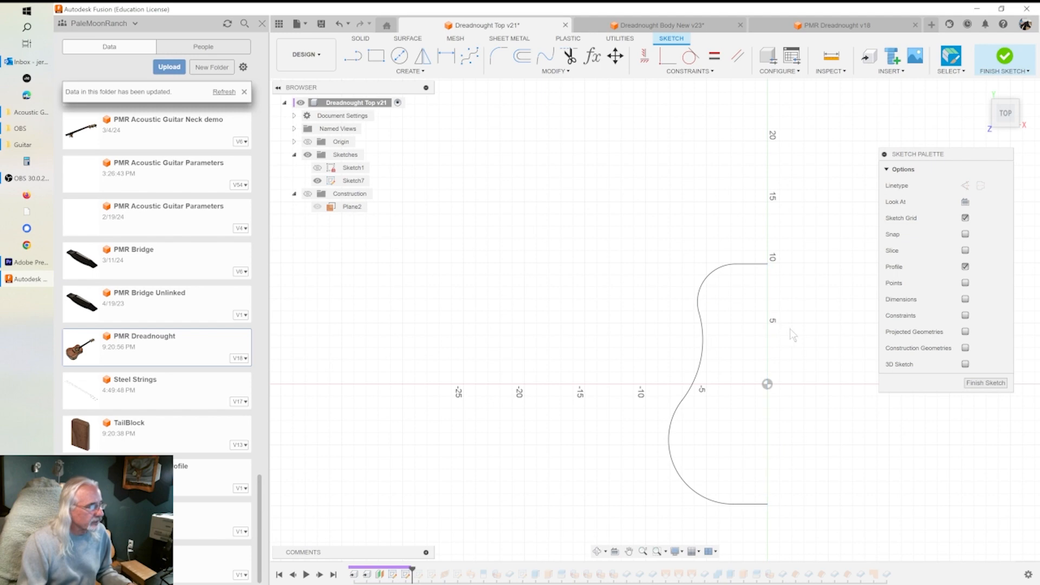
scroll(734, 293, "up", 2)
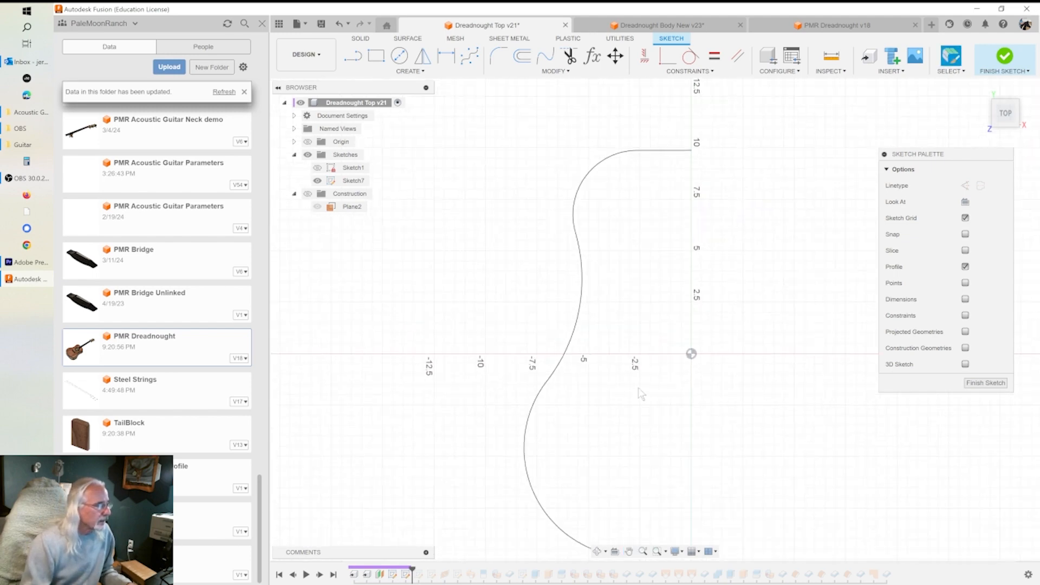
scroll(648, 342, "down", 3)
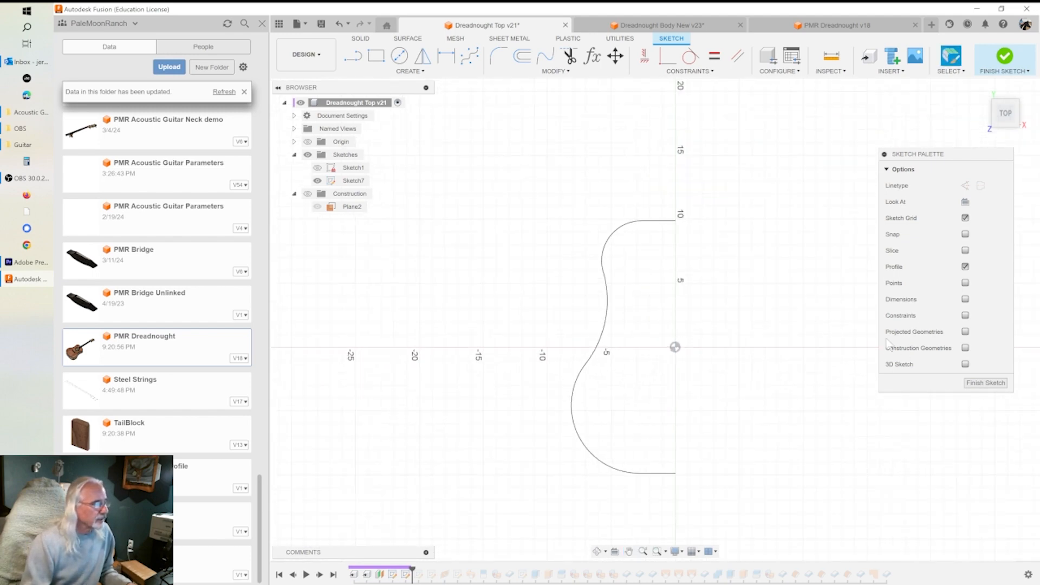
Show the construction geometries and mirror the two closing lines and the upper bout, waist and lower bout arcs about the vertical centerline.
left_click(966, 348)
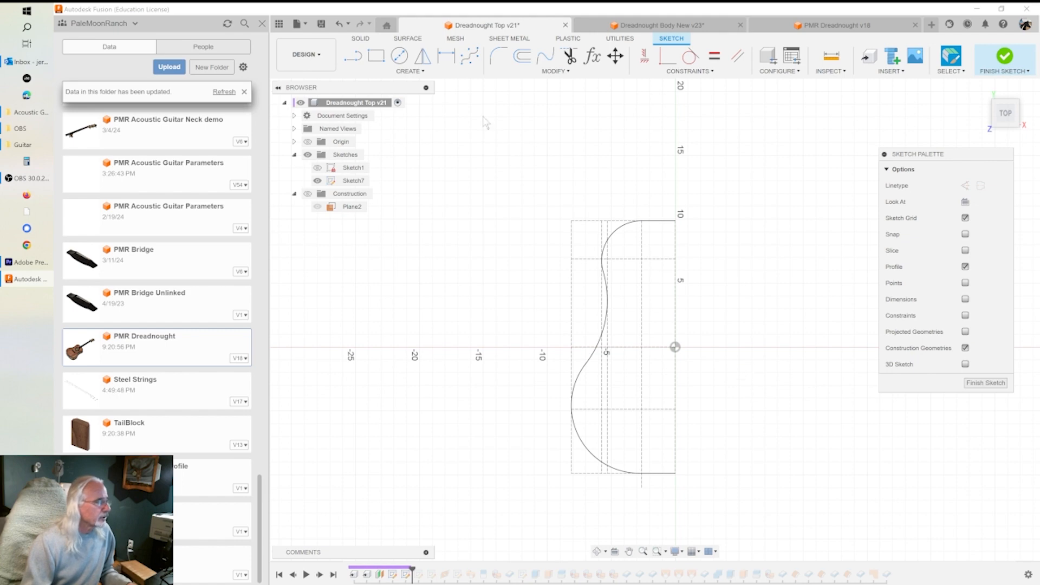
left_click(410, 72)
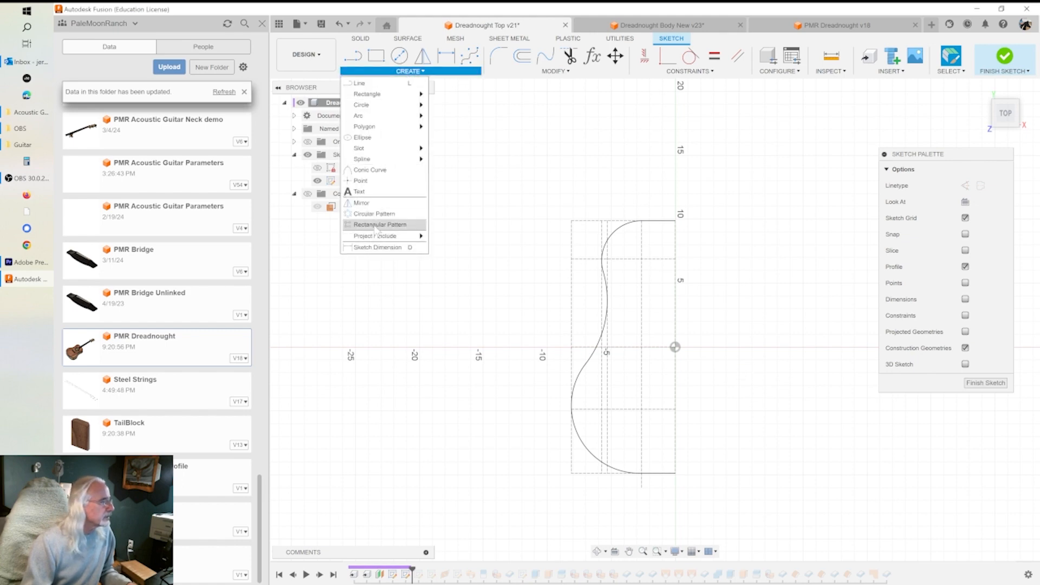
left_click(362, 203)
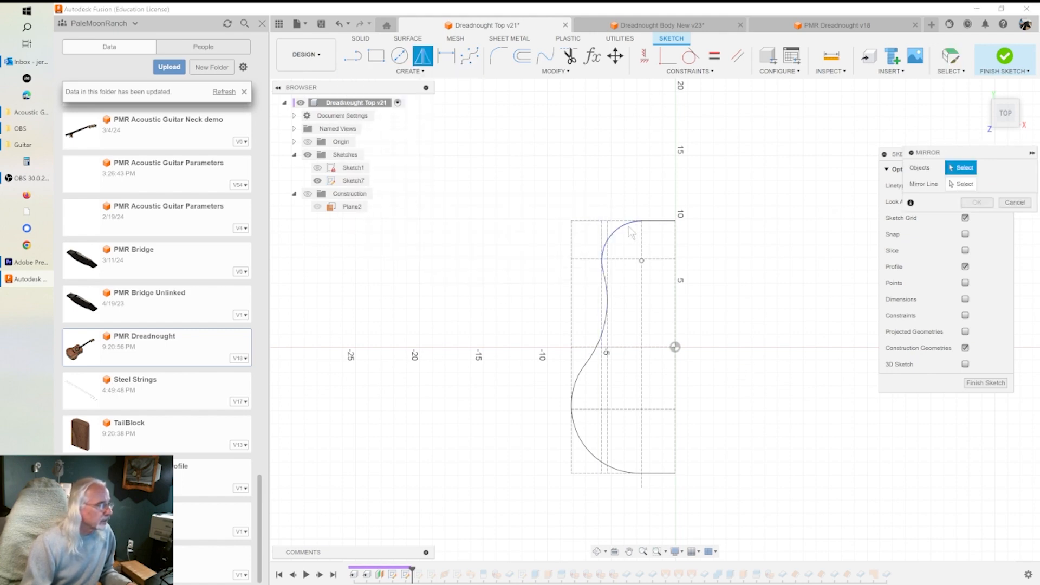
left_click(660, 228)
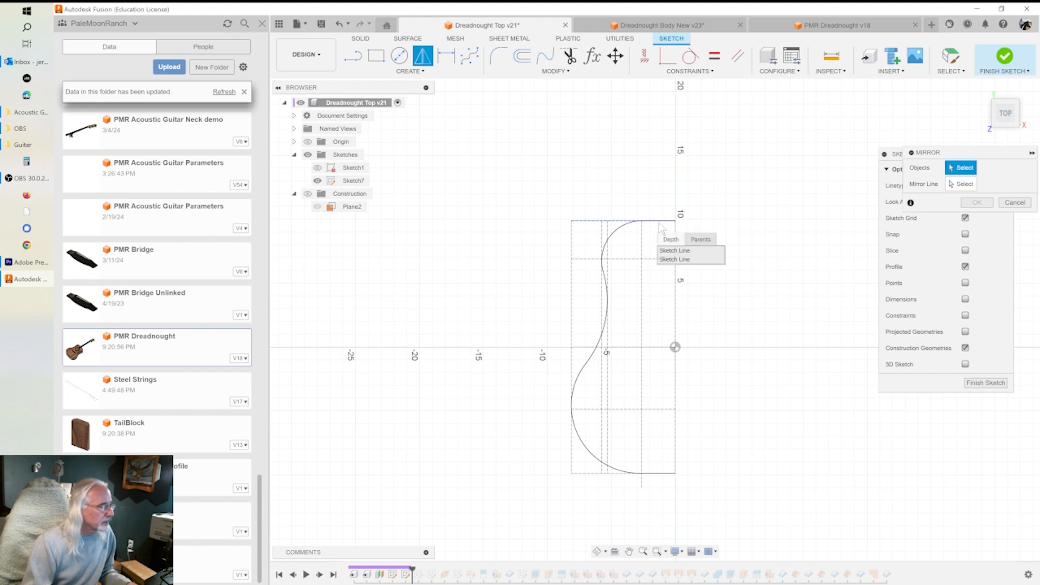
left_click(676, 260)
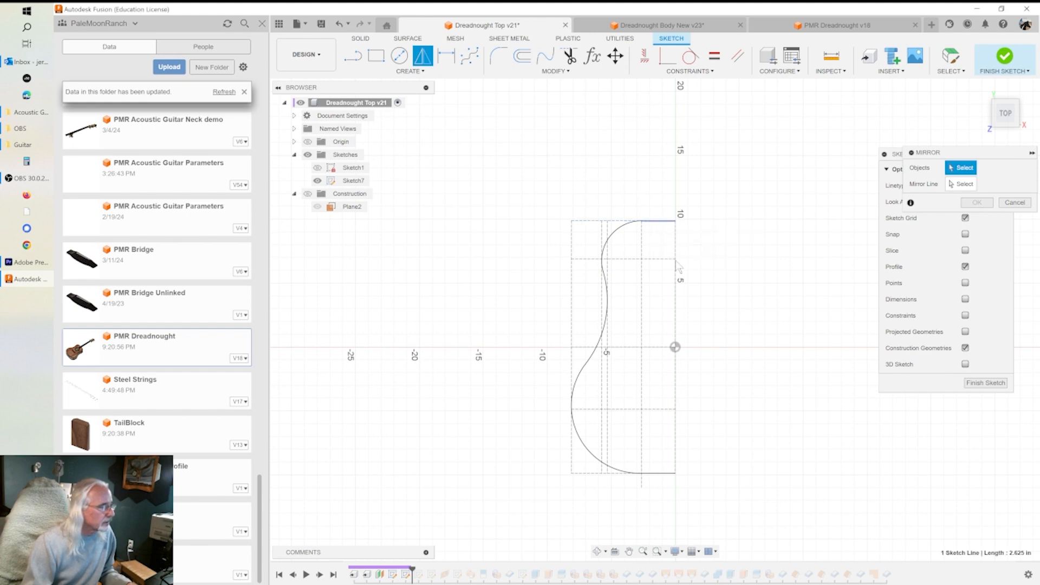
left_click(622, 229)
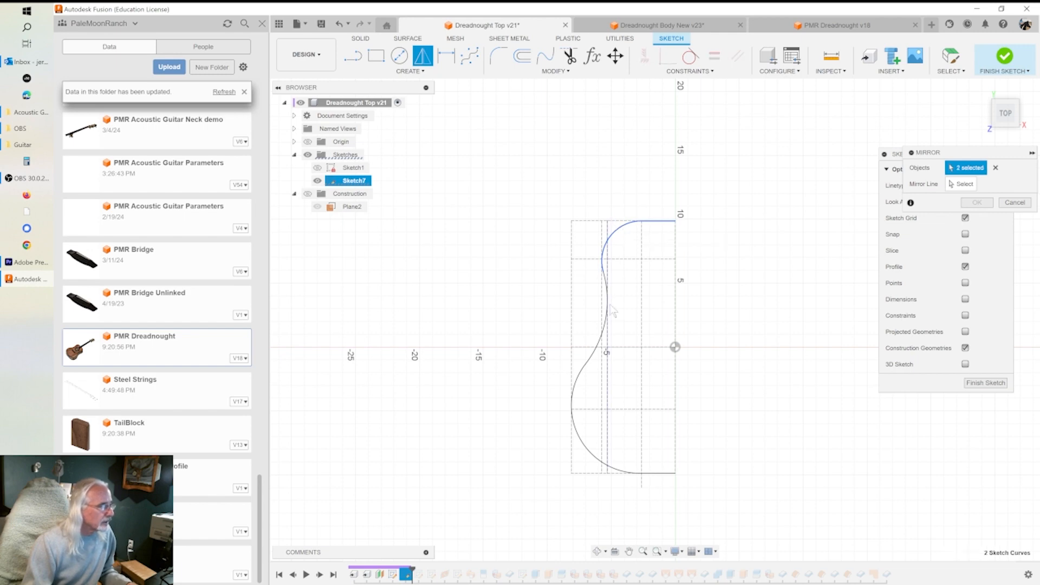
left_click(608, 284)
left_click(630, 474)
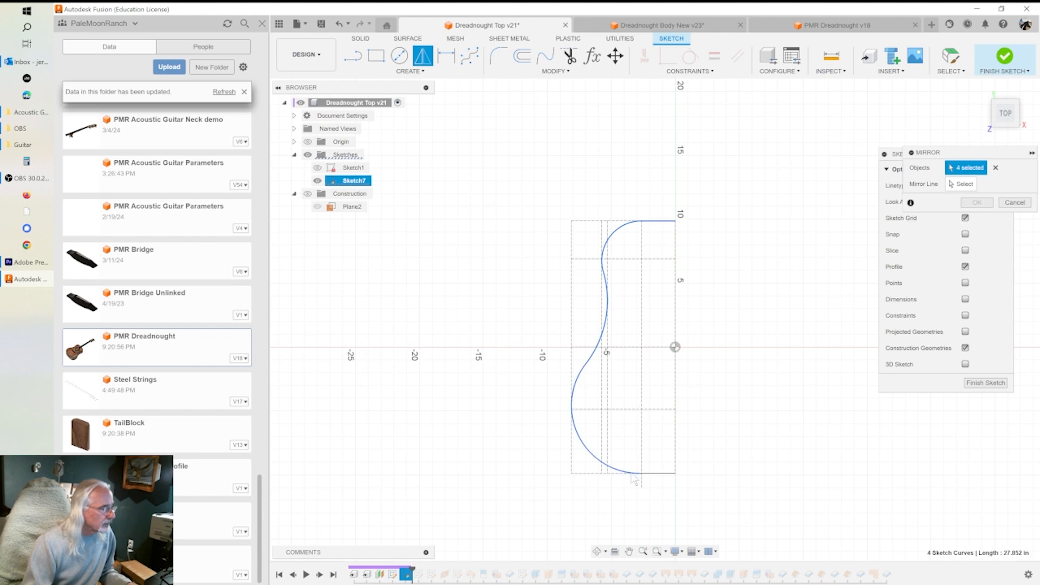
left_click(652, 479)
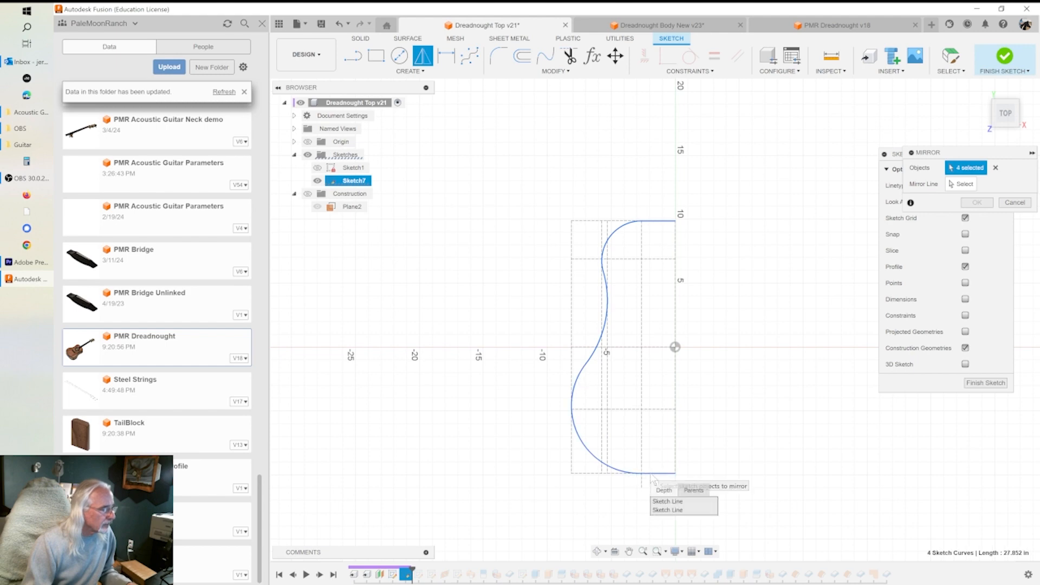
left_click(667, 511)
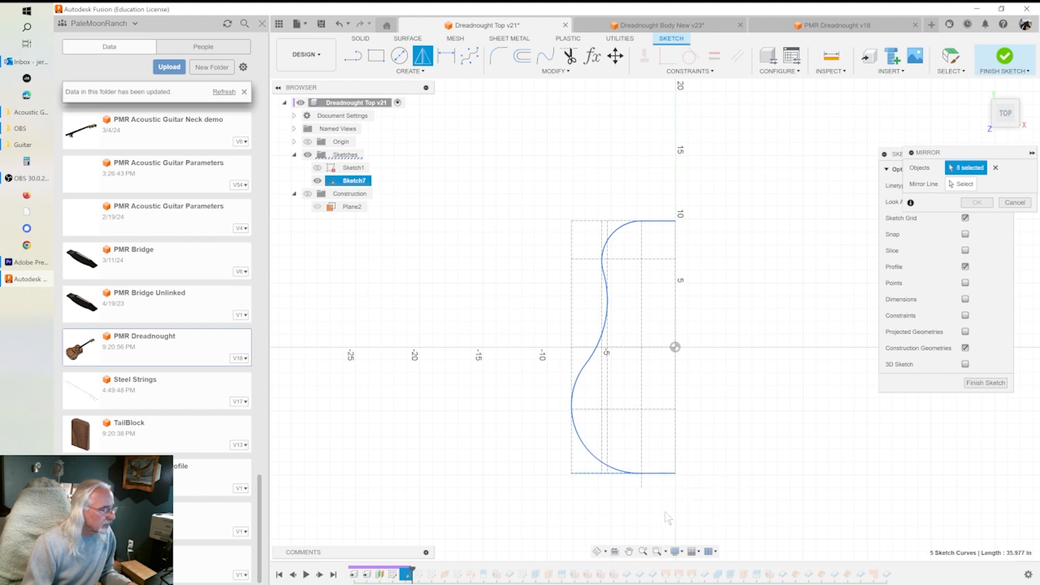
left_click(660, 475)
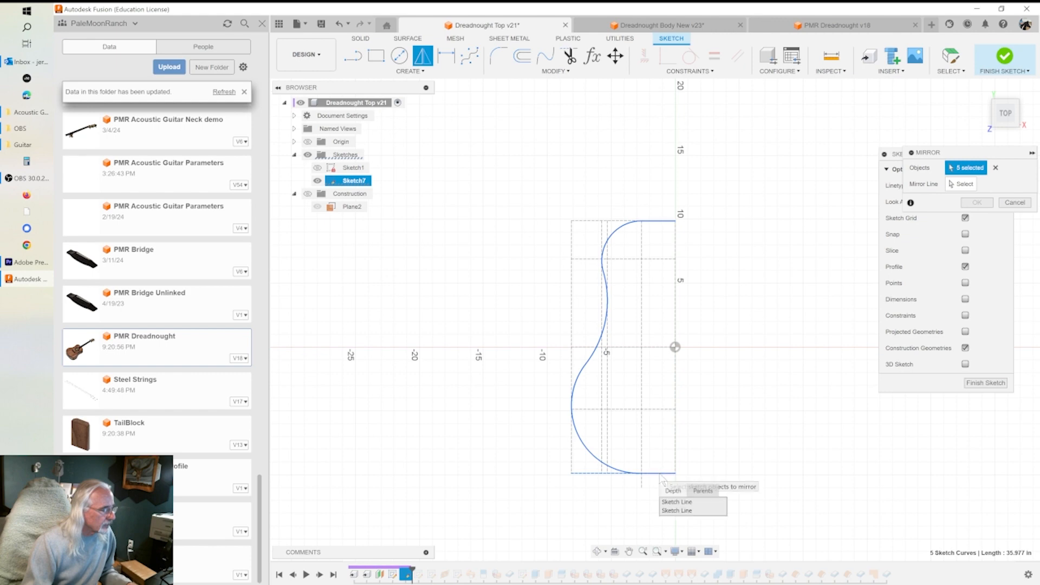
left_click(672, 503)
left_click(594, 476)
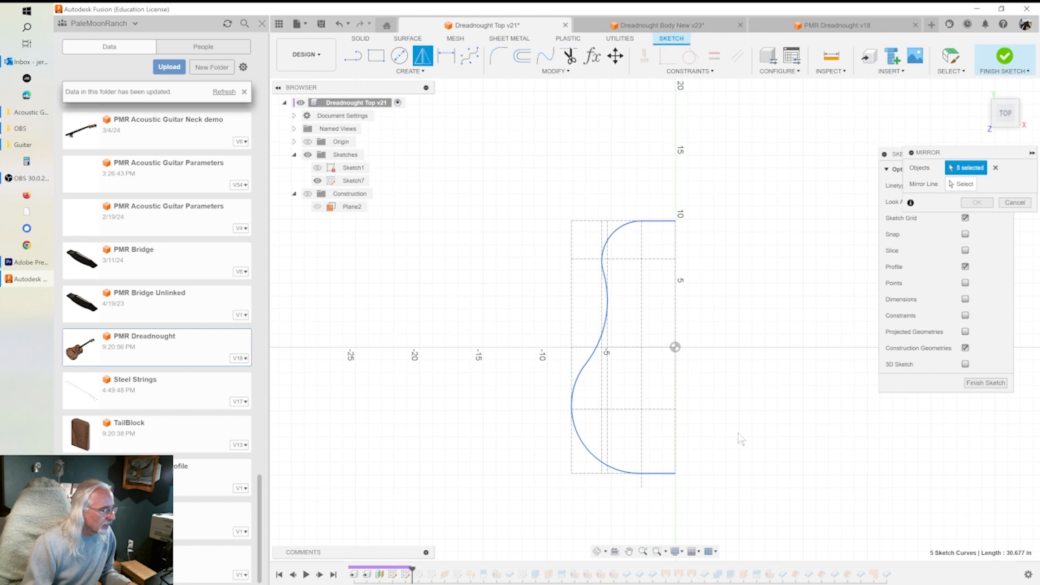
left_click(963, 184)
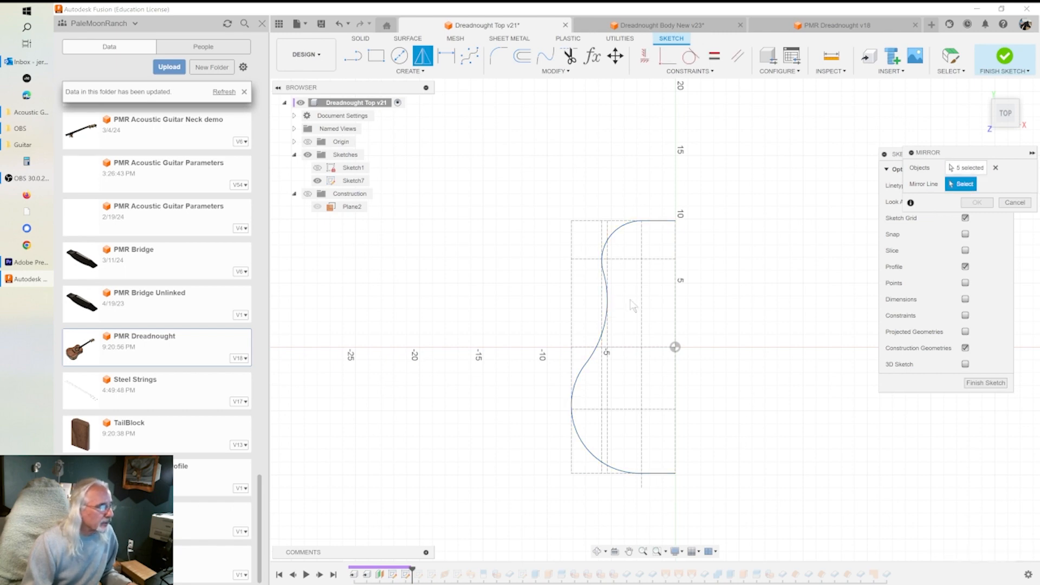
left_click(677, 314)
Finish the sketch with the full body outline and reopen Sketch7 for editing.
left_click(982, 384)
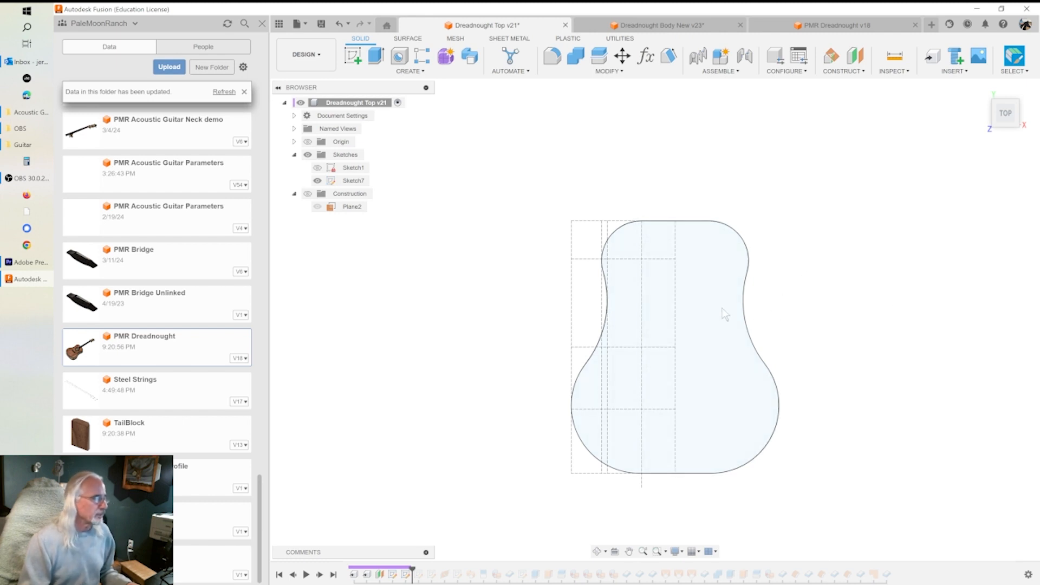
scroll(714, 349, "down", 1)
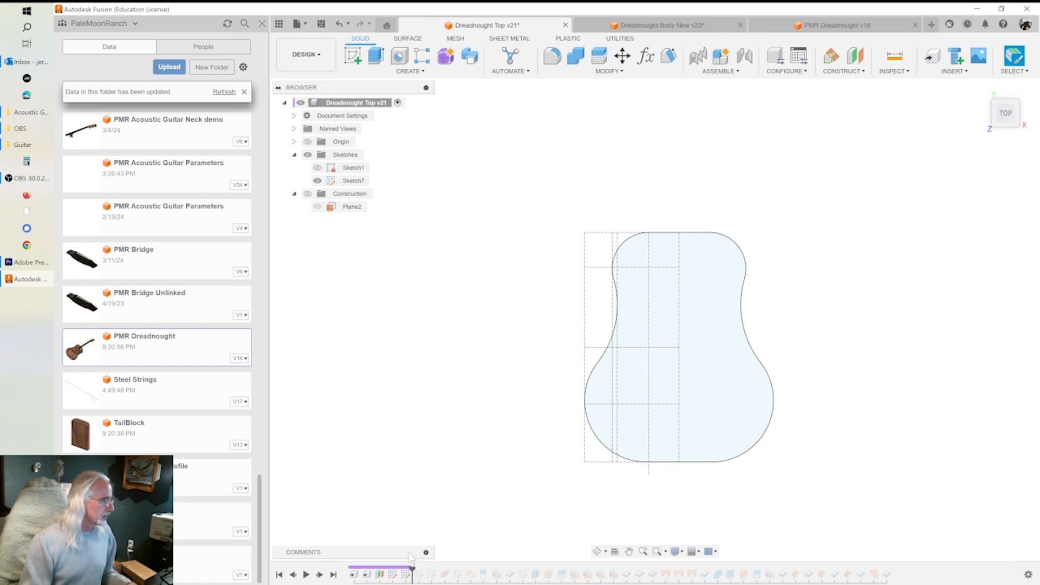
double_click(332, 181)
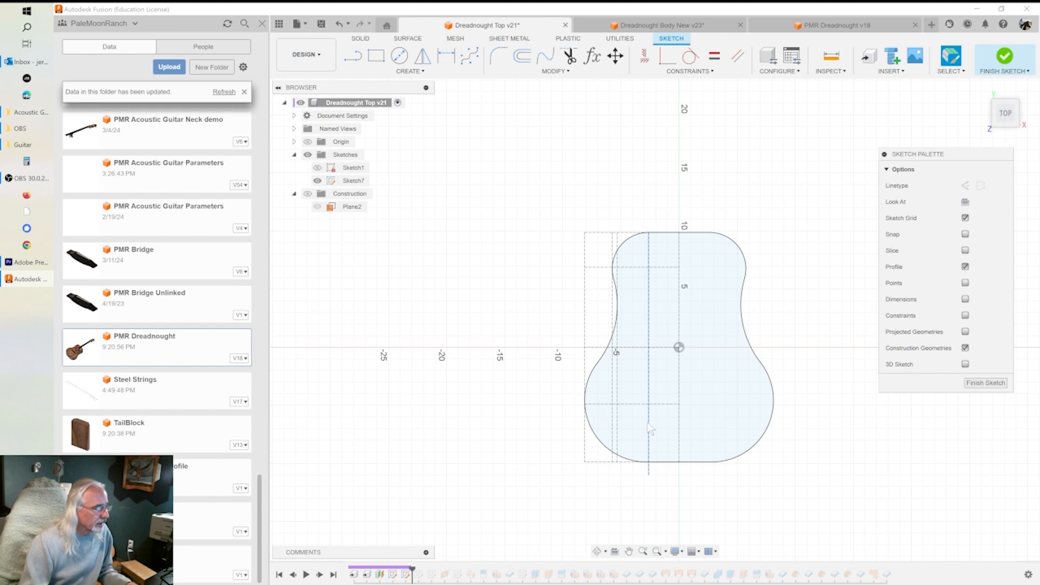
Make the lower endpoint of the vertical construction line coincident with the body outline's bottom closing line.
left_click(648, 453)
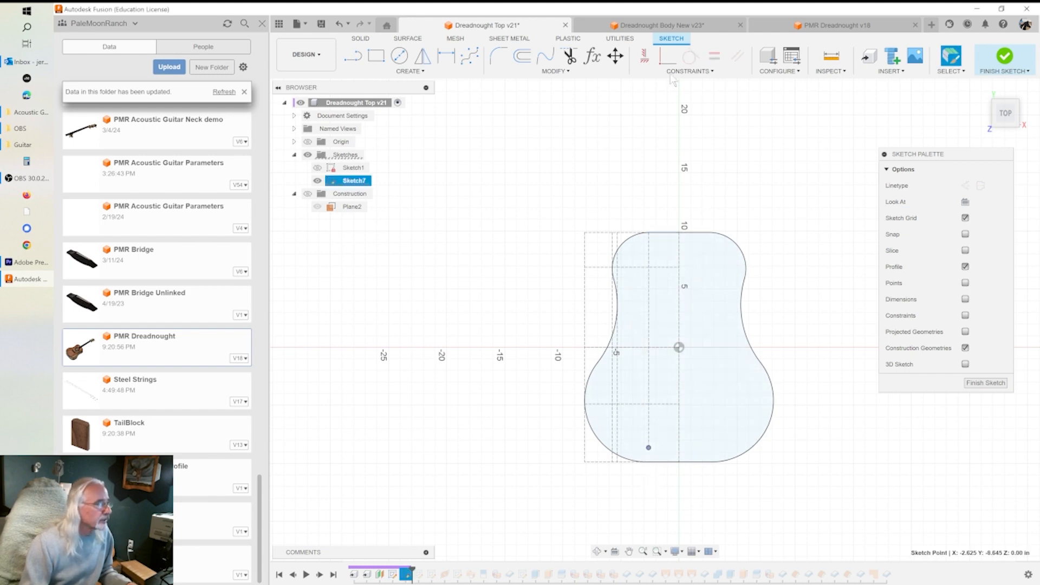
left_click(668, 56)
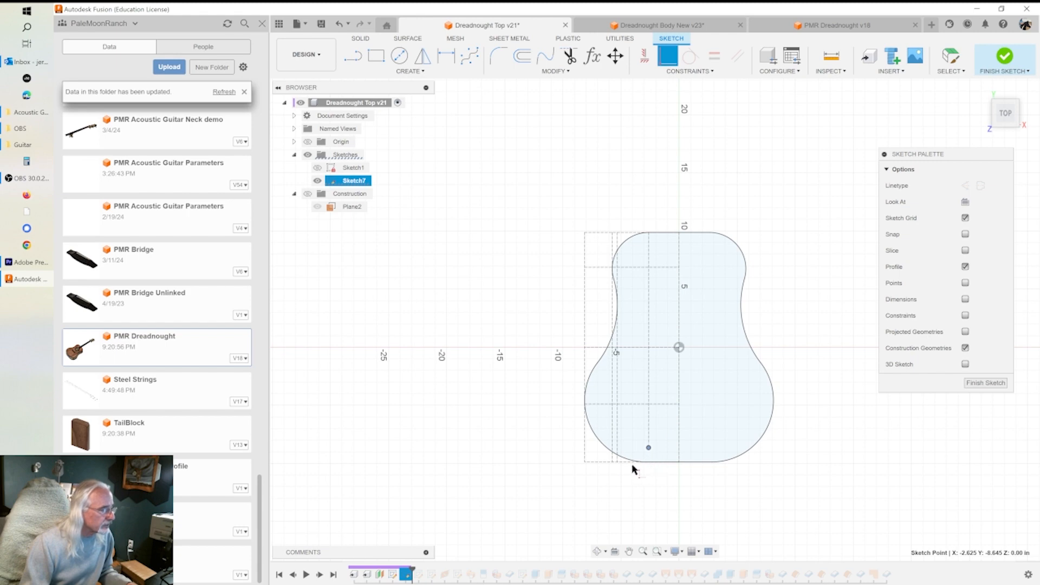
left_click(661, 461)
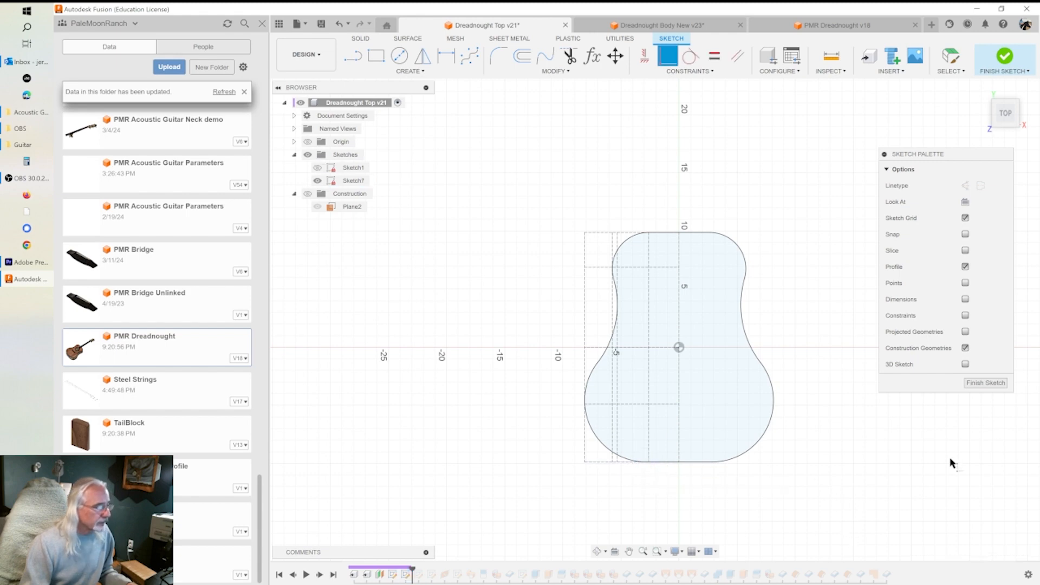
Overlay the Sketch1 outline on the new body profile to compare their shapes, and hide it again.
scroll(818, 434, "down", 2)
scroll(868, 386, "up", 3)
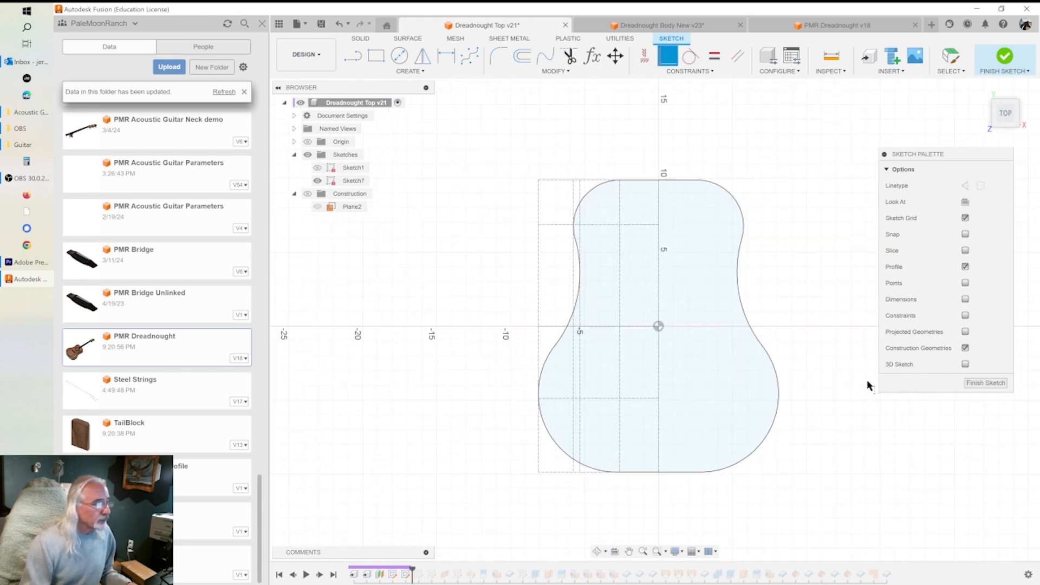
left_click(317, 168)
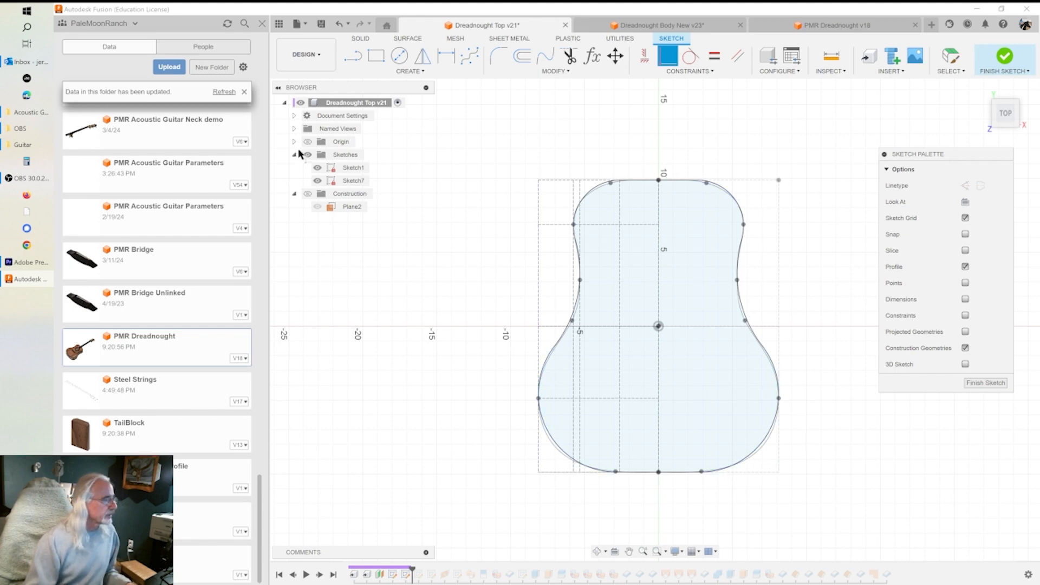
left_click(318, 168)
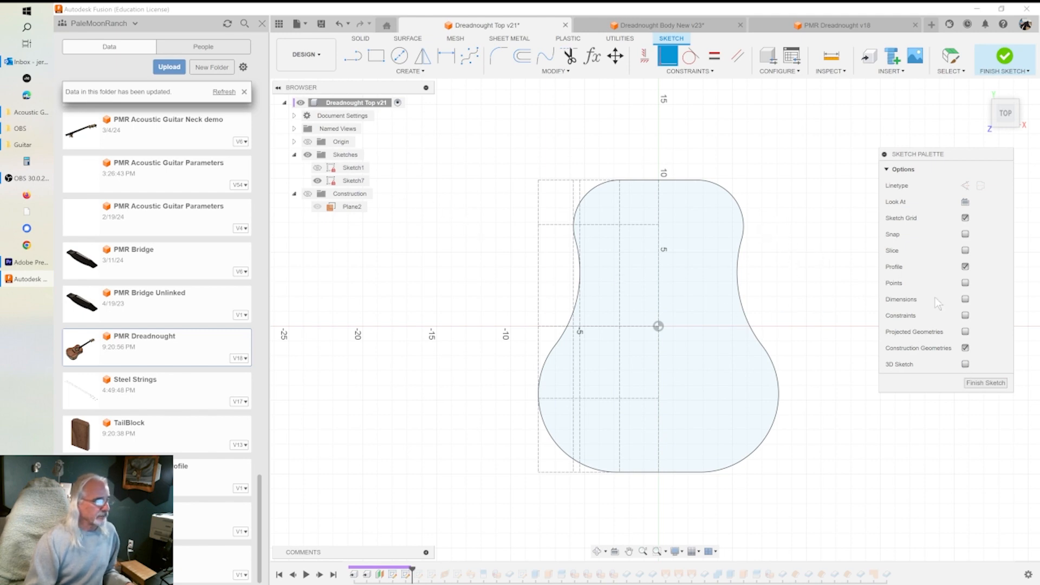
Show the sketch's points, dimensions, constraints and projected geometries again.
left_click(965, 283)
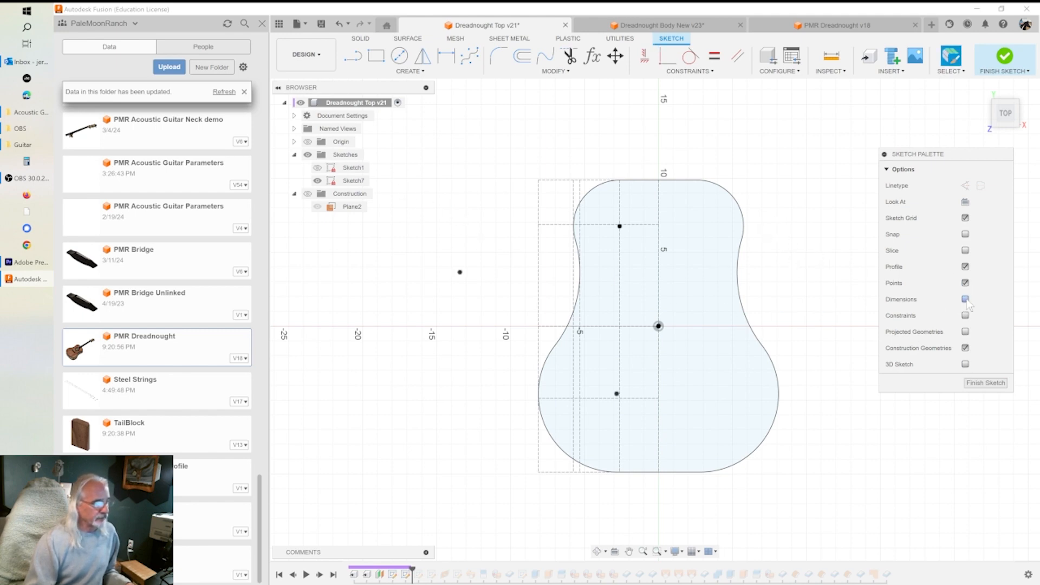
left_click(967, 300)
left_click(966, 316)
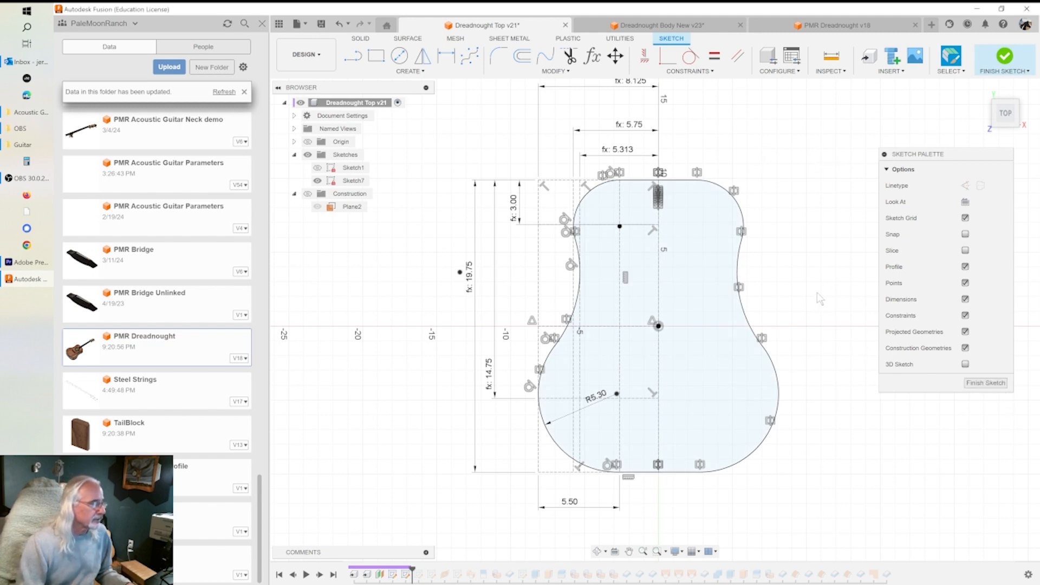
Finish the sketch, hide Sketch7 and display Sketch1 in its place.
left_click(990, 384)
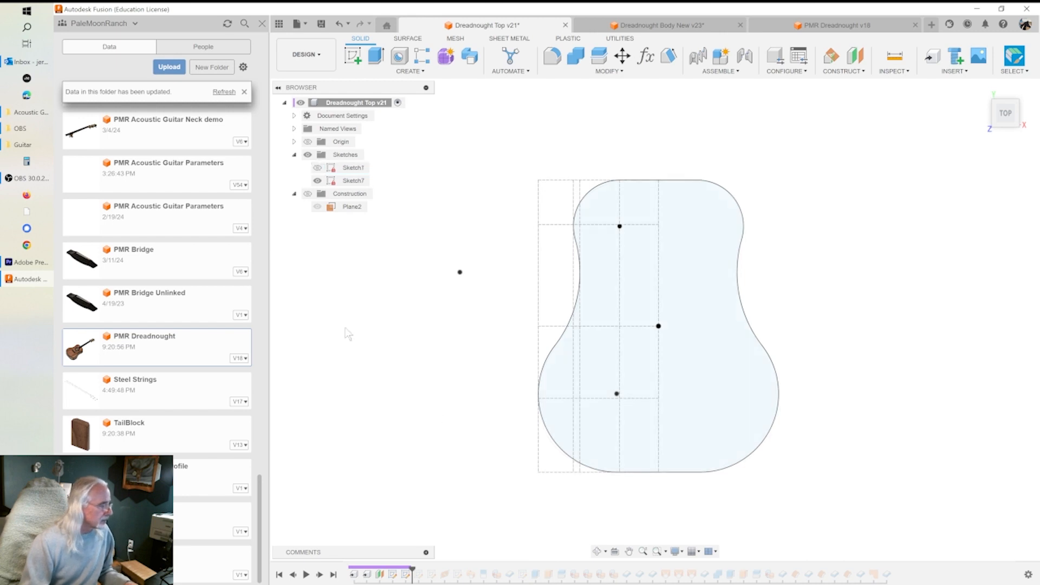
left_click(318, 181)
left_click(317, 167)
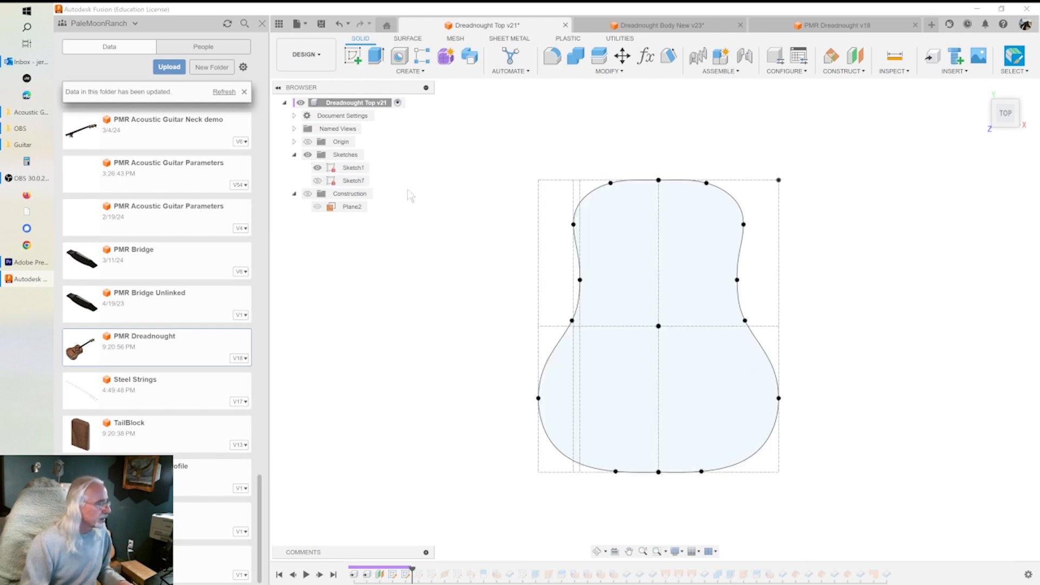
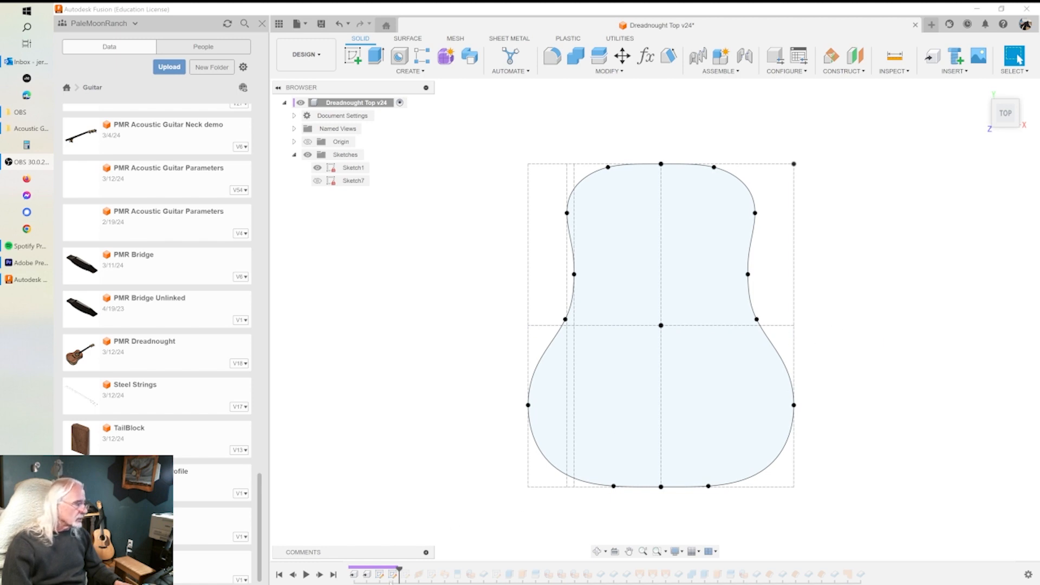
Roll the timeline forward to include Sketch2 and open that side-profile sketch for editing.
left_click_drag(400, 570, 412, 570)
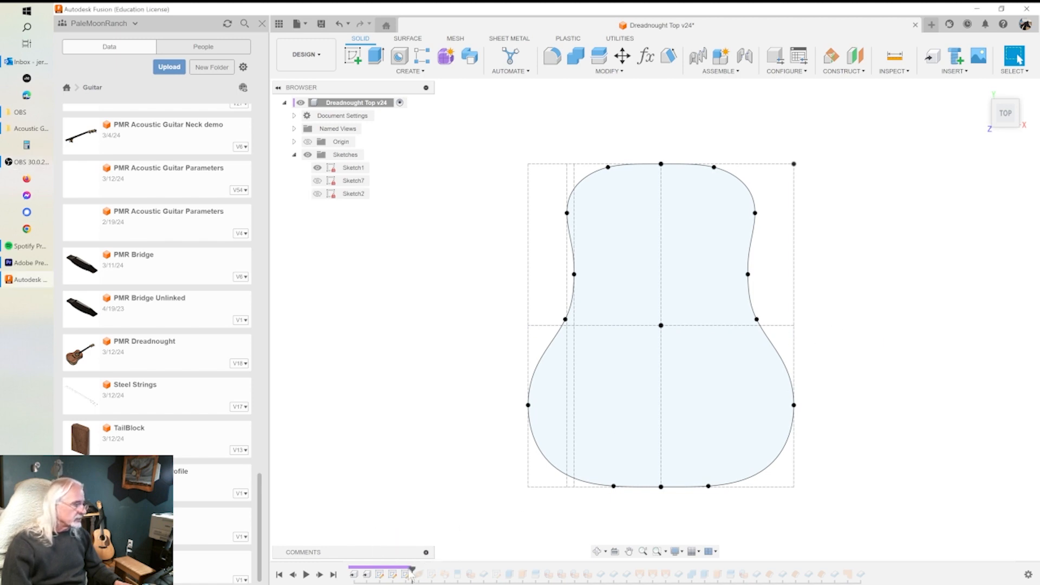
double_click(407, 575)
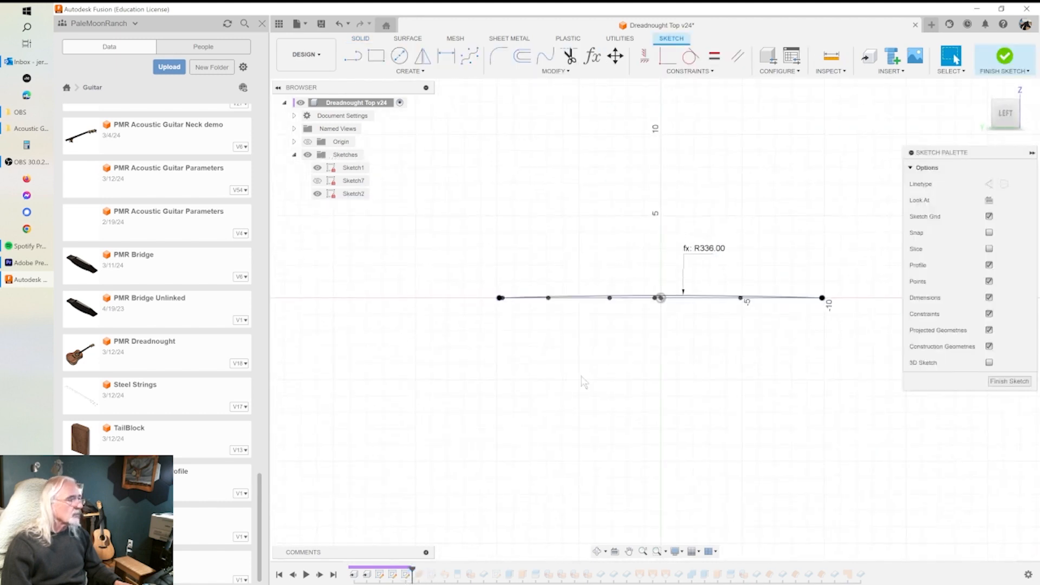
scroll(593, 295, "up", 5)
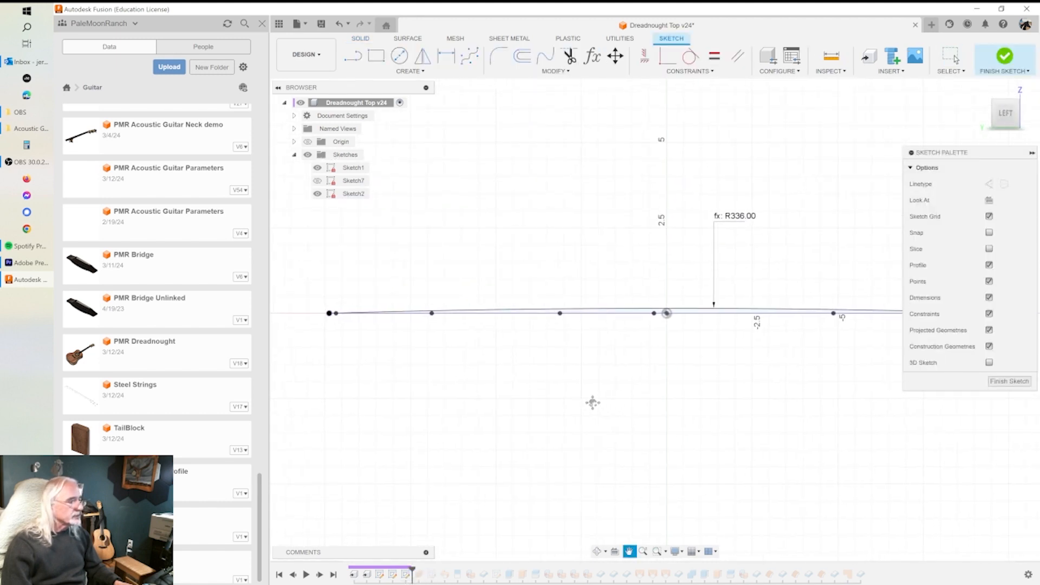
scroll(578, 411, "down", 3)
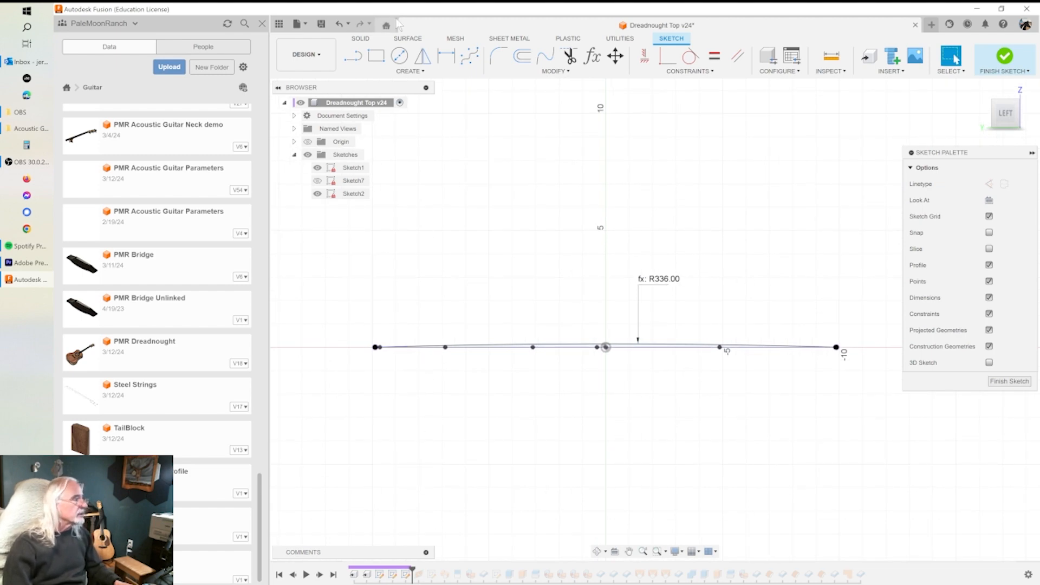
left_click(402, 72)
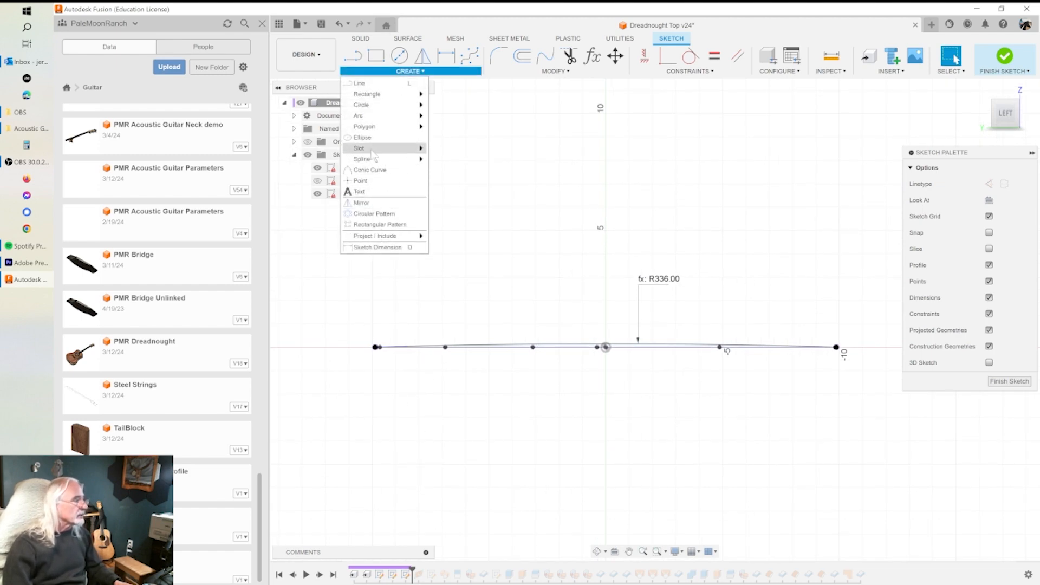
mouse_move(379, 115)
left_click(455, 117)
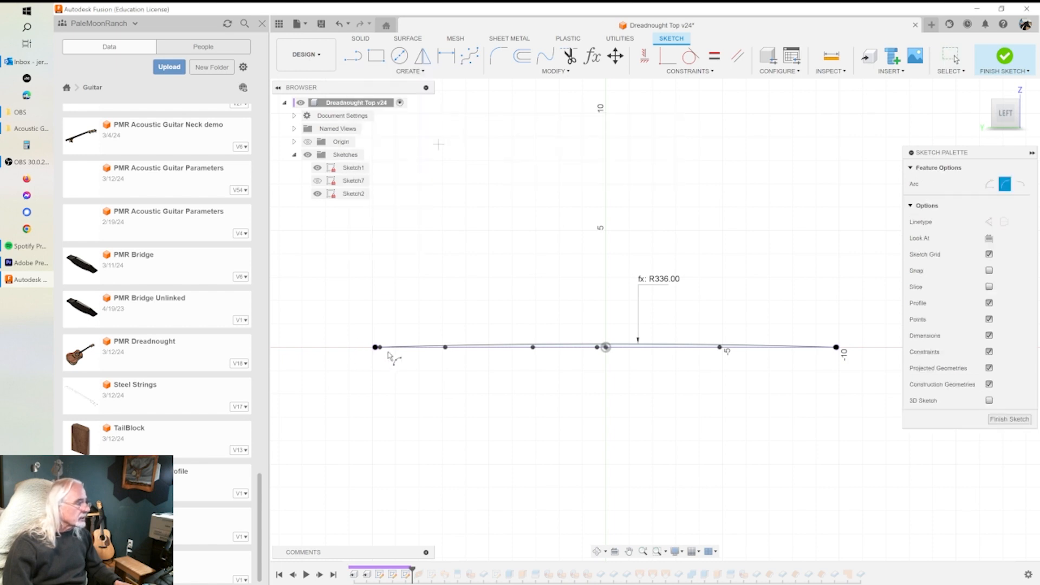
scroll(380, 339, "up", 3)
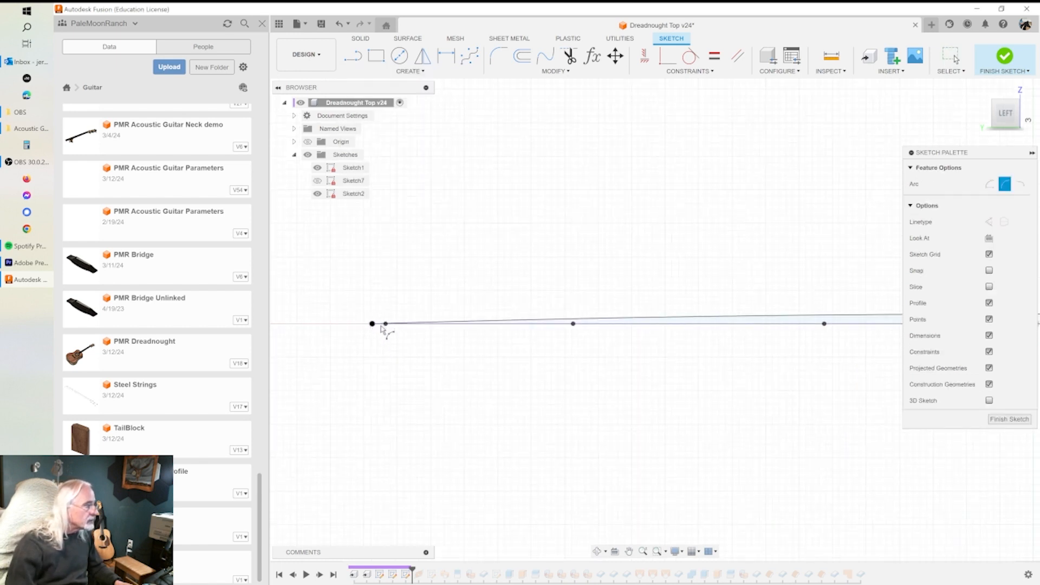
scroll(383, 329, "up", 2)
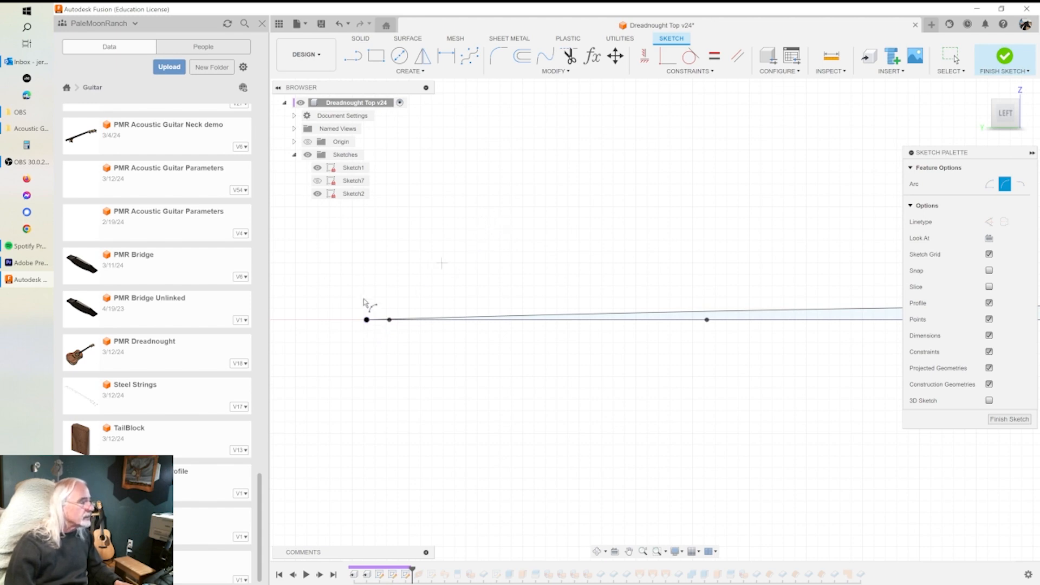
left_click(367, 320)
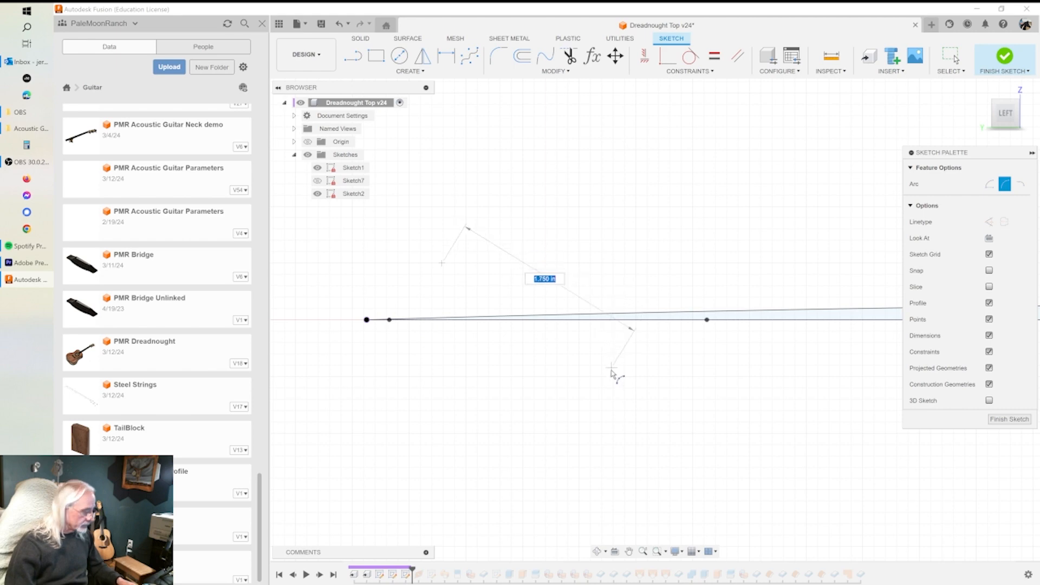
key("Escape")
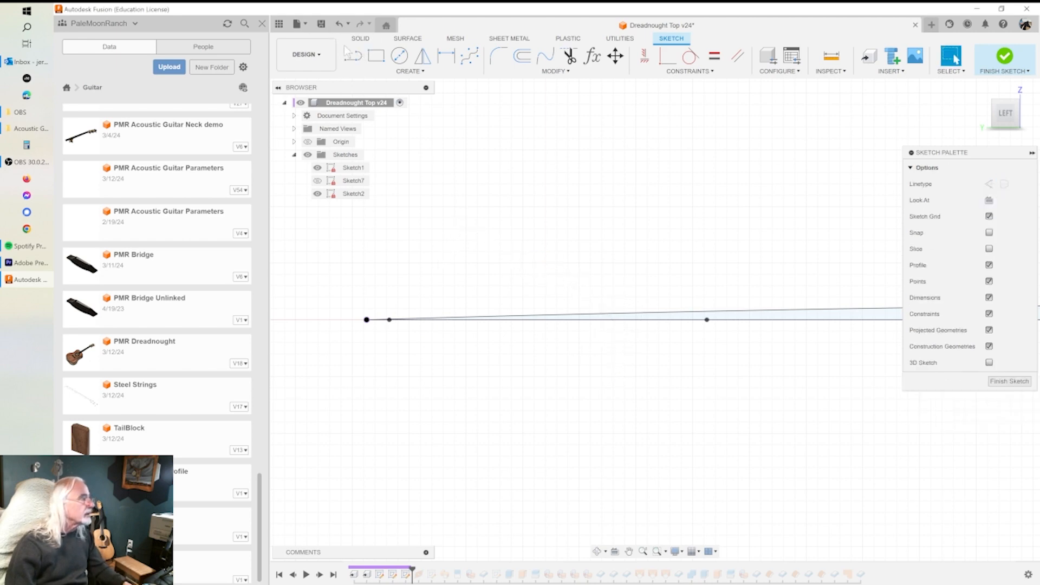
Sketch a freehand 3-point arc in the empty space above the side profile's baseline.
left_click(390, 72)
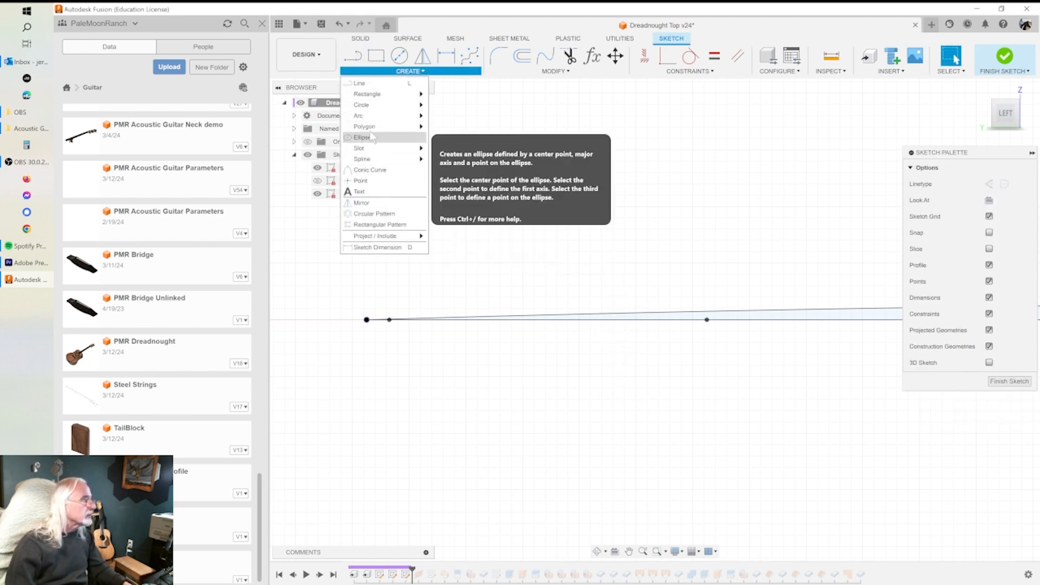
mouse_move(401, 115)
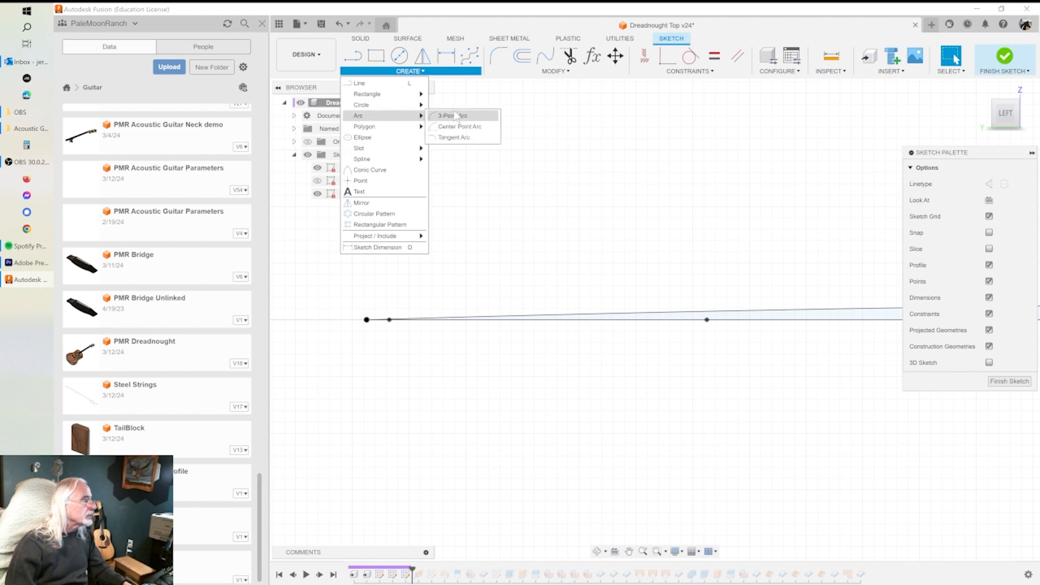
left_click(457, 116)
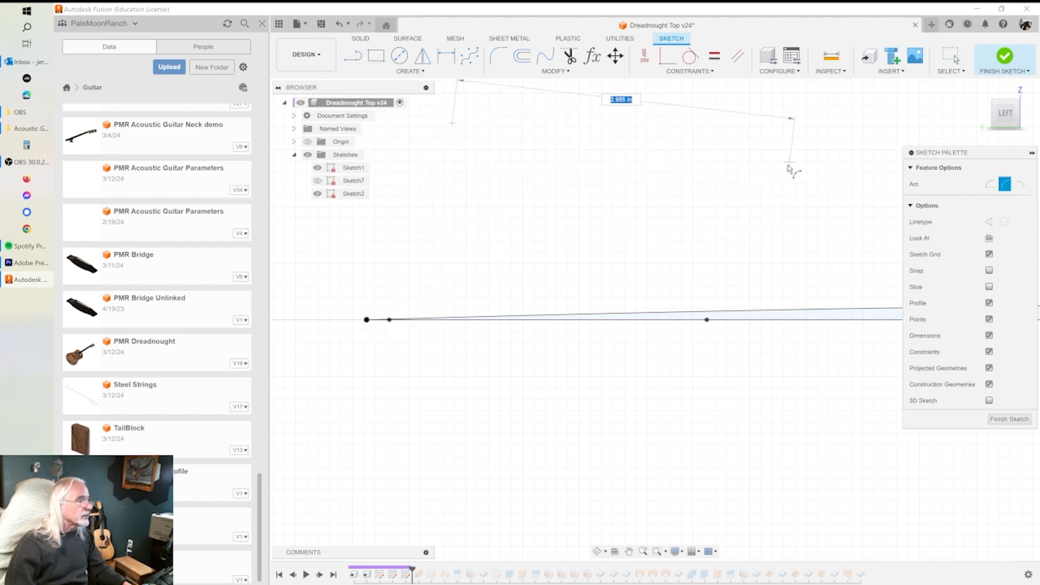
middle_click_drag(793, 182, 754, 309)
left_click(814, 283)
left_click(804, 259)
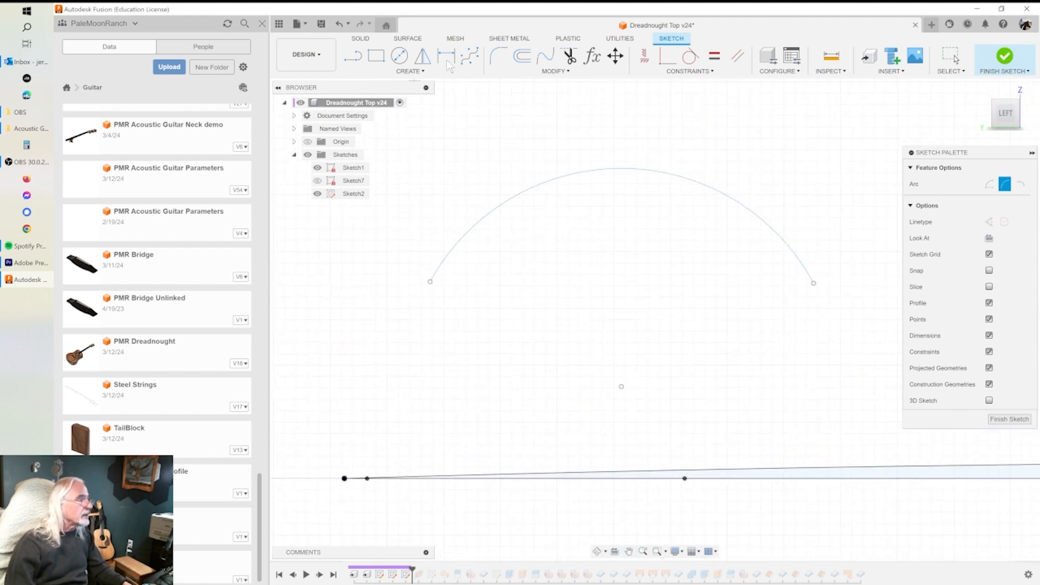
Make the new arc's two endpoints coincident with the outer end points of the side profile.
left_click(668, 56)
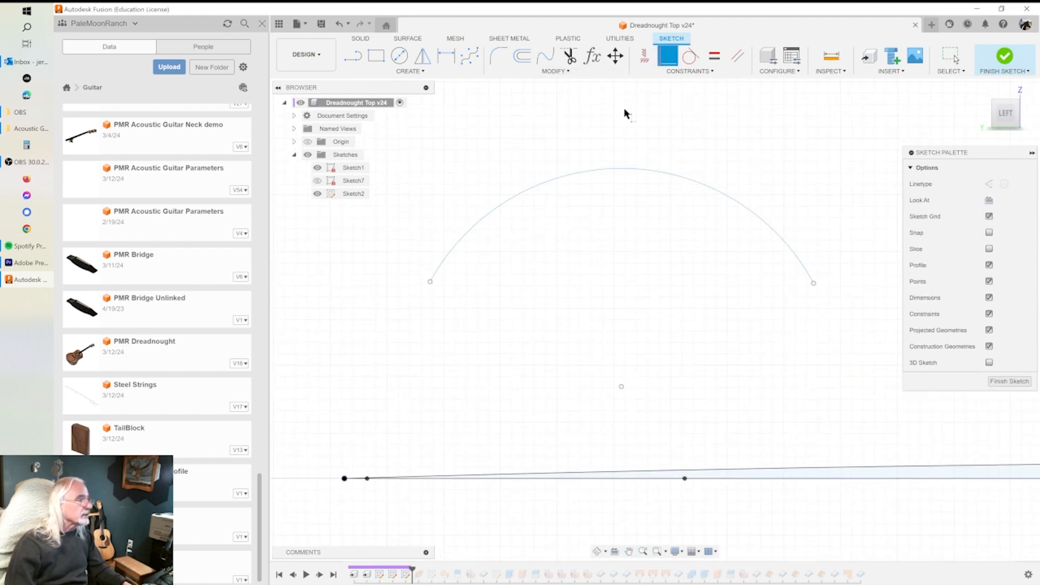
left_click(430, 282)
left_click(345, 478)
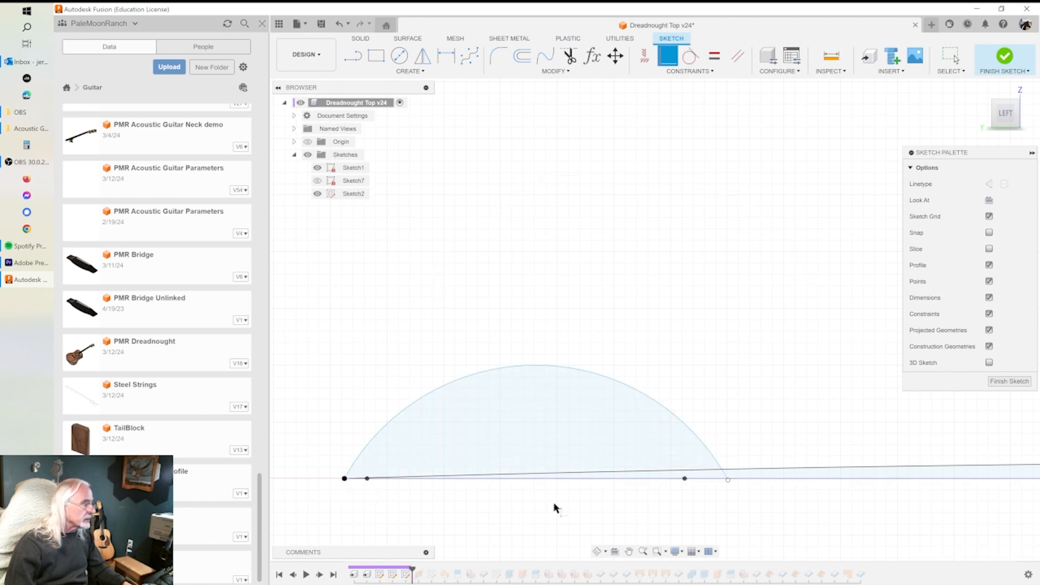
scroll(762, 490, "up", 2)
scroll(833, 505, "down", 5)
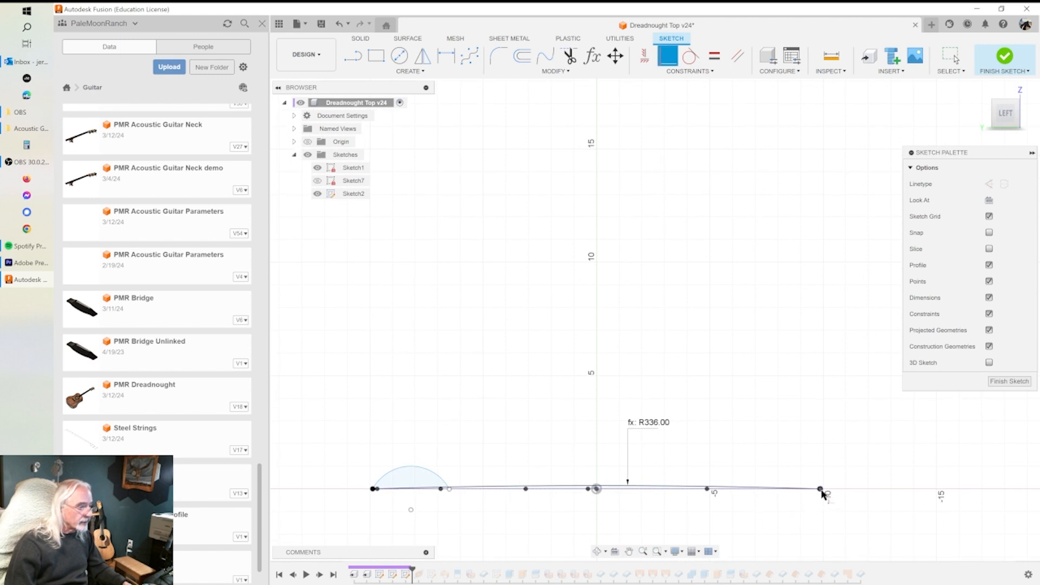
left_click(821, 493)
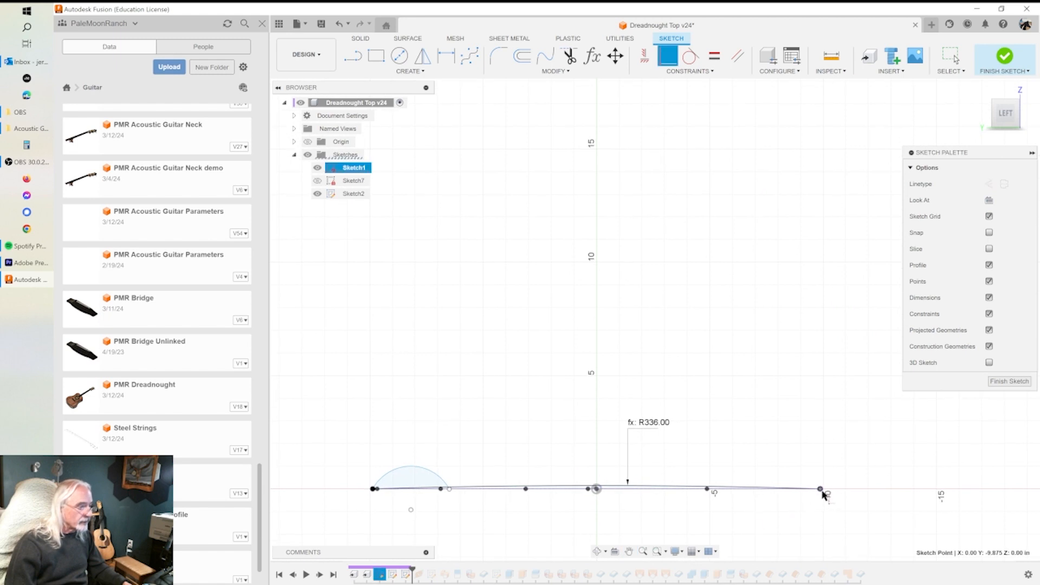
left_click(450, 490)
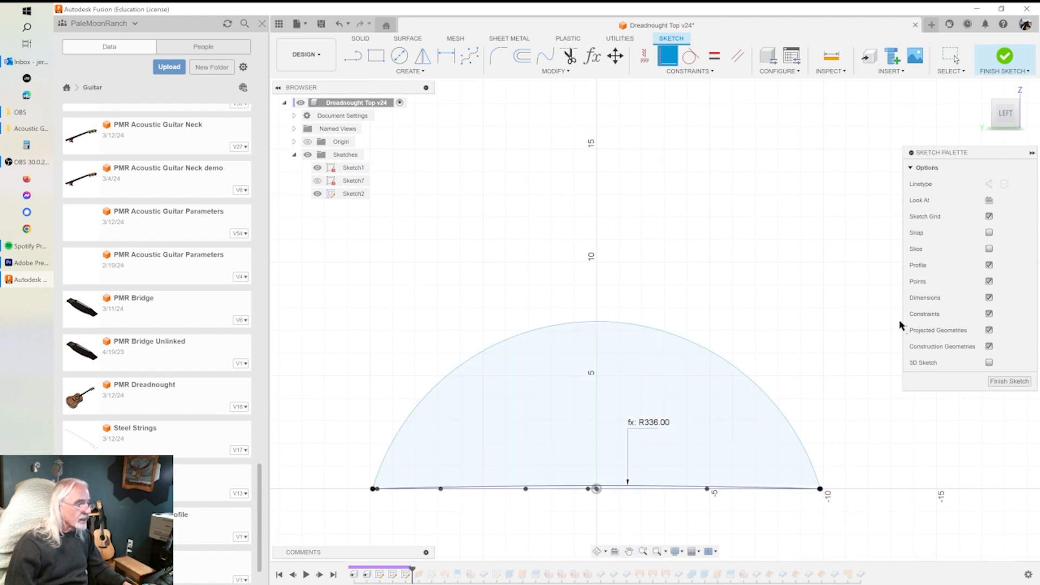
Dimension the new arc's radius with the user parameter TopRadius_Ref.
left_click(445, 55)
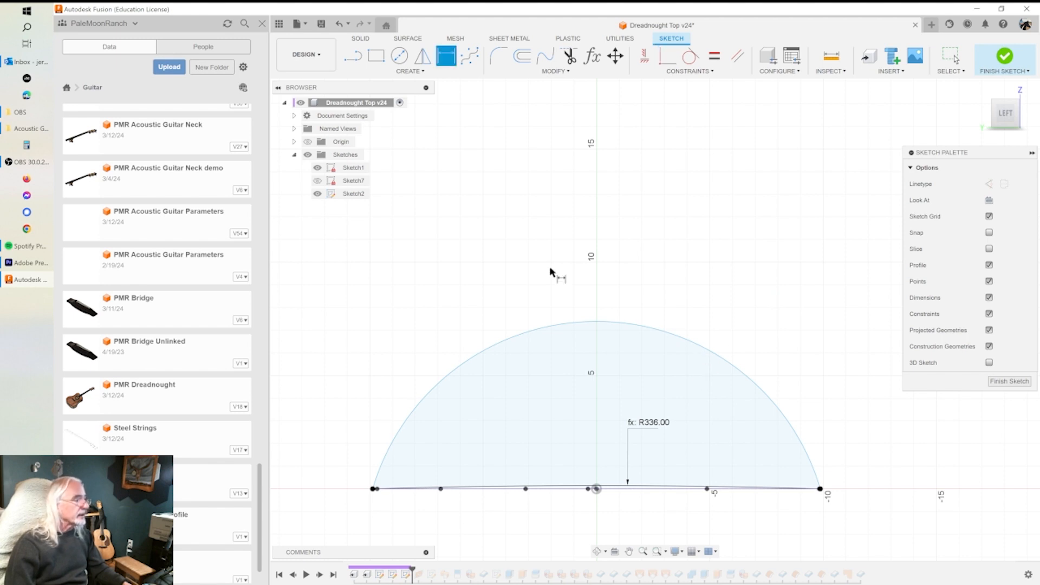
left_click(592, 324)
left_click(684, 279)
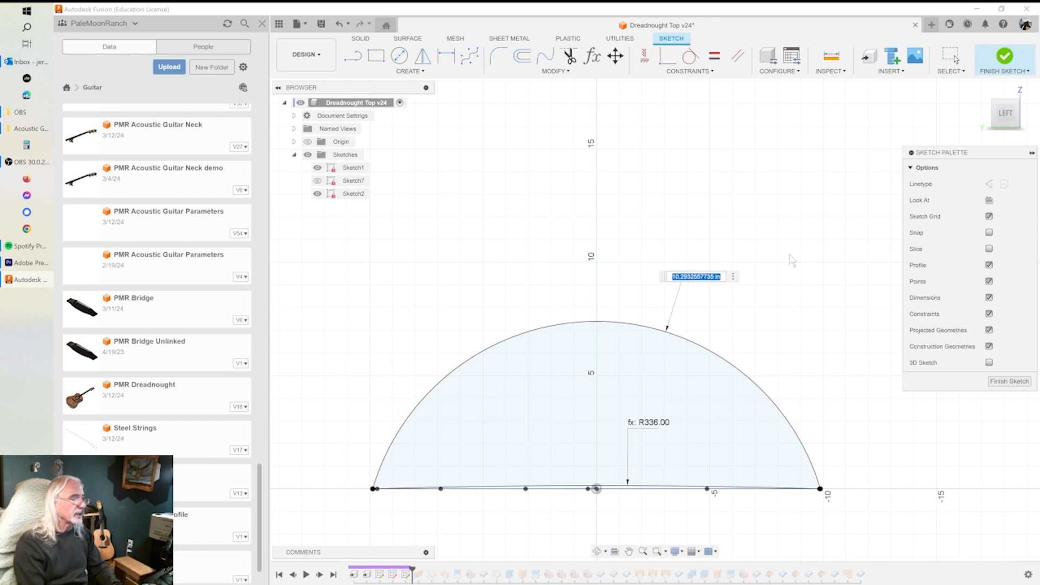
type("top")
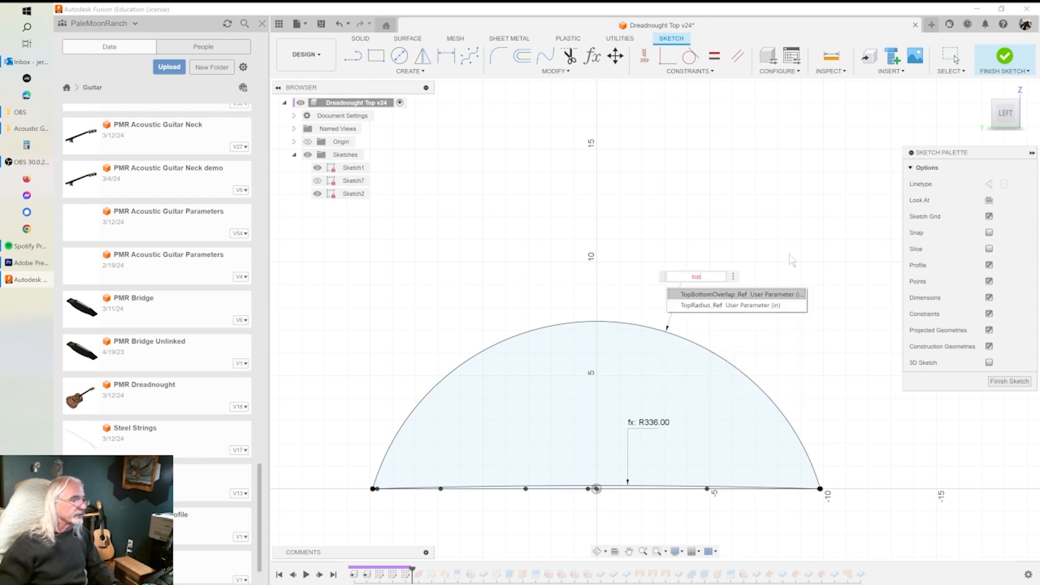
left_click(710, 306)
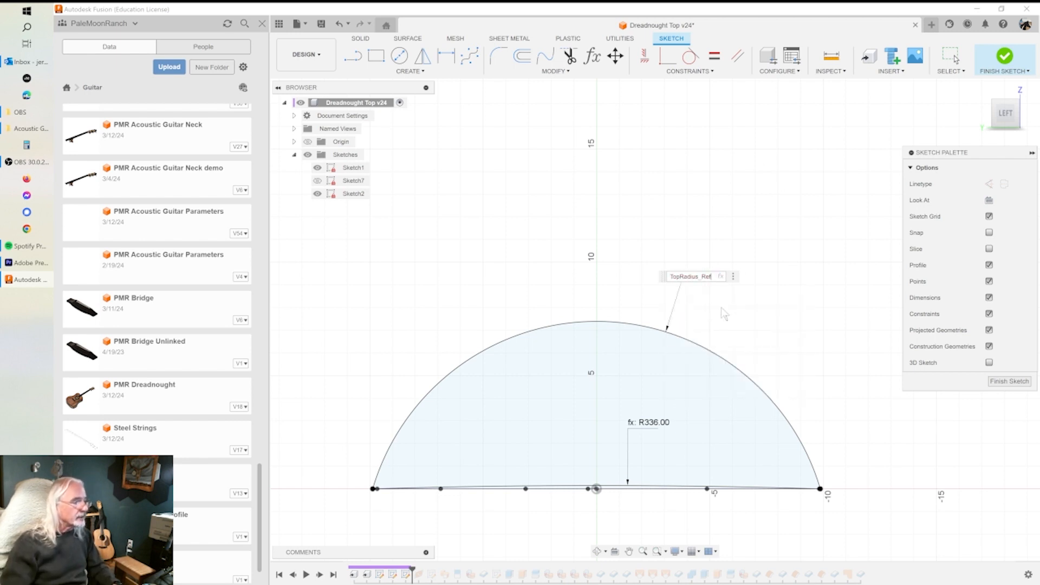
key("Return")
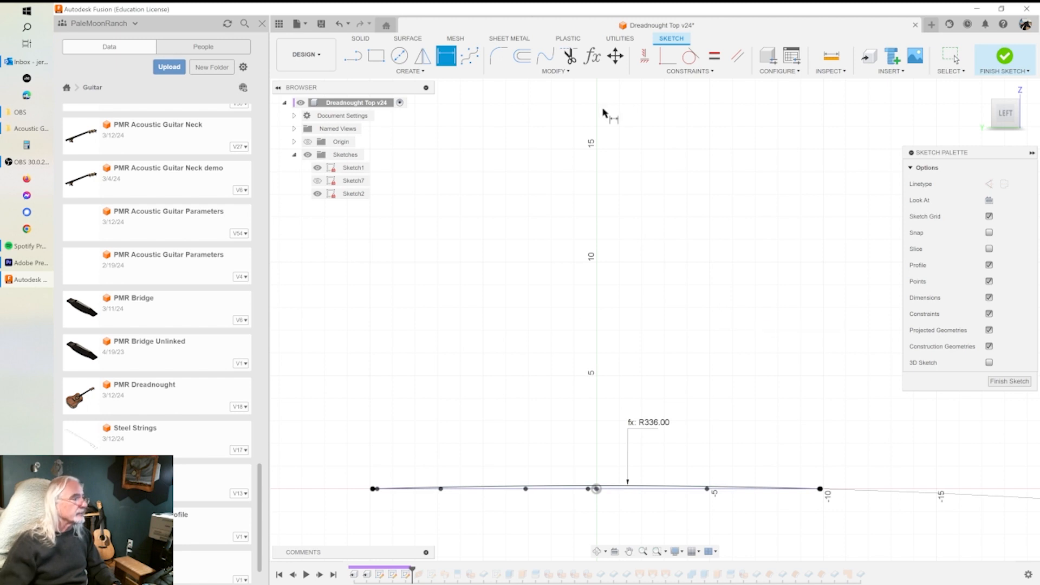
Undo the added 3-point arc in Sketch2 together with its coincident constraints and radius dimension.
left_click(348, 24)
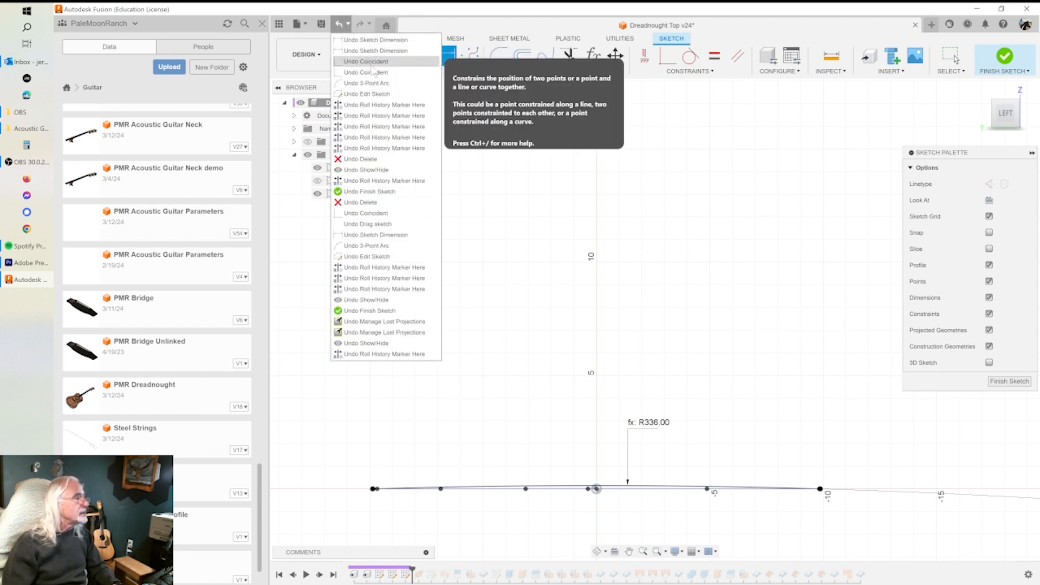
left_click(367, 84)
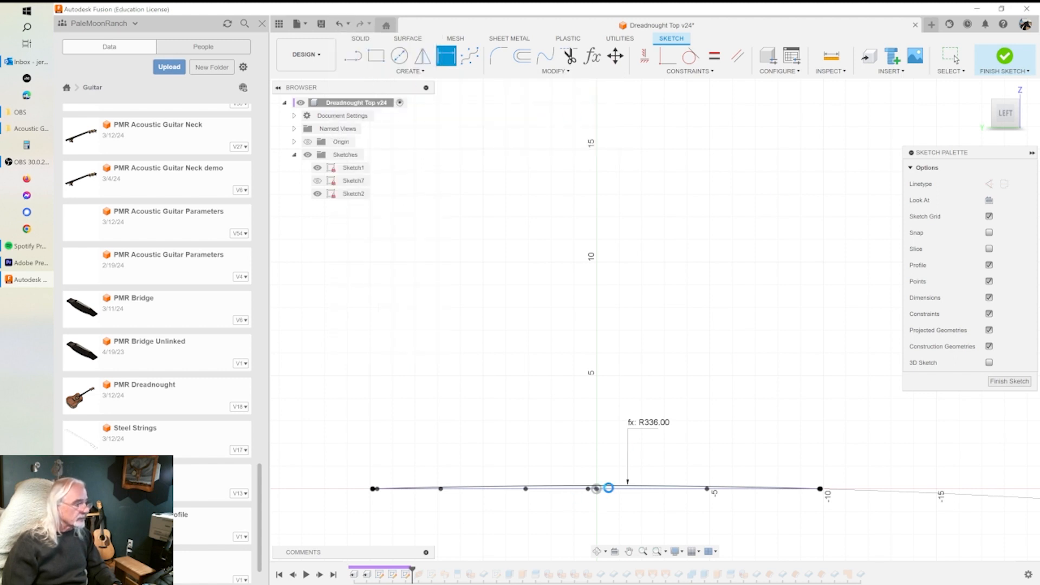
scroll(623, 537, "up", 3)
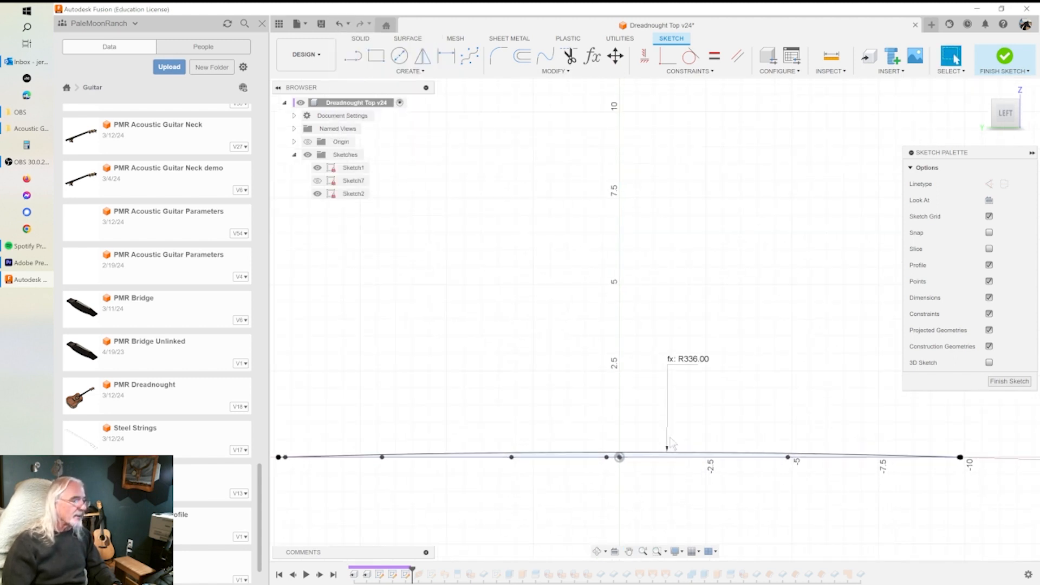
scroll(777, 404, "down", 1)
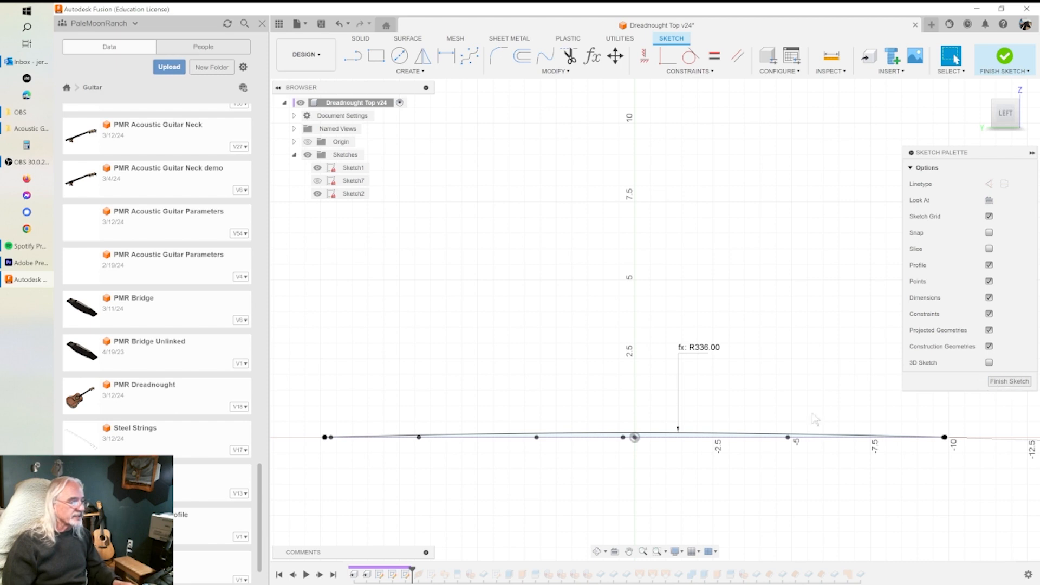
Examine the top radius arc's position against the guitar outline, toggling the visibility of Sketch1 and the origin planes.
middle_click_drag(691, 389, 692, 429, "shift")
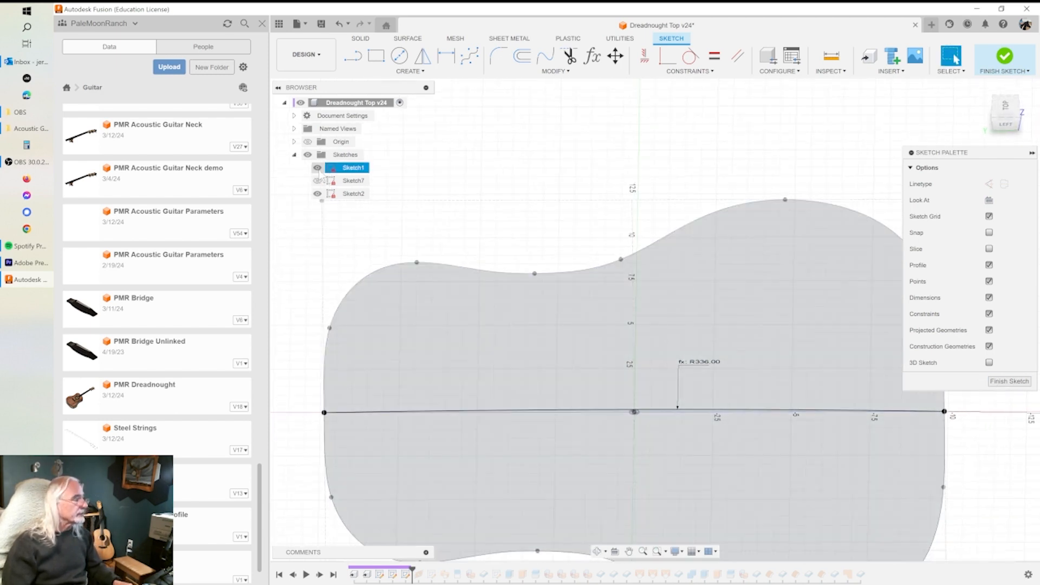
left_click(318, 168)
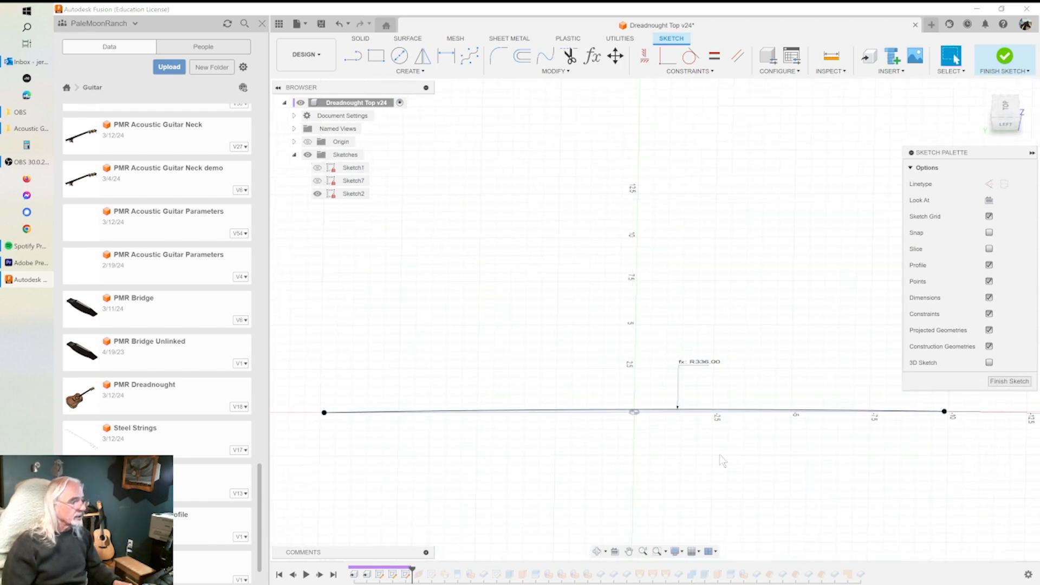
mouse_move(718, 432)
middle_mouse_down()
mouse_move(725, 379)
mouse_move(710, 372)
middle_mouse_up()
scroll(752, 398, "down", 1)
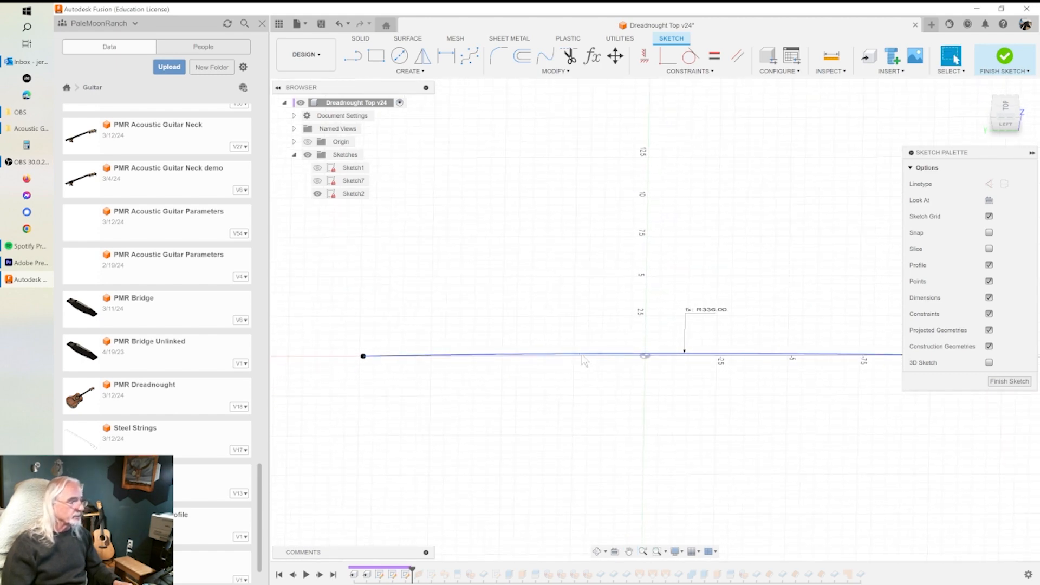
mouse_move(589, 360)
middle_mouse_down("shift")
mouse_move(587, 405)
mouse_move(596, 344)
middle_mouse_up("shift")
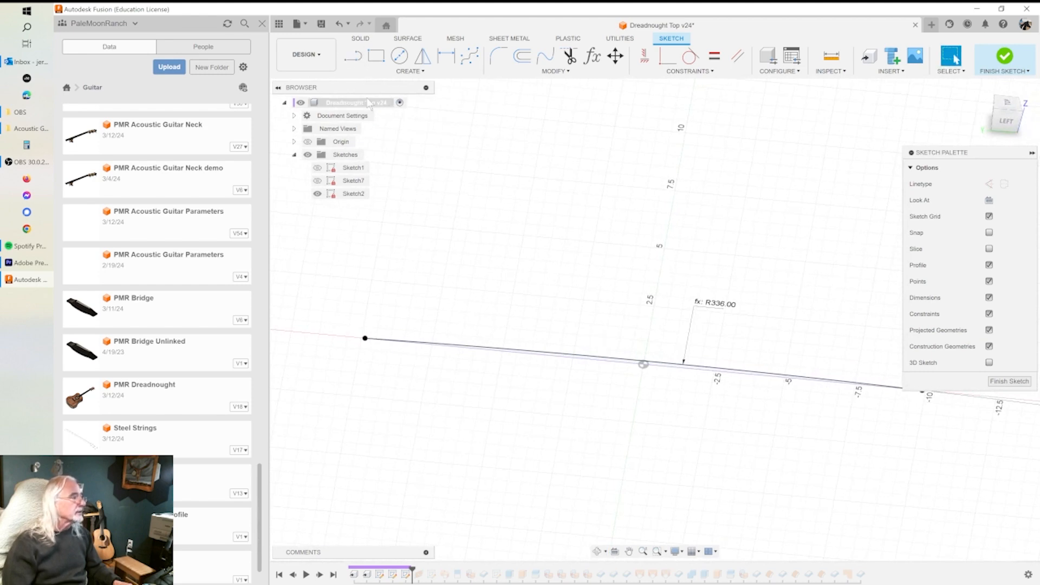
left_click(307, 142)
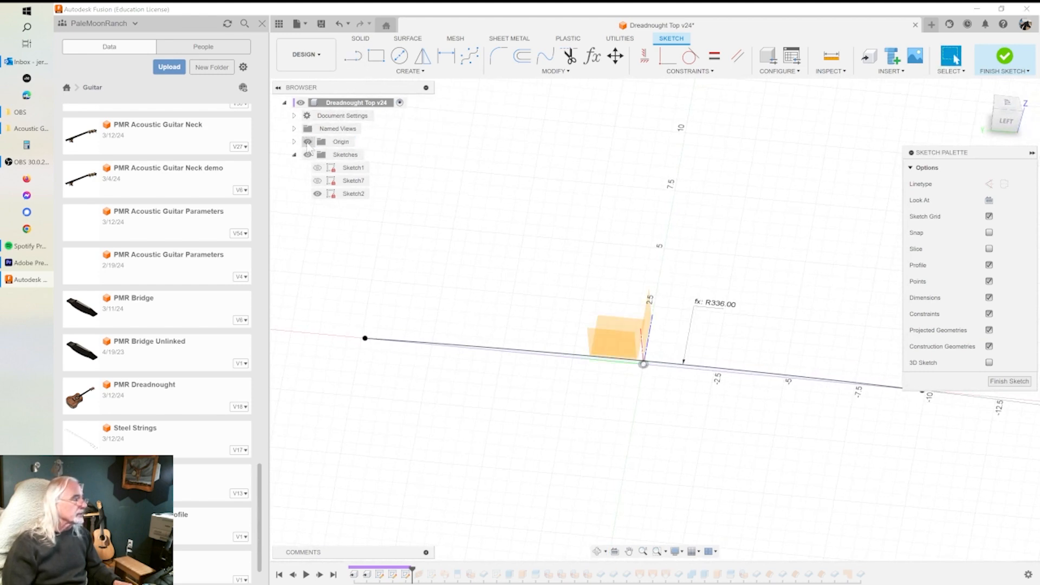
left_click(307, 142)
left_click(318, 167)
mouse_move(546, 317)
middle_mouse_down("shift")
mouse_move(534, 353)
mouse_move(546, 297)
middle_mouse_up("shift")
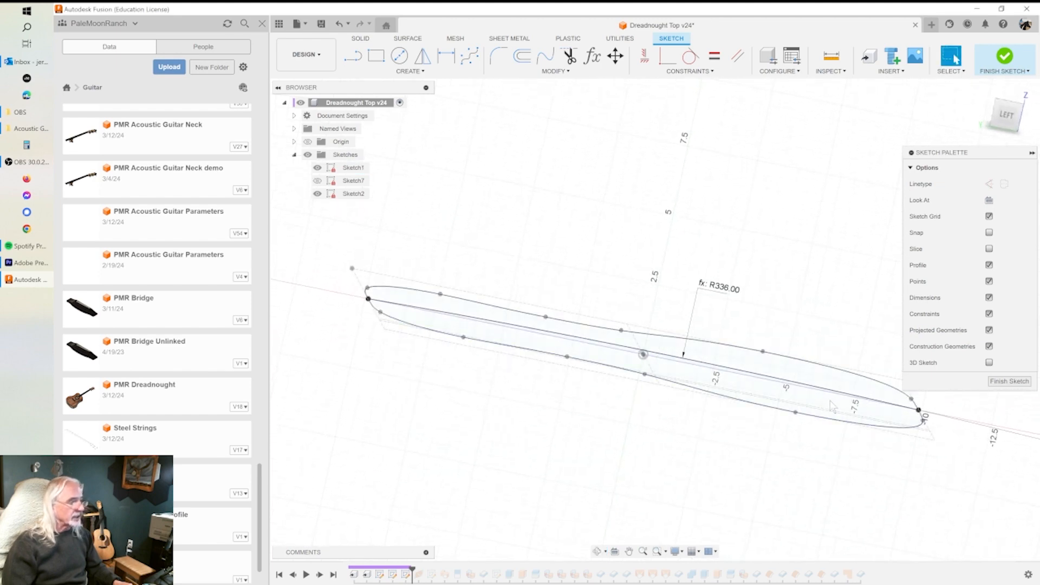
mouse_move(670, 377)
middle_mouse_down("shift")
mouse_move(683, 349)
mouse_move(546, 366)
middle_mouse_up("shift")
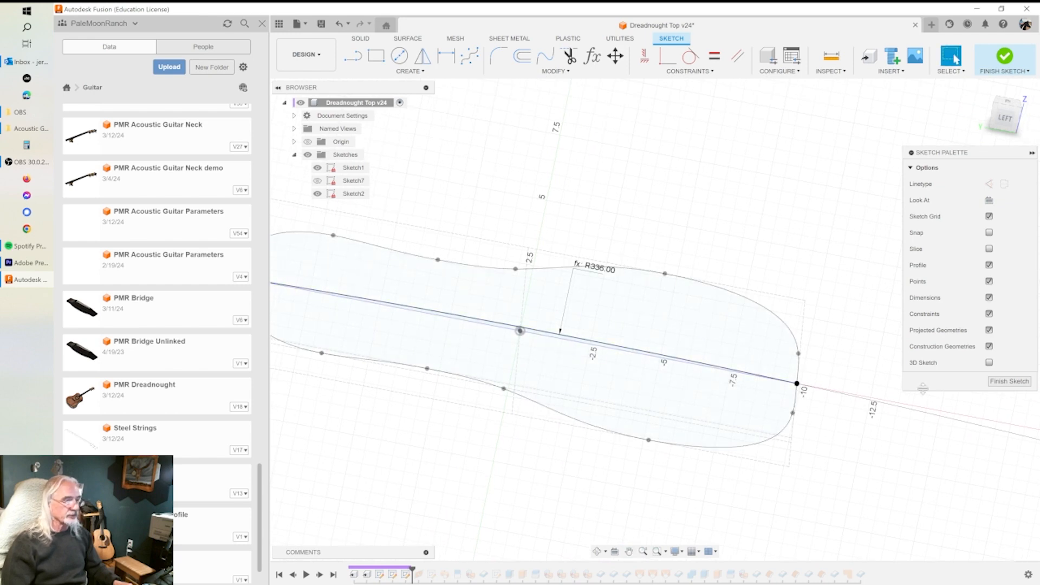
Finish Sketch2 and open the next timeline feature, the construction plane along the arc, for editing with Sketch1 hidden.
left_click(1027, 381)
mouse_move(499, 513)
middle_mouse_down()
mouse_move(655, 490)
mouse_move(629, 501)
middle_mouse_up()
mouse_move(694, 489)
middle_mouse_down("shift")
mouse_move(643, 437)
mouse_move(669, 460)
mouse_move(707, 429)
middle_mouse_up("shift")
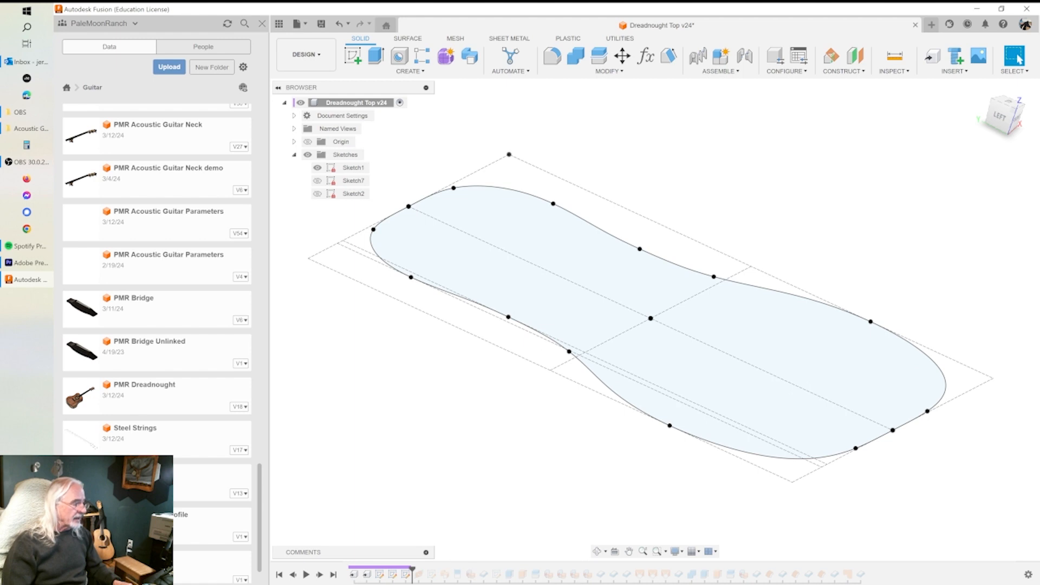
left_click_drag(414, 569, 428, 569)
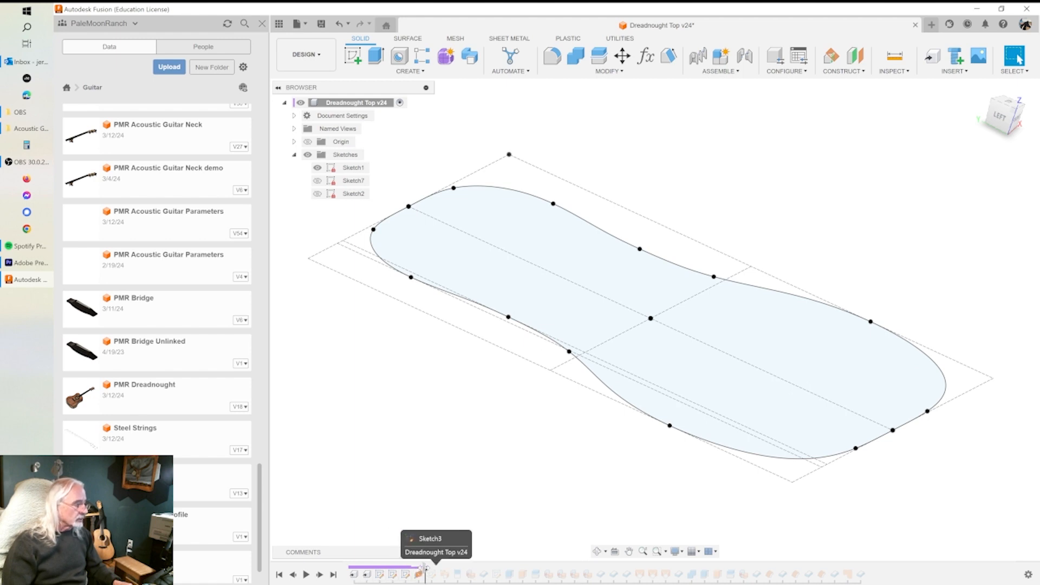
double_click(418, 575)
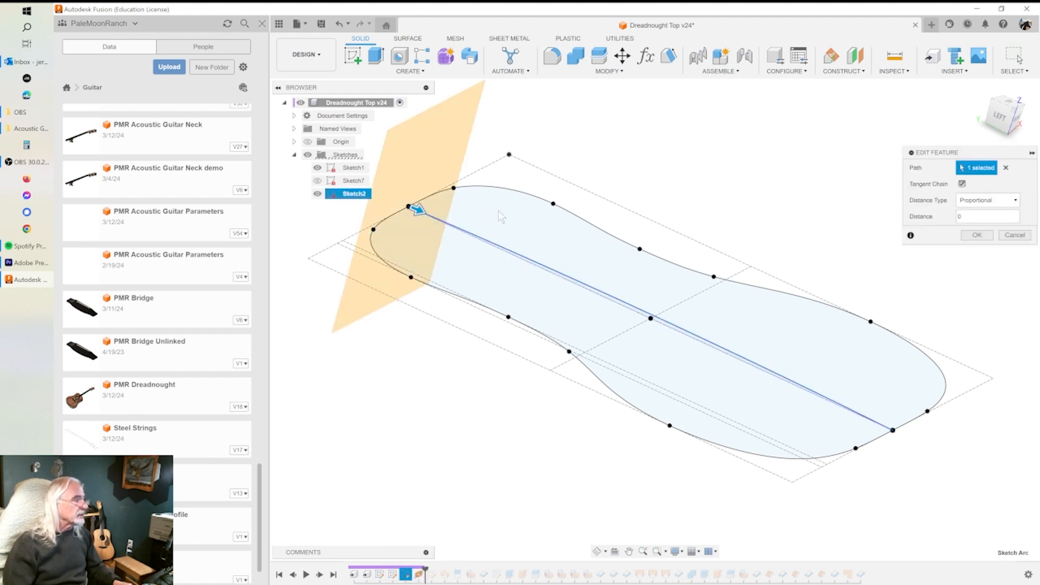
left_click(317, 168)
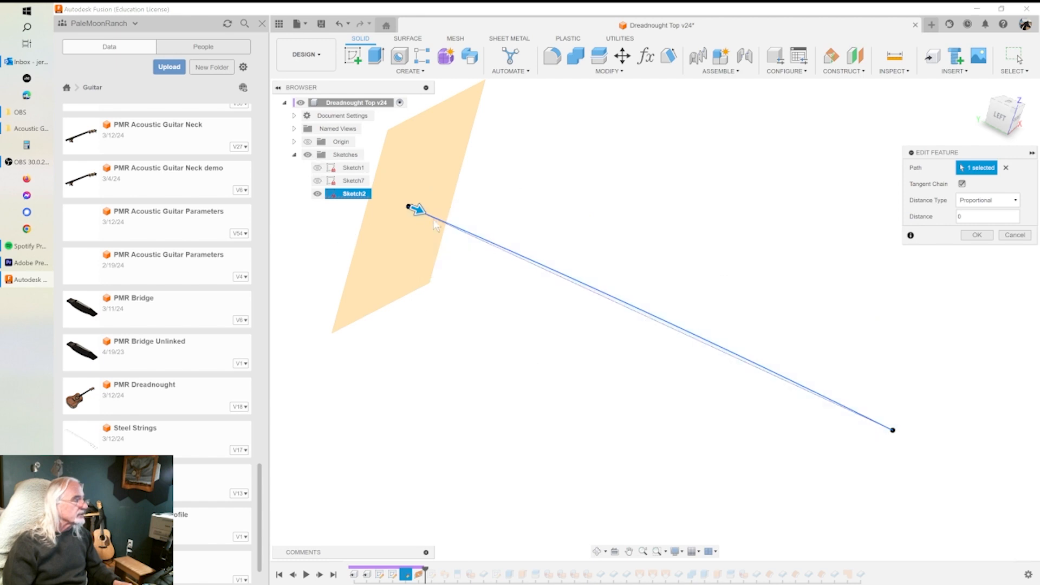
mouse_move(479, 325)
middle_mouse_down("shift")
mouse_move(486, 358)
mouse_move(478, 326)
middle_mouse_up("shift")
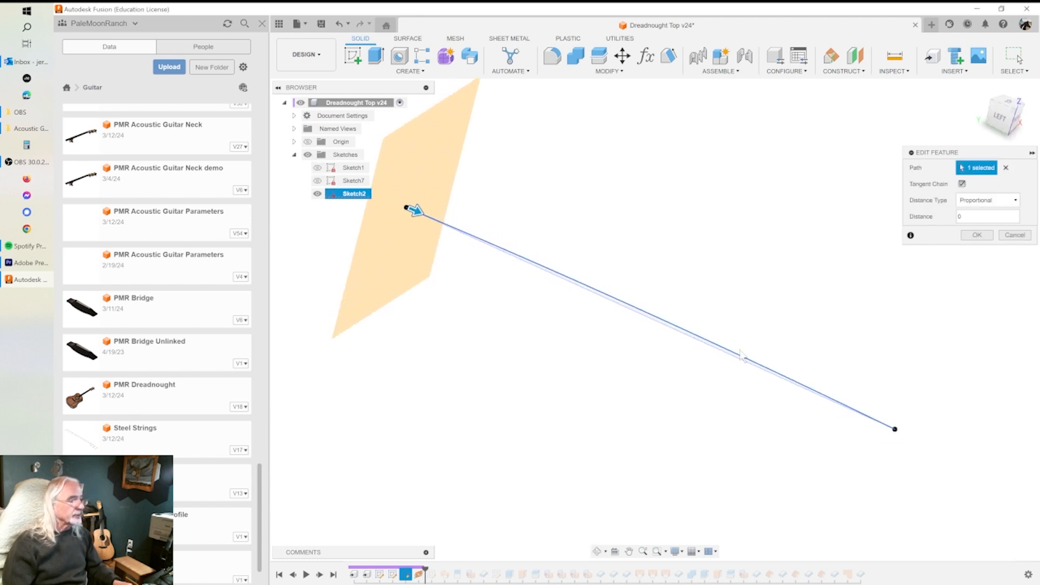
Set the plane's proportional distance so it sits midway along the arc, keeping Tangent Chain on, and show Sketch2.
left_click(962, 184)
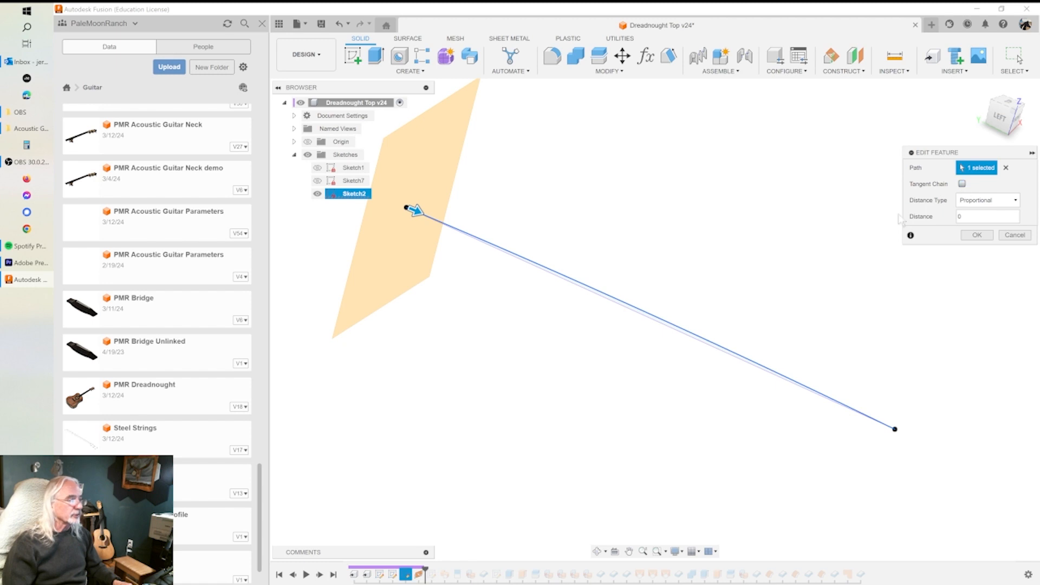
left_click(963, 183)
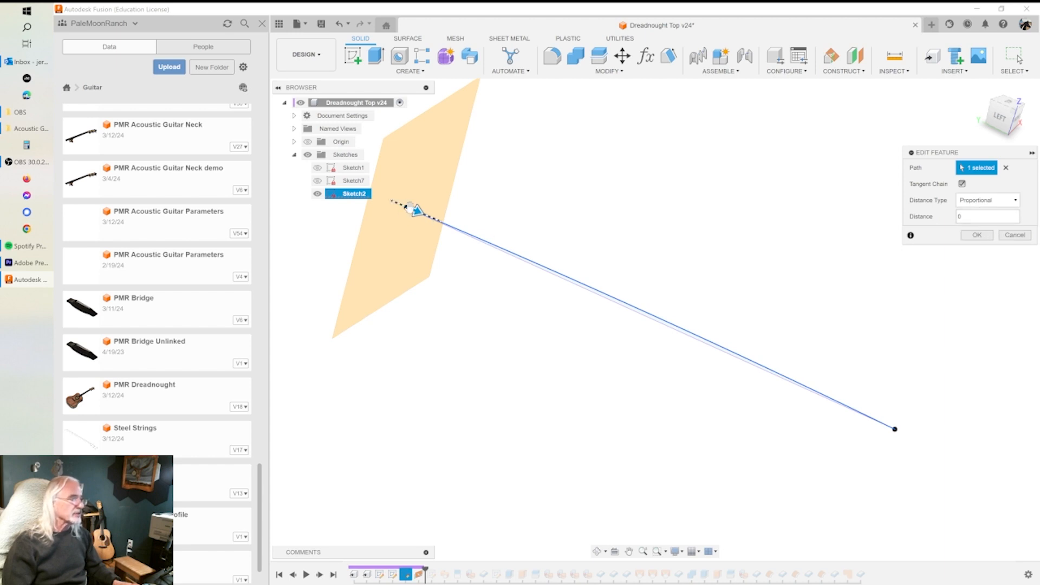
left_click(973, 216)
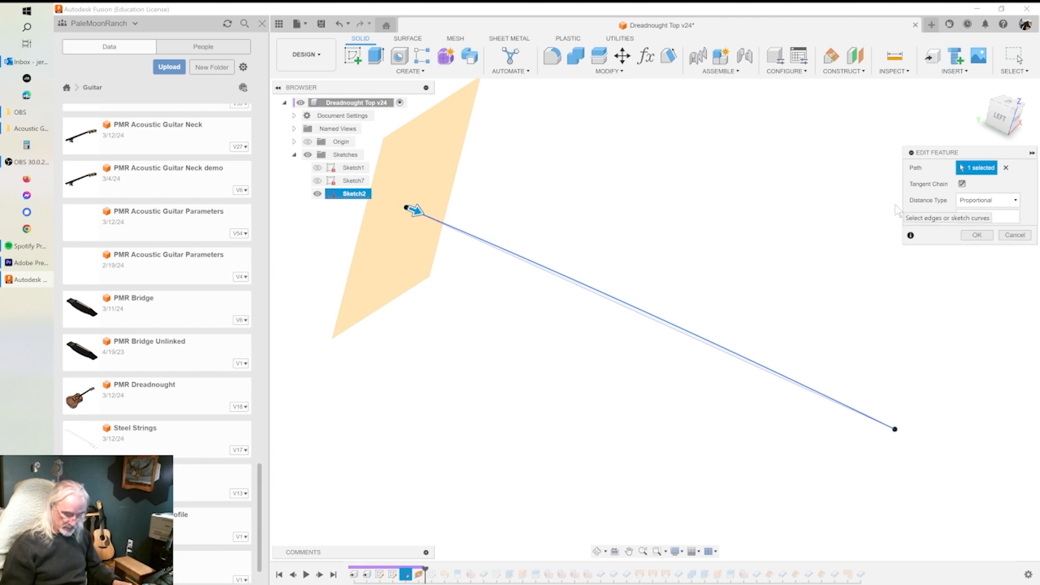
key("Return")
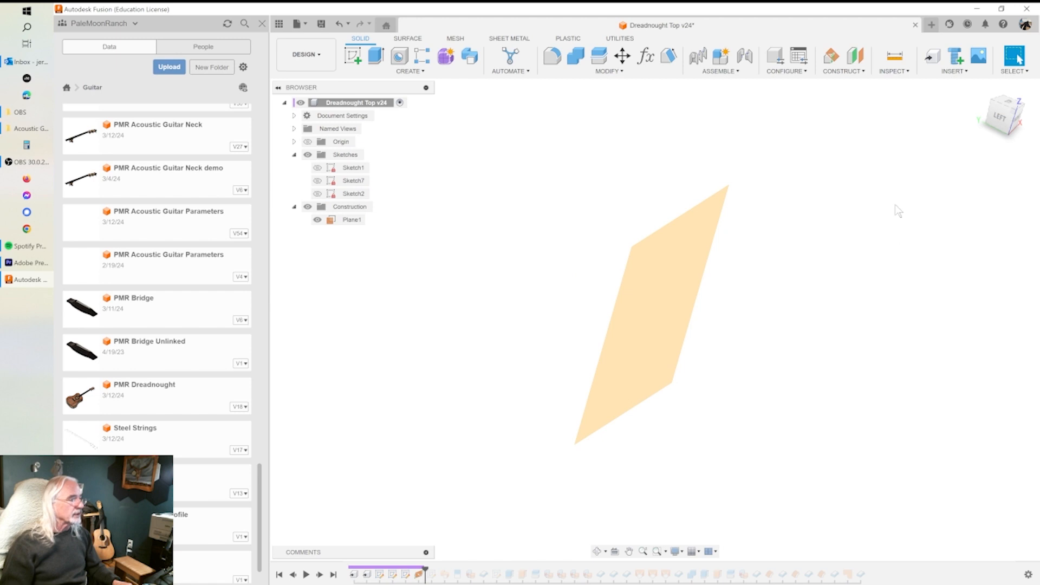
left_click(318, 193)
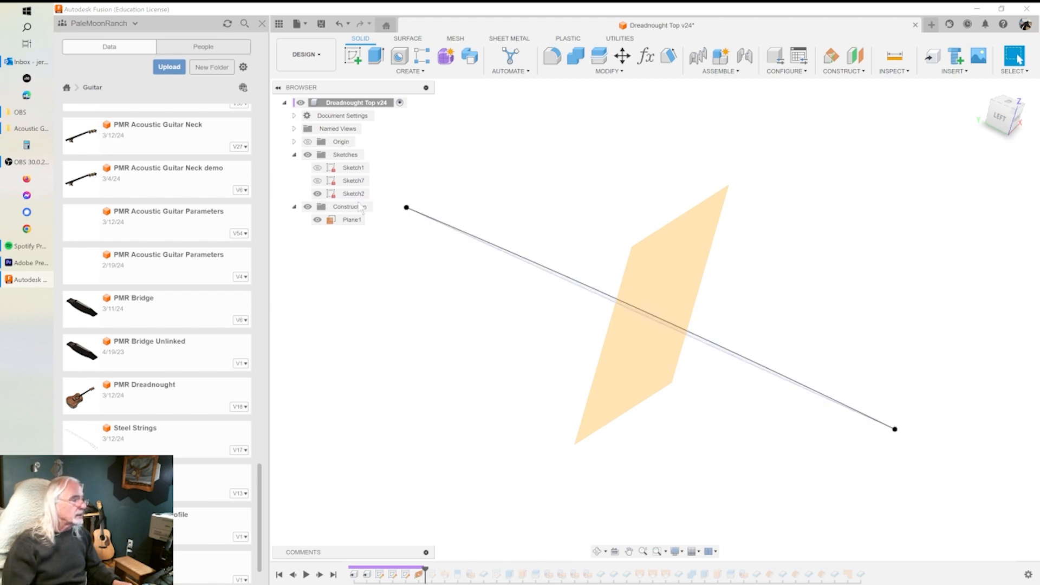
Edit the construction plane along the Sketch2 arc and set its proportional distance to 0.
middle_click_drag(679, 299, 659, 309, "shift")
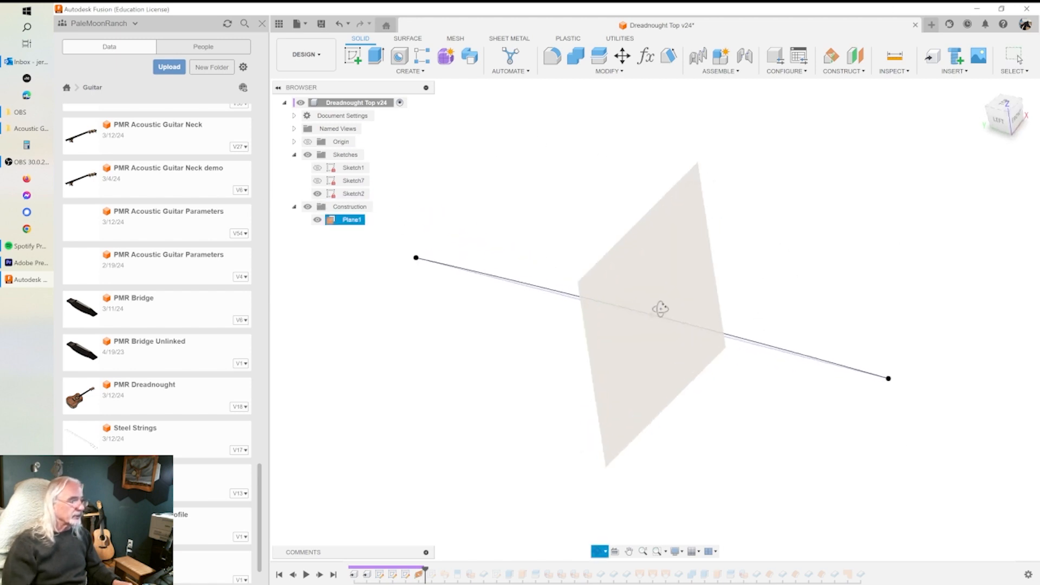
double_click(406, 574)
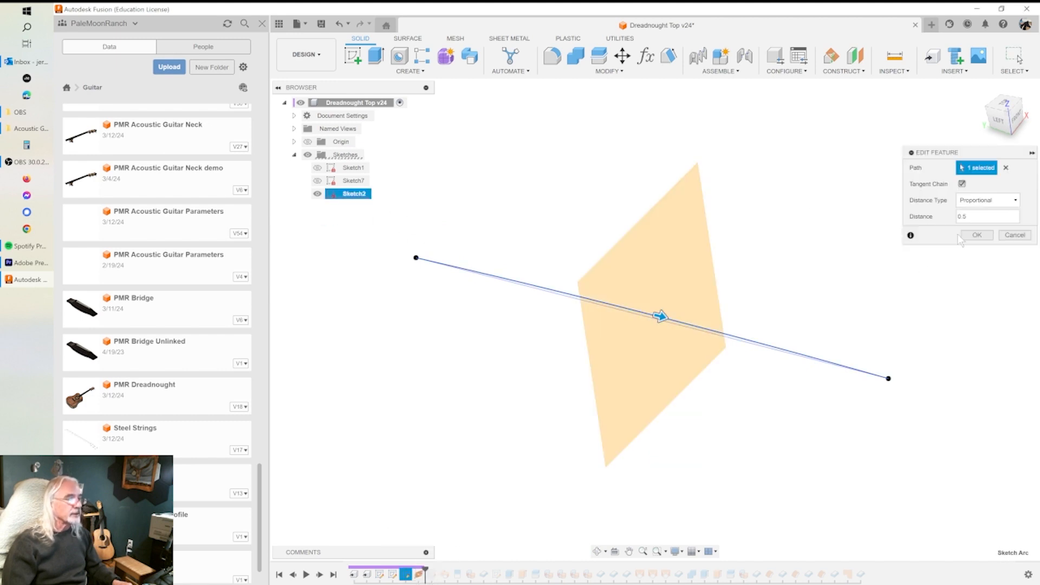
double_click(963, 217)
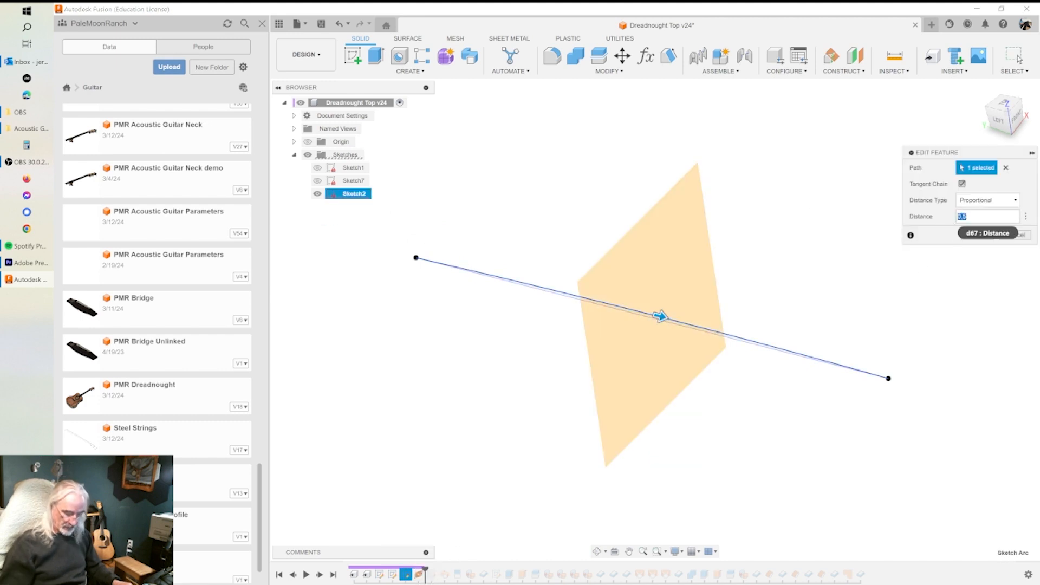
type("0")
key("Return")
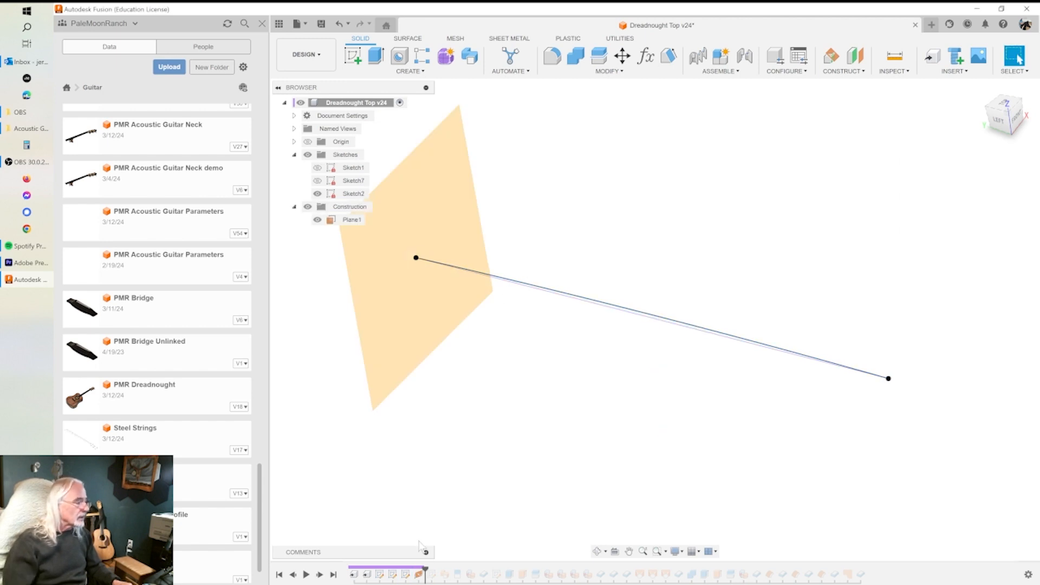
Roll the timeline forward past Sketch3 and open that sketch for editing.
left_click_drag(426, 572, 438, 572)
double_click(432, 575)
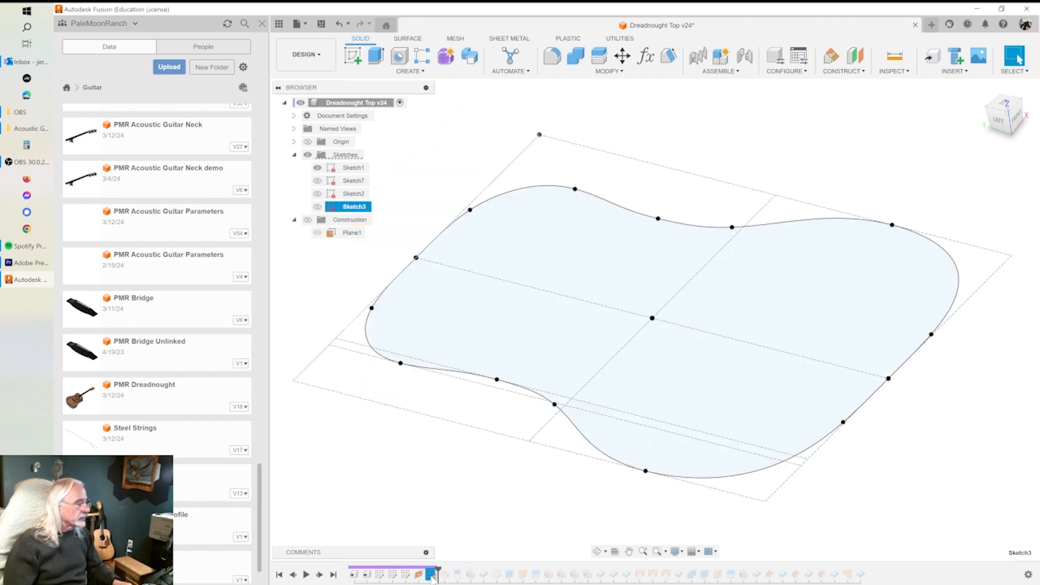
mouse_move(546, 378)
middle_mouse_down("shift")
mouse_move(637, 372)
mouse_move(688, 384)
mouse_move(716, 404)
mouse_move(639, 502)
mouse_move(509, 444)
middle_mouse_up("shift")
key("Escape")
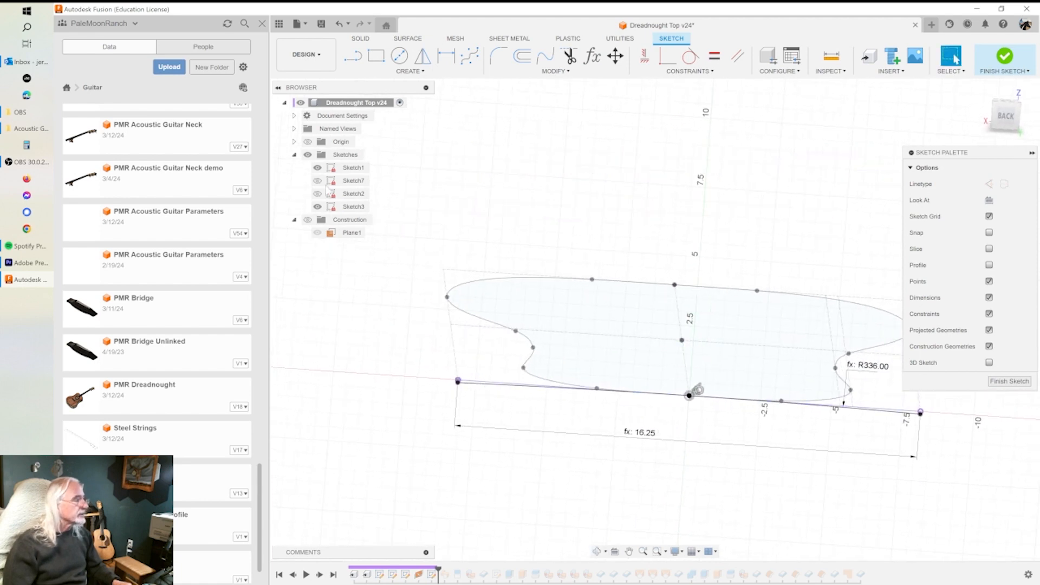
Examine the Sketch3 arc from several angles, toggling the guitar outline in Sketch1 to compare its position against the body.
middle_click_drag(601, 325, 600, 269, "shift")
mouse_move(620, 329)
middle_mouse_down("shift")
mouse_move(570, 302)
mouse_move(593, 318)
middle_mouse_up("shift")
key("Escape")
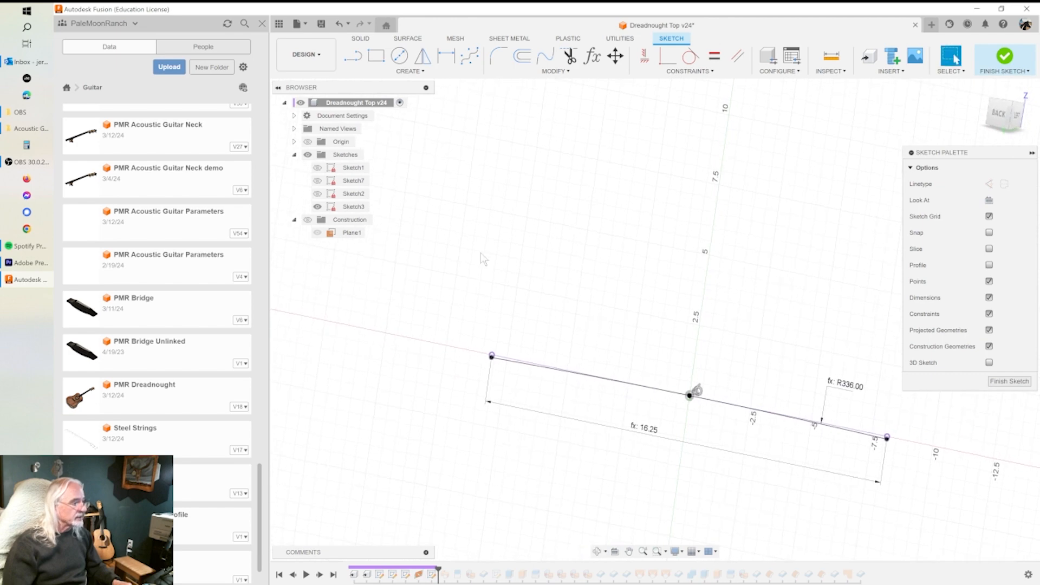
left_click(319, 169)
left_click(318, 168)
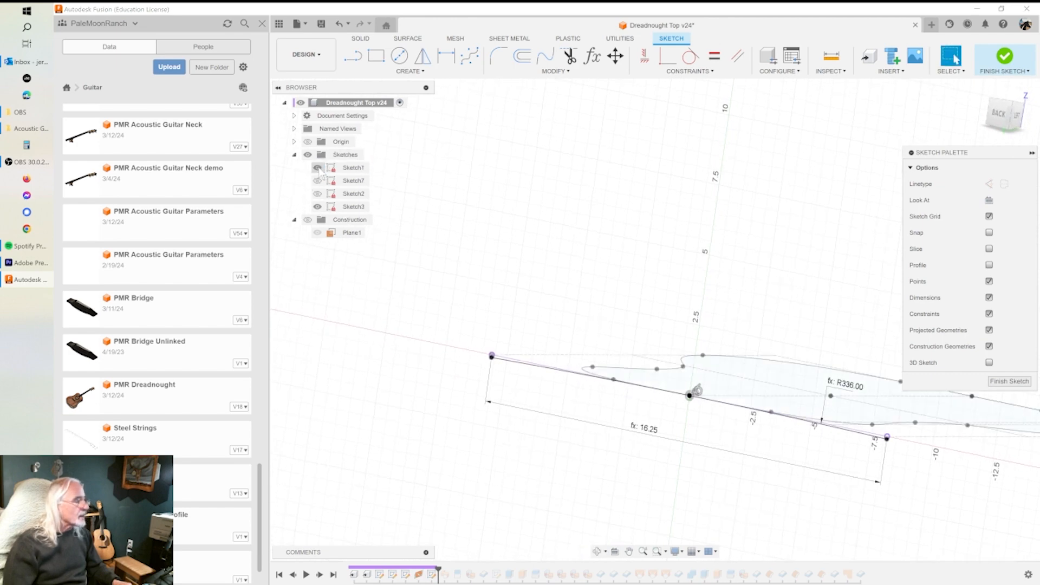
mouse_move(558, 306)
middle_mouse_down("shift")
mouse_move(600, 412)
mouse_move(608, 360)
mouse_move(562, 287)
middle_mouse_up("shift")
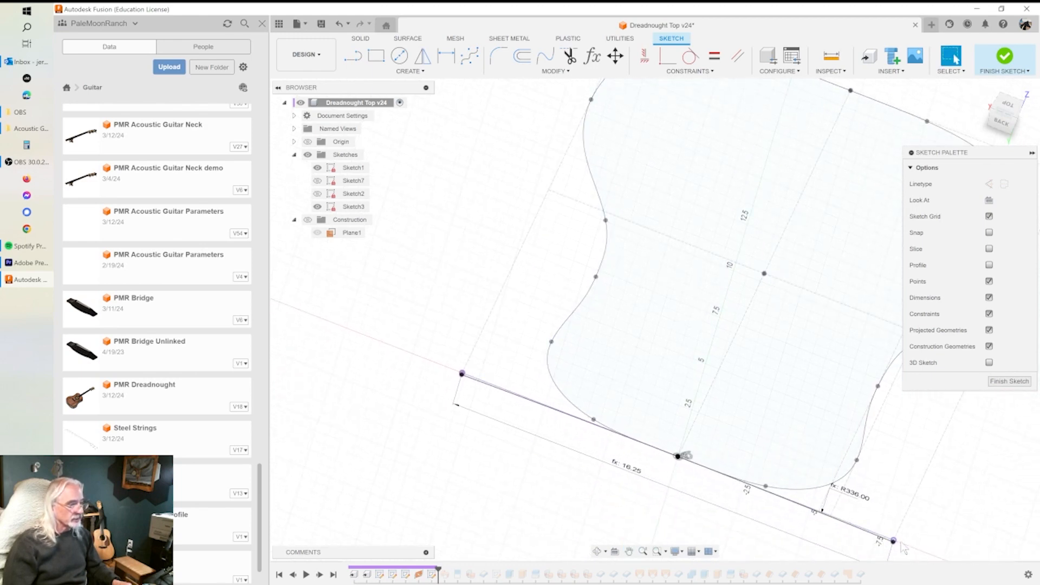
middle_click_drag(888, 519, 866, 472, "shift")
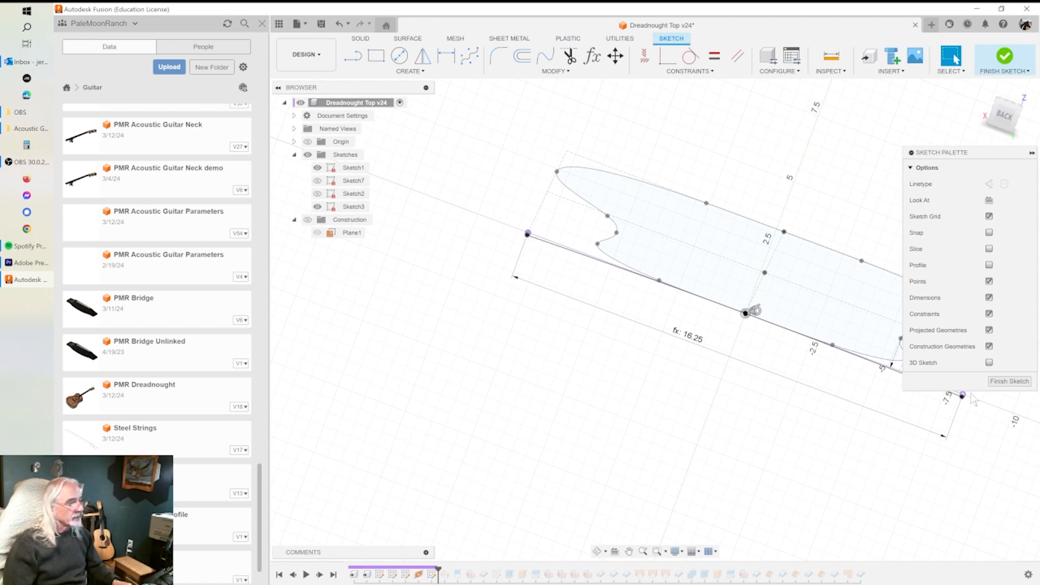
mouse_move(649, 359)
middle_mouse_down("shift")
mouse_move(632, 352)
mouse_move(617, 395)
middle_mouse_up("shift")
mouse_move(778, 413)
middle_mouse_down("shift")
mouse_move(808, 423)
mouse_move(766, 440)
mouse_move(776, 418)
middle_mouse_up("shift")
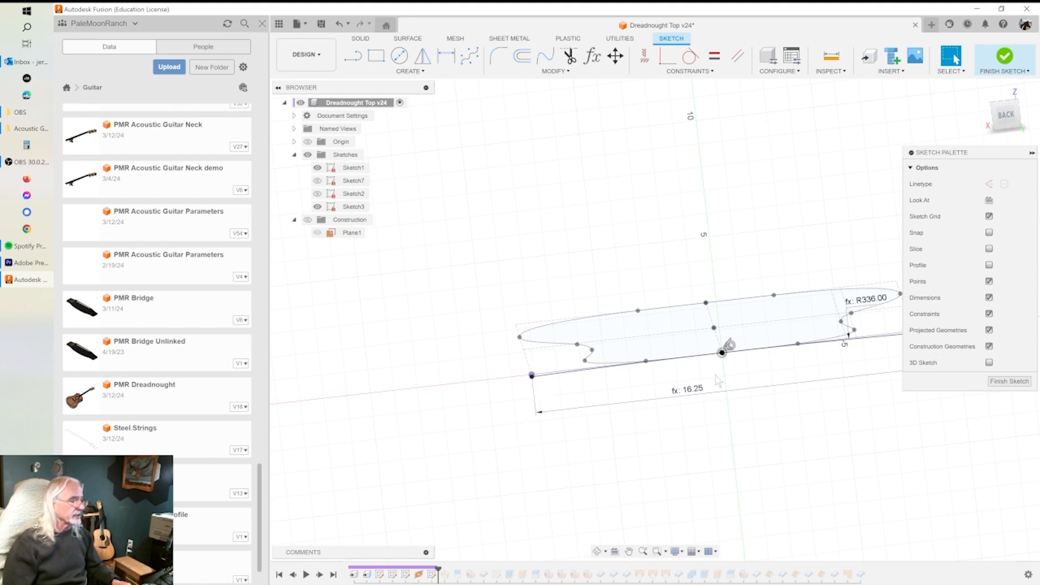
middle_click_drag(800, 370, 734, 366)
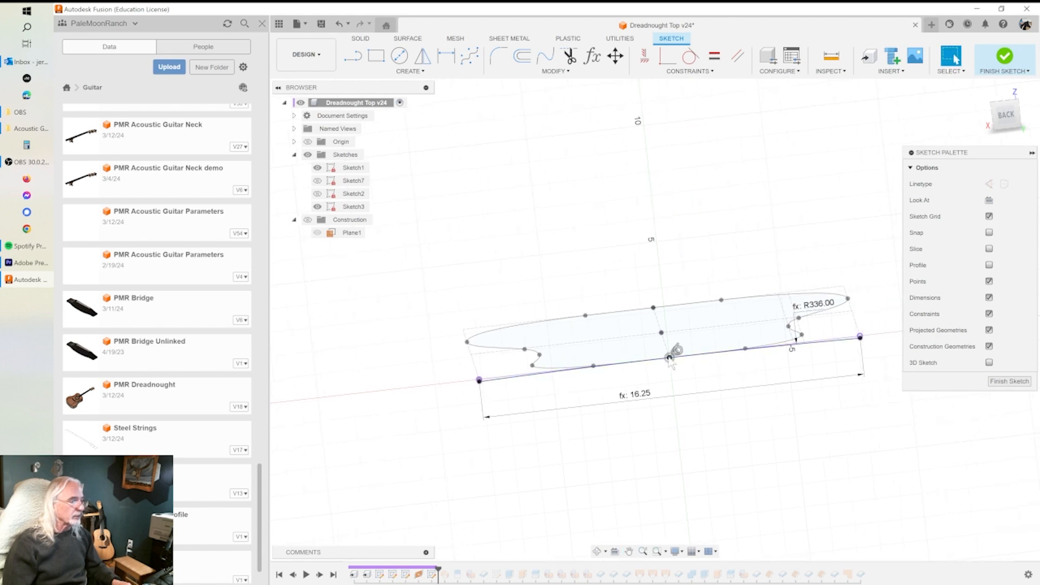
Sketch a three-point arc with a radius of about 9.9 in below the existing arc, bulging upward.
left_click(406, 71)
mouse_move(379, 115)
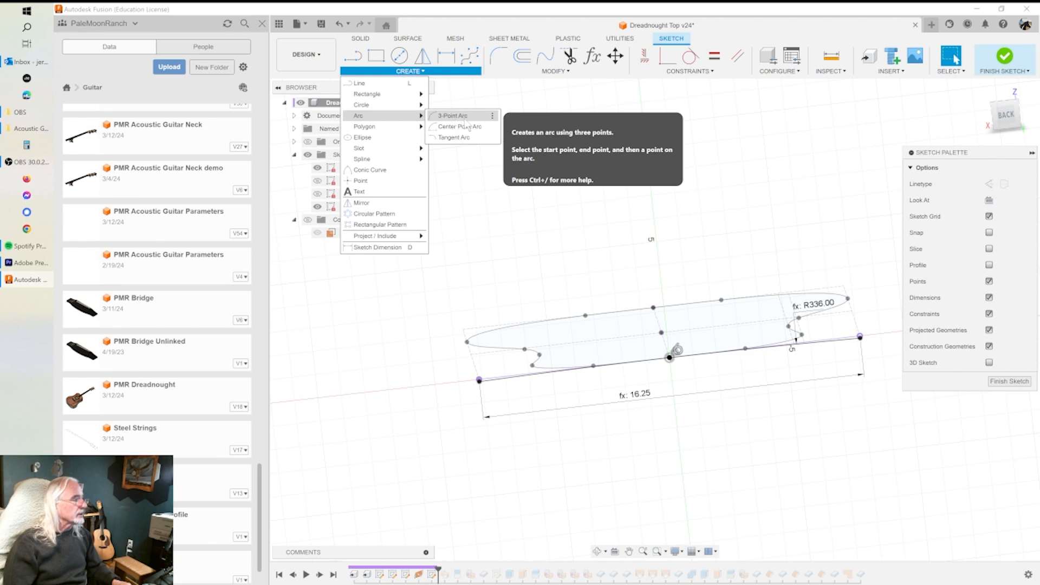
left_click(465, 126)
left_click(574, 453)
left_click(804, 424)
left_click(719, 410)
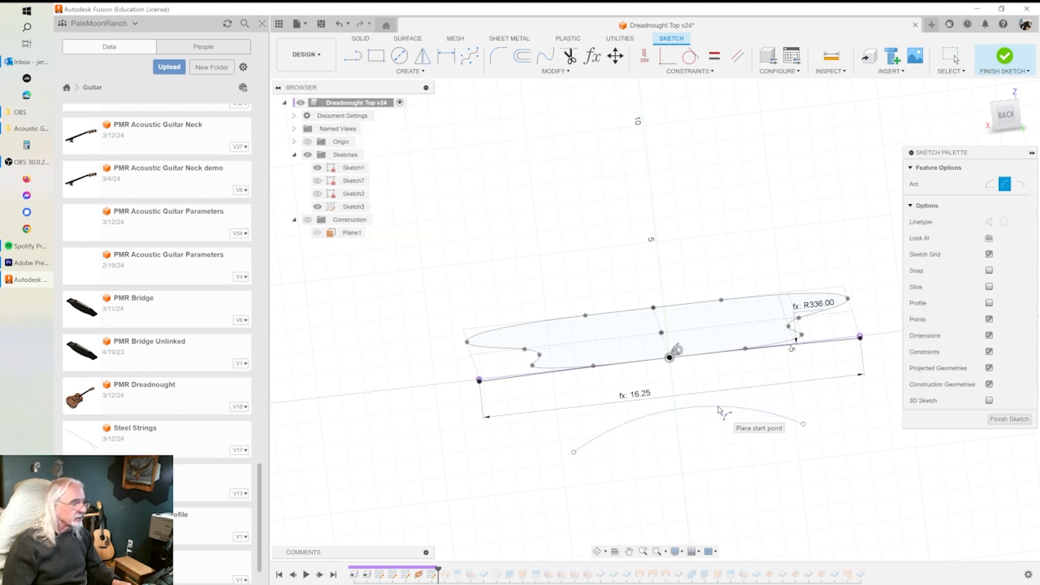
Apply a midpoint constraint between the new arc and the point at the centre of the existing arc.
left_click(666, 62)
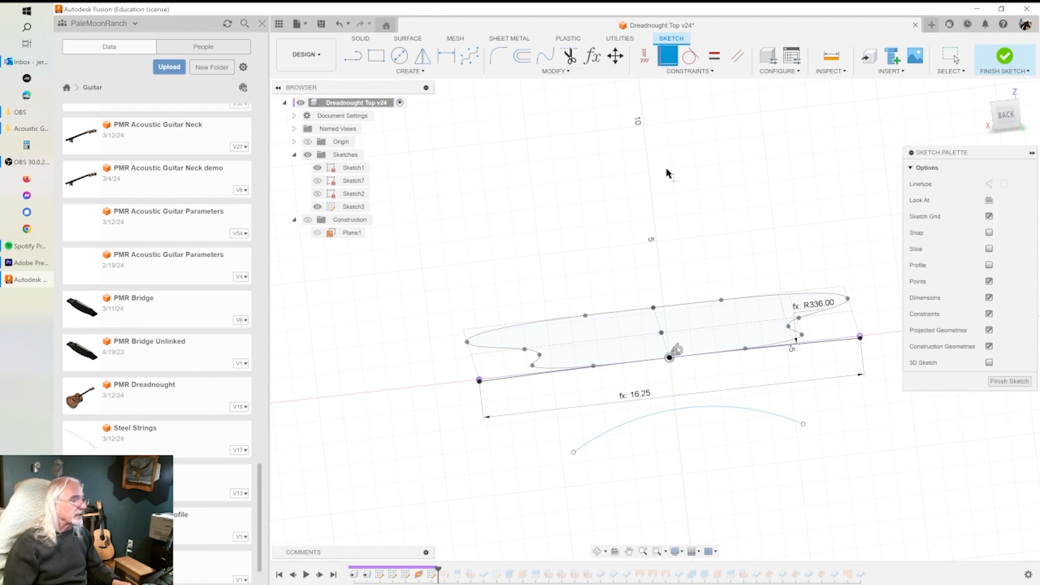
left_click(683, 407)
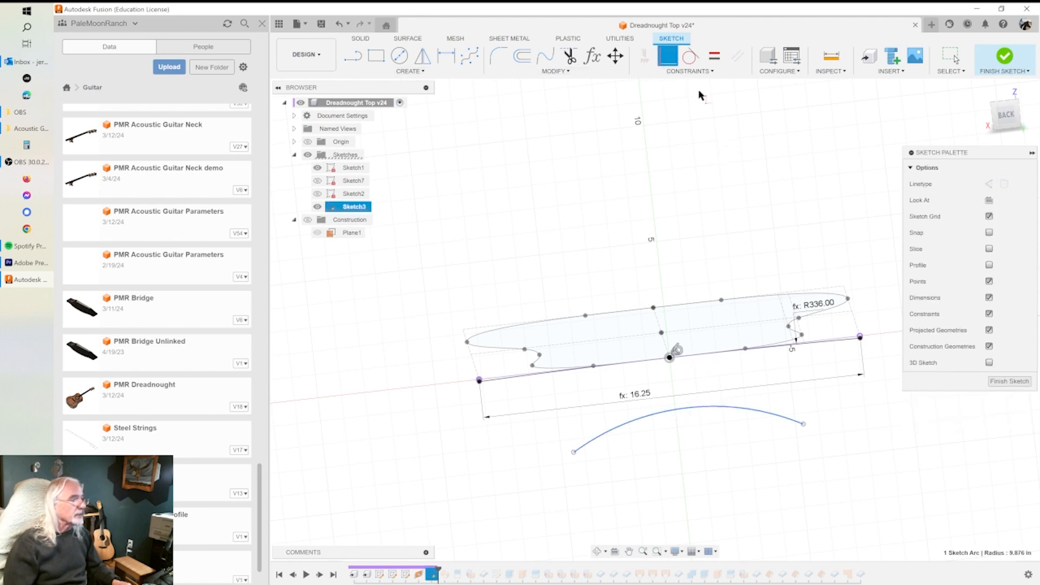
left_click(690, 71)
left_click(659, 165)
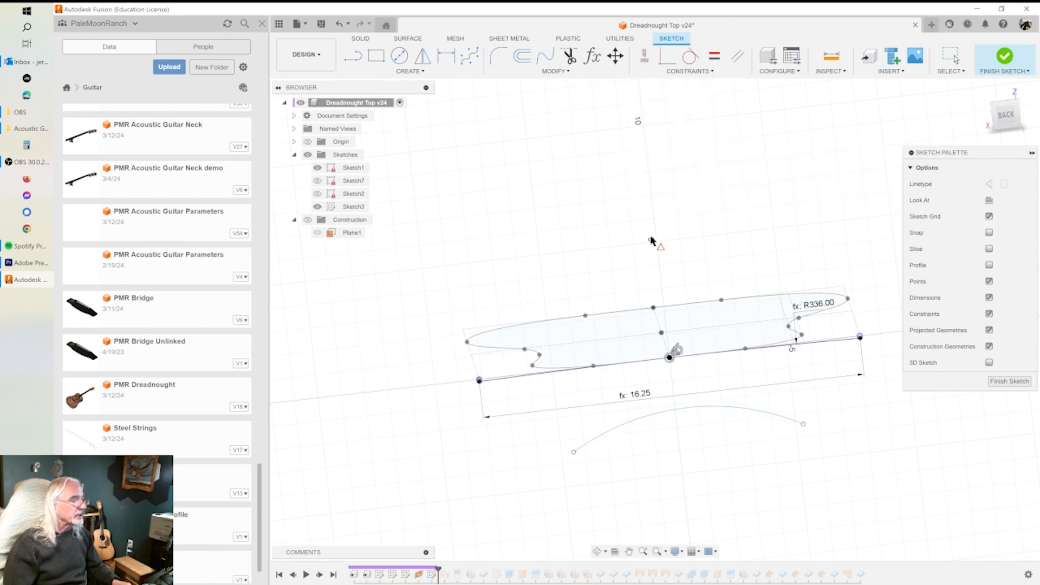
left_click(679, 406)
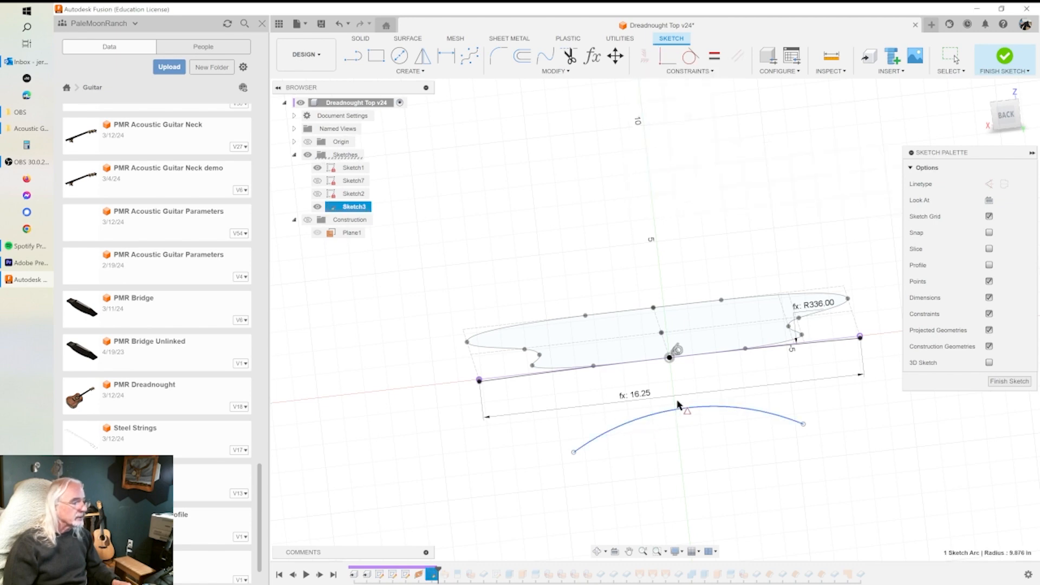
left_click(670, 361)
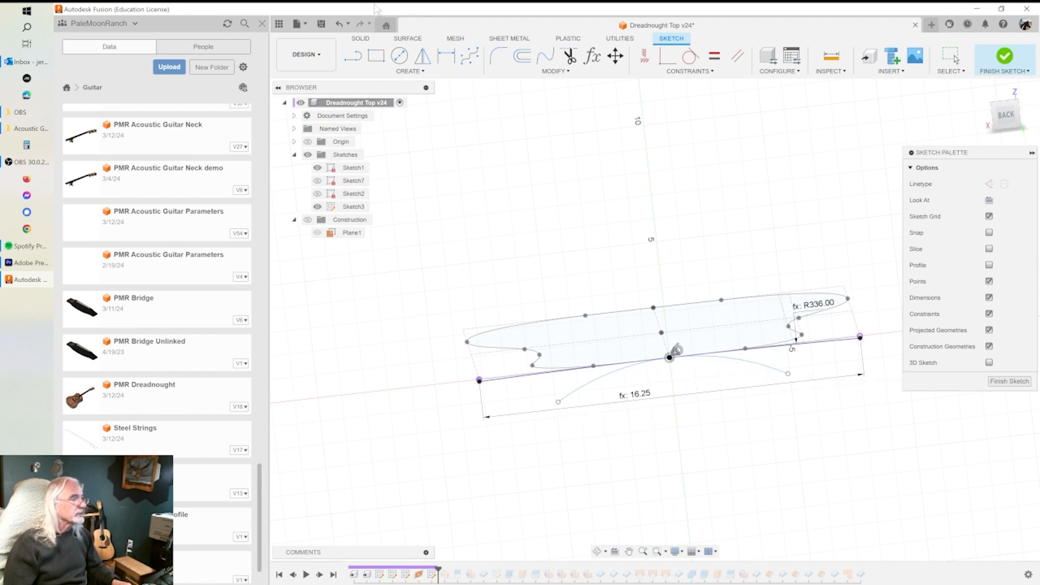
Dimension the new arc's radius with the user parameter TopRadius_Ref.
left_click(446, 56)
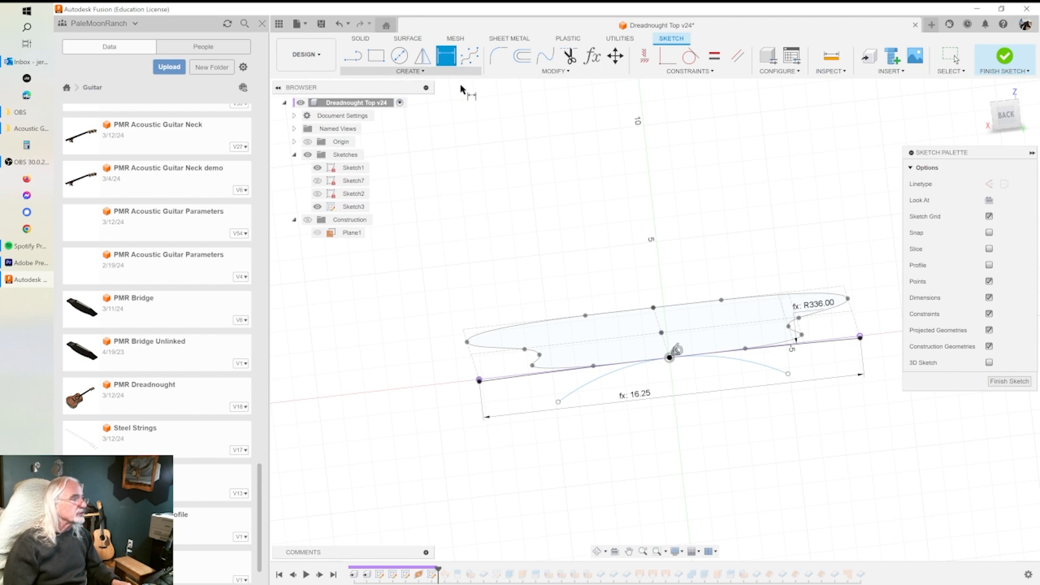
left_click(742, 364)
left_click(734, 423)
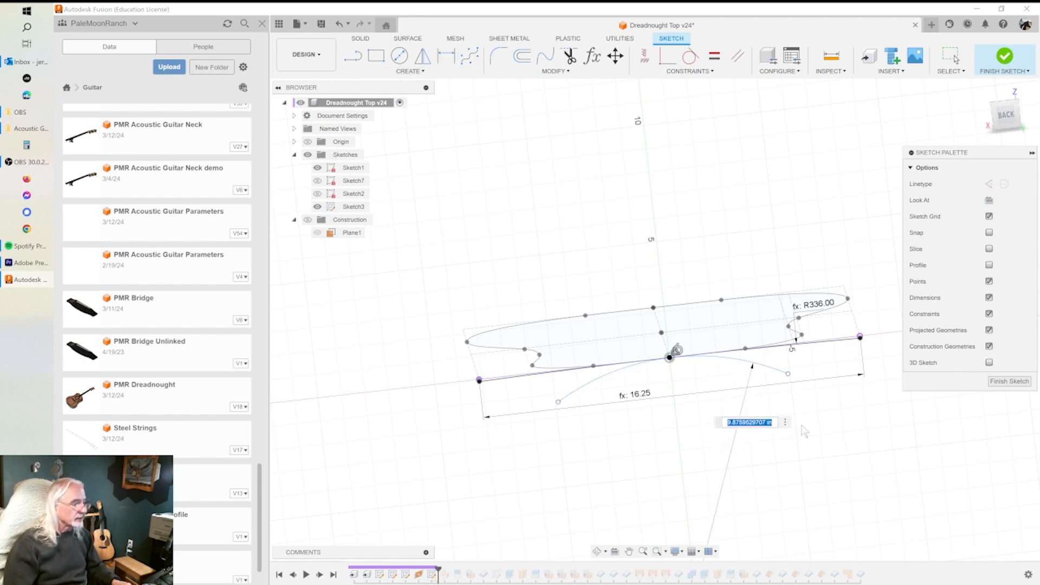
type("top")
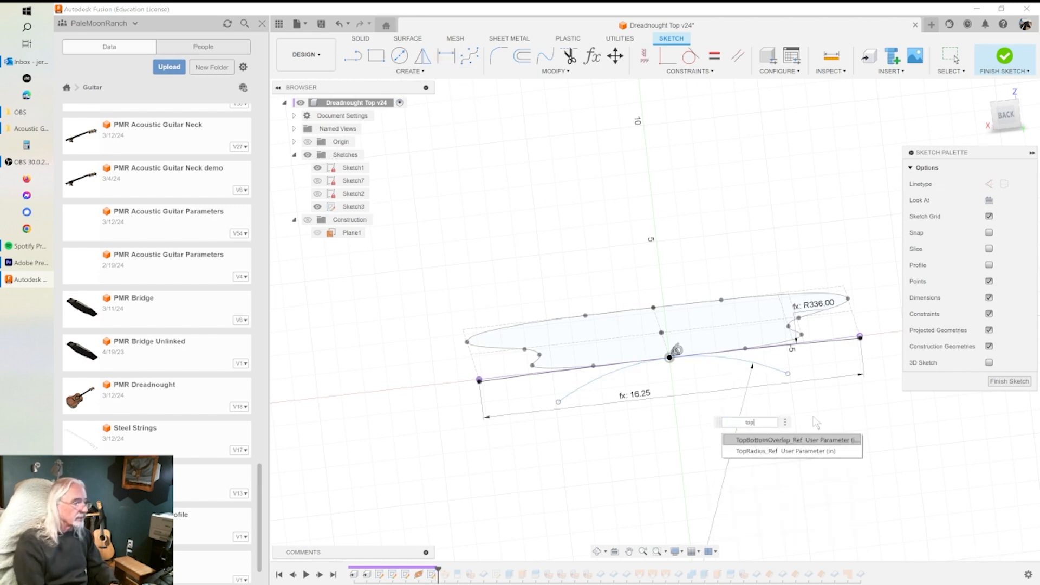
left_click(772, 453)
key("Return")
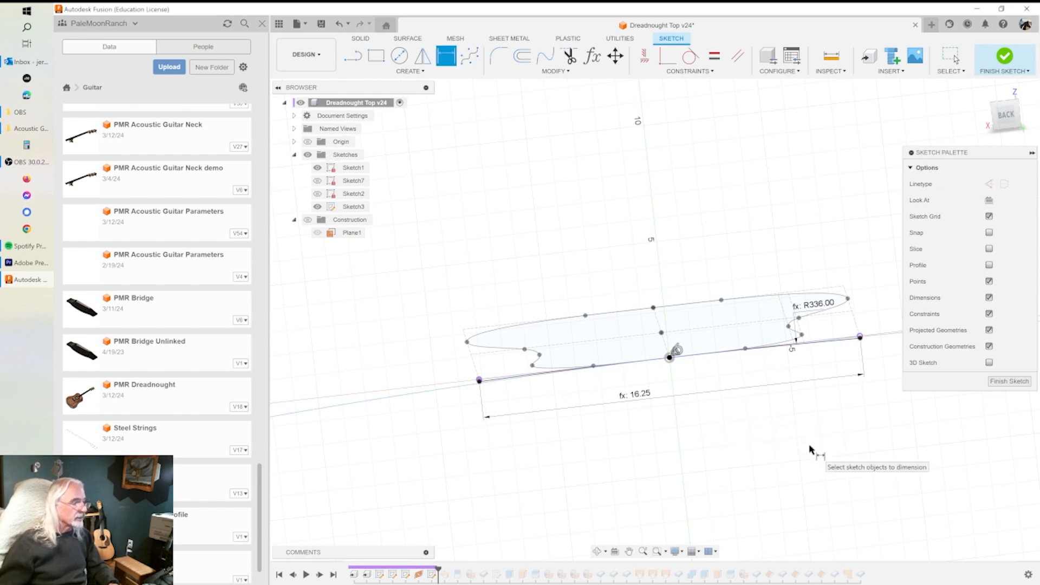
Dimension the distance between the new arc's two endpoints with the user parameter LowerBoutWidth.
scroll(601, 403, "down", 6)
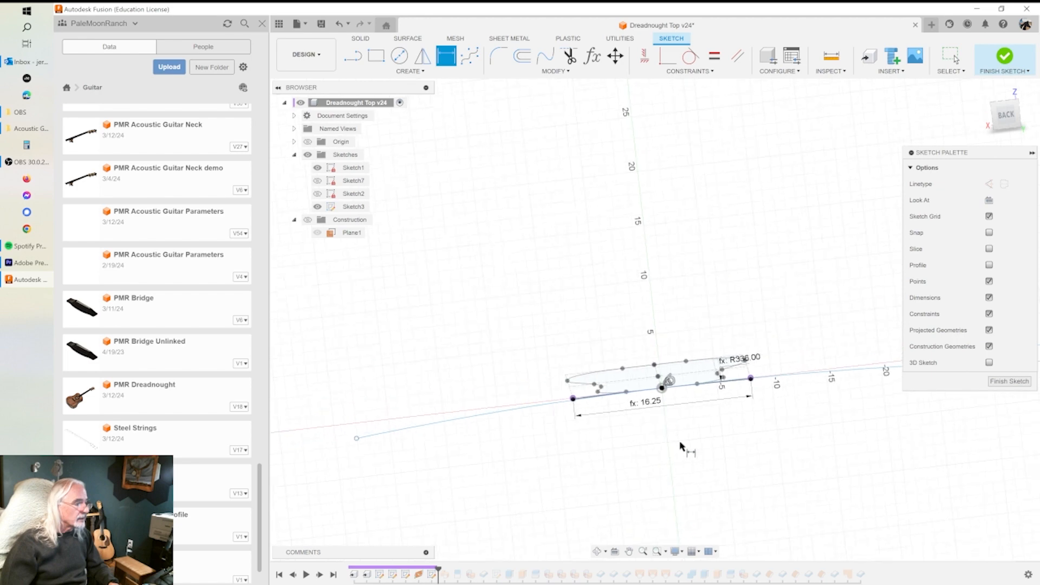
middle_click_drag(618, 421, 570, 421)
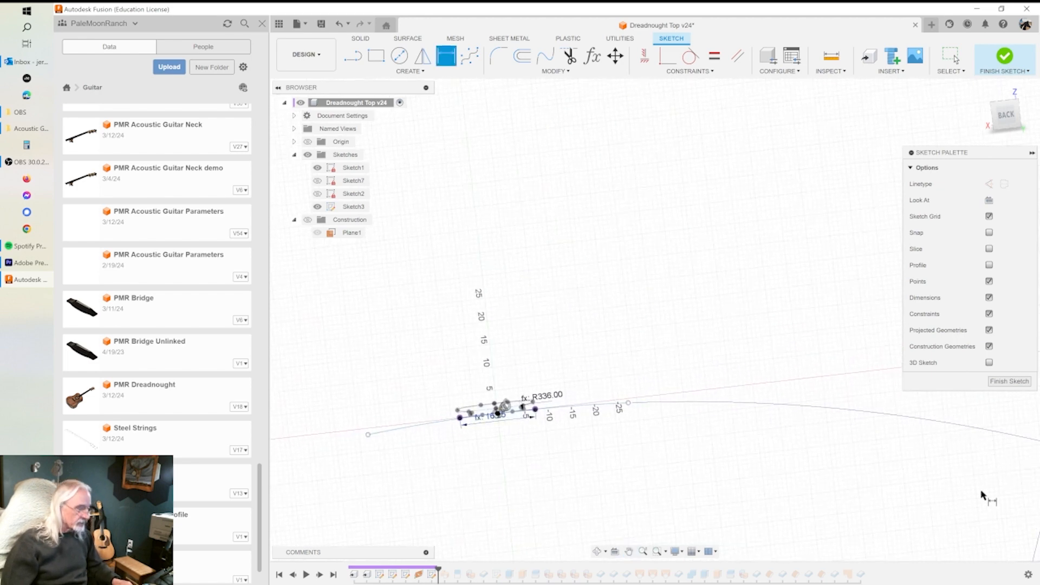
scroll(982, 496, "down", 10)
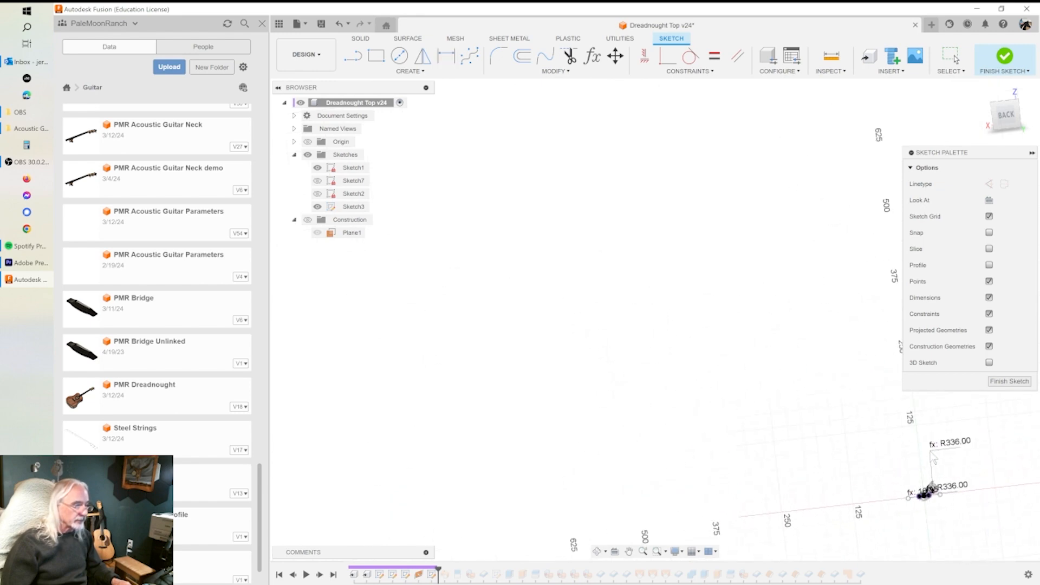
scroll(922, 504, "up", 10)
scroll(853, 563, "up", 5)
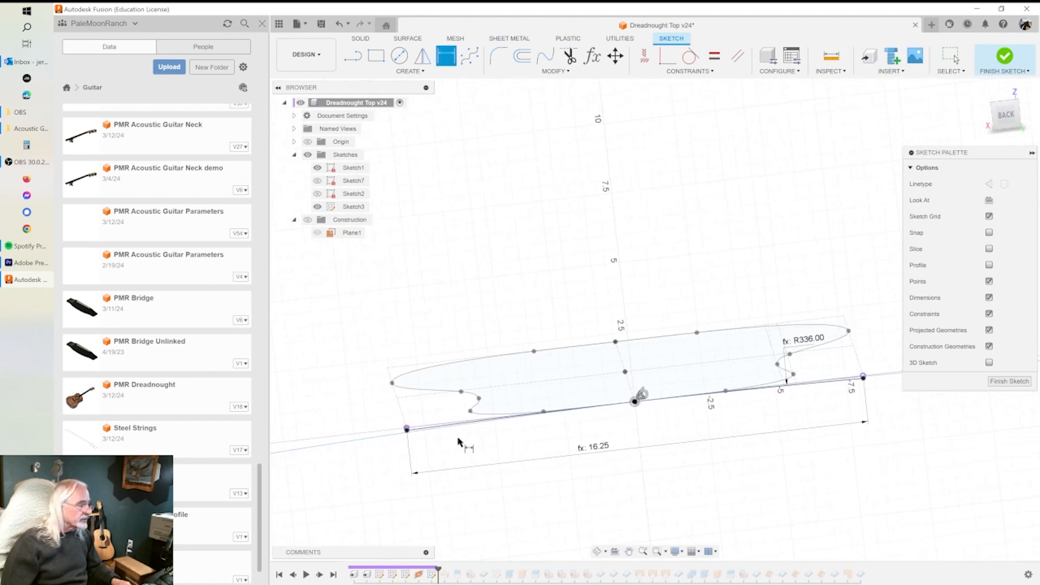
scroll(641, 459, "down", 5)
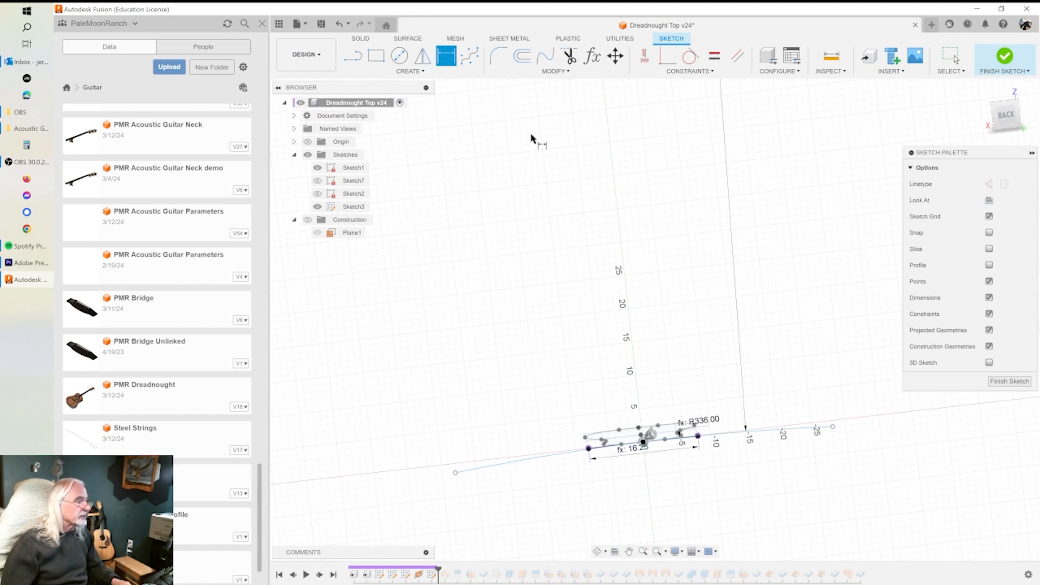
left_click(455, 473)
left_click(834, 428)
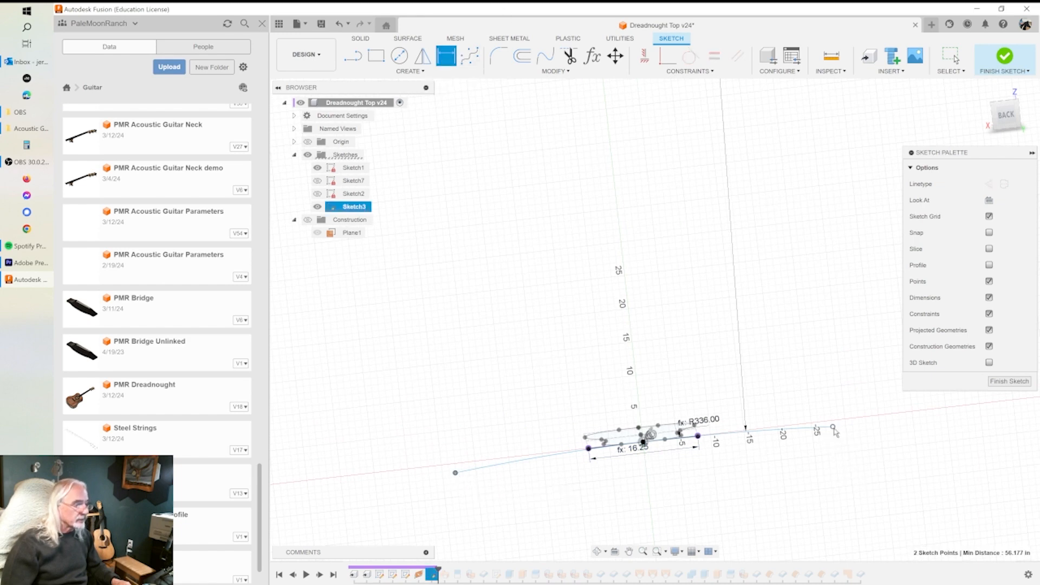
left_click(835, 479)
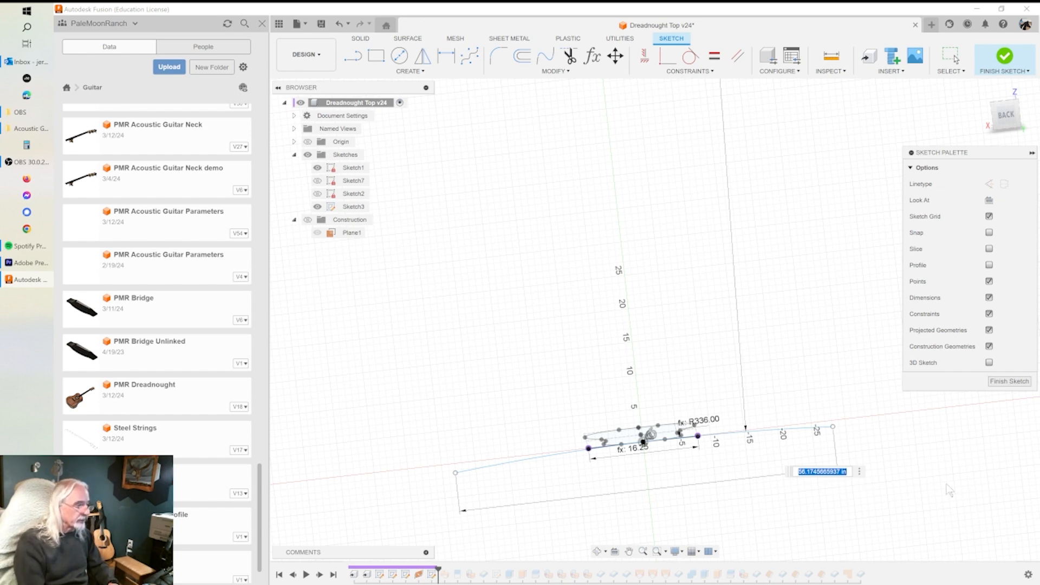
type("low")
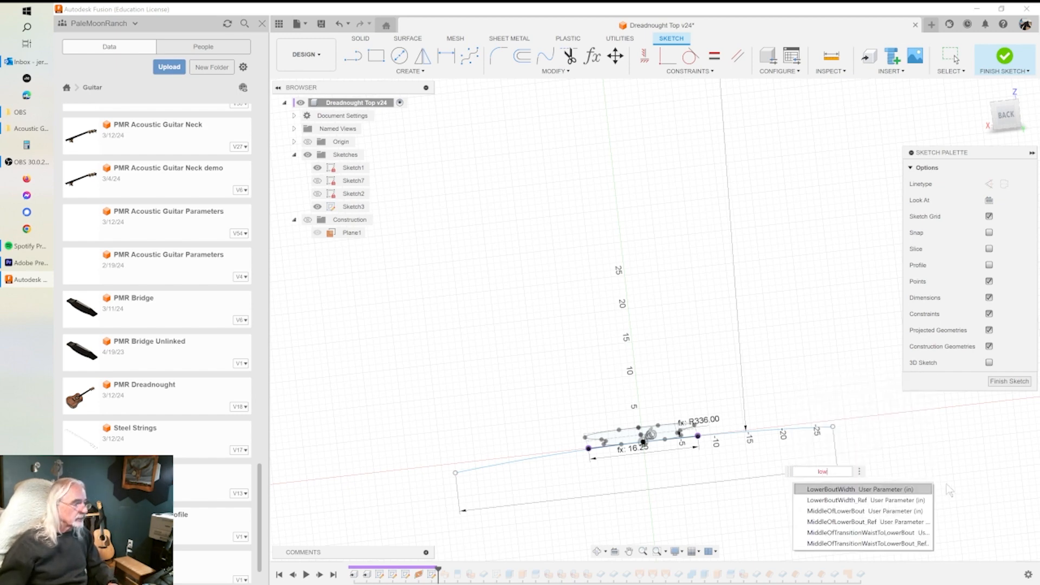
key("Return")
key("Return")
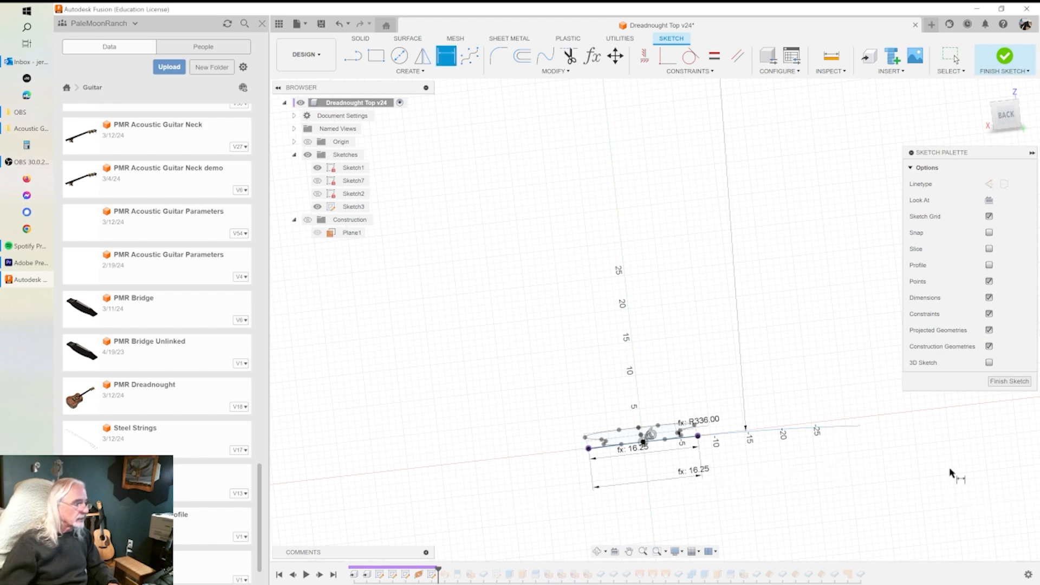
scroll(661, 440, "up", 5)
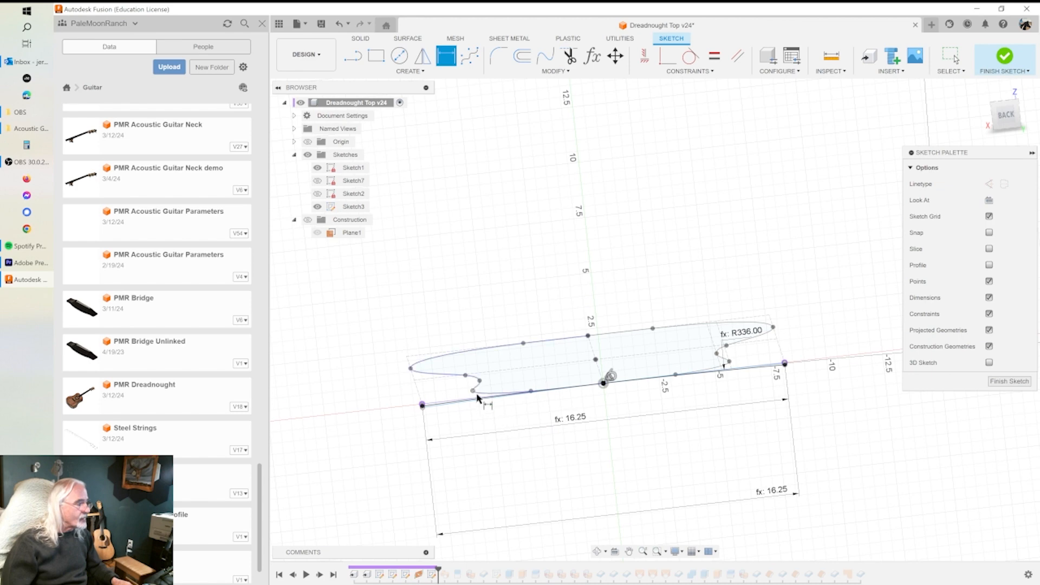
left_click(348, 23)
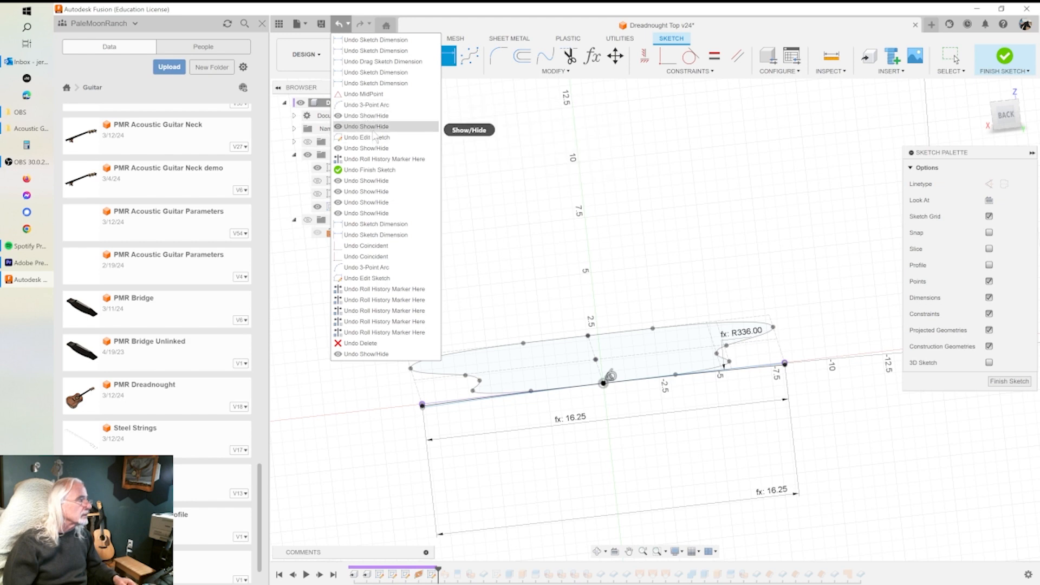
key("Escape")
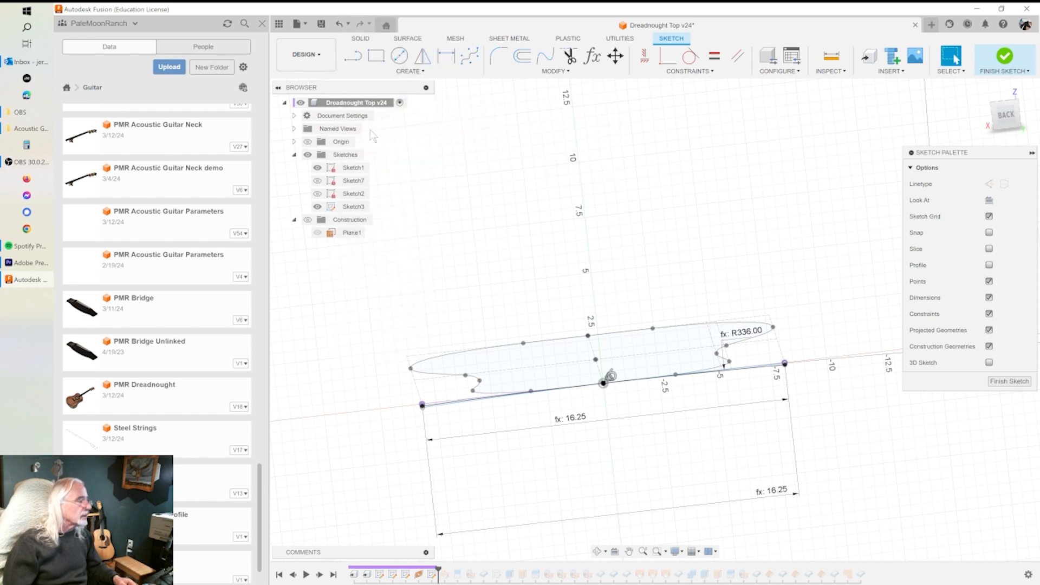
Undo the additional three-point arc with its midpoint constraint and dimensions, and hide the Sketch1 body outline.
left_click(348, 24)
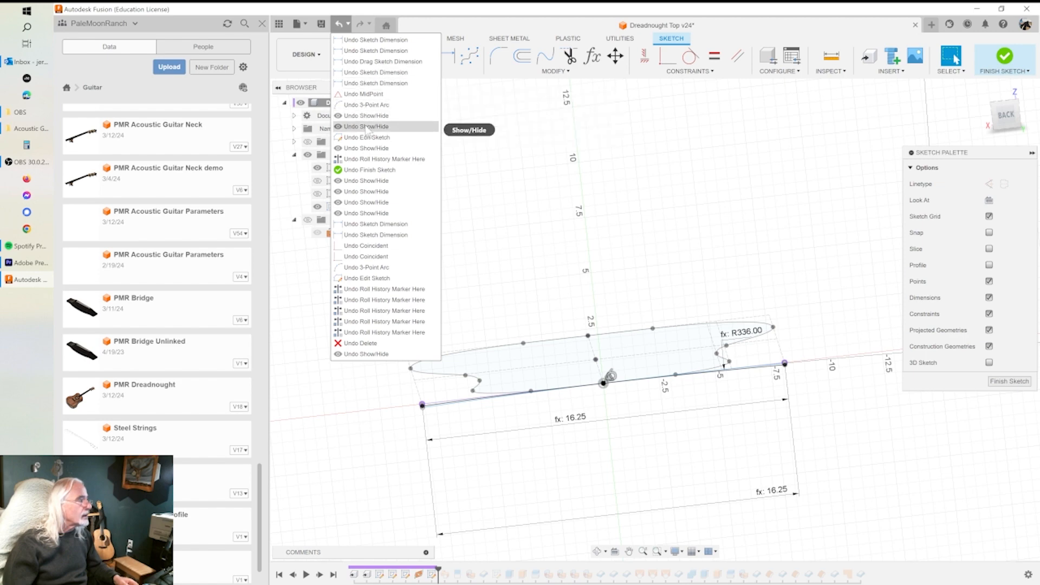
left_click(366, 128)
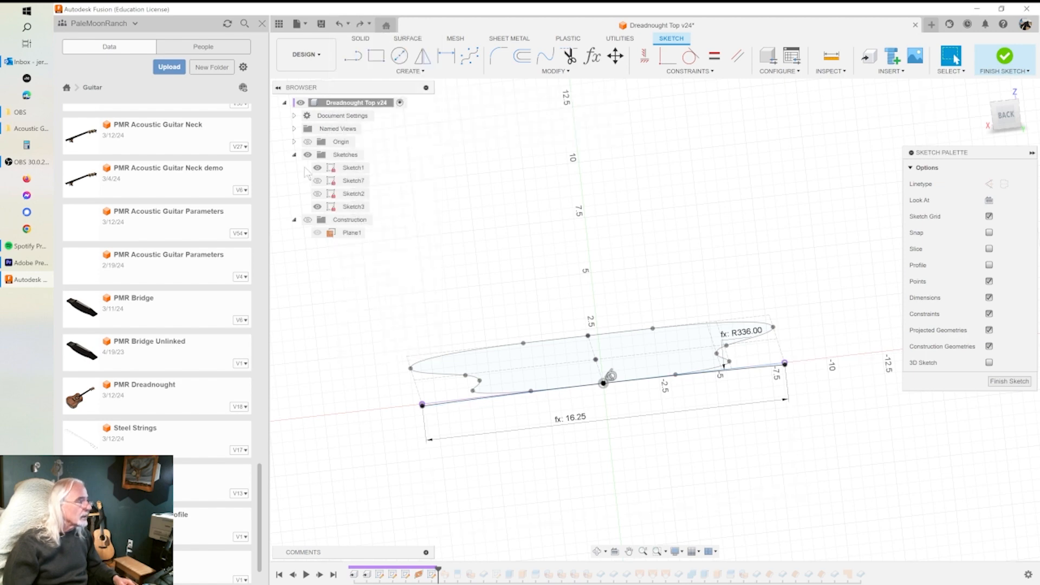
left_click(318, 168)
Finish editing the cross-arc sketch and make both the lengthwise arc in Sketch2 and the cross arc in Sketch3 visible.
middle_click_drag(653, 417, 601, 386)
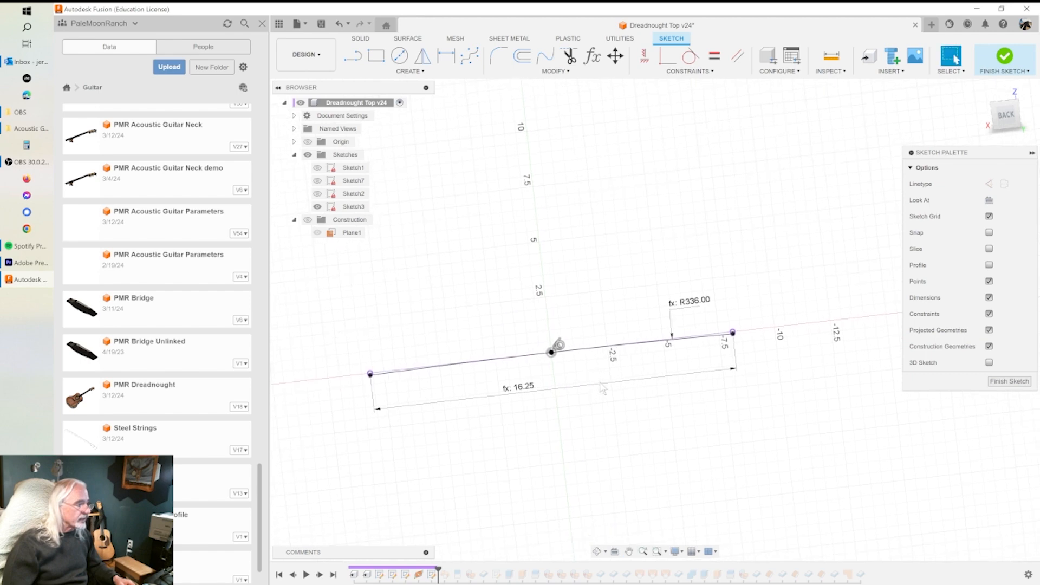
mouse_move(625, 298)
middle_mouse_down("shift")
mouse_move(620, 282)
mouse_move(604, 307)
mouse_move(607, 338)
middle_mouse_up("shift")
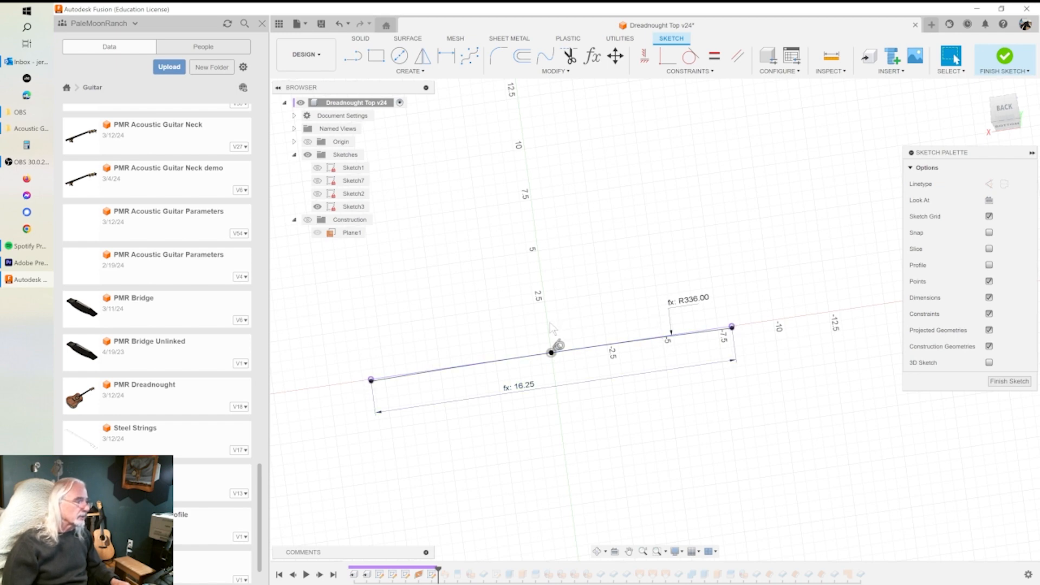
scroll(645, 333, "down", 2)
middle_click_drag(599, 345, 649, 354)
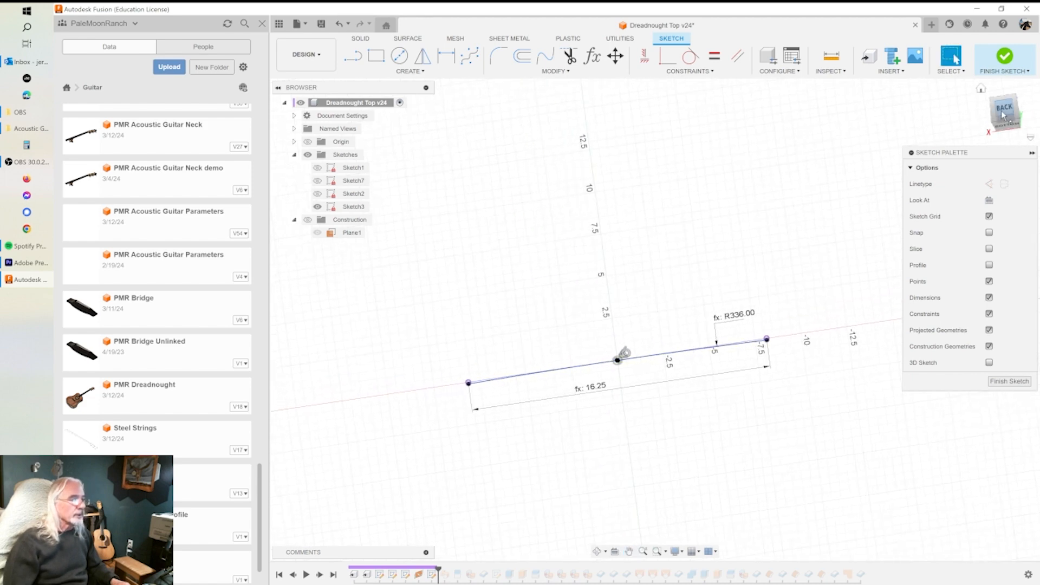
left_click(1004, 107)
middle_click_drag(542, 440, 671, 479, "shift")
left_click(317, 194)
mouse_move(618, 323)
middle_mouse_down("shift")
mouse_move(629, 303)
mouse_move(620, 307)
middle_mouse_up("shift")
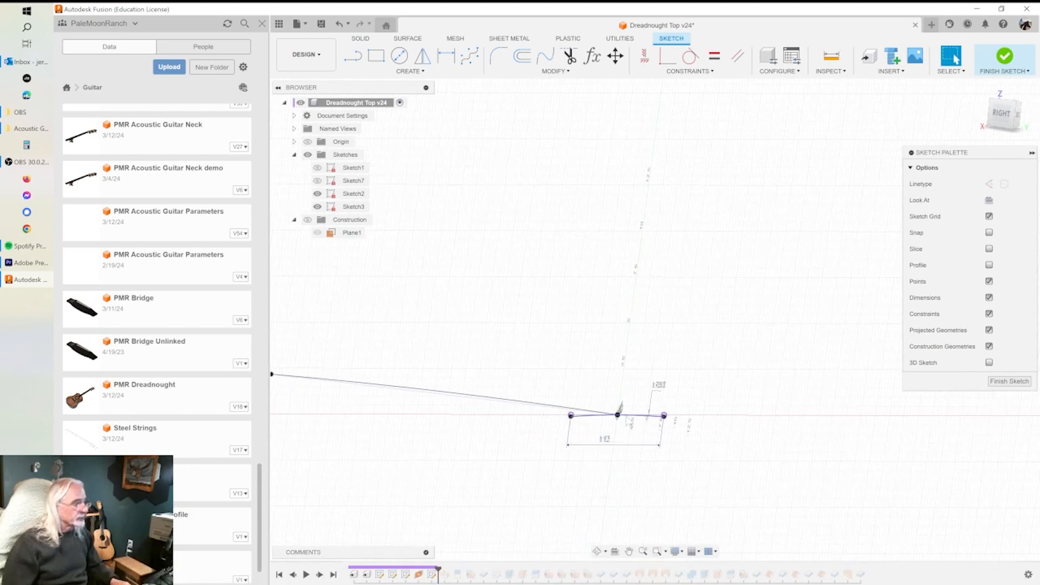
middle_click_drag(521, 455, 604, 406)
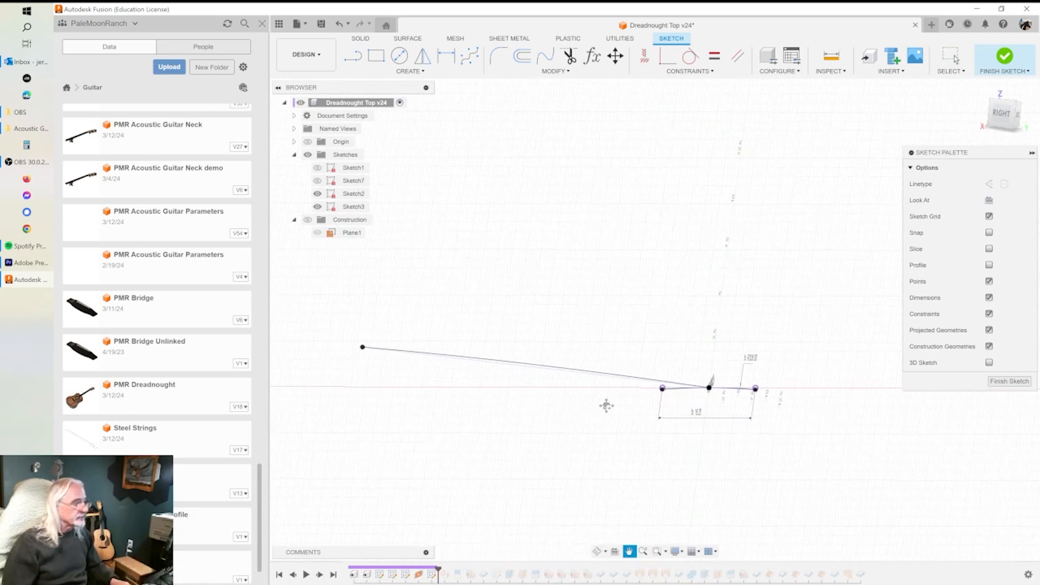
left_click(996, 383)
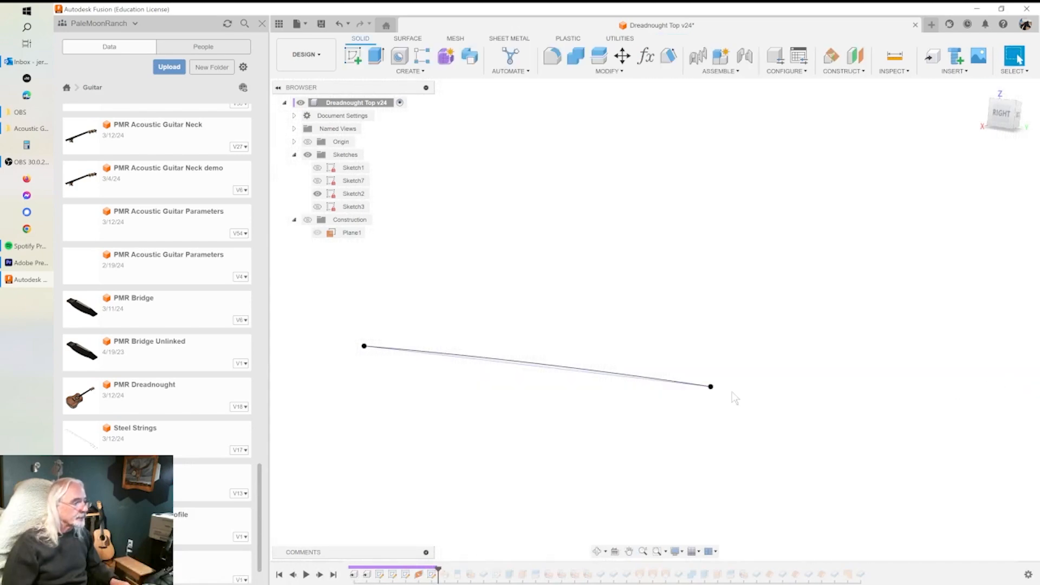
left_click(317, 206)
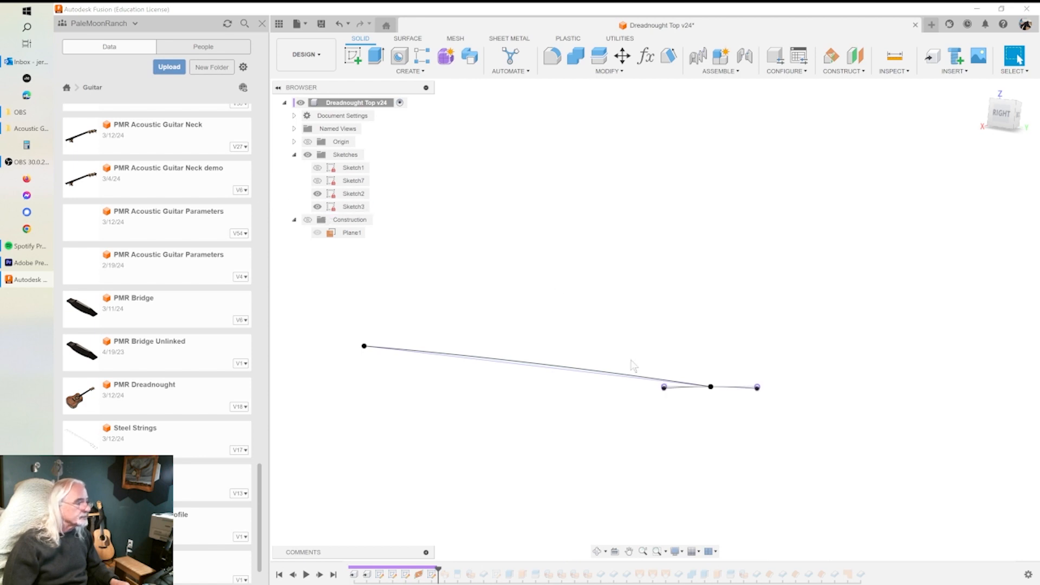
Roll the timeline forward past the sweep feature and show the Top (1) surface body.
left_click_drag(440, 568, 450, 568)
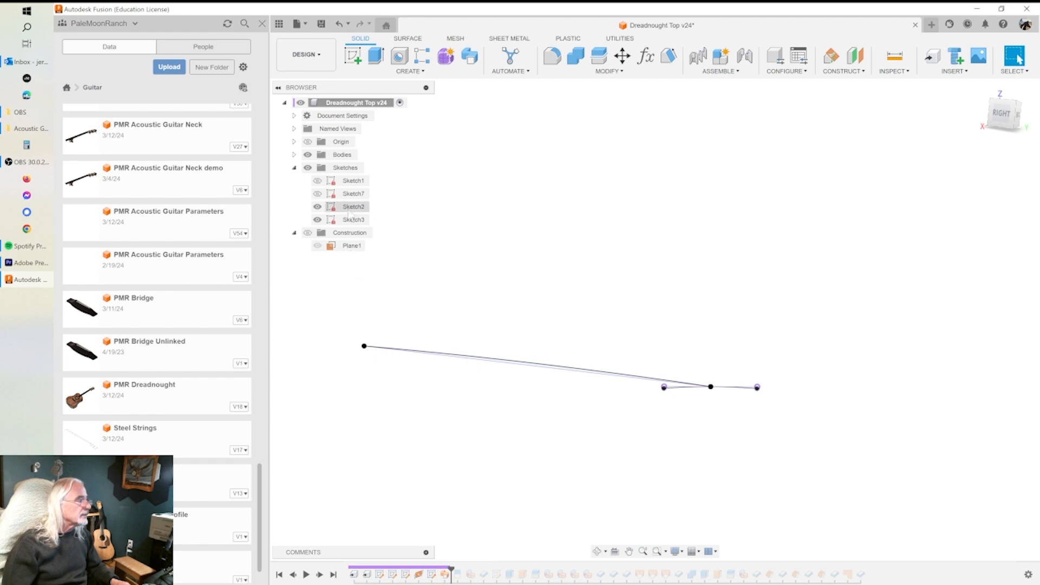
left_click(295, 155)
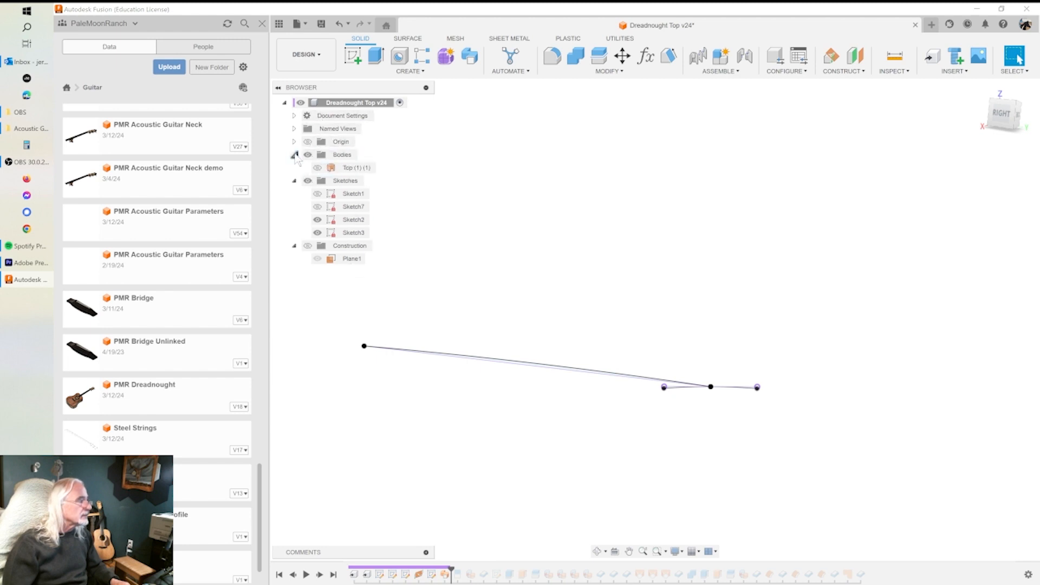
left_click(318, 167)
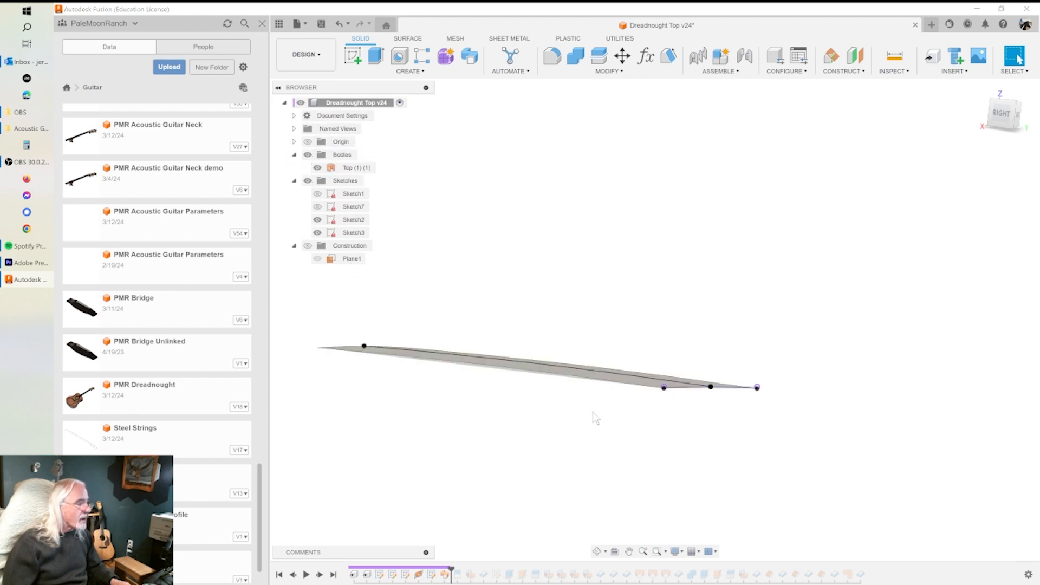
Open the sweep feature, review its profile and path selections on the surface, and accept it without changes.
double_click(444, 574)
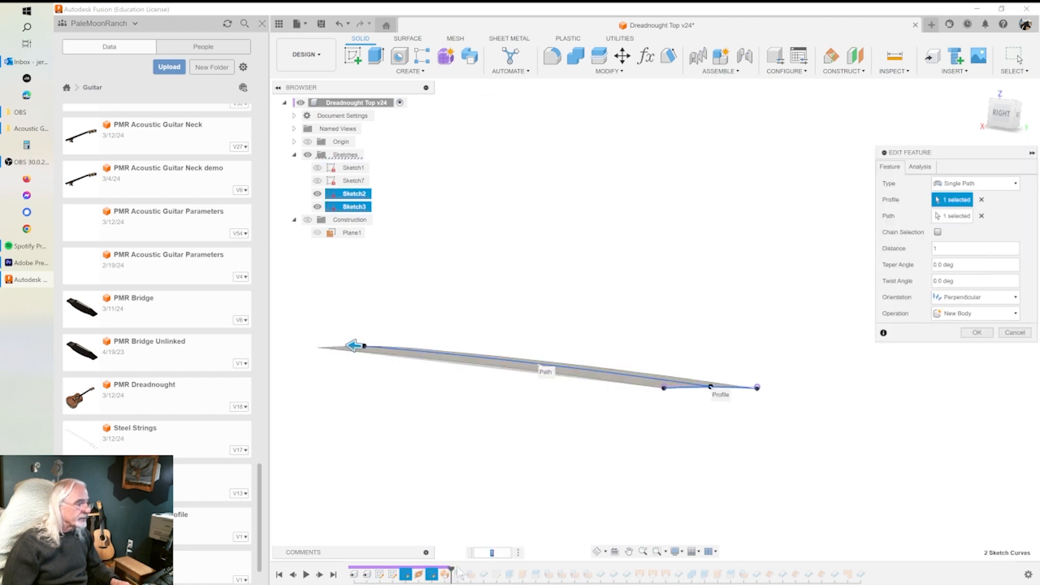
middle_click_drag(602, 444, 592, 432, "shift")
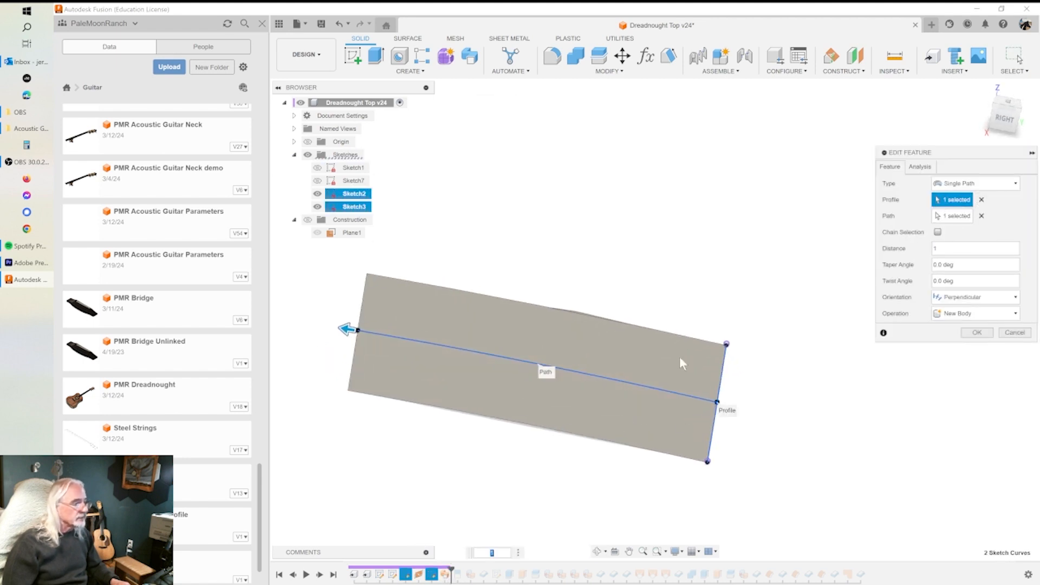
middle_click_drag(710, 400, 674, 396, "shift")
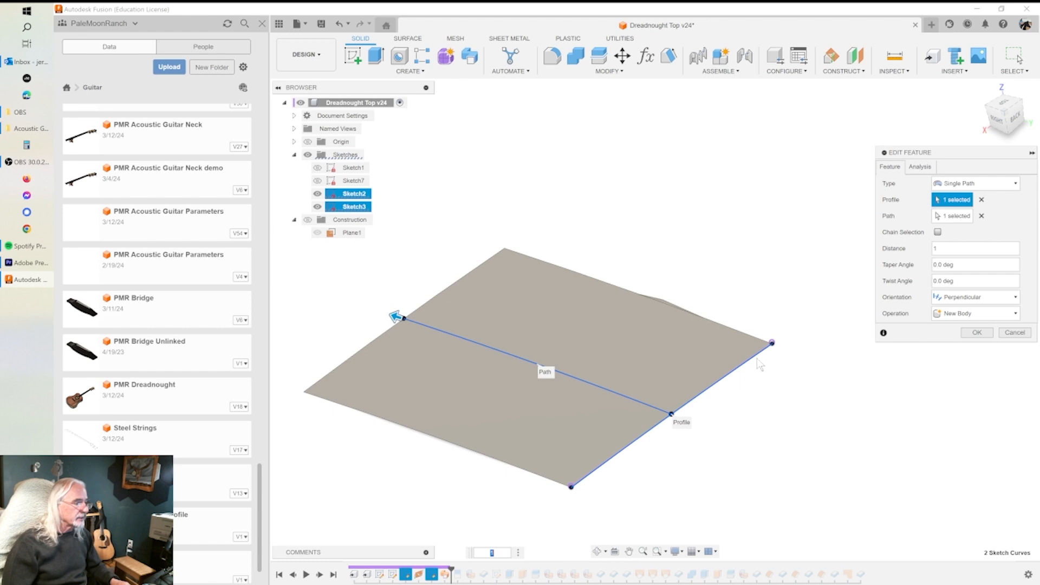
middle_click_drag(641, 398, 643, 365, "shift")
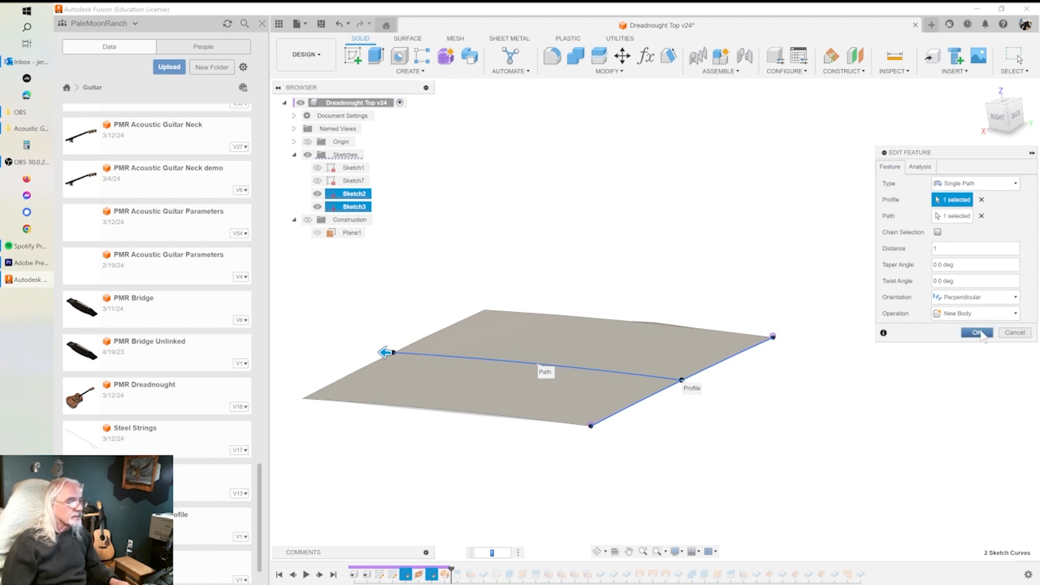
left_click(977, 332)
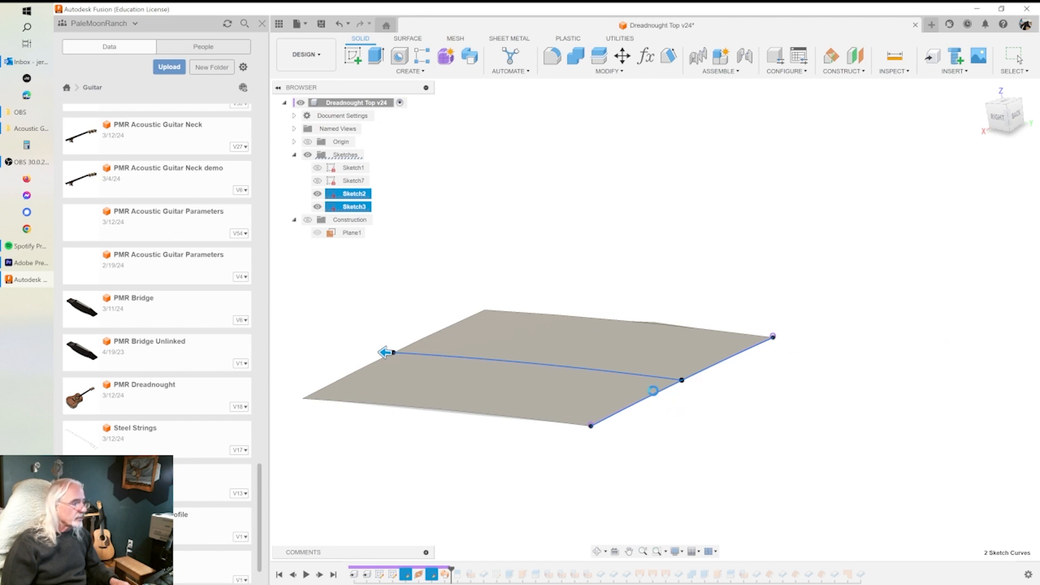
Show Sketch2 and Sketch3 together with the swept surface and examine the surface's curvature along both arcs.
middle_click_drag(659, 396, 721, 430, "shift")
mouse_move(661, 408)
middle_mouse_down("shift")
mouse_move(694, 307)
mouse_move(623, 402)
mouse_move(723, 246)
mouse_move(811, 77)
mouse_move(819, 81)
middle_mouse_up("shift")
key("Escape")
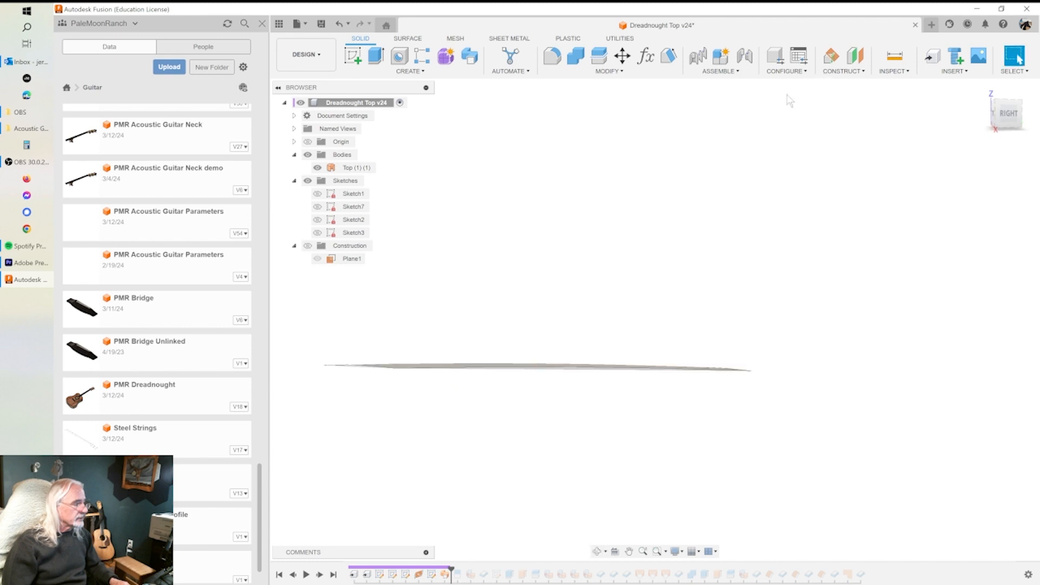
mouse_move(571, 378)
middle_mouse_down("shift")
mouse_move(580, 381)
mouse_move(572, 392)
middle_mouse_up("shift")
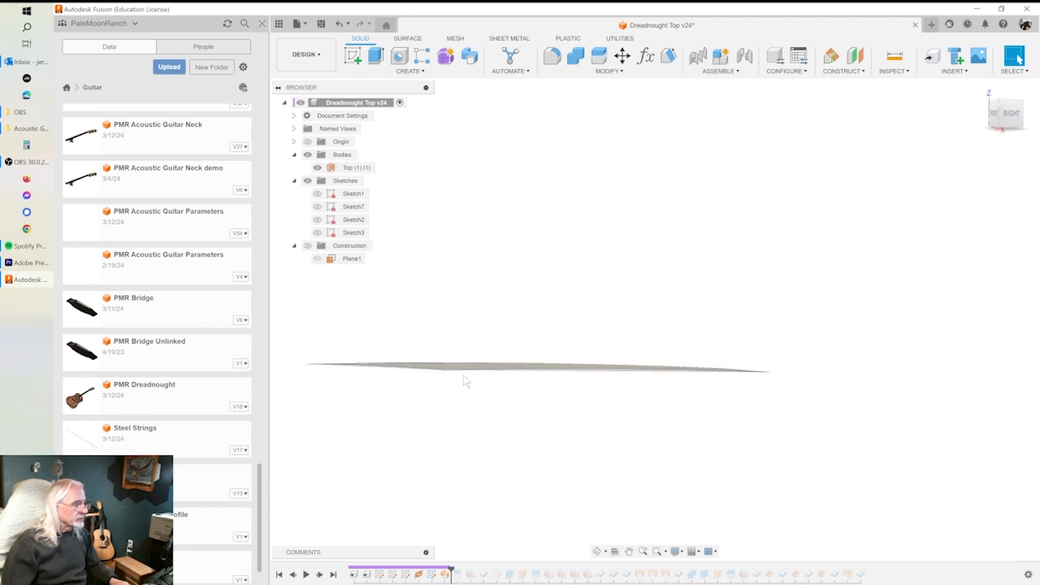
left_click(322, 221)
key("Escape")
mouse_move(574, 404)
middle_mouse_down()
mouse_move(662, 437)
mouse_move(611, 404)
mouse_move(552, 409)
middle_mouse_up()
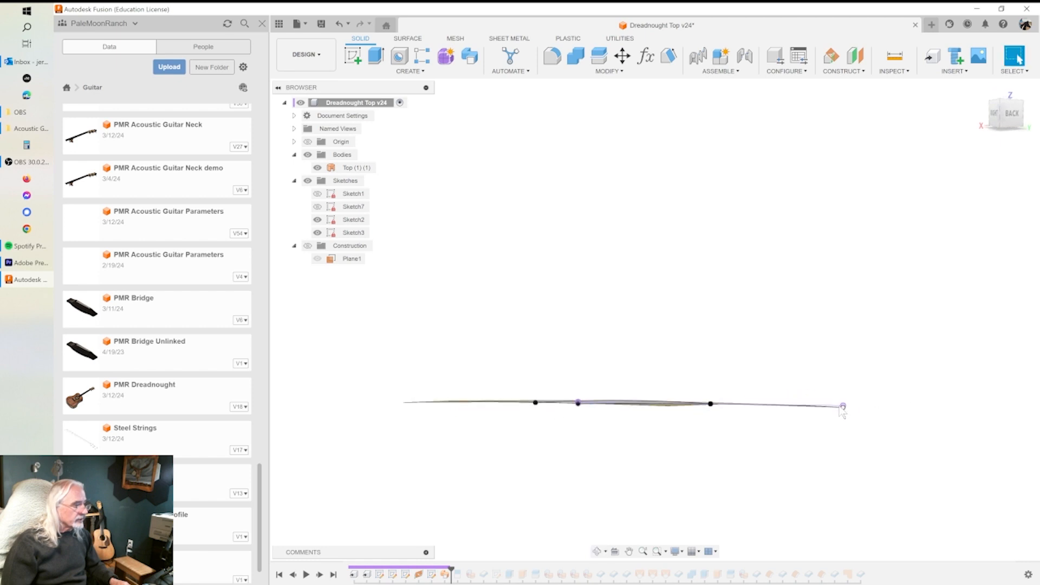
mouse_move(682, 420)
middle_mouse_down("shift")
mouse_move(679, 433)
mouse_move(690, 428)
mouse_move(648, 424)
mouse_move(711, 426)
middle_mouse_up("shift")
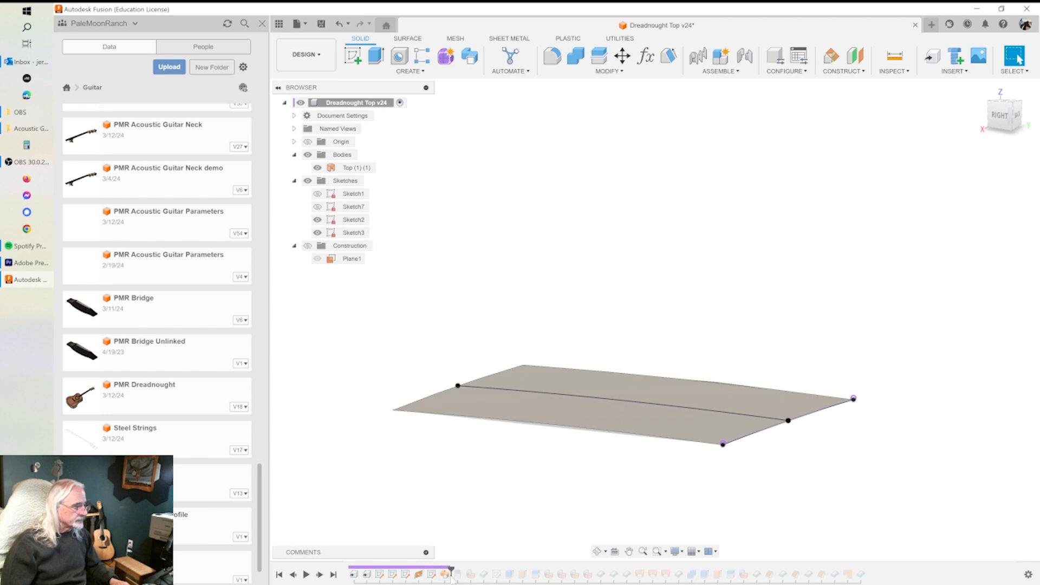
Roll the timeline forward past the feature that splits the swept surface with the guitar outline.
middle_click_drag(622, 428, 666, 469, "shift")
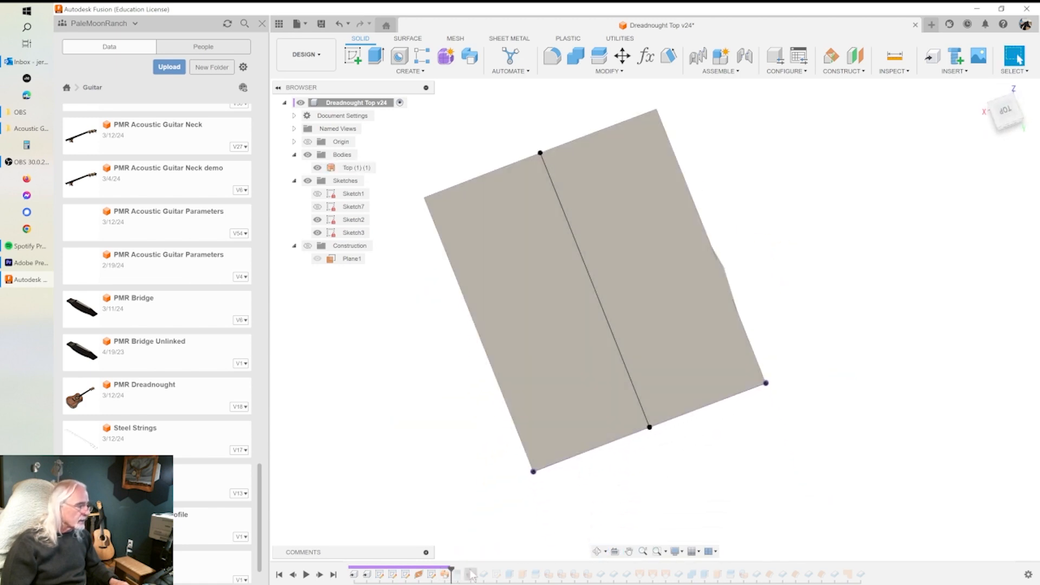
left_click_drag(452, 569, 465, 569)
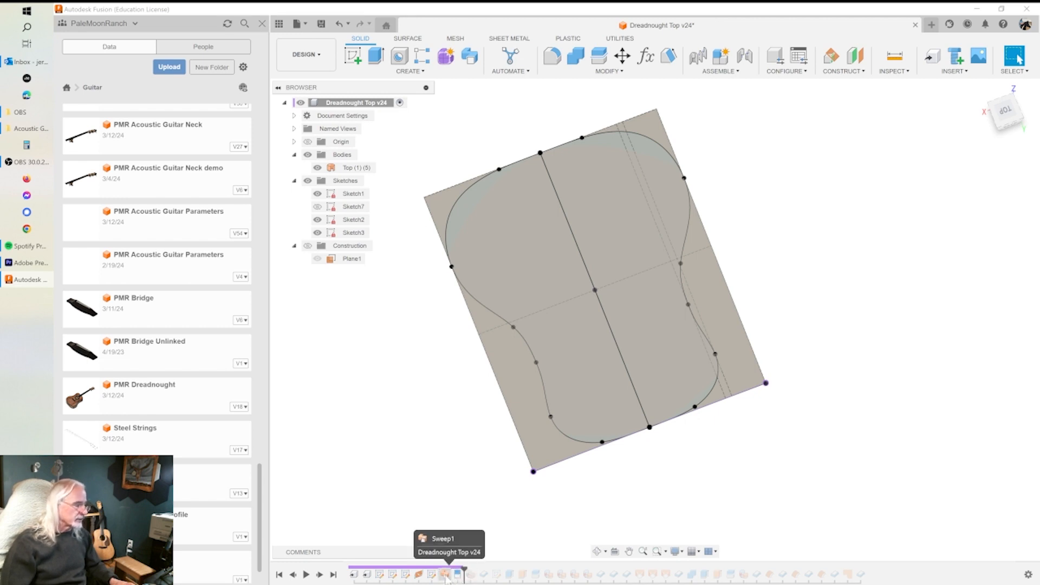
left_click(407, 42)
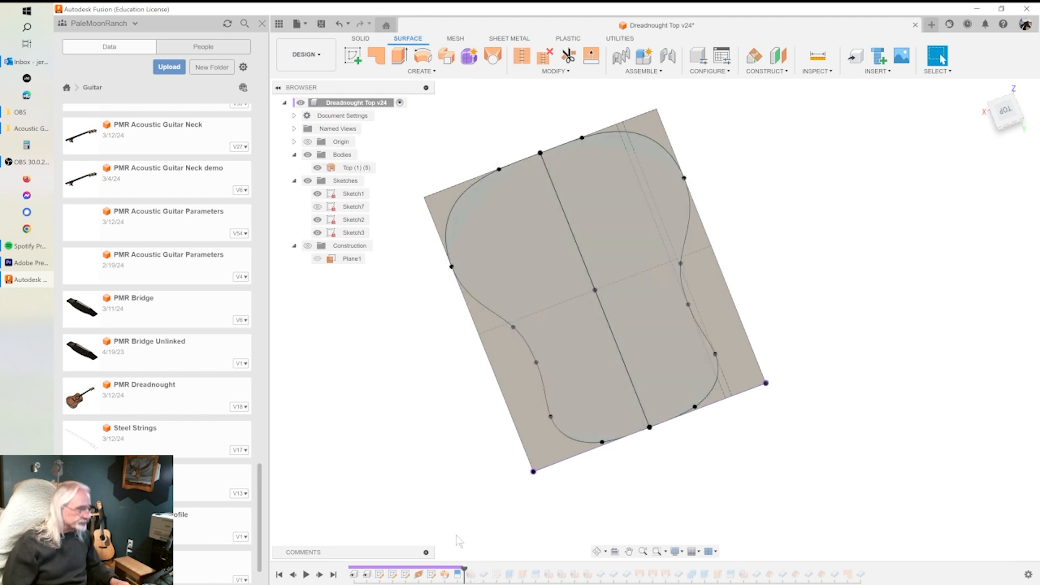
Open the split feature, review its face to split and the Sketch1 splitting tool, and accept it without changes.
double_click(459, 576)
middle_click_drag(641, 454, 674, 401, "shift")
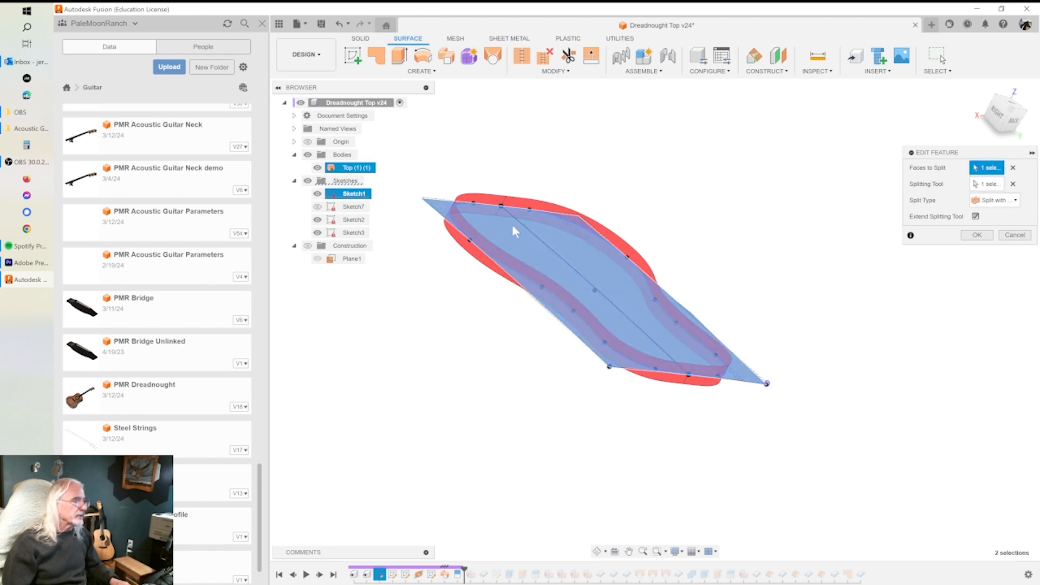
left_click(978, 237)
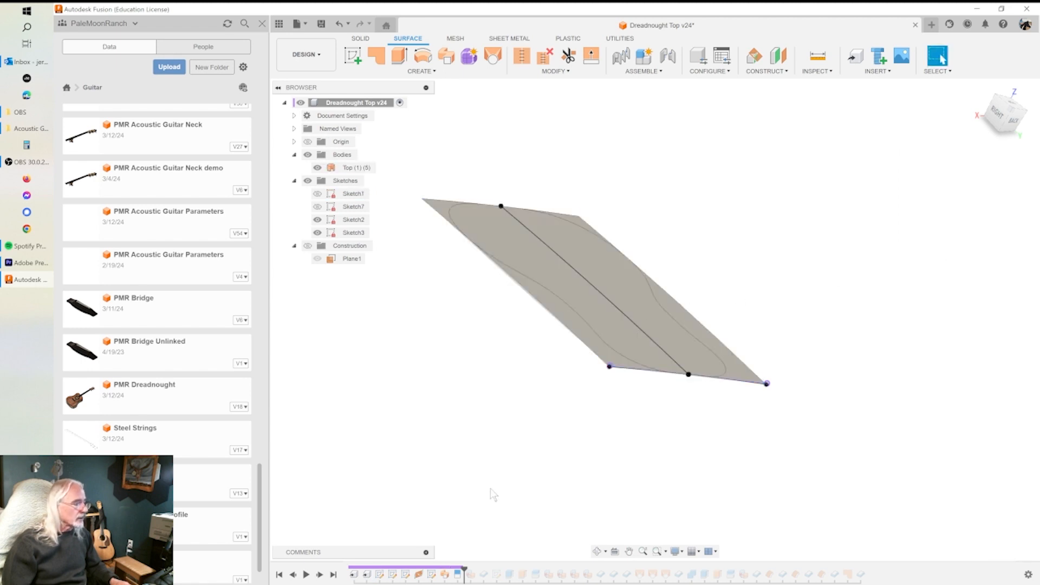
Delete the four faces of the swept surface that lie outside the guitar outline.
middle_click_drag(663, 346, 630, 397, "shift")
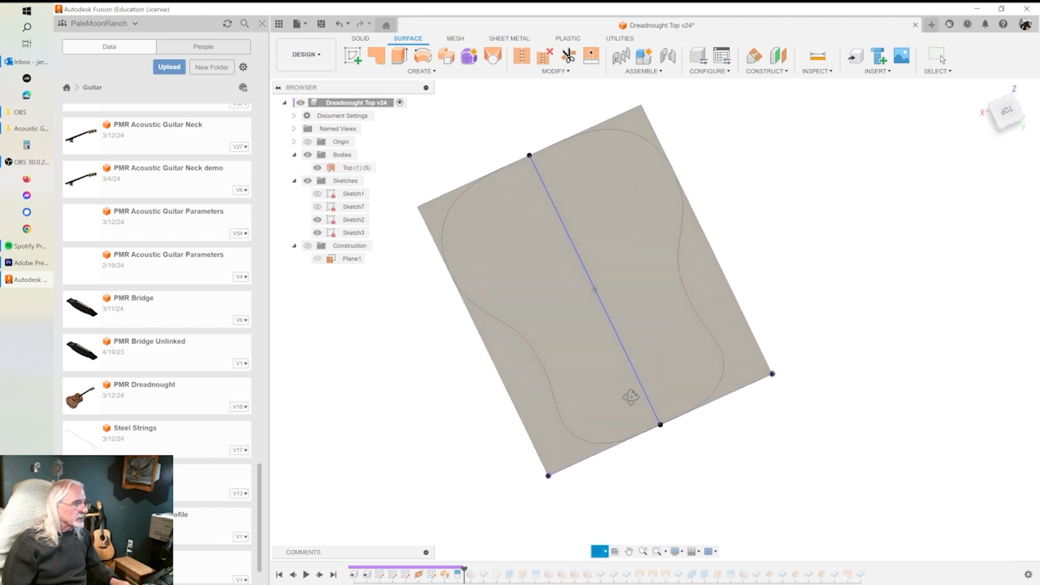
left_click(531, 381)
left_click(733, 320, "ctrl")
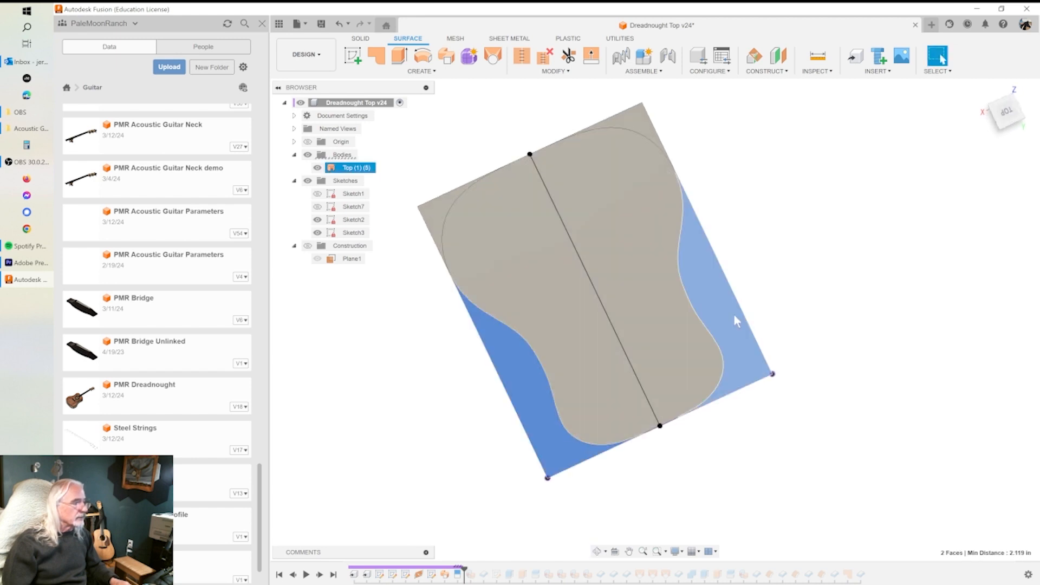
left_click(642, 117, "ctrl")
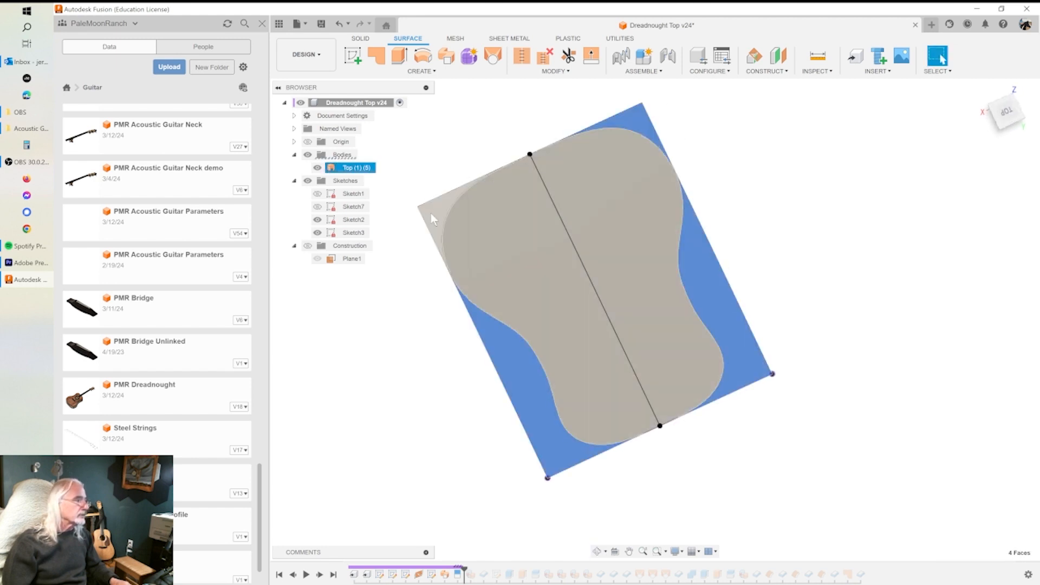
left_click(431, 213, "ctrl")
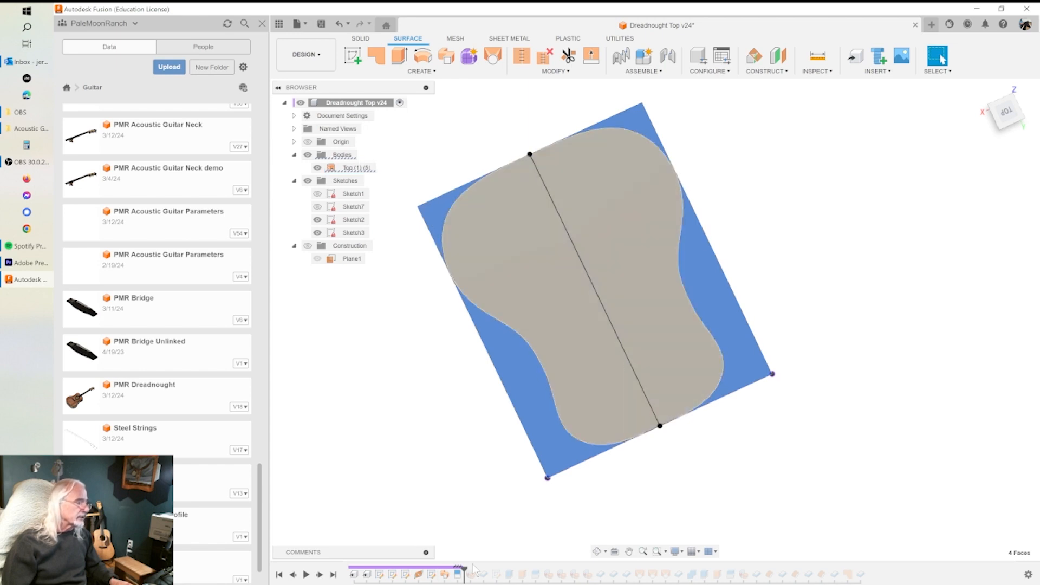
key("Delete")
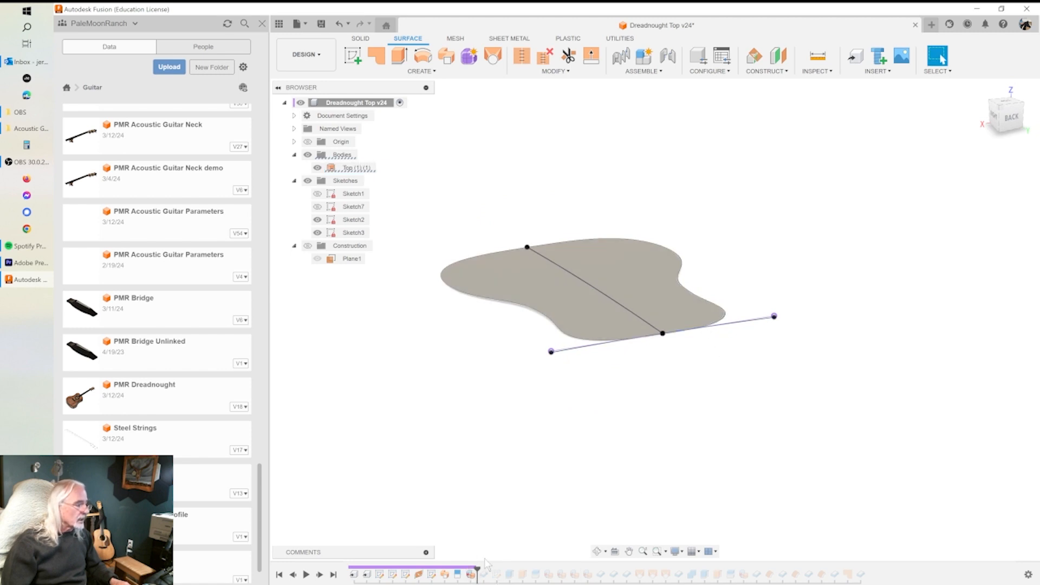
Roll the timeline forward one feature to bring in the Binding solid body, and hide the Top (1) surface body.
middle_click_drag(538, 467, 634, 477)
middle_click_drag(627, 388, 623, 362, "shift")
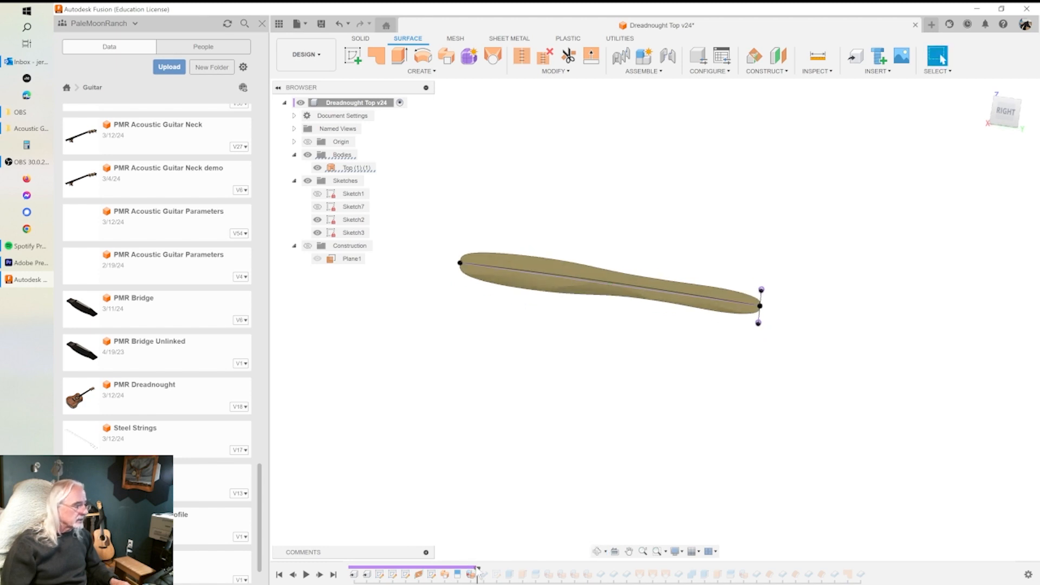
left_click_drag(477, 569, 491, 569)
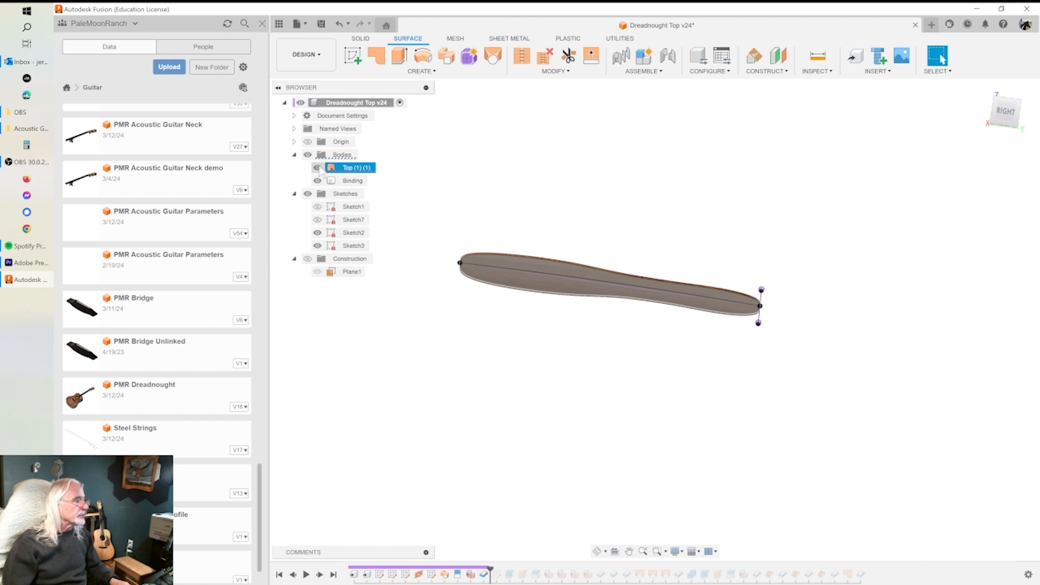
left_click(352, 181)
left_click(427, 222)
mouse_move(428, 222)
middle_mouse_down("shift")
mouse_move(437, 260)
mouse_move(437, 238)
middle_mouse_up("shift")
left_click(321, 169)
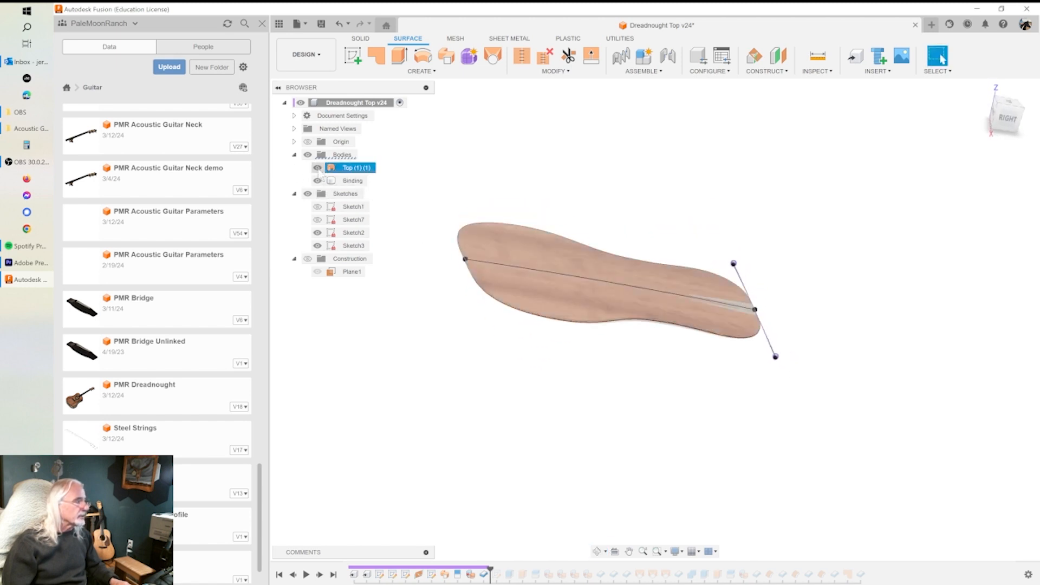
left_click(319, 172)
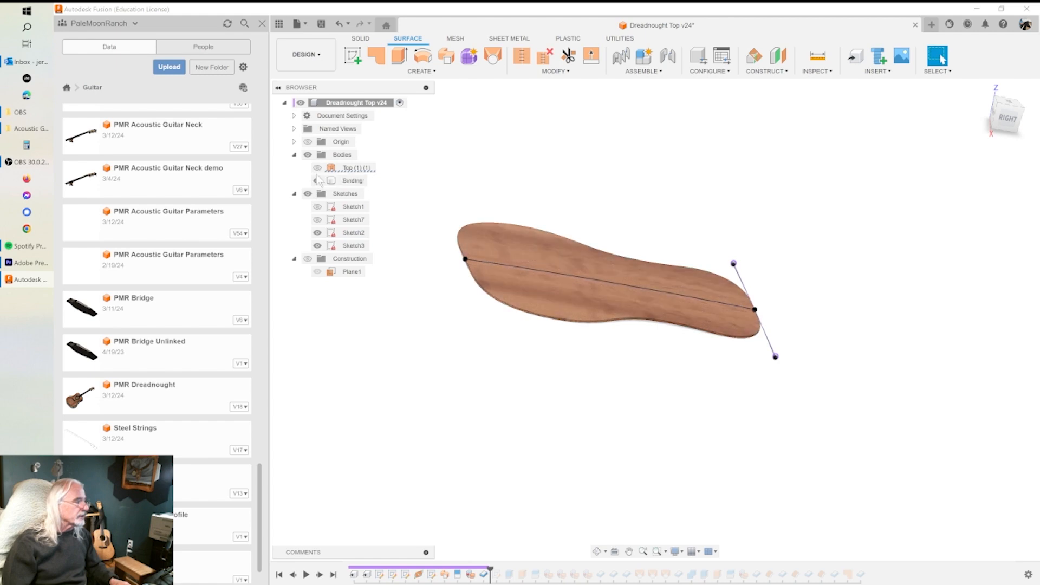
Compare the Top (1) surface body with the Binding solid by toggling their visibility, leaving only Binding shown and viewed edge-on.
left_click(318, 168)
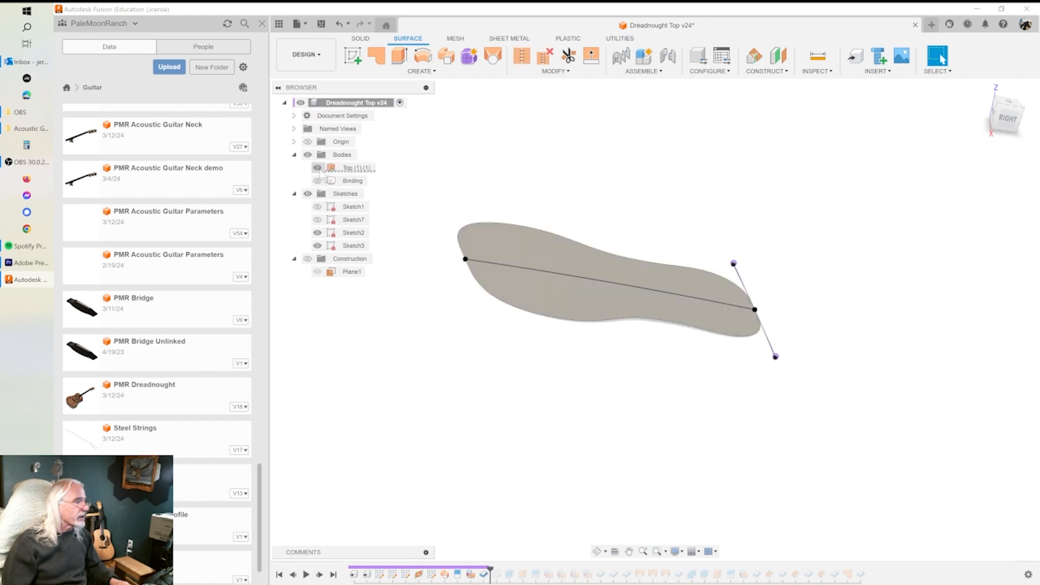
left_click(317, 168)
left_click(319, 181)
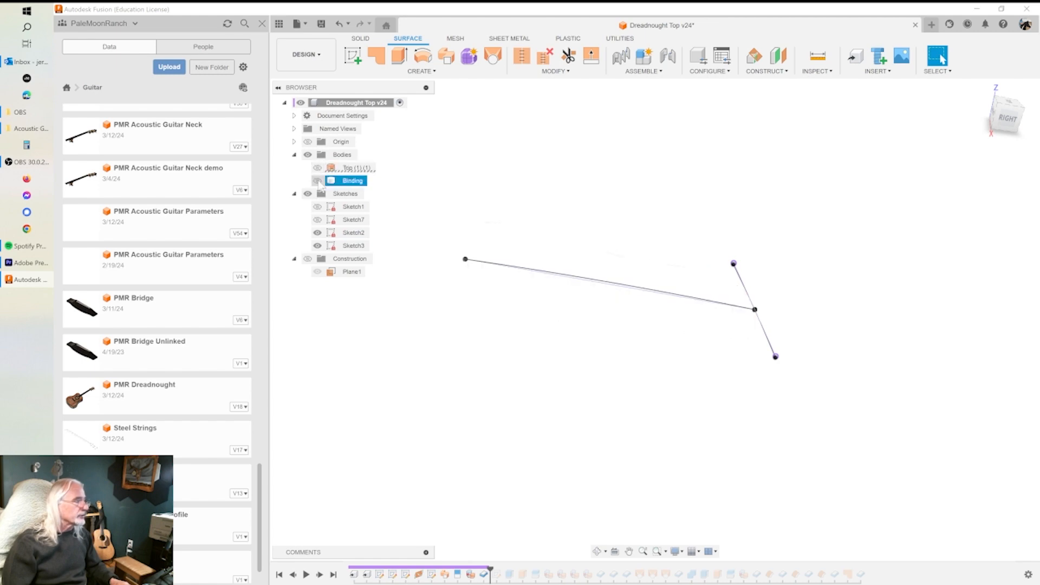
left_click(317, 180)
middle_click_drag(569, 239, 539, 167, "shift")
key("Escape")
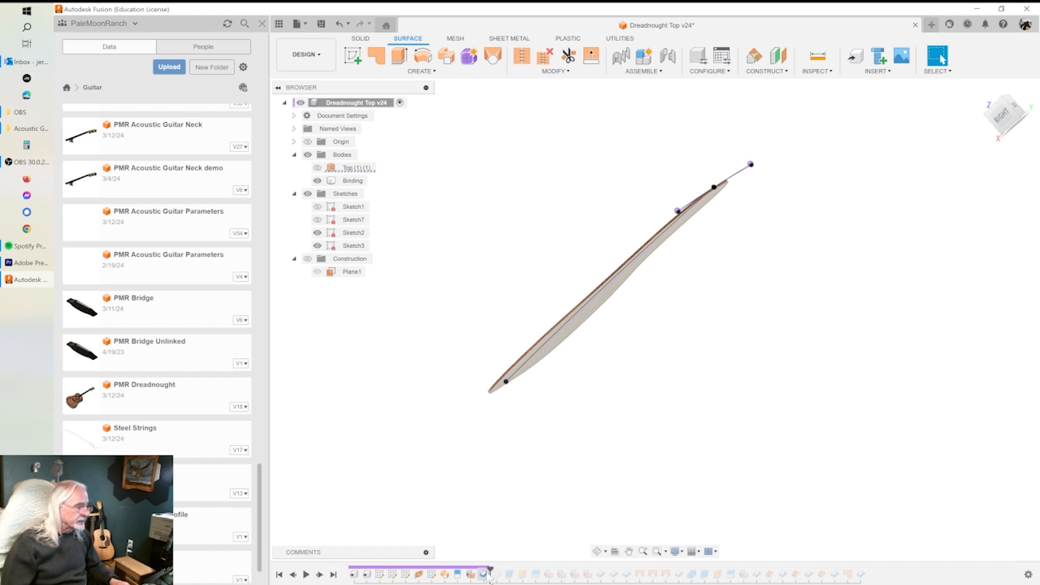
Roll the timeline forward one feature to bring in Sketch6, and open that sketch for editing.
left_click_drag(492, 568, 496, 568)
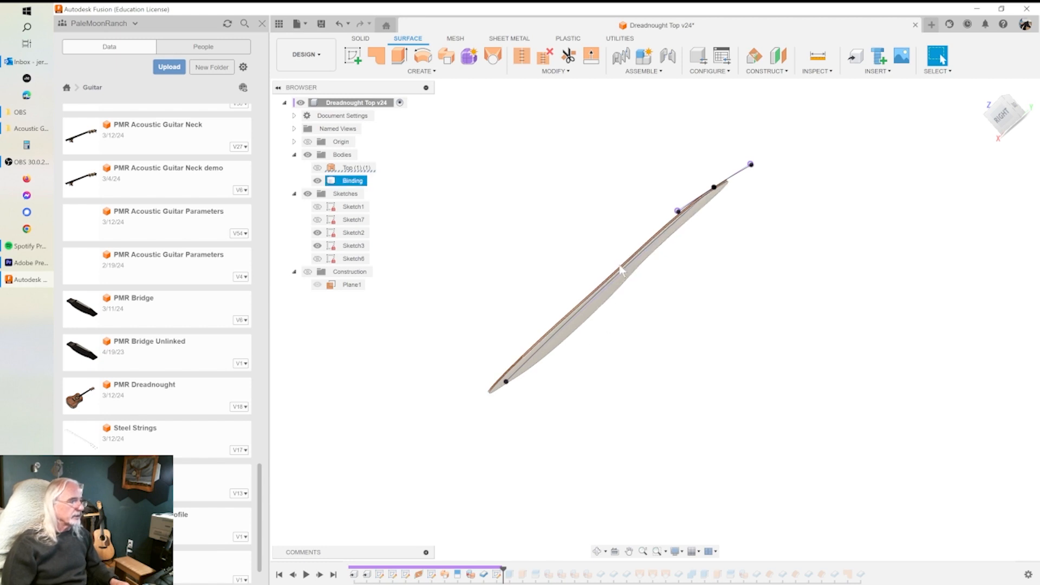
mouse_move(632, 291)
middle_mouse_down("shift")
mouse_move(611, 324)
mouse_move(663, 354)
mouse_move(662, 374)
middle_mouse_up("shift")
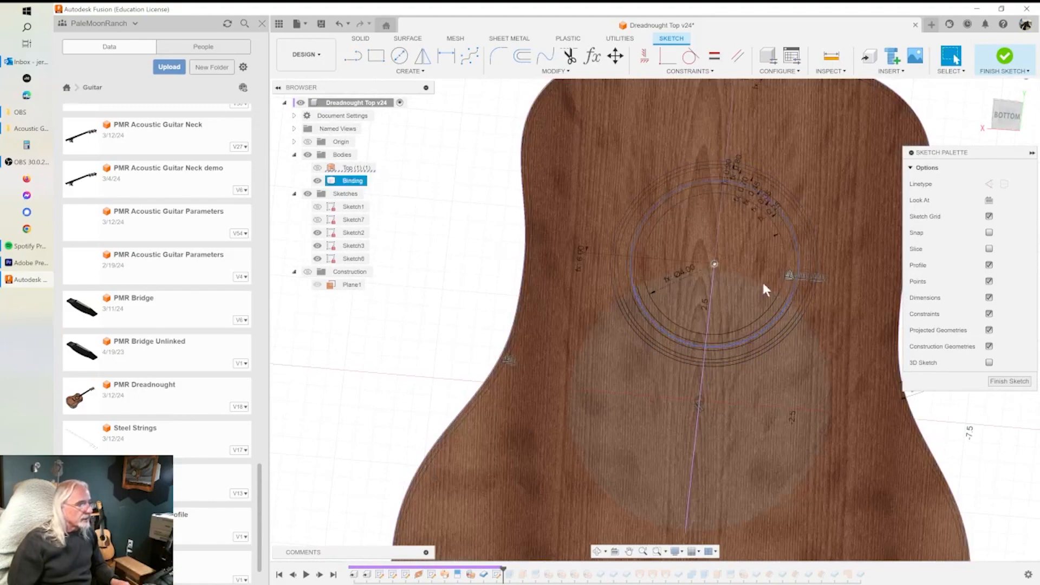
left_click(732, 276)
mouse_move(732, 276)
middle_mouse_down()
mouse_move(732, 294)
mouse_move(687, 329)
middle_mouse_up()
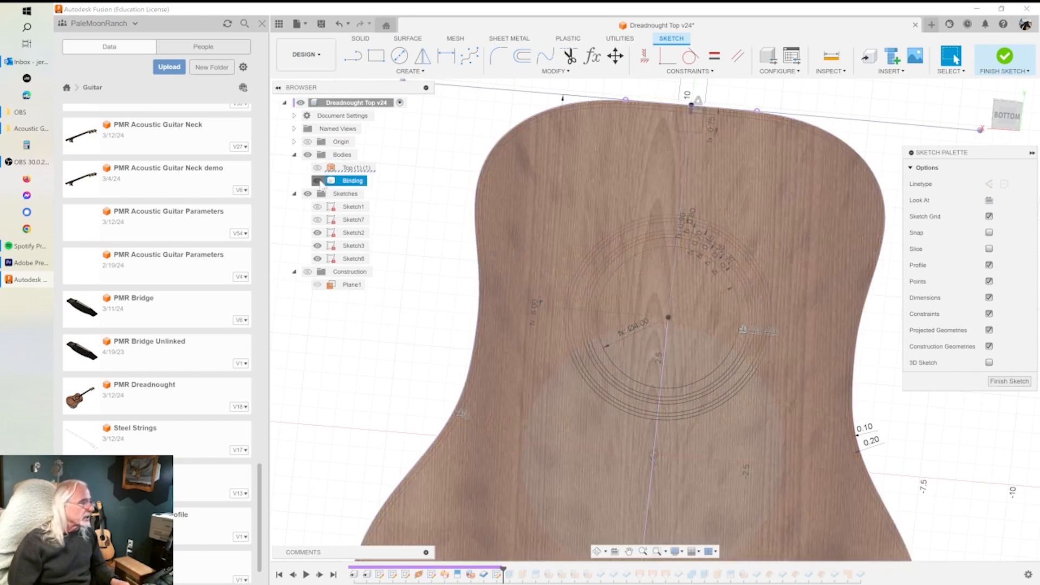
Hide the Binding body and examine the sound hole, rosette circles and outline offsets in Sketch6.
left_click(317, 180)
middle_click_drag(883, 352, 823, 296)
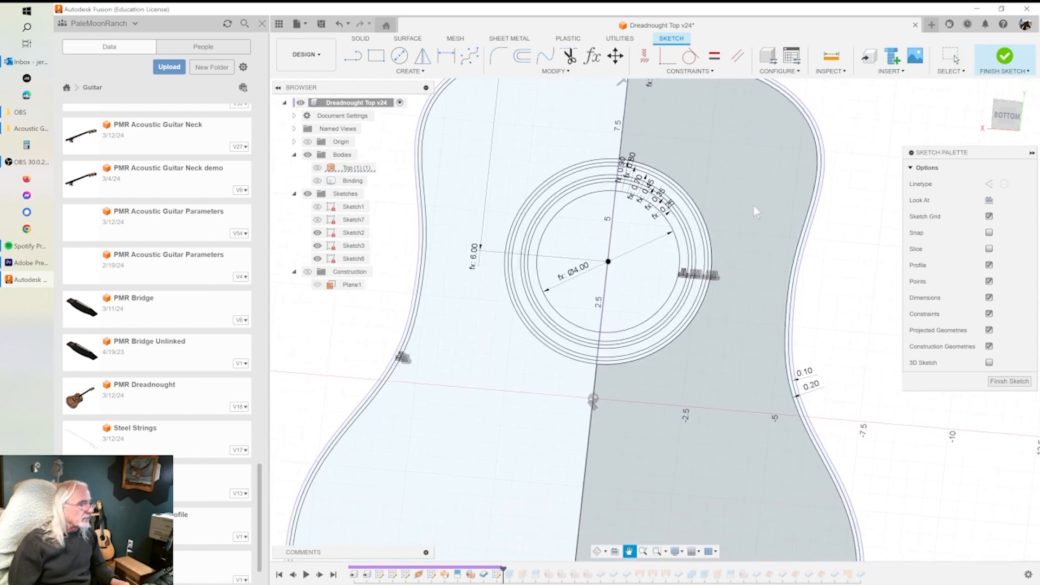
mouse_move(862, 216)
middle_mouse_down("shift")
mouse_move(875, 241)
mouse_move(843, 212)
middle_mouse_up("shift")
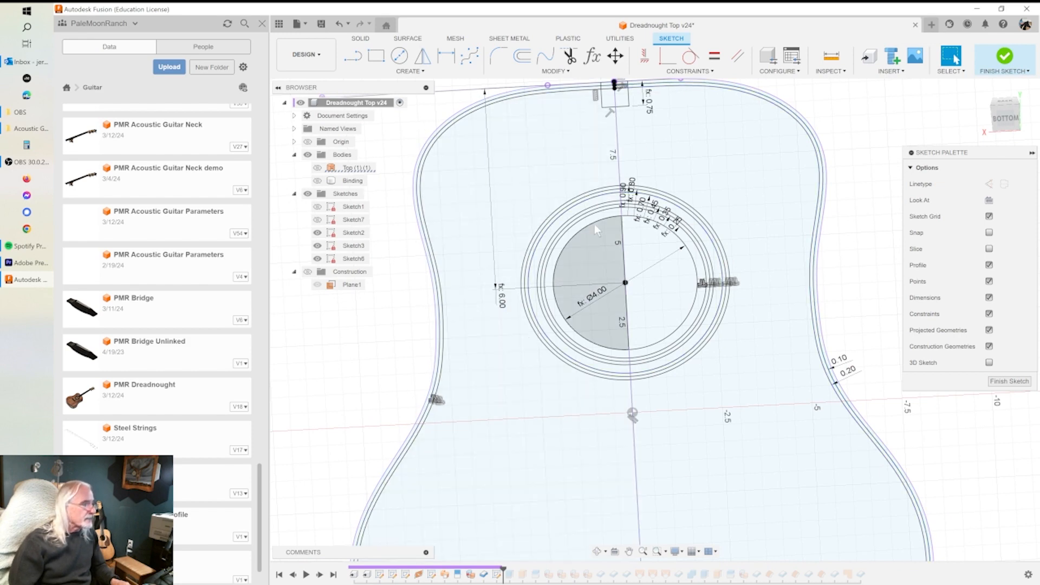
left_click_drag(567, 215, 607, 228)
key("Escape")
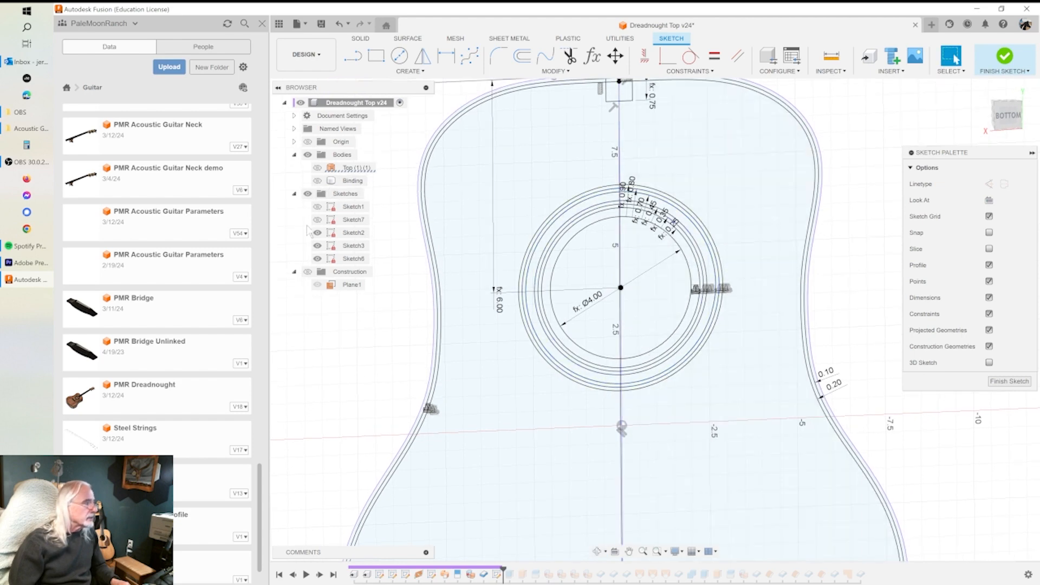
Hide Sketch2 and Sketch3, show the Sketch1 guitar outline on its own, and redisplay Sketch6 over it.
left_click(319, 260)
left_click(318, 259)
left_click(320, 247)
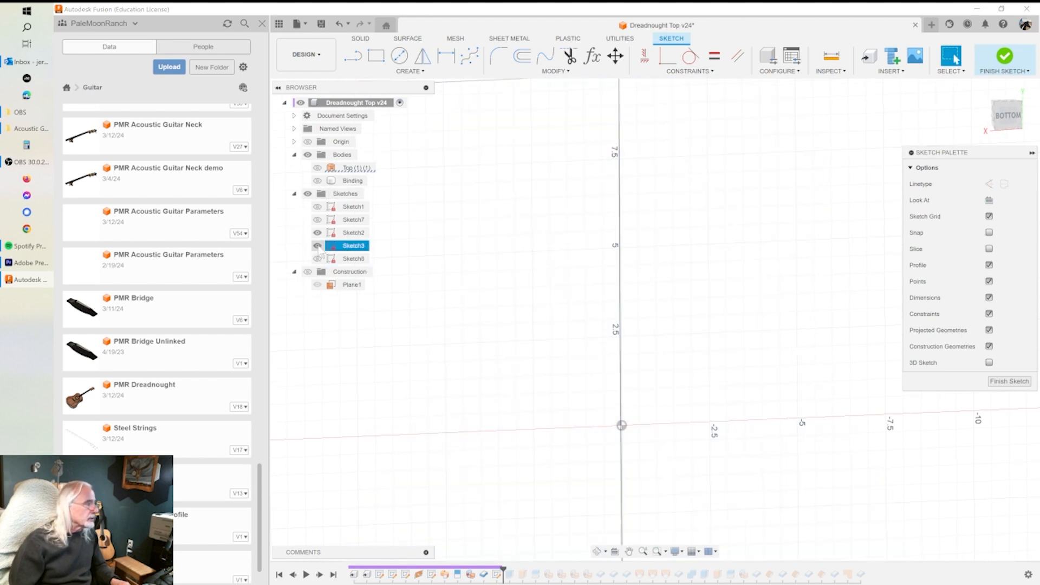
left_click(317, 232)
left_click(317, 207)
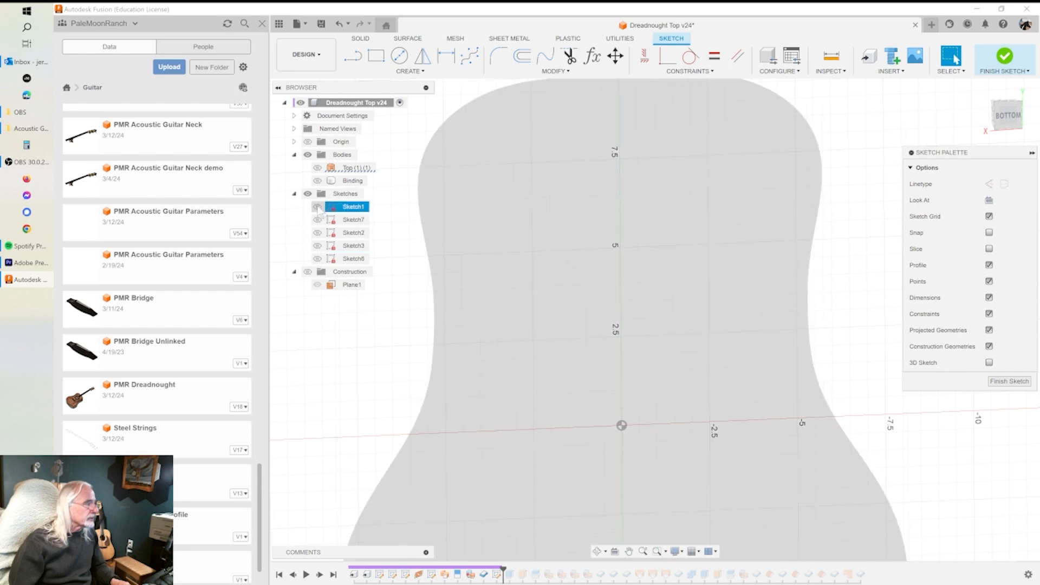
scroll(725, 254, "down", 5)
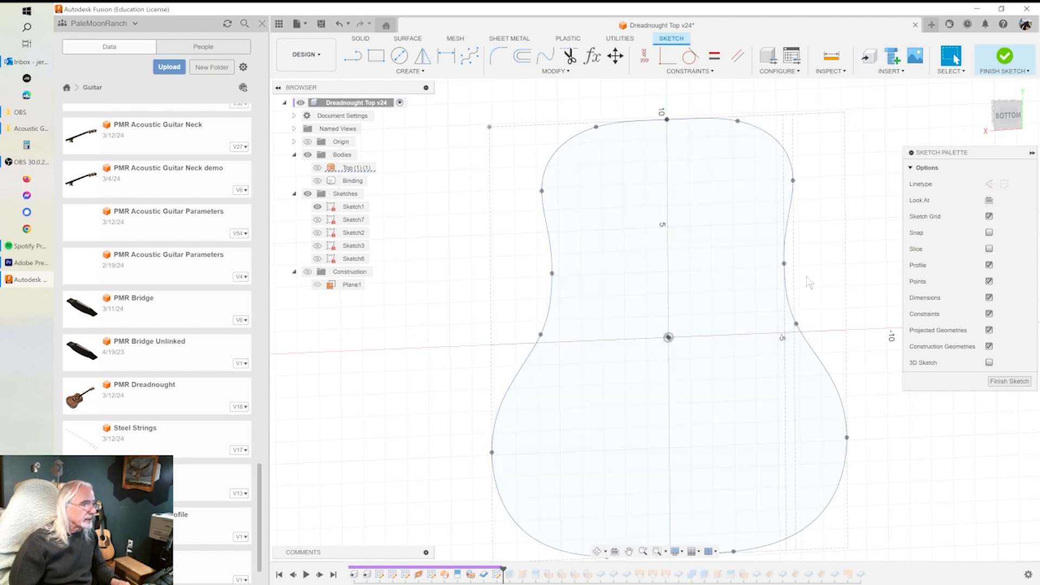
left_click(318, 259)
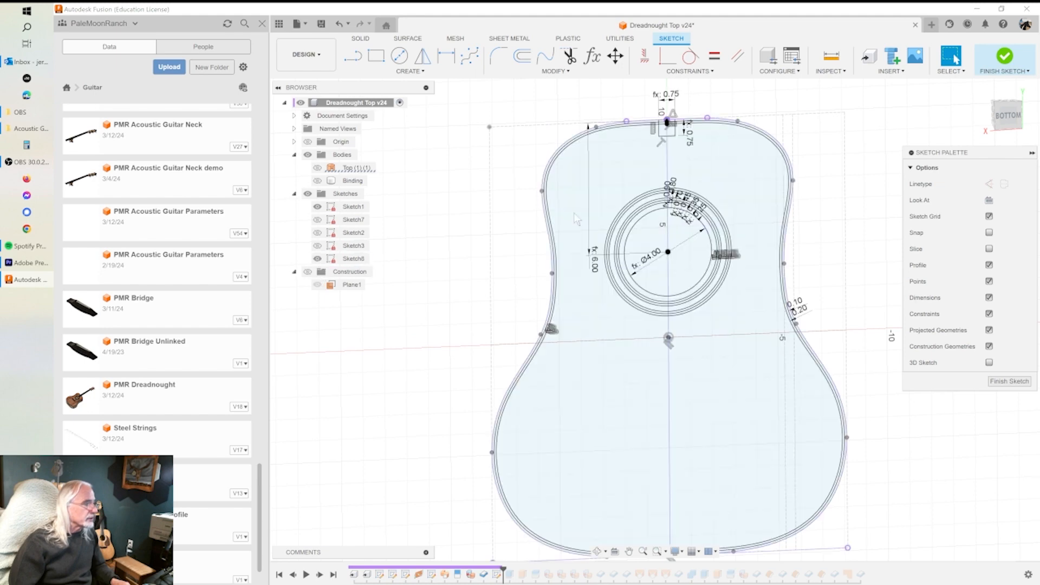
Move the sound hole's 6.00 distance dimension clear of the circles, and review its SoundHoleDistanceFromHeel + ( SoundHoleDiameter / 2 ) expression without changing it.
middle_click_drag(743, 352, 688, 320)
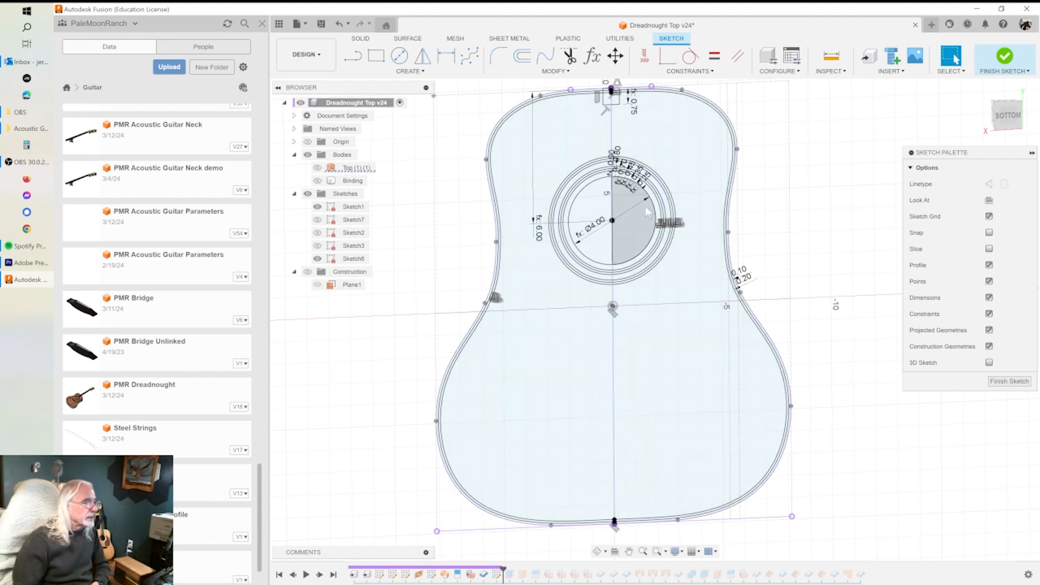
middle_click_drag(642, 223, 652, 278)
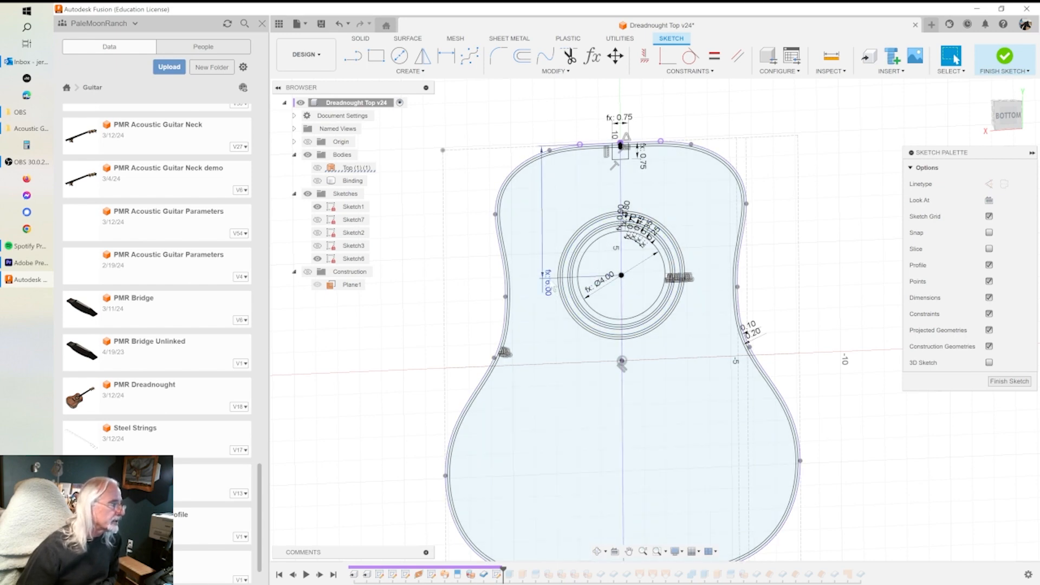
left_click_drag(548, 283, 547, 232)
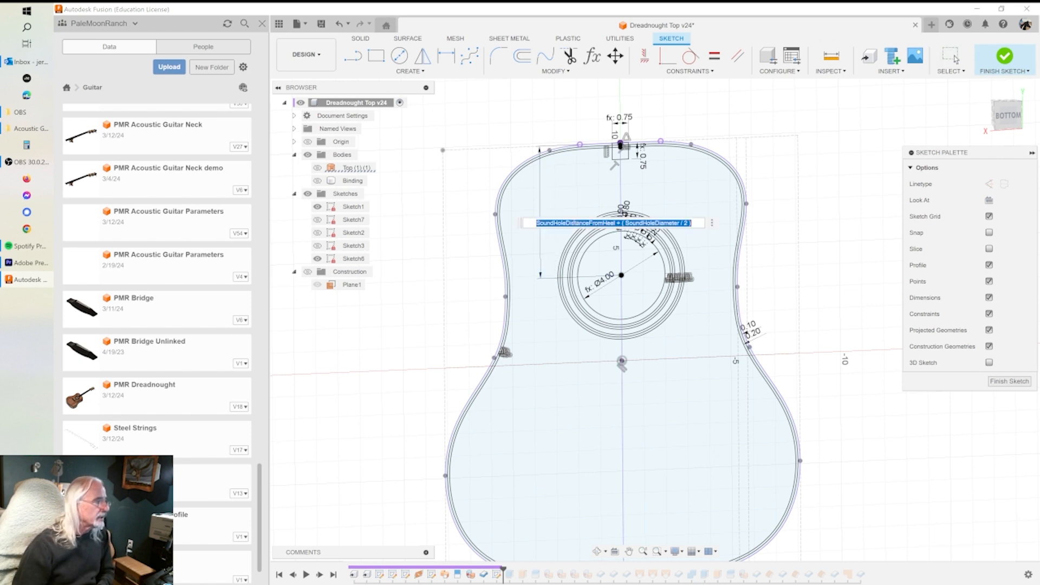
double_click(546, 232)
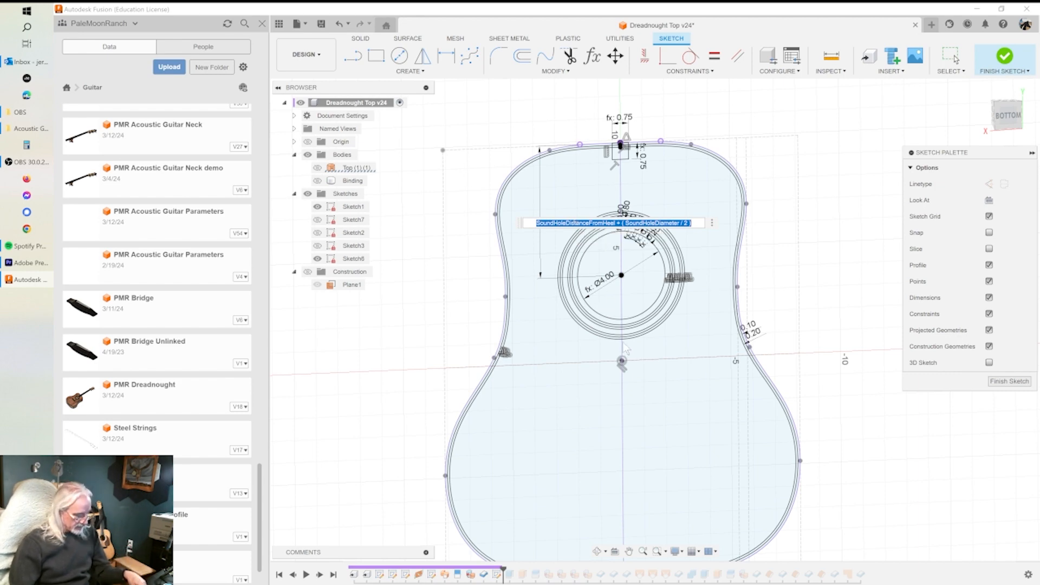
key("Return")
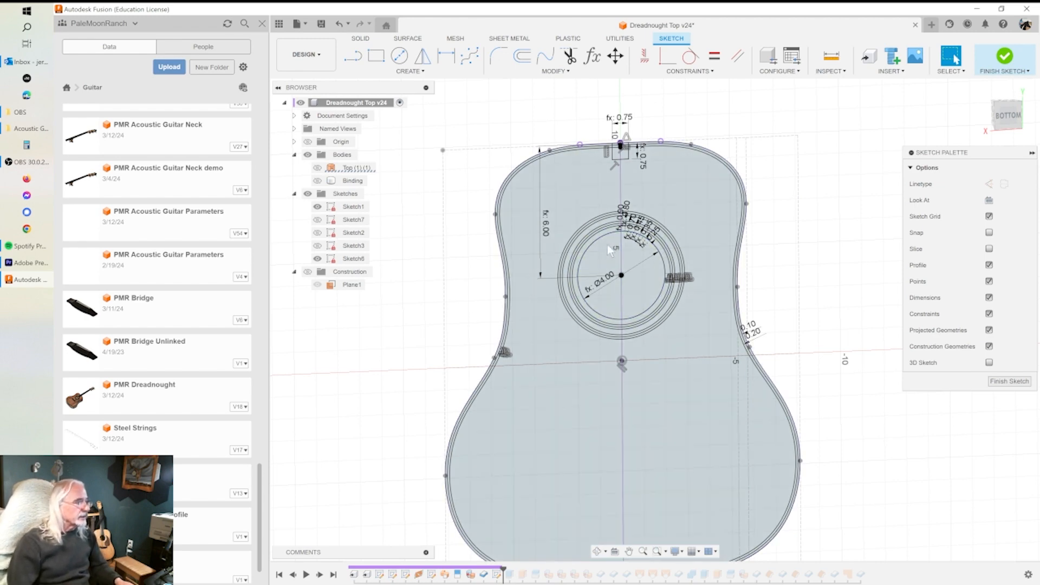
Finish the sketch and roll the timeline to its end to show the completed top from its outer face.
scroll(653, 233, "up", 5)
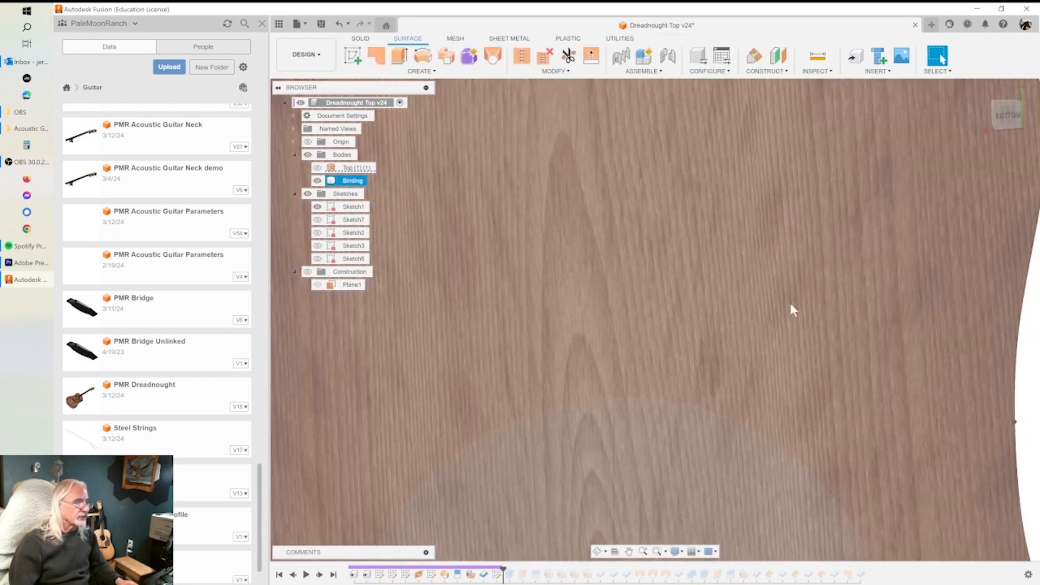
left_click_drag(503, 569, 866, 569)
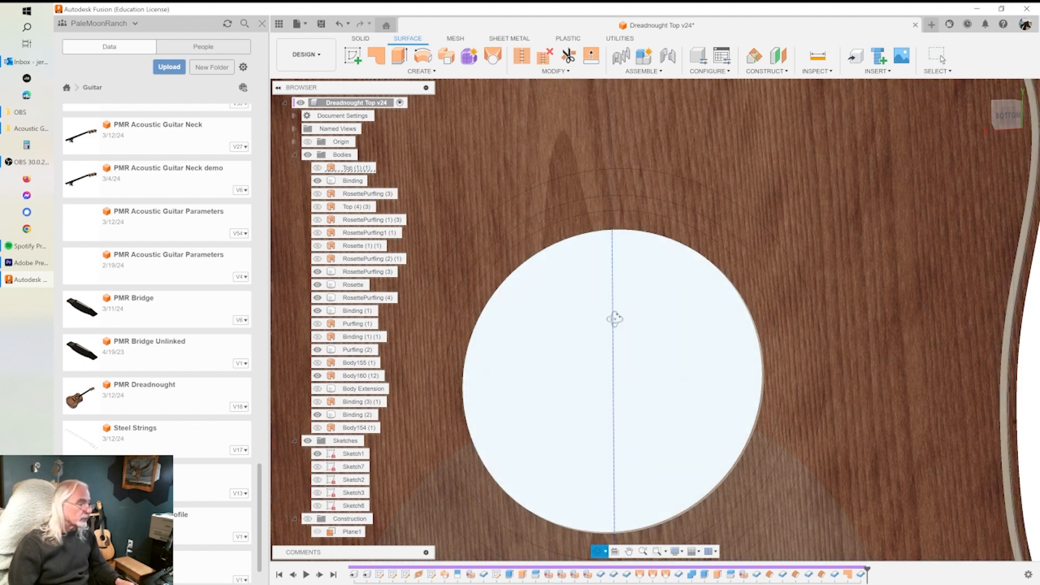
middle_click_drag(687, 302, 726, 279, "shift")
key("Escape")
Examine the purfling rings, the Rosette band and the surrounding wood around the sound hole, and look at the top's underside edge.
left_click(676, 237)
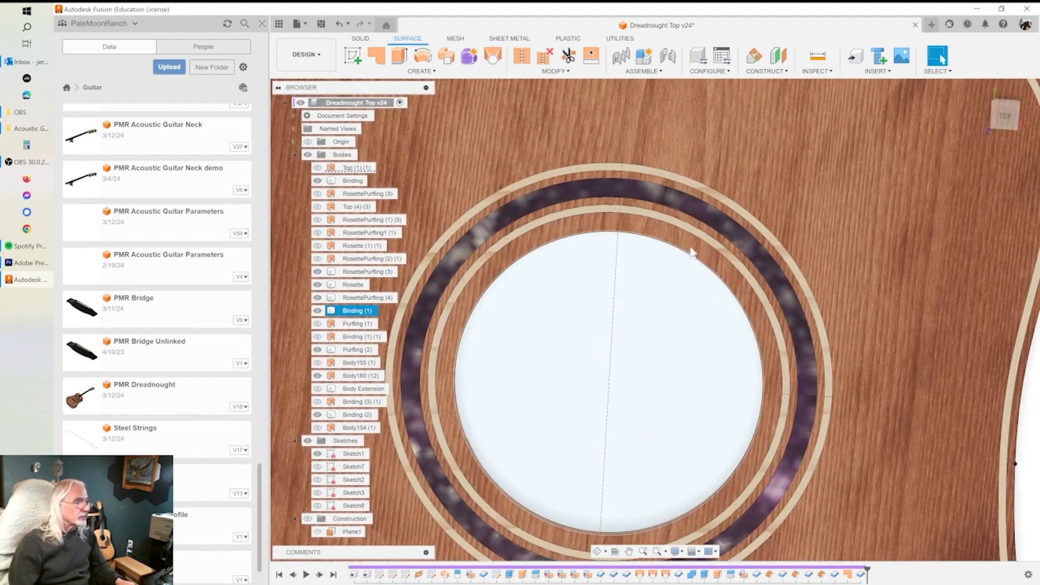
left_click(675, 223)
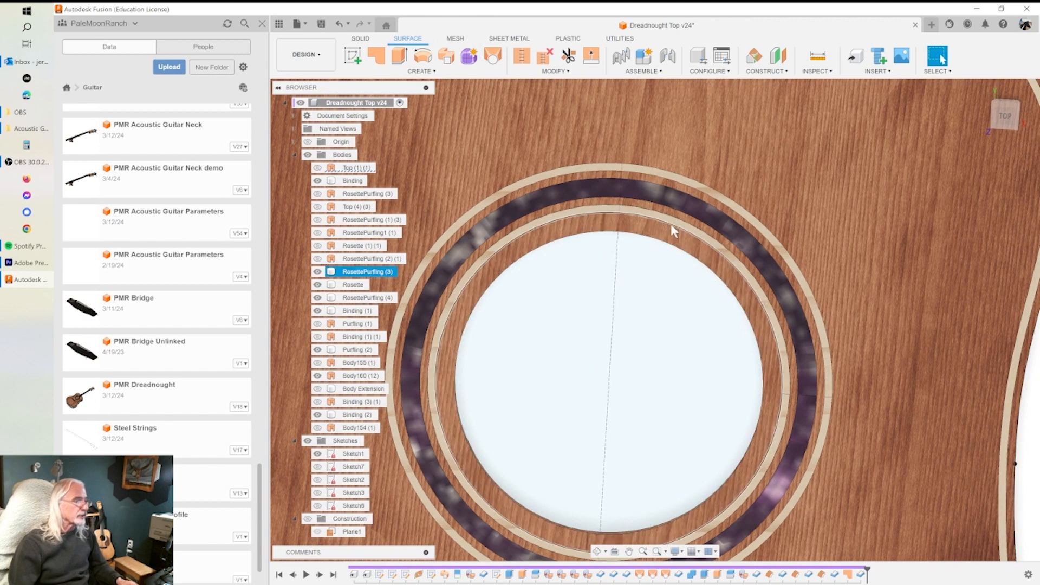
left_click(671, 224)
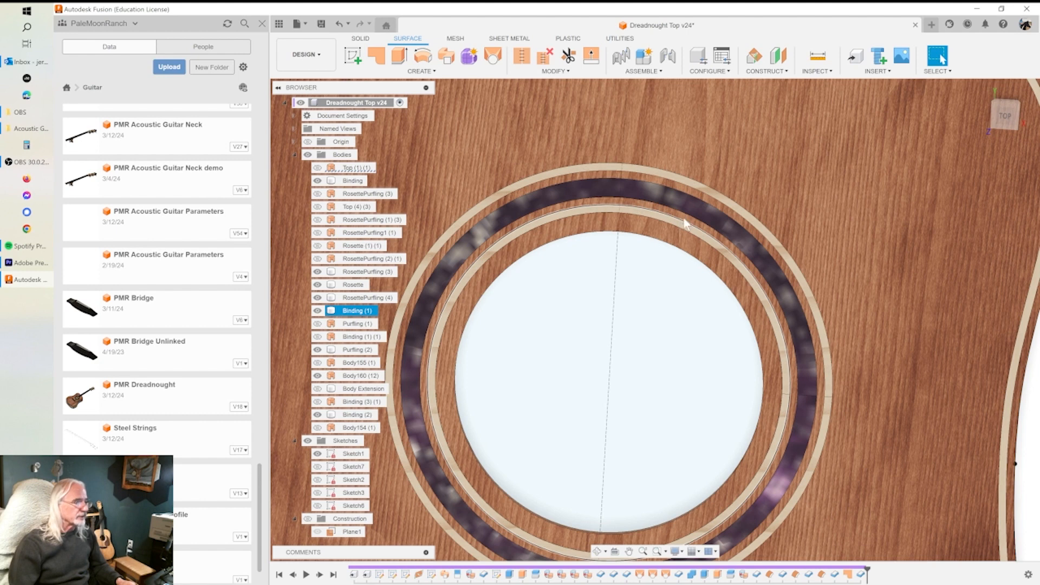
left_click(686, 222)
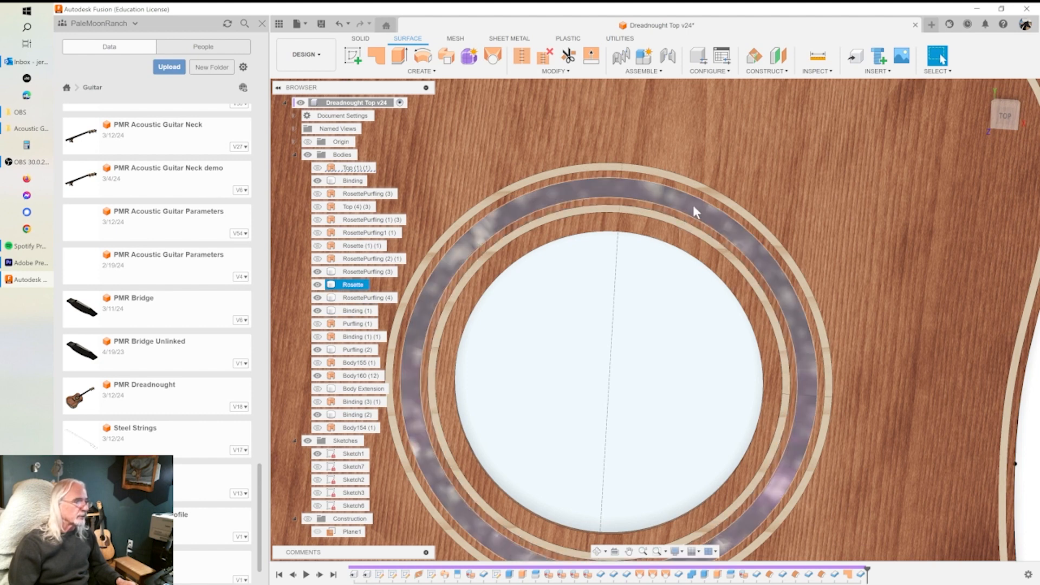
left_click(702, 192)
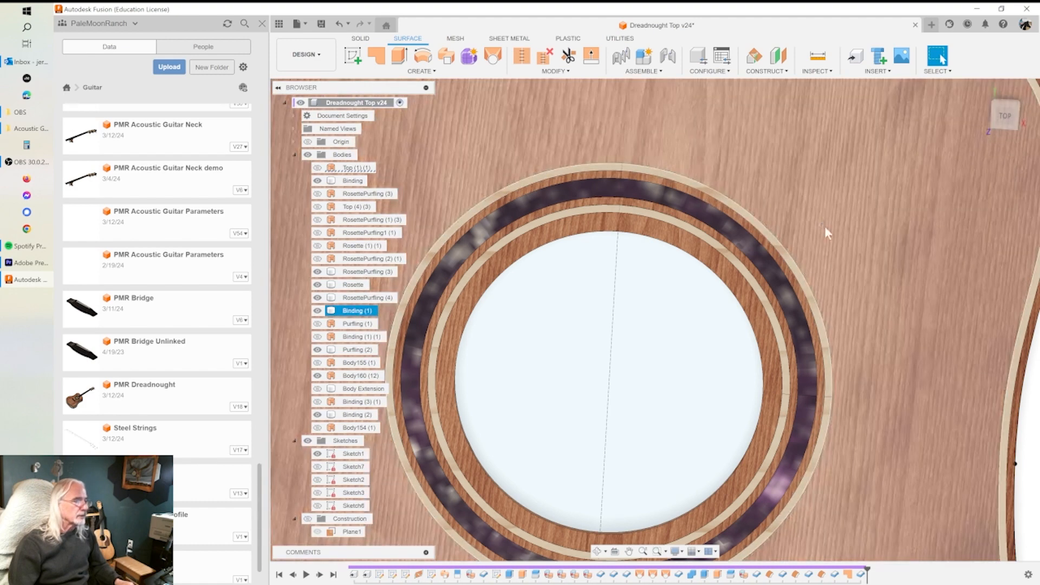
middle_click_drag(824, 226, 523, 255, "shift")
left_click(510, 257)
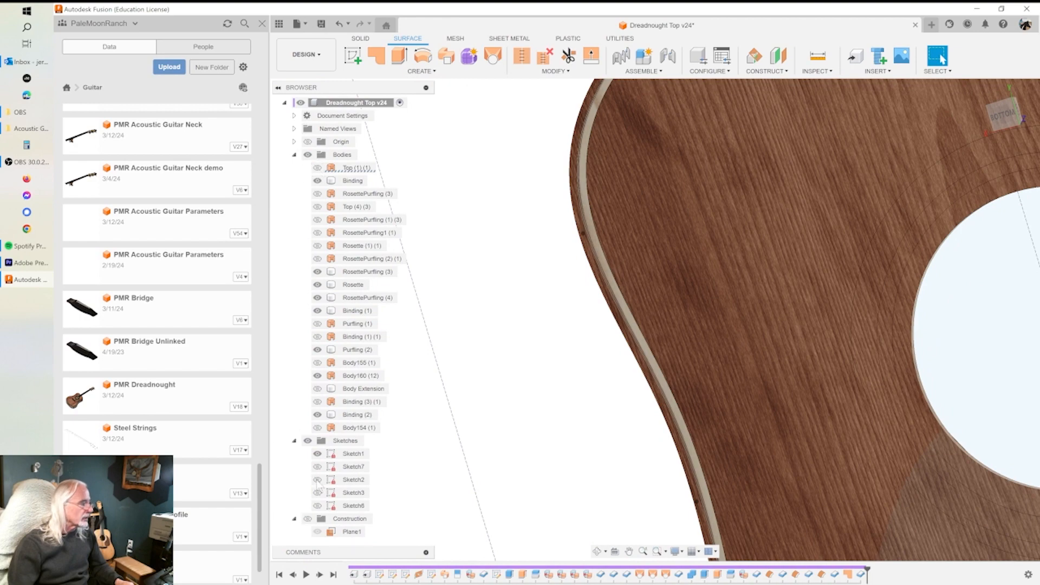
Reopen Sketch6 and spread the rosette circles' offset dimensions out in a row inside the sound hole circle.
double_click(353, 460)
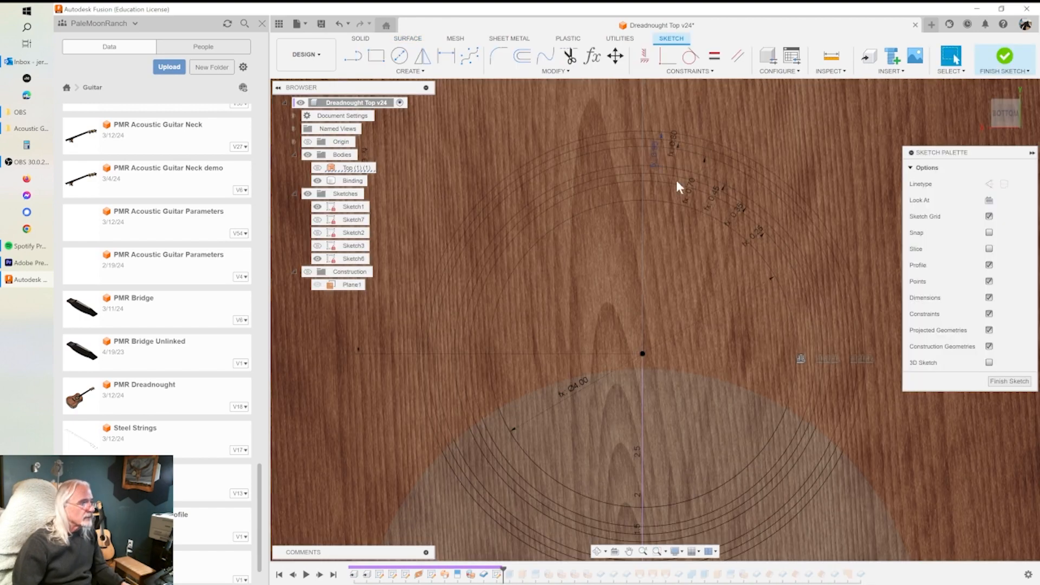
left_click(668, 142)
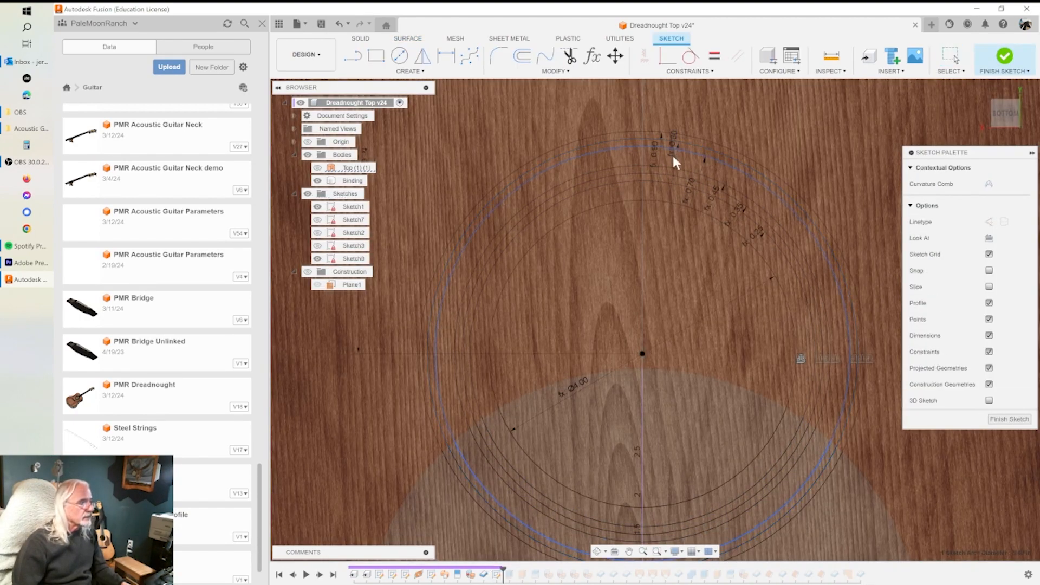
left_click(674, 154)
left_click_drag(673, 154, 660, 257)
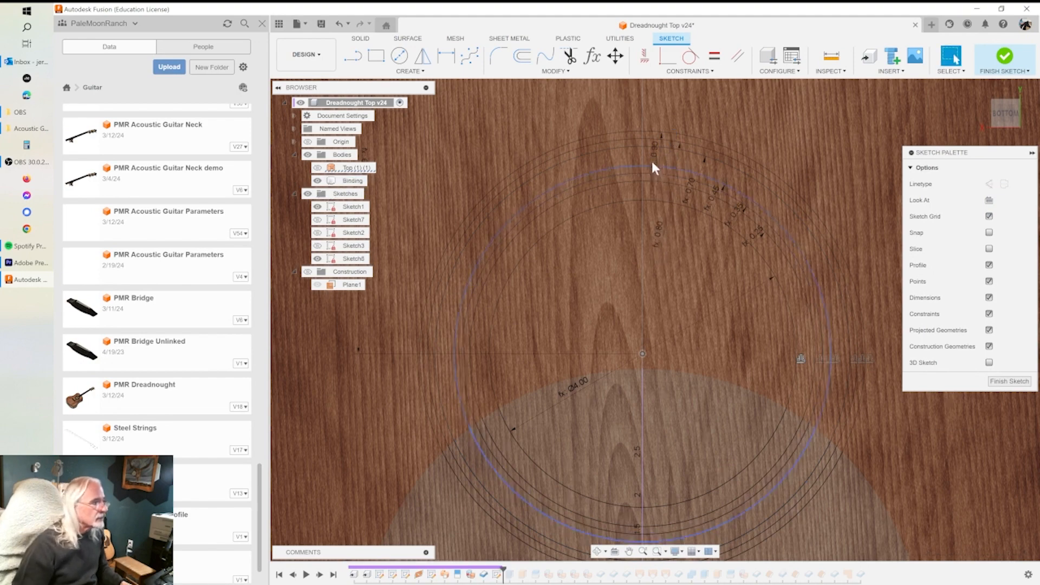
left_click_drag(656, 183, 647, 234)
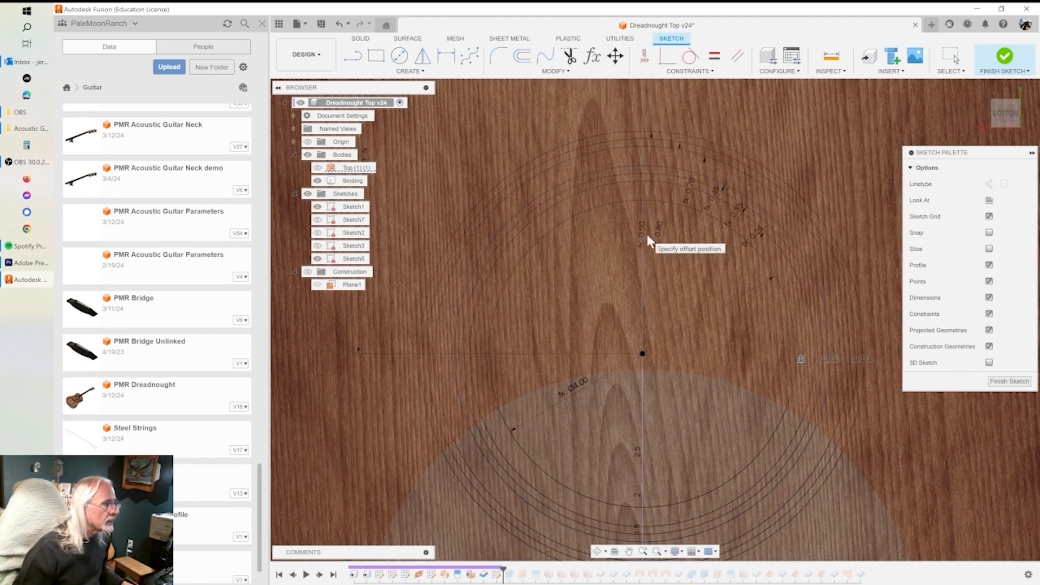
left_click_drag(688, 197, 680, 247)
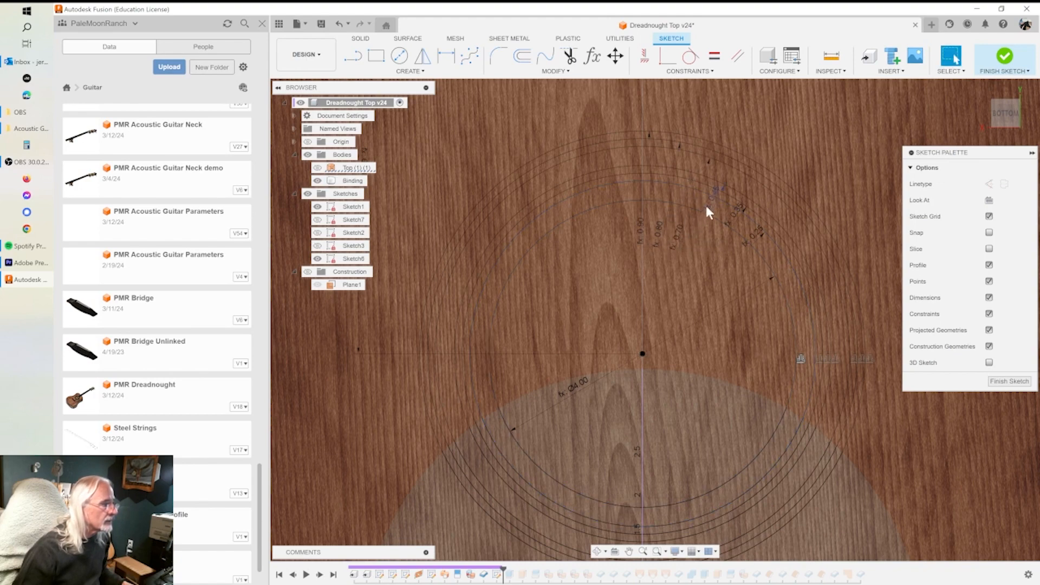
left_click_drag(708, 202, 696, 251)
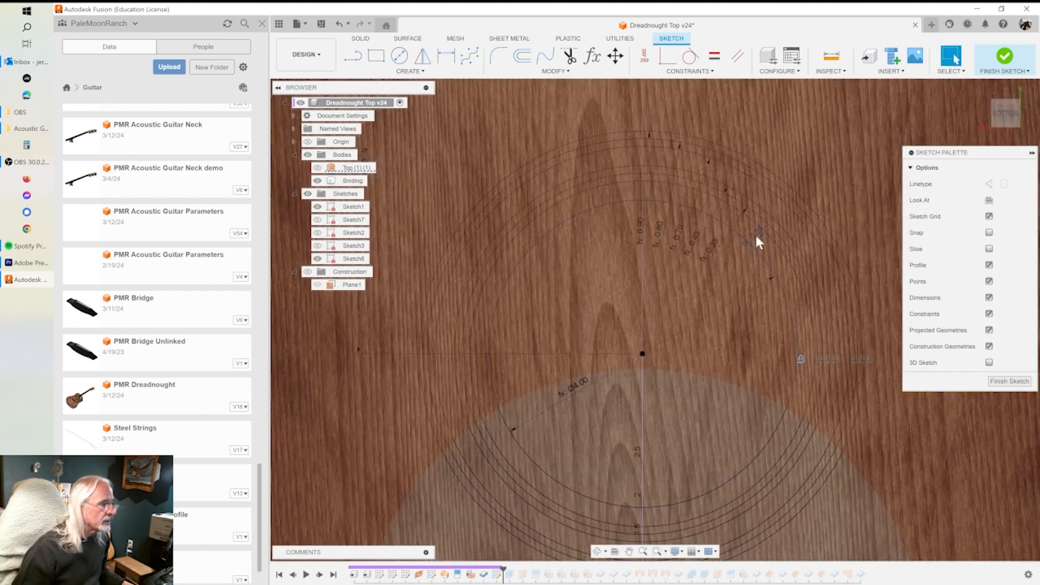
left_click_drag(756, 235, 741, 254)
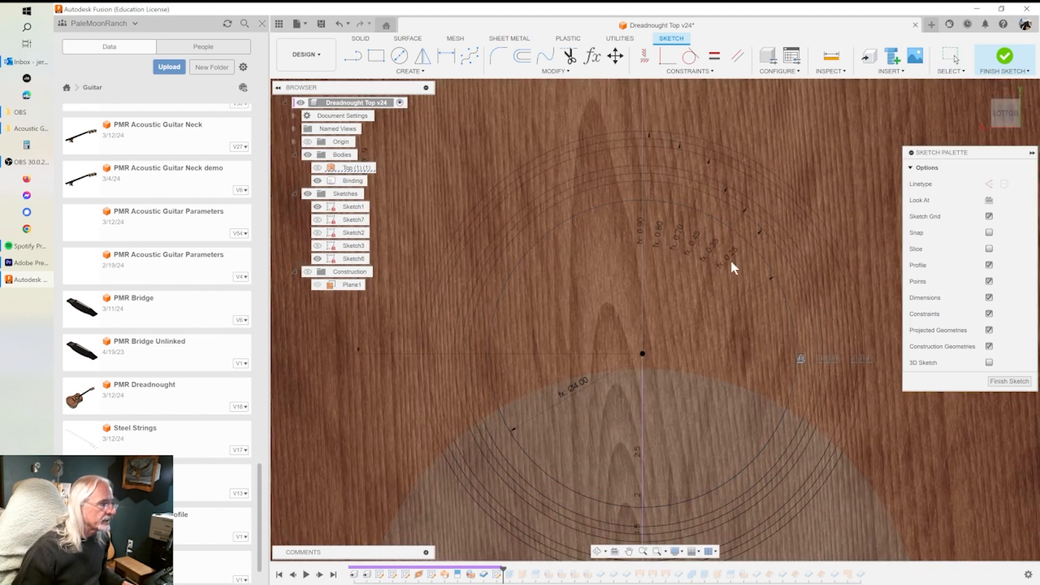
left_click(731, 271)
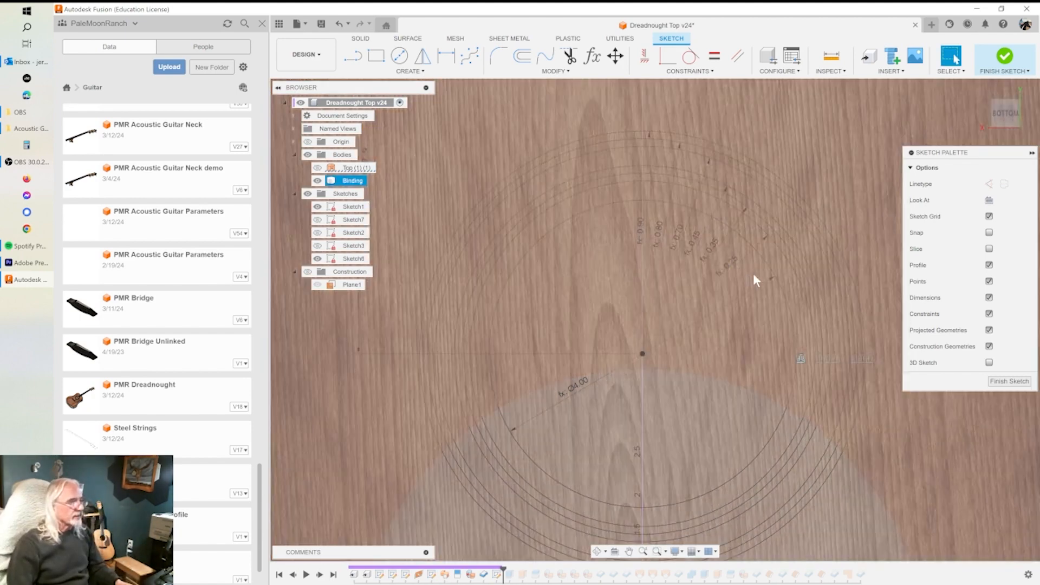
left_click(786, 251)
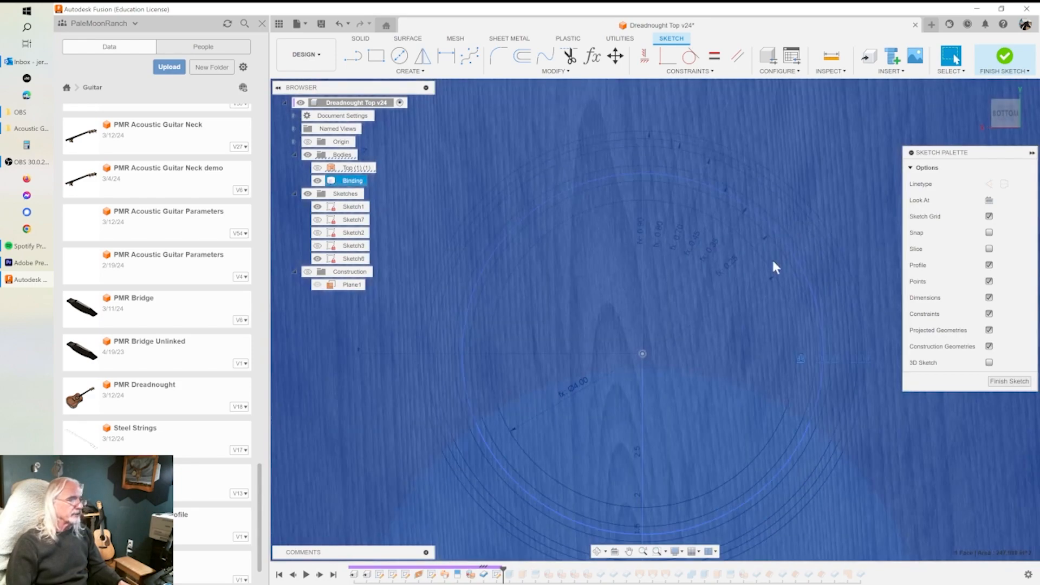
Review the RosetteOffset parameters that drive the four innermost rosette circle offset dimensions in Sketch6.
key("Escape")
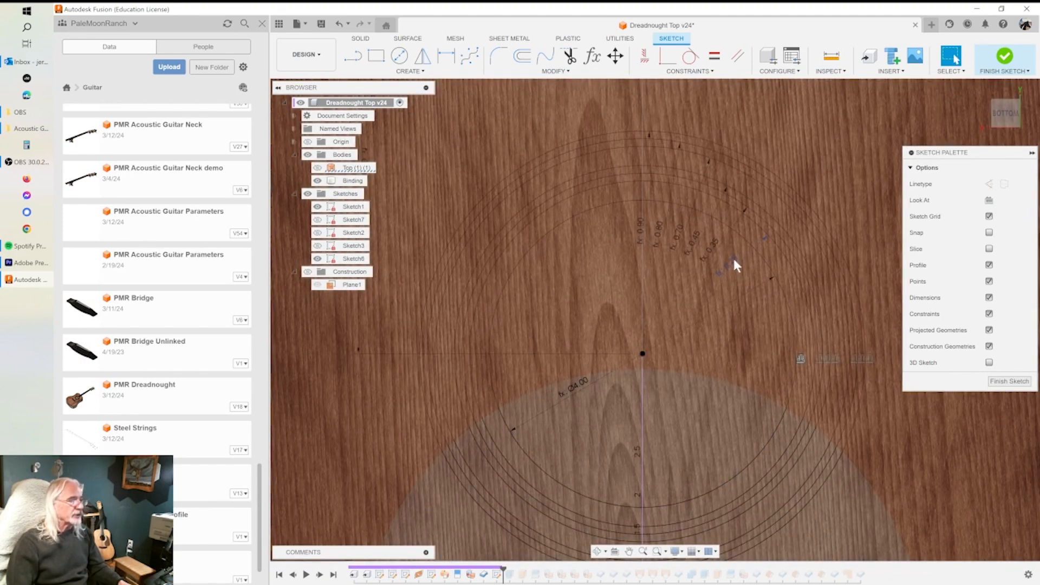
double_click(732, 265)
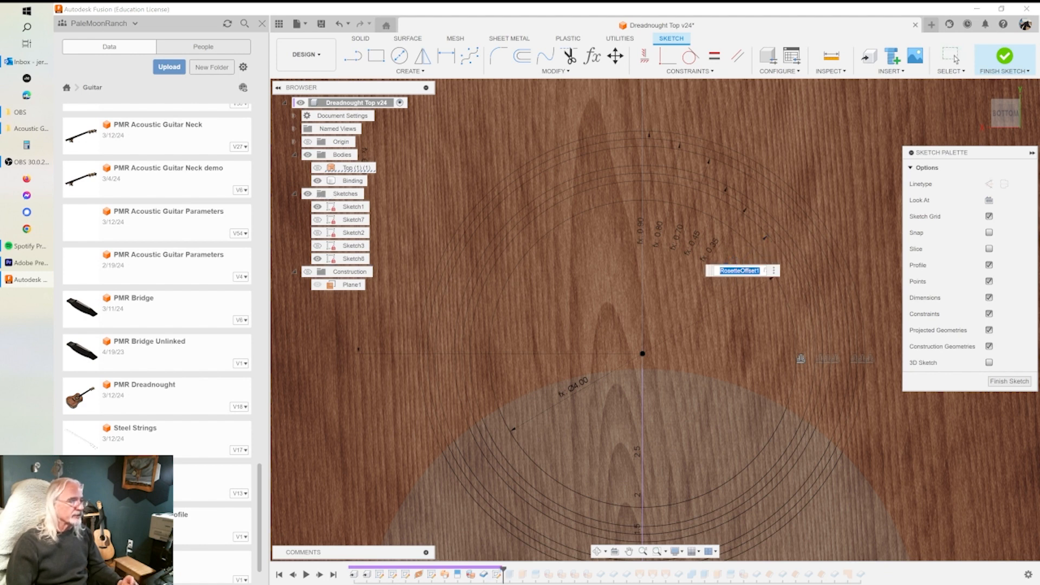
left_click(754, 302)
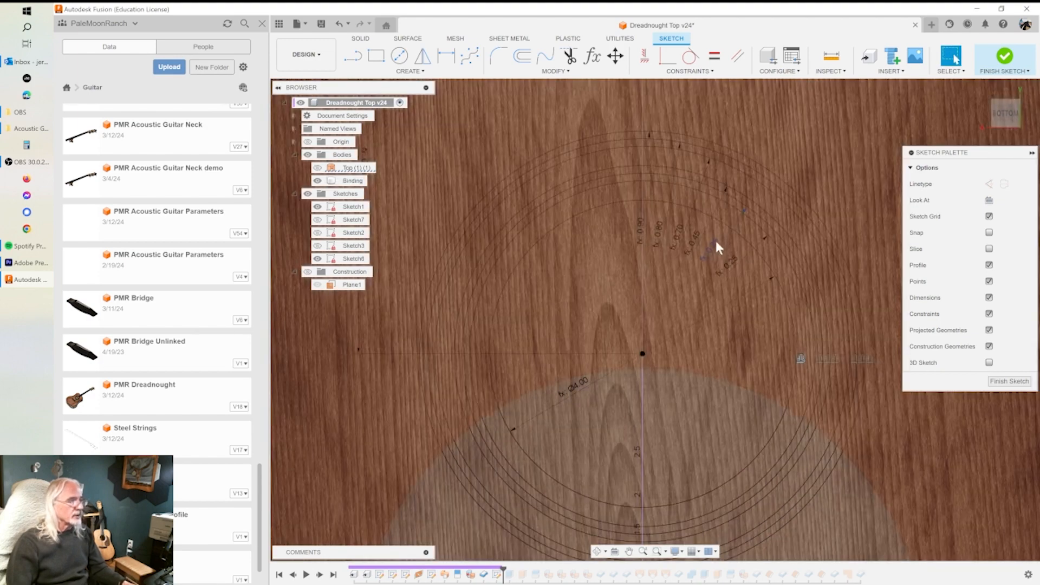
double_click(717, 243)
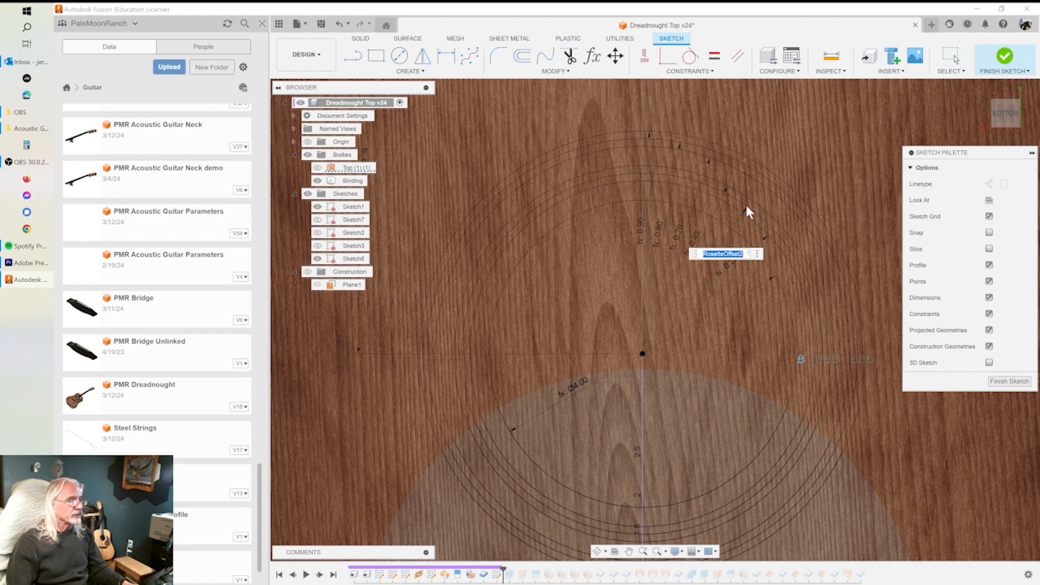
left_click(722, 274)
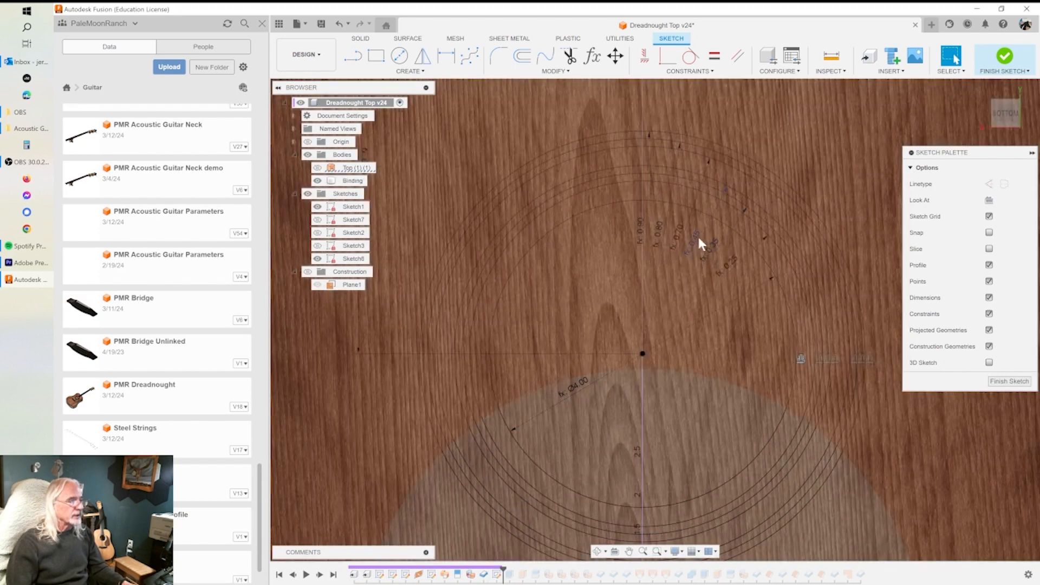
double_click(699, 238)
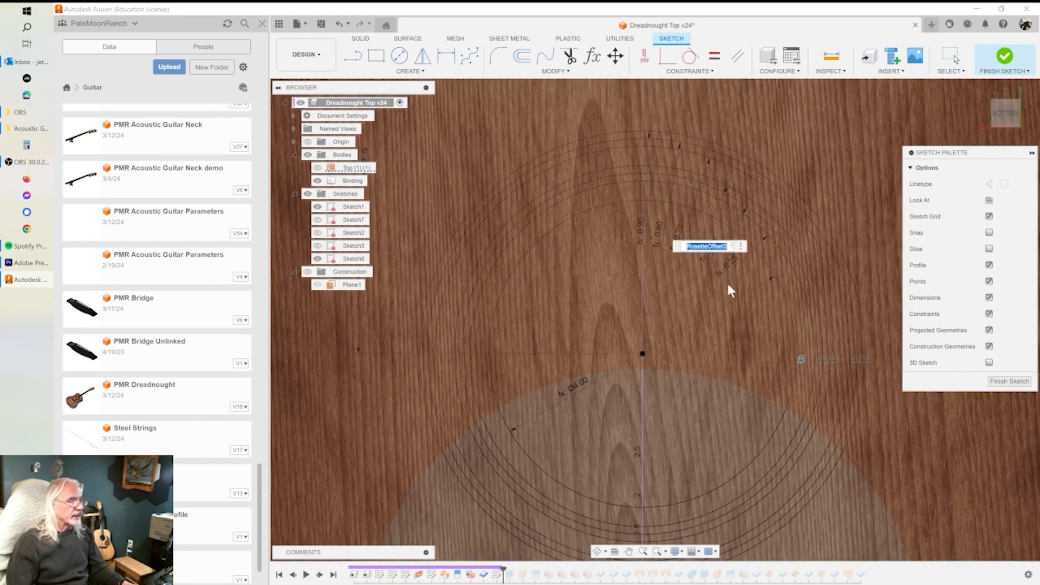
left_click(745, 195)
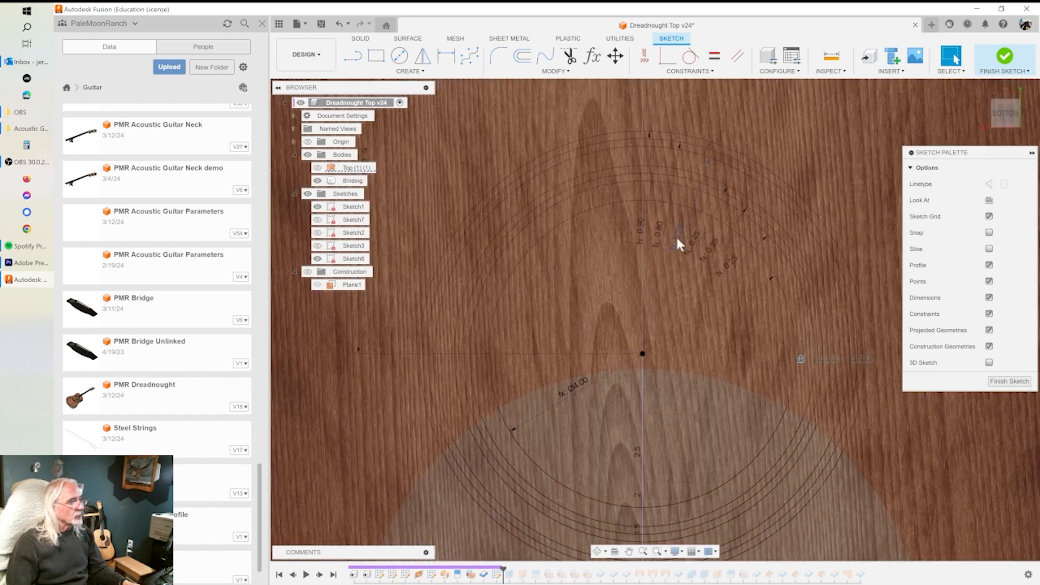
double_click(679, 236)
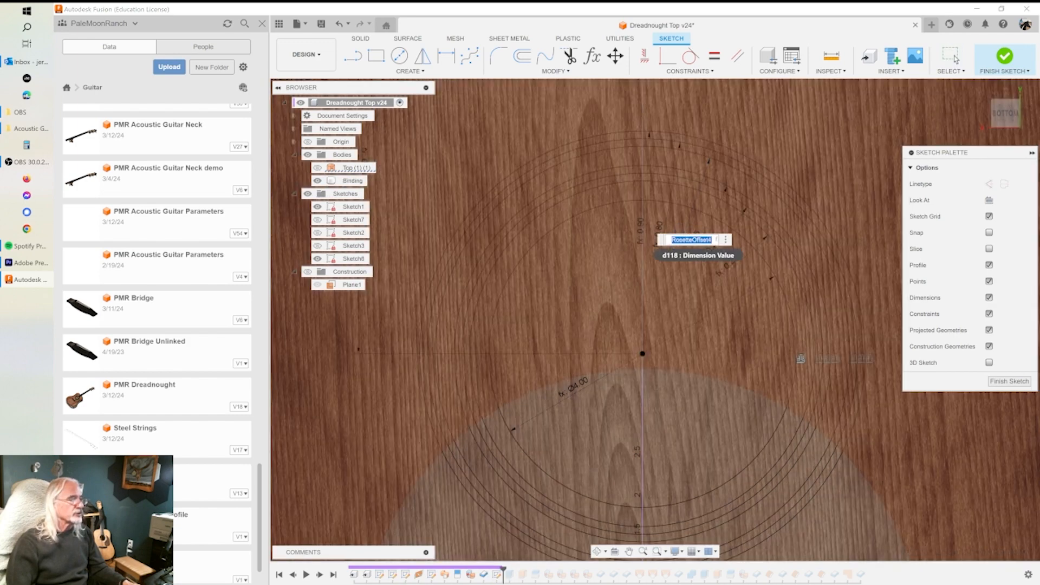
key("Escape")
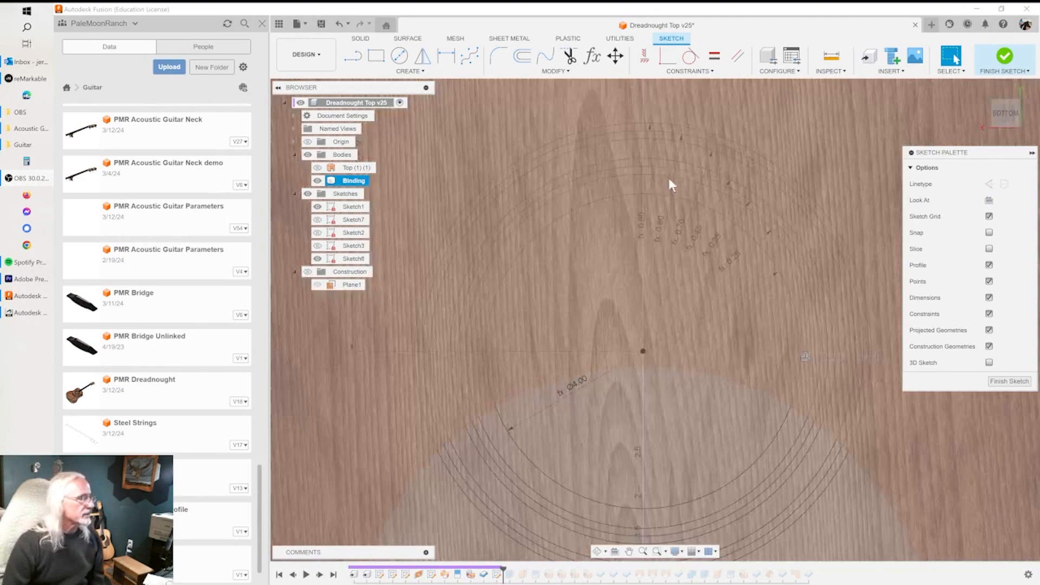
Review the expressions behind the neck mortise's depth and width dimensions at the top's heel end, and finish the sketch.
middle_click_drag(672, 186, 662, 504)
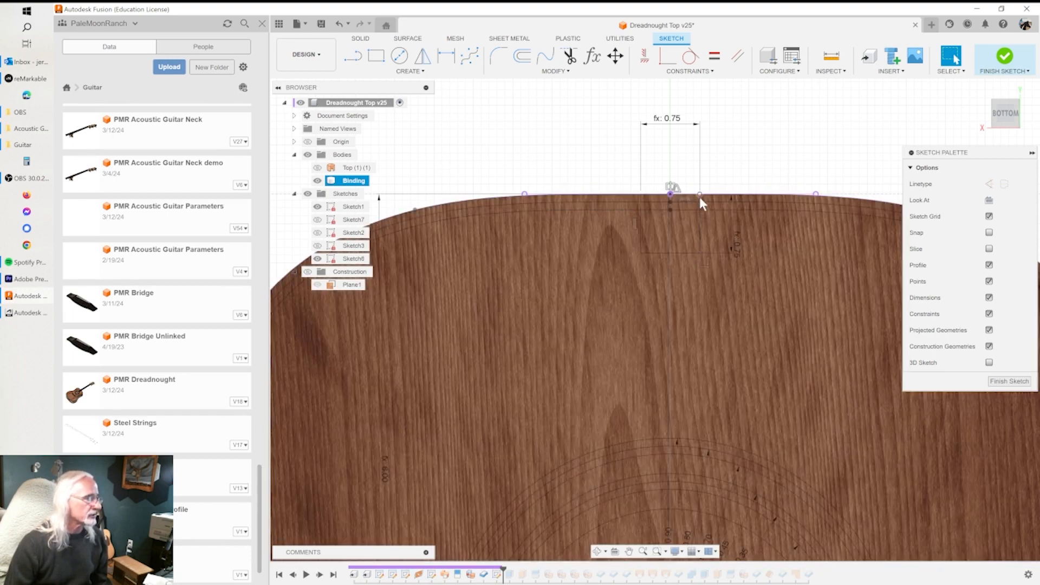
scroll(674, 250, "up", 4)
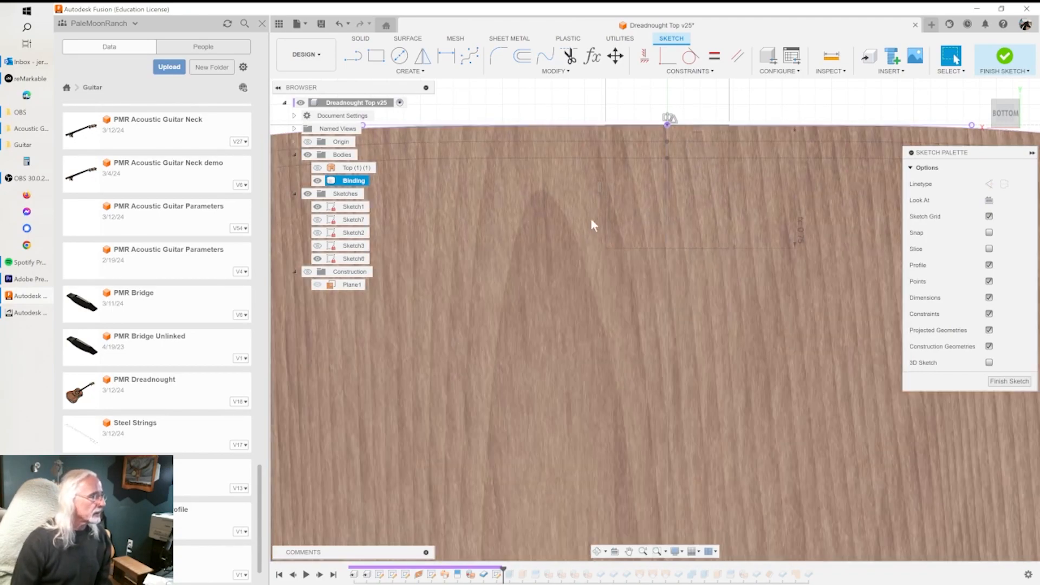
scroll(656, 197, "down", 2)
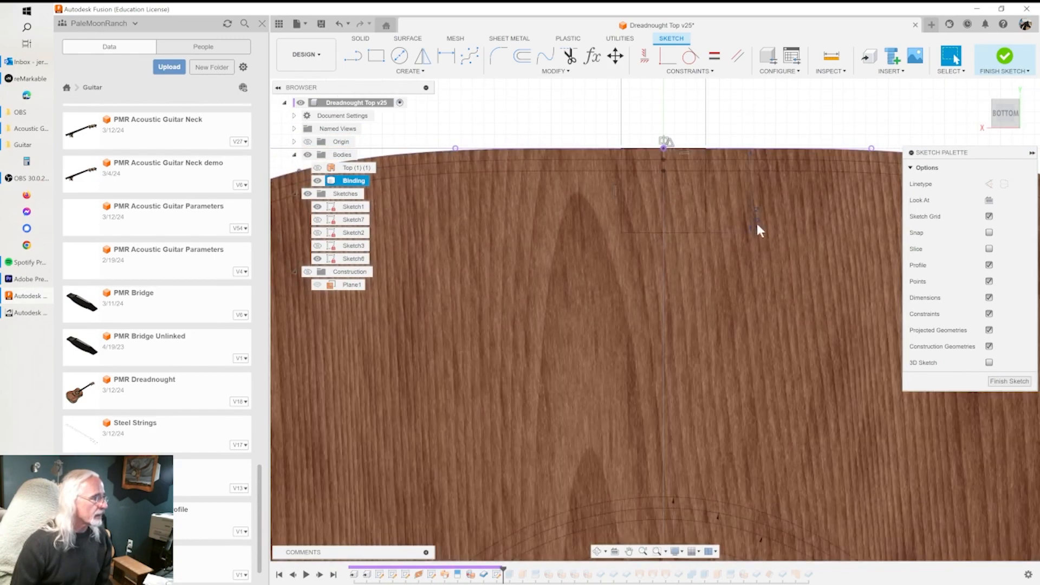
left_click(755, 222)
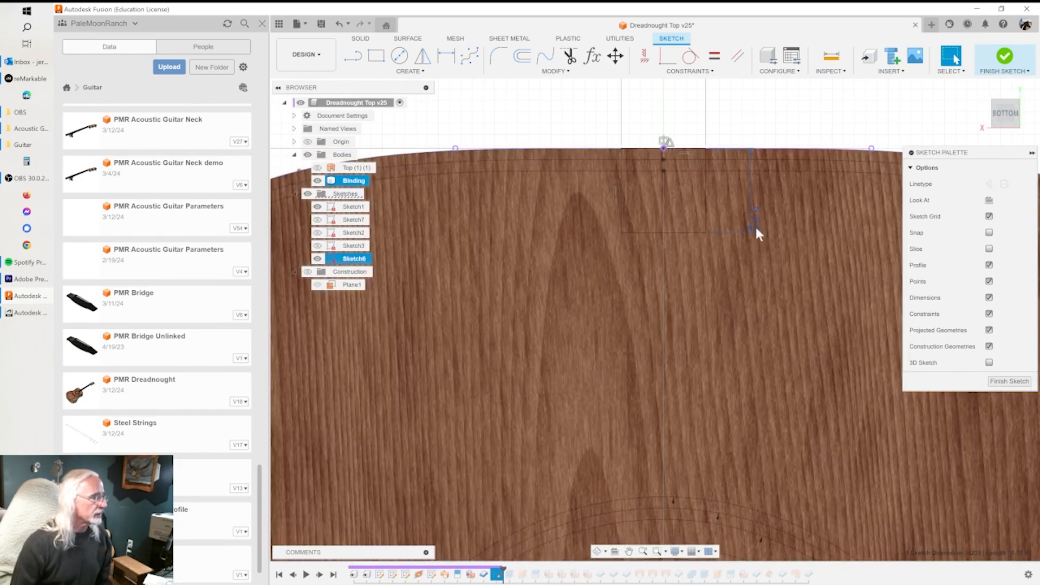
double_click(756, 227)
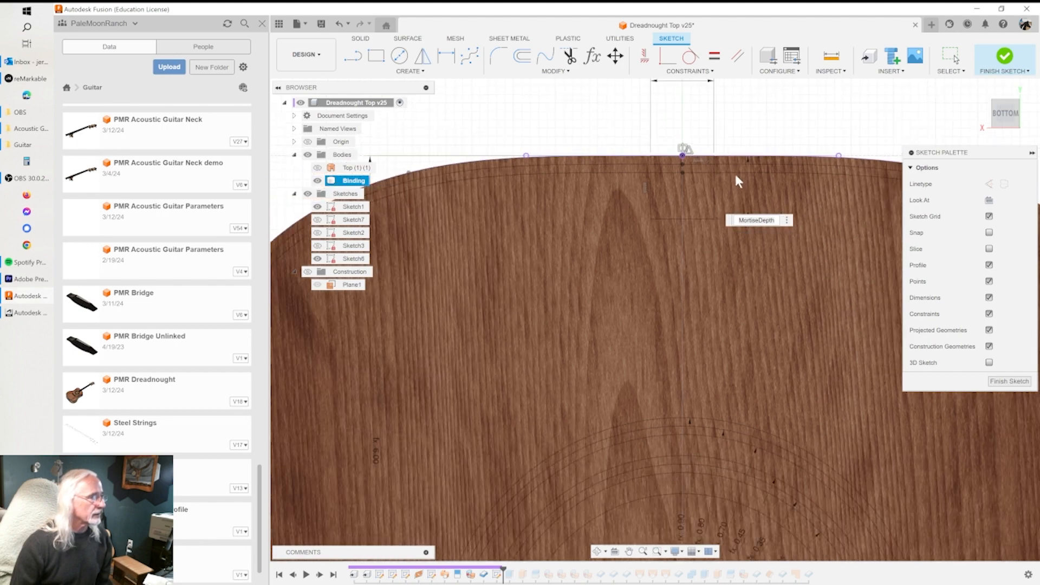
scroll(704, 163, "down", 2)
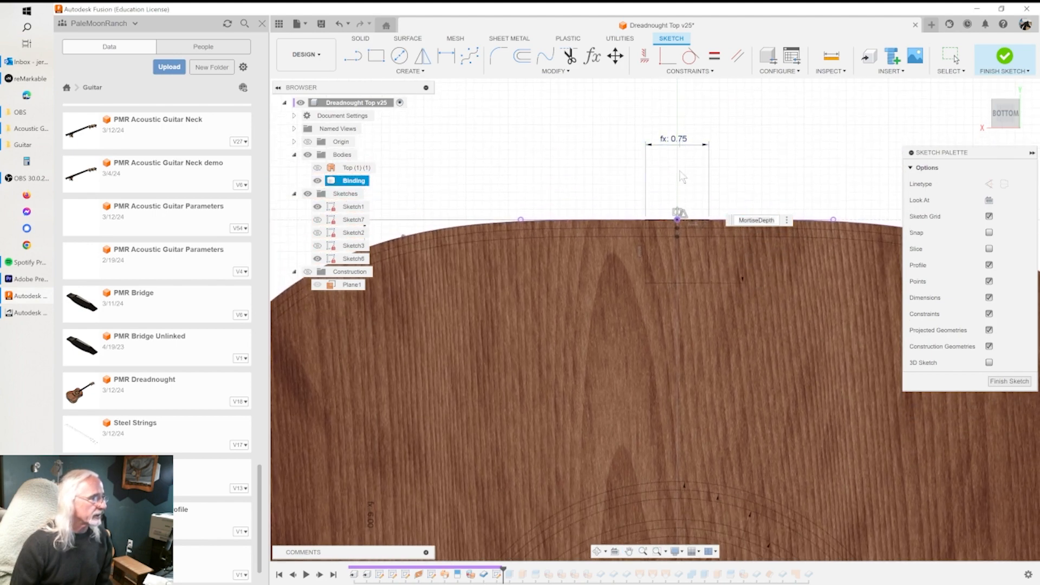
left_click(673, 143)
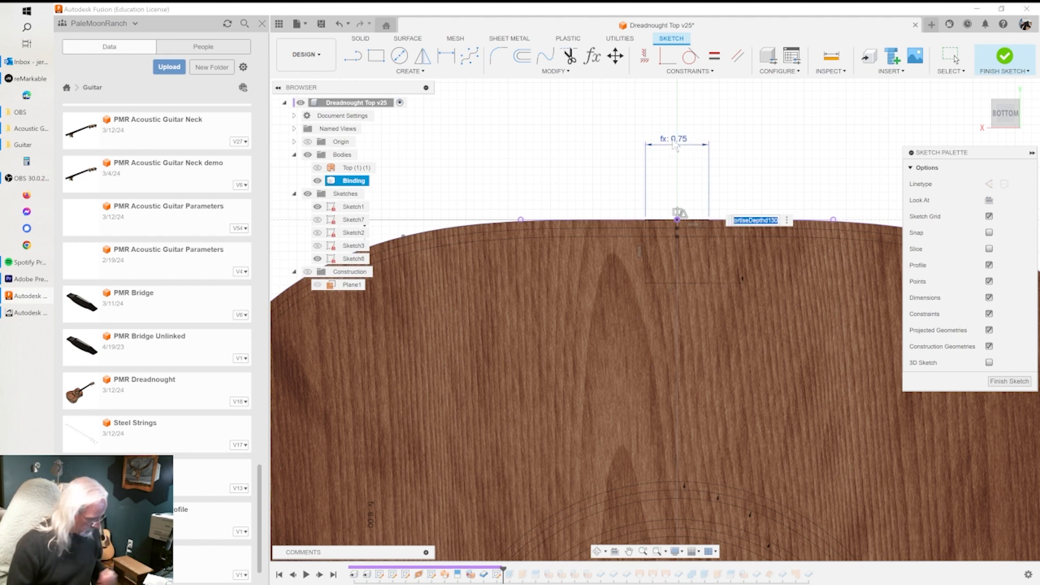
key("Return")
left_click_drag(677, 163, 676, 190)
double_click(676, 191)
key("Return")
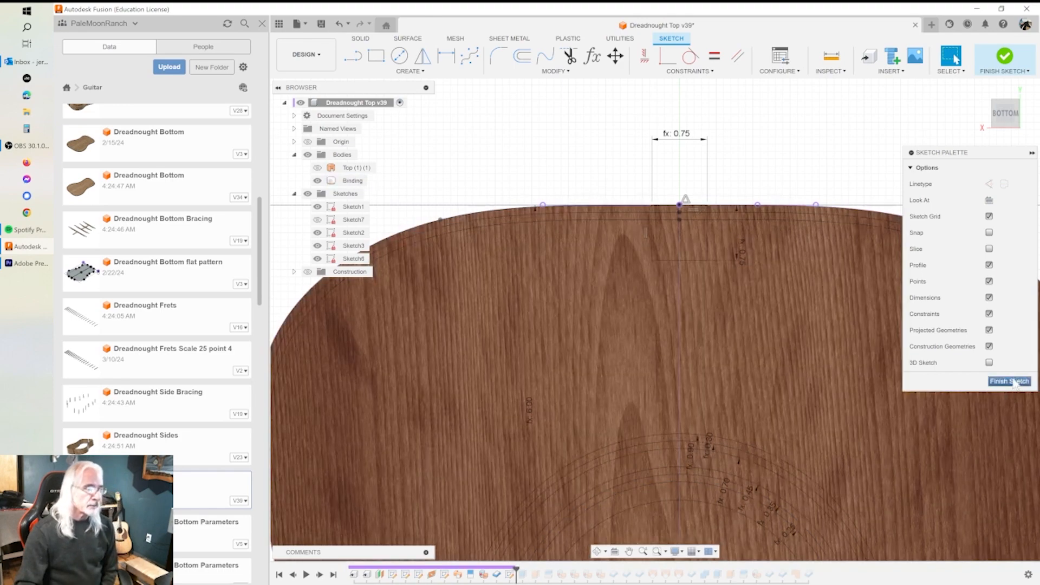
left_click(1008, 381)
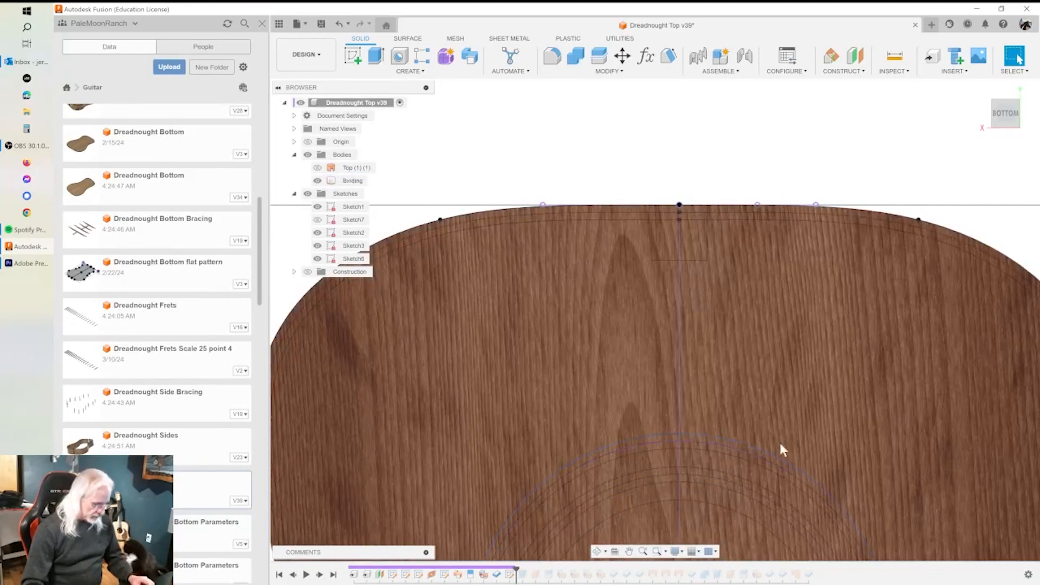
Examine the uncut top and the flat sound hole and rosette circles on it from edge-on and face-on angles.
left_click(780, 446)
middle_click_drag(776, 366, 782, 288, "shift")
key("Escape")
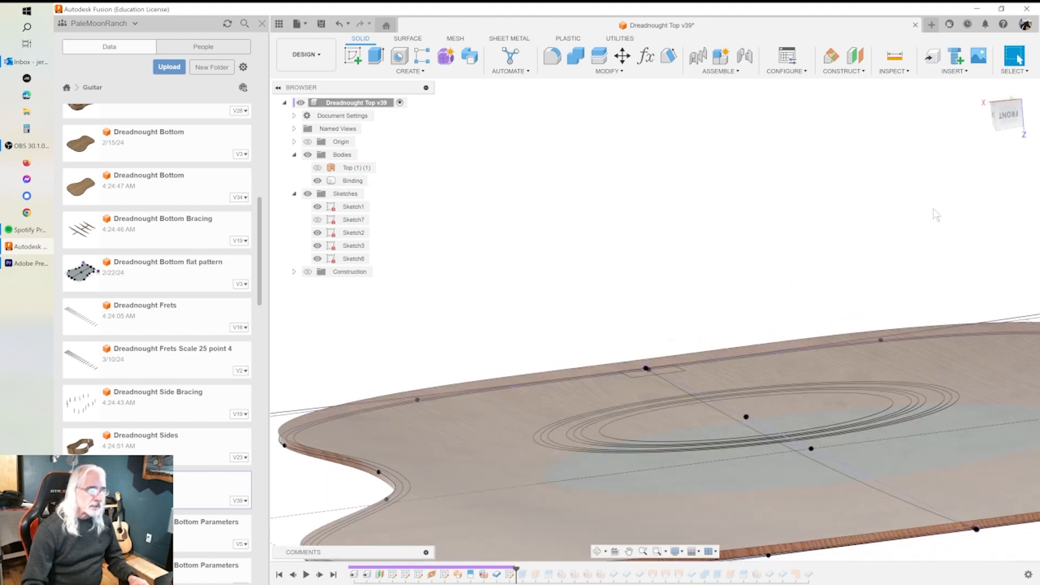
middle_click_drag(964, 233, 959, 277, "shift")
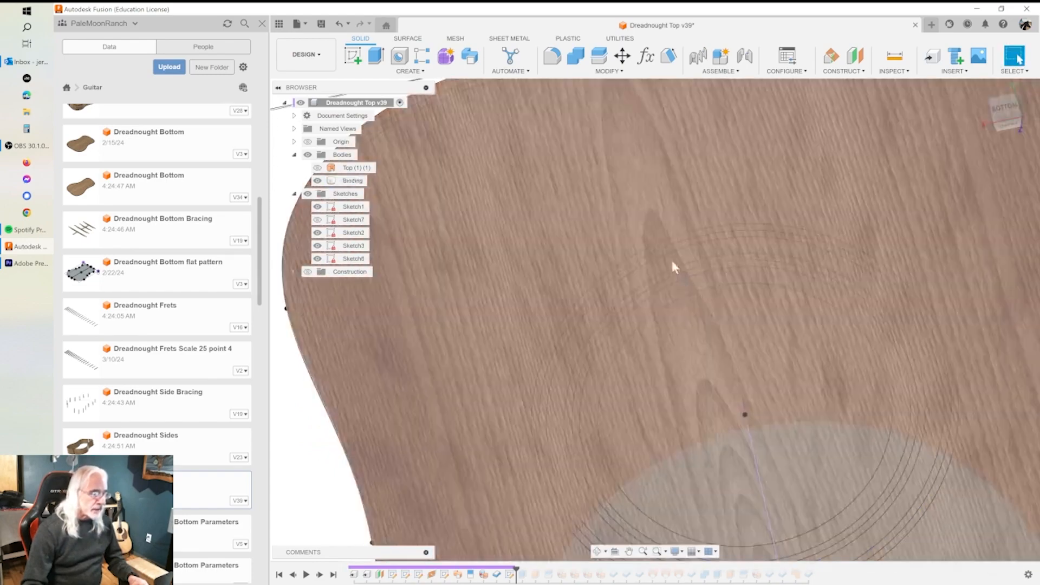
left_click(615, 239)
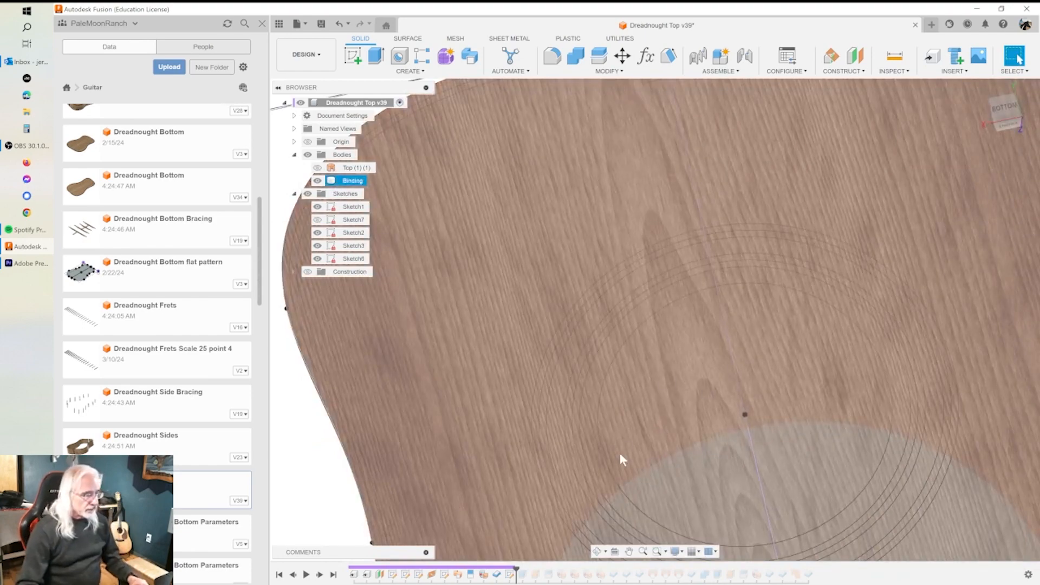
scroll(622, 433, "up", 1)
scroll(640, 405, "down", 3)
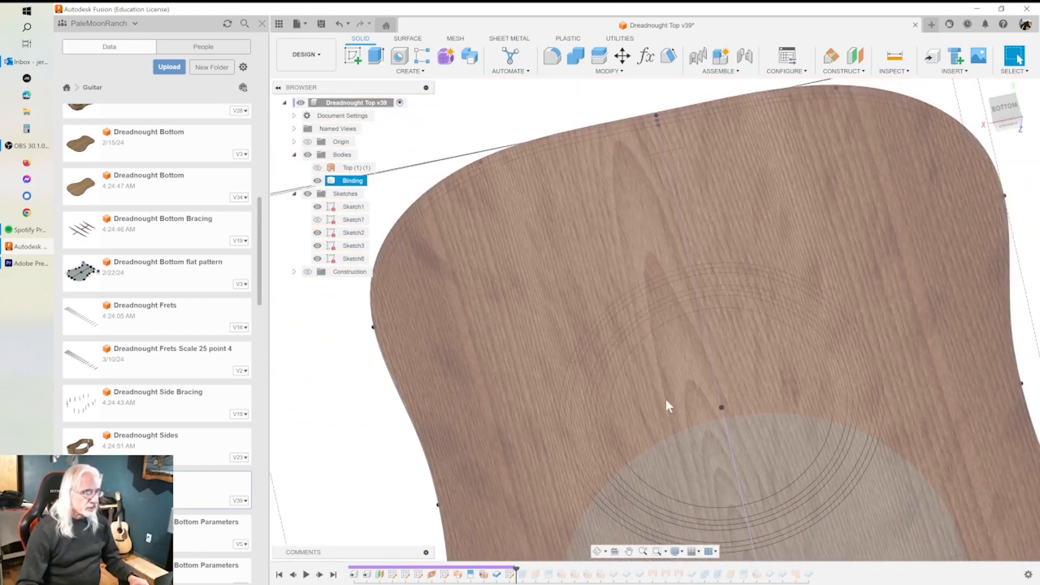
key("Escape")
scroll(730, 426, "up", 4)
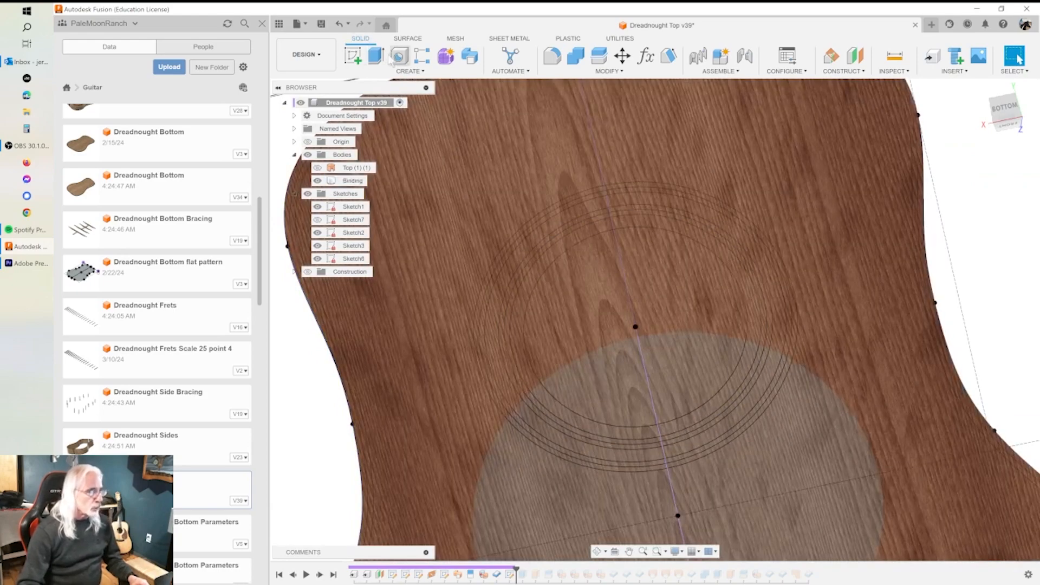
left_click(507, 204)
key("Escape")
left_click(552, 186)
key("Escape")
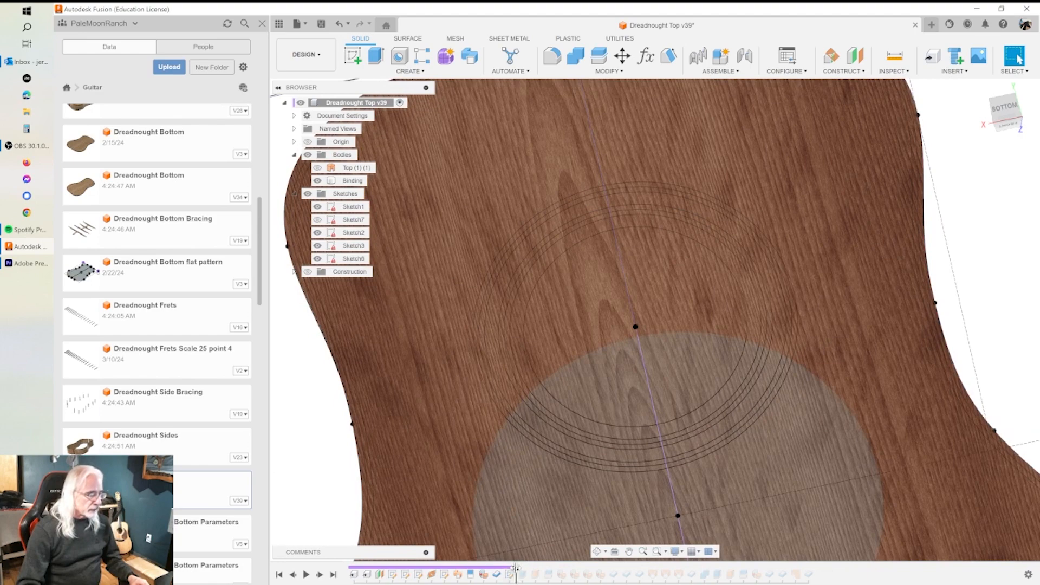
Roll the timeline forward past the sound hole cut, and review the two-sided extrude's settings from the side.
left_click_drag(515, 567, 524, 567)
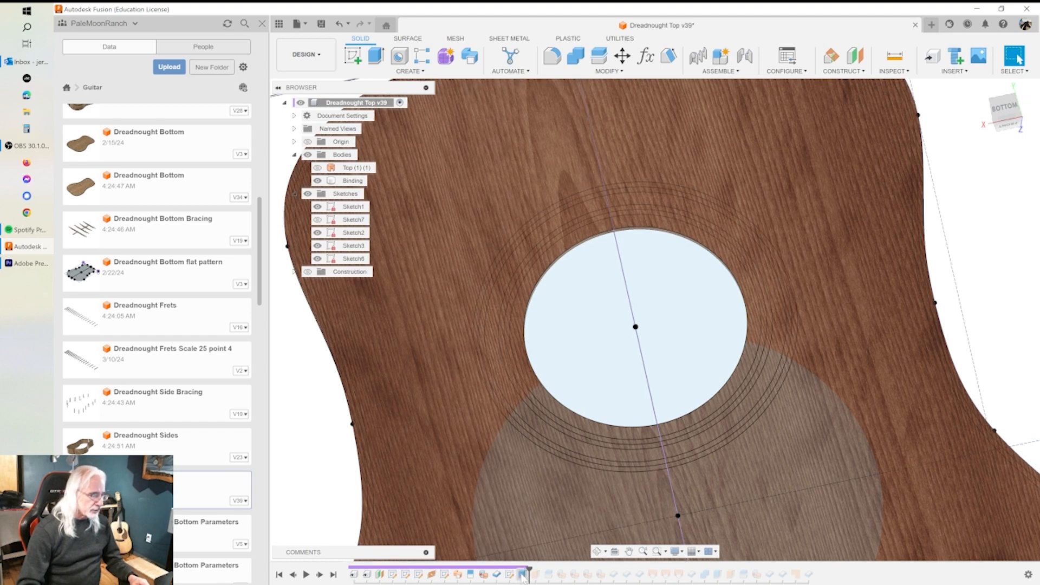
double_click(510, 574)
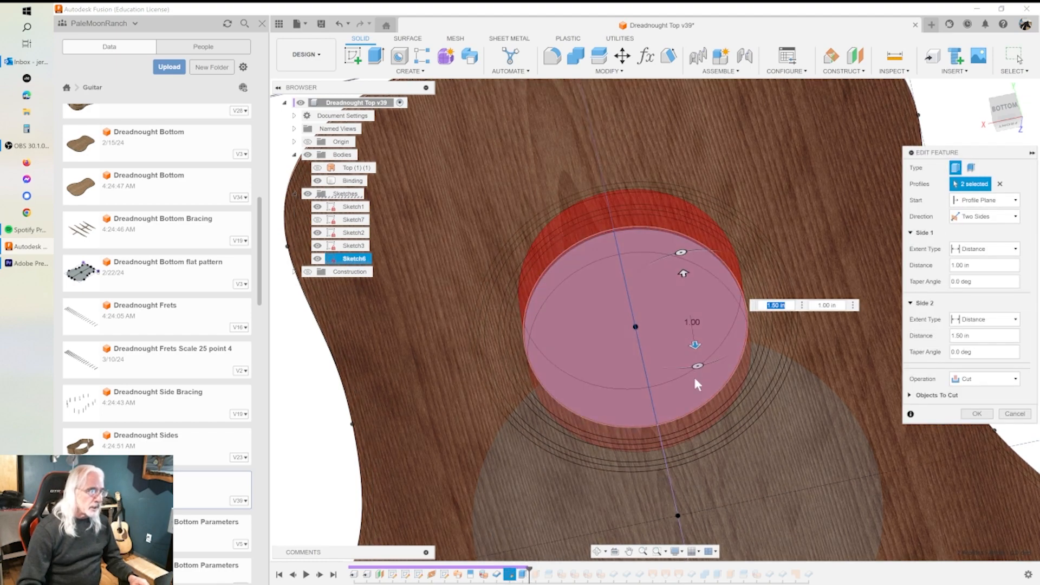
middle_click_drag(698, 388, 753, 342, "shift")
middle_click_drag(784, 203, 853, 244, "shift")
middle_click_drag(804, 337, 816, 343, "shift")
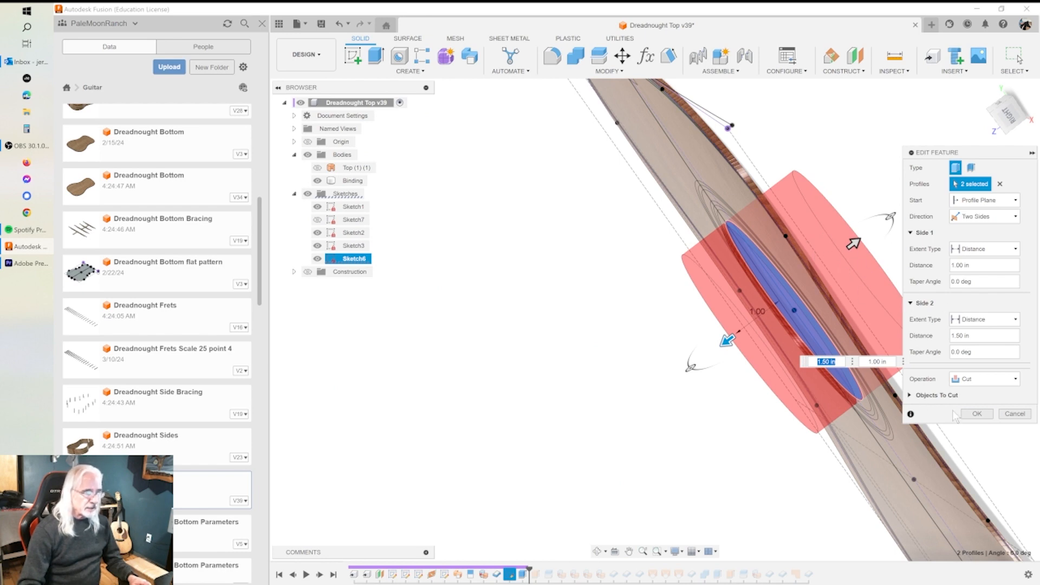
left_click(979, 416)
Show Sketch6 again so its rosette circles appear around the cut sound hole.
middle_click_drag(789, 332, 680, 387, "shift")
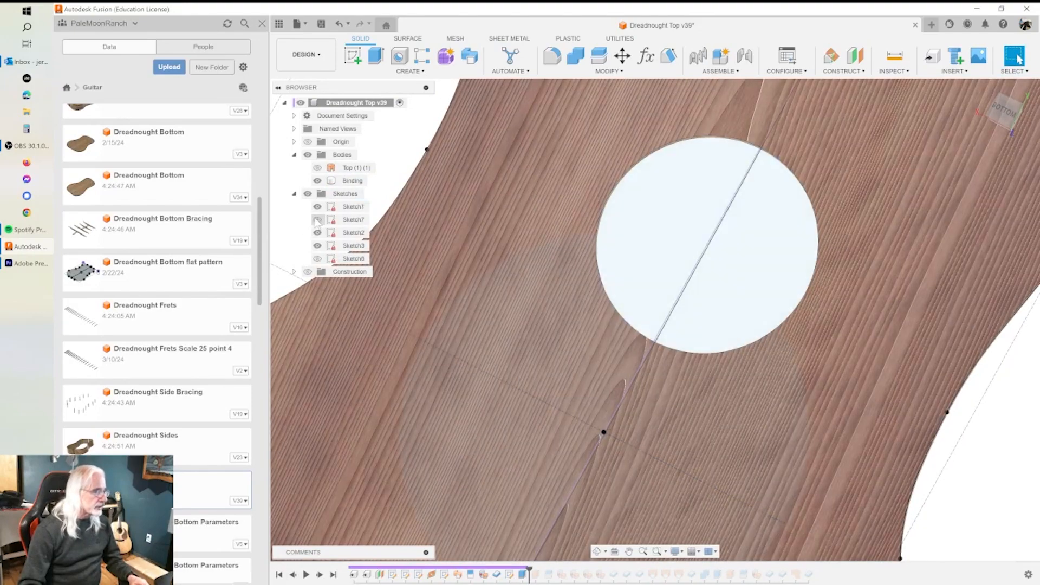
left_click(317, 259)
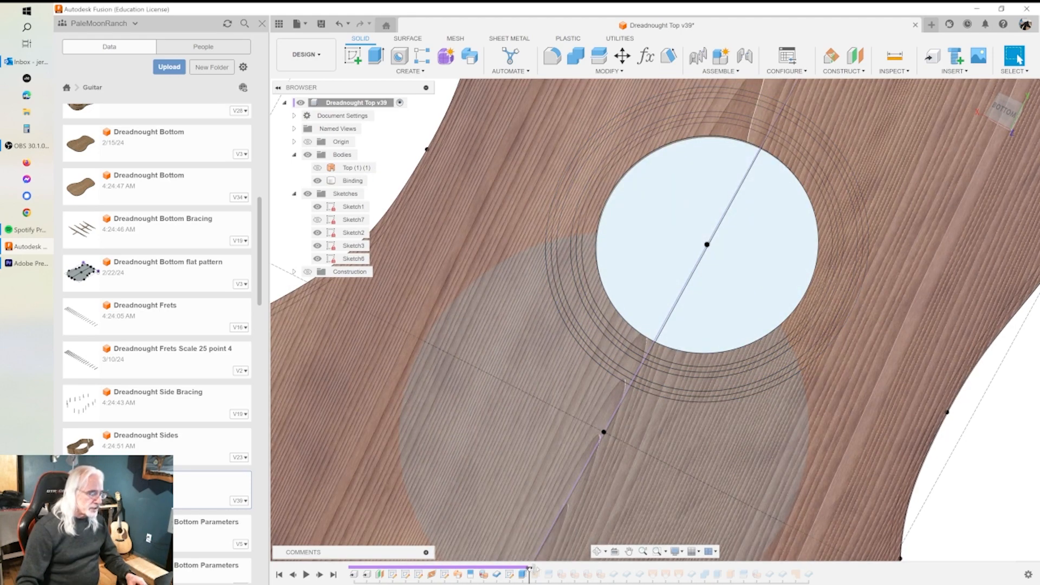
mouse_move(530, 568)
left_mouse_down()
mouse_move(542, 568)
mouse_move(529, 568)
left_mouse_up()
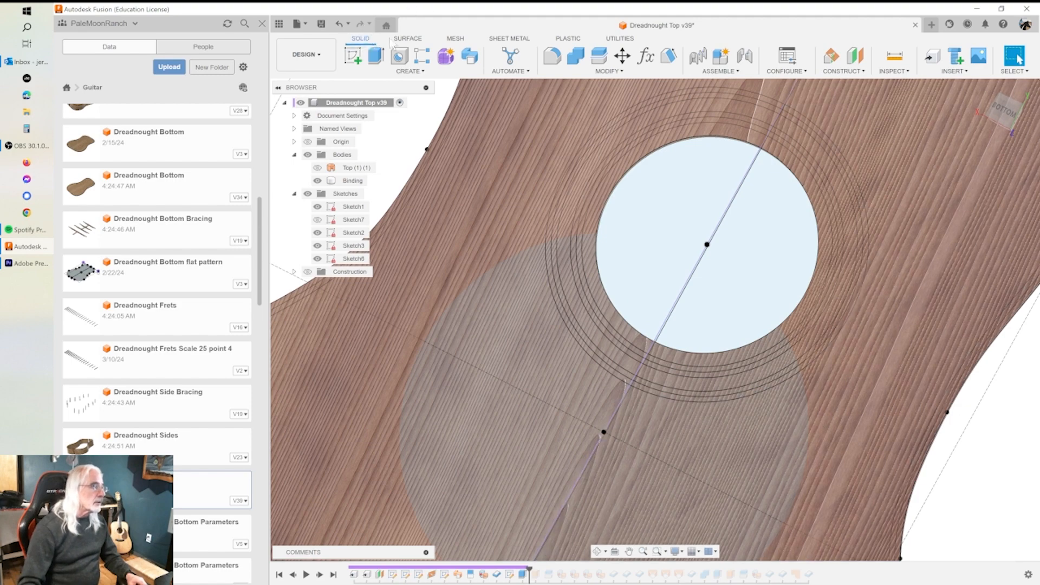
Surface-extrude the six rosette circles of Sketch6 symmetrically by 0.30 in as new bodies.
left_click(411, 40)
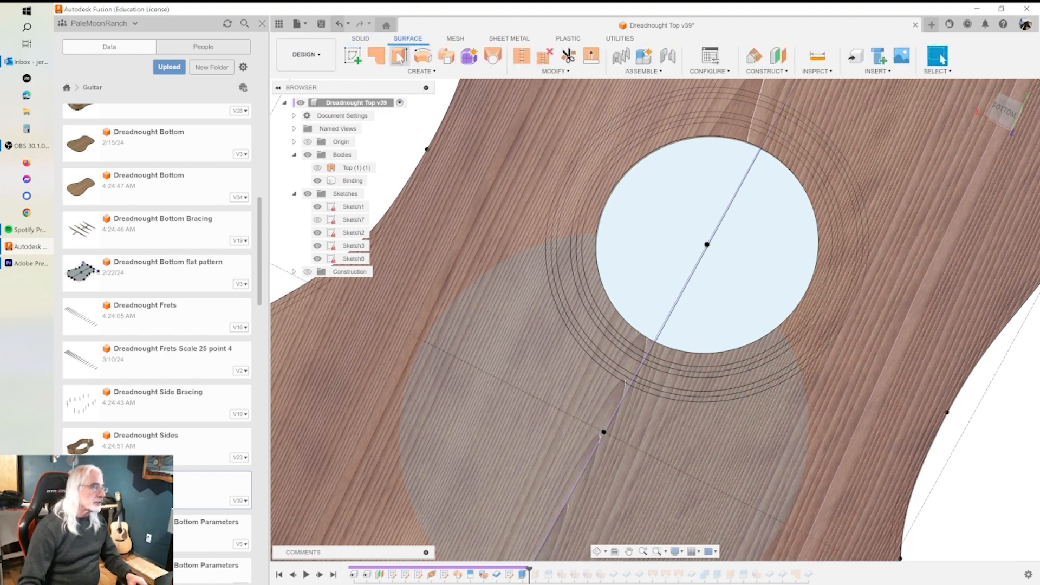
left_click(399, 56)
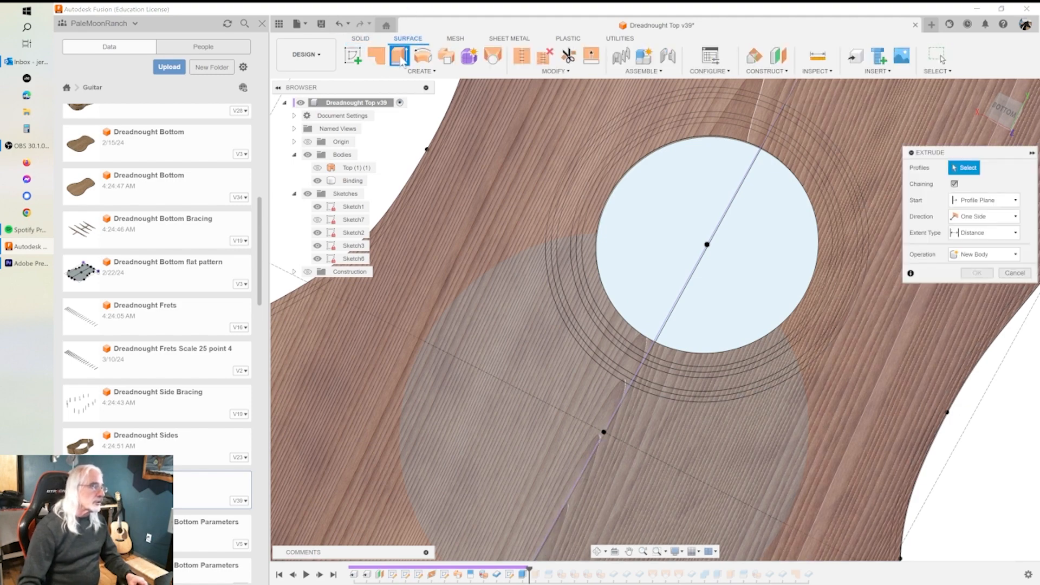
left_click(664, 131)
left_click(664, 111)
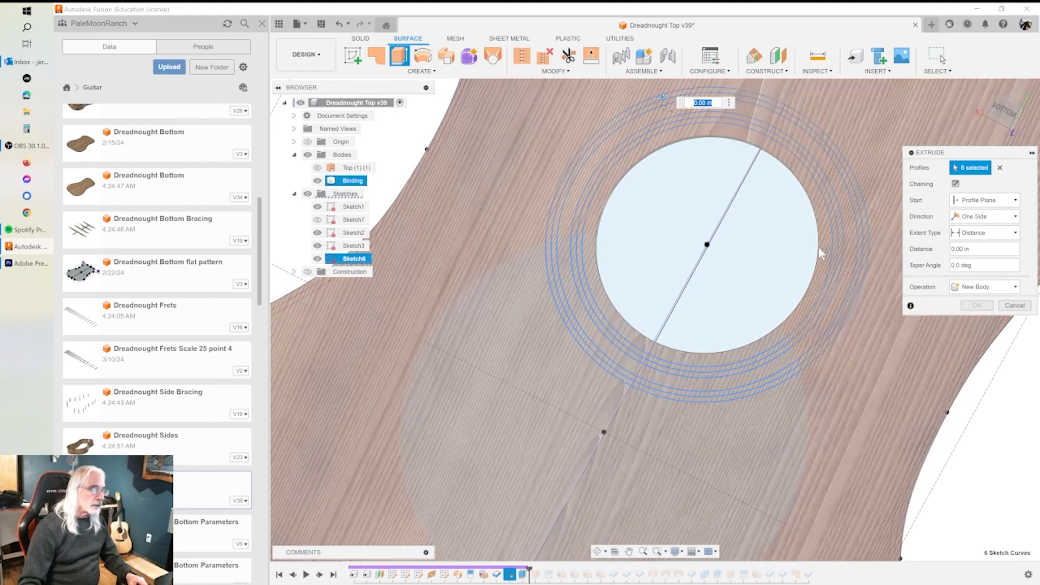
mouse_move(767, 130)
middle_mouse_down("shift")
mouse_move(679, 166)
mouse_move(629, 227)
middle_mouse_up("shift")
left_click(1000, 217)
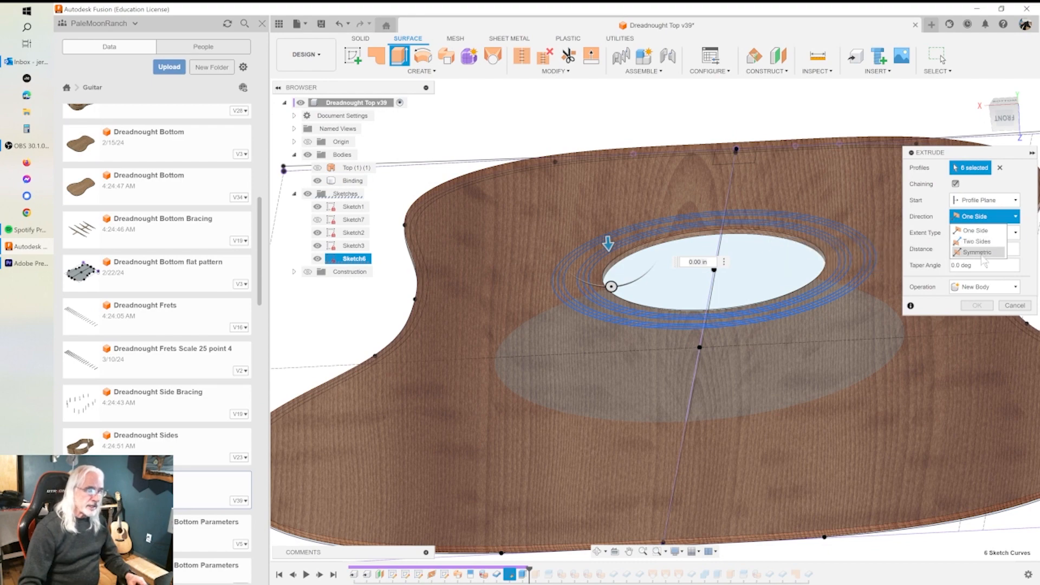
left_click(978, 252)
left_click_drag(607, 241, 609, 248)
left_click_drag(612, 254, 613, 259)
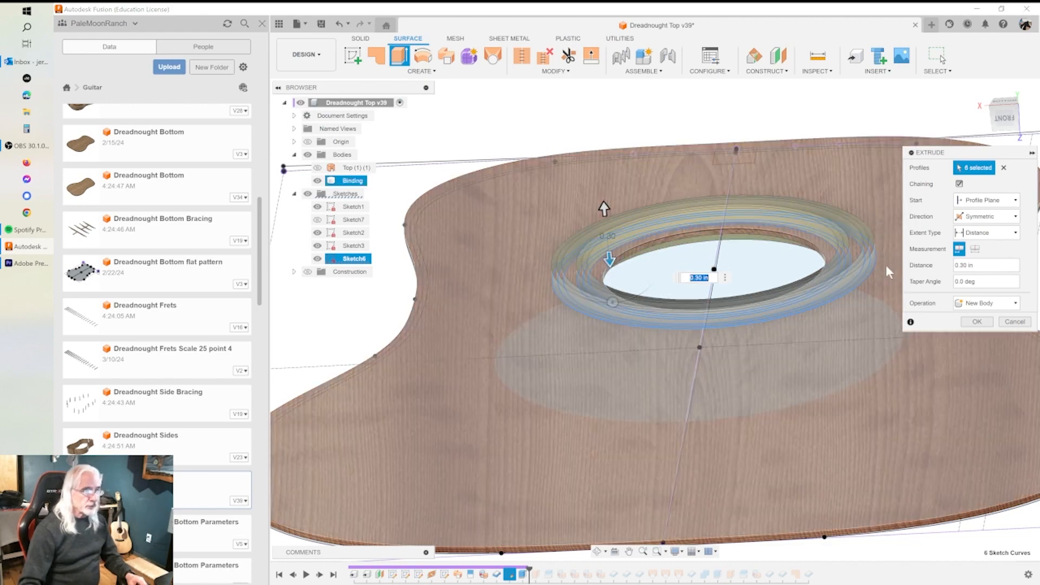
middle_click_drag(604, 209, 735, 333, "shift")
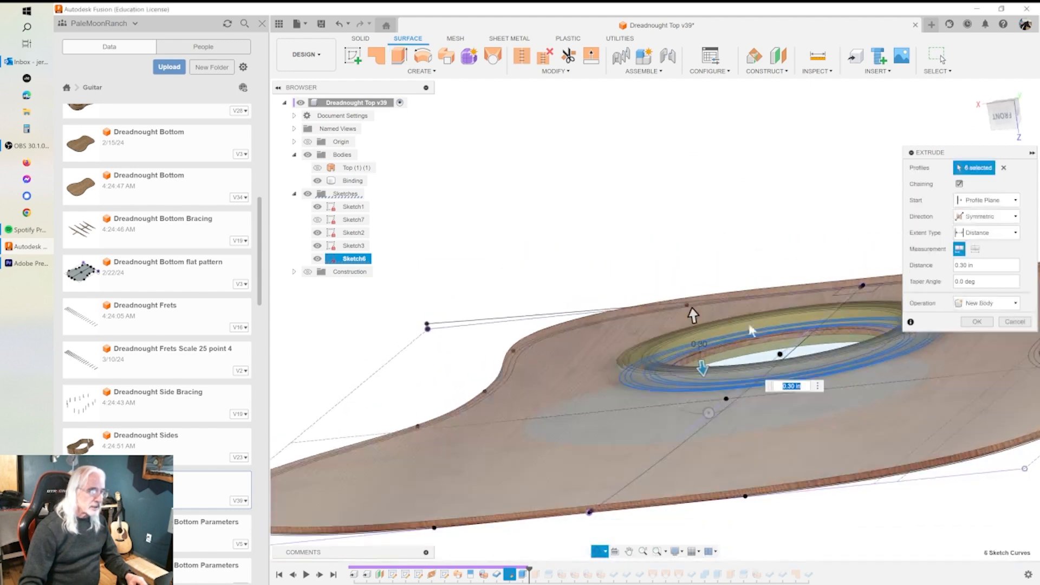
left_click(978, 323)
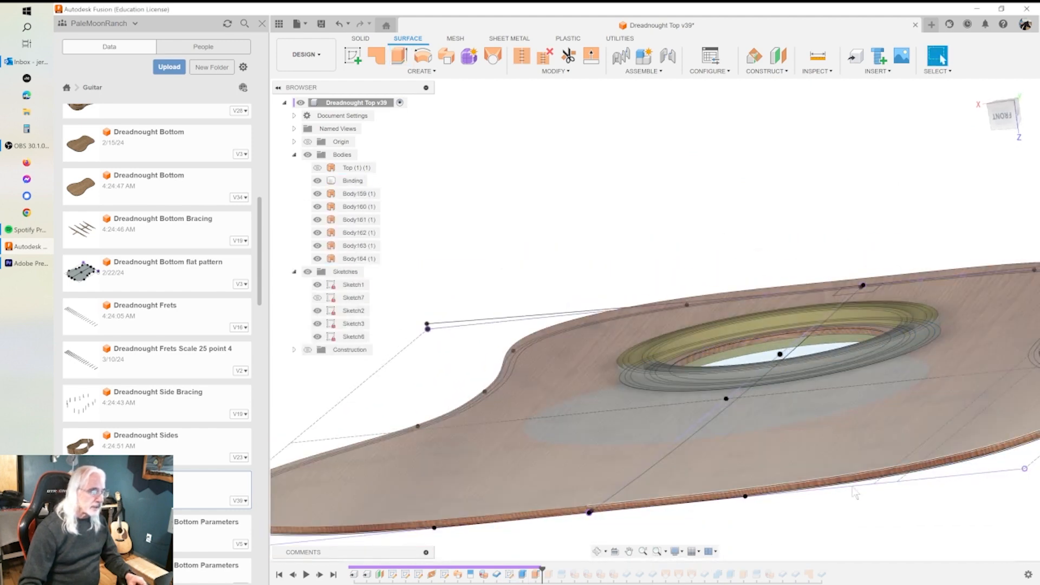
Delete the trial surface extrude and roll the timeline forward past the original rosette circle extrude.
left_click(535, 574)
mouse_move(541, 570)
left_mouse_down()
mouse_move(530, 570)
mouse_move(542, 570)
left_mouse_up()
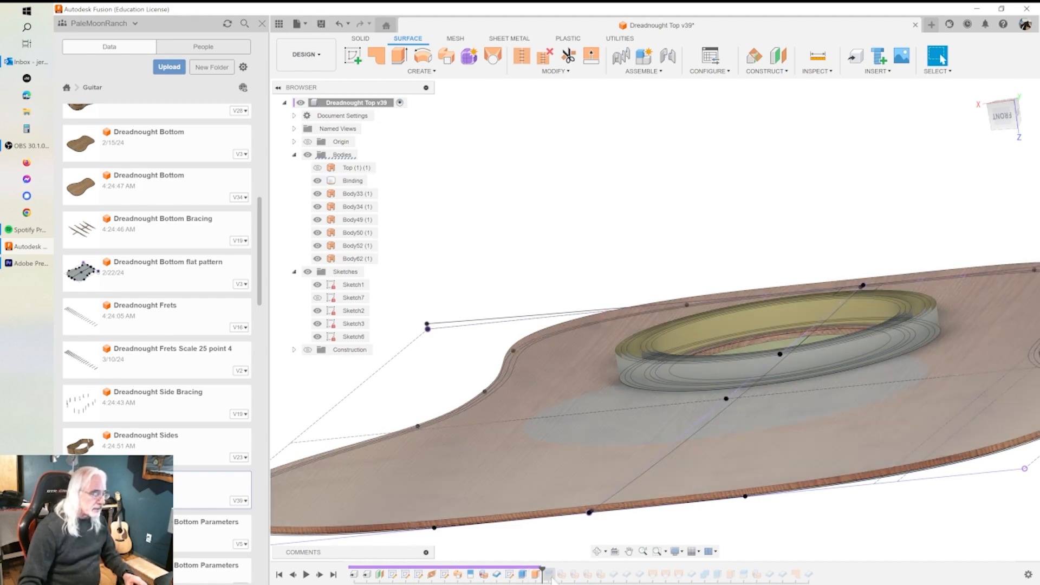
middle_click_drag(620, 435, 623, 479, "shift")
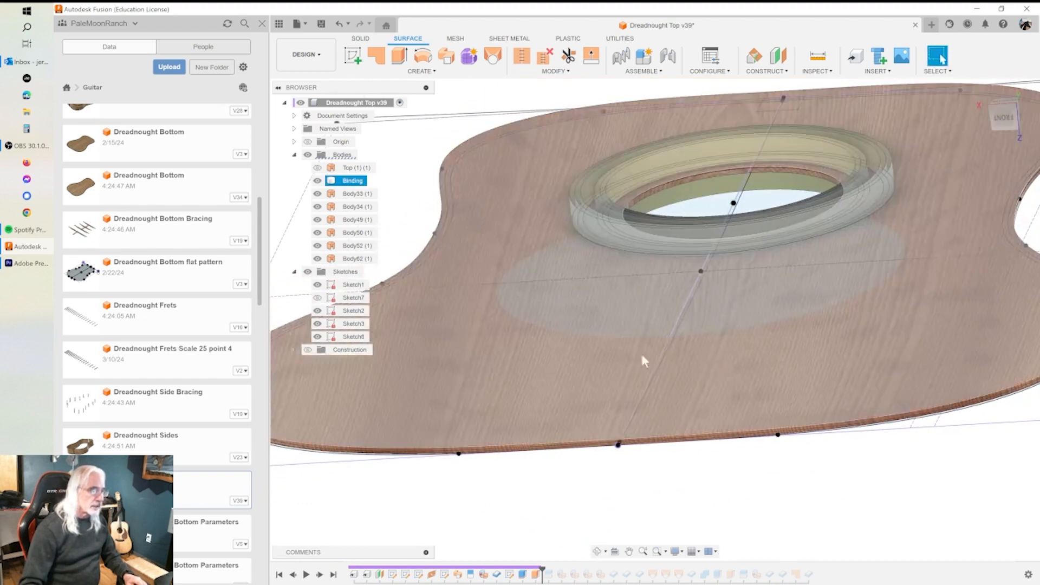
middle_click_drag(643, 361, 610, 312, "shift")
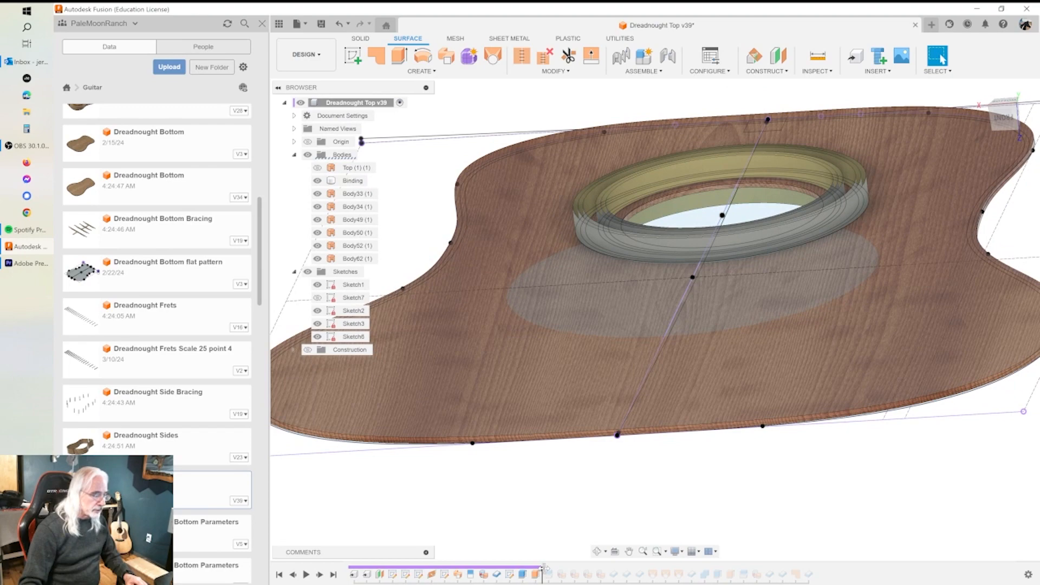
Roll the timeline past the split of the top, and review its body to split and splitting tools.
left_click_drag(544, 568, 555, 568)
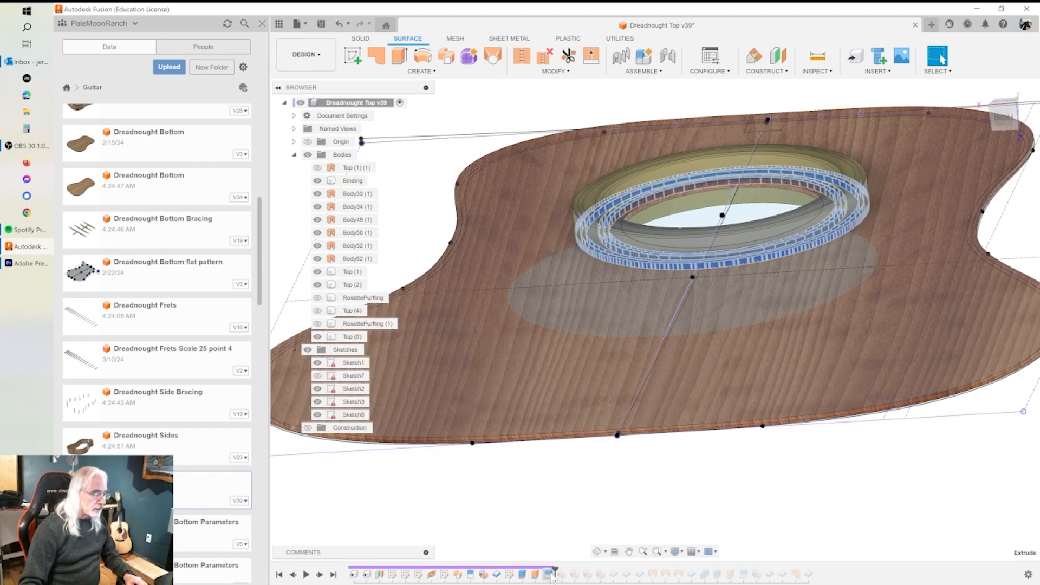
double_click(549, 574)
middle_click_drag(686, 320, 686, 362, "shift")
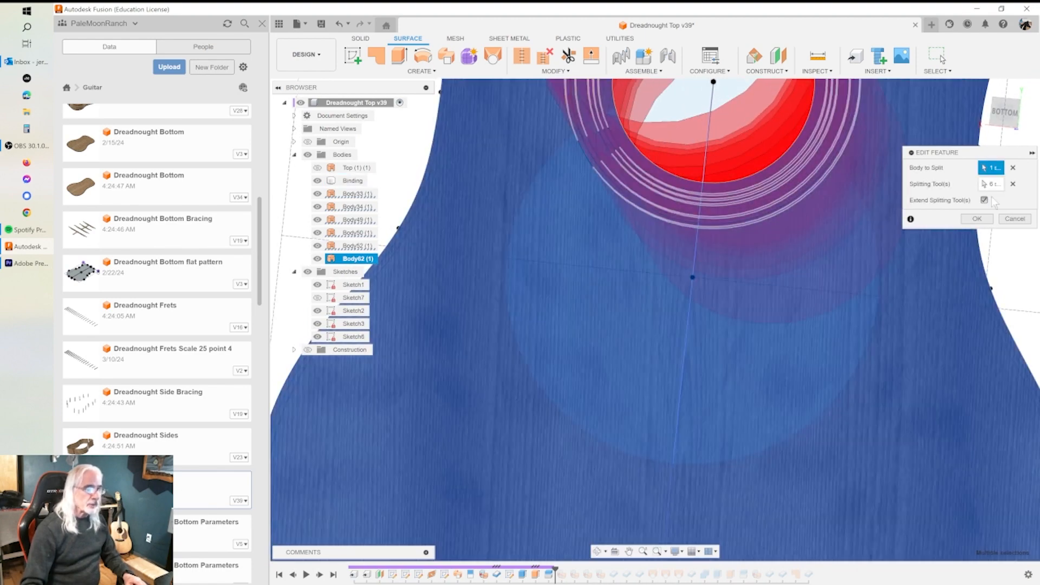
left_click(984, 219)
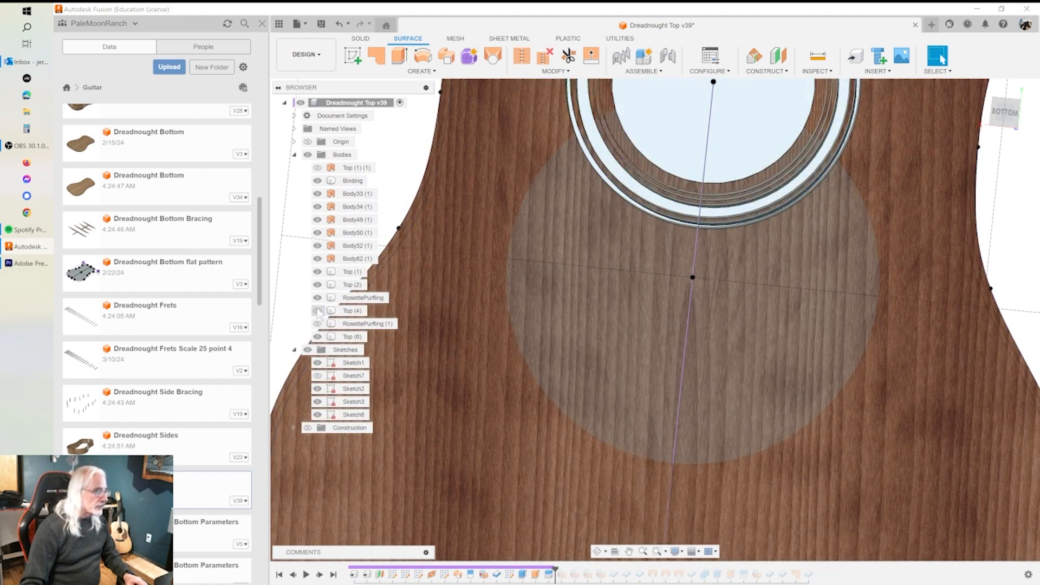
Show the hidden split bodies RosettePurfling, Top (4) and RosettePurfling (1) around the sound hole.
left_click(351, 337)
middle_click_drag(587, 244, 588, 360)
scroll(792, 279, "down", 3)
scroll(799, 263, "up", 1)
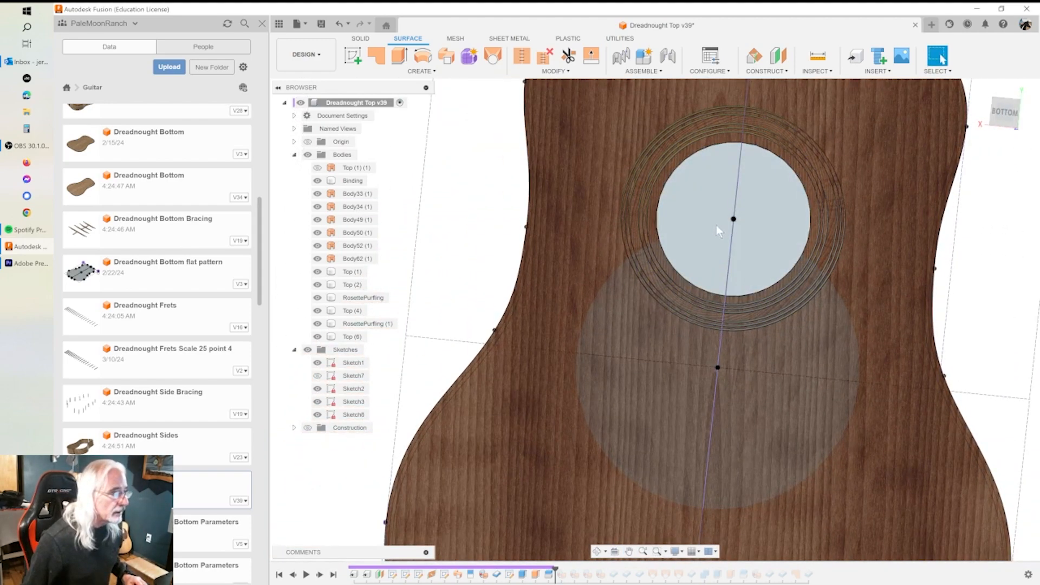
Select all six extruded ring surfaces around the sound hole and remove them.
middle_click_drag(716, 226, 648, 224, "shift")
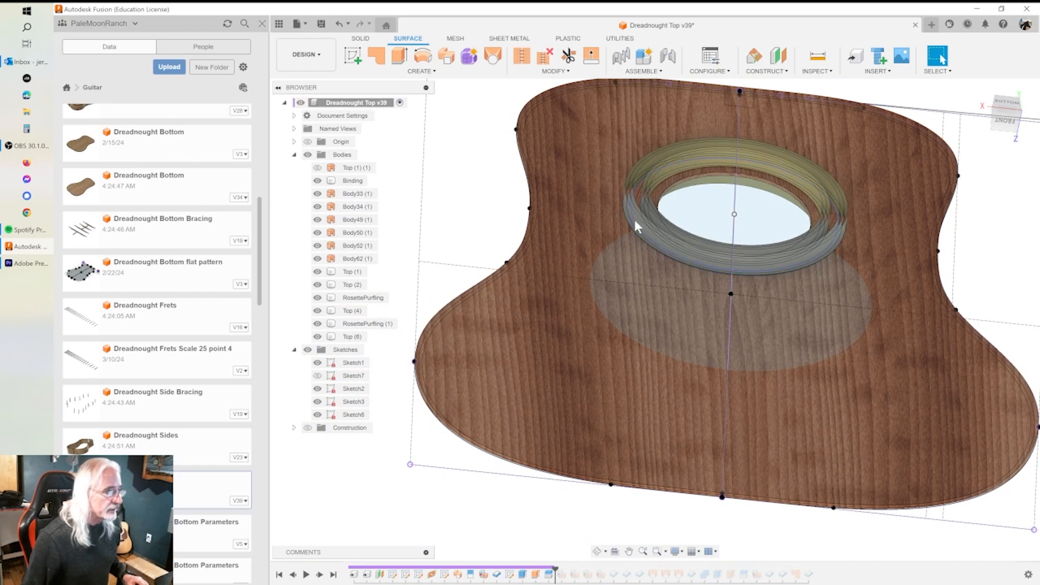
left_click(639, 248)
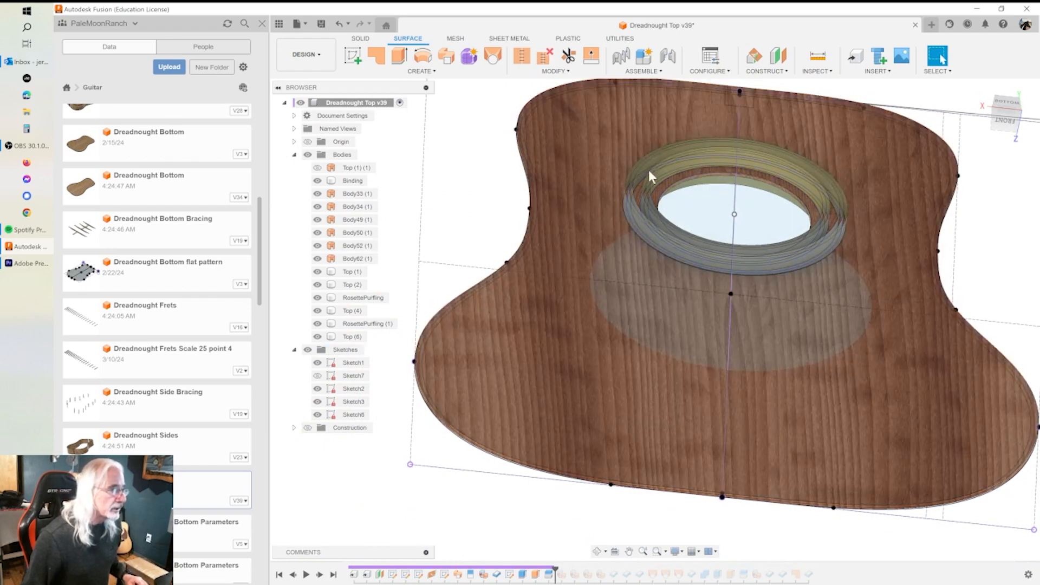
left_click(694, 164)
left_click(786, 151, "shift")
scroll(743, 173, "up", 10)
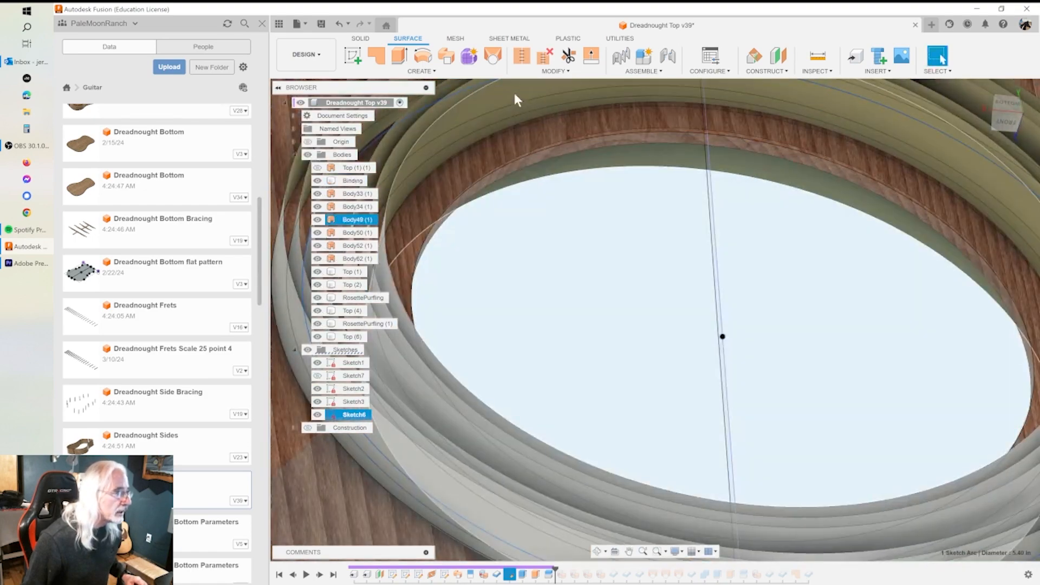
left_click(421, 134)
middle_click_drag(542, 244, 400, 174, "shift")
left_click(400, 175)
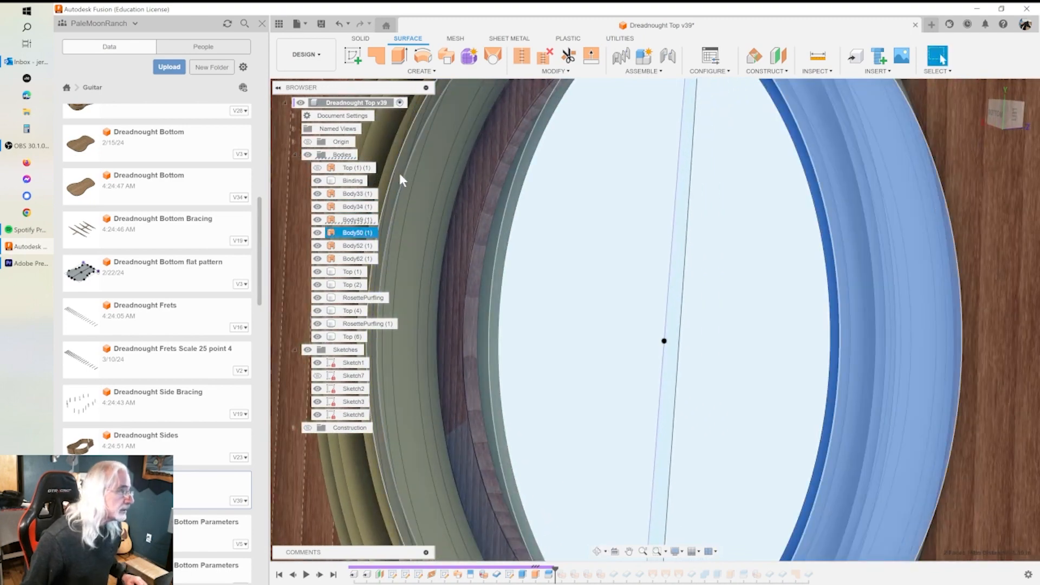
left_click(382, 154)
middle_click_drag(380, 147, 499, 200)
left_click(499, 200)
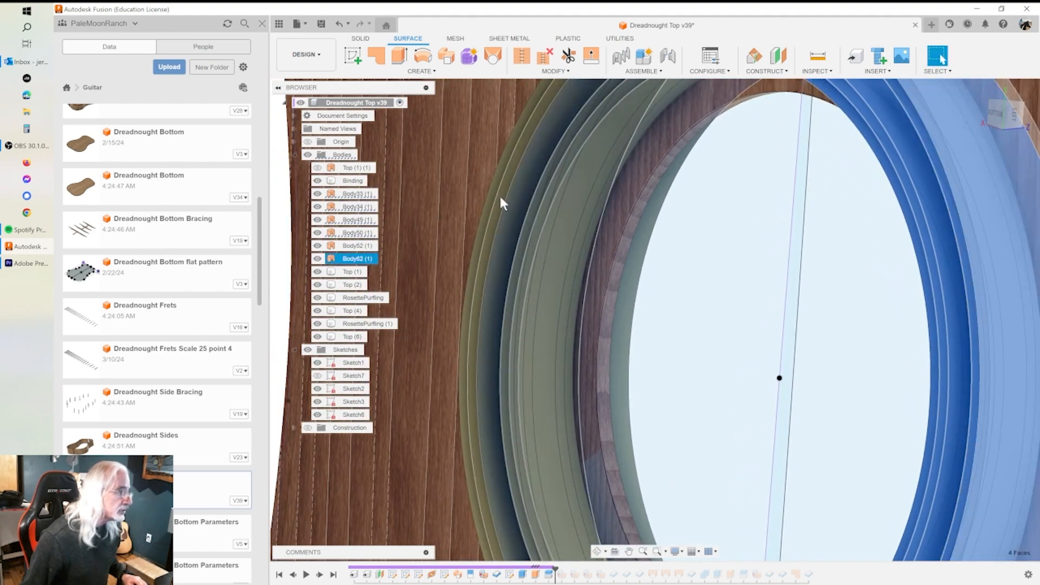
key("v")
left_click(492, 195)
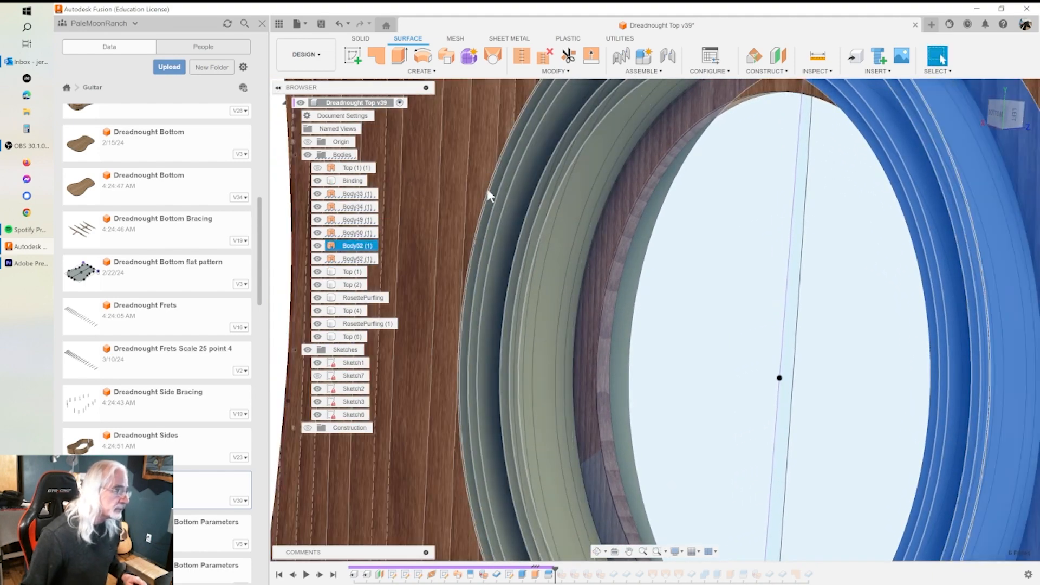
key("Delete")
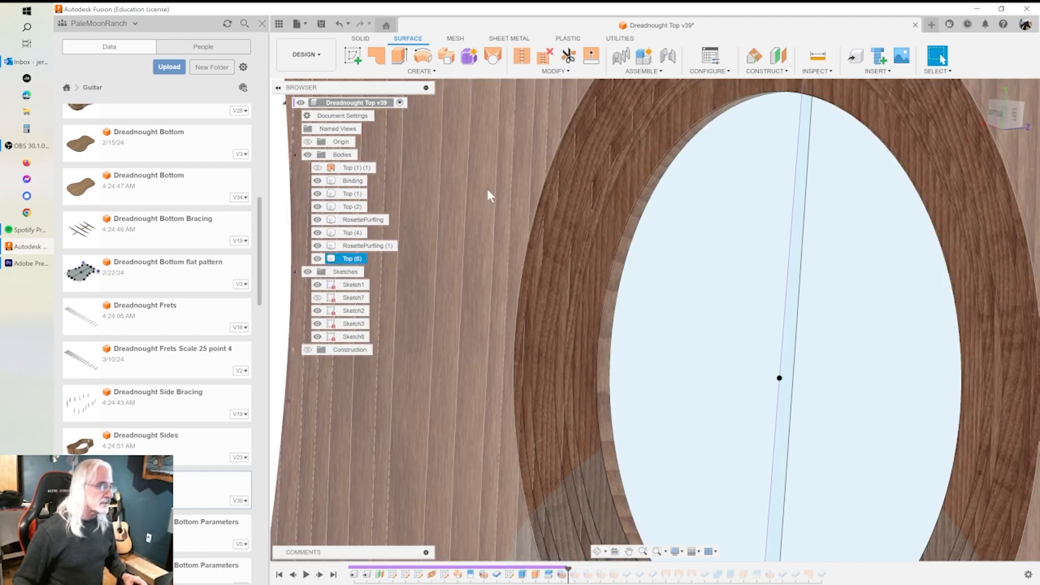
Discard the trial surface removal and roll the timeline past the original removal and the outermost purfling ring's face deletion.
middle_click_drag(411, 149, 770, 304, "shift")
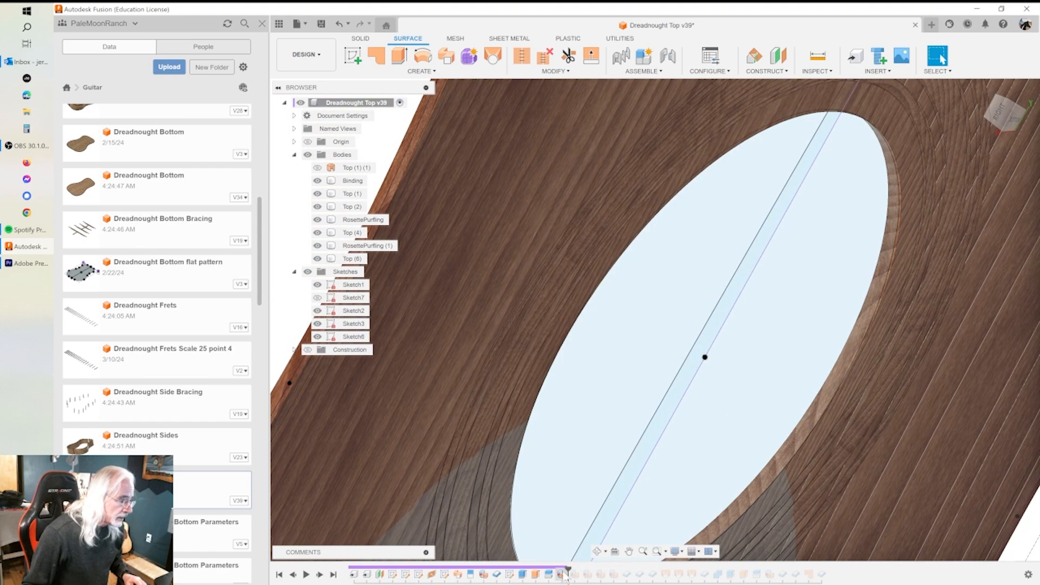
mouse_move(568, 574)
left_mouse_down()
mouse_move(555, 574)
mouse_move(567, 573)
left_mouse_up()
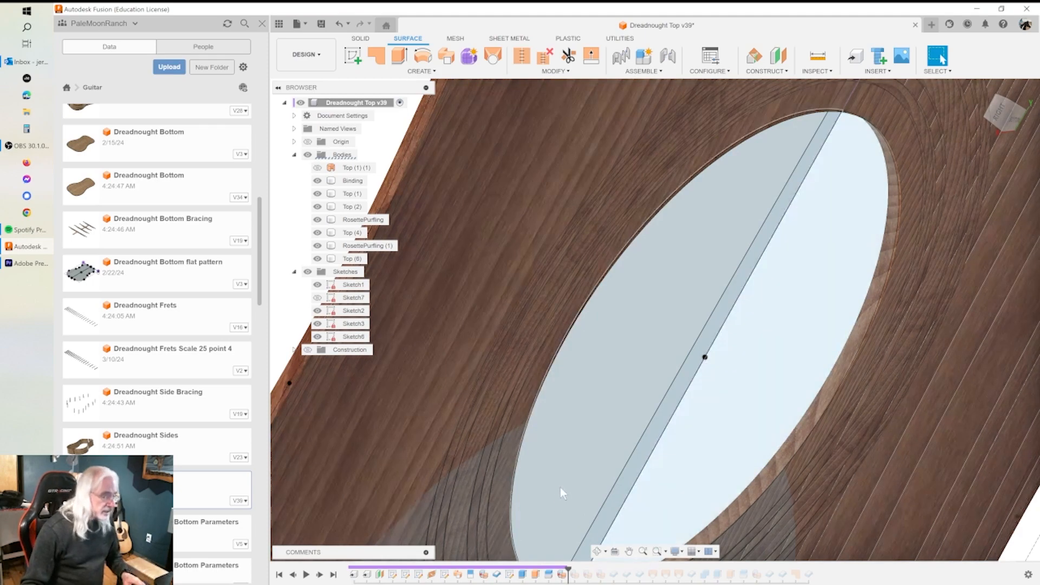
middle_click_drag(529, 393, 865, 154, "shift")
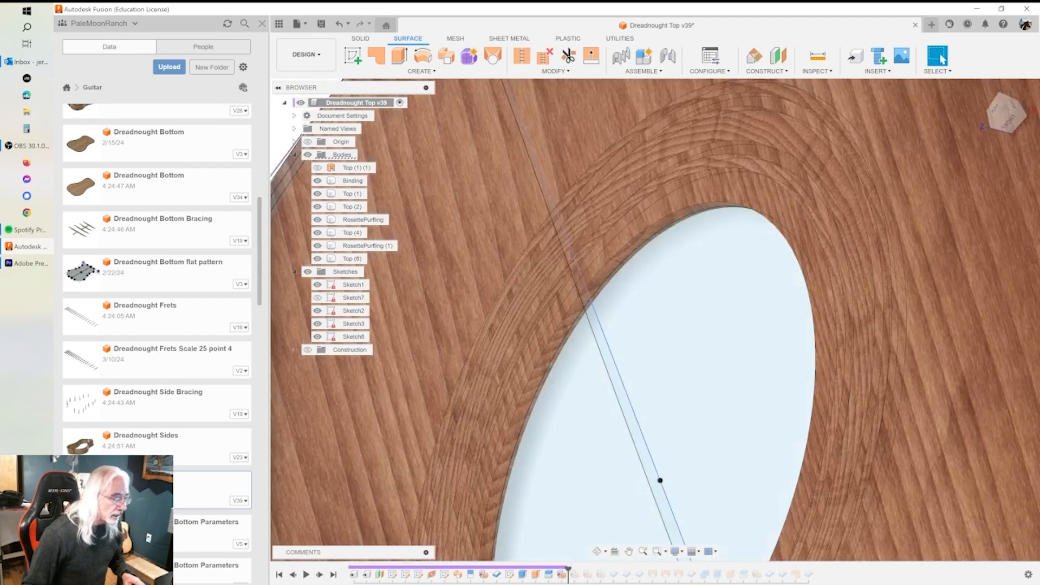
left_click_drag(568, 567, 581, 568)
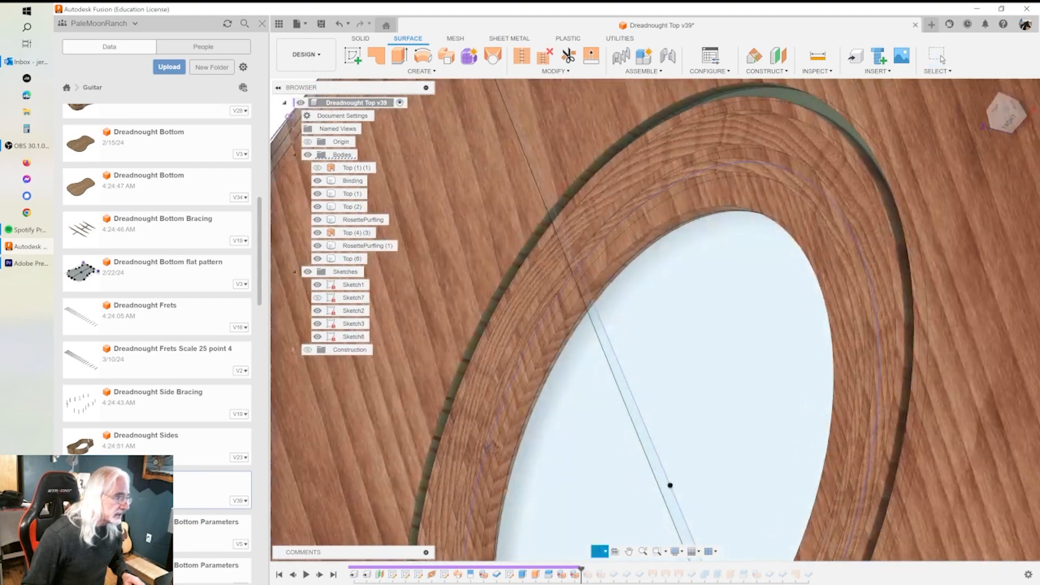
middle_click_drag(490, 448, 550, 463, "shift")
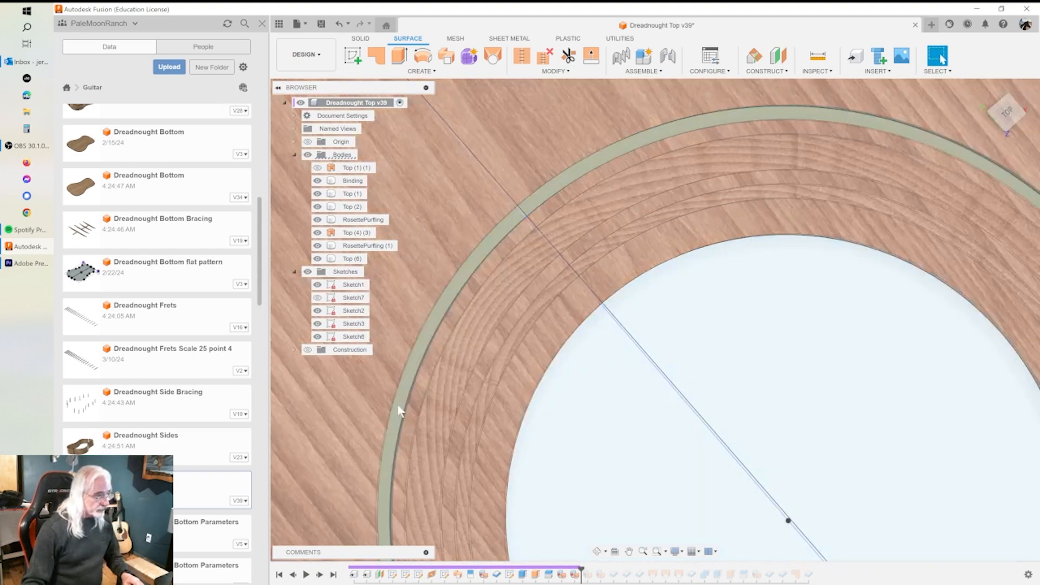
Delete the upper face of the wide rosette ring, body RosettePurfling (1).
left_click(425, 422)
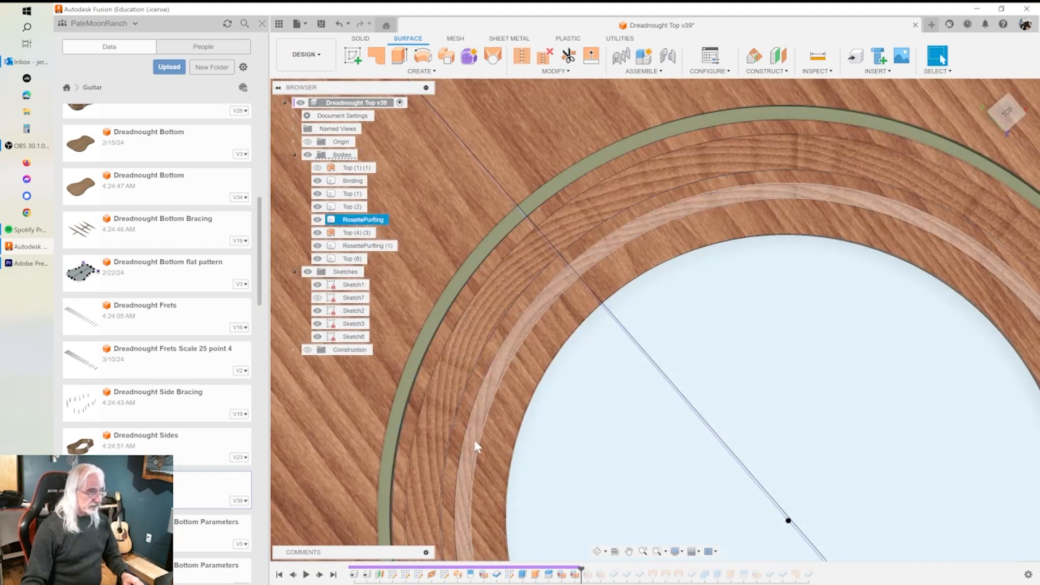
key("Escape")
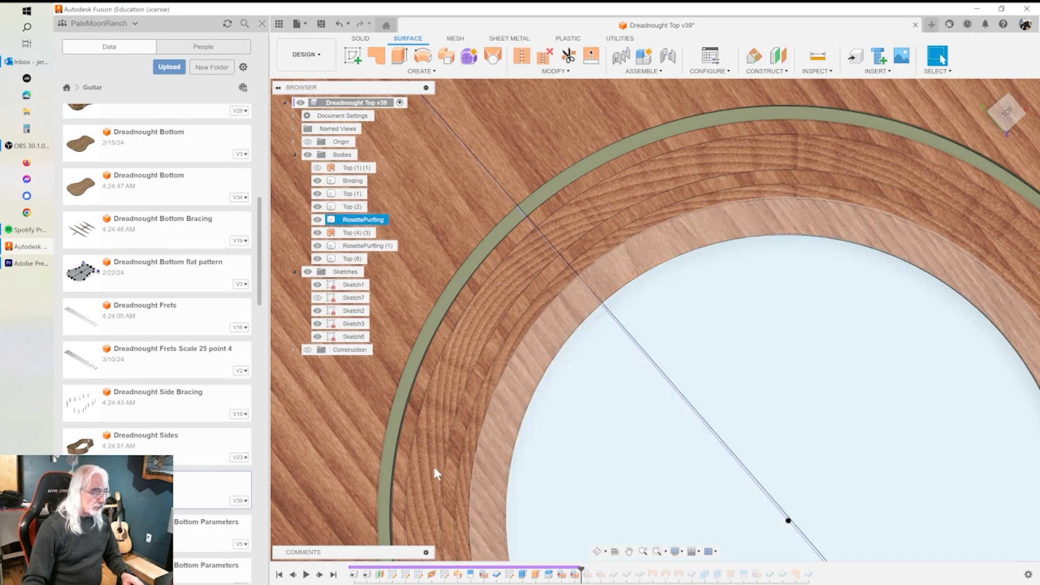
left_click(425, 449)
left_click(424, 449)
key("Delete")
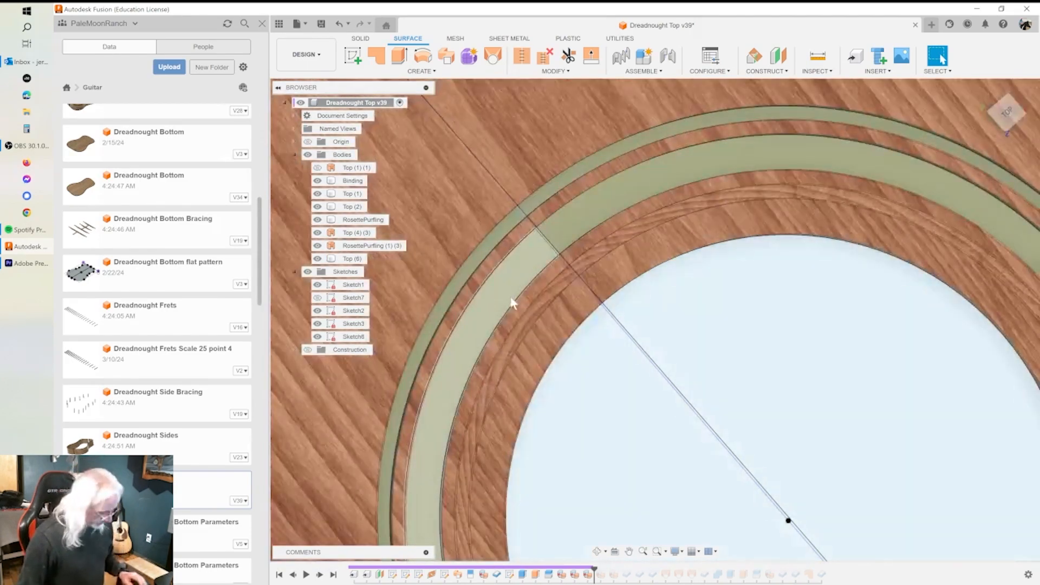
Examine the wide ring's open channel from low and oblique angles, and review the face selected in its deletion feature.
left_click(465, 306)
mouse_move(482, 304)
middle_mouse_down("shift")
mouse_move(477, 255)
mouse_move(490, 206)
mouse_move(475, 290)
middle_mouse_up("shift")
left_click(476, 291)
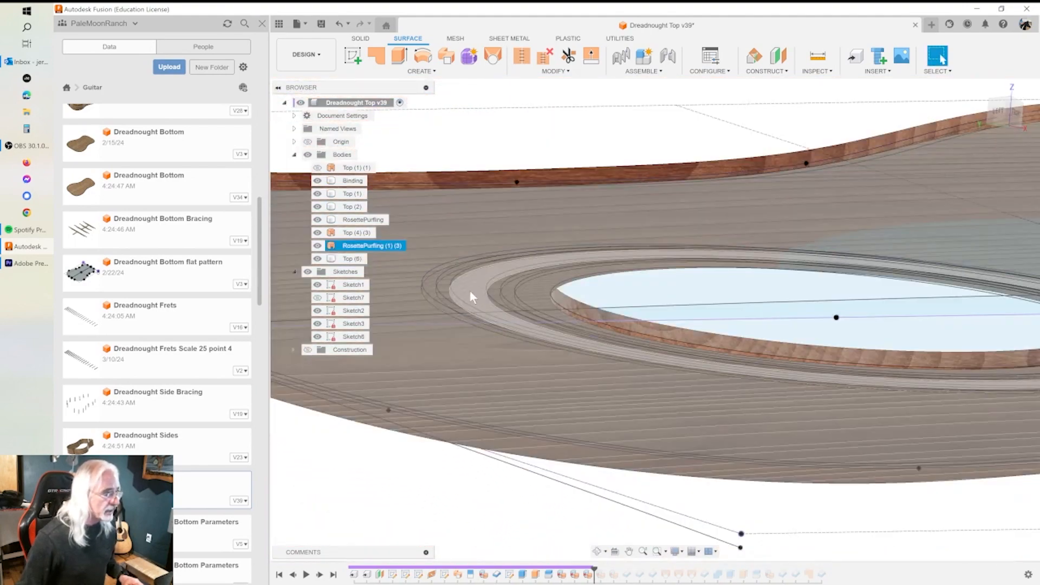
middle_click_drag(475, 282, 474, 341, "shift")
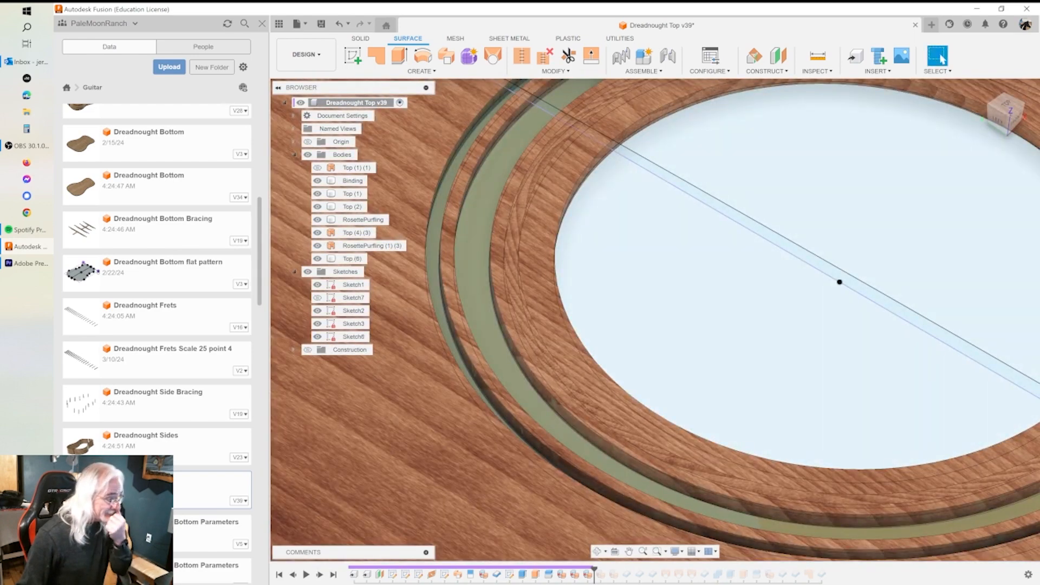
double_click(588, 575)
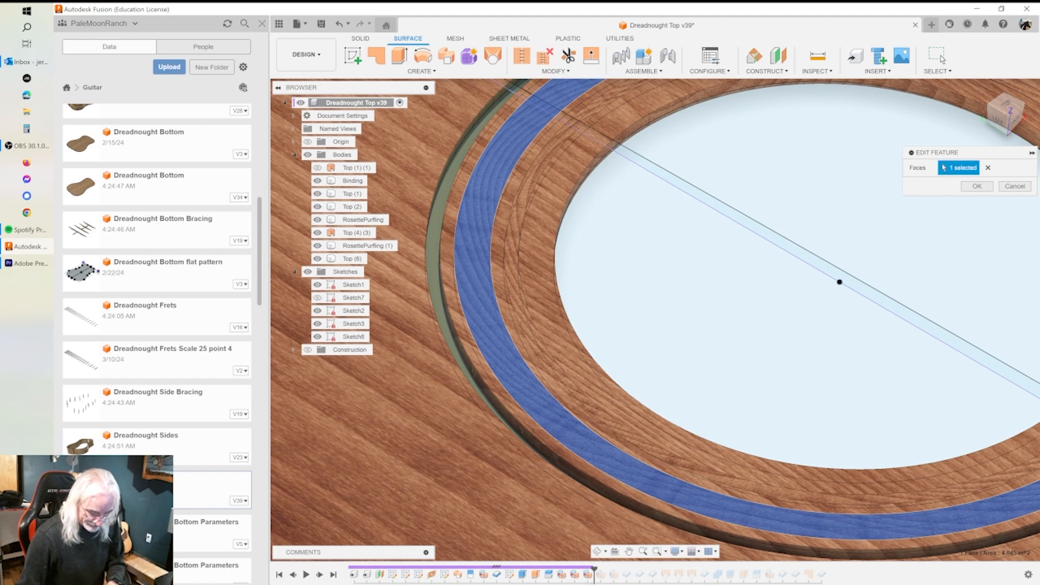
key("Return")
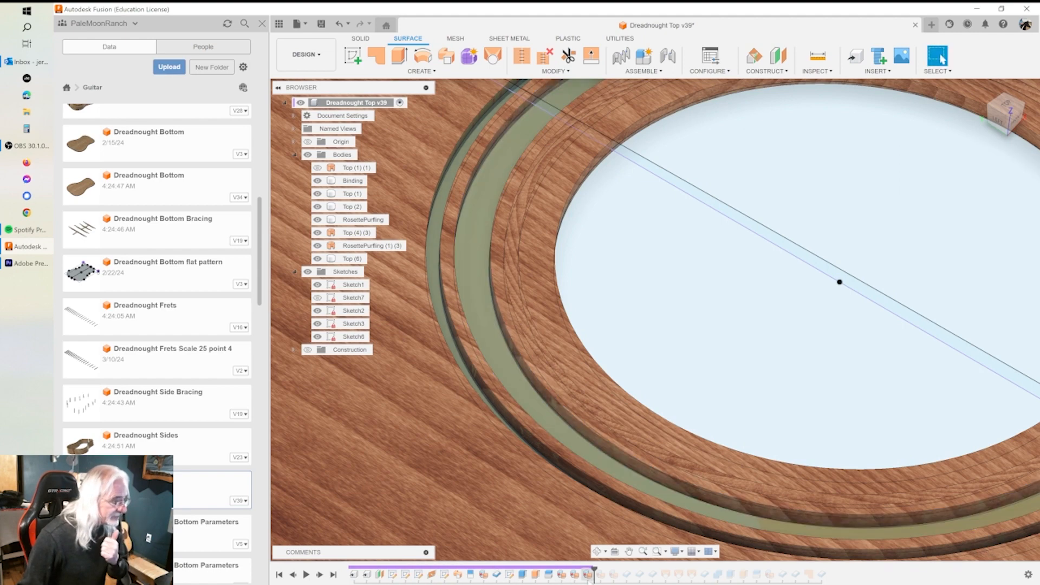
Discard the trial face deletion and roll the timeline past the original face deletions of the wide and inner rings.
left_click(588, 580)
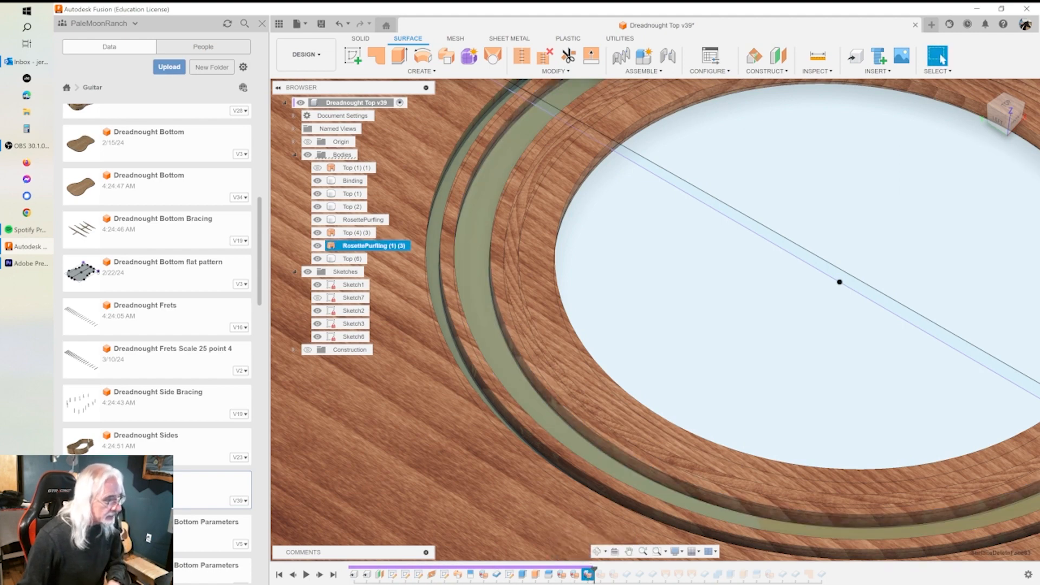
mouse_move(593, 569)
left_mouse_down()
mouse_move(576, 569)
mouse_move(607, 569)
left_mouse_up()
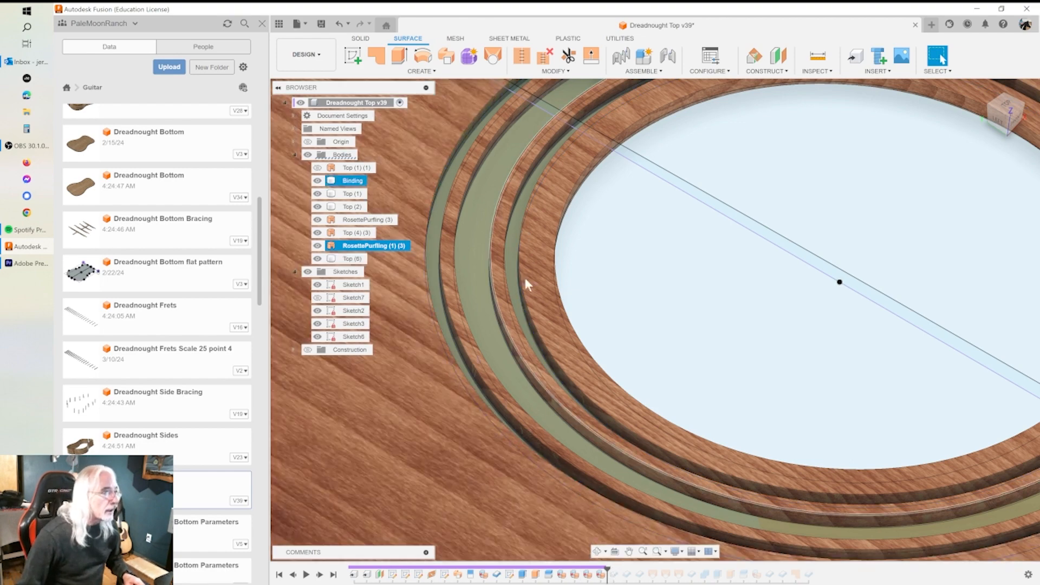
Thicken the three rosette and purfling channel faces on one side by -(Thickness_Ref/2) as new bodies.
left_click(423, 72)
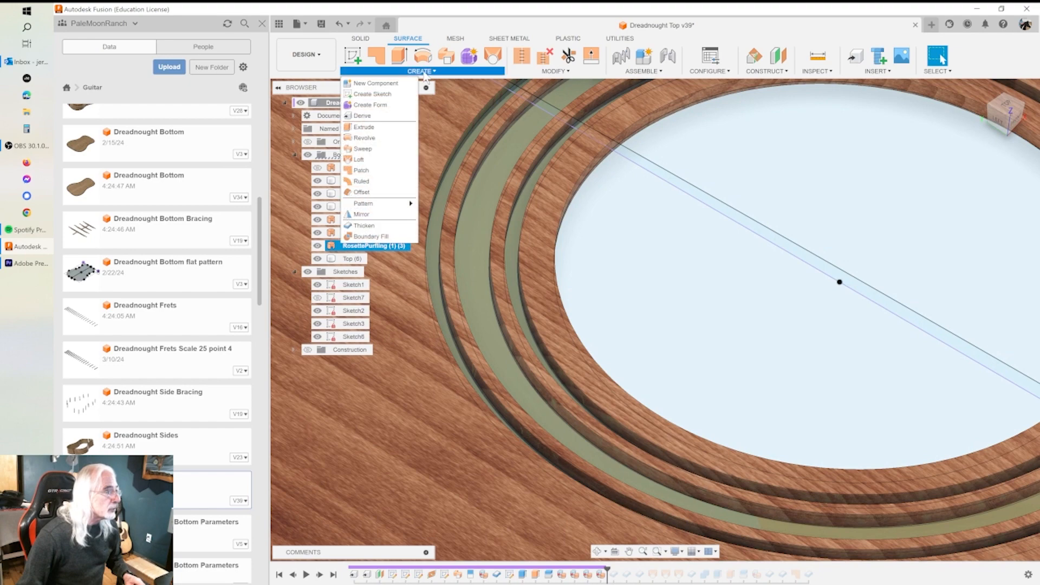
left_click(364, 225)
left_click(525, 398)
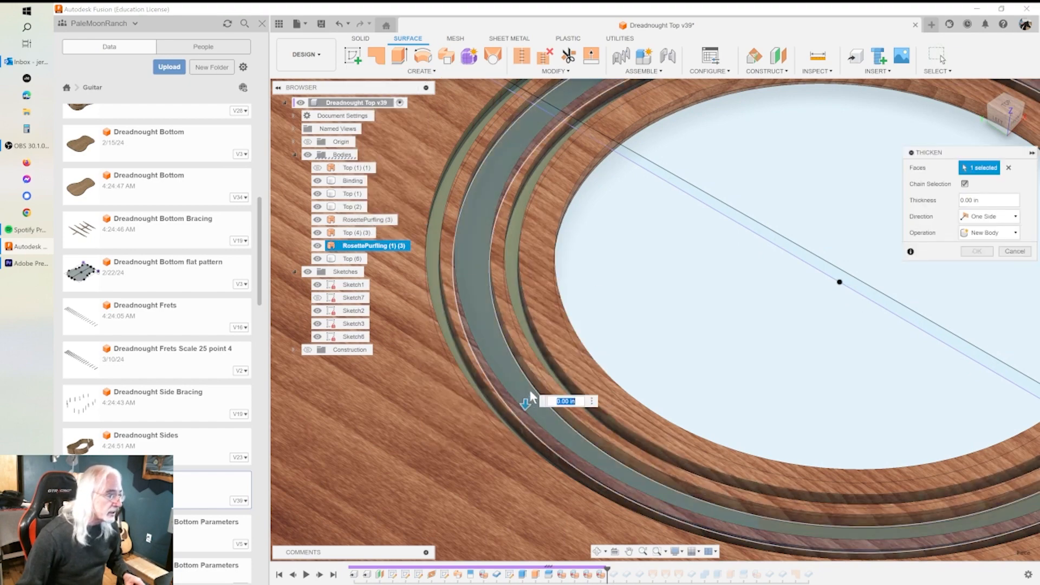
left_click(515, 291)
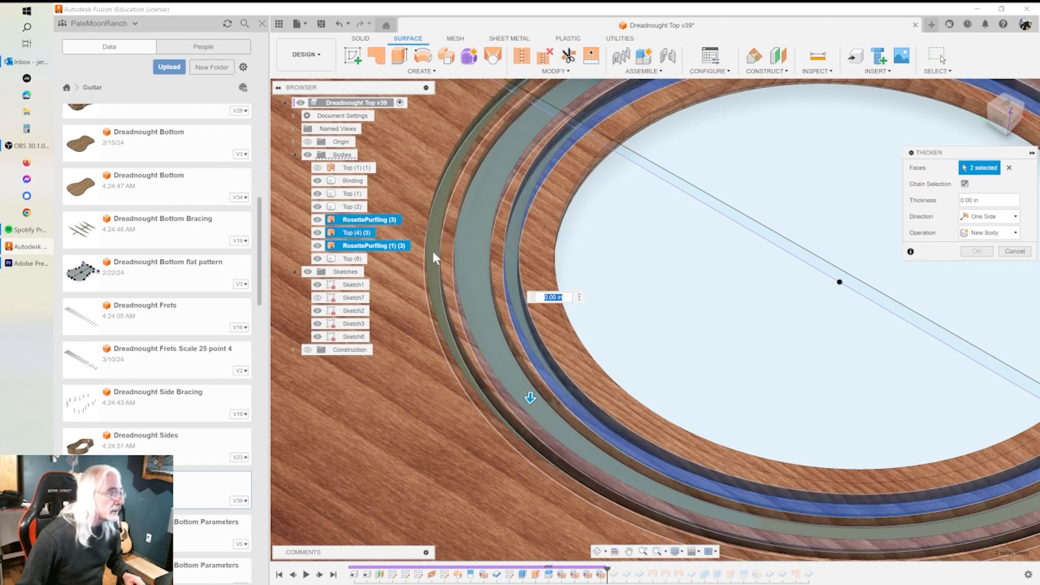
left_click(433, 252)
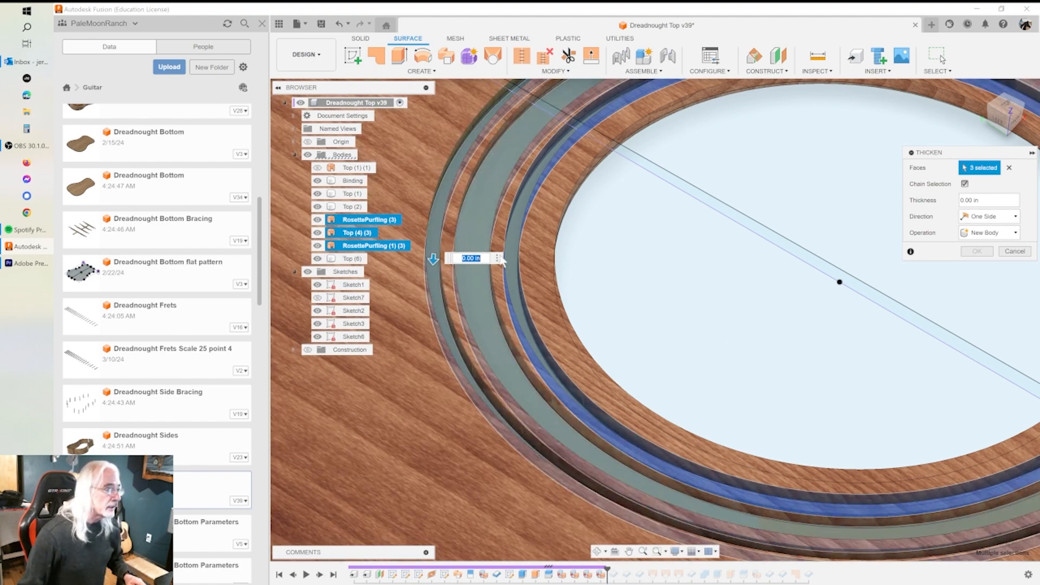
left_click_drag(432, 258, 434, 239)
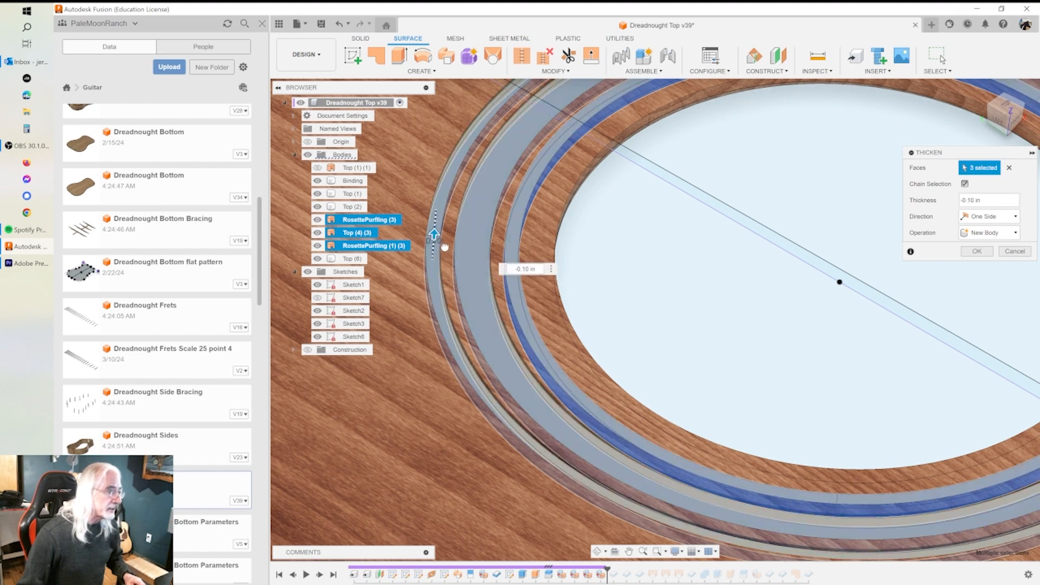
type("-")
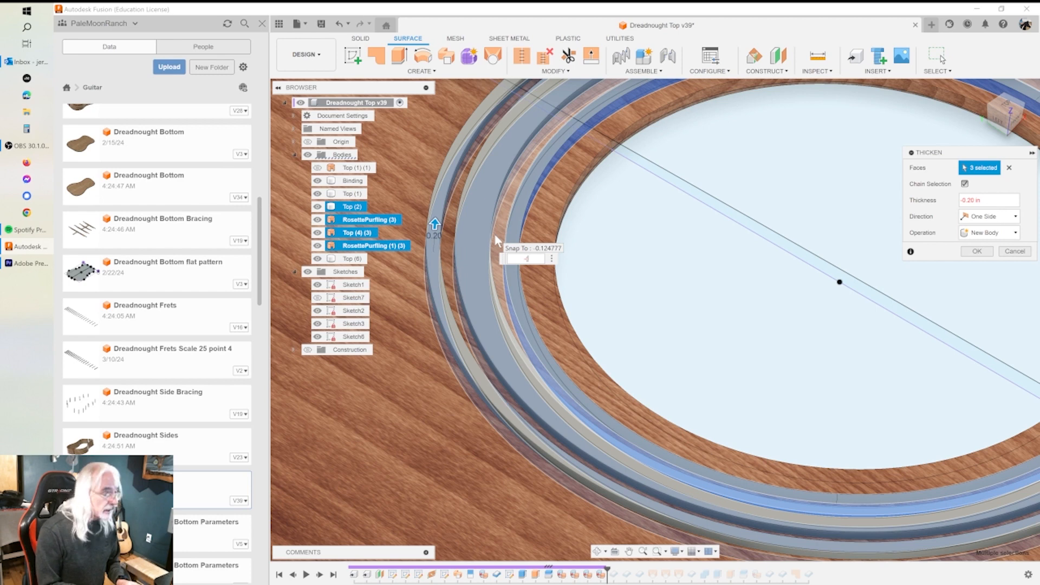
type("(th")
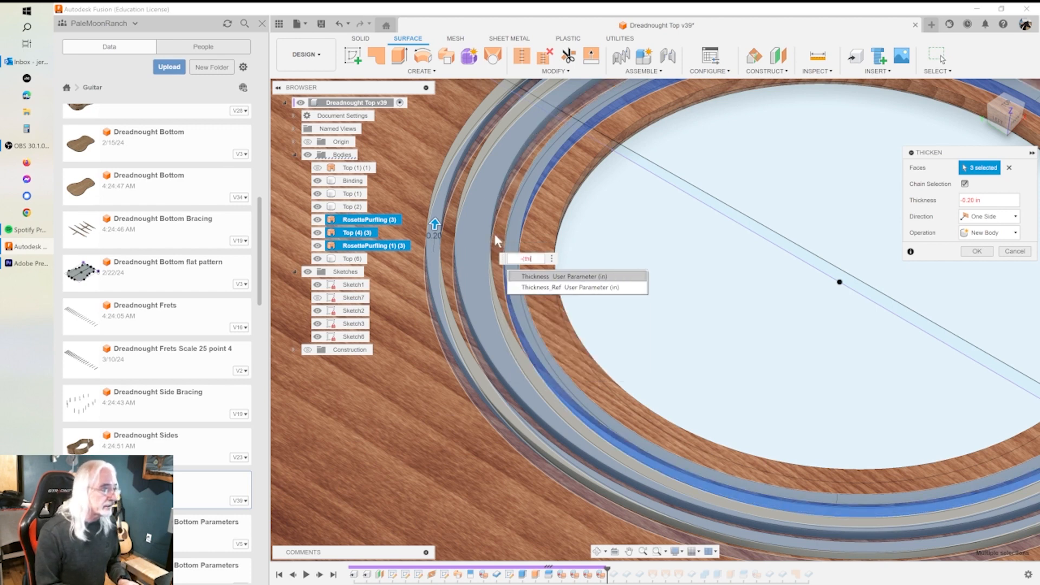
key("Down")
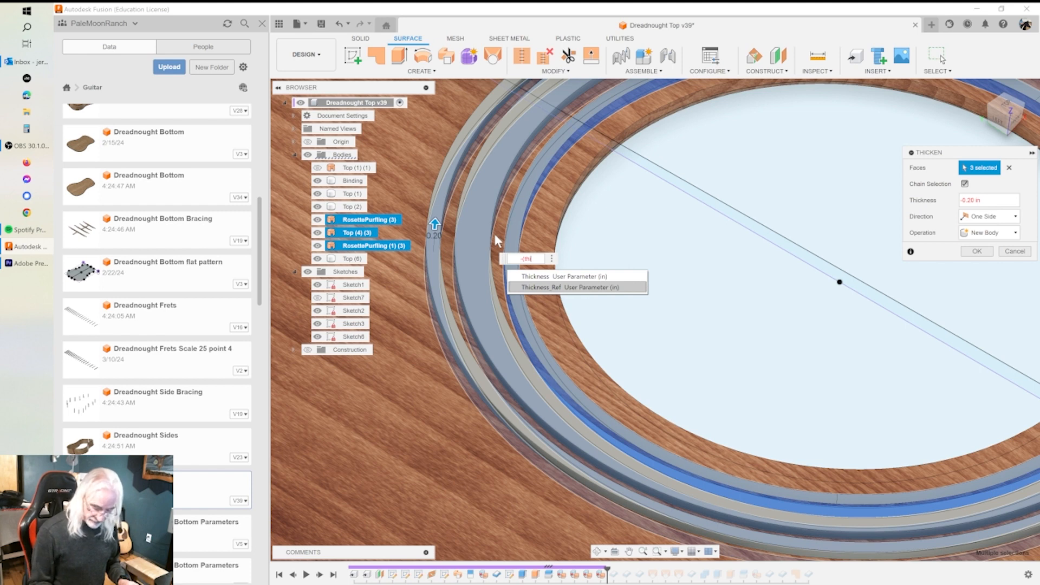
type("/2")
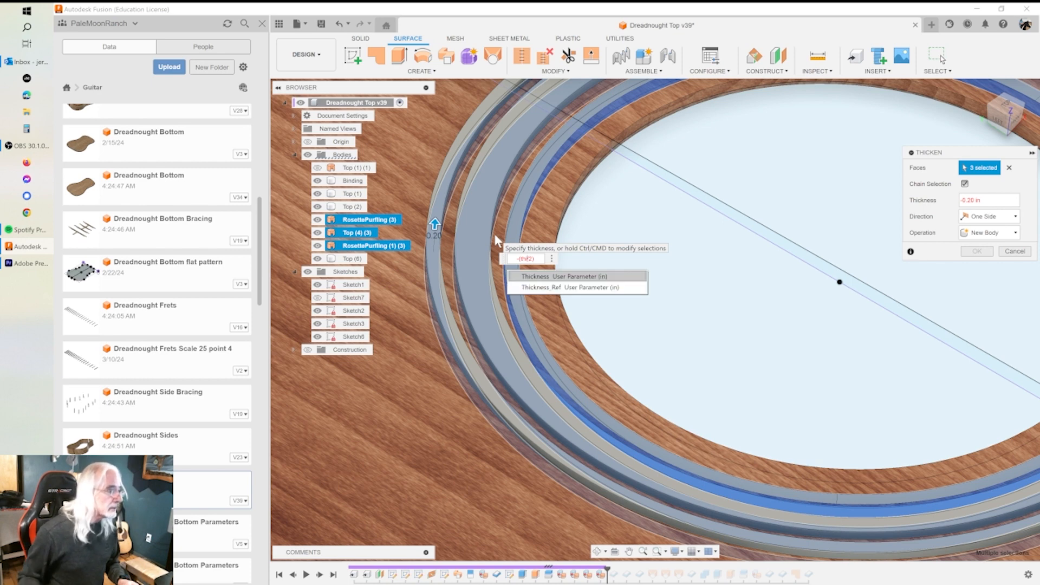
left_click(547, 286)
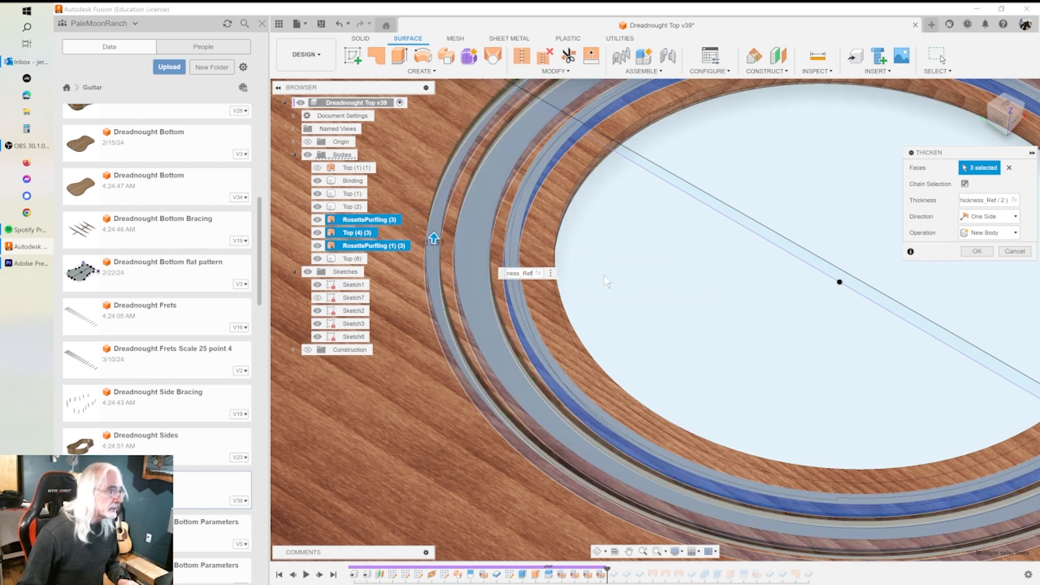
type("/2)")
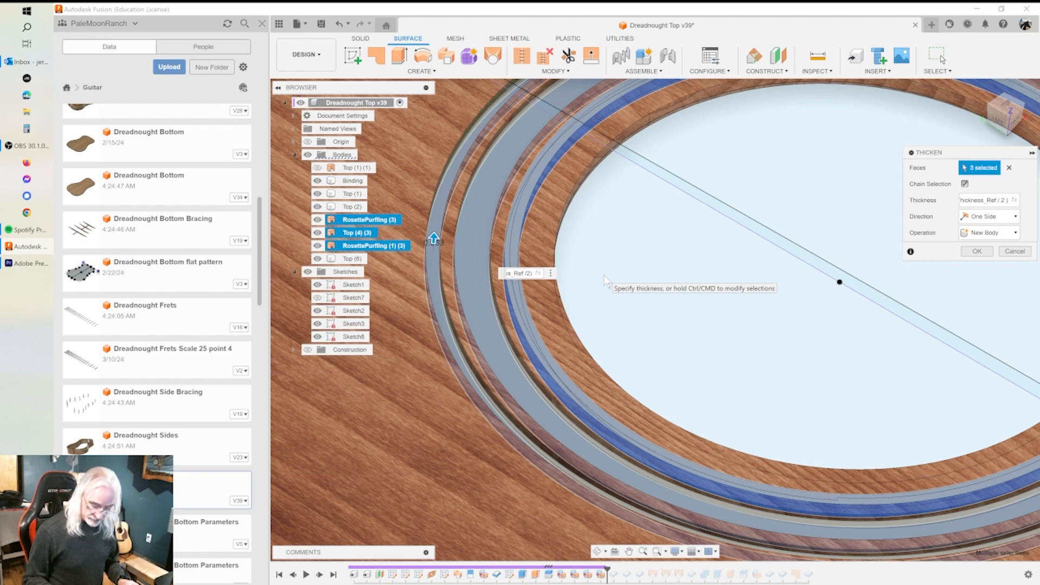
key("Return")
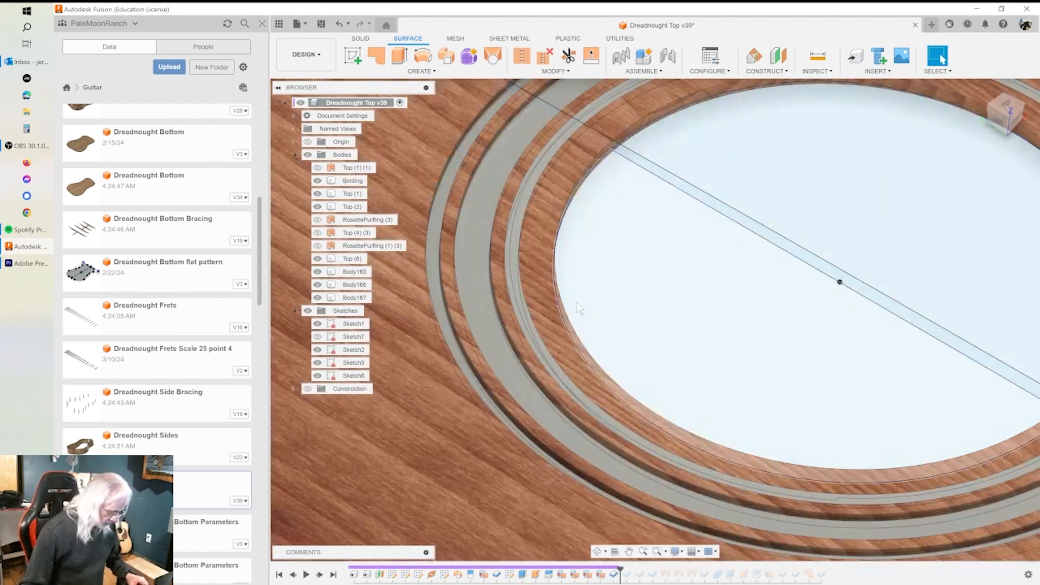
Inspect the three thickened ring bodies by hiding each one and showing them all again.
middle_click_drag(597, 279, 568, 269, "shift")
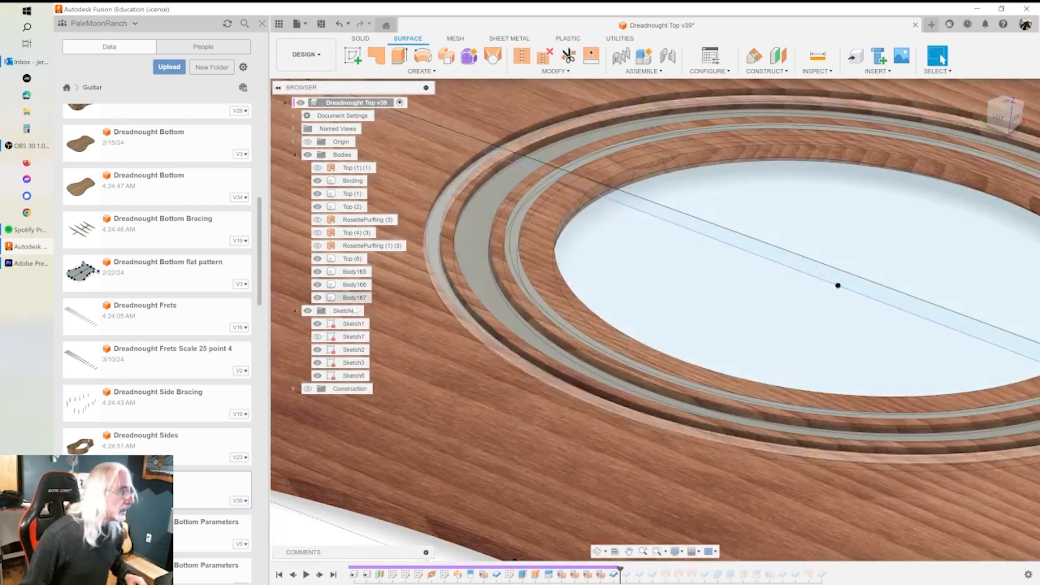
left_click(320, 298)
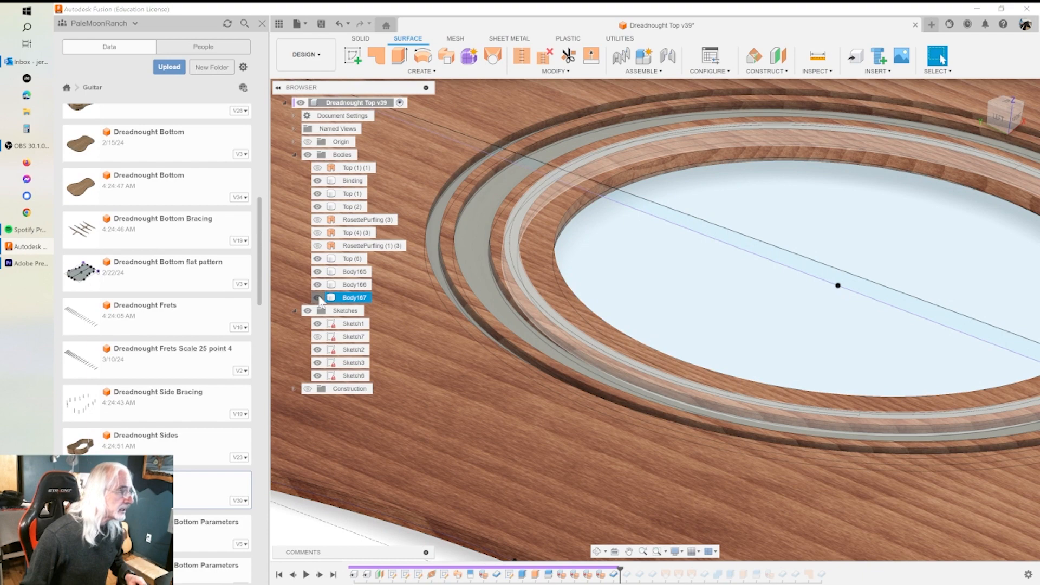
left_click(317, 298)
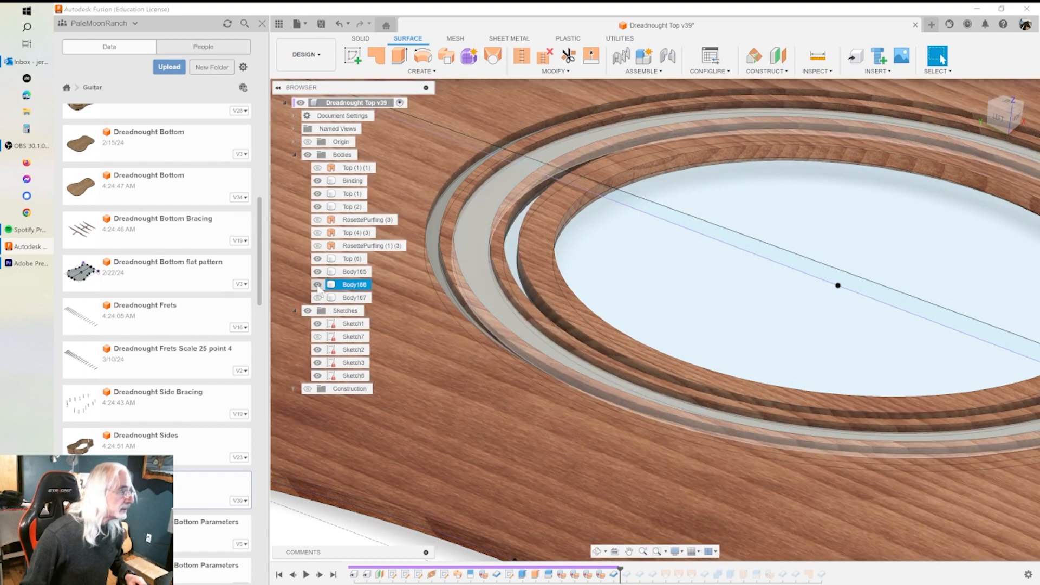
left_click(317, 285)
left_click(318, 272)
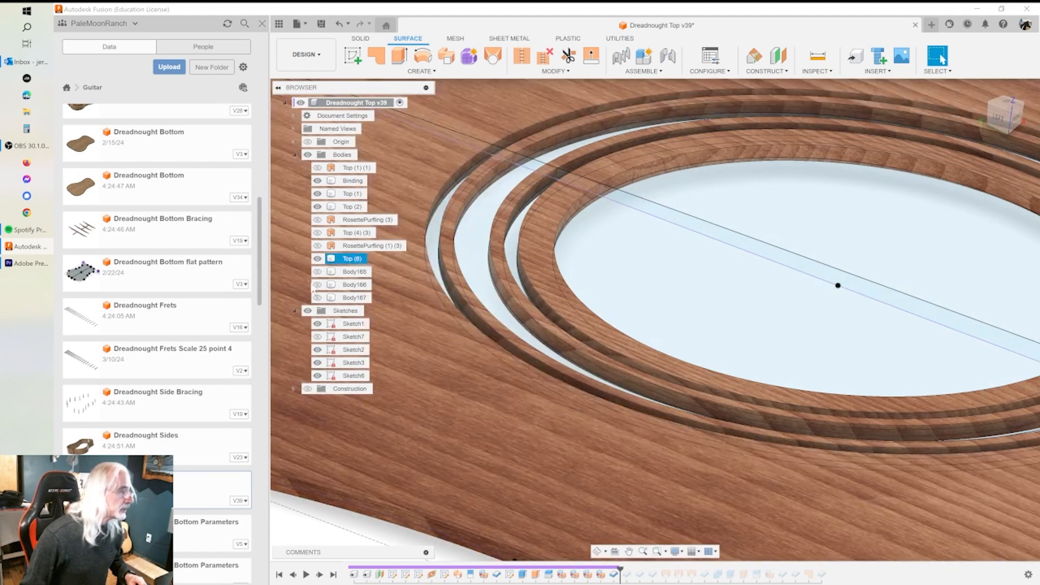
left_click(318, 298)
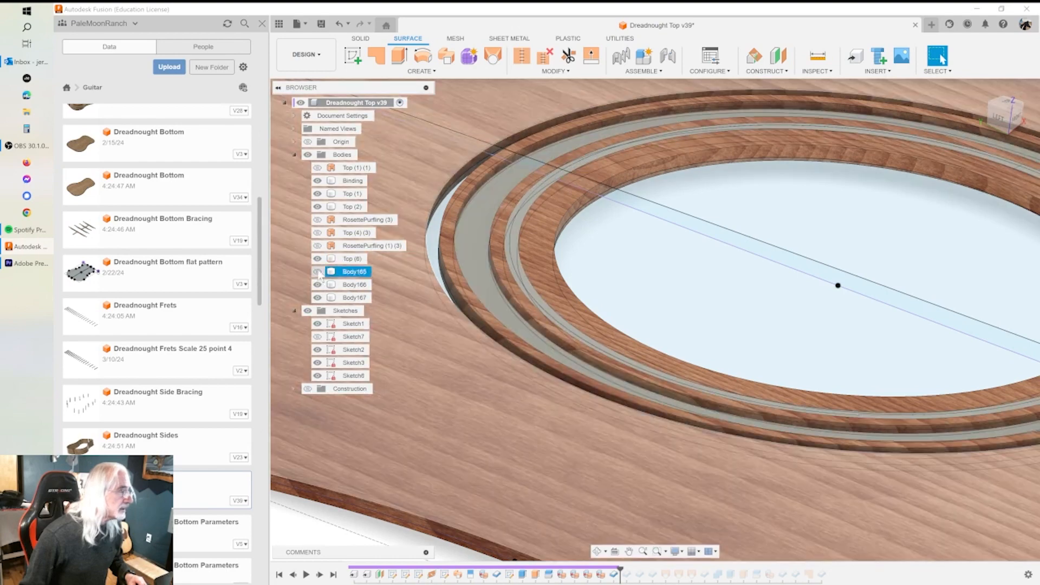
left_click(318, 285)
left_click(318, 271)
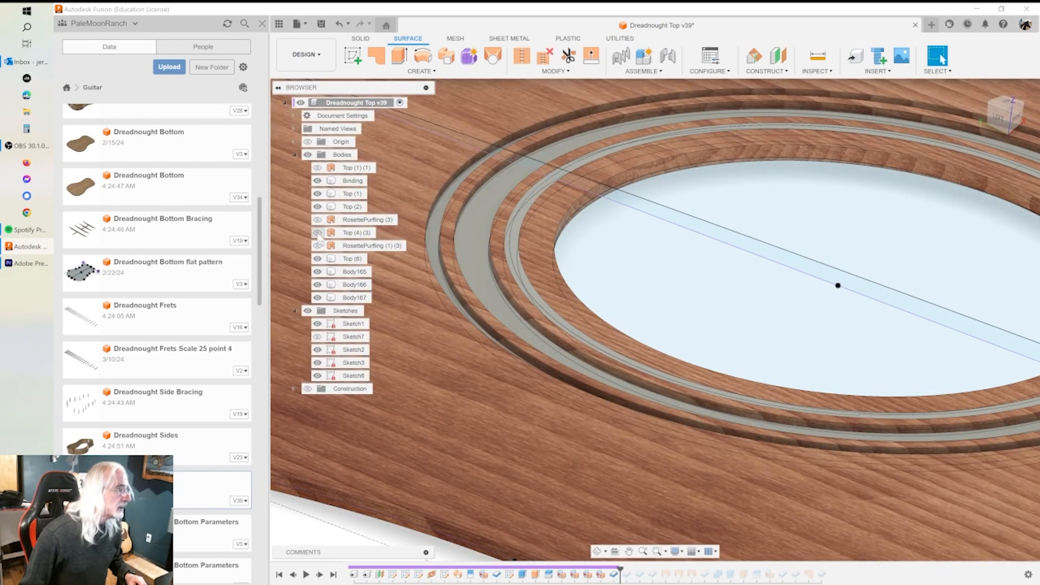
Hide the main top body, Top (6), and examine the thickened rings from low and oblique angles.
left_click(317, 259)
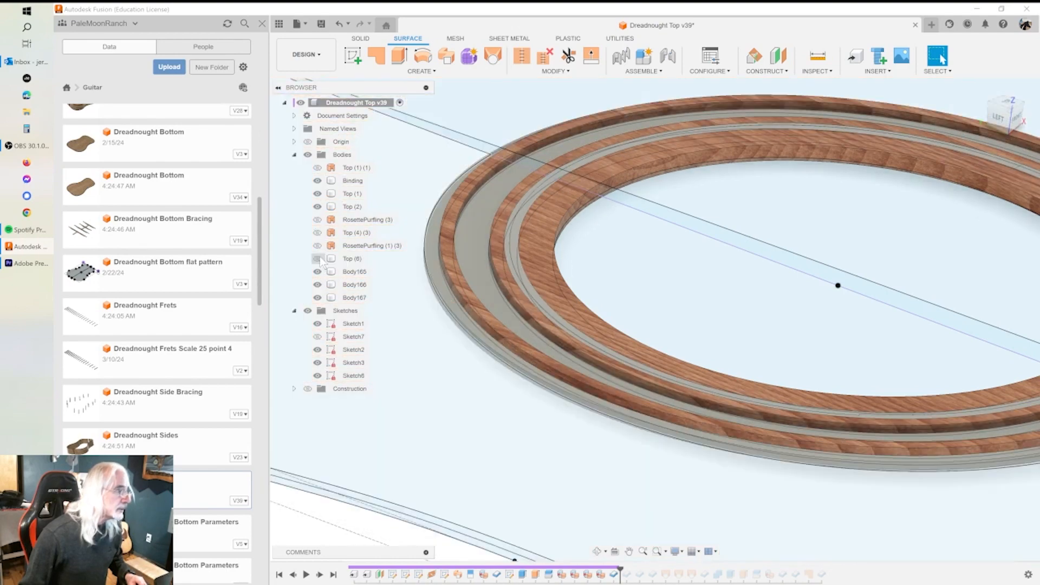
middle_click_drag(504, 250, 522, 237, "shift")
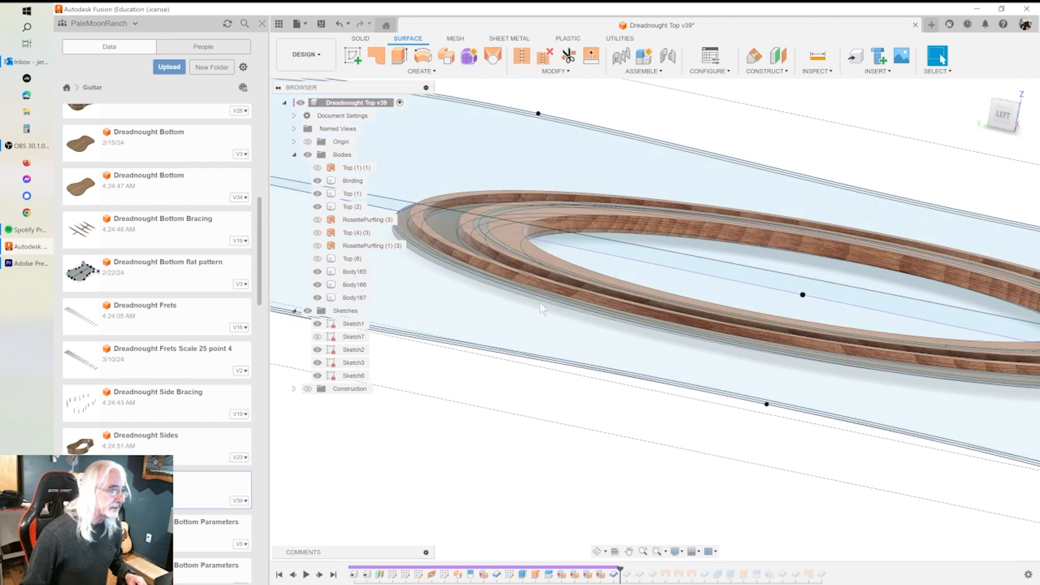
middle_click_drag(525, 299, 540, 250, "shift")
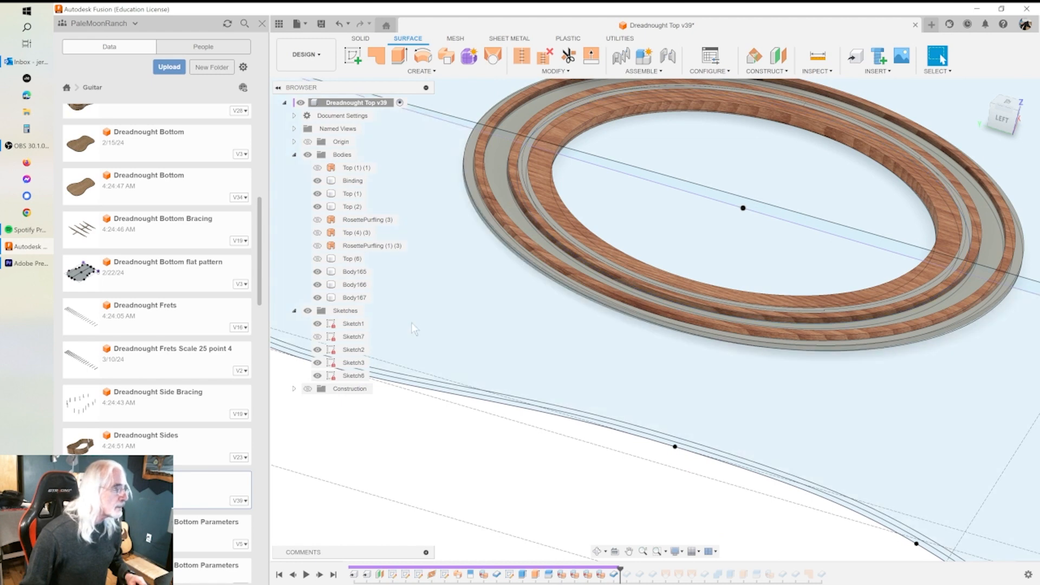
Delete the trial Thicken feature, show Top (6) again, and roll the timeline past the original thicken features.
left_click(614, 575)
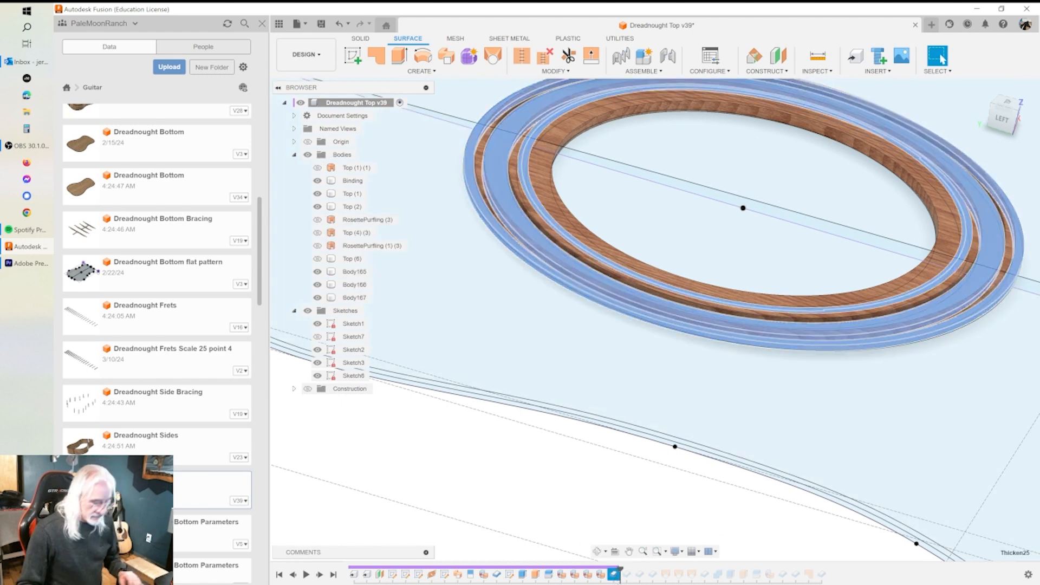
key("Delete")
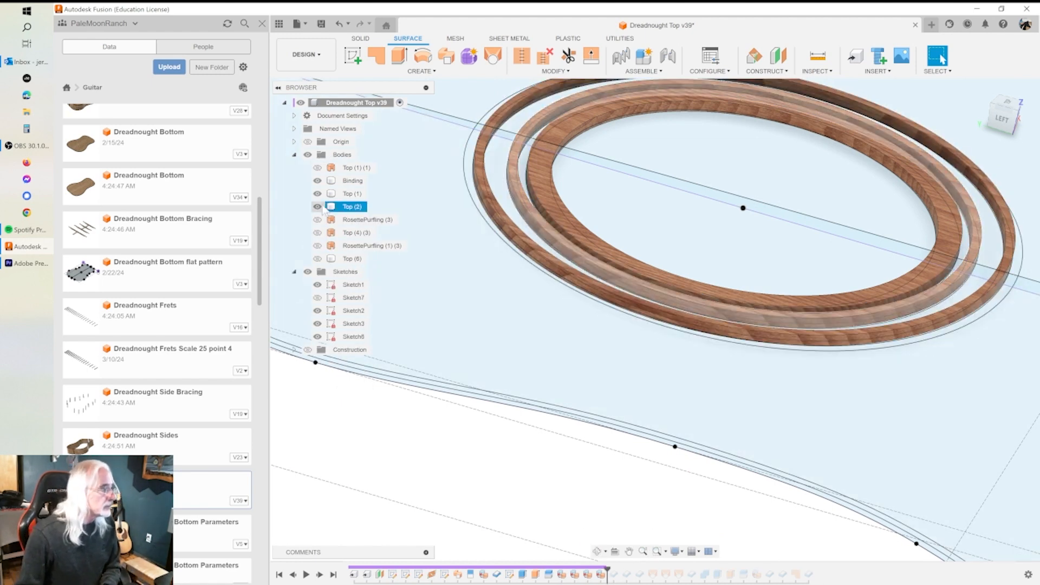
left_click(318, 258)
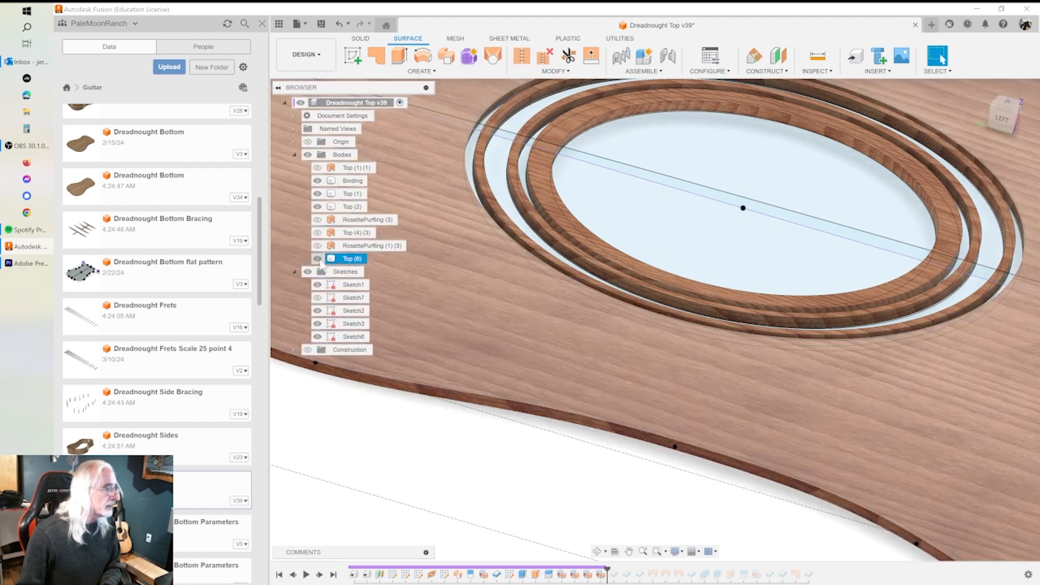
left_click_drag(608, 569, 646, 570)
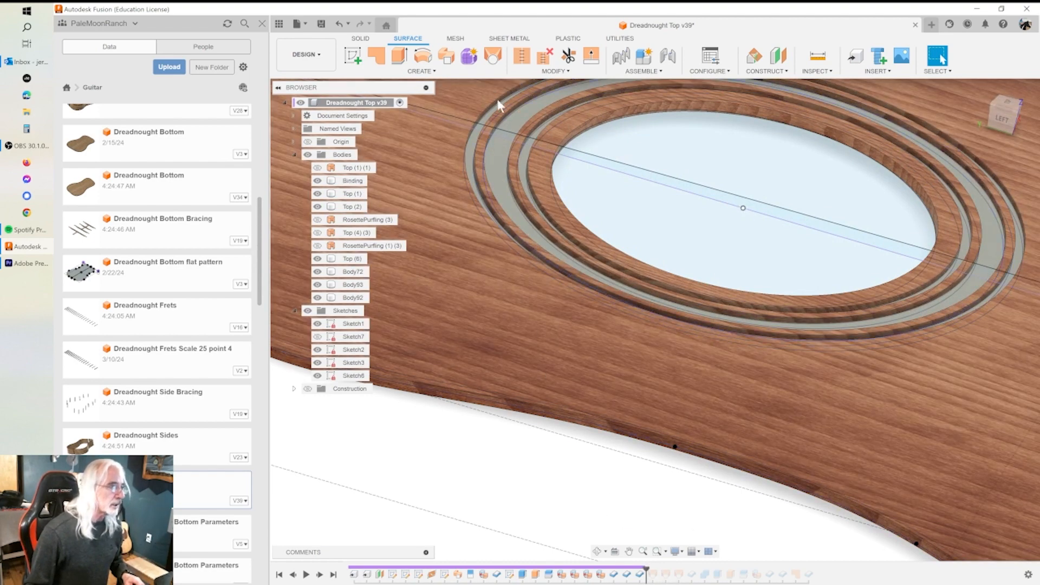
left_click(493, 57)
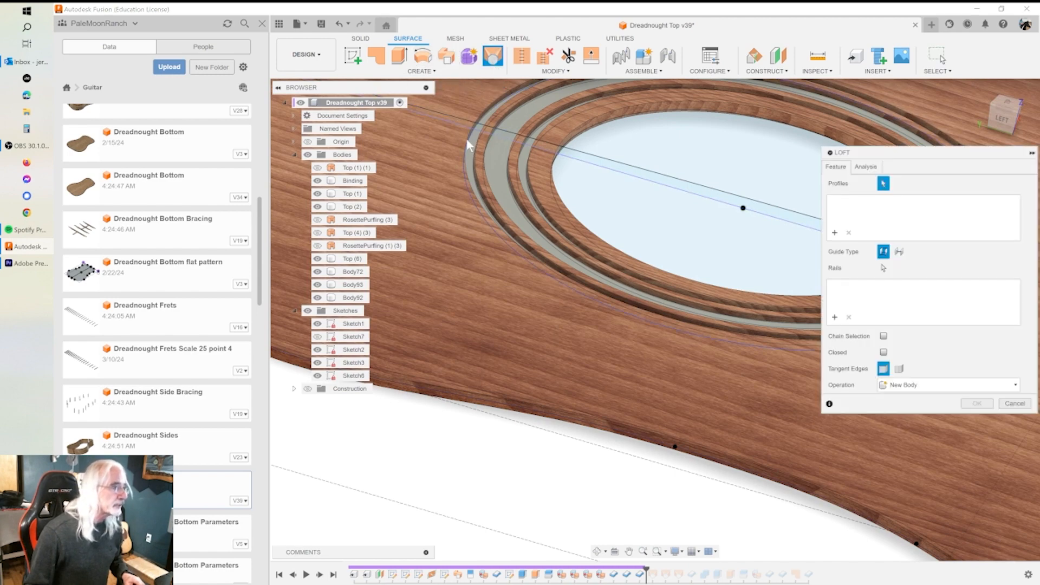
middle_click_drag(476, 167, 456, 305, "shift")
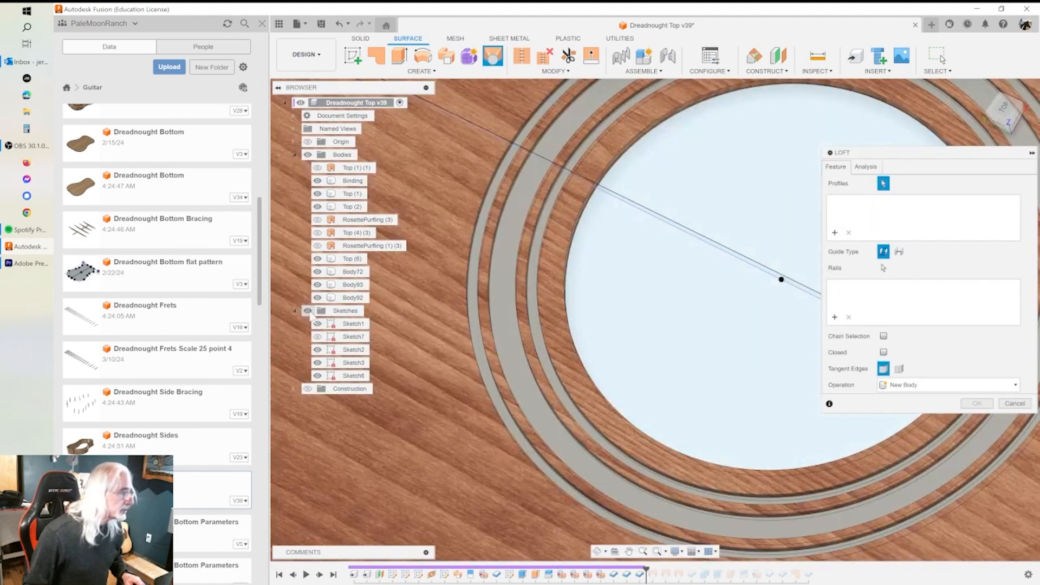
left_click(307, 311)
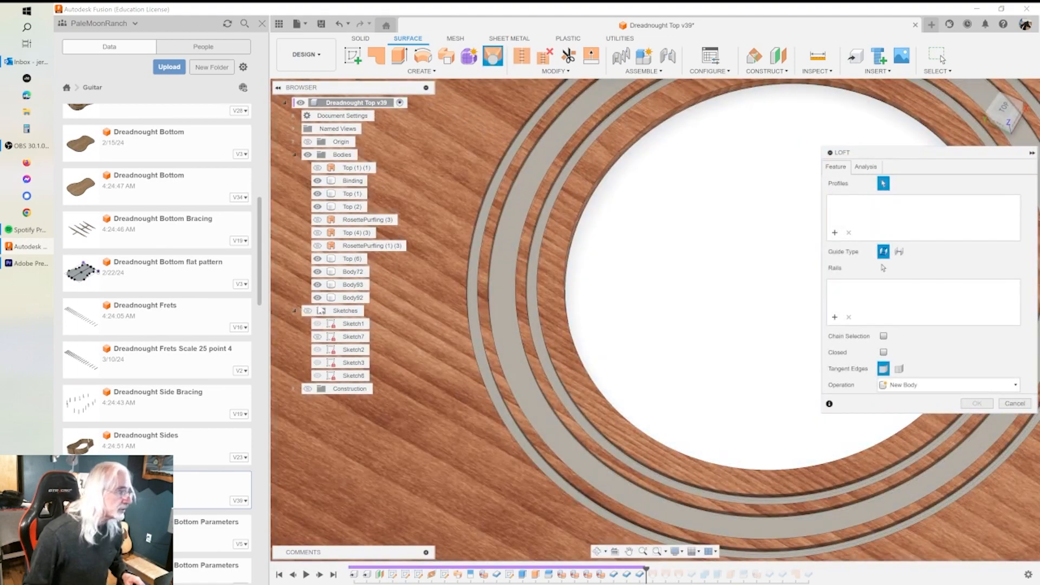
left_click(478, 226)
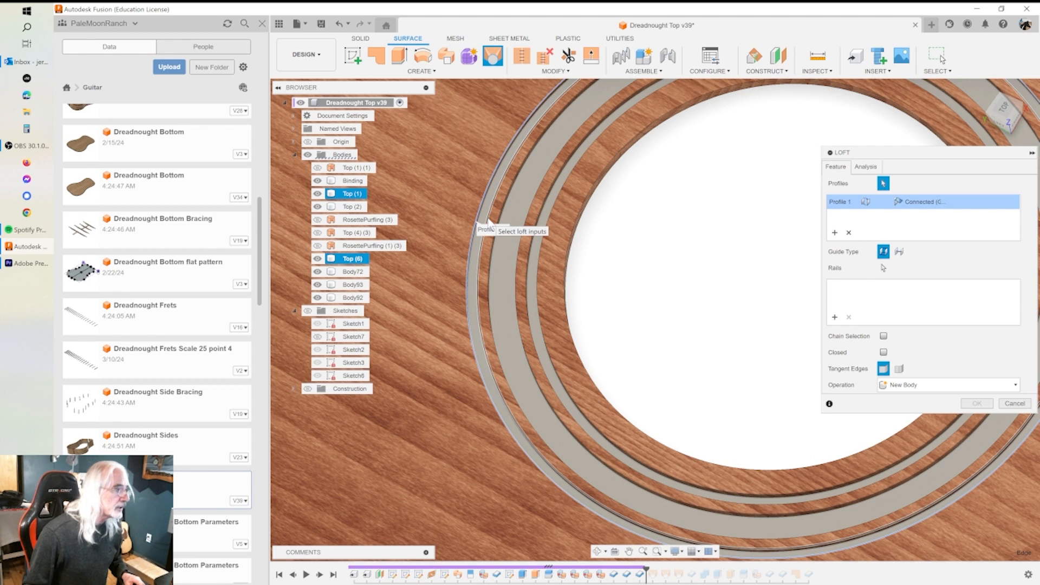
left_click(489, 223)
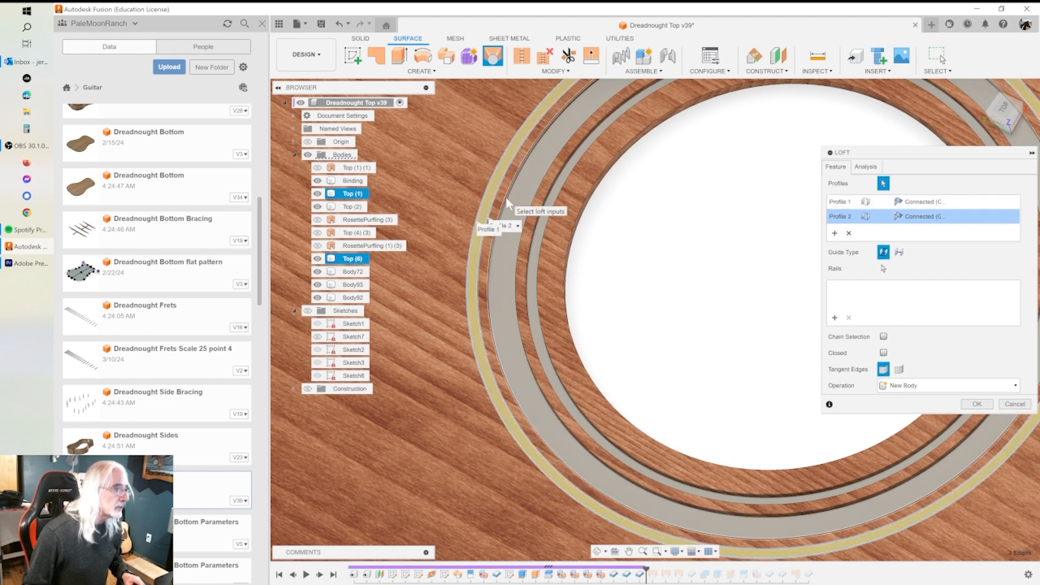
left_click(509, 204)
left_click(539, 202)
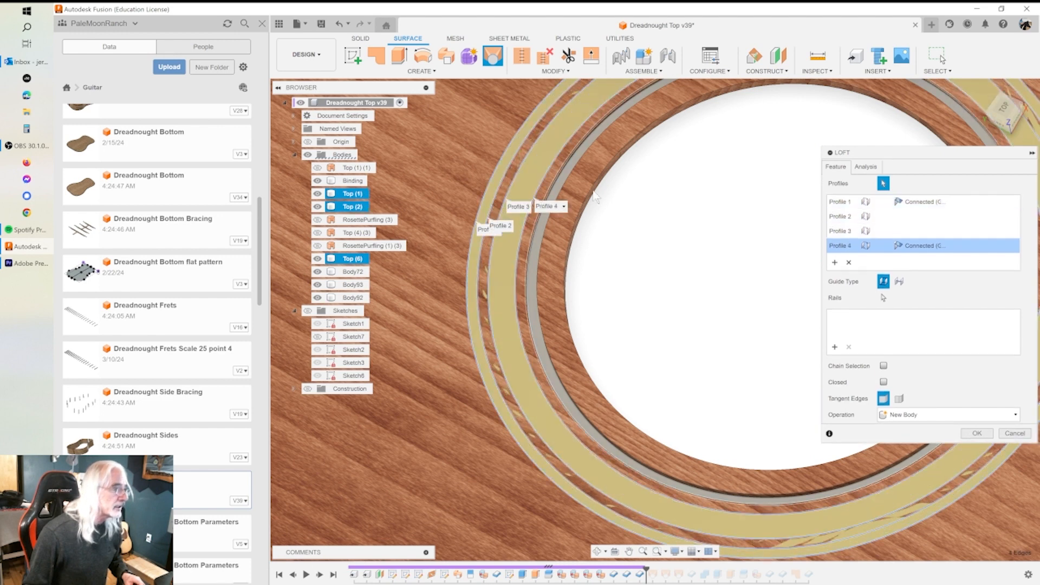
left_click(1015, 434)
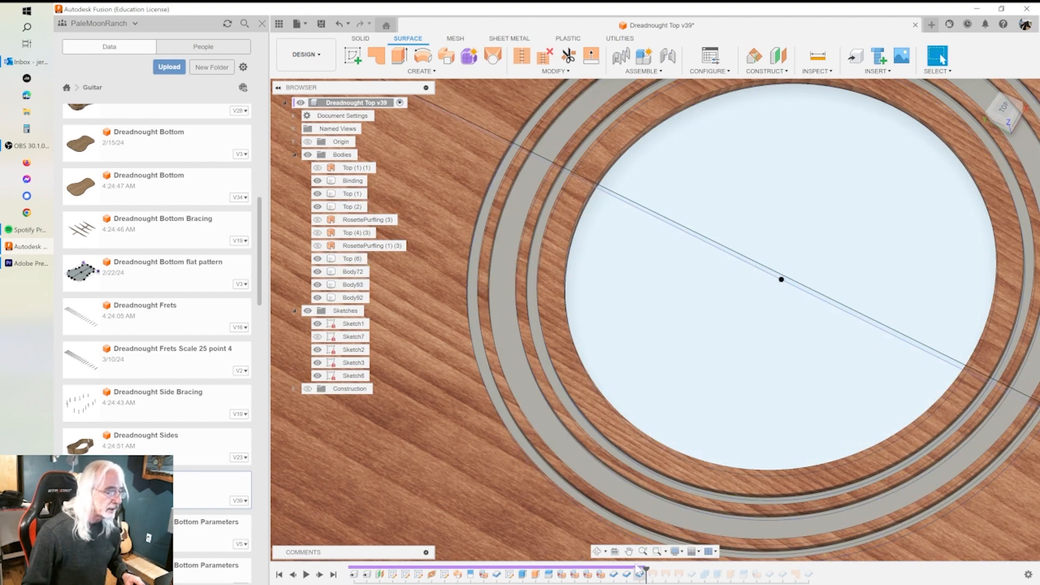
Roll the timeline past the two original ring surfaces and show bodies RosettePurfling1 (1) and Rosette (1) (1).
left_click_drag(647, 567, 670, 569)
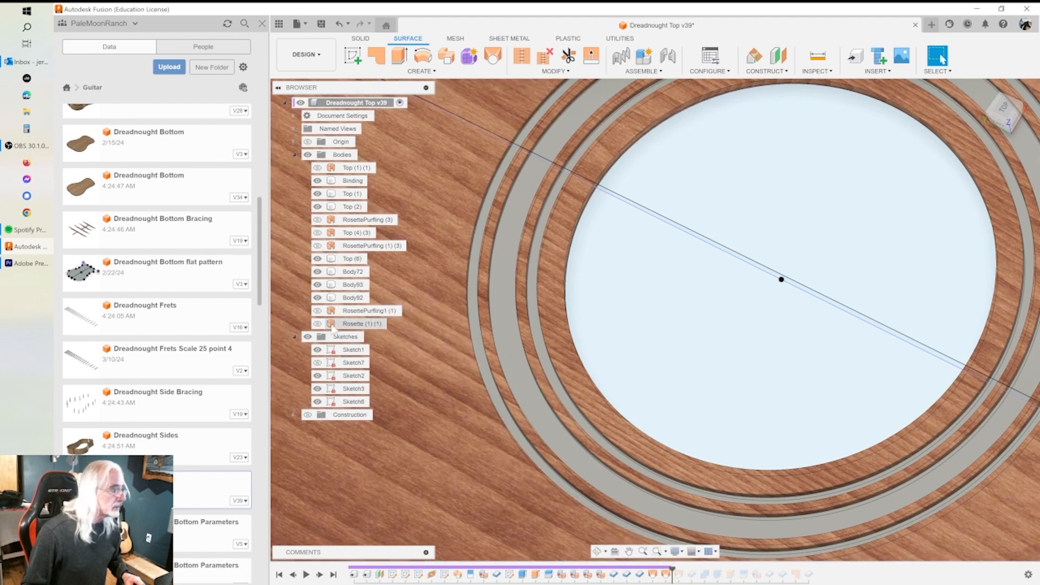
left_click(318, 313)
left_click(318, 324)
left_click(364, 310)
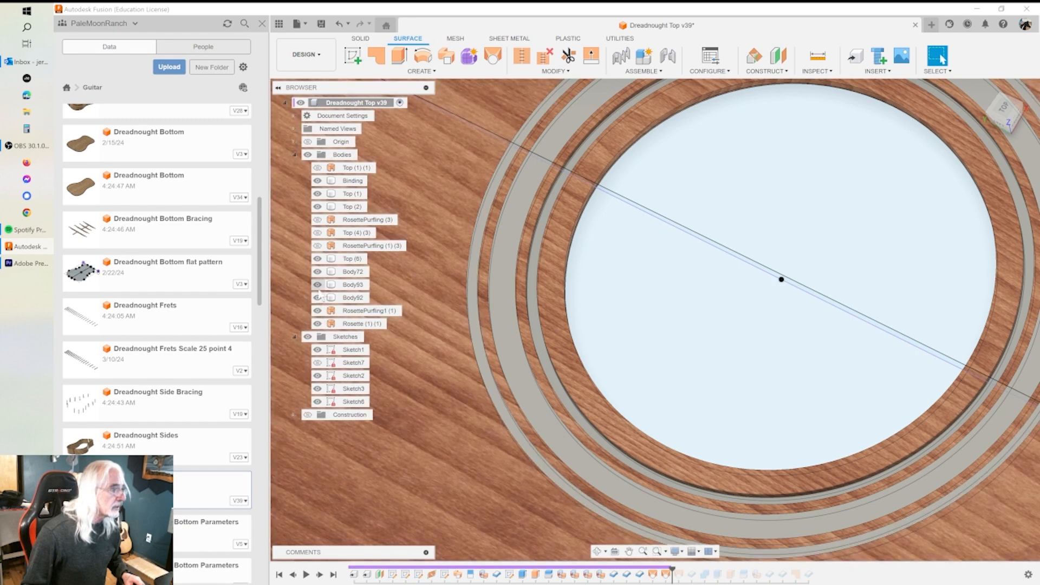
middle_click_drag(476, 285, 510, 282, "shift")
key("Escape")
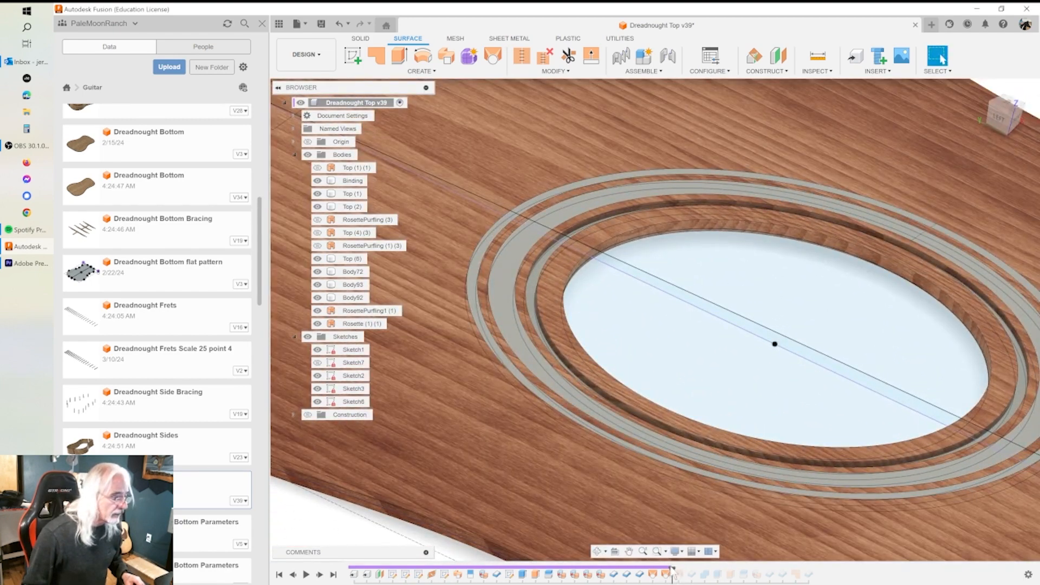
Roll the timeline past the third original ring surface, RosettePurfling (2) (1), and view the rings from a lower angle.
left_click_drag(674, 569, 686, 569)
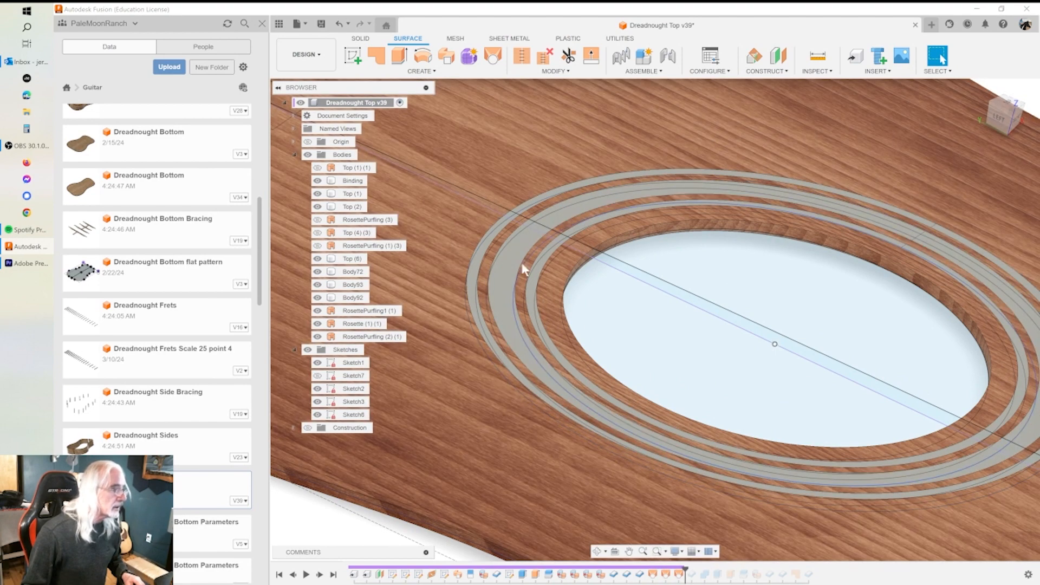
left_click(529, 267)
middle_click_drag(529, 267, 546, 271, "shift")
key("Escape")
Hide bodies Top (2), Top (1) and Binding and examine the layered rings around the soundhole up close.
left_click(318, 207)
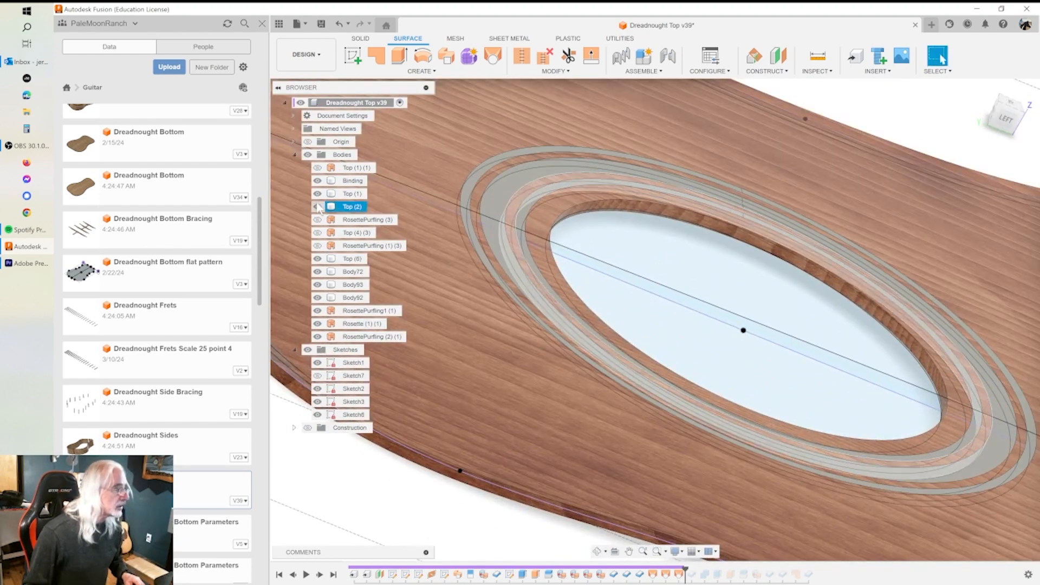
left_click(318, 207)
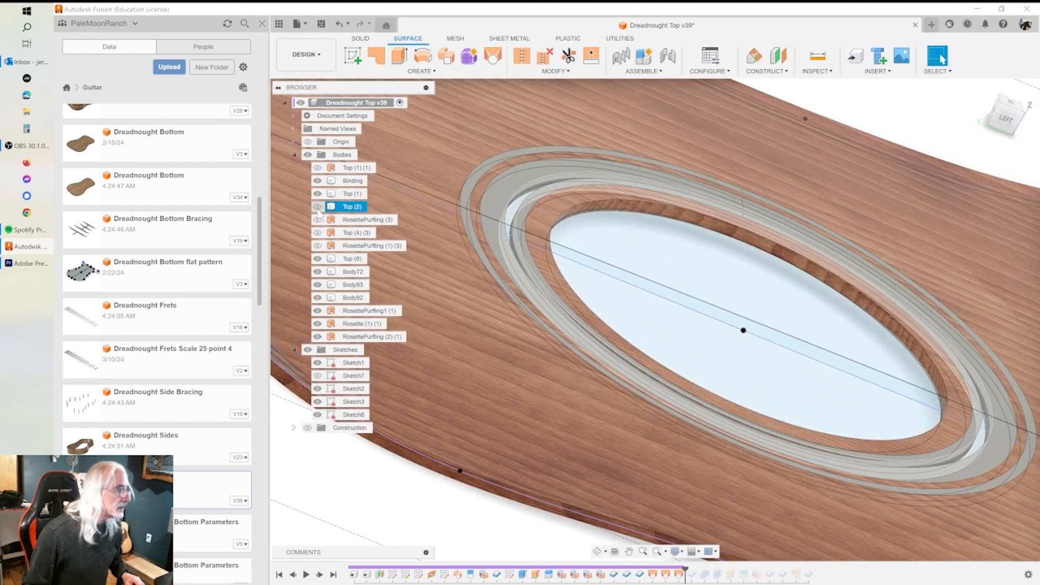
left_click(317, 195)
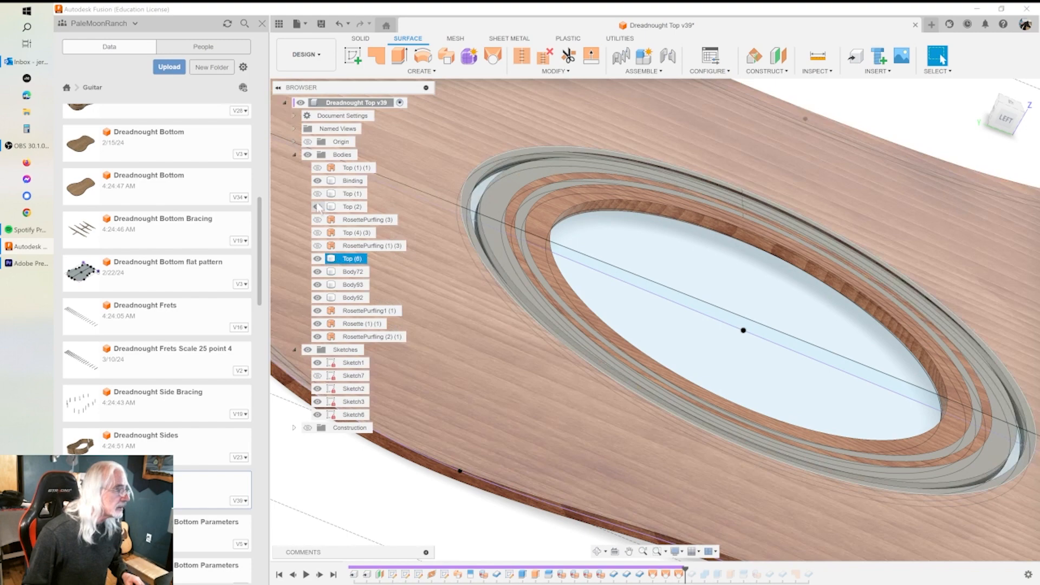
left_click(318, 207)
left_click(318, 207)
left_click(317, 181)
middle_click_drag(547, 214, 801, 170, "shift")
scroll(802, 172, "up", 6)
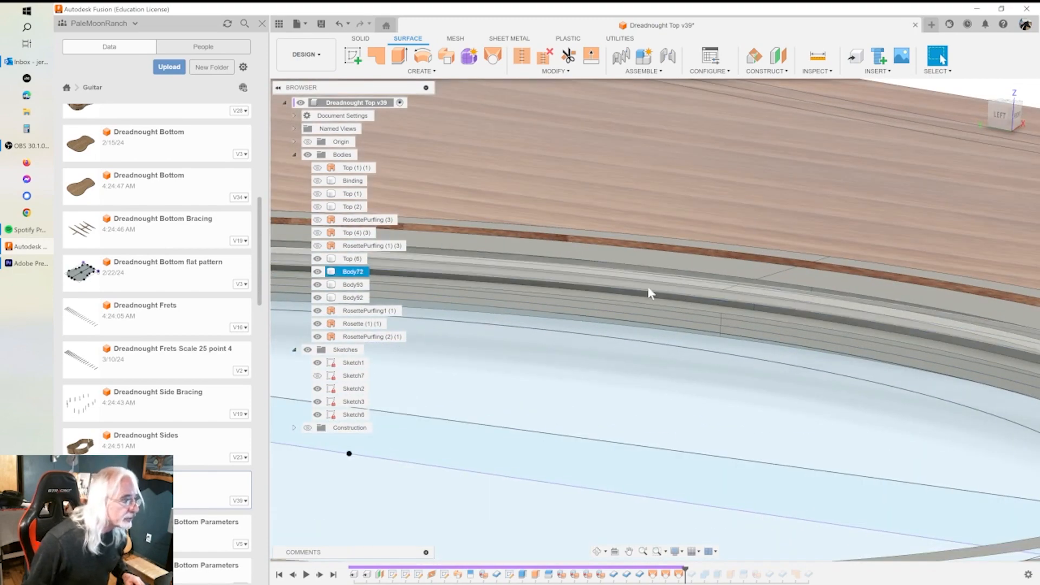
middle_click_drag(526, 273, 532, 289, "shift")
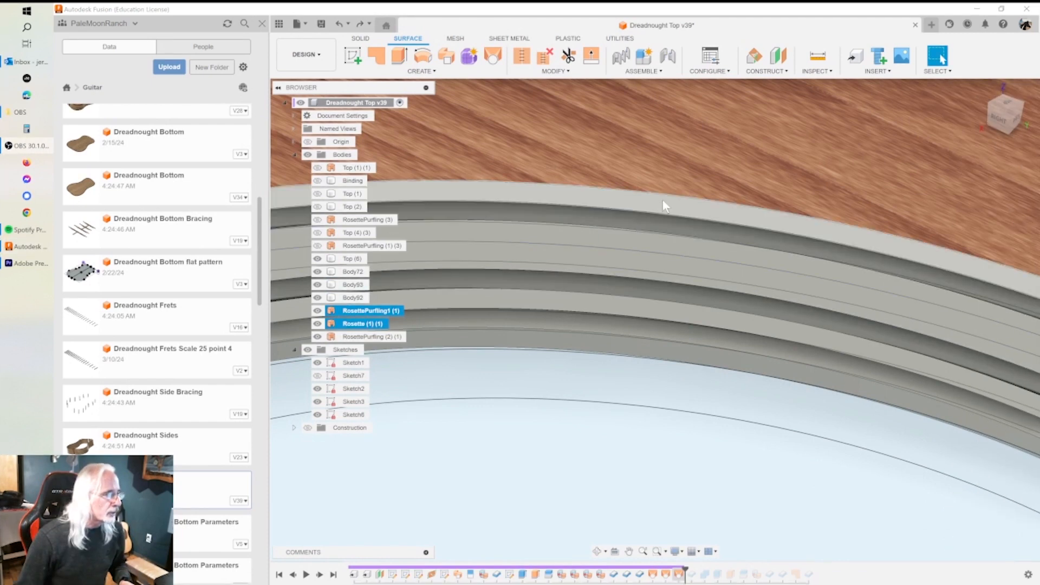
Begin a one-sided Thicken of the three rosette and purfling ring surfaces as new bodies, trying a thickness of about -0.05 in.
left_click(757, 225)
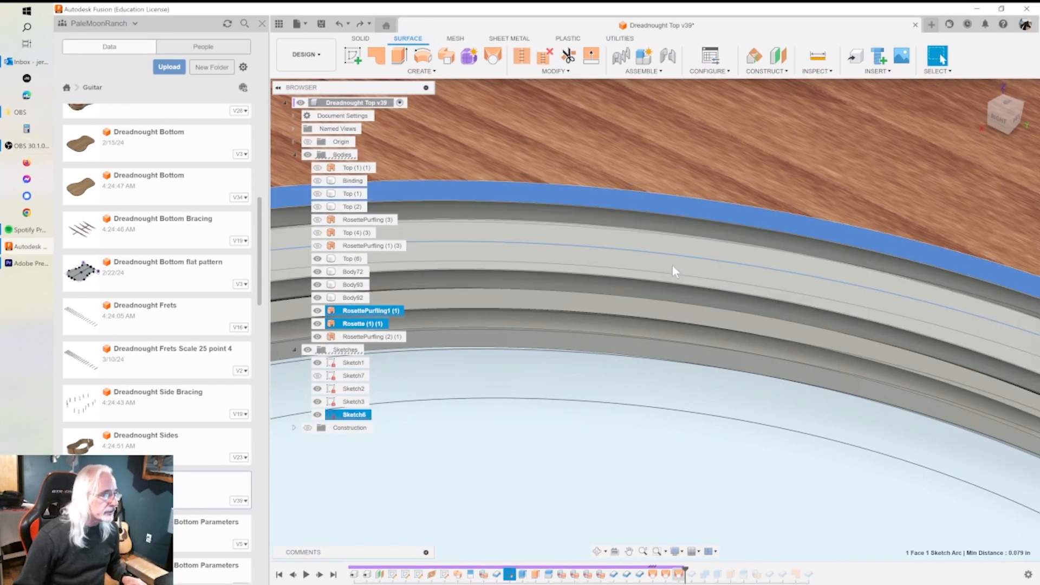
left_click(688, 268, "shift")
left_click(708, 312, "shift")
left_click(422, 71)
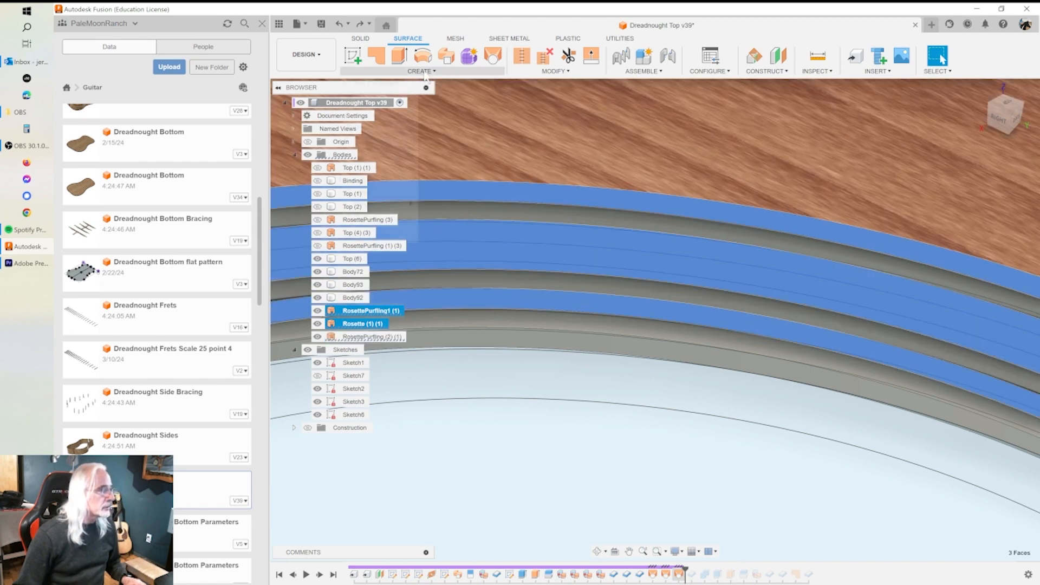
left_click(362, 226)
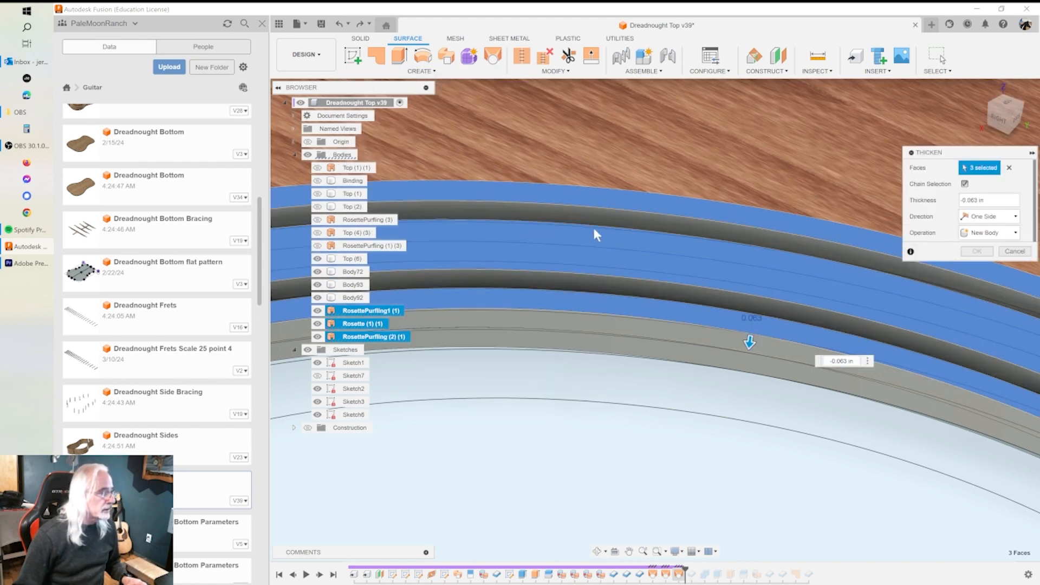
mouse_move(750, 342)
left_mouse_down()
mouse_move(746, 360)
mouse_move(748, 350)
left_mouse_up()
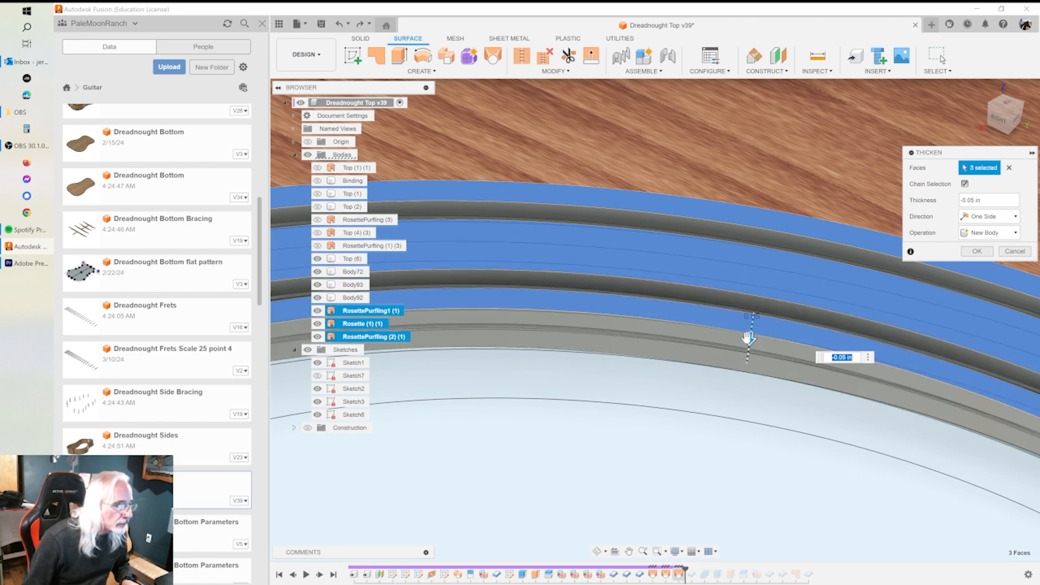
mouse_move(750, 339)
left_mouse_down()
mouse_move(753, 309)
mouse_move(750, 342)
left_mouse_up()
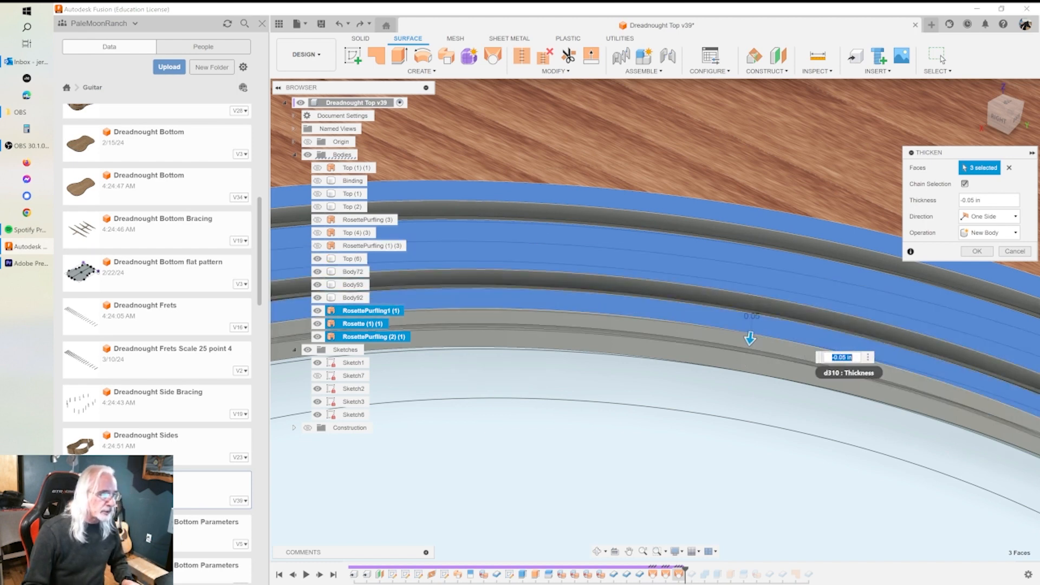
Set the Thicken thickness to -(Thickness_Ref/2), create the three ring bodies, and inspect them.
type("-(th")
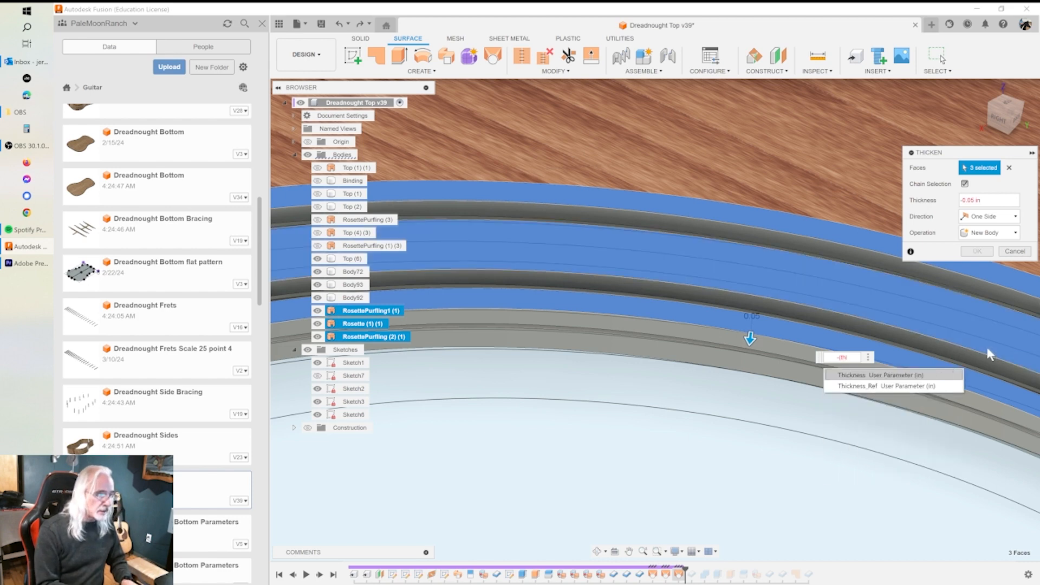
type("i")
key("Down")
key("Return")
type("/2")
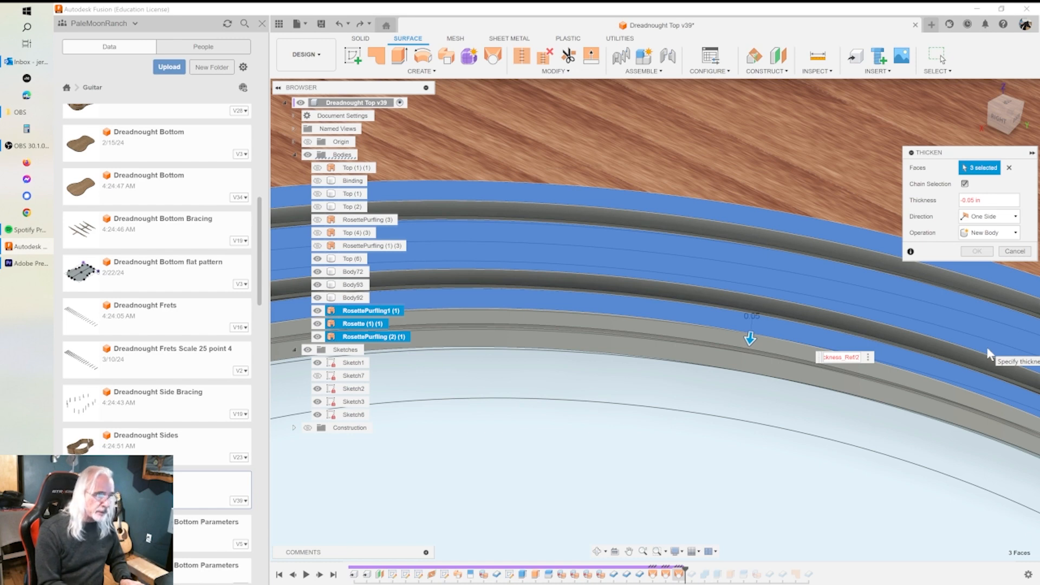
type(")")
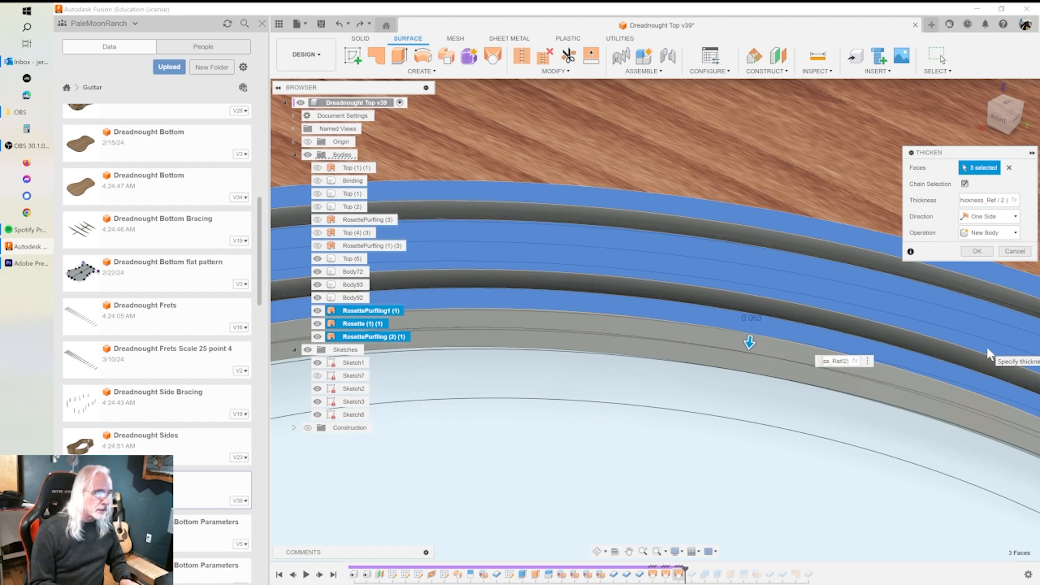
key("Return")
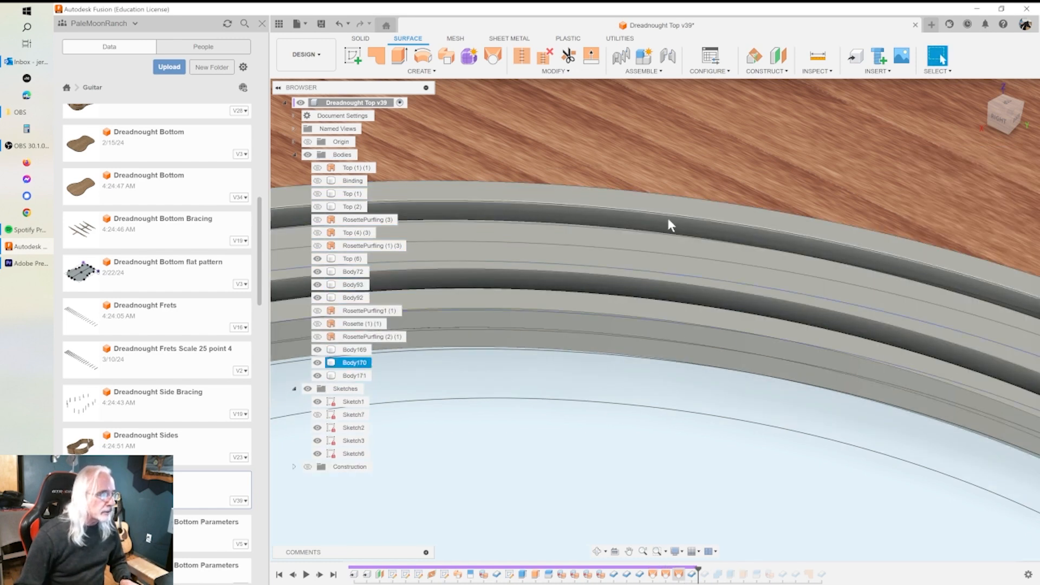
left_click(608, 319)
left_click(610, 350)
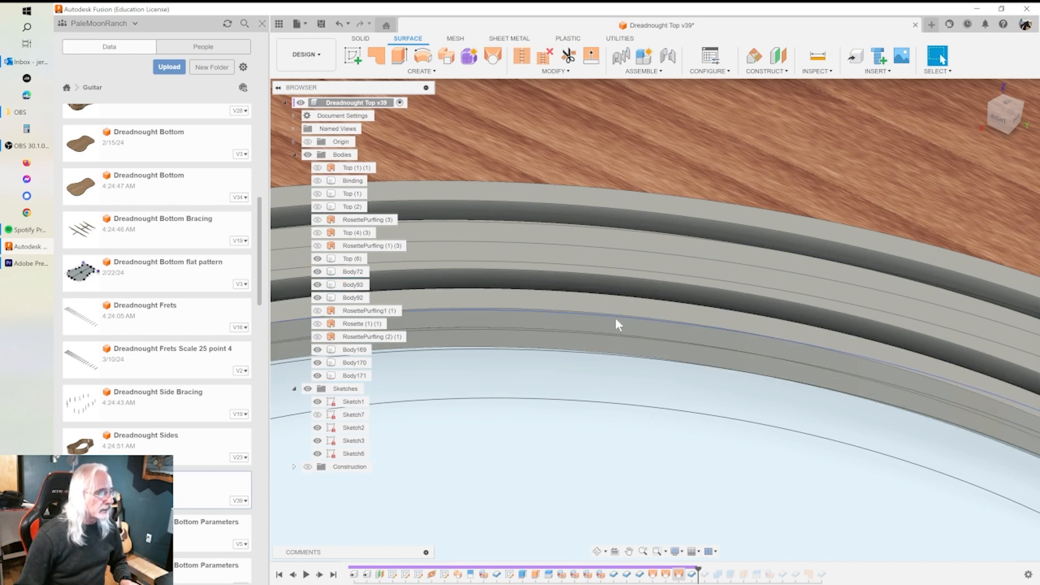
left_click(614, 331)
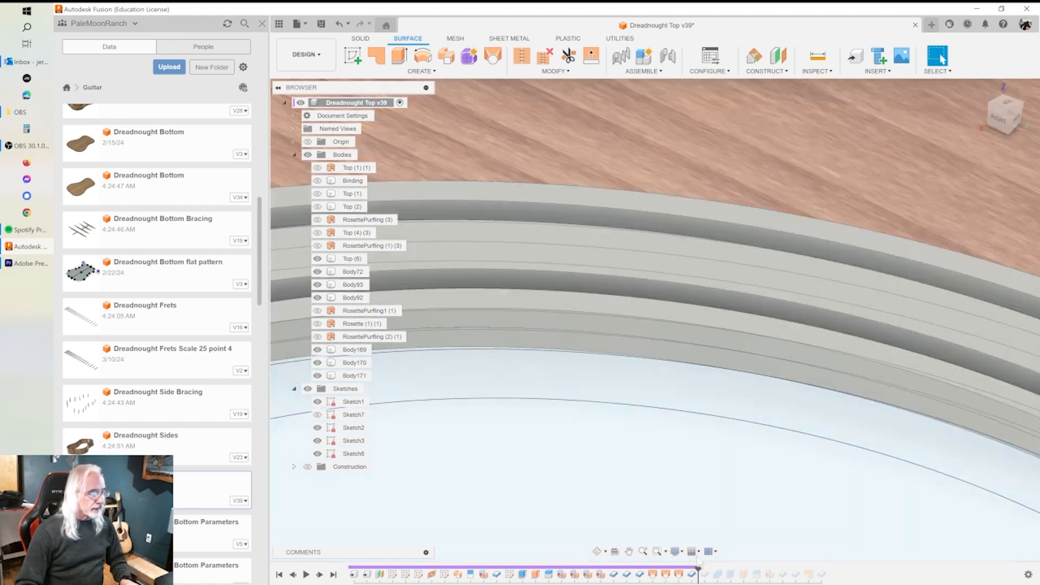
Delete the trial Thicken feature and roll the timeline past the original Thicken for the rosette and purfling rings.
left_click(693, 575)
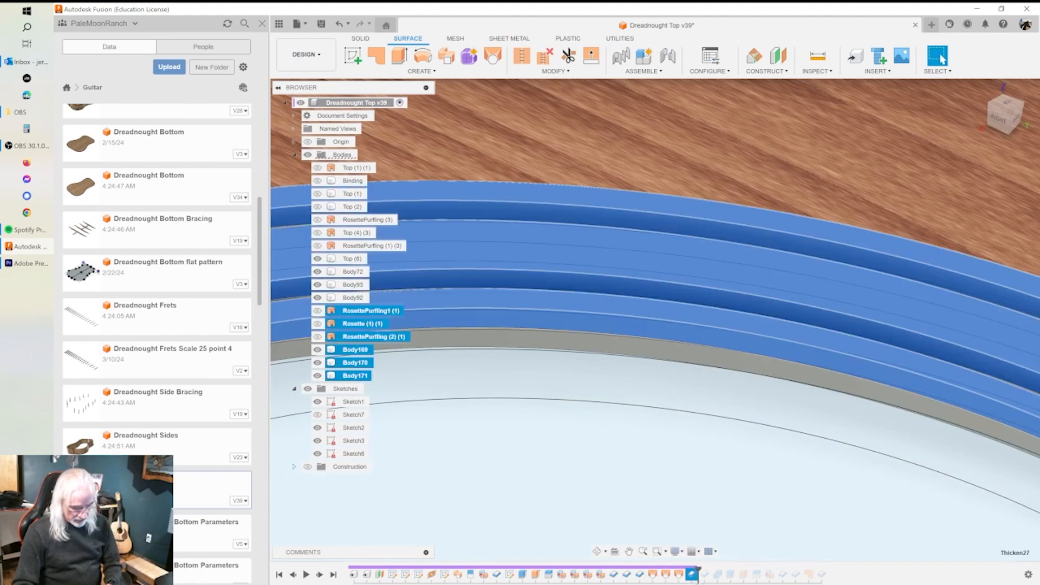
key("Delete")
left_click_drag(685, 568, 698, 569)
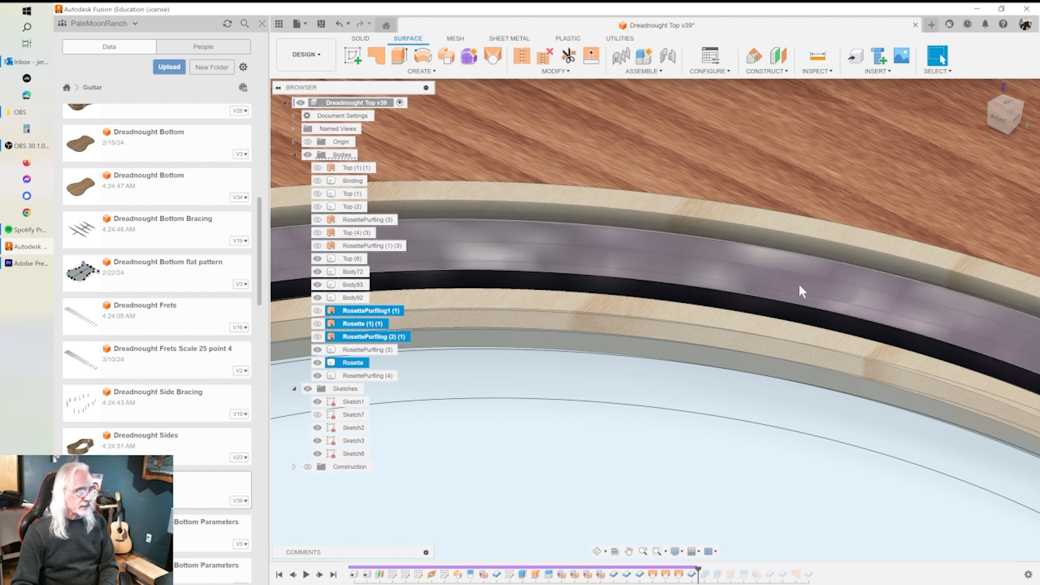
Hide the solid inlay bodies RosettePurfling (4), Rosette and RosettePurfling (3).
left_click(710, 255, "ctrl")
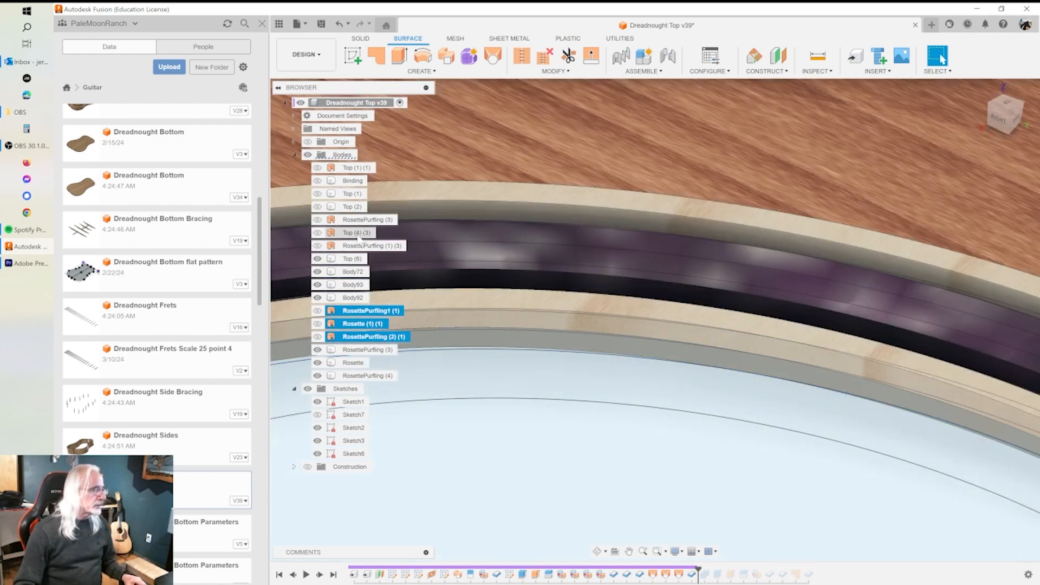
left_click(321, 259, "ctrl")
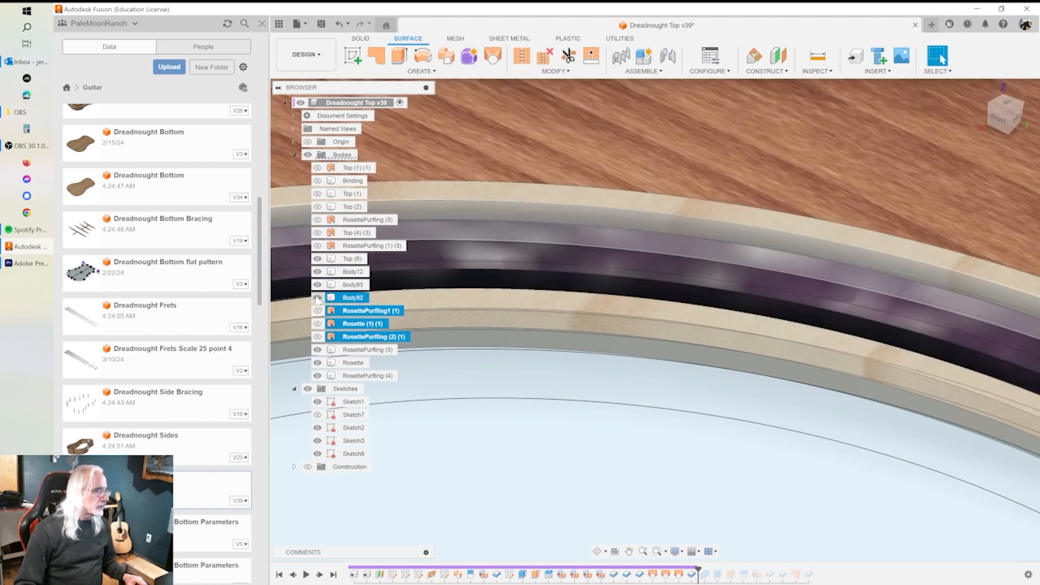
left_click(318, 374)
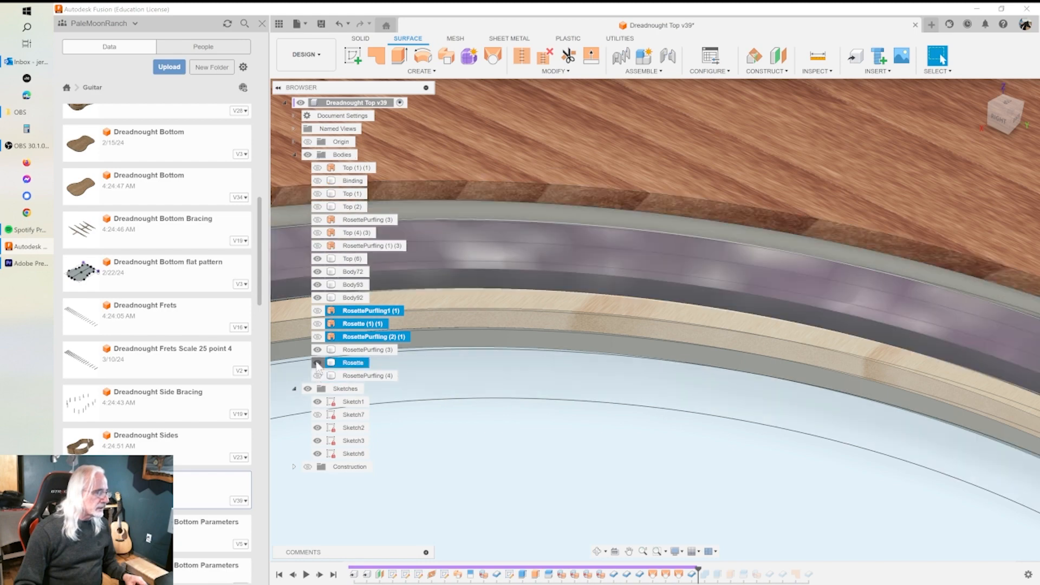
left_click(318, 363)
left_click(318, 349)
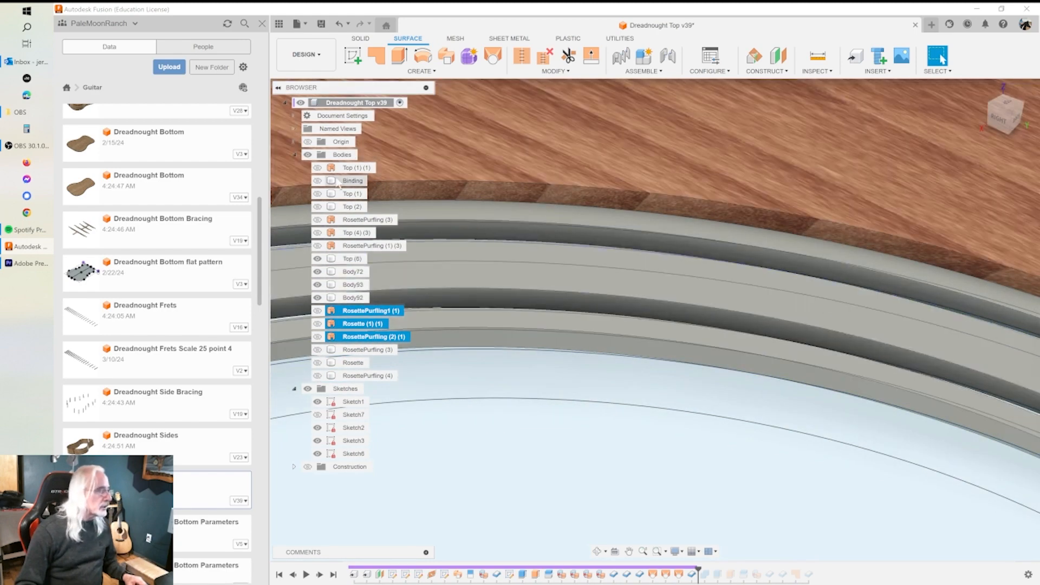
Show bodies Binding, Top (1) and Top (2) again and view the whole guitar top from above.
left_click(318, 193)
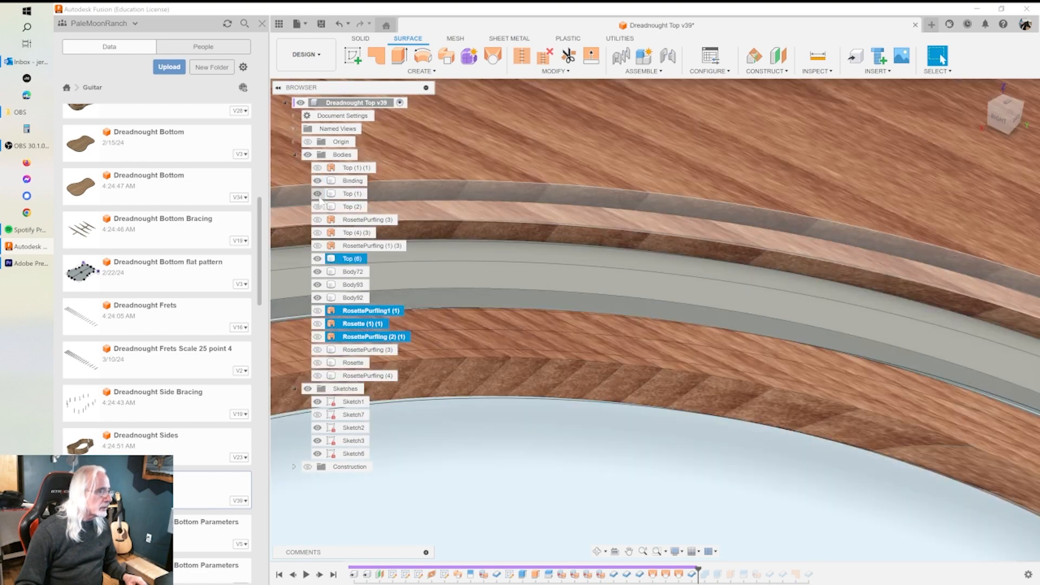
left_click(318, 245)
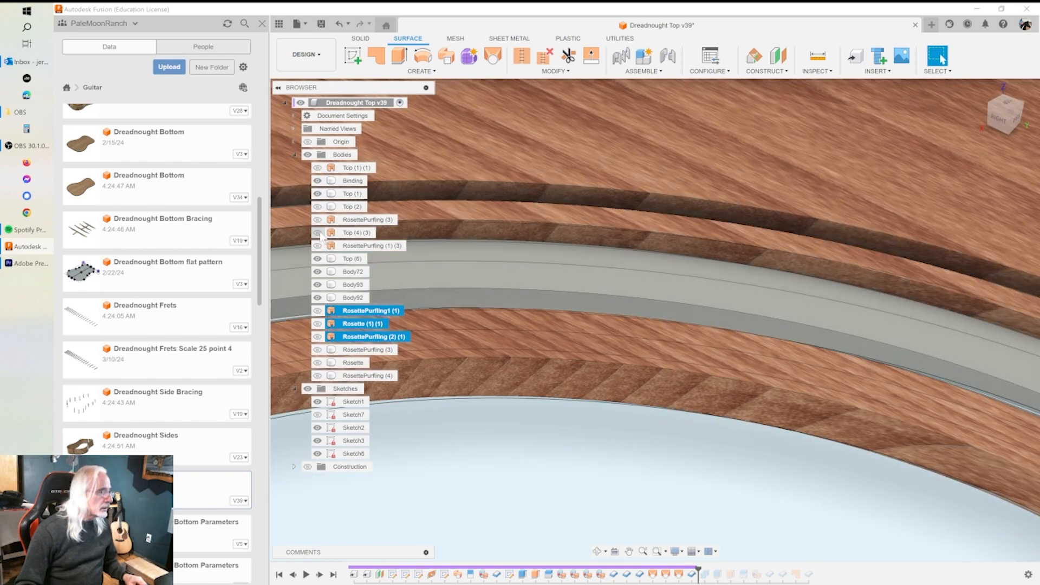
left_click(318, 208)
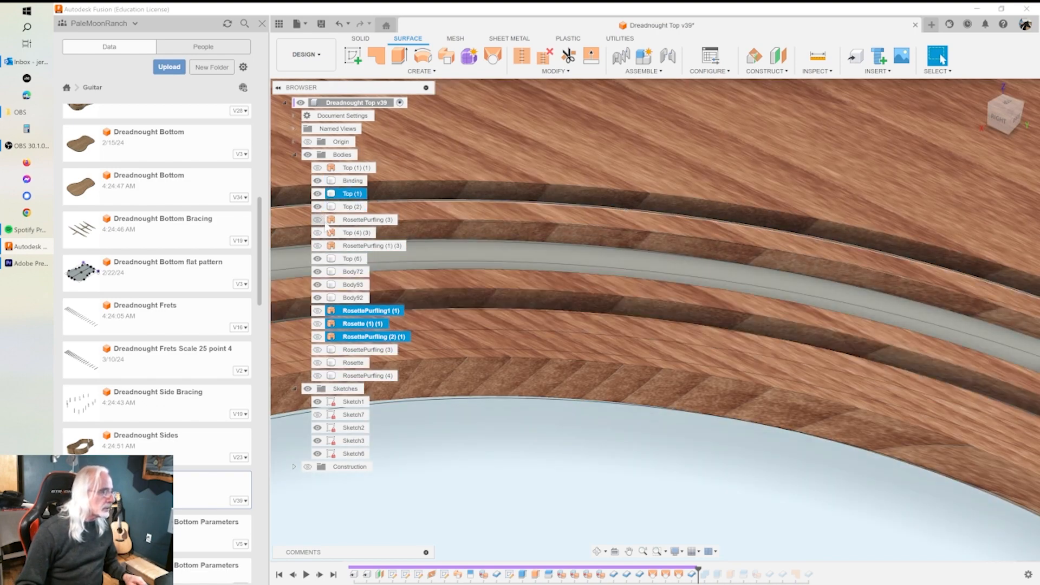
left_click(318, 363)
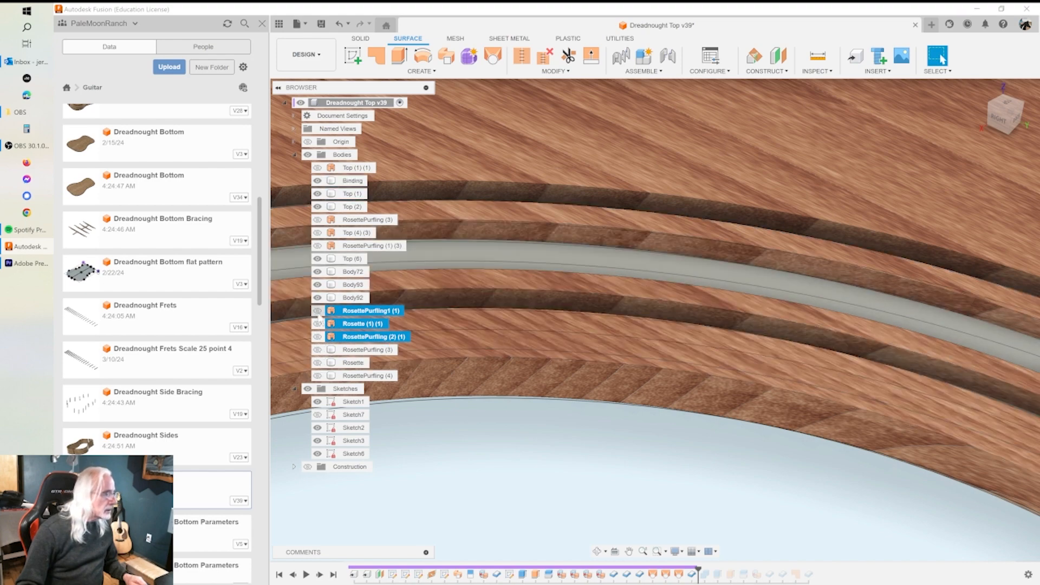
middle_click_drag(433, 319, 635, 335, "shift")
scroll(677, 262, "down", 5)
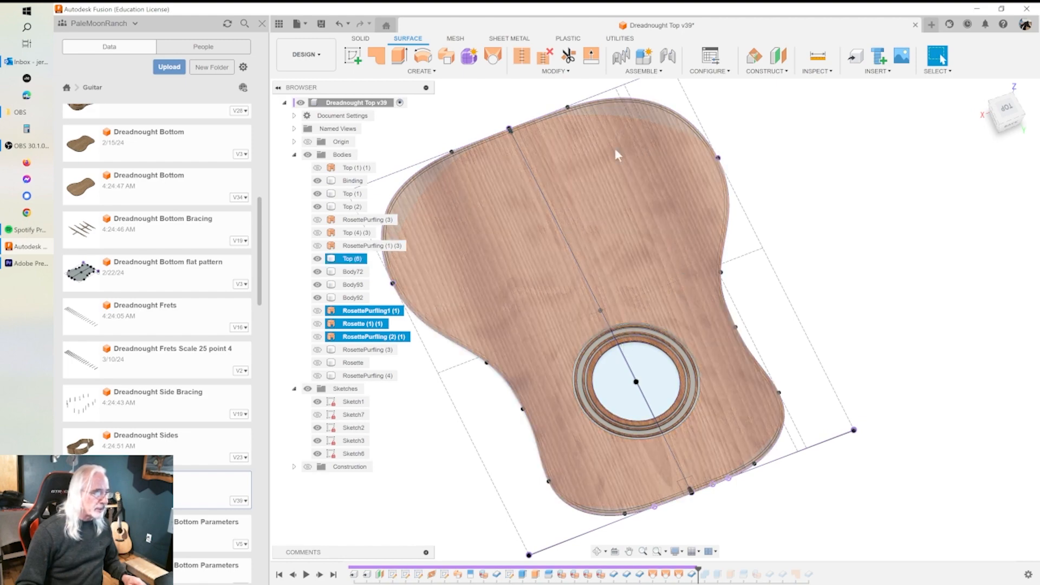
left_click(554, 362)
left_click(784, 448)
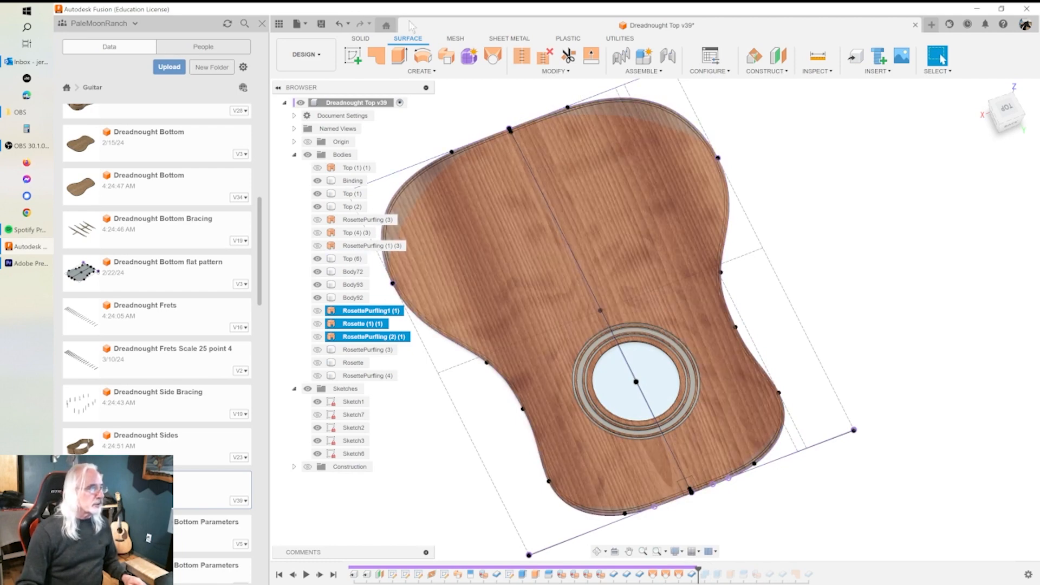
Set up a Join Combine targeting Top (6) with Body72, Body93, Body92, Top (2), Top (1) and Binding as tools, and cancel it.
left_click(359, 39)
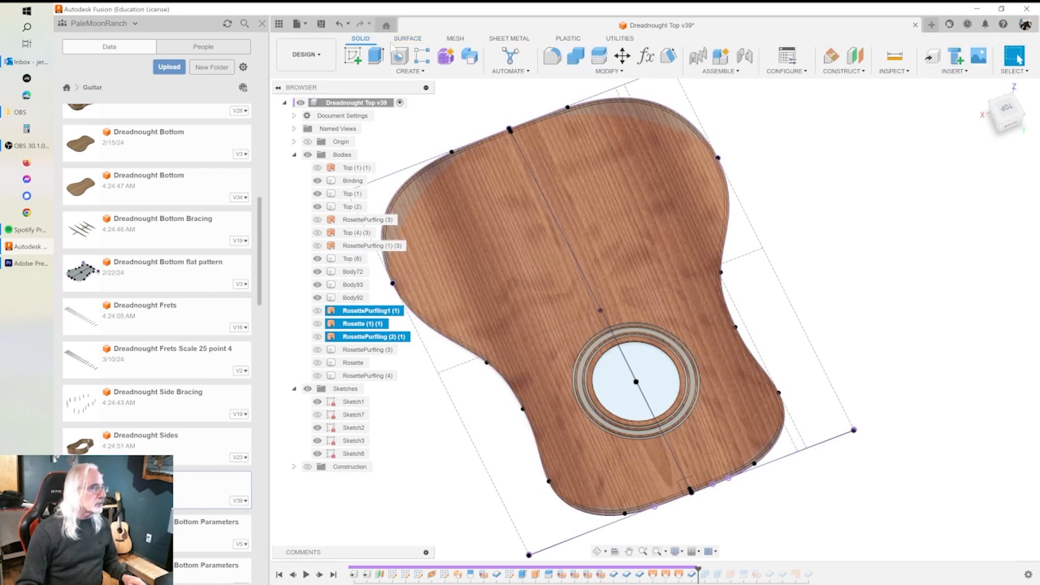
left_click(580, 59)
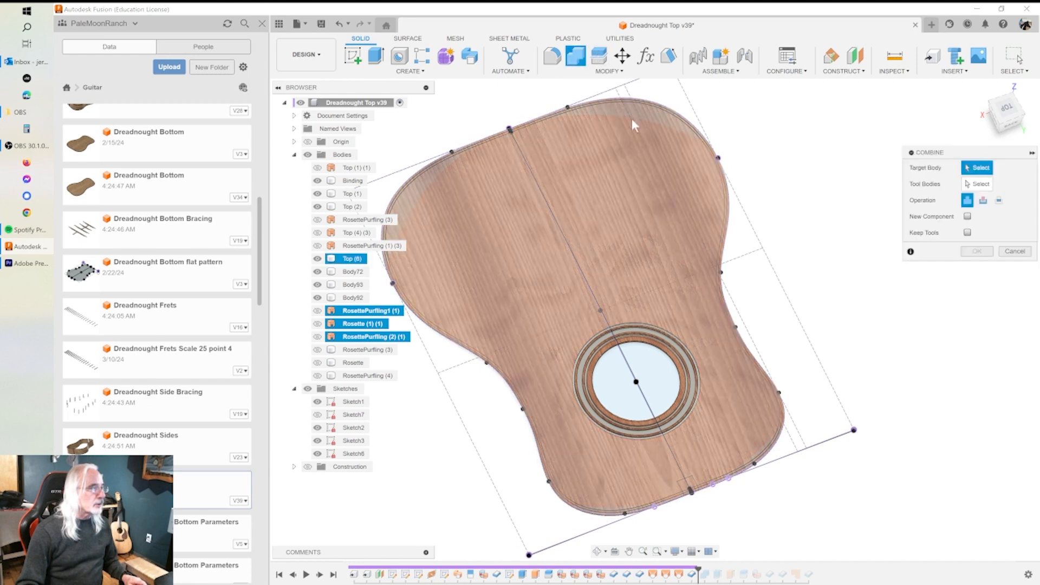
left_click(605, 193)
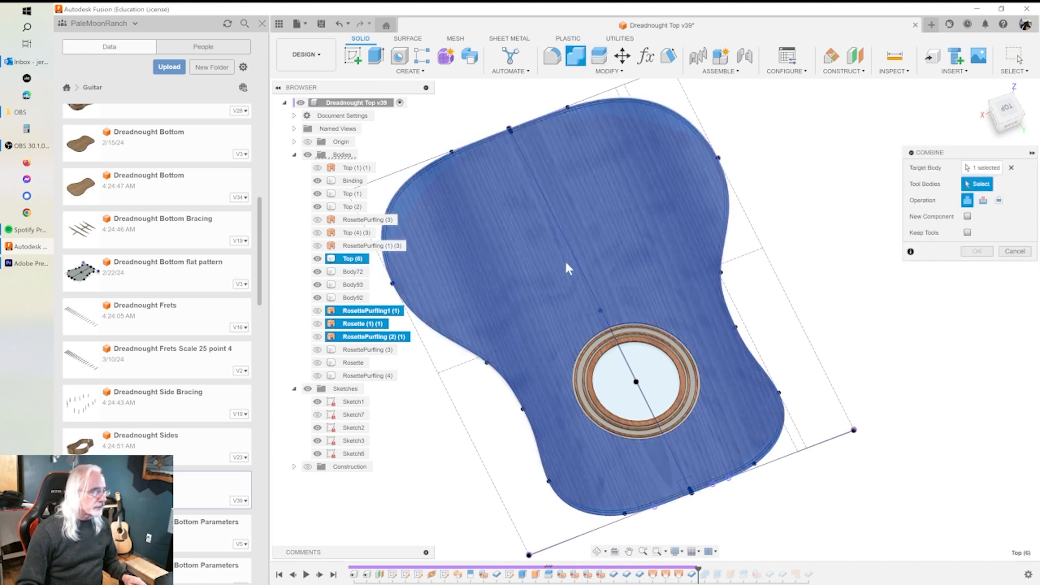
left_click(352, 272)
left_click(352, 285)
left_click(352, 297)
left_click(352, 206)
left_click(352, 193)
left_click(353, 180)
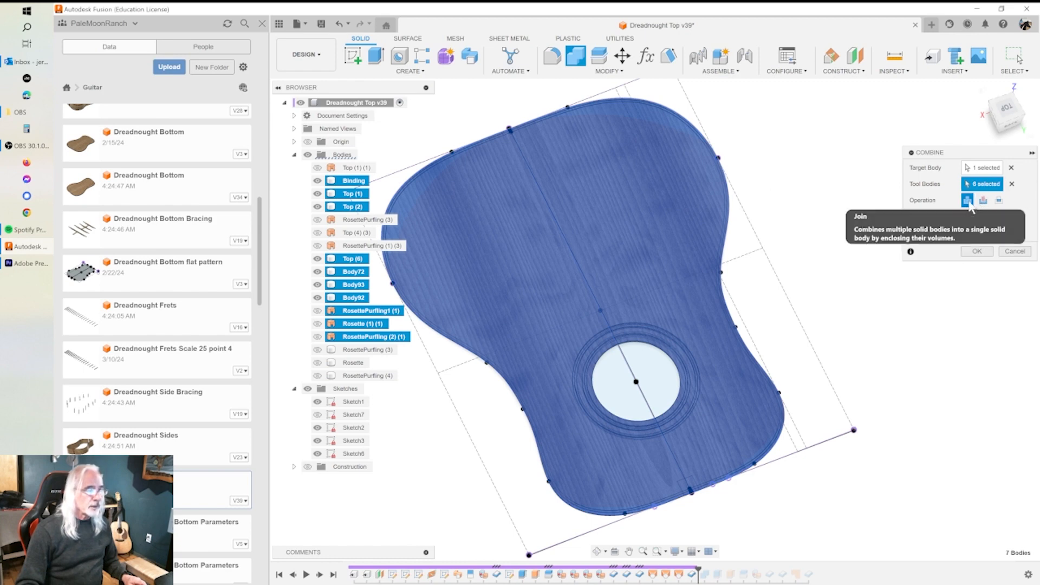
left_click(1015, 252)
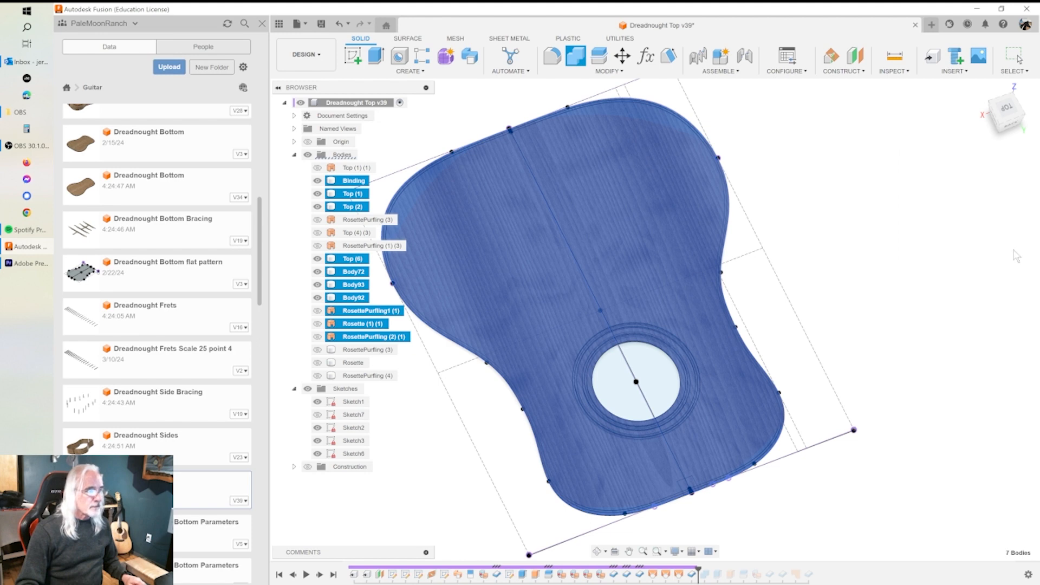
Roll the timeline past the original Combine feature and examine the joined top around the soundhole.
left_click_drag(699, 567, 711, 568)
left_click(646, 329)
scroll(645, 328, "up", 4)
scroll(647, 330, "up", 3)
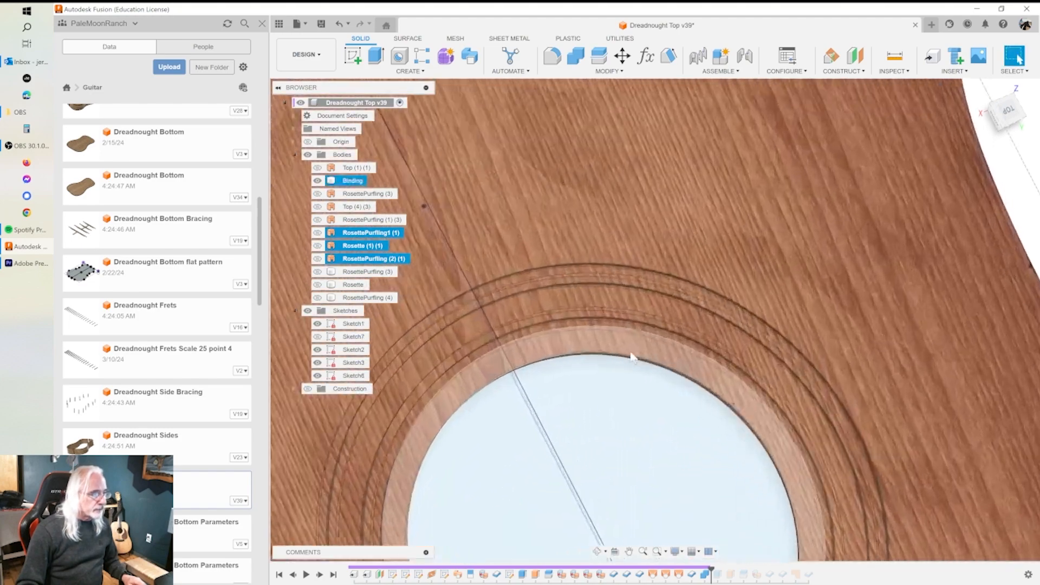
Show the solid inlay bodies RosettePurfling (3), Rosette and RosettePurfling (4) around the soundhole again.
middle_click_drag(644, 263, 622, 263, "shift")
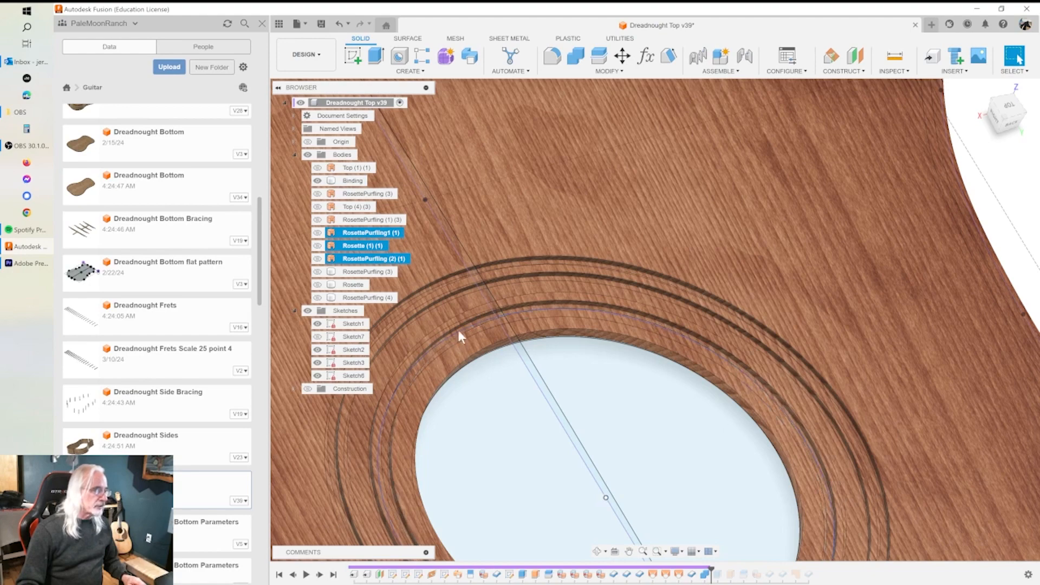
left_click(646, 281)
scroll(813, 347, "down", 5)
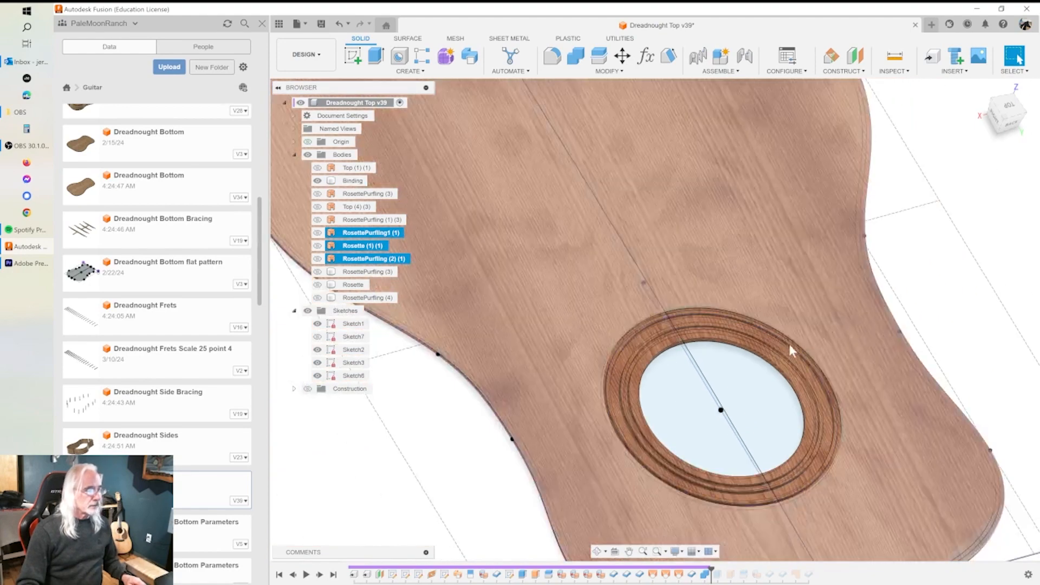
left_click(318, 284)
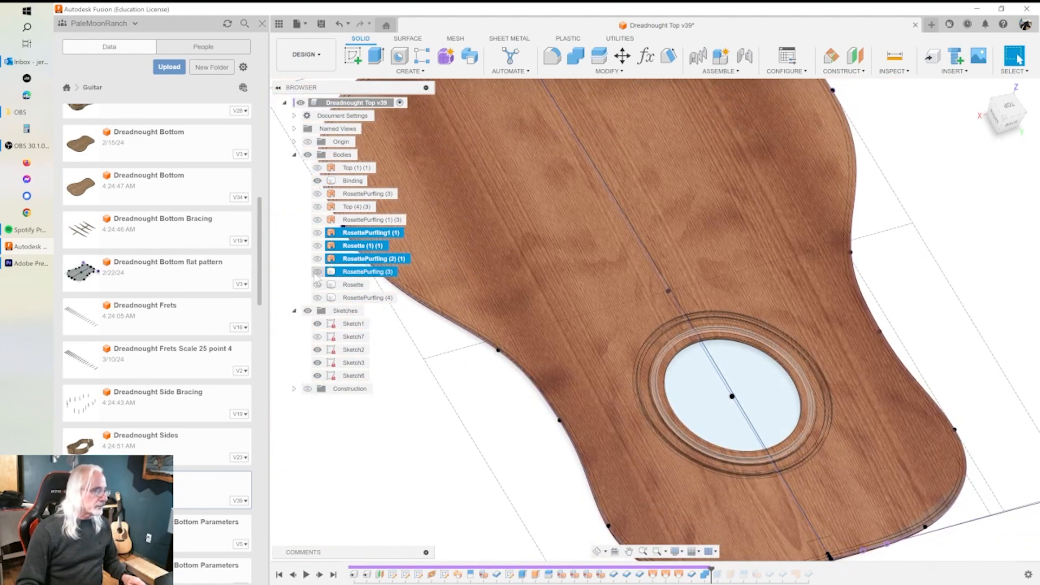
left_click(318, 297)
middle_click_drag(645, 254, 727, 412, "shift")
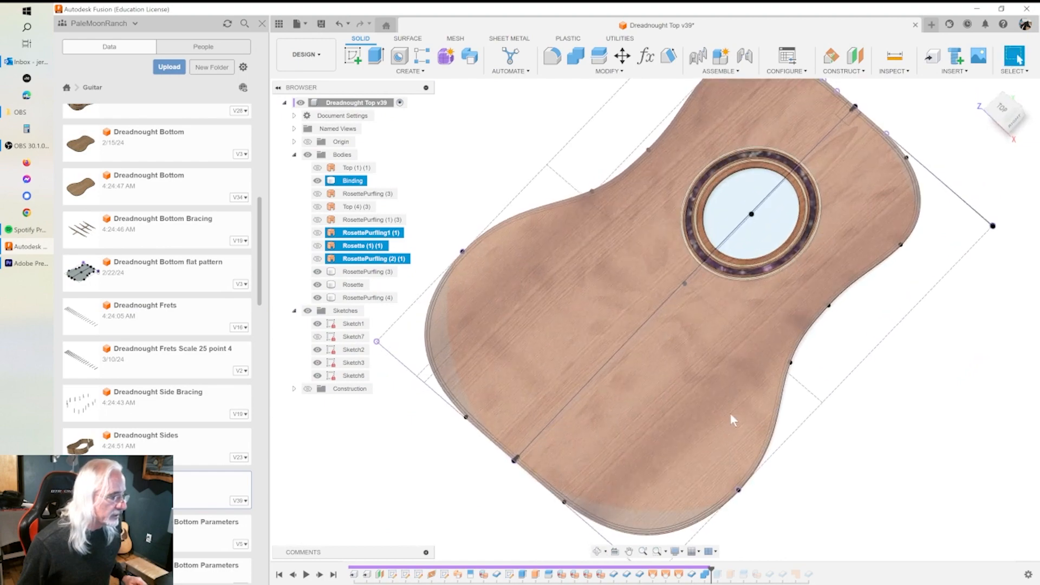
Roll the timeline forward past the extrude cut that forms the perimeter channel and separates the Top body.
scroll(758, 445, "up", 5)
scroll(776, 464, "up", 2)
scroll(772, 407, "down", 5)
scroll(776, 424, "up", 2)
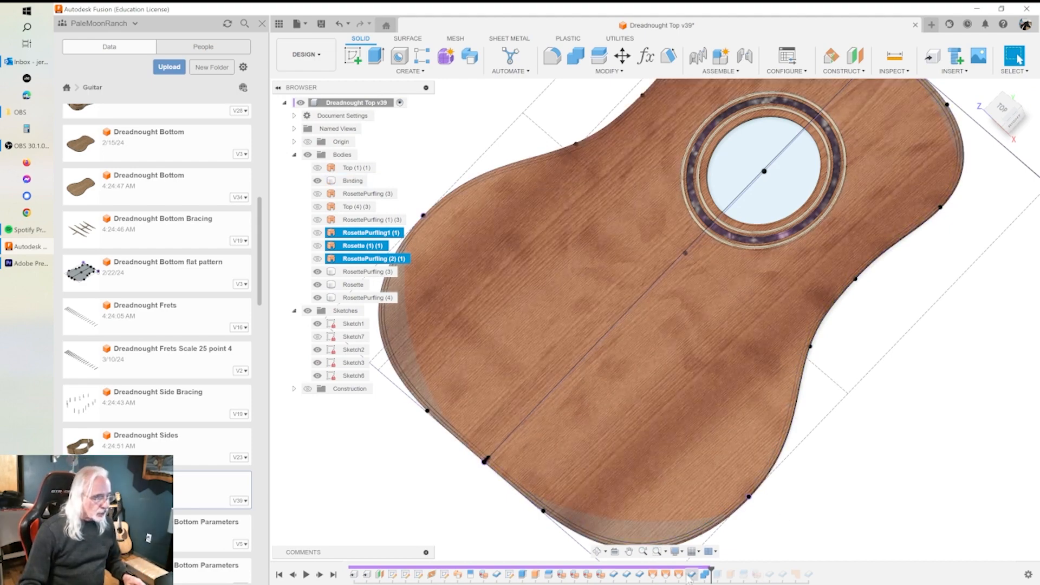
left_click_drag(711, 567, 717, 566)
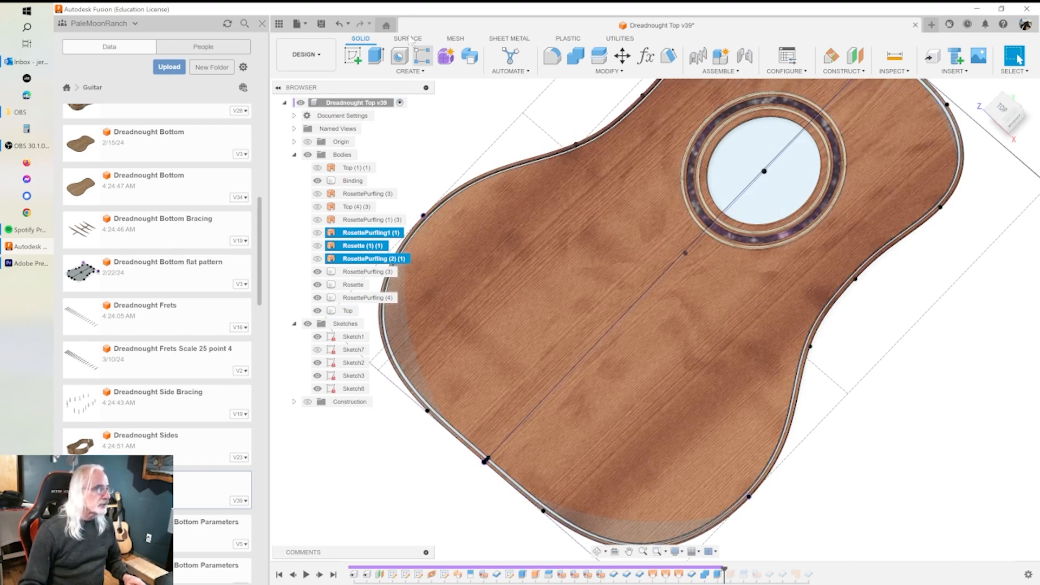
left_click(338, 23)
scroll(486, 331, "up", 2)
scroll(486, 336, "up", 4)
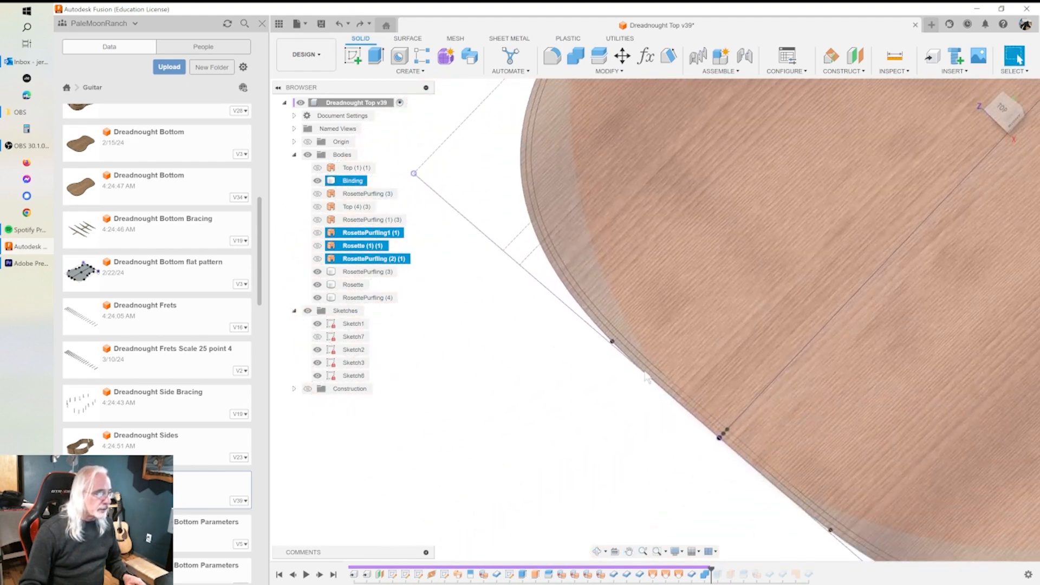
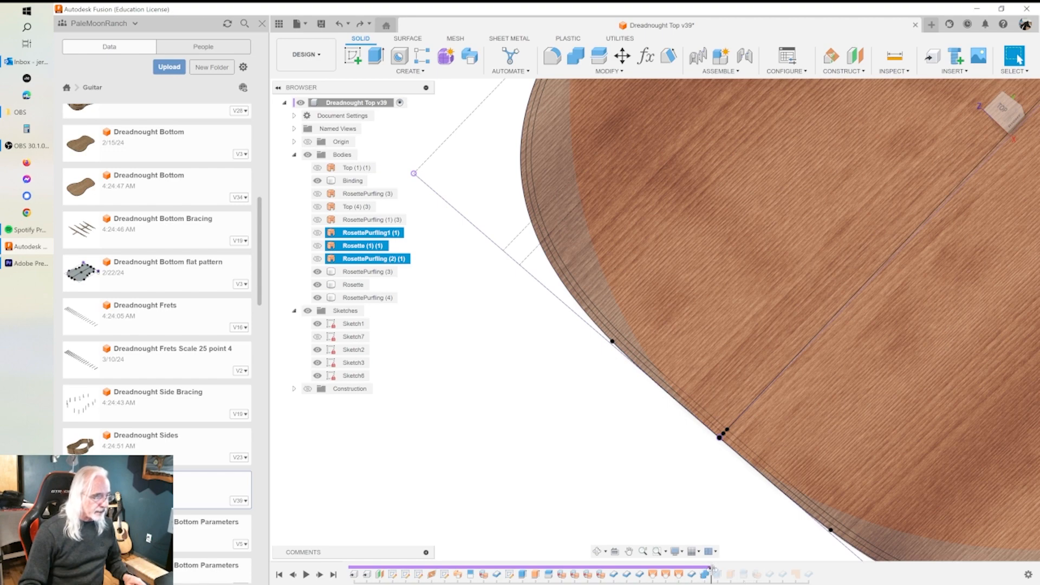
left_click_drag(721, 569, 725, 569)
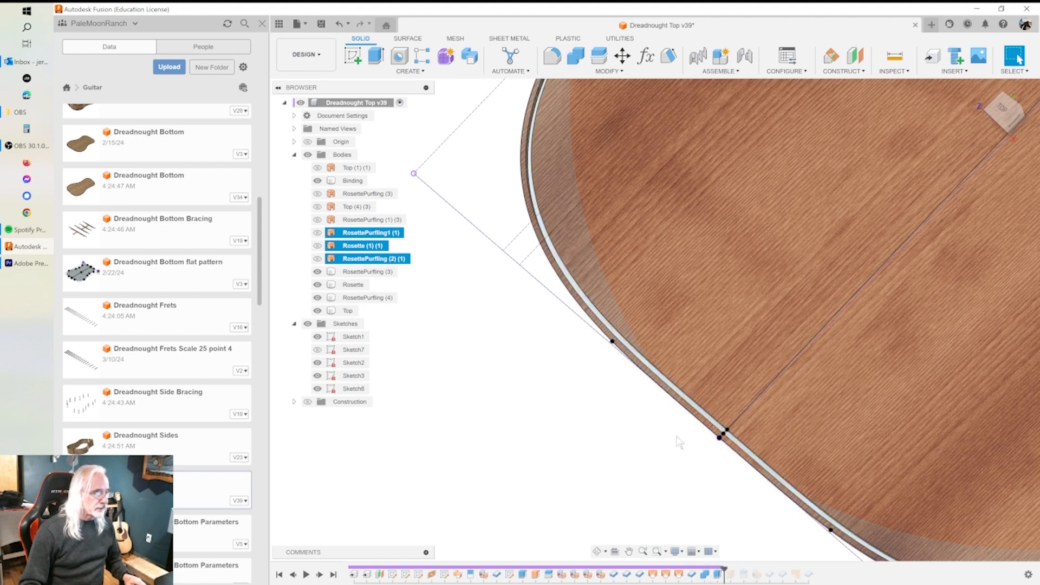
Open the perimeter channel's extrude cut for editing, examine its profiles and symmetric extent, and cancel without changes.
double_click(718, 574)
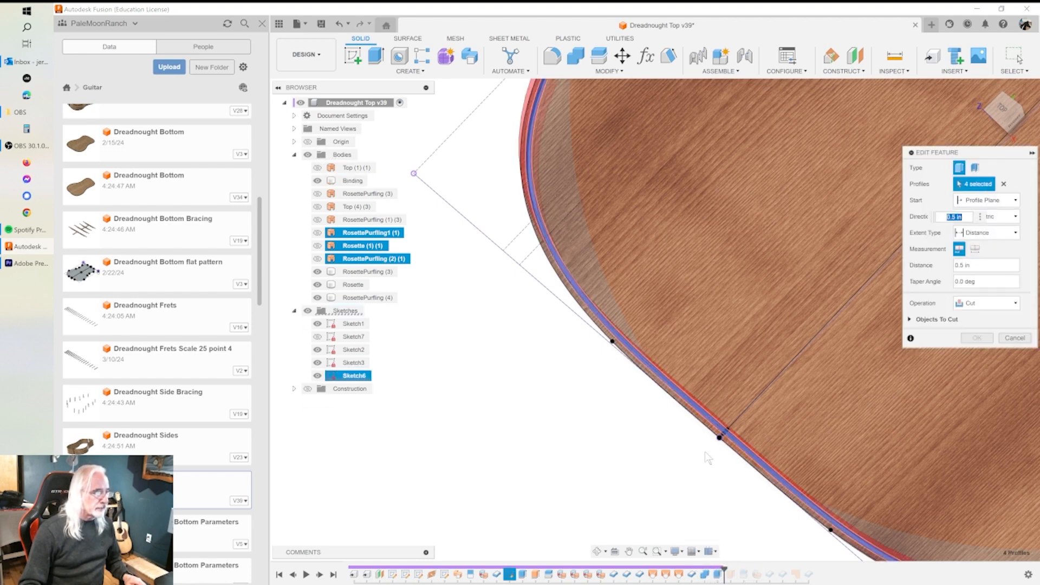
middle_click_drag(669, 358, 717, 315, "shift")
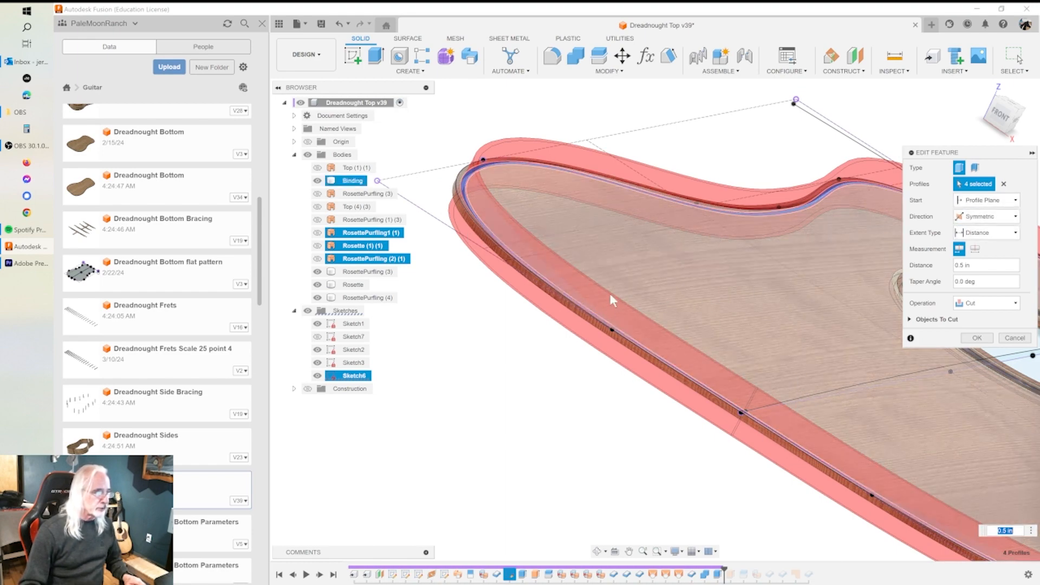
middle_click_drag(588, 318, 556, 365, "shift")
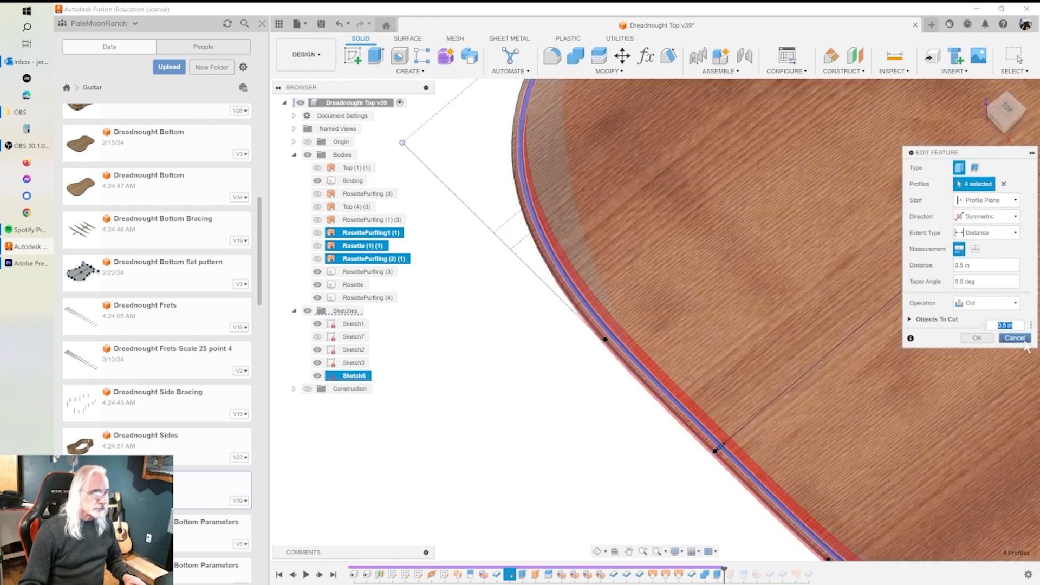
left_click(1025, 341)
scroll(655, 480, "down", 4)
middle_click_drag(655, 480, 588, 423)
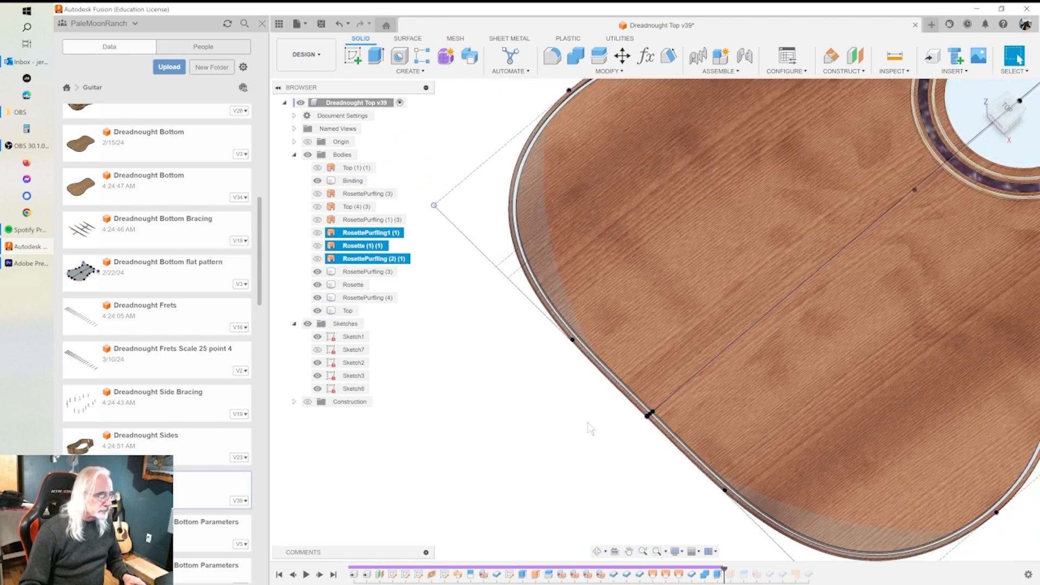
scroll(591, 428, "down", 2)
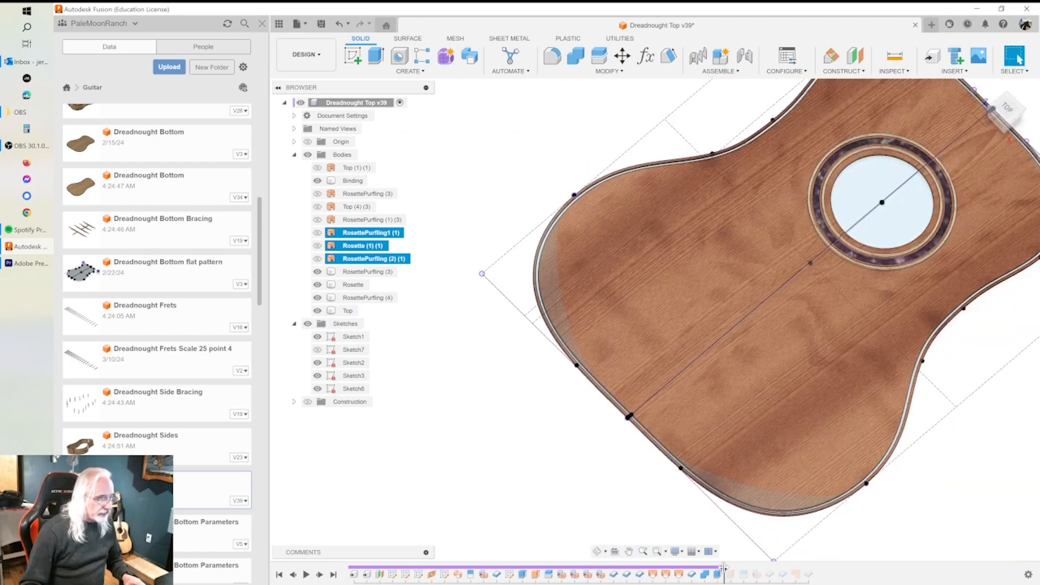
Roll the timeline past the surface extrude of the perimeter outlines and examine the surface walls at an angle.
left_click_drag(725, 568, 730, 568)
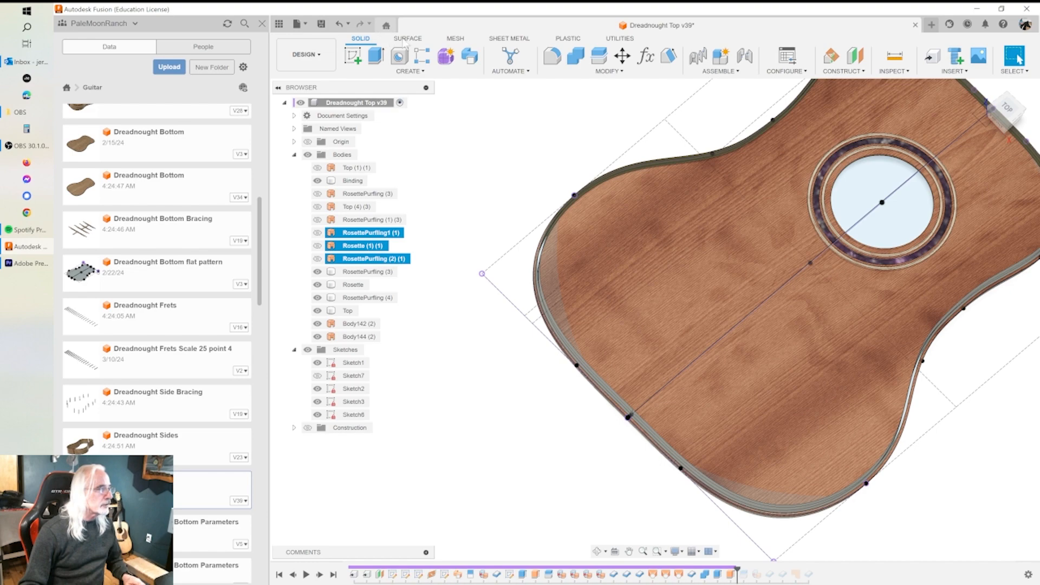
left_click(408, 39)
left_click(596, 360)
middle_click_drag(599, 364, 608, 313, "shift")
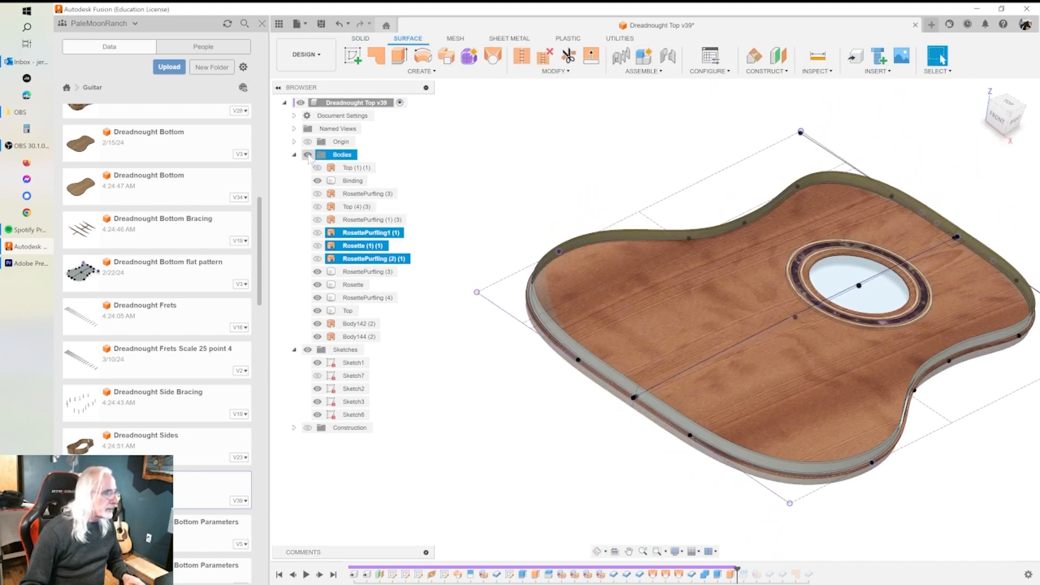
Examine the profile curves of the perimeter surface extrude with all bodies hidden, close the feature and show the bodies again.
left_click(308, 155)
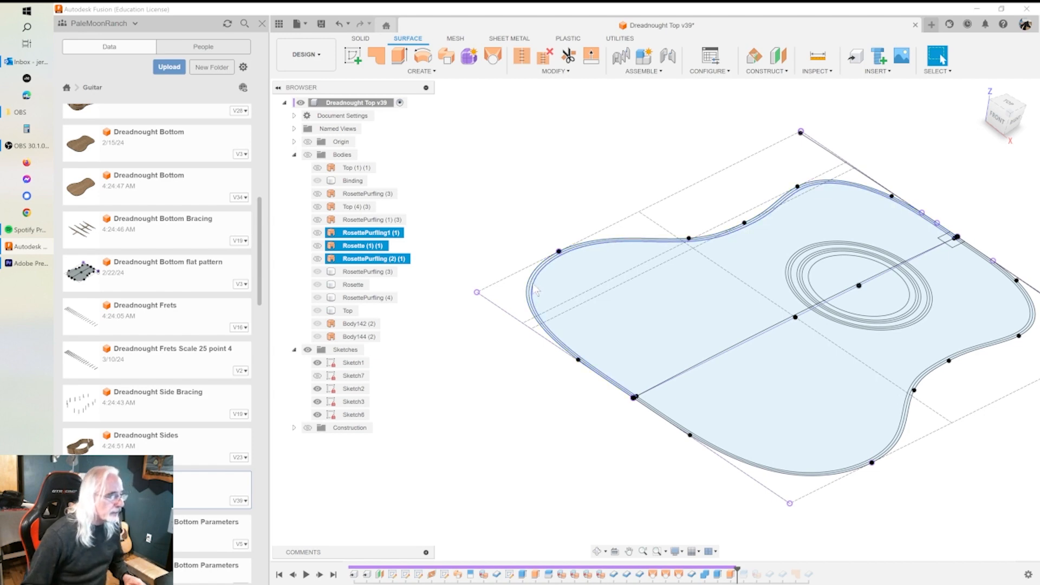
scroll(542, 273, "up", 3)
double_click(732, 575)
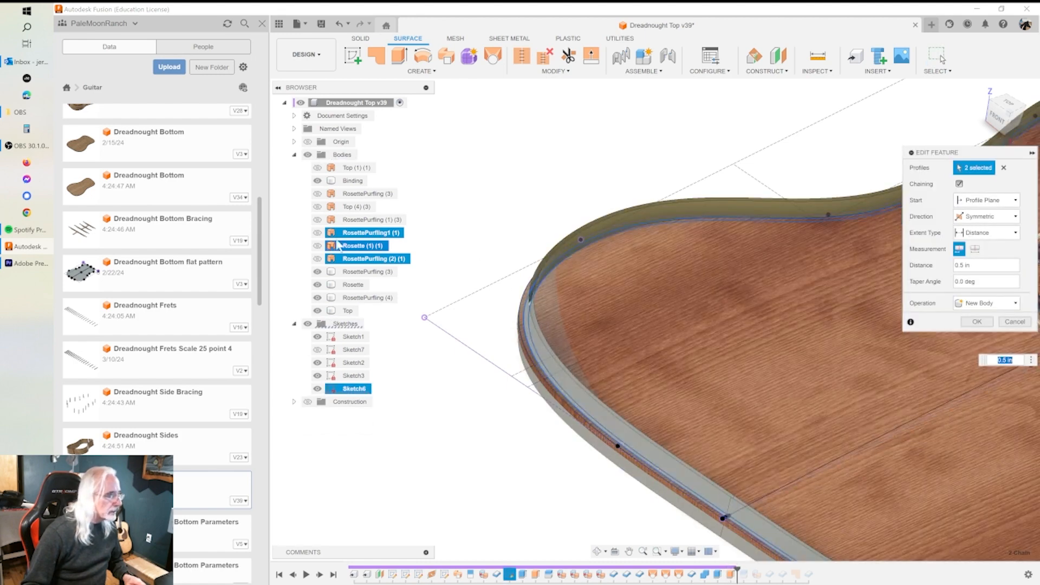
left_click(307, 154)
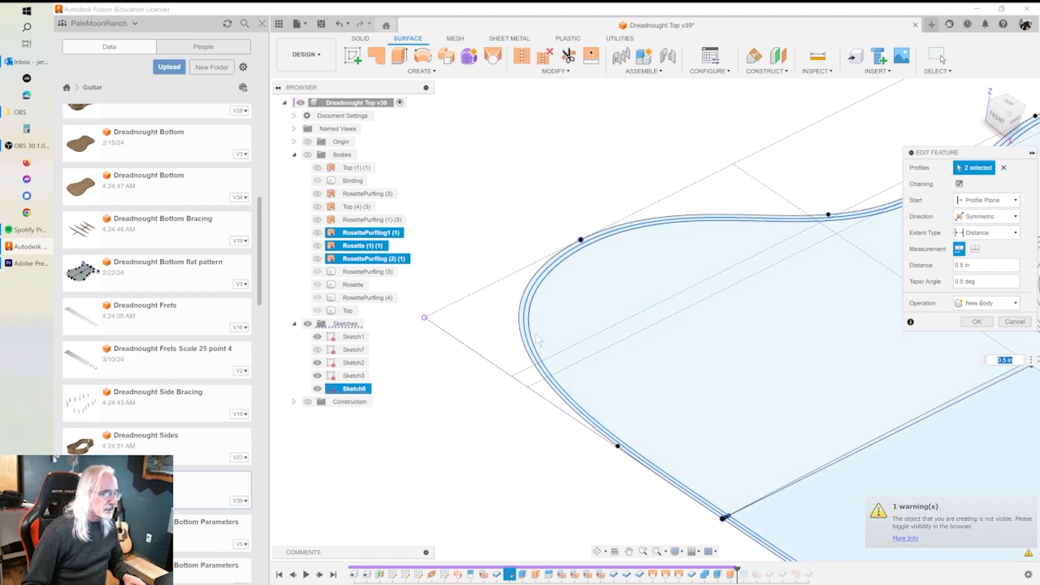
left_click(978, 322)
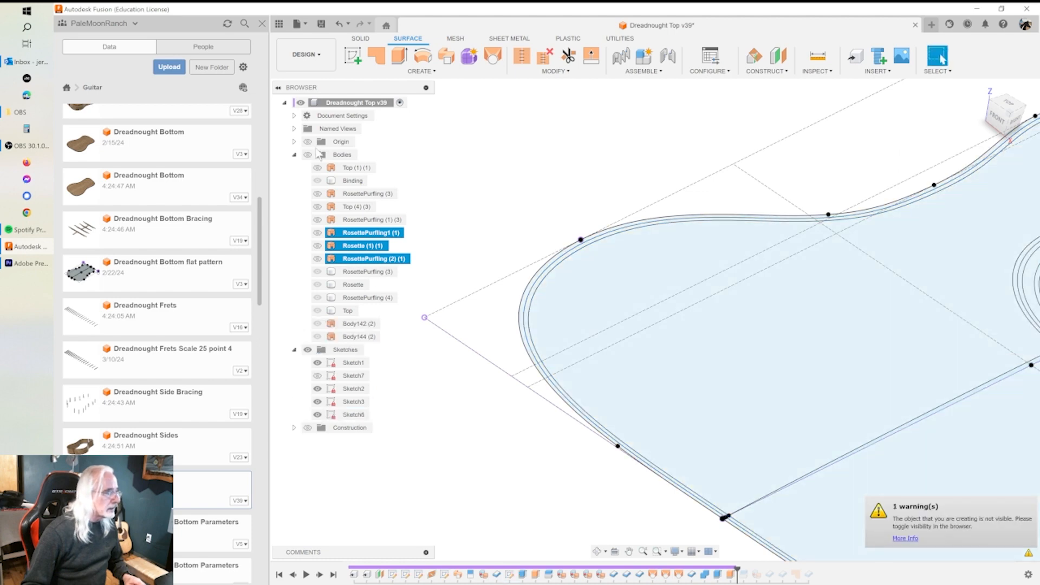
left_click(307, 155)
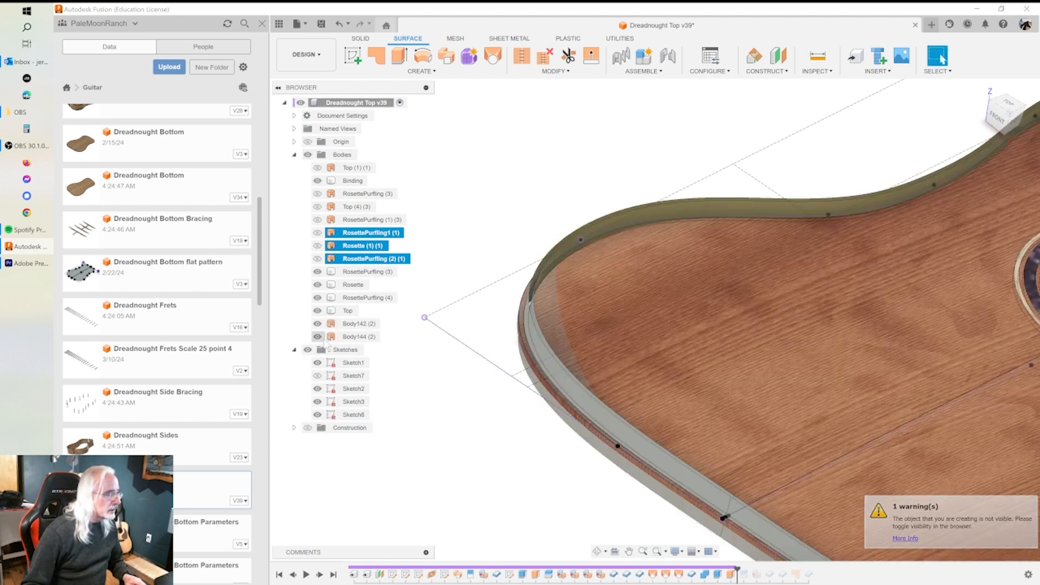
Hide the solid bodies Binding, Rosette, RosettePurfling (4) and Top, and show the domed surface Top (1) (1).
left_click(355, 324)
left_click(348, 311)
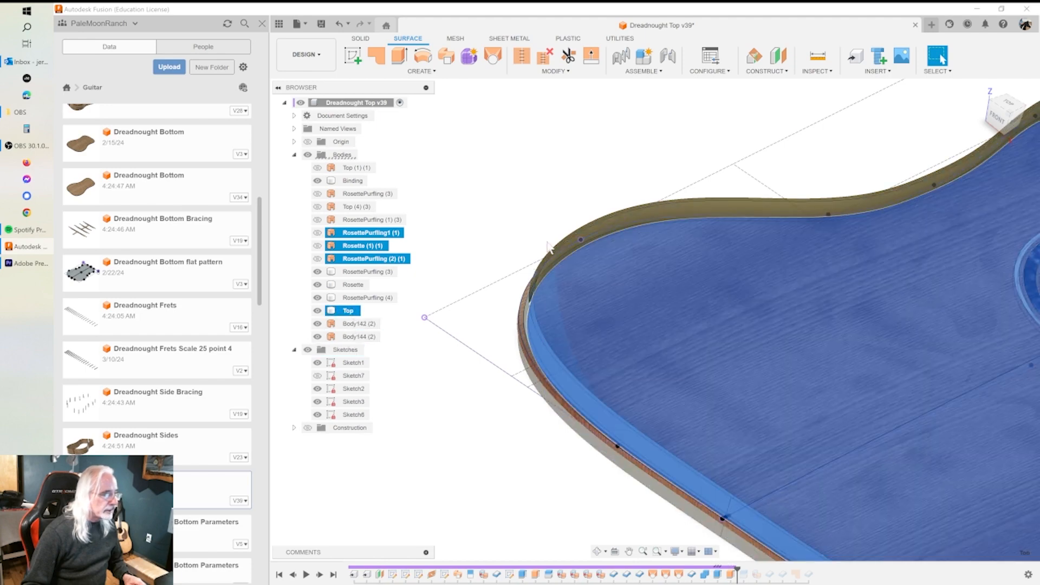
mouse_move(580, 294)
middle_mouse_down("shift")
mouse_move(593, 316)
mouse_move(586, 298)
mouse_move(586, 333)
mouse_move(583, 298)
middle_mouse_up("shift")
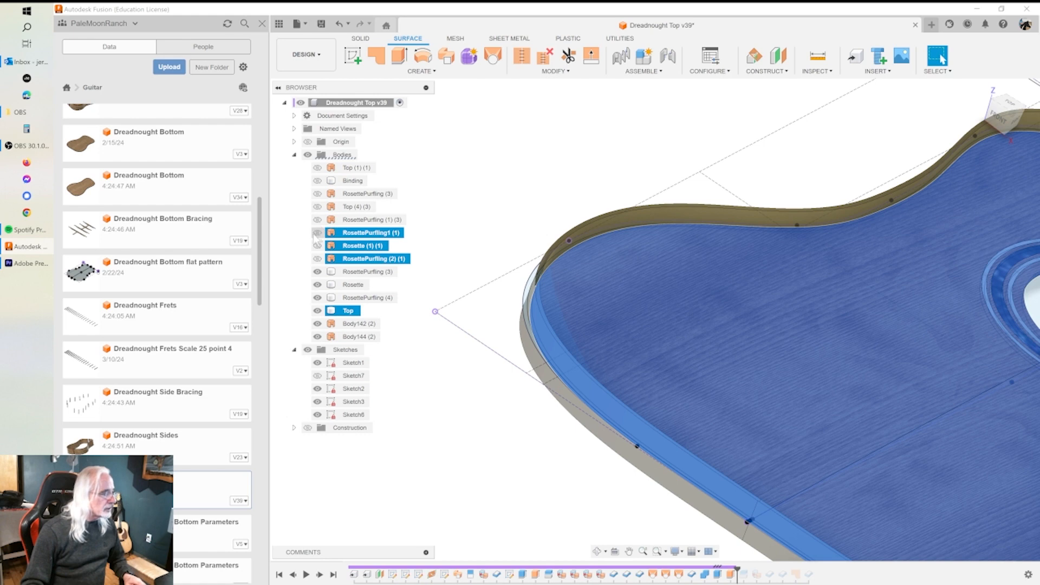
left_click(314, 274)
left_click(316, 285)
left_click(317, 311)
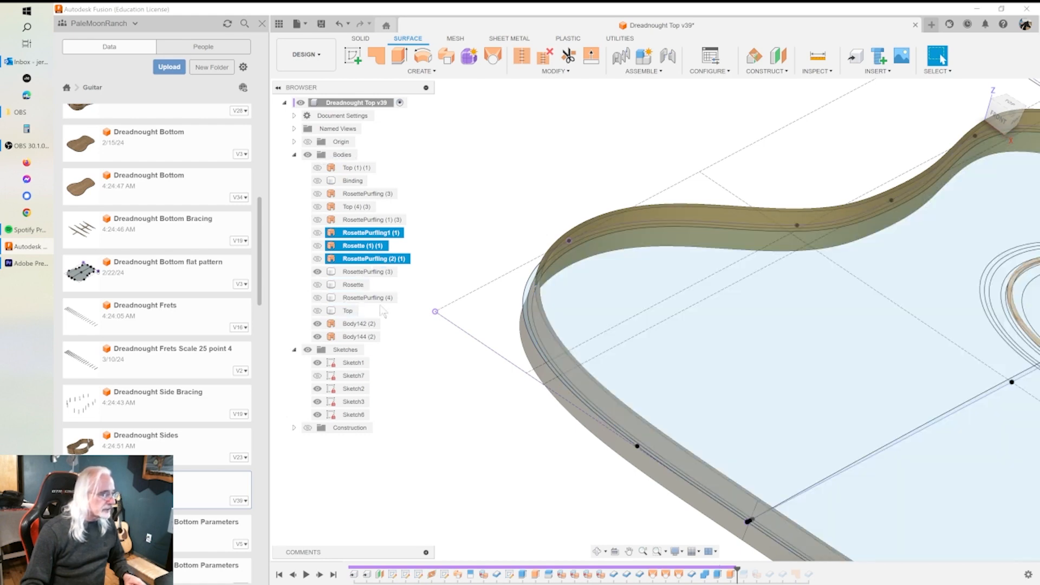
middle_click_drag(529, 334, 516, 376, "shift")
left_click(318, 168)
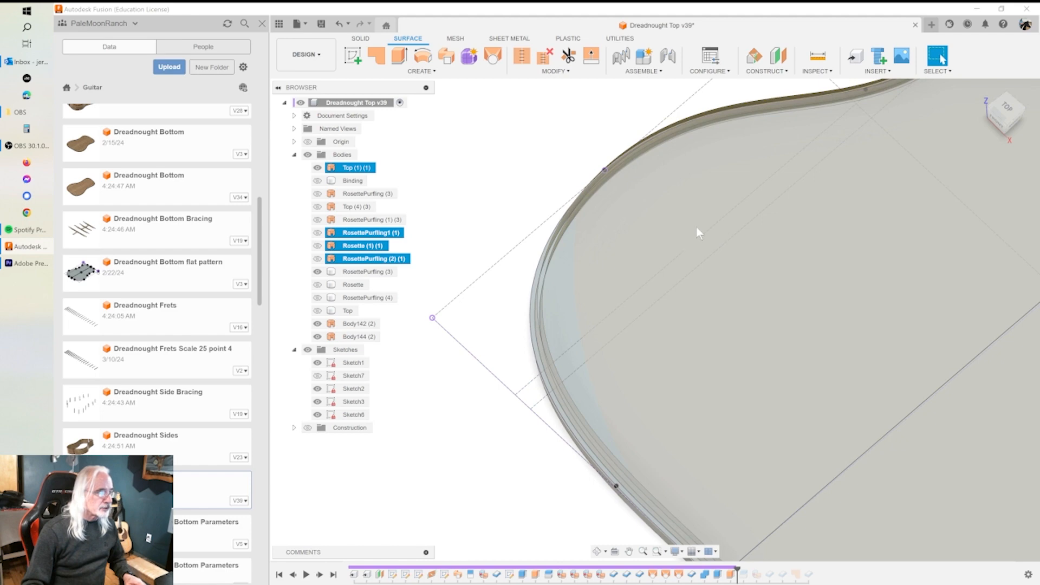
middle_click_drag(661, 268, 603, 209, "shift")
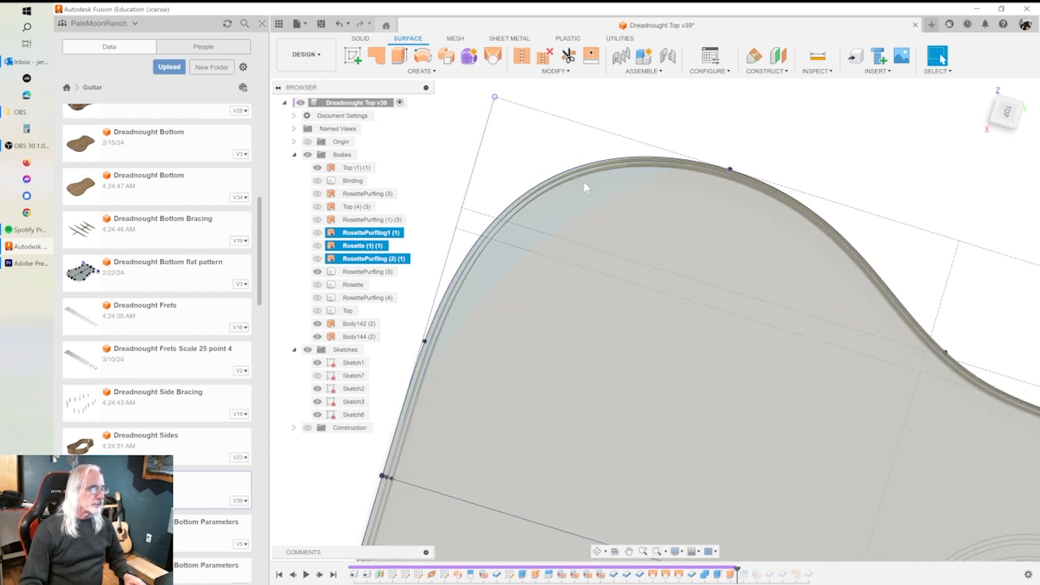
Roll the timeline past the feature that creates the Purfling (1) and Binding (1) (1) surfaces, and show the Bodies folder.
left_click(490, 255, "ctrl")
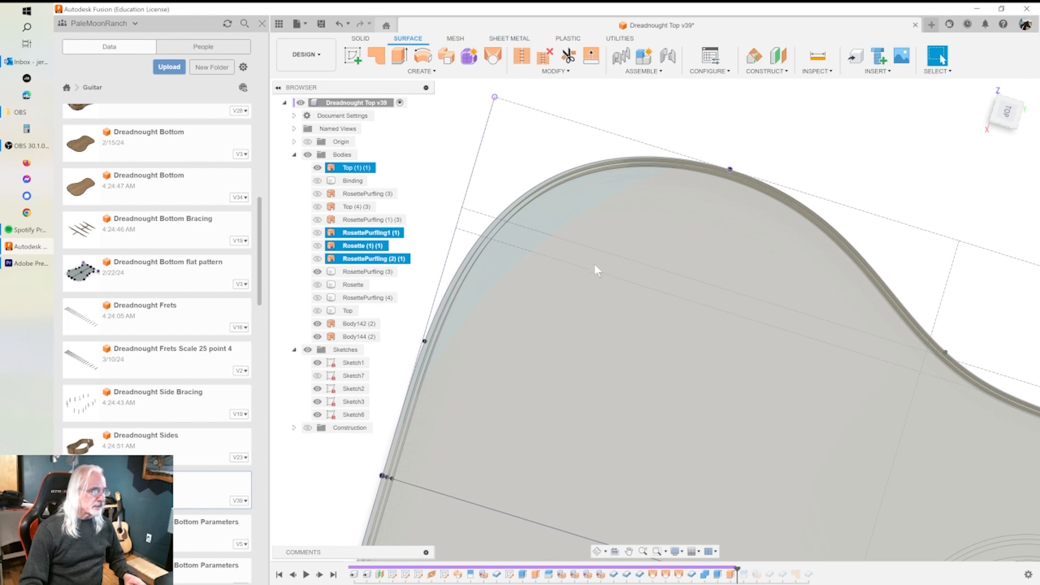
left_click(644, 207, "ctrl")
left_click(722, 476, "ctrl")
left_click(724, 476, "ctrl")
left_click_drag(738, 567, 751, 573)
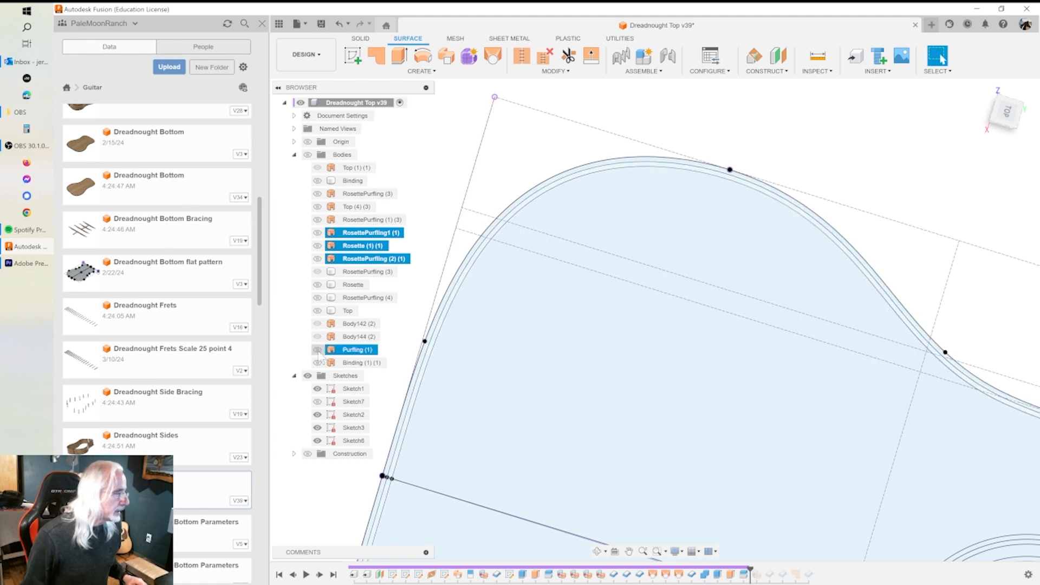
left_click(321, 363, "ctrl")
left_click(320, 364, "ctrl")
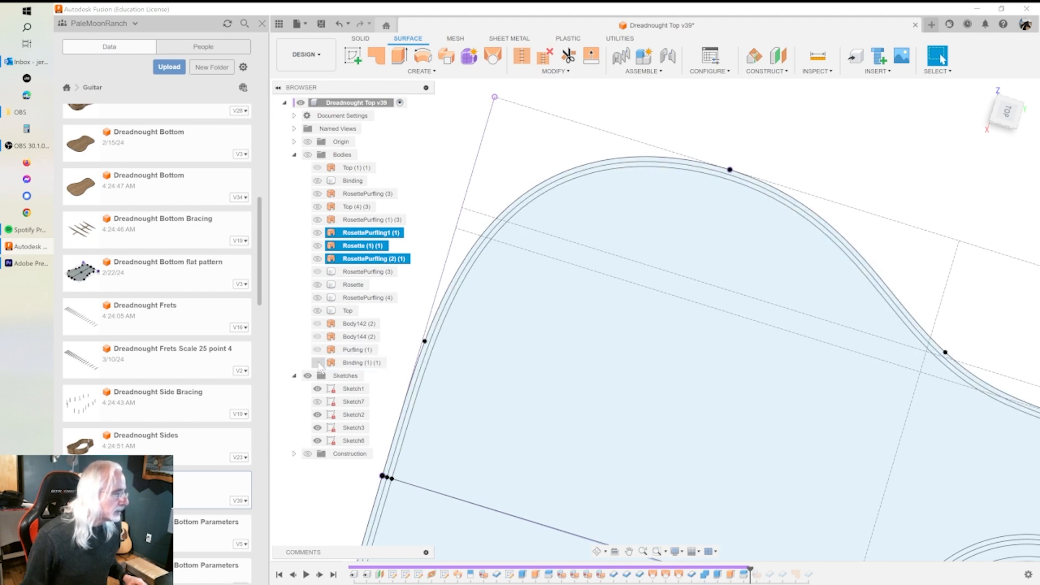
left_click(307, 155)
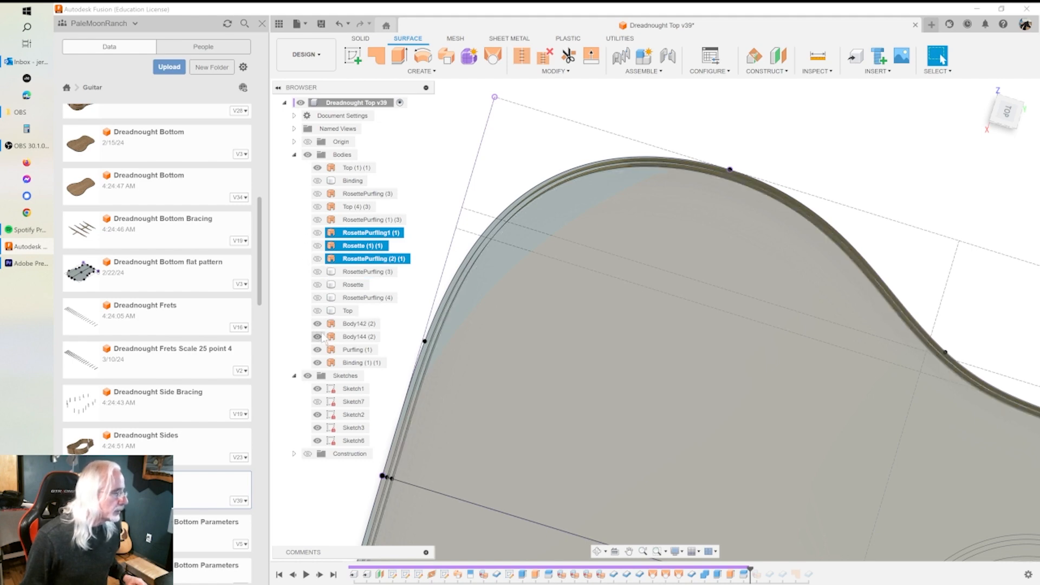
Hide the surface bodies Body142 (2) and Top (1) (1) to isolate the purfling and binding strips along the edge.
left_click(318, 324)
left_click(317, 167)
middle_click_drag(604, 268, 542, 306, "shift")
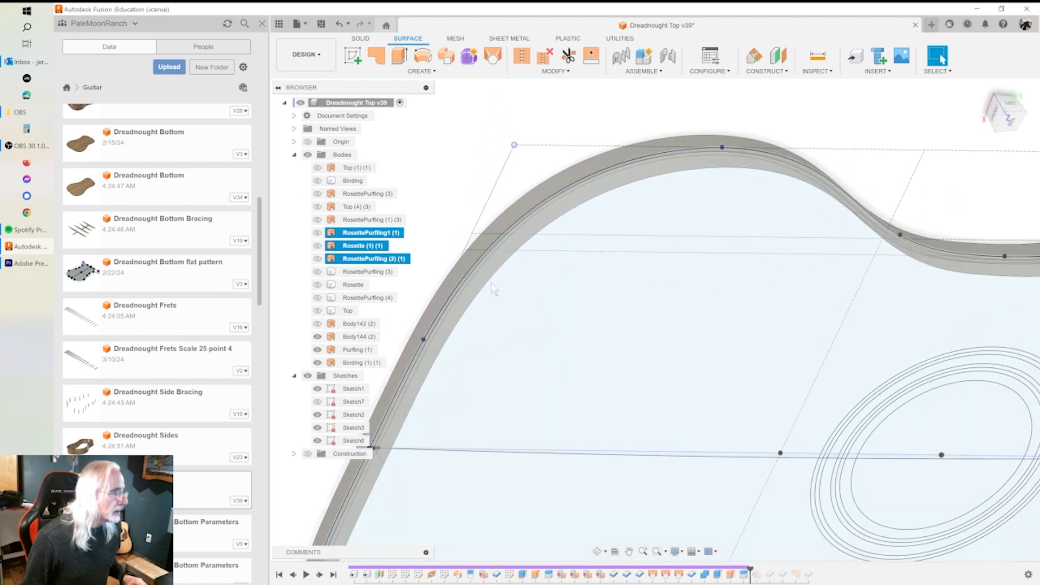
left_click(318, 258)
left_click(318, 233)
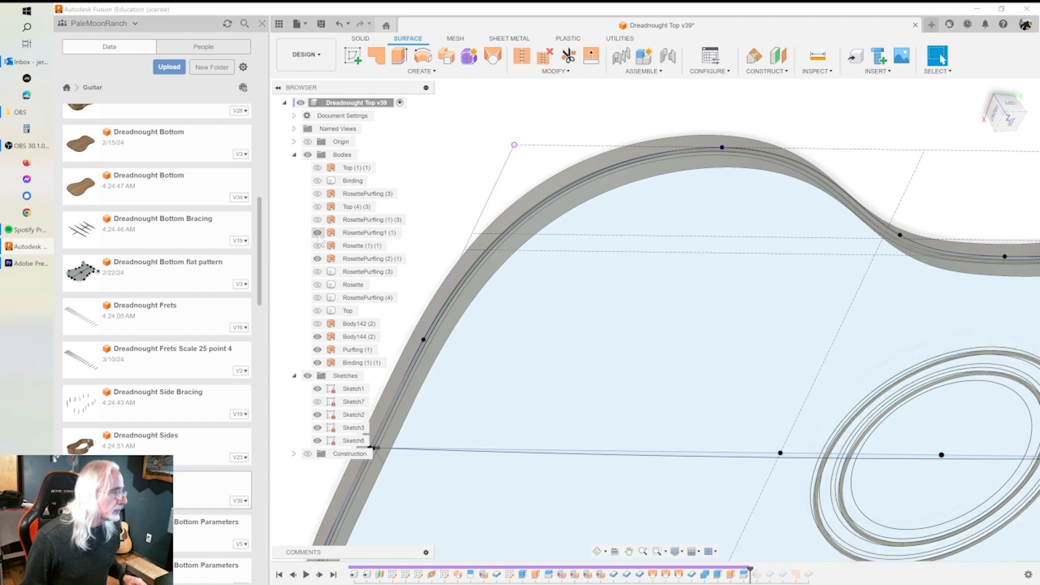
Examine the purfling strip and Body144 (2), and roll the timeline past the removal of Body142 (2) and Body144 (2).
left_click(330, 349)
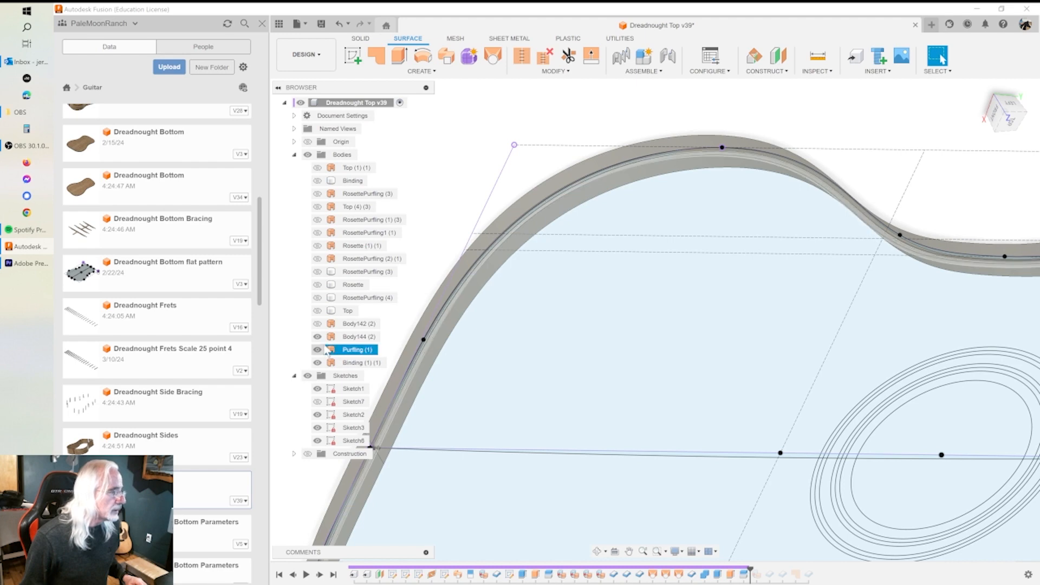
left_click(356, 337)
middle_click_drag(940, 58, 943, 58, "shift")
middle_click_drag(435, 318, 449, 269, "shift")
left_click_drag(450, 270, 466, 244)
key("Escape")
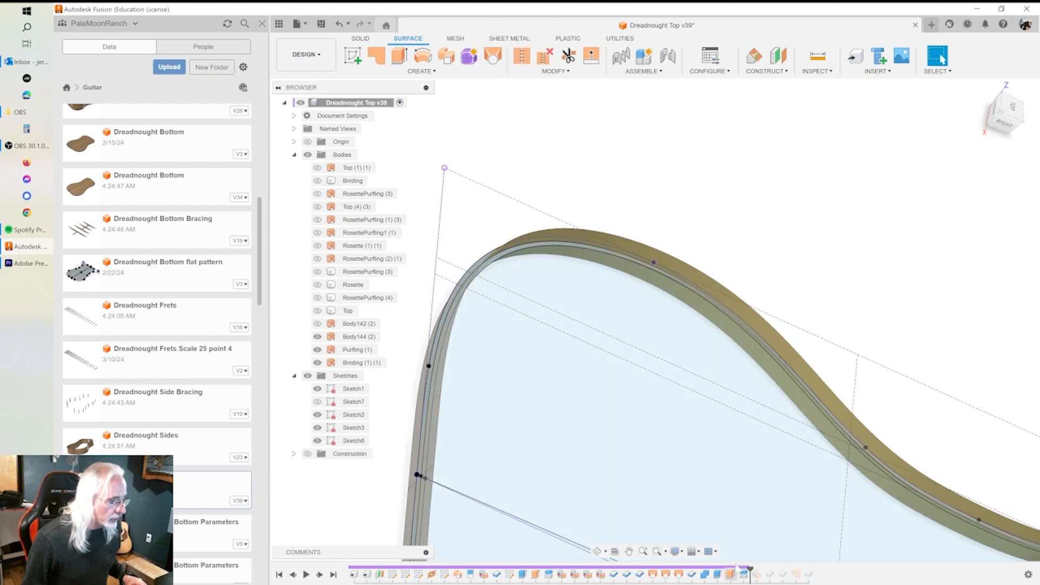
left_click_drag(751, 567, 756, 562)
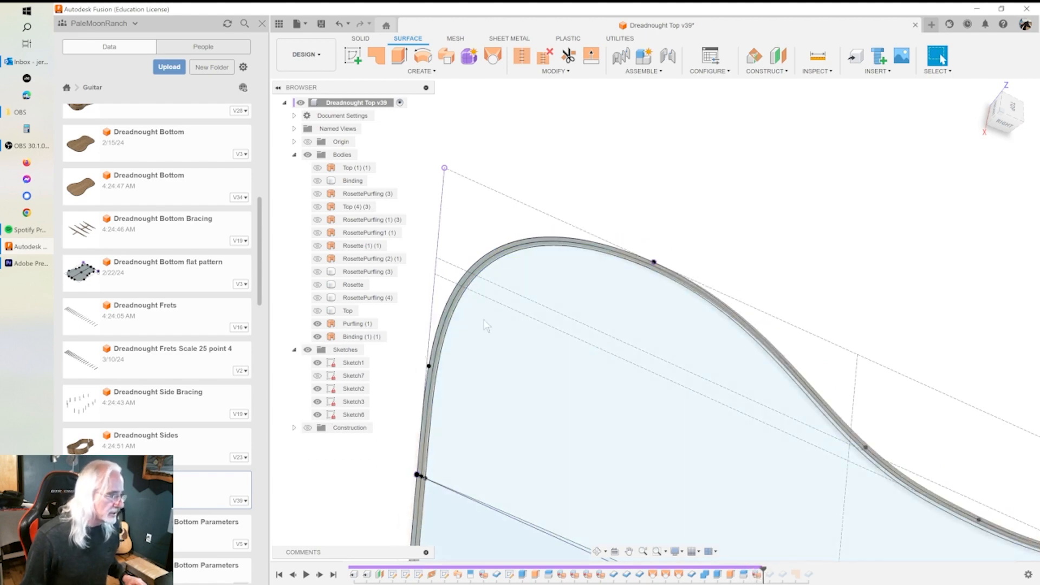
Compare the edge strips with the domed surface Top (1) (1) by showing it briefly and hiding it again.
middle_click_drag(464, 294, 645, 79, "shift")
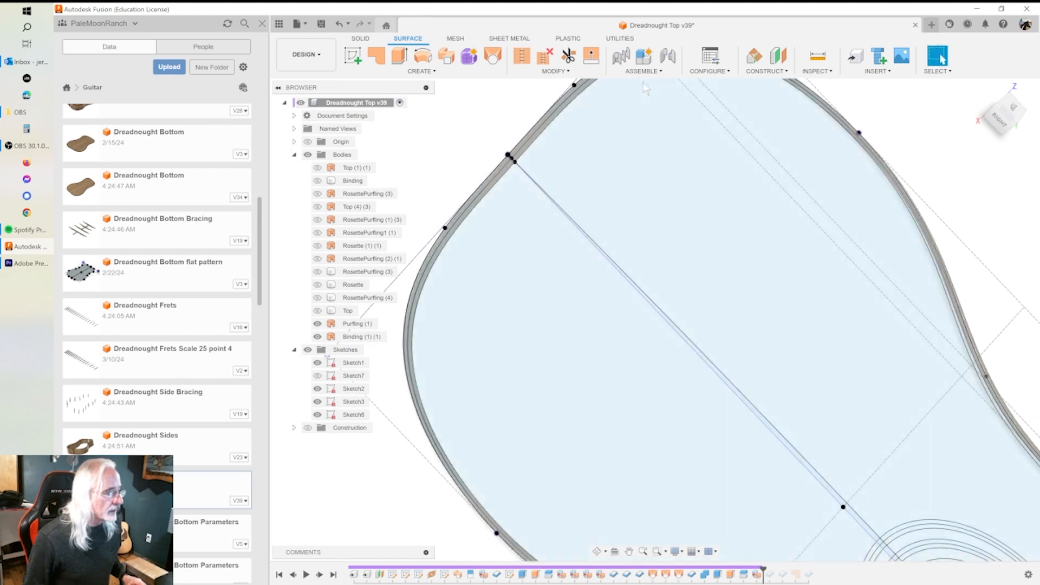
left_click(317, 167)
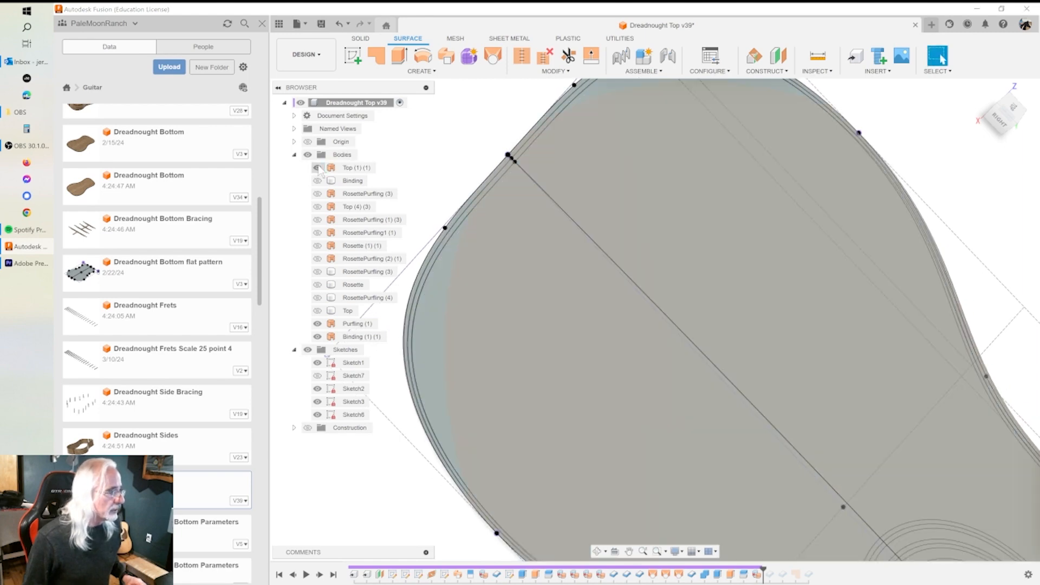
left_click(318, 168)
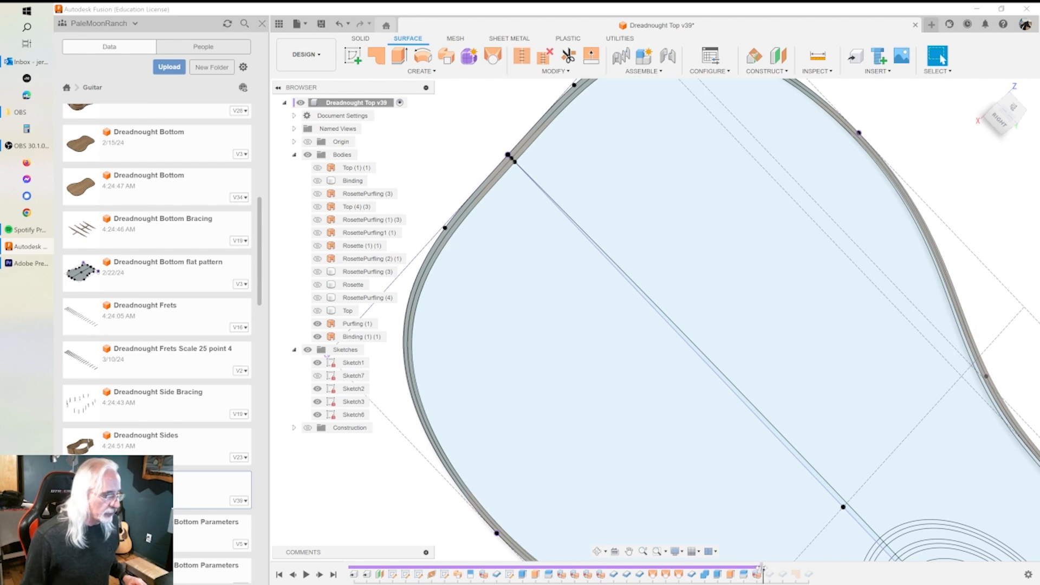
Roll the timeline past the feature that creates the solid body Purfling (2), and show the Bodies folder.
left_click_drag(763, 568, 777, 568)
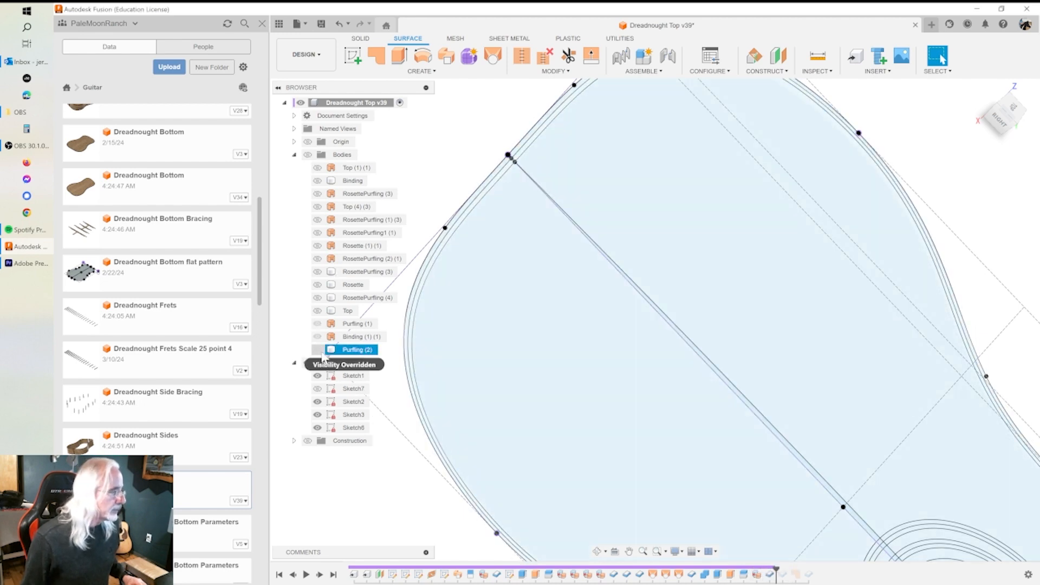
left_click(308, 155)
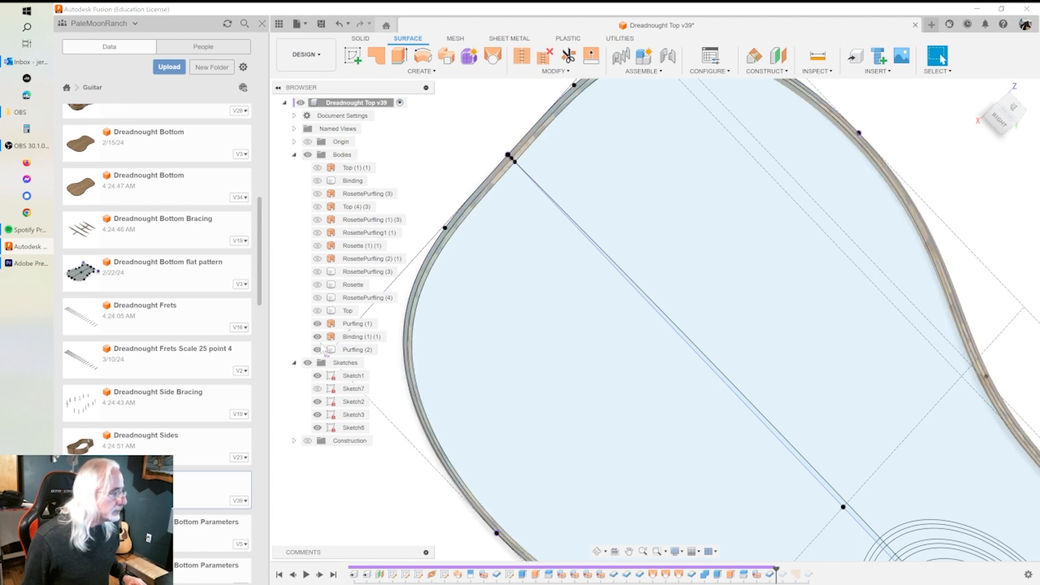
Examine the thickness and curvature of the solid purfling strip around the guitar's perimeter from several angles.
middle_click_drag(509, 317, 547, 315, "shift")
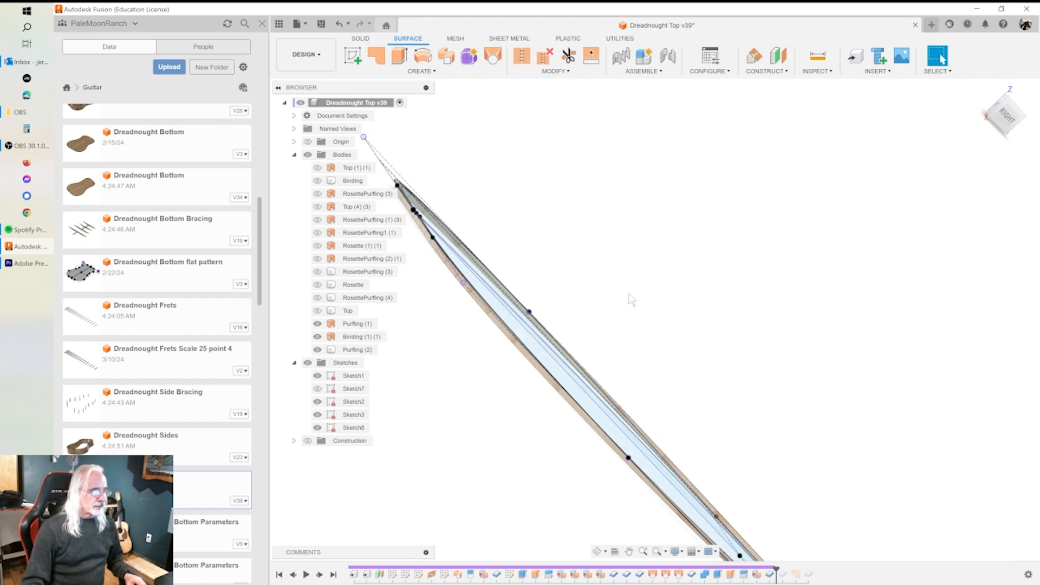
mouse_move(613, 326)
middle_mouse_down("shift")
mouse_move(599, 339)
mouse_move(620, 336)
middle_mouse_up("shift")
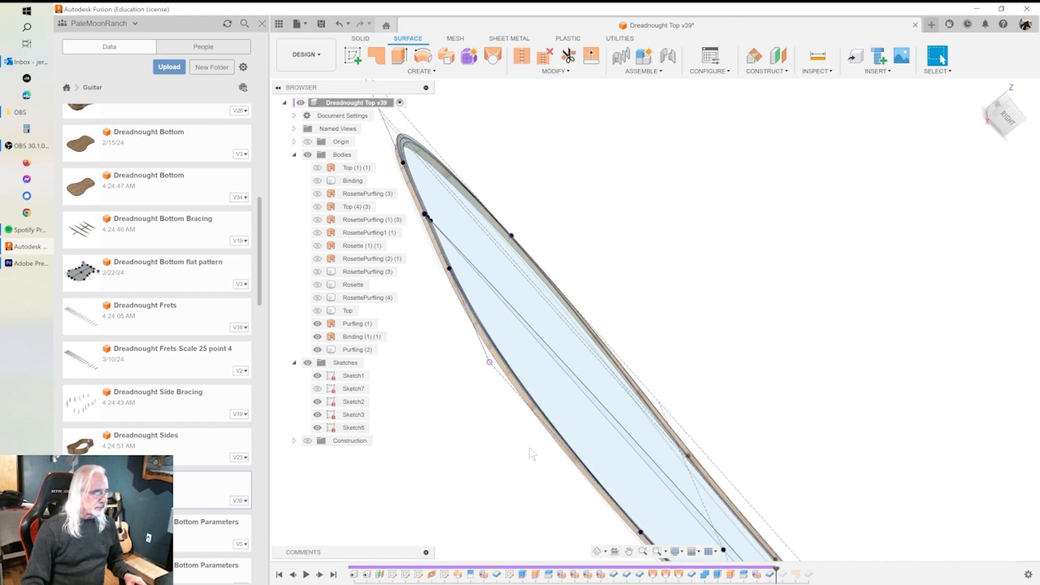
middle_click_drag(538, 442, 562, 459, "shift")
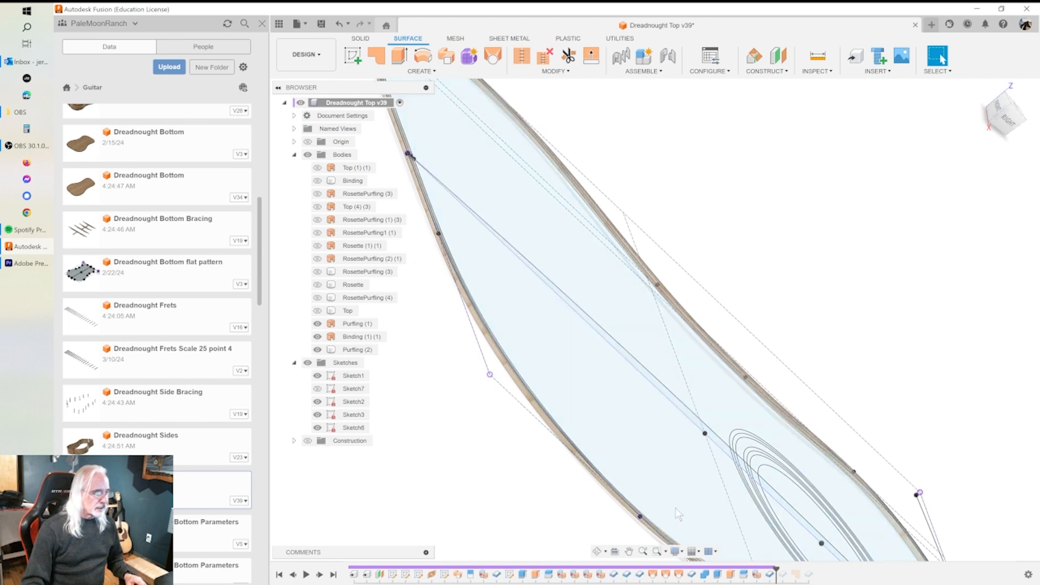
middle_click_drag(675, 508, 744, 428, "shift")
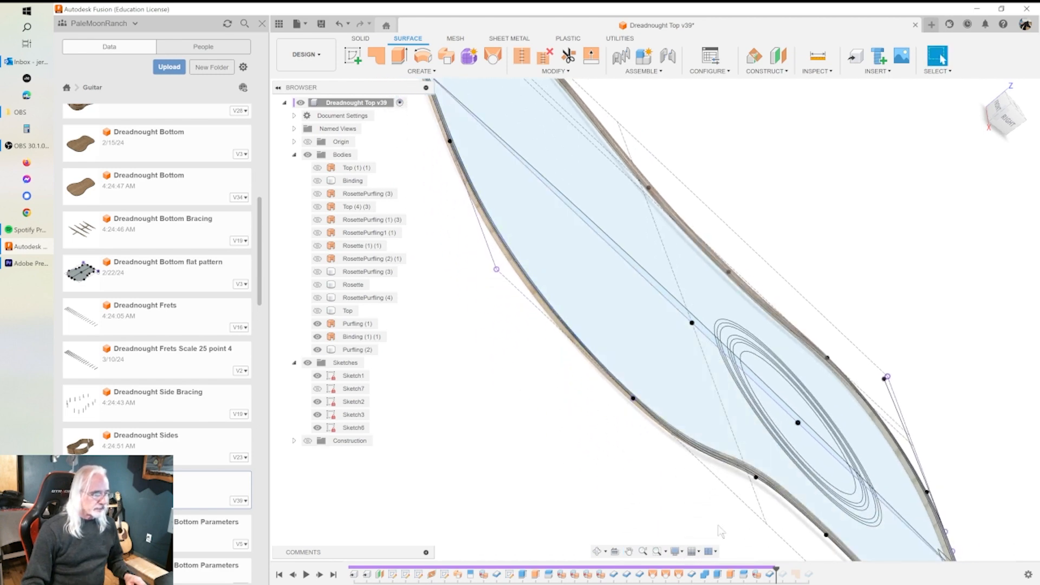
middle_click_drag(785, 537, 727, 532, "shift")
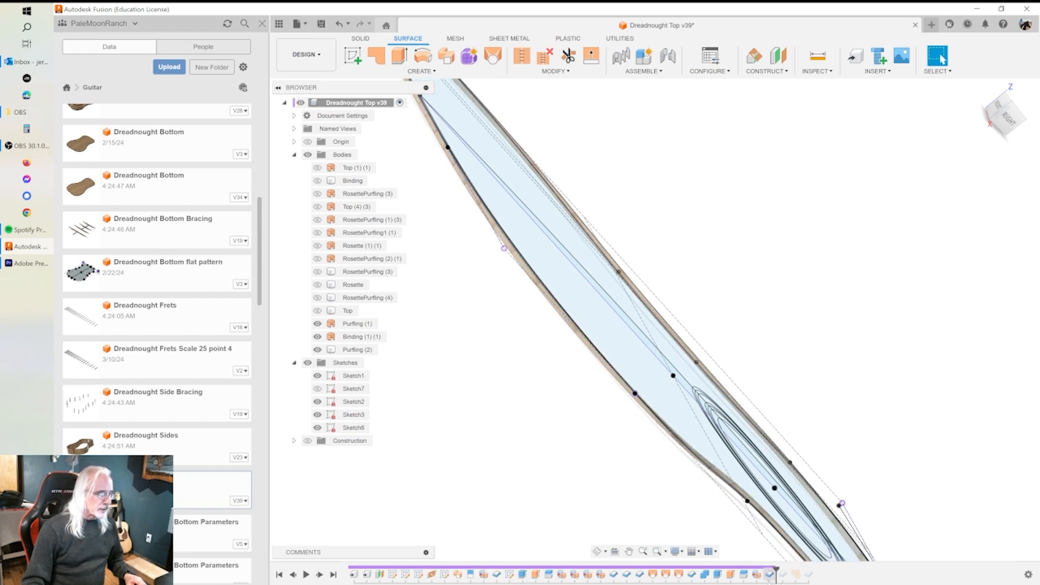
left_click(616, 388)
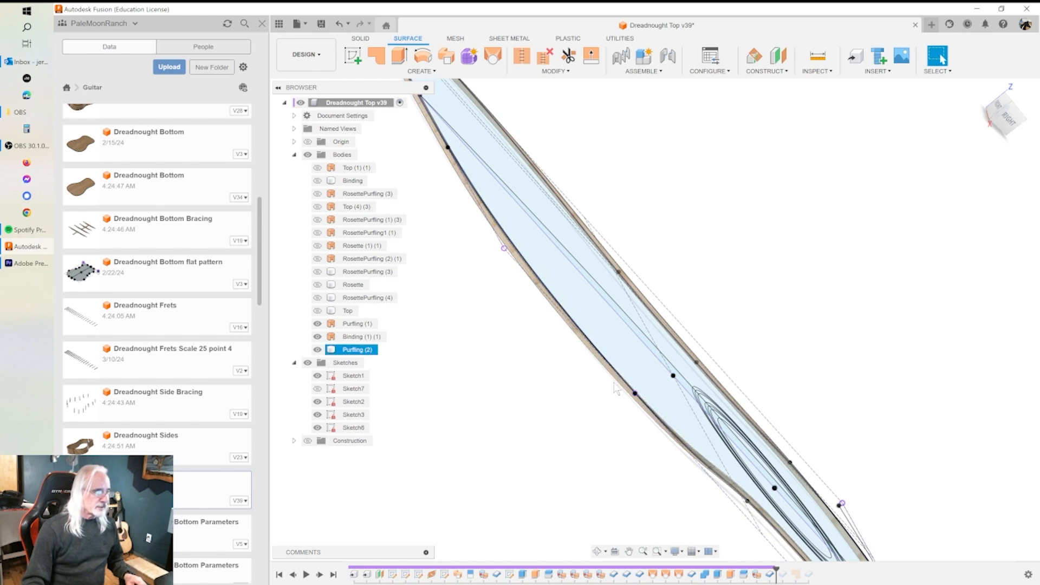
mouse_move(615, 388)
middle_mouse_down("shift")
mouse_move(611, 398)
mouse_move(624, 401)
middle_mouse_up("shift")
key("Escape")
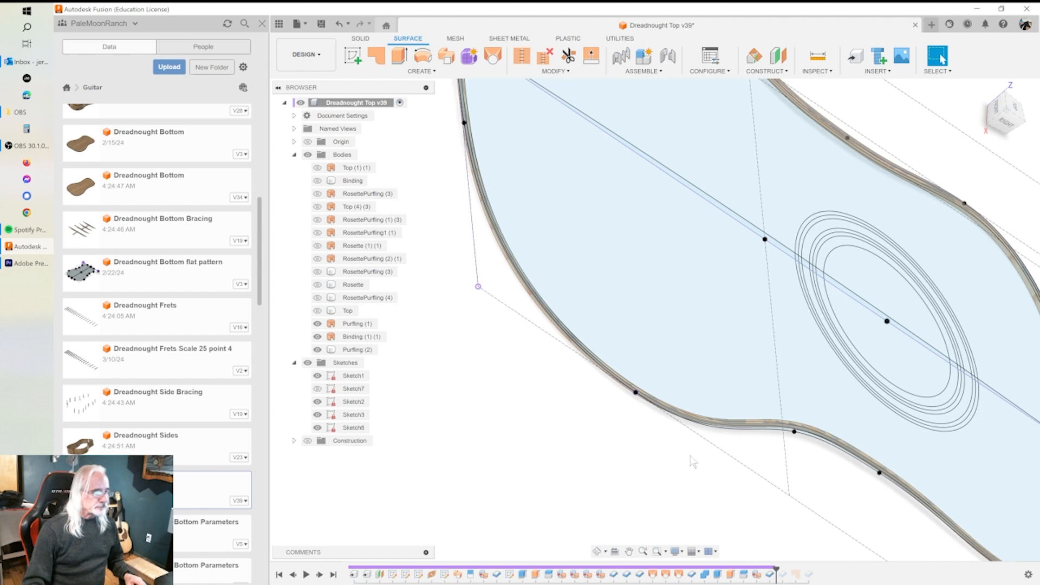
scroll(705, 483, "down", 2)
mouse_move(749, 512)
middle_mouse_down("shift")
mouse_move(708, 483)
mouse_move(744, 499)
mouse_move(724, 476)
mouse_move(743, 497)
middle_mouse_up("shift")
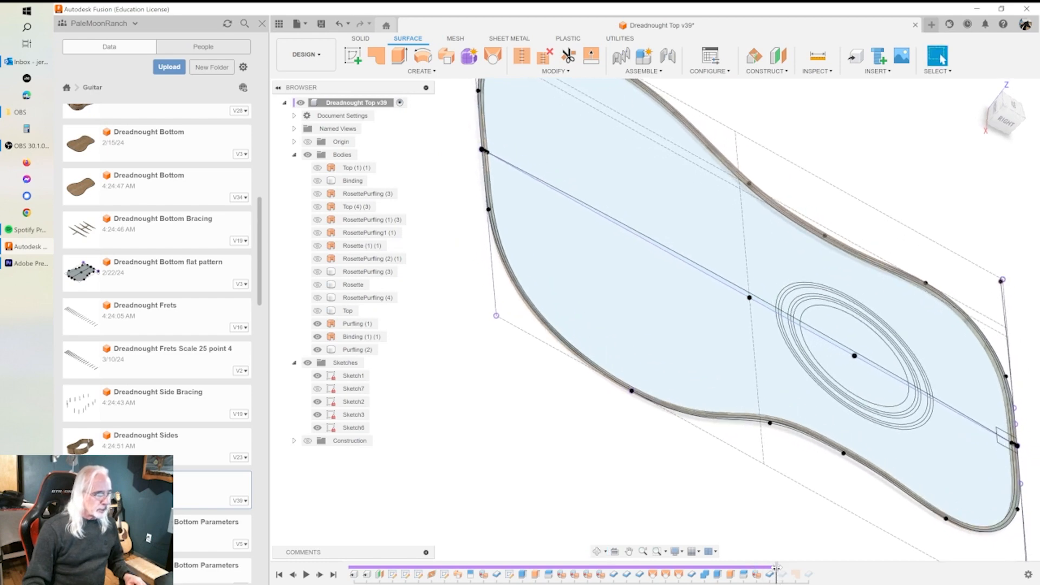
Roll the timeline past the feature that creates the solid perimeter binding, and show the Bodies folder to inspect the strip.
left_click_drag(776, 567, 790, 569)
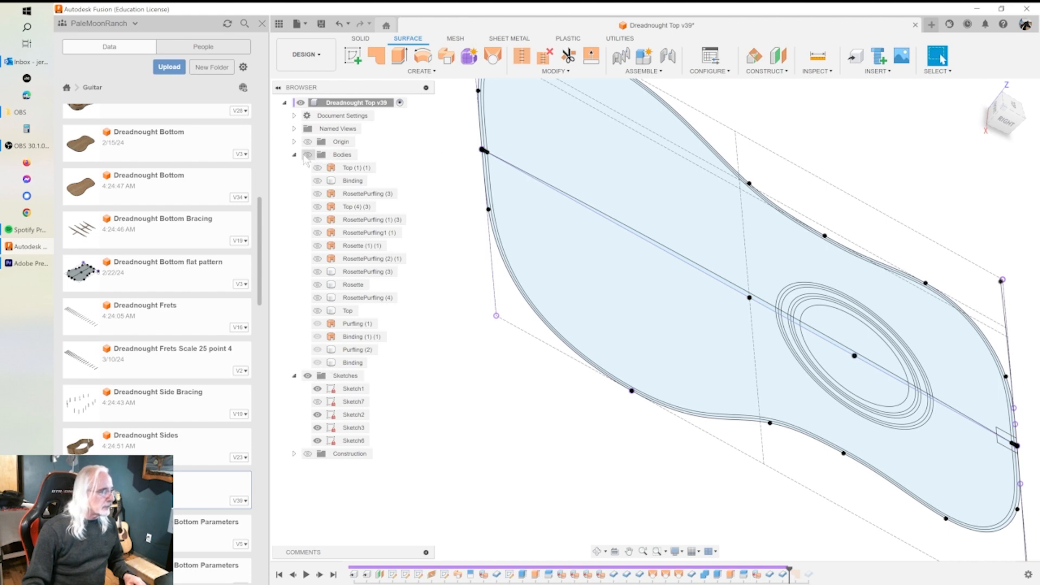
left_click(307, 155)
middle_click_drag(533, 301, 557, 298, "shift")
scroll(565, 210, "up", 3)
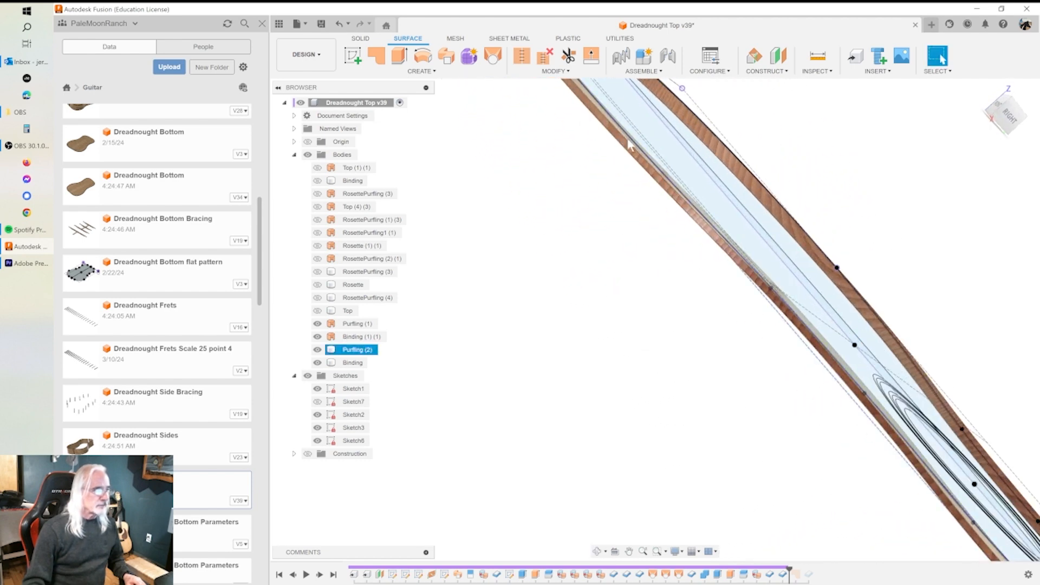
middle_click_drag(536, 153, 543, 175, "shift")
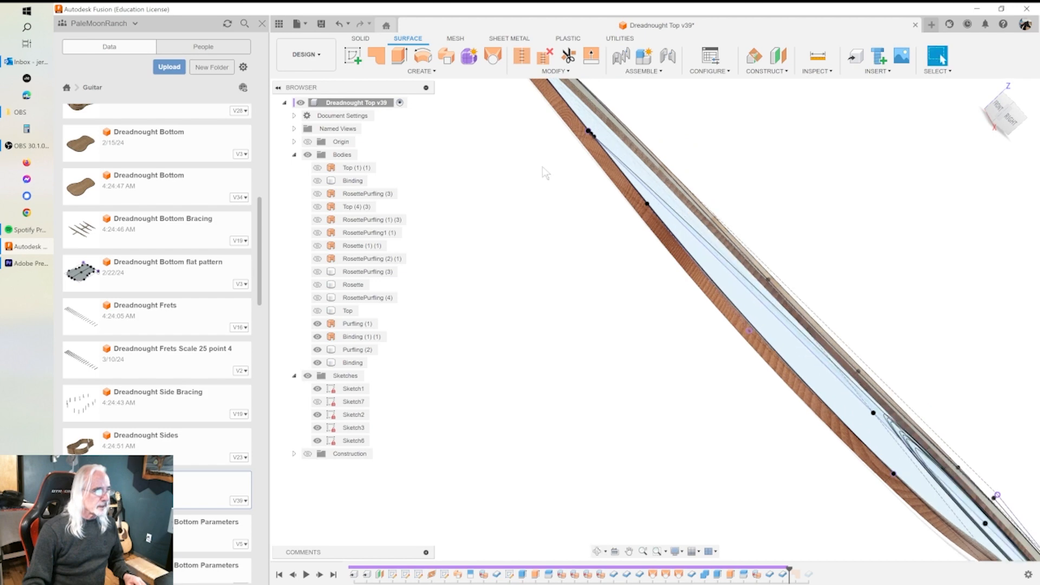
Hide the surface bodies Binding (1) (1) and Purfling (1), leaving the solid edge strips.
left_click(318, 337)
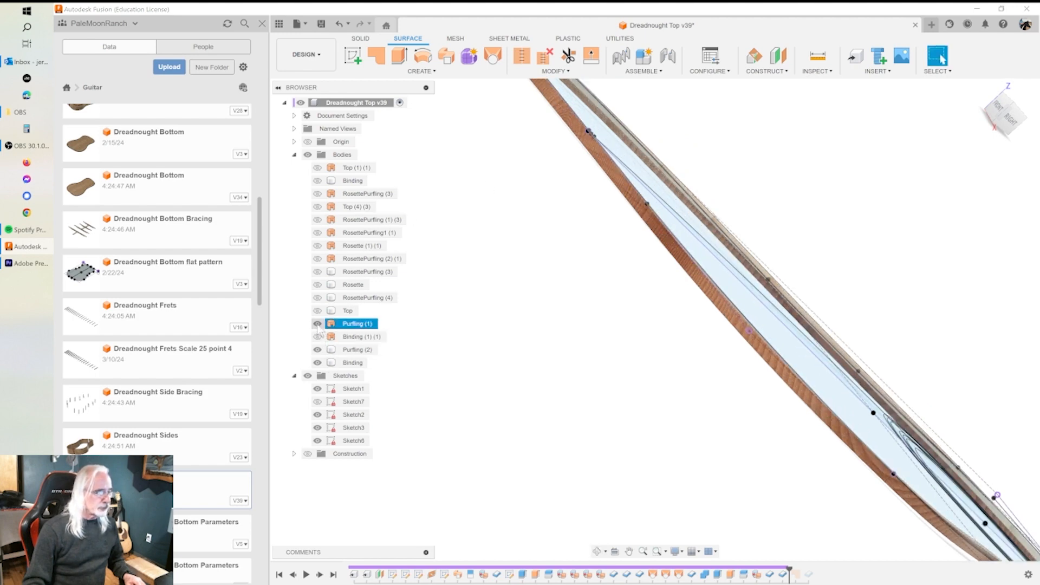
left_click(318, 324)
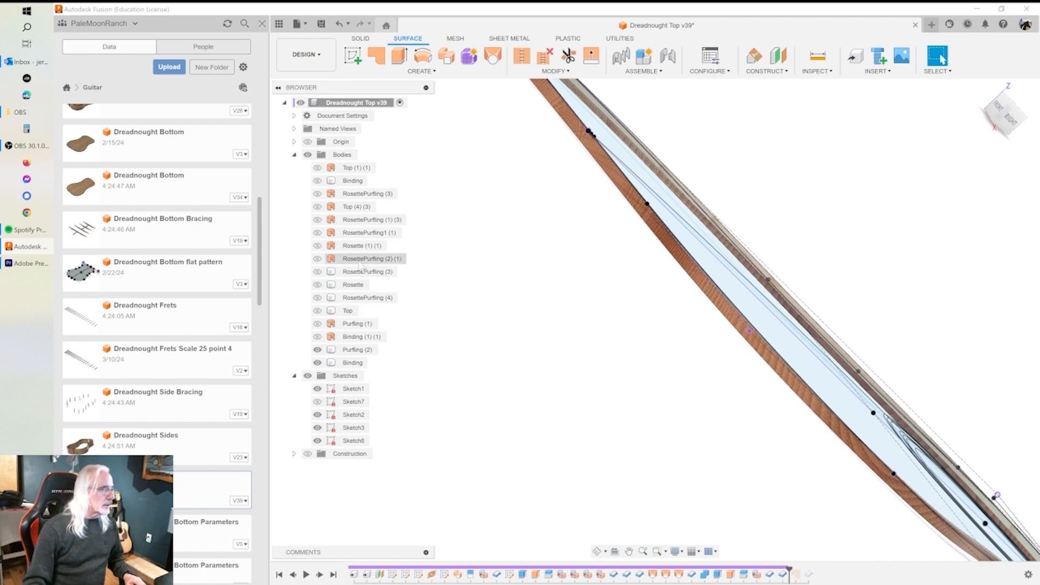
middle_click_drag(515, 225, 472, 235, "shift")
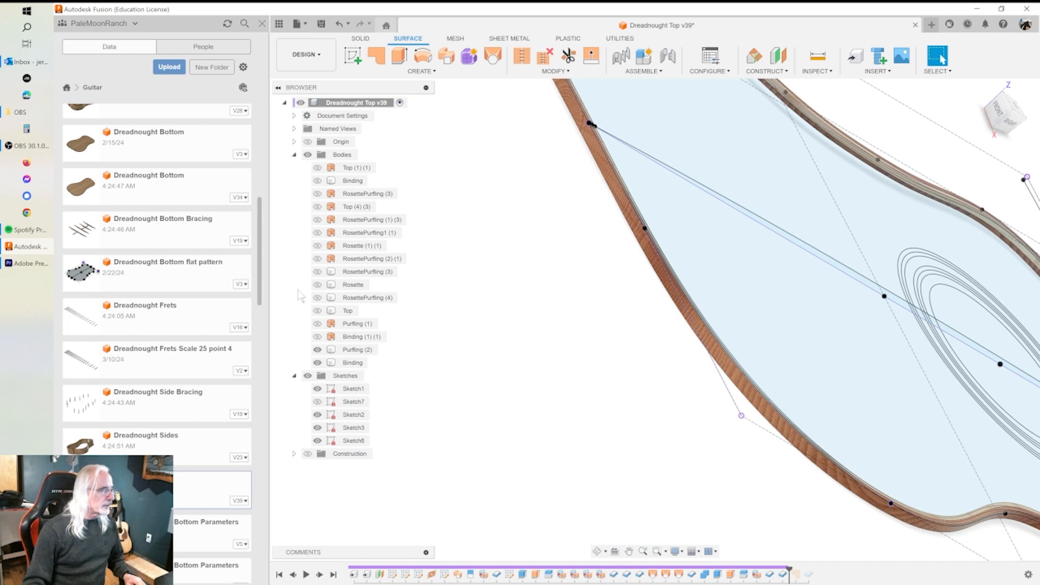
Show the solid bodies Top, Rosette, RosettePurfling (3) and RosettePurfling (4) together with the edge strips.
left_click(317, 311)
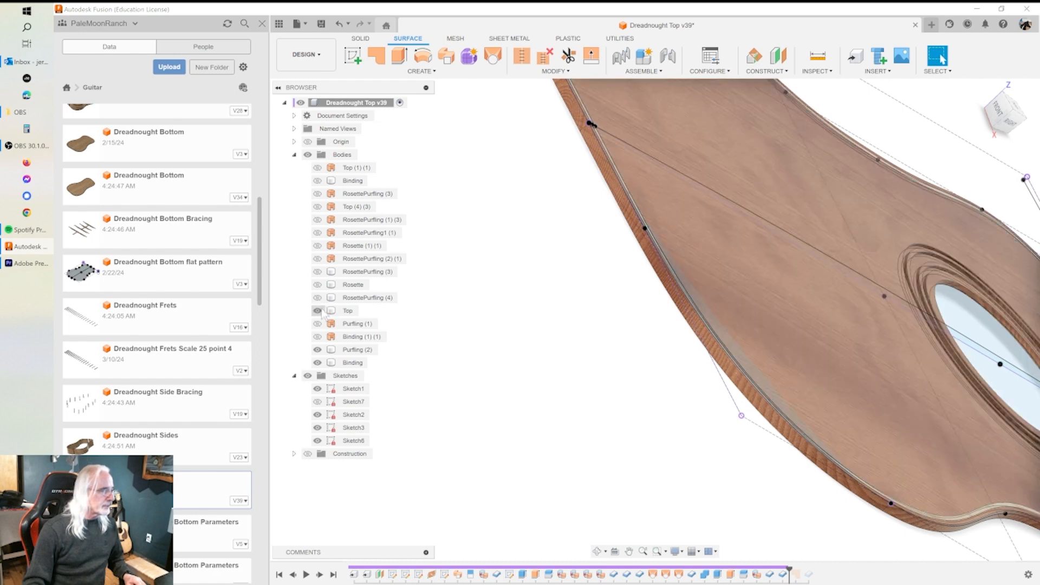
left_click(317, 285)
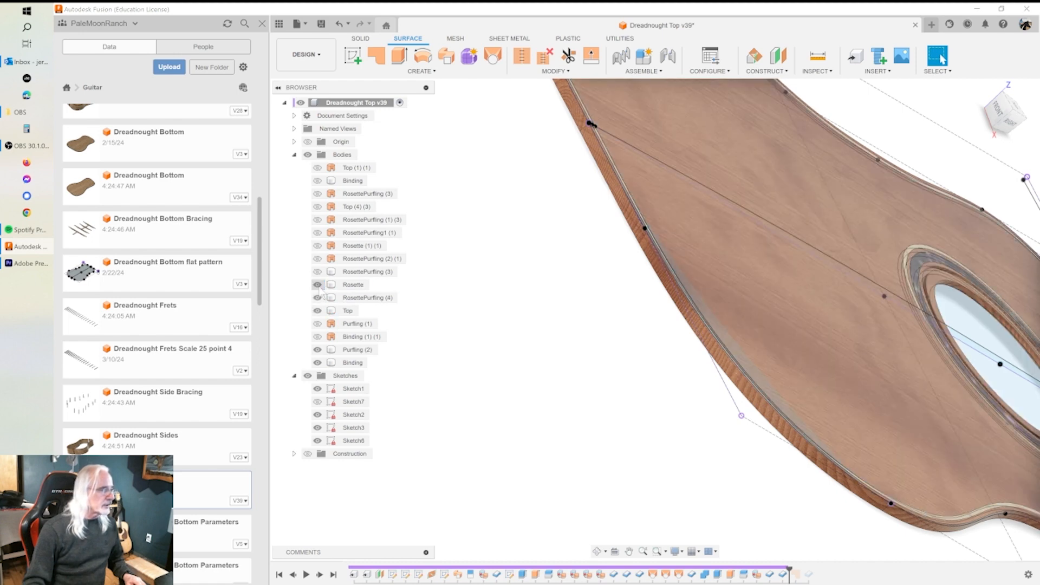
middle_click_drag(626, 233, 700, 268, "shift")
left_click(317, 180)
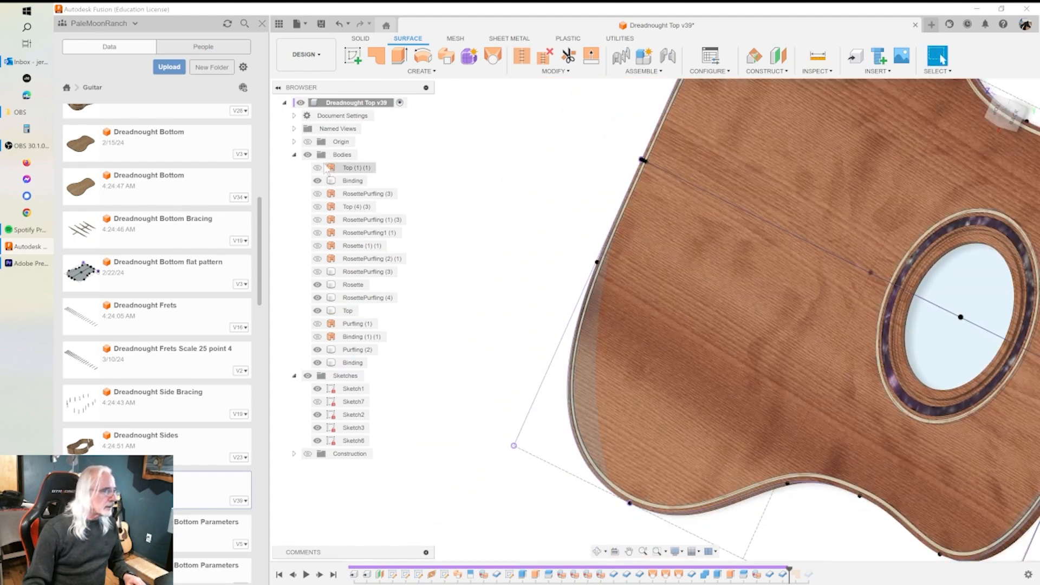
left_click(318, 271)
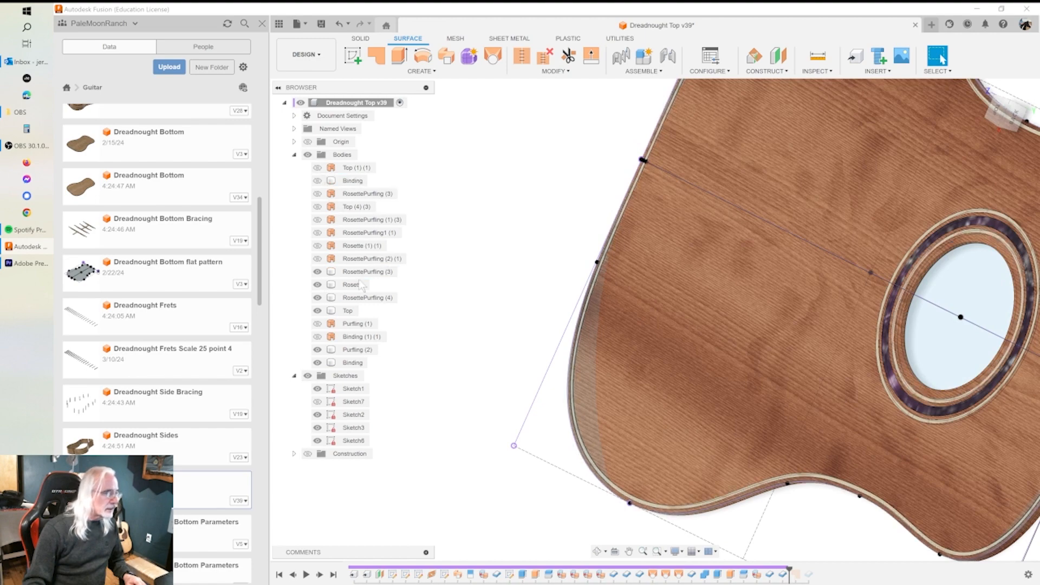
Hide the Sketches folder and examine the assembled top with its rosette, purfling and binding, including straight from above.
scroll(441, 302, "up", 5)
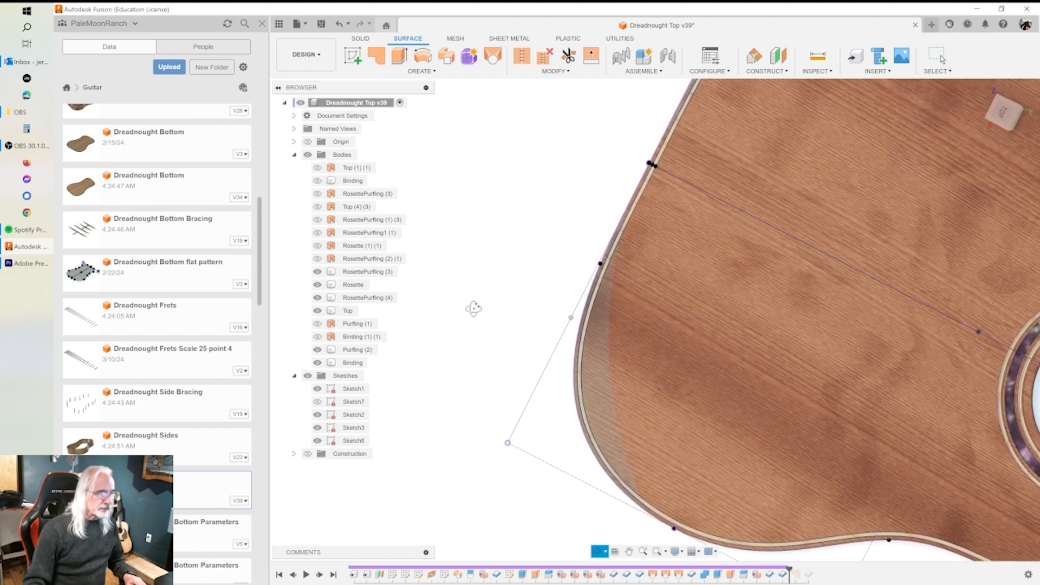
middle_click_drag(572, 329, 530, 302)
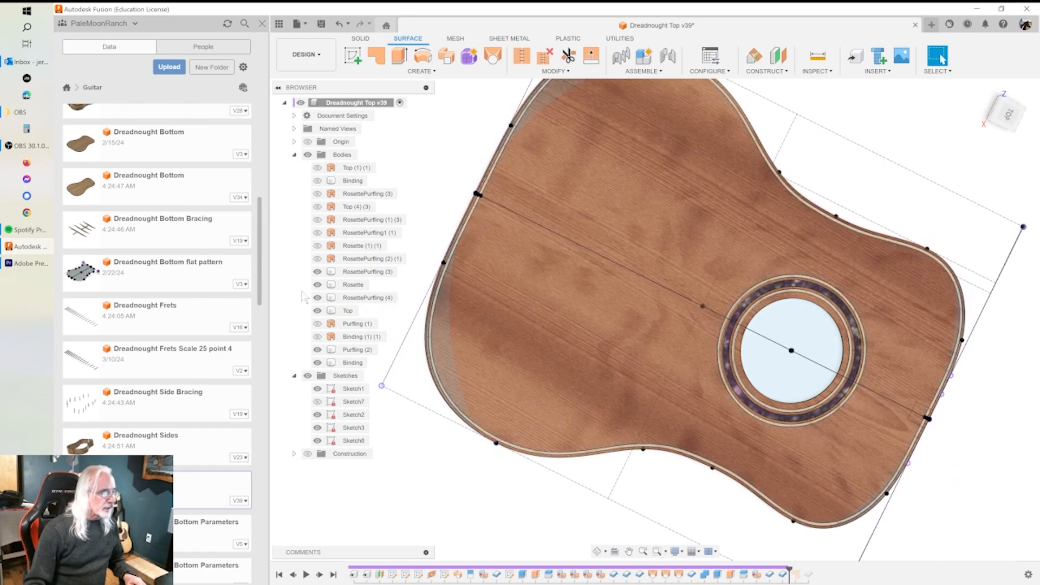
left_click(307, 376)
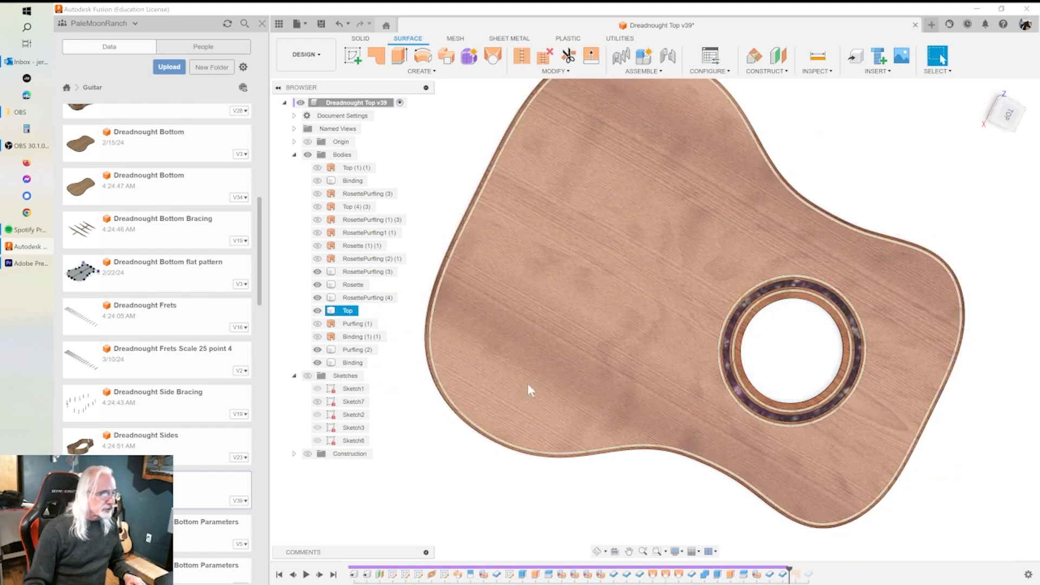
mouse_move(528, 383)
middle_mouse_down("shift")
mouse_move(545, 451)
mouse_move(535, 457)
mouse_move(425, 415)
mouse_move(465, 372)
mouse_move(462, 319)
mouse_move(492, 344)
mouse_move(479, 372)
middle_mouse_up("shift")
key("Escape")
scroll(684, 219, "up", 5)
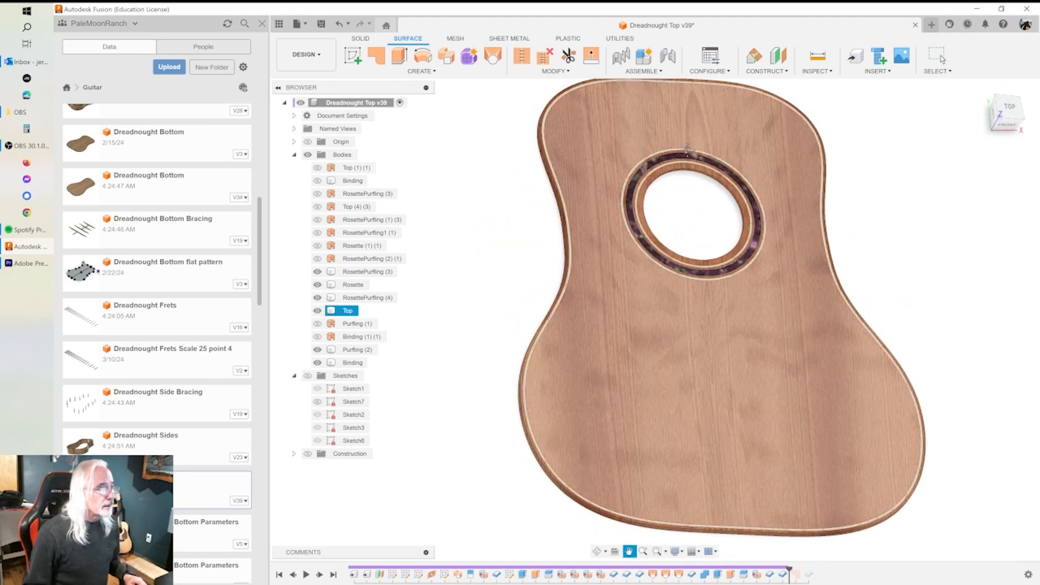
left_click(767, 146)
scroll(747, 153, "up", 4)
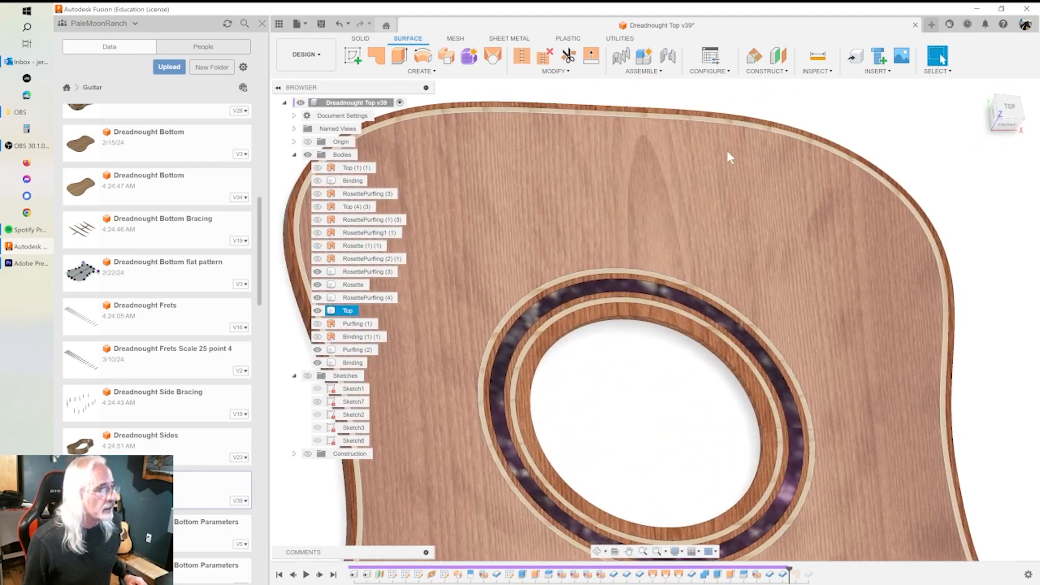
left_click(1011, 107)
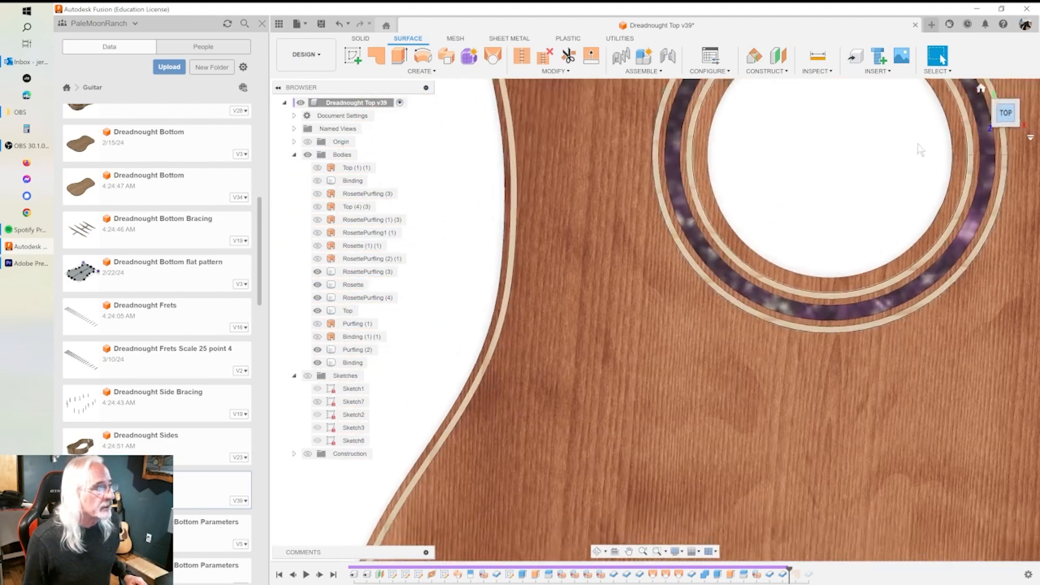
middle_click_drag(766, 105, 681, 537)
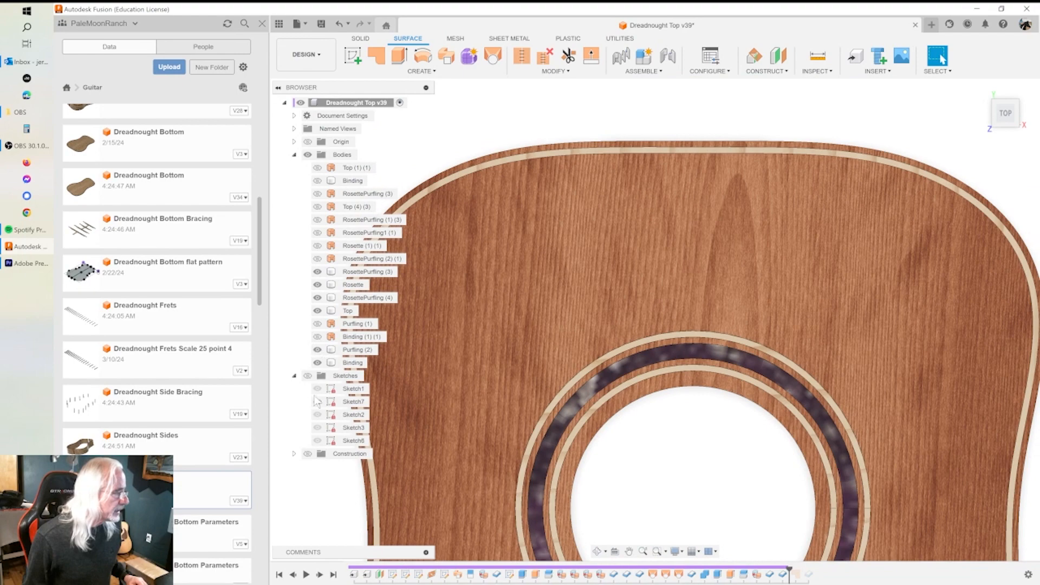
Show the Sketches folder, and hide the solid bodies Top, Purfling (2) and the perimeter Binding.
left_click(308, 375)
left_click(348, 310)
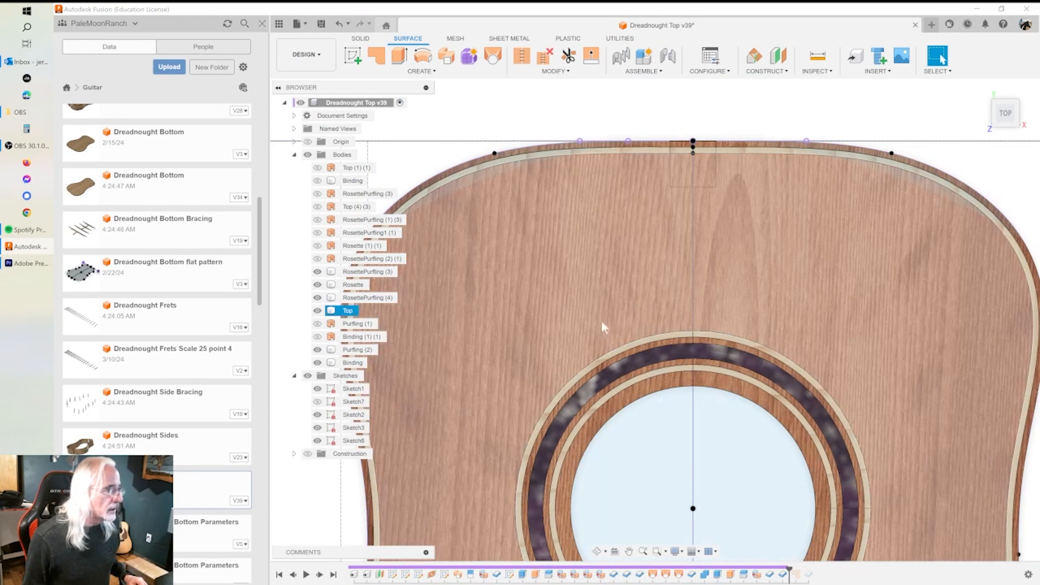
left_click(687, 156)
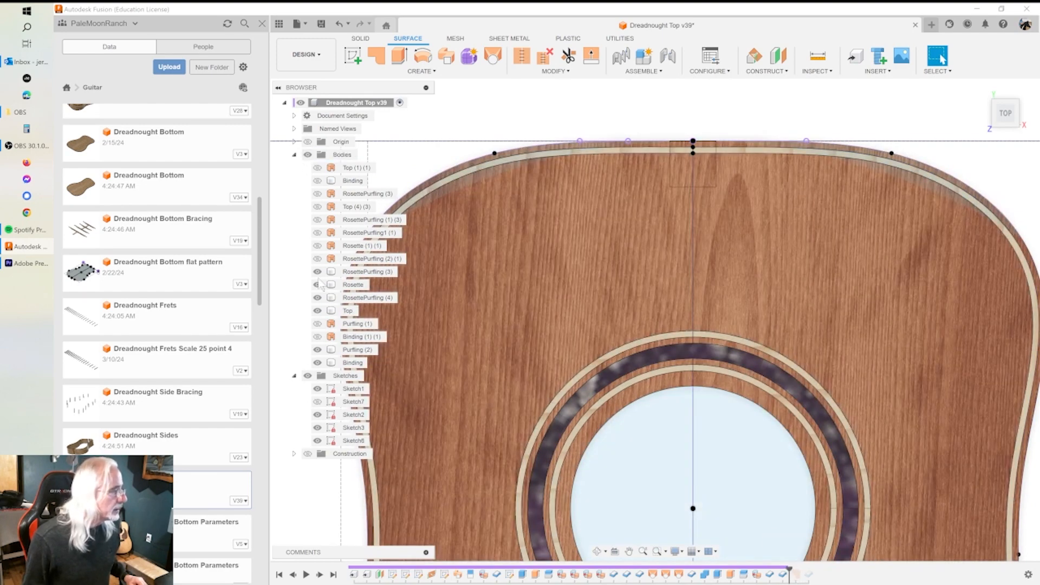
left_click(319, 350)
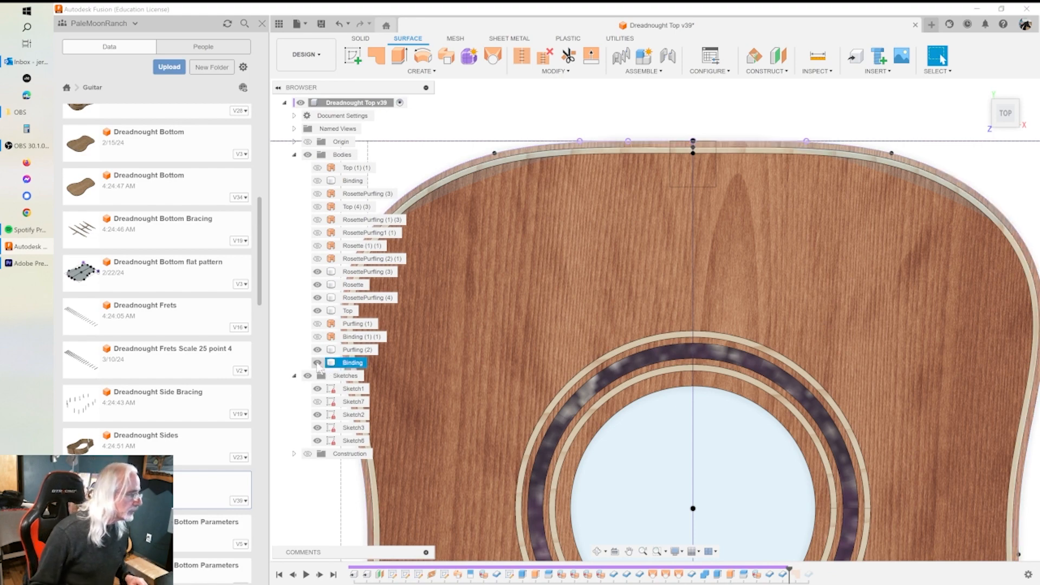
left_click(318, 349)
left_click(317, 311)
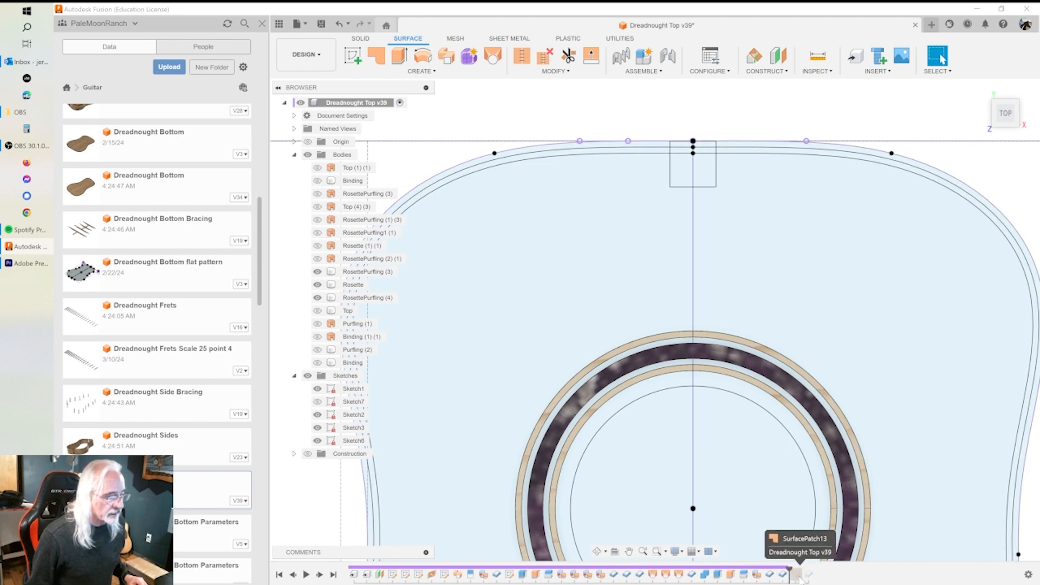
Roll the history forward past the rectangular surface patch at the neck end, show it, and review its four boundary curves.
left_click_drag(790, 569, 794, 569)
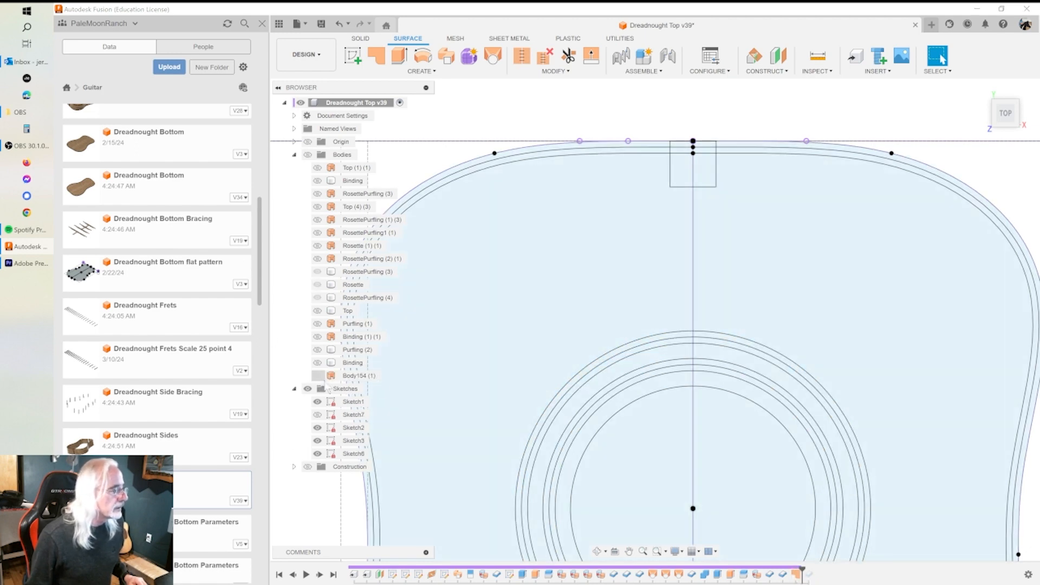
left_click(307, 154)
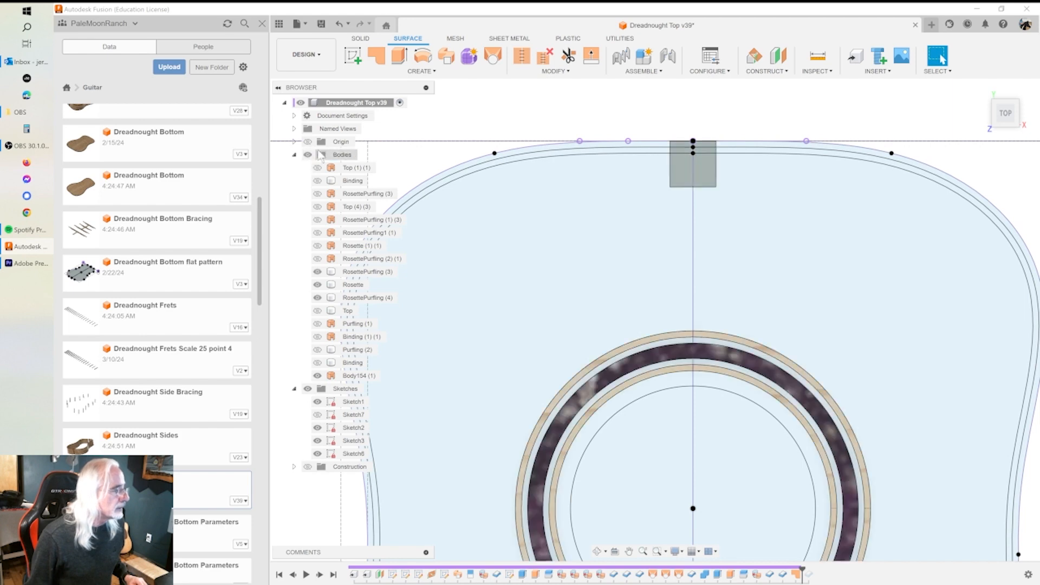
middle_click_drag(734, 179, 735, 460, "shift")
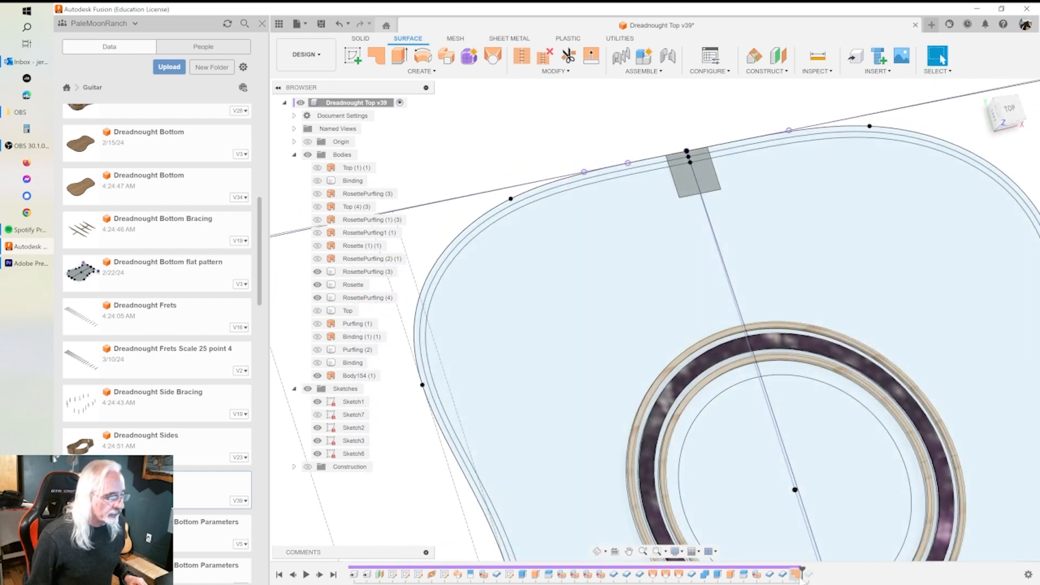
double_click(509, 575)
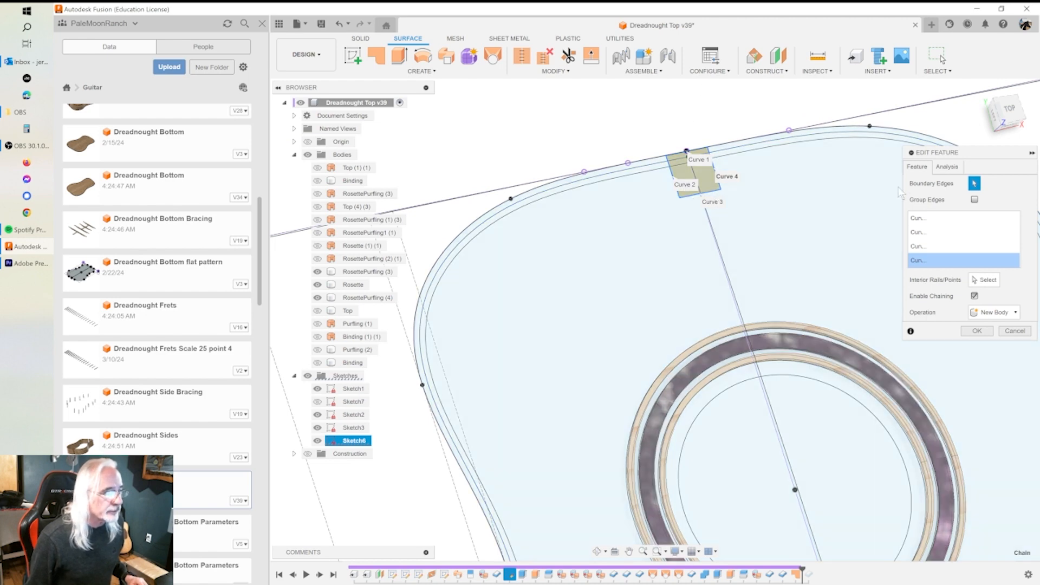
left_click(991, 332)
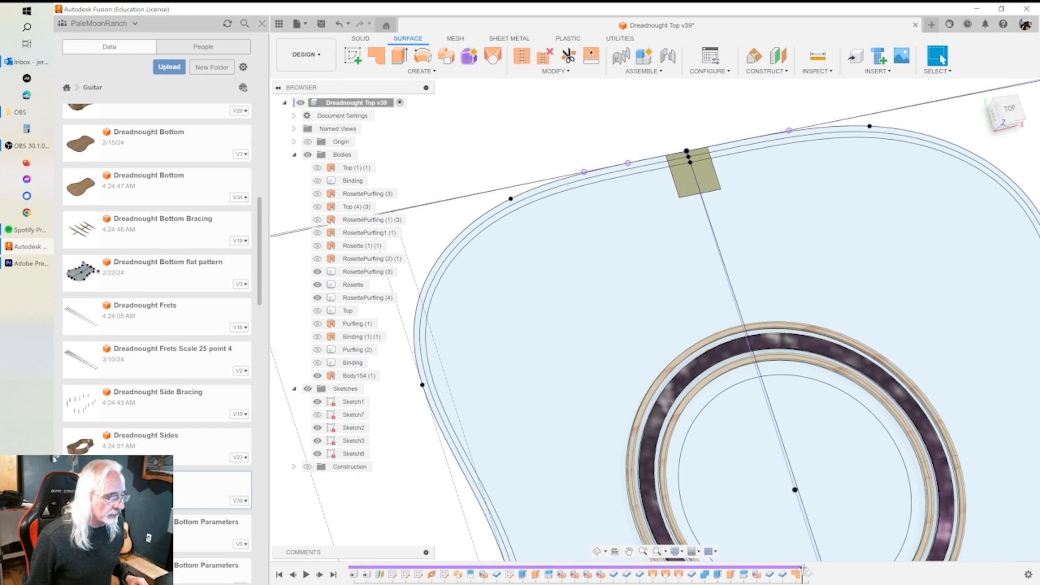
Step the history past the Thicken feature and back before it, and show the solid bodies Top, Purfling (2) and Binding.
left_click_drag(804, 569, 809, 568)
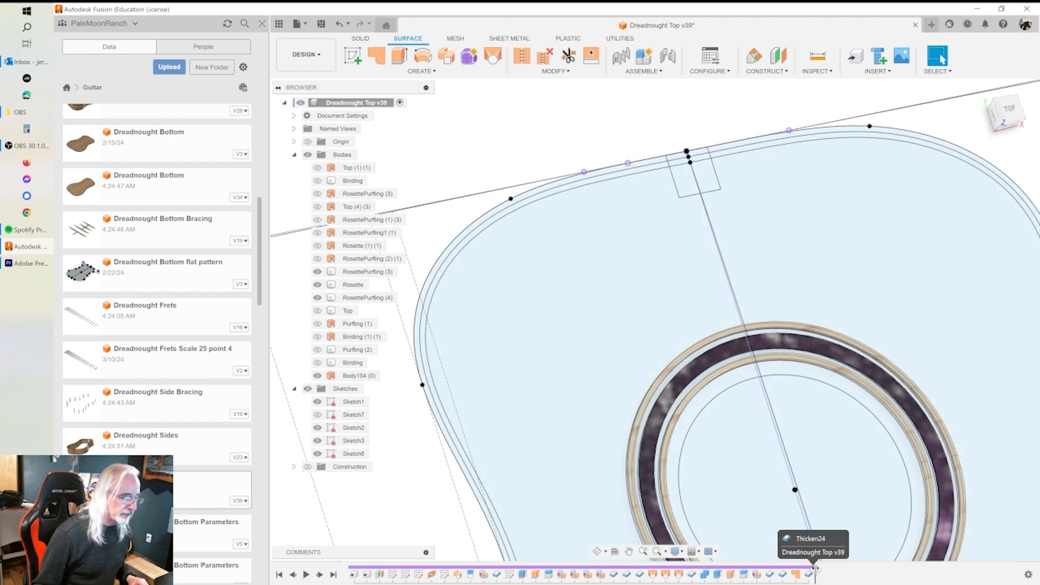
left_click_drag(815, 570, 802, 570)
left_click(318, 313)
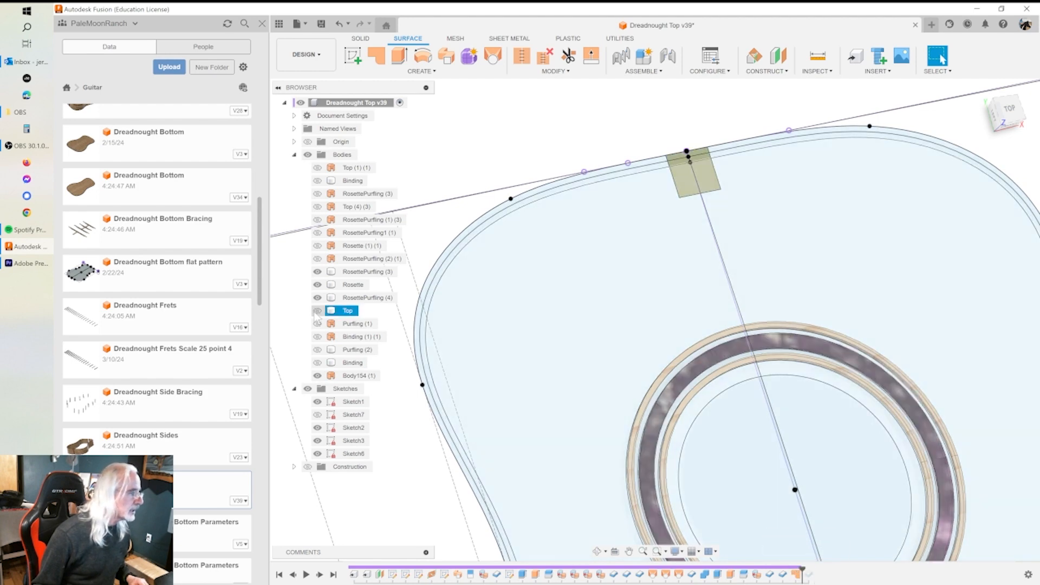
left_click(317, 312)
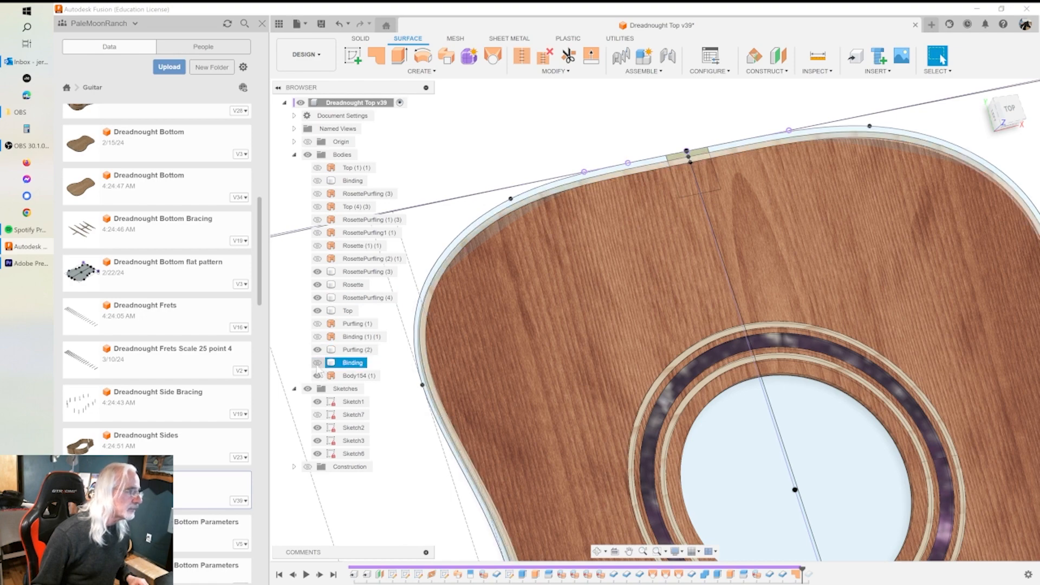
left_click(317, 364)
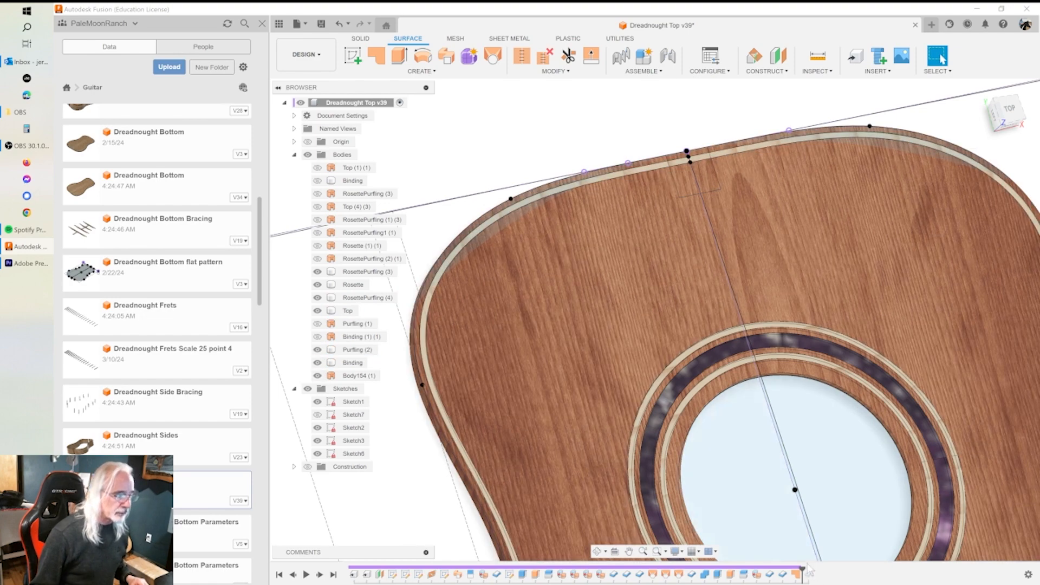
Roll the history forward to the Thicken feature and review its symmetric 0.375 in cut at the neck end, keeping its settings.
double_click(808, 574)
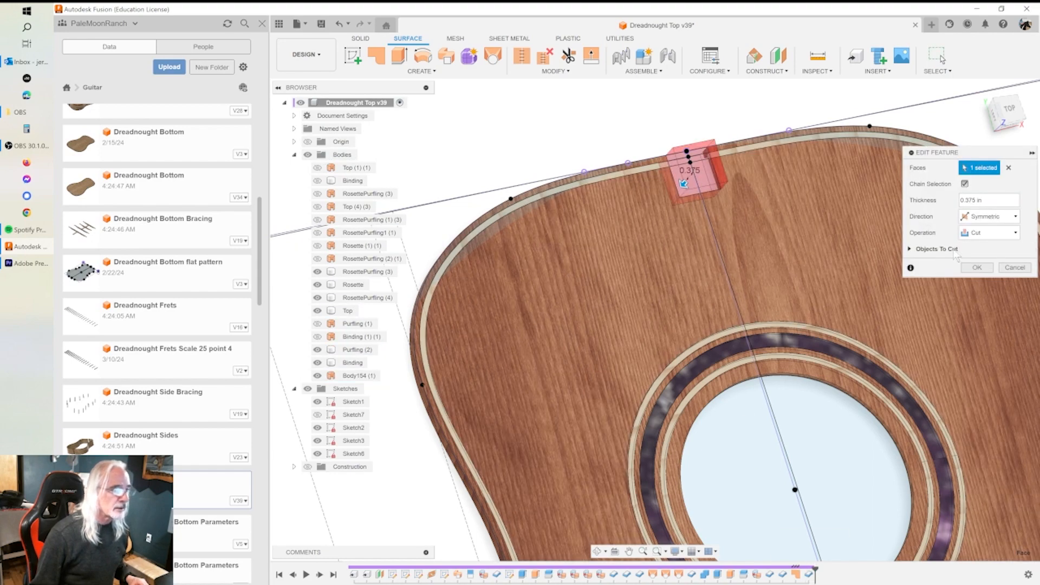
middle_click_drag(875, 225, 980, 241, "shift")
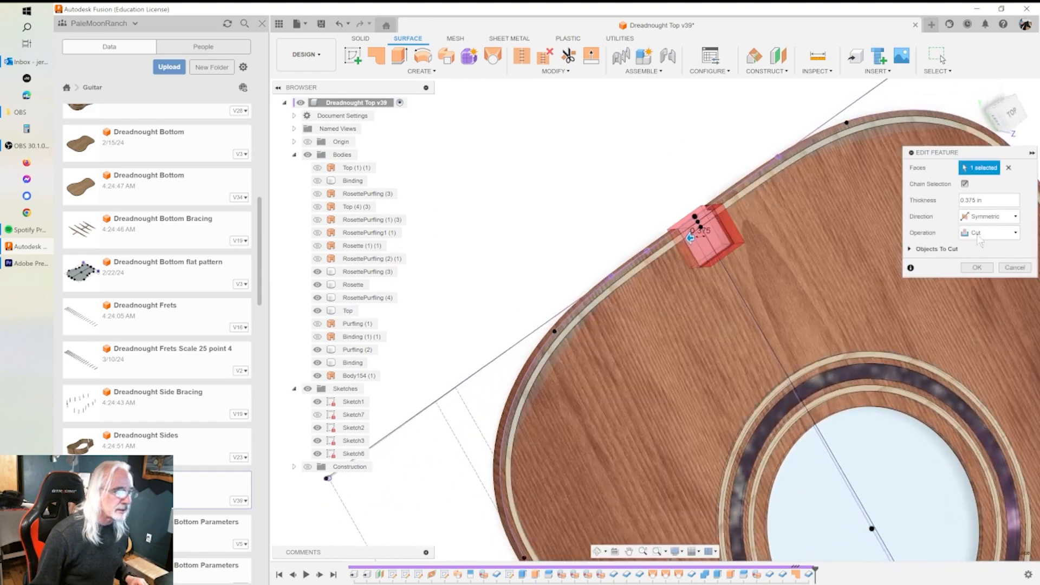
left_click(976, 268)
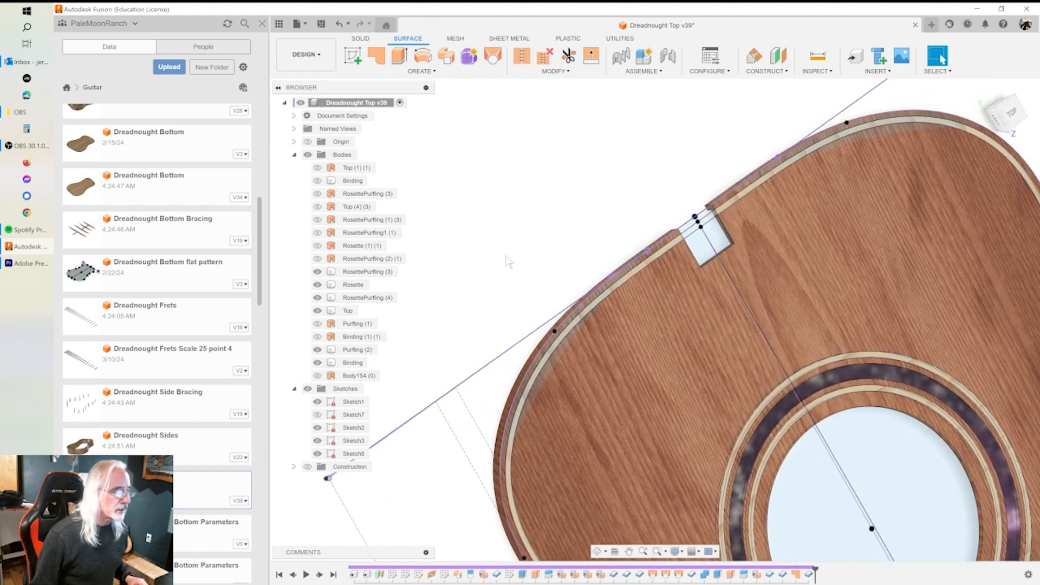
Hide the Sketches folder and inspect the rectangular notch cut through the top, purfling and binding at the neck end.
left_click(307, 389)
left_click(634, 355)
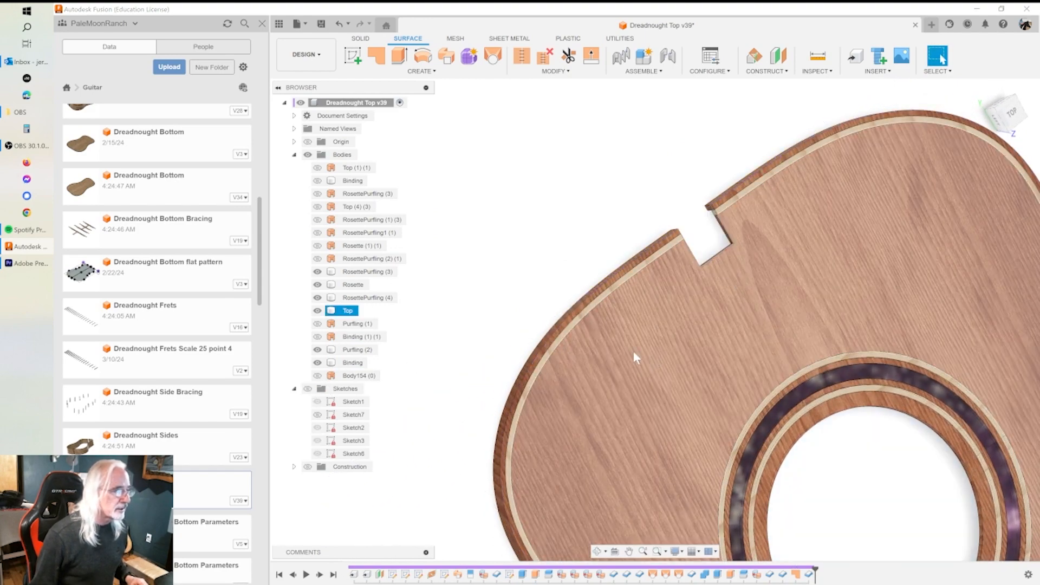
middle_click_drag(671, 359, 635, 284)
scroll(634, 284, "down", 8)
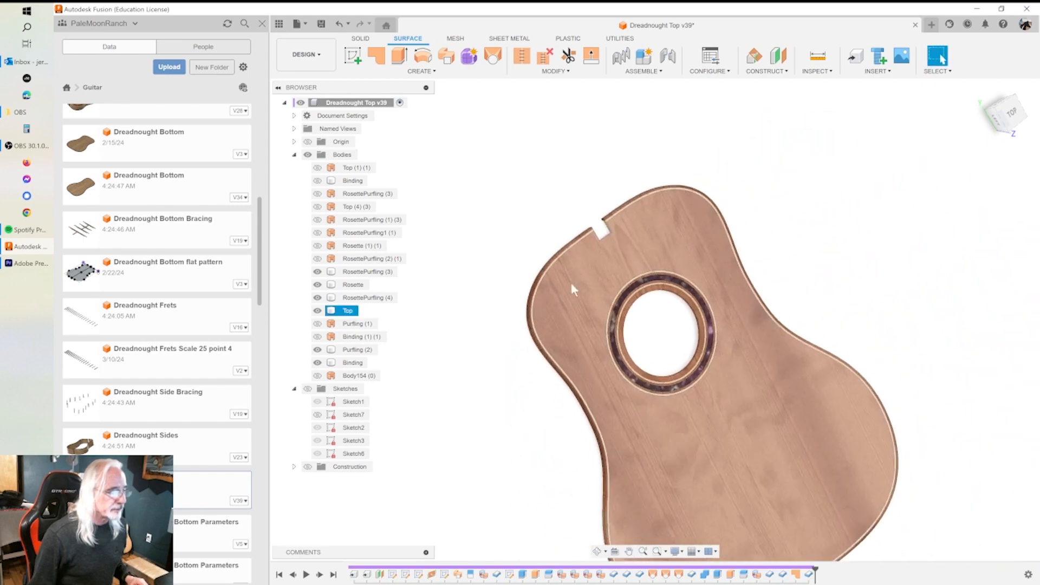
Examine the whole notched guitar top with its rosette, purfling and binding from several angles, and select the Top body.
middle_click_drag(563, 328, 504, 433, "shift")
key("Escape")
middle_click_drag(664, 434, 678, 353)
scroll(678, 353, "down", 1)
scroll(681, 348, "down", 3)
scroll(682, 347, "up", 5)
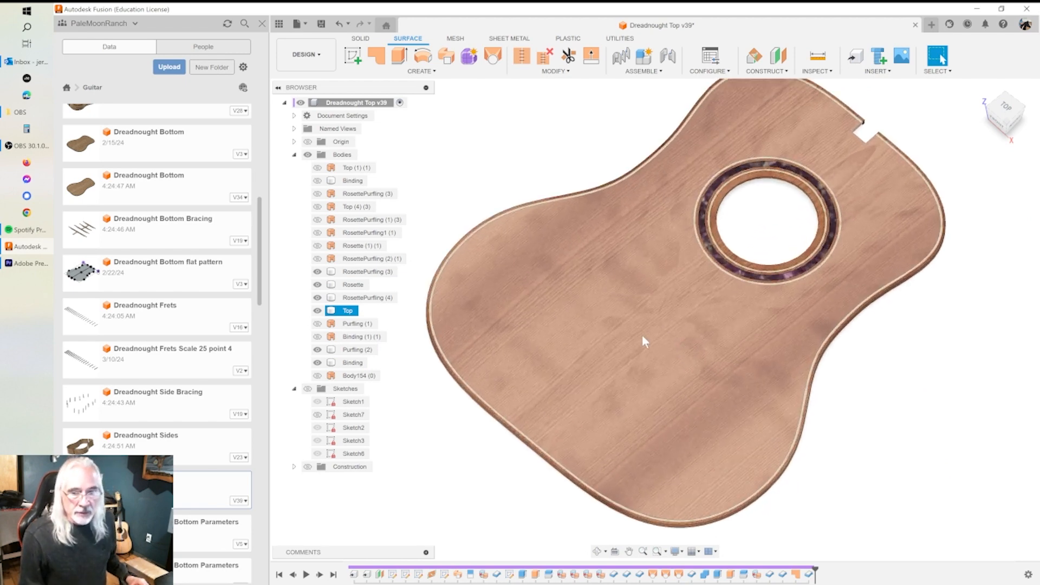
scroll(713, 233, "down", 3)
middle_click_drag(681, 271, 645, 302)
middle_click_drag(633, 340, 804, 433, "shift")
left_click(829, 448)
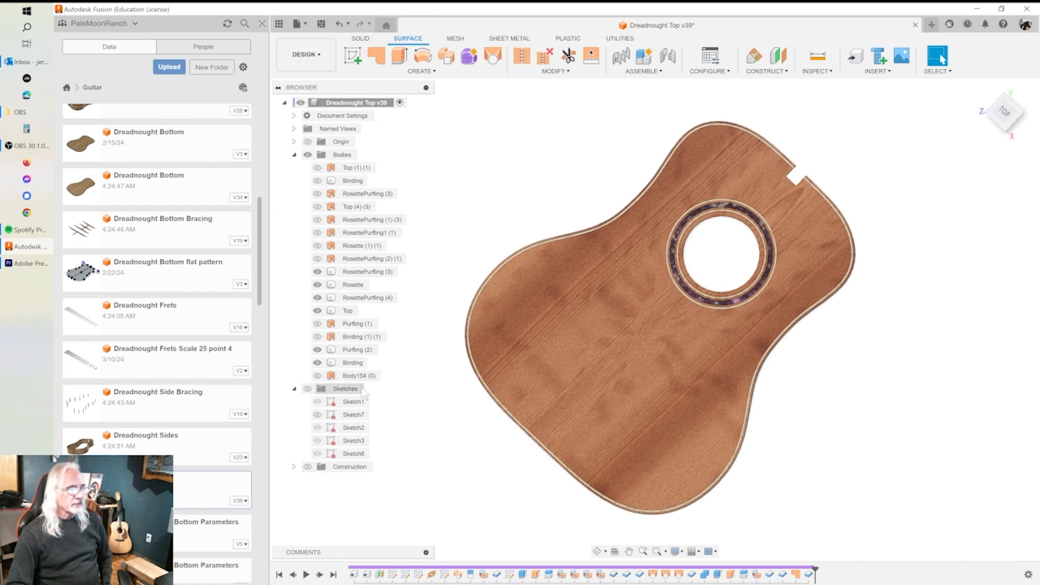
left_click(725, 347)
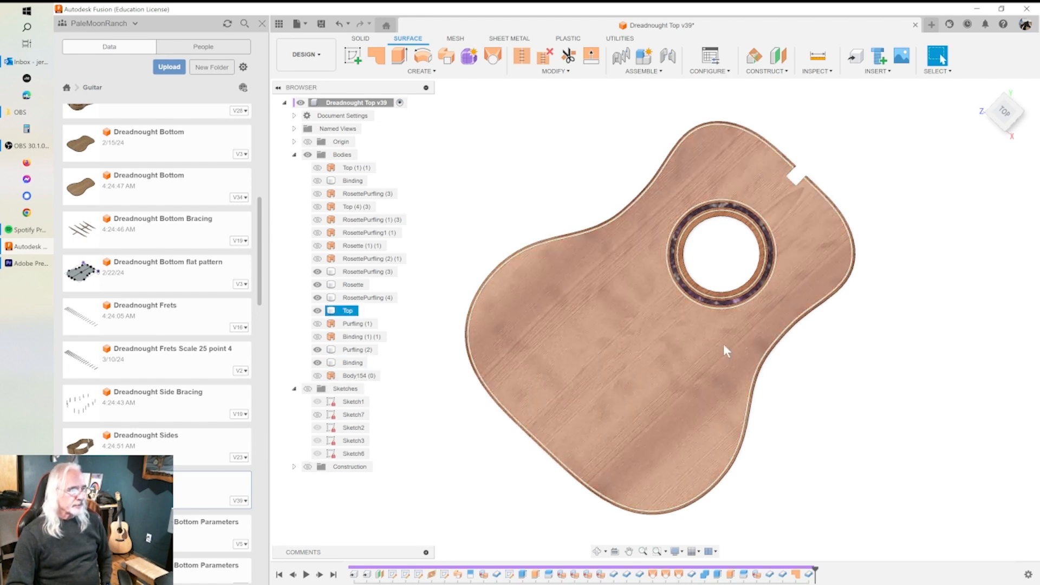